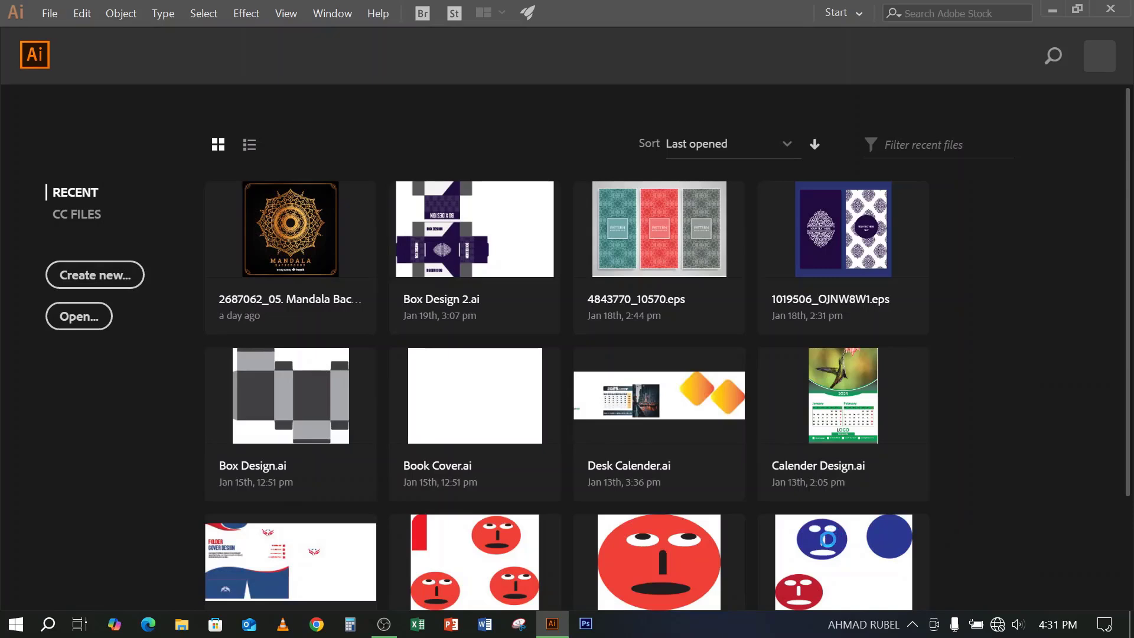
# Reset the Essentials workspace and show the Control bar
pyautogui.click(472, 309)
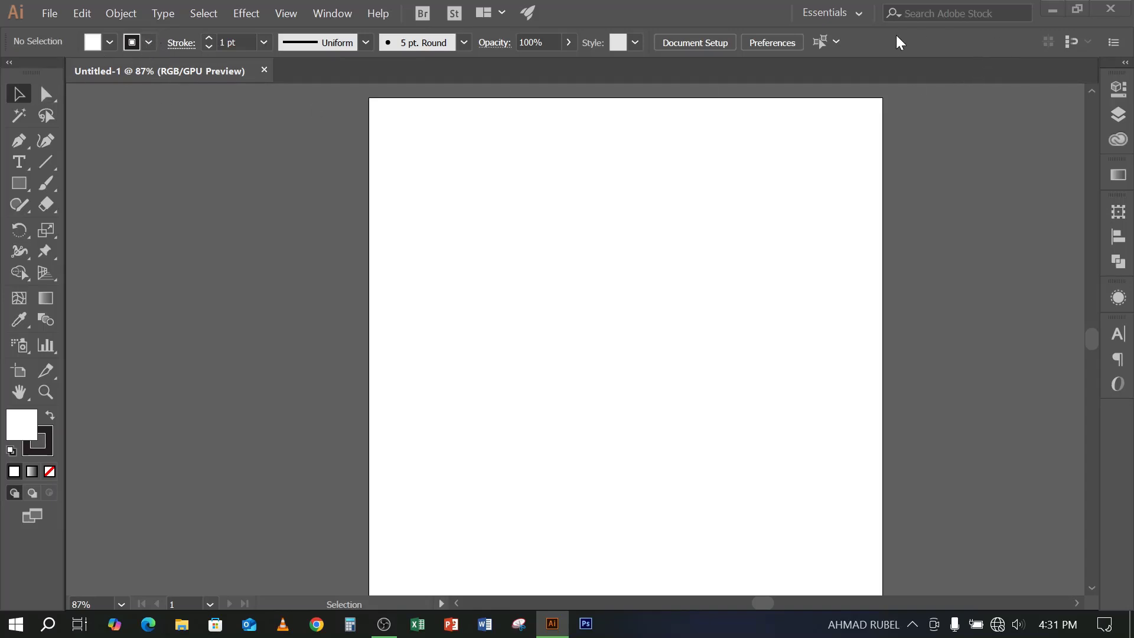
pyautogui.click(846, 10)
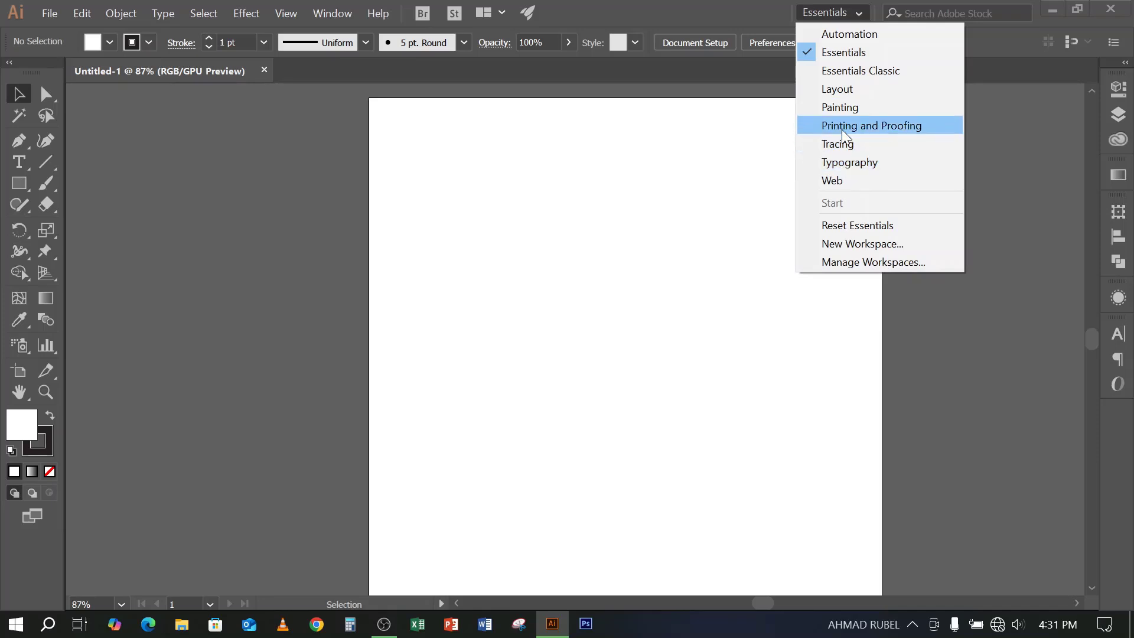
pyautogui.click(845, 225)
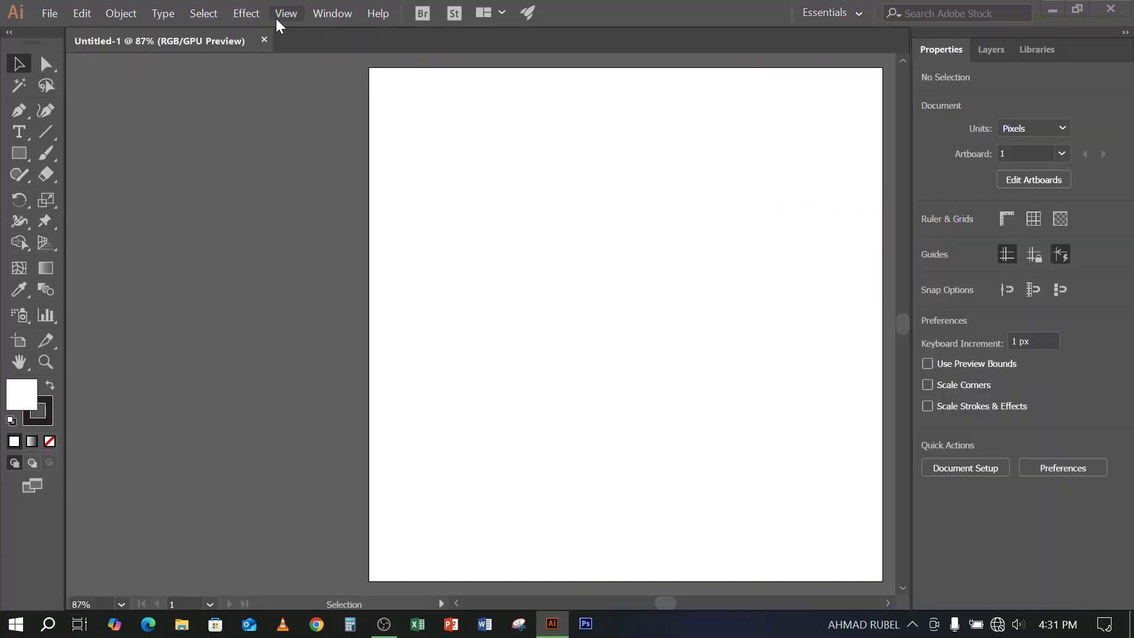
pyautogui.click(326, 13)
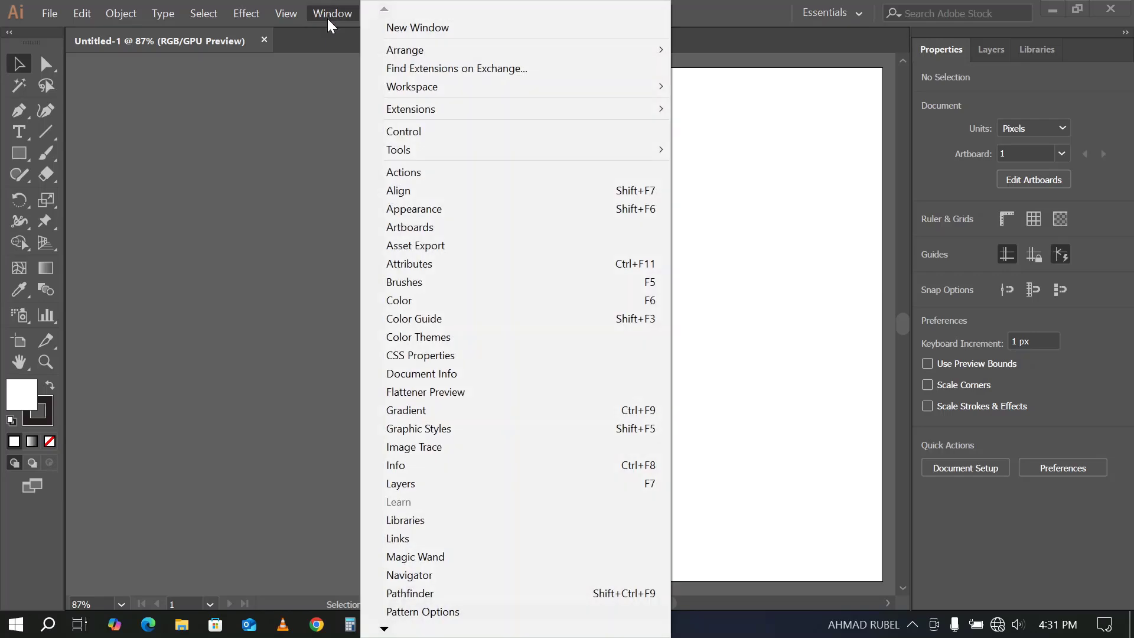
pyautogui.click(403, 133)
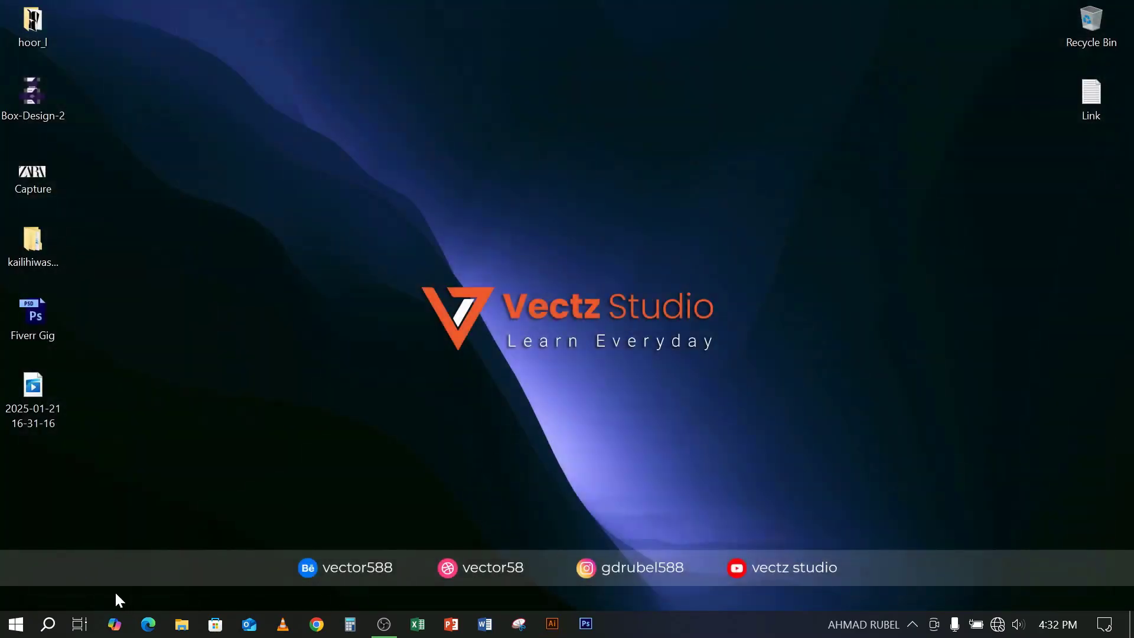
# Launch Adobe Illustrator CC 2018 and create a new 1000 x 1000 px document
pyautogui.click(16, 625)
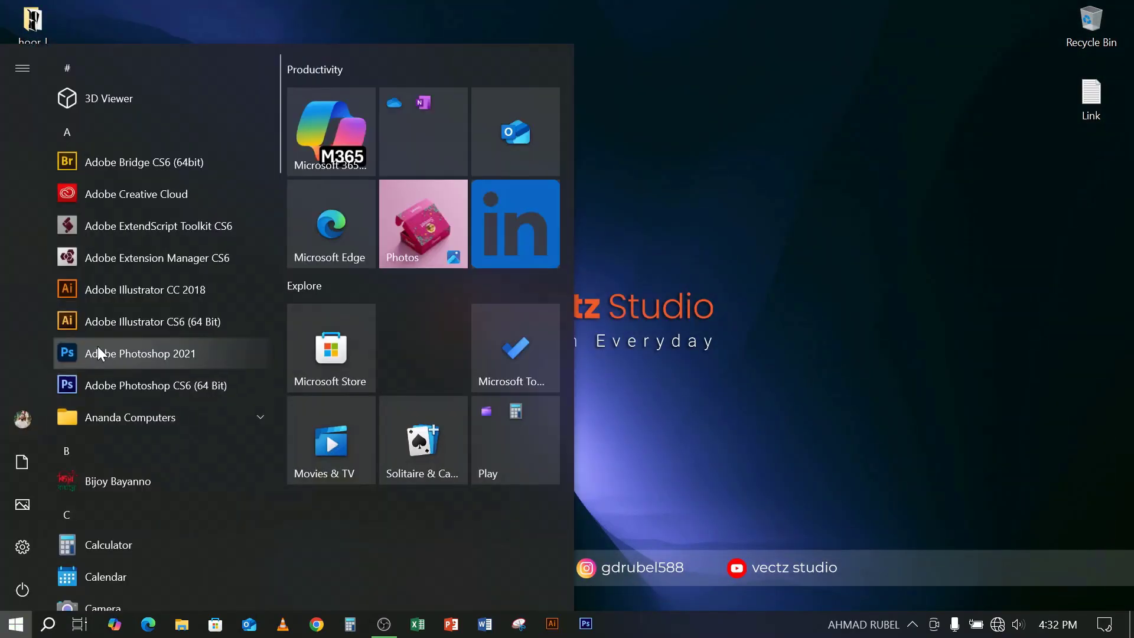
pyautogui.click(119, 293)
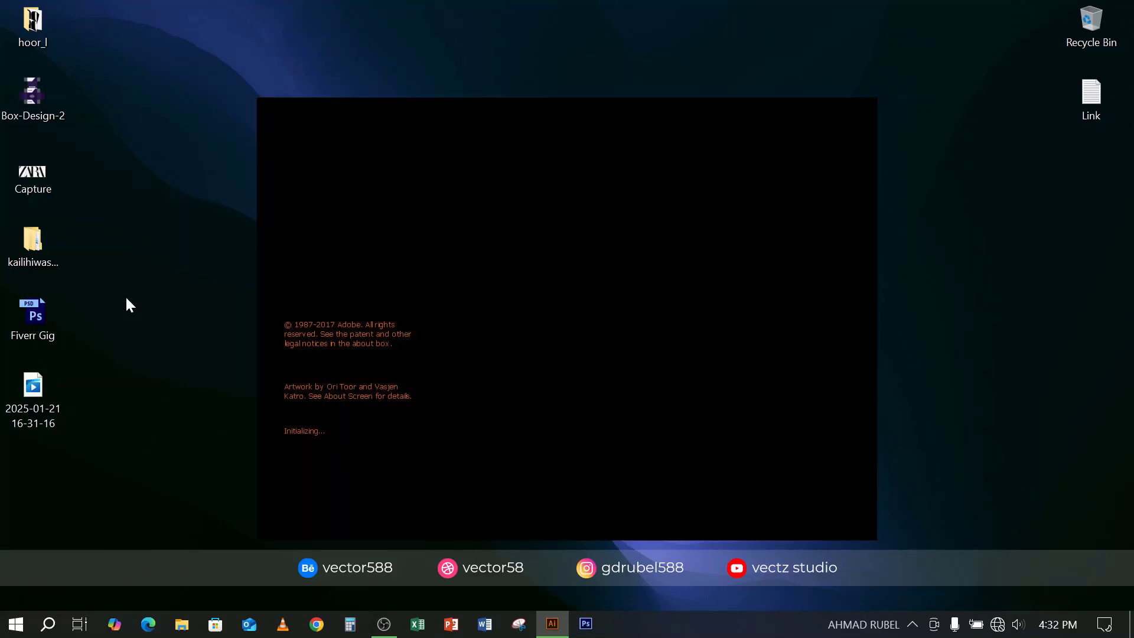
pyautogui.click(383, 626)
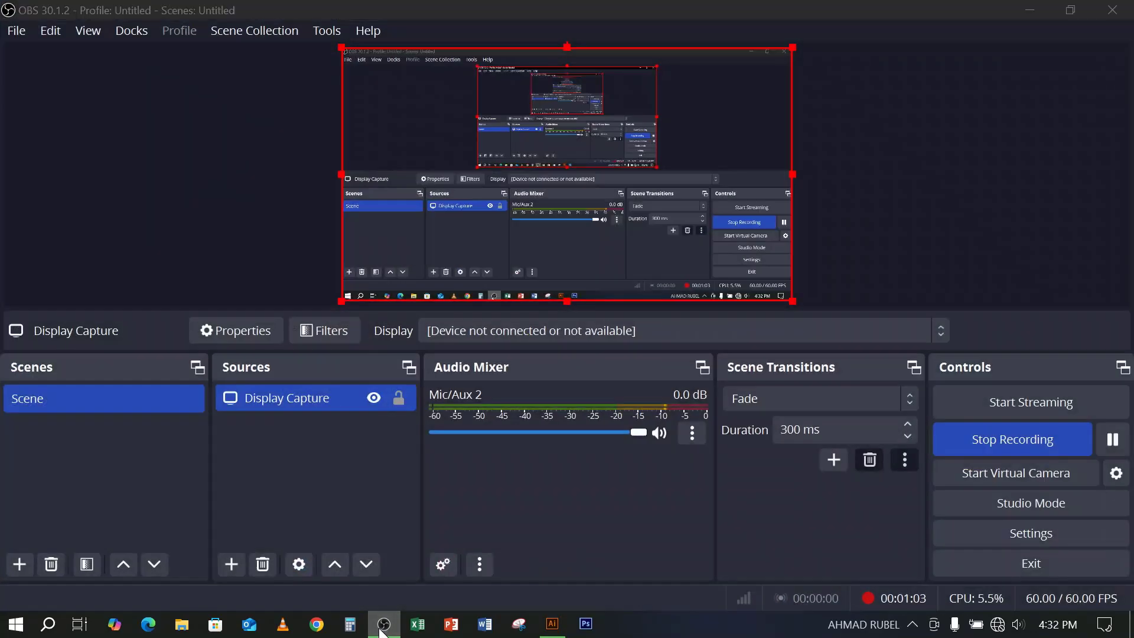
pyautogui.click(382, 626)
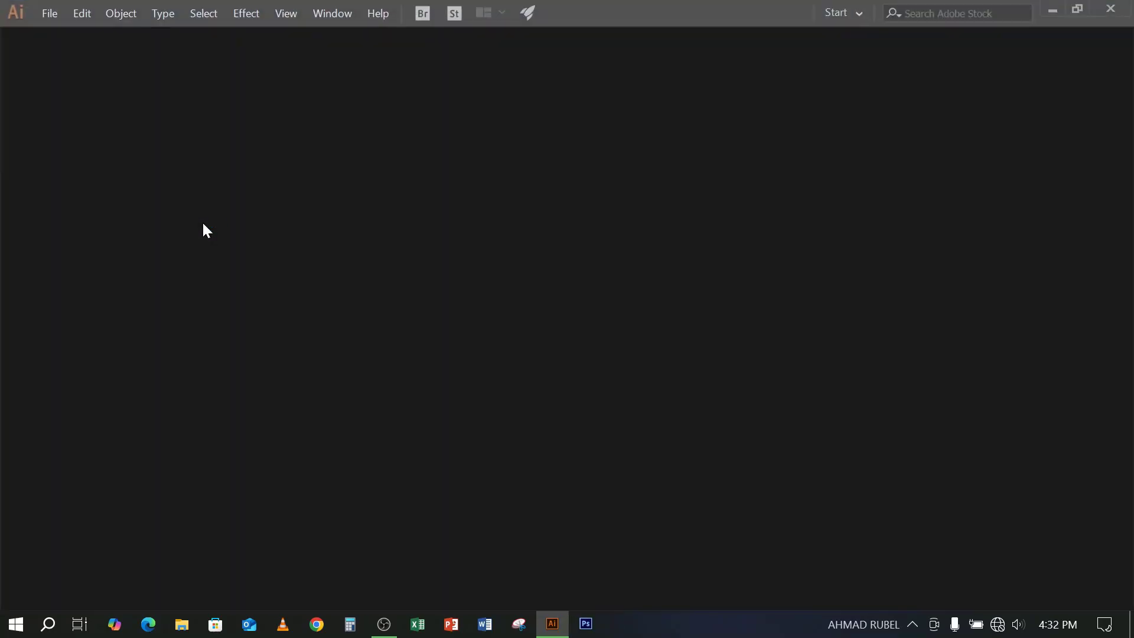
pyautogui.hotkey('ctrl', 'n')
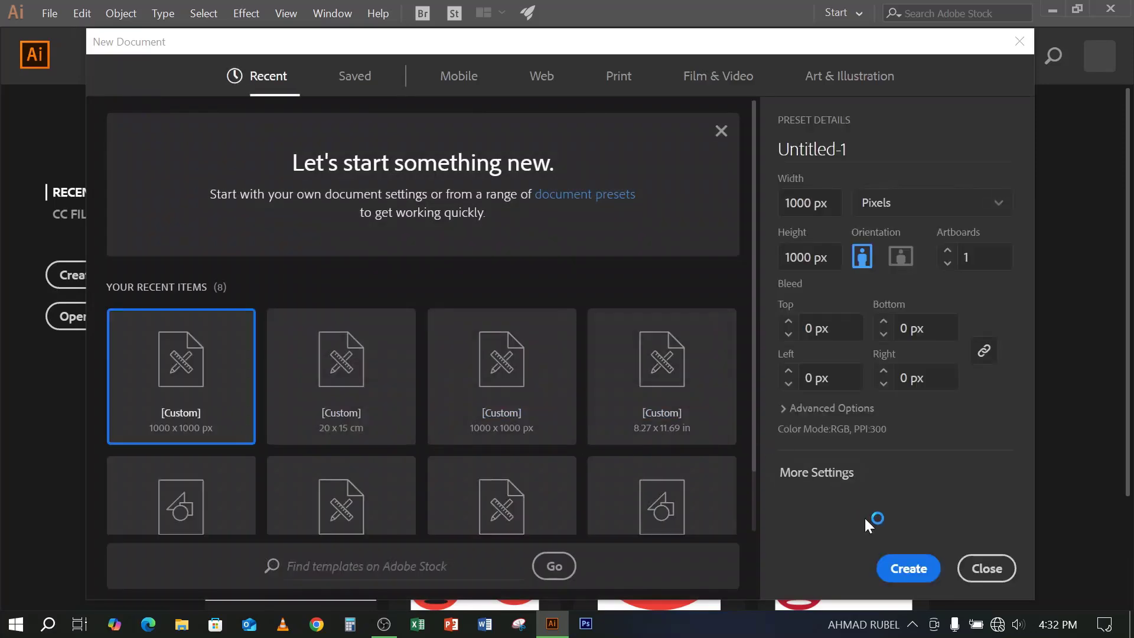
pyautogui.click(904, 566)
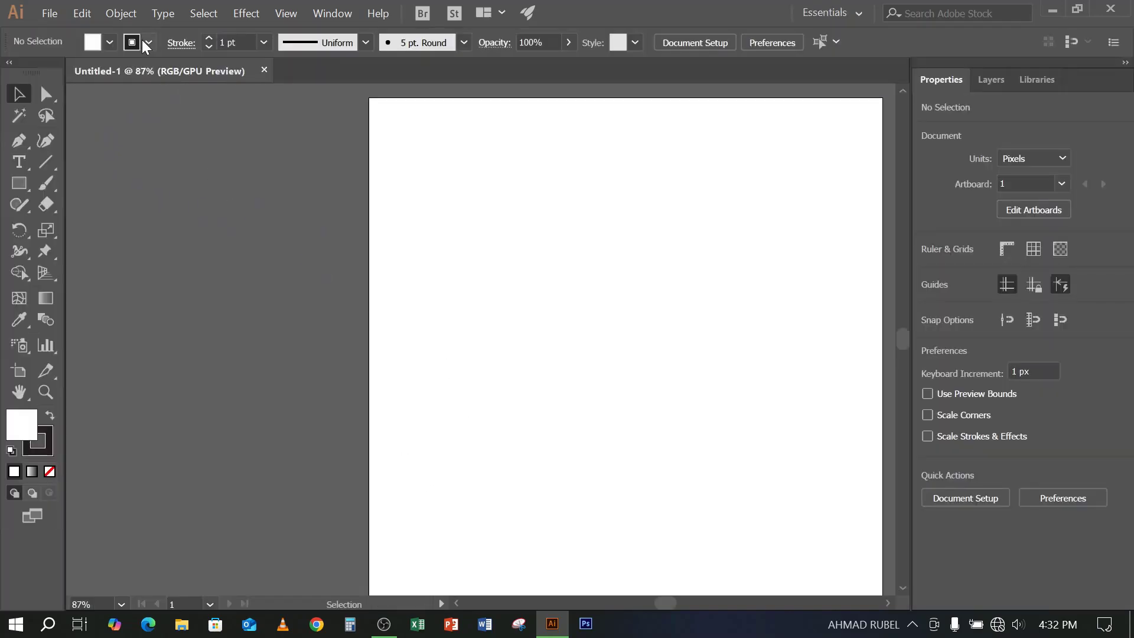
# Set the default stroke to none and collapse the Properties, Layers and Libraries dock
pyautogui.click(146, 42)
pyautogui.click(13, 73)
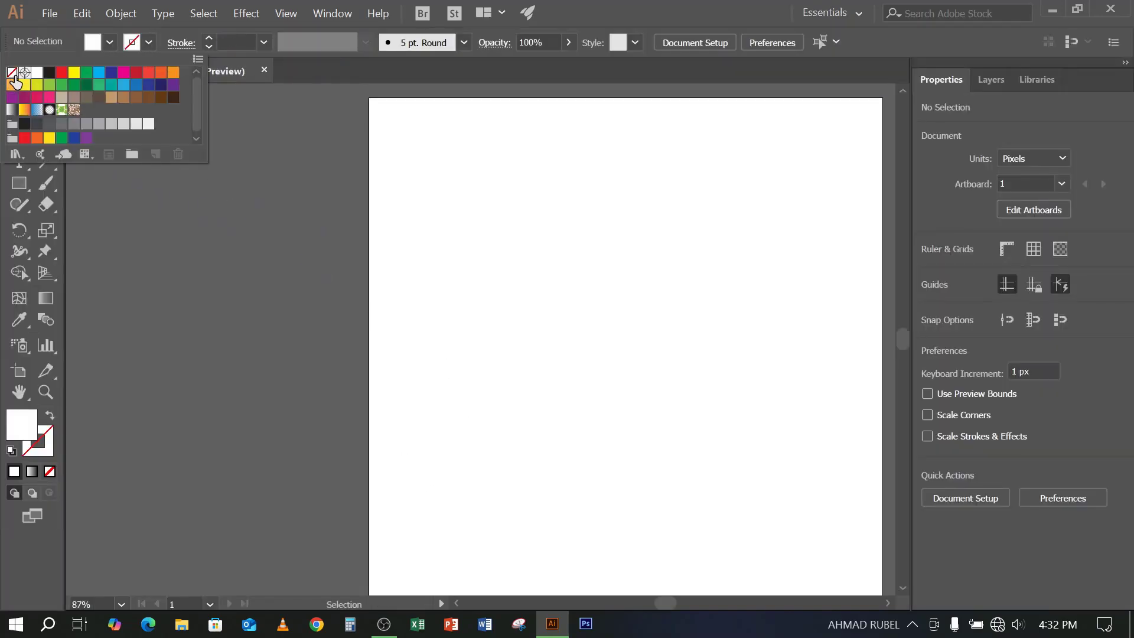
pyautogui.click(607, 5)
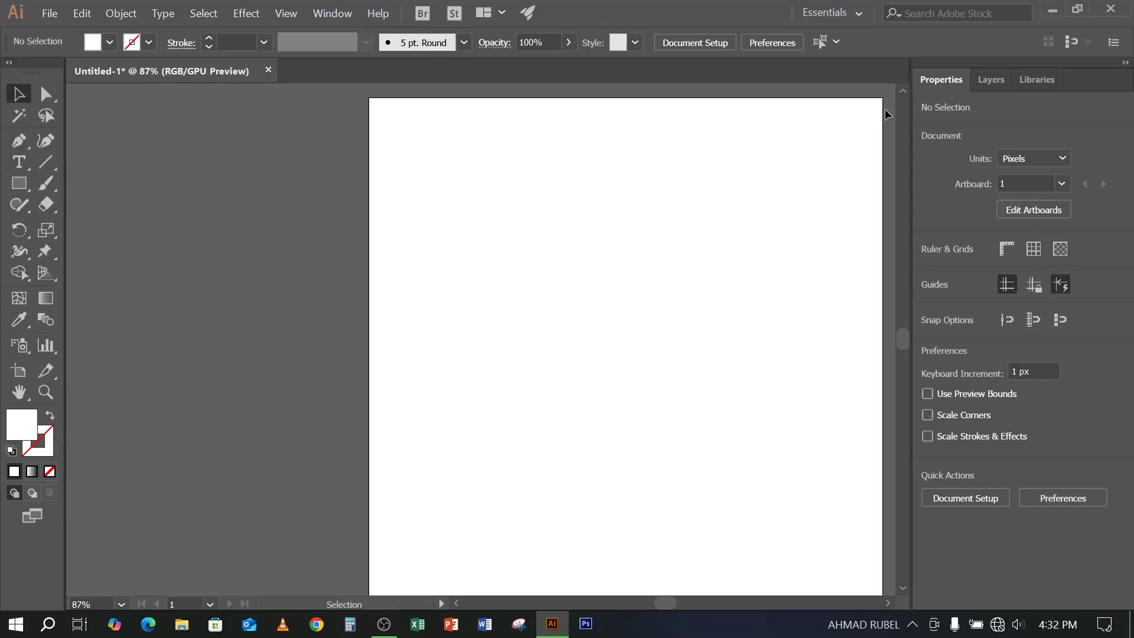
pyautogui.click(1125, 62)
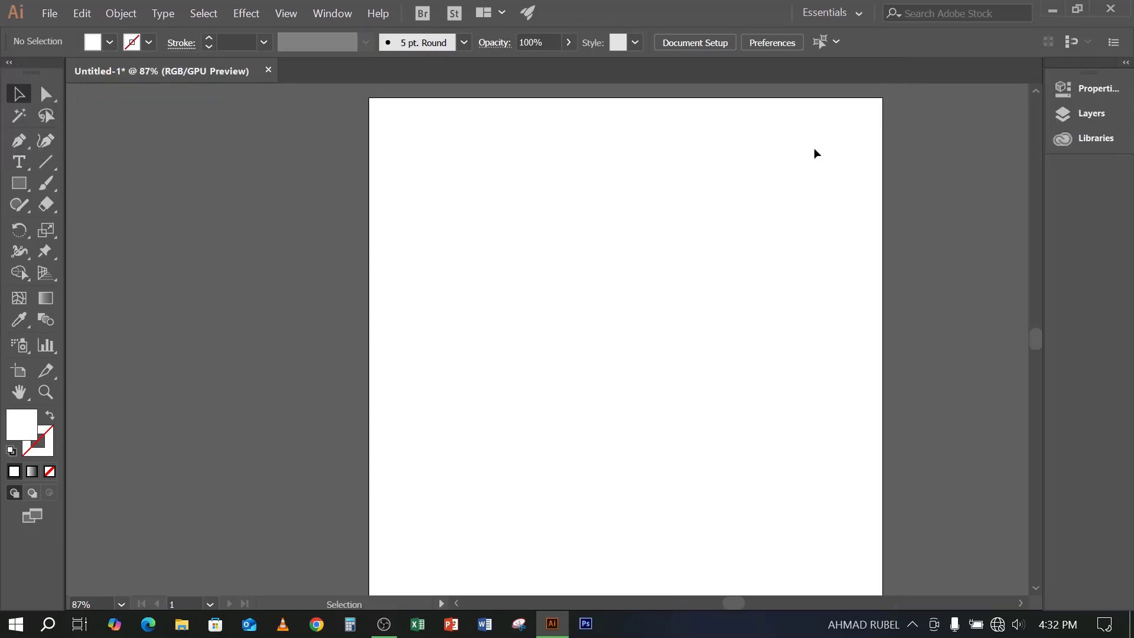
# Choose a dark red fill and draw a small square near the artboard's upper-left corner
pyautogui.click(109, 44)
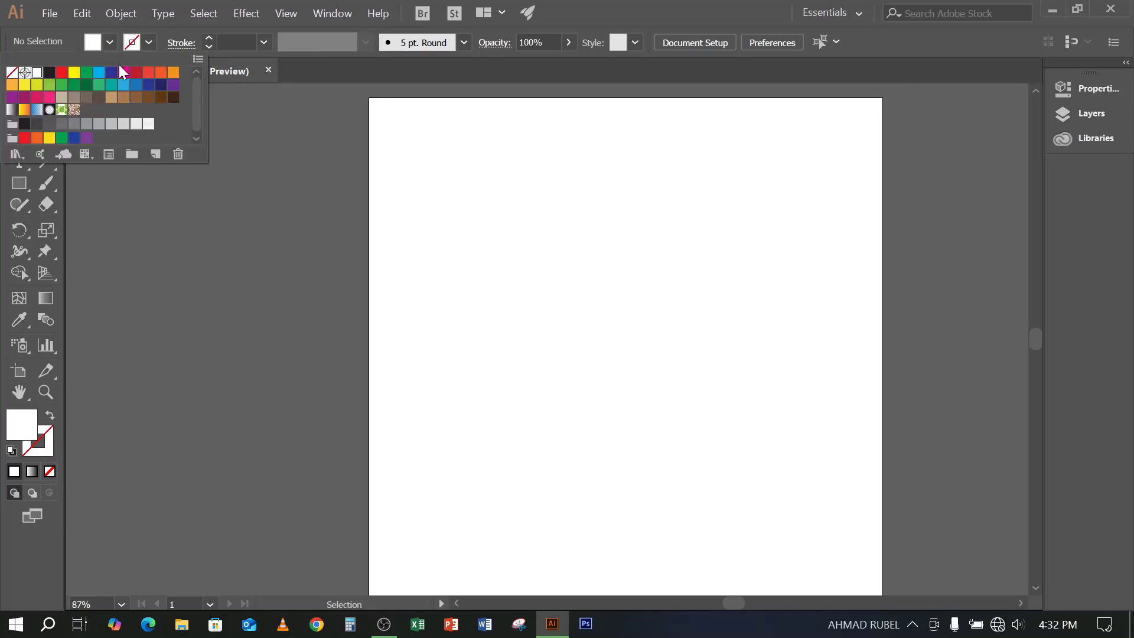
pyautogui.click(136, 72)
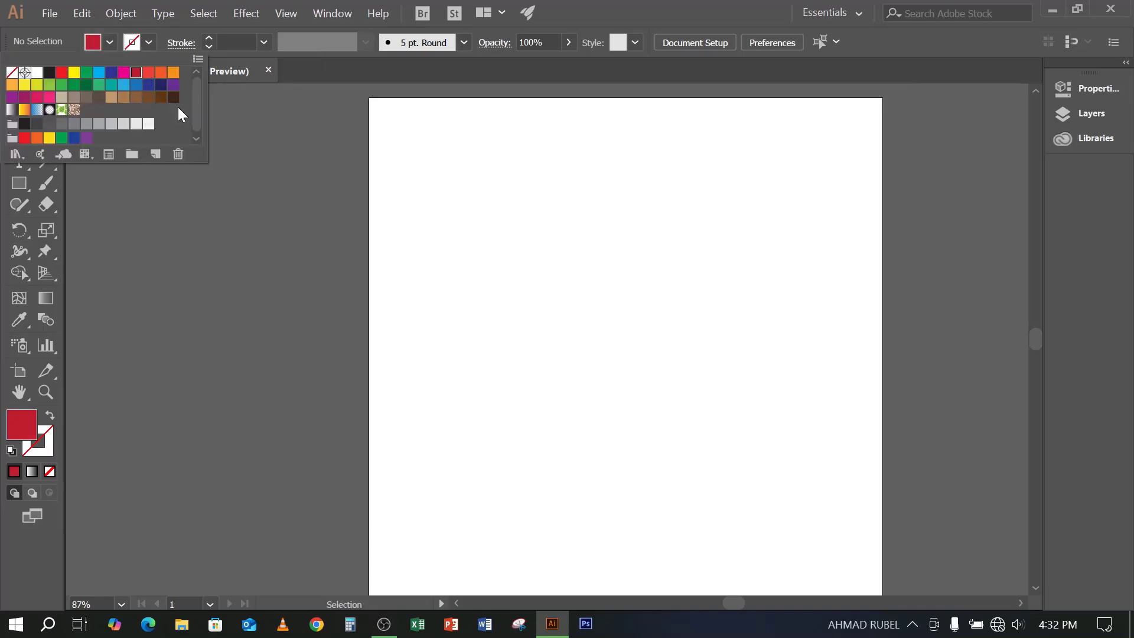
pyautogui.click(583, 16)
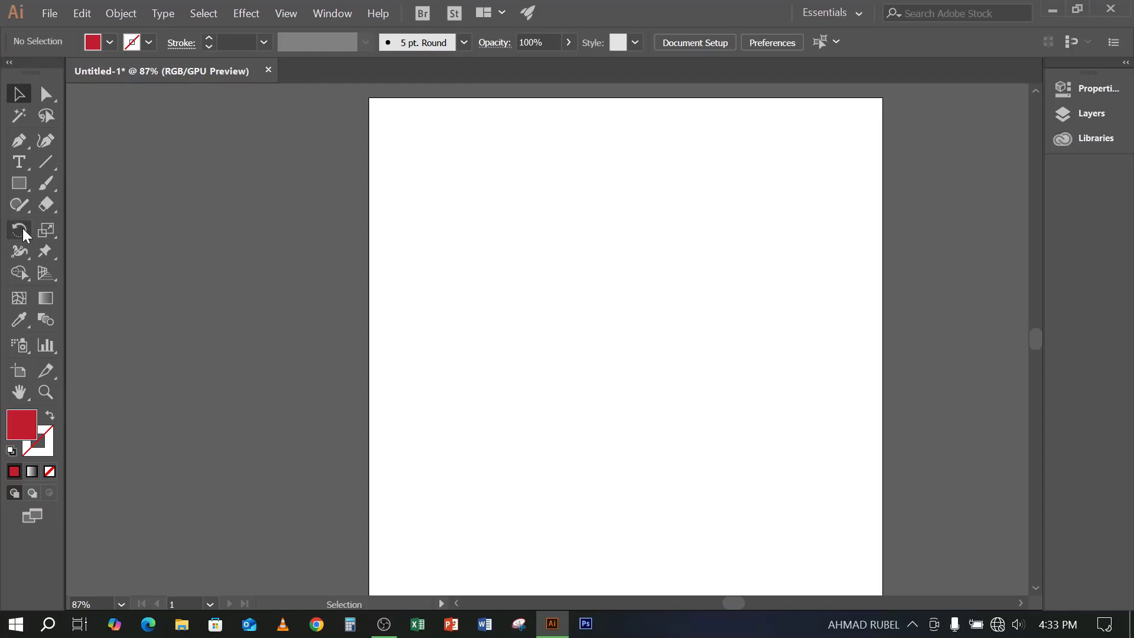
pyautogui.click(12, 183)
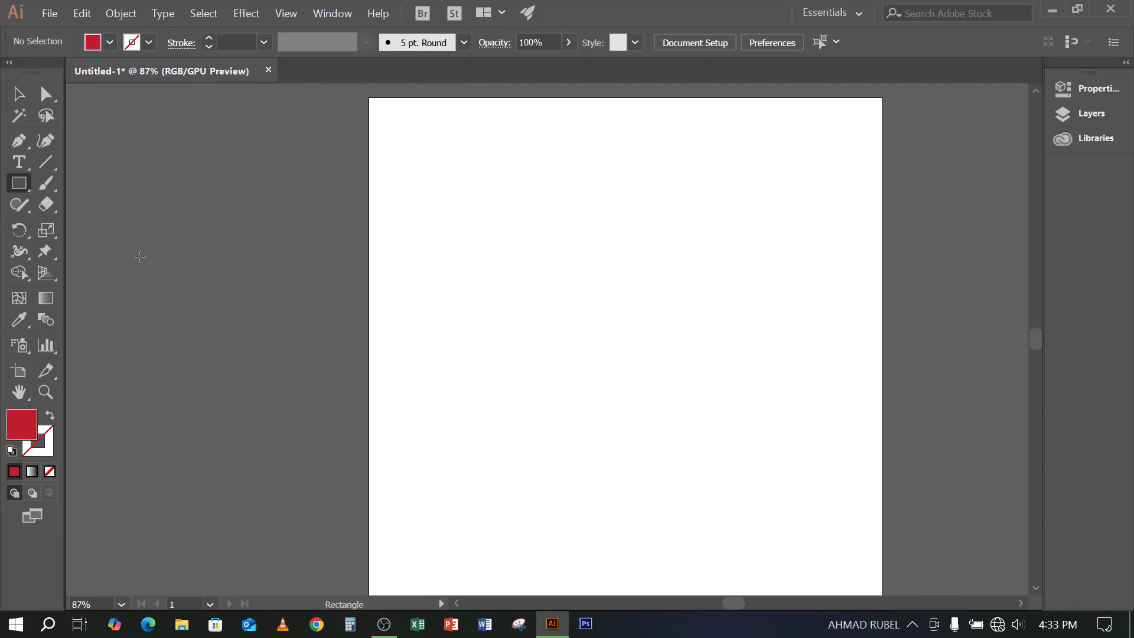
pyautogui.rightClick(17, 181)
pyautogui.click(116, 183)
pyautogui.moveTo(385, 116); pyautogui.dragTo(437, 168)
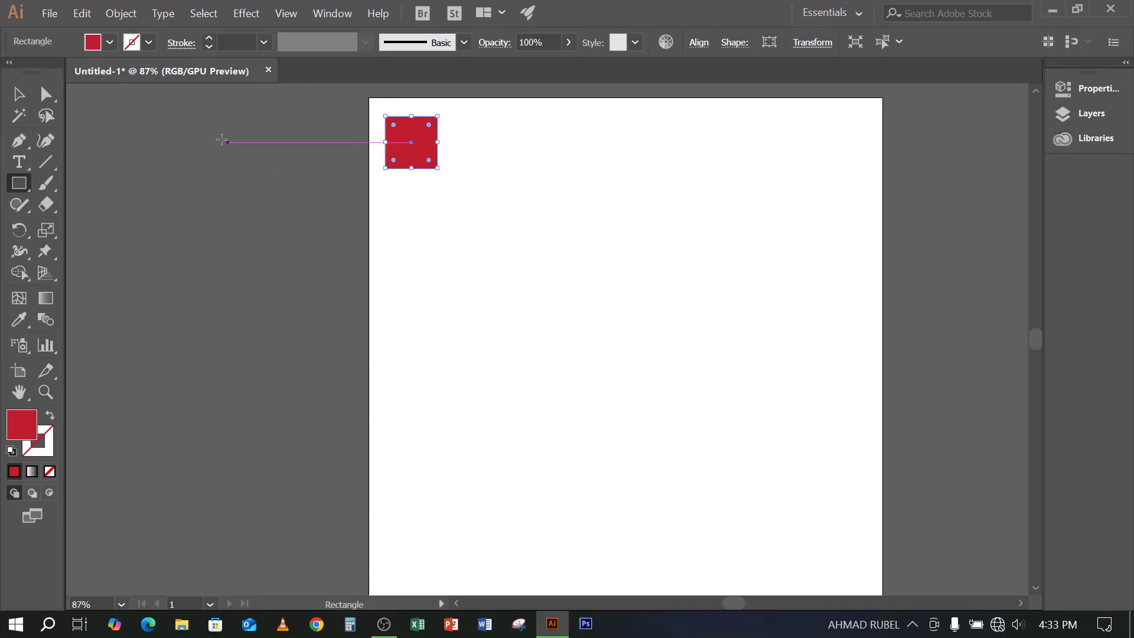
# Move the red square a little to the right and down on the artboard, and deselect it
pyautogui.click(18, 94)
pyautogui.click(433, 210)
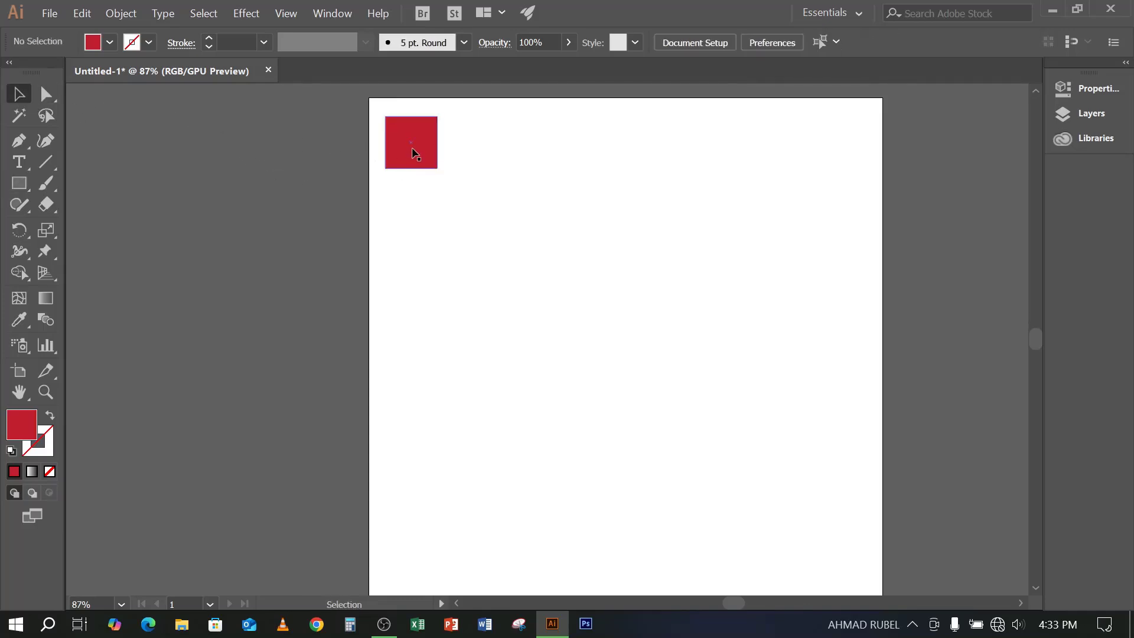
pyautogui.moveTo(412, 143); pyautogui.dragTo(479, 190)
pyautogui.click(491, 260)
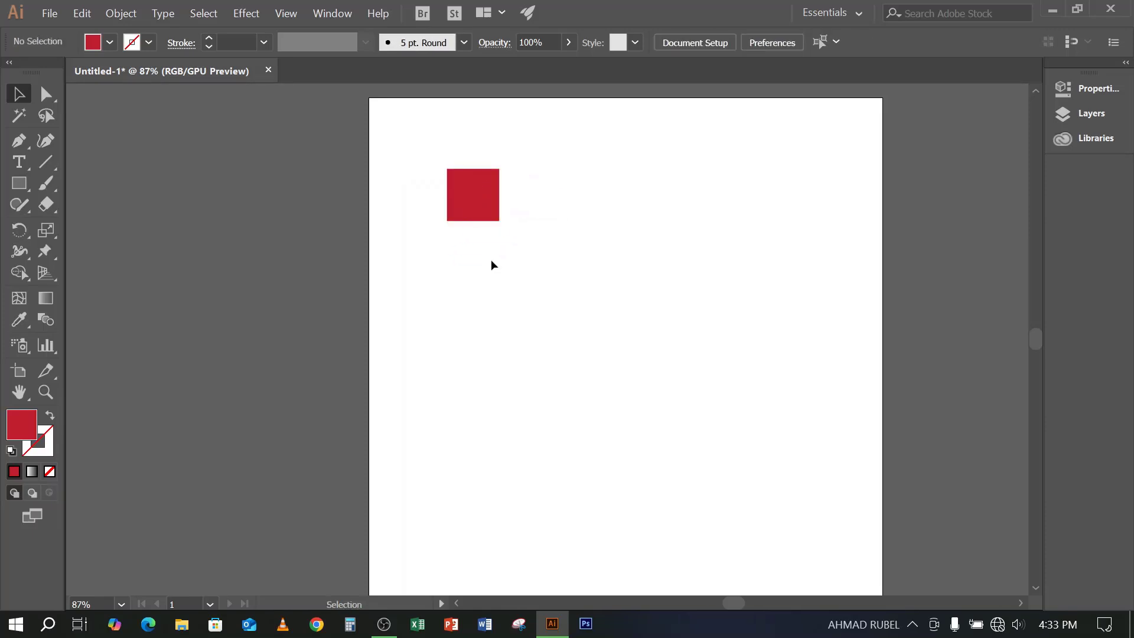
pyautogui.moveTo(567, 231); pyautogui.dragTo(470, 188)
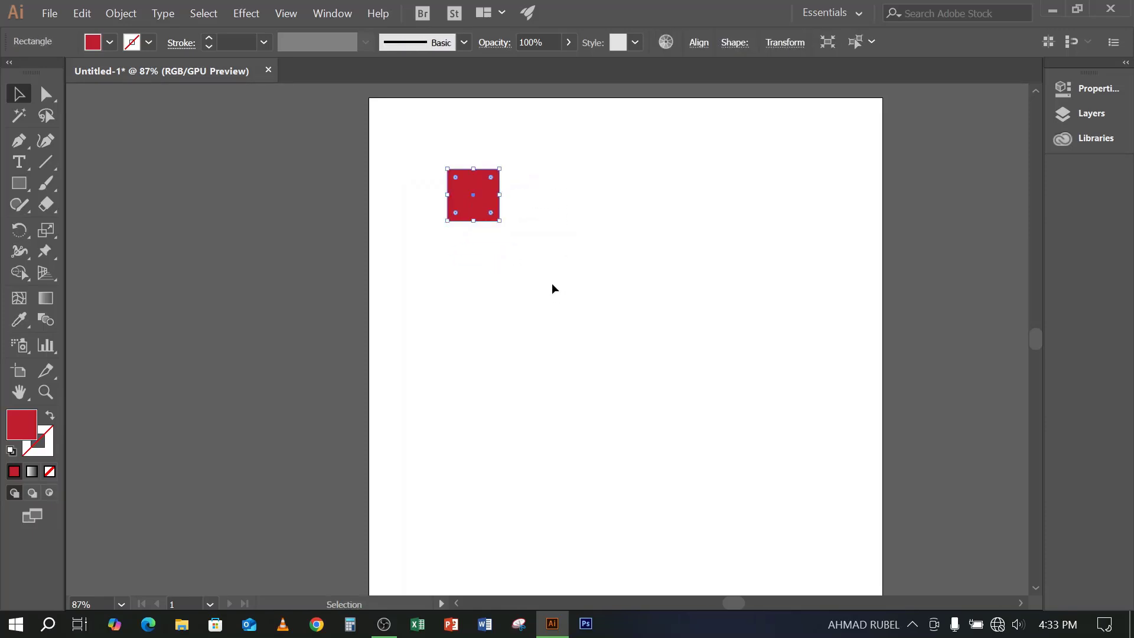
pyautogui.click(552, 283)
pyautogui.click(384, 624)
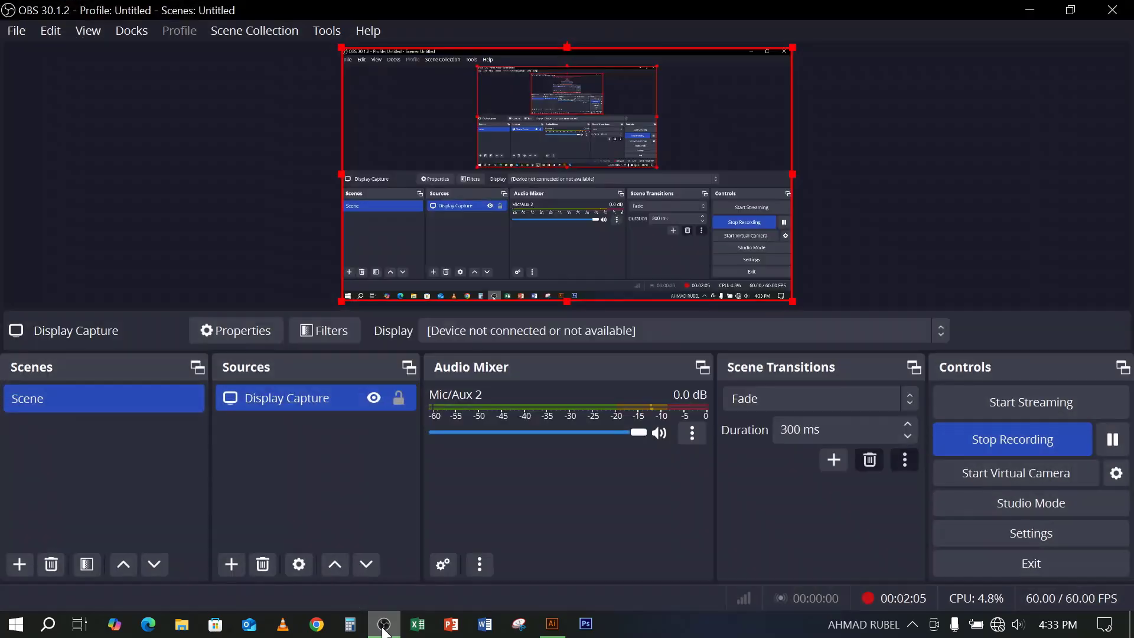
pyautogui.click(384, 624)
pyautogui.moveTo(542, 168); pyautogui.dragTo(426, 241)
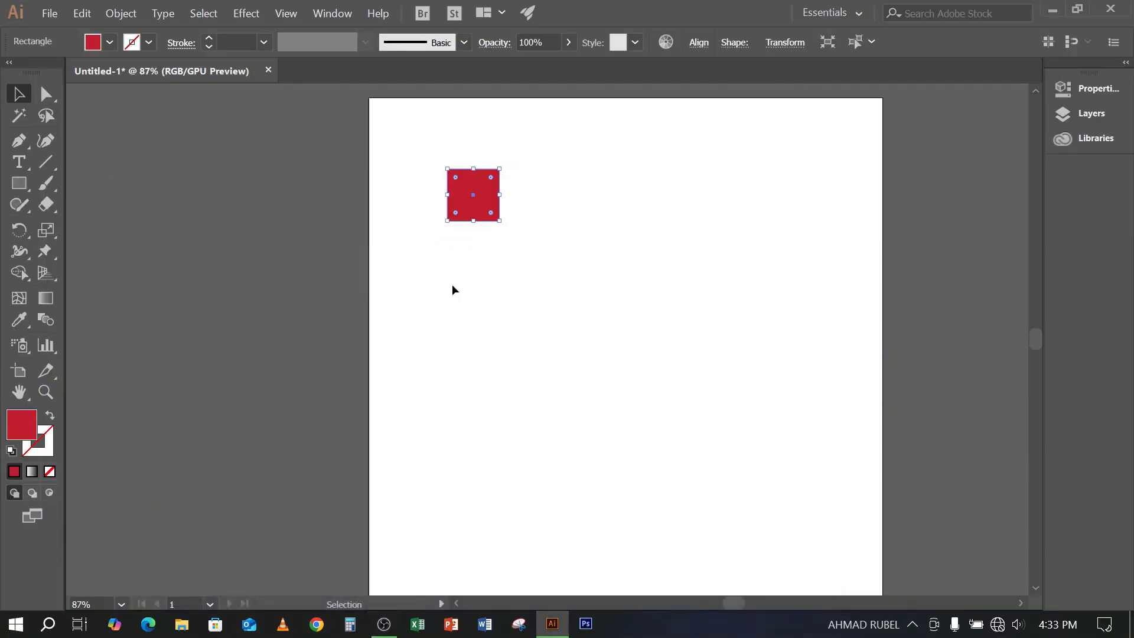
pyautogui.click(490, 235)
# Show the Align panel
pyautogui.click(325, 7)
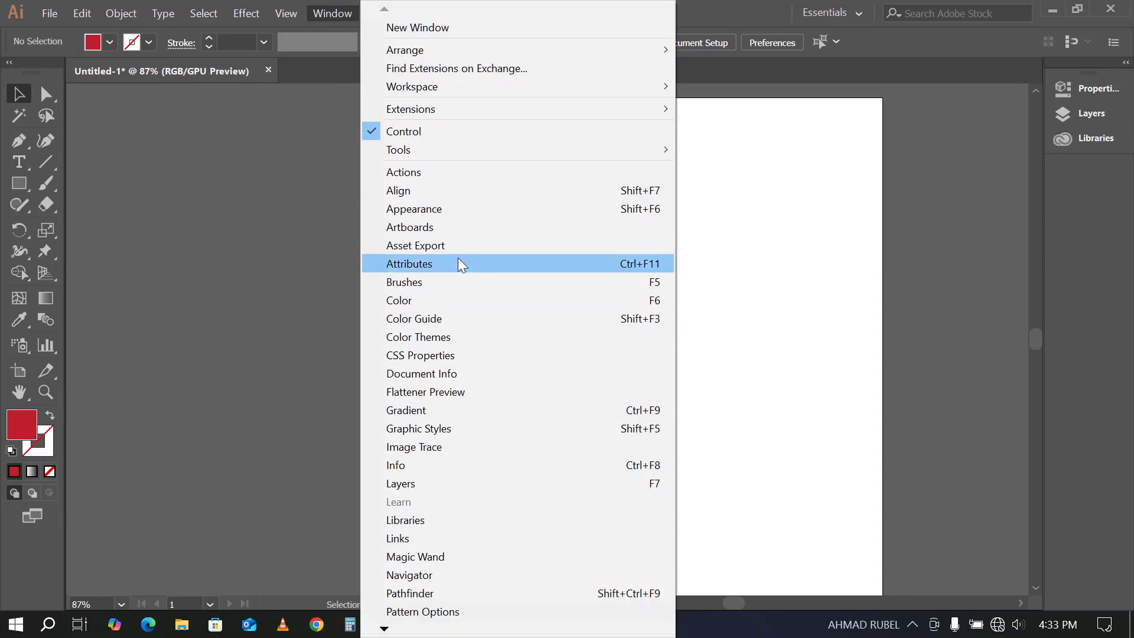
pyautogui.click(430, 195)
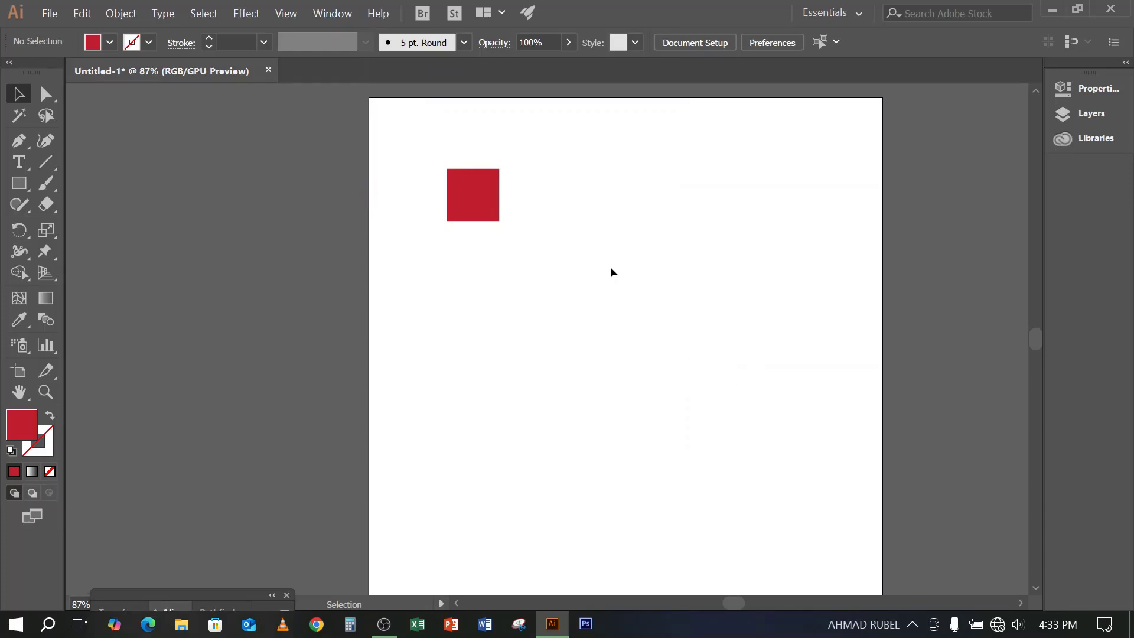
pyautogui.moveTo(608, 165); pyautogui.dragTo(474, 253)
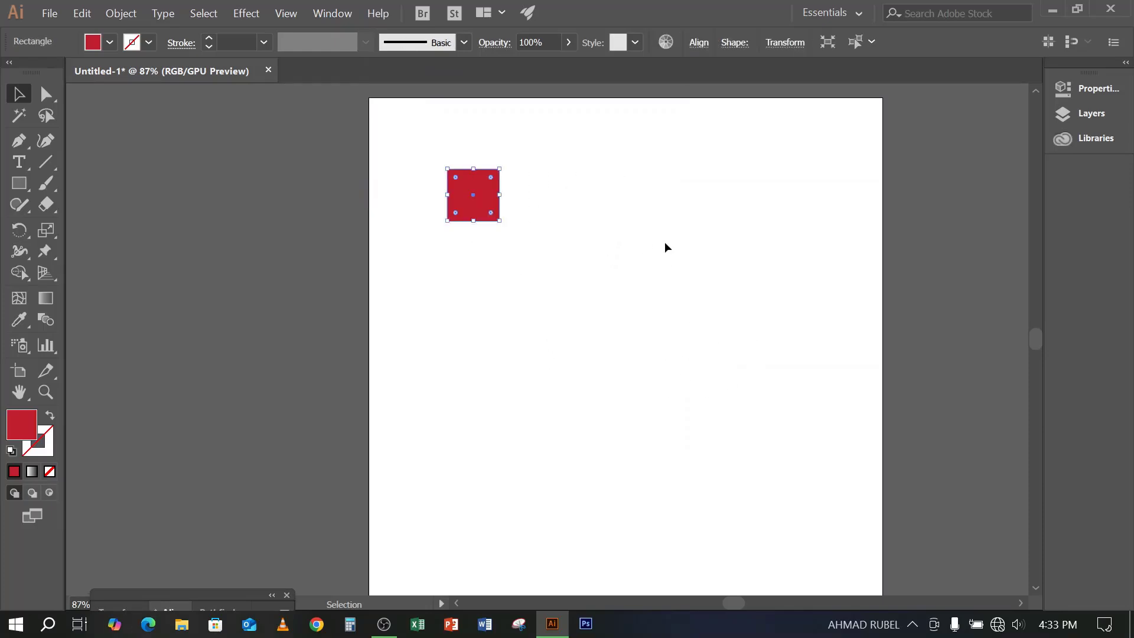
pyautogui.click(330, 14)
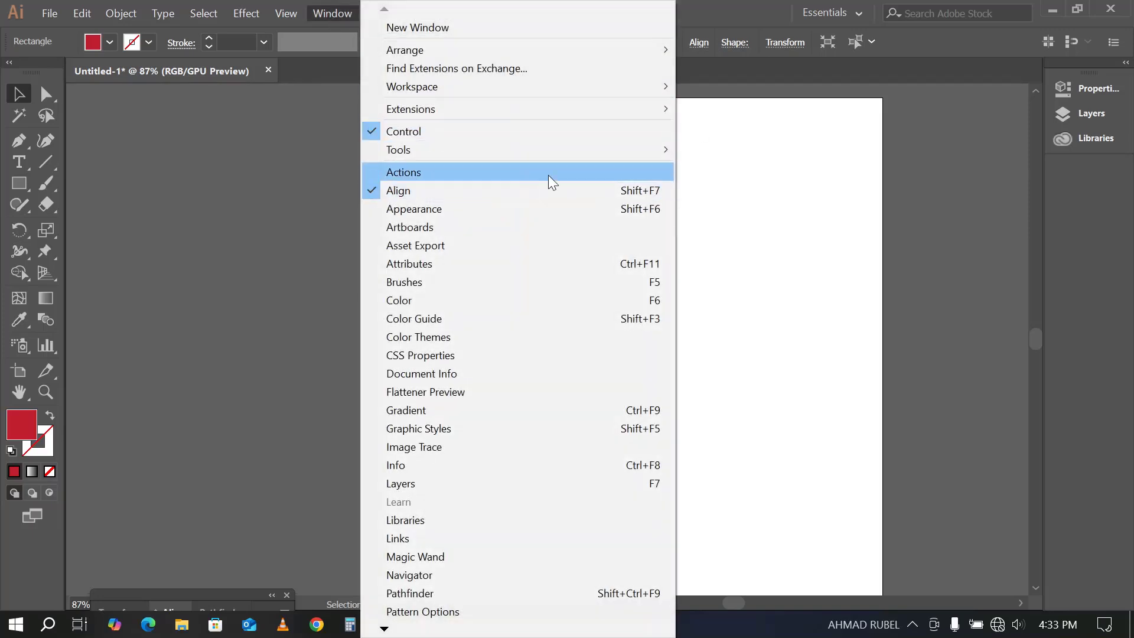
pyautogui.click(256, 431)
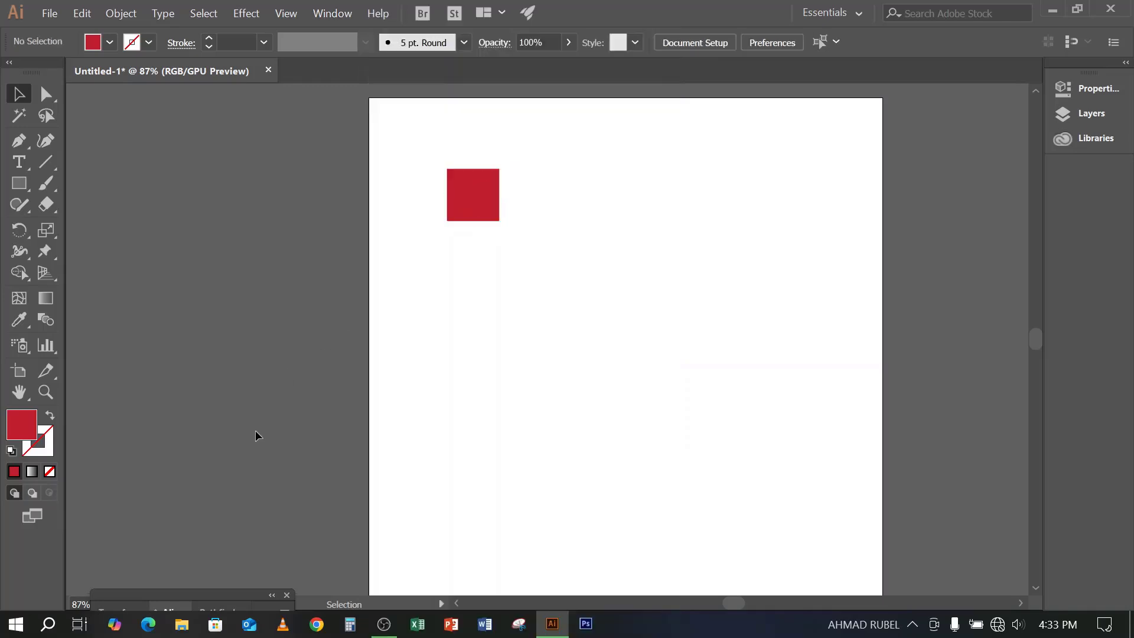
# Place the floating Align panel over the artboard's right edge and expand its options
pyautogui.moveTo(208, 594); pyautogui.dragTo(892, 240)
pyautogui.click(969, 260)
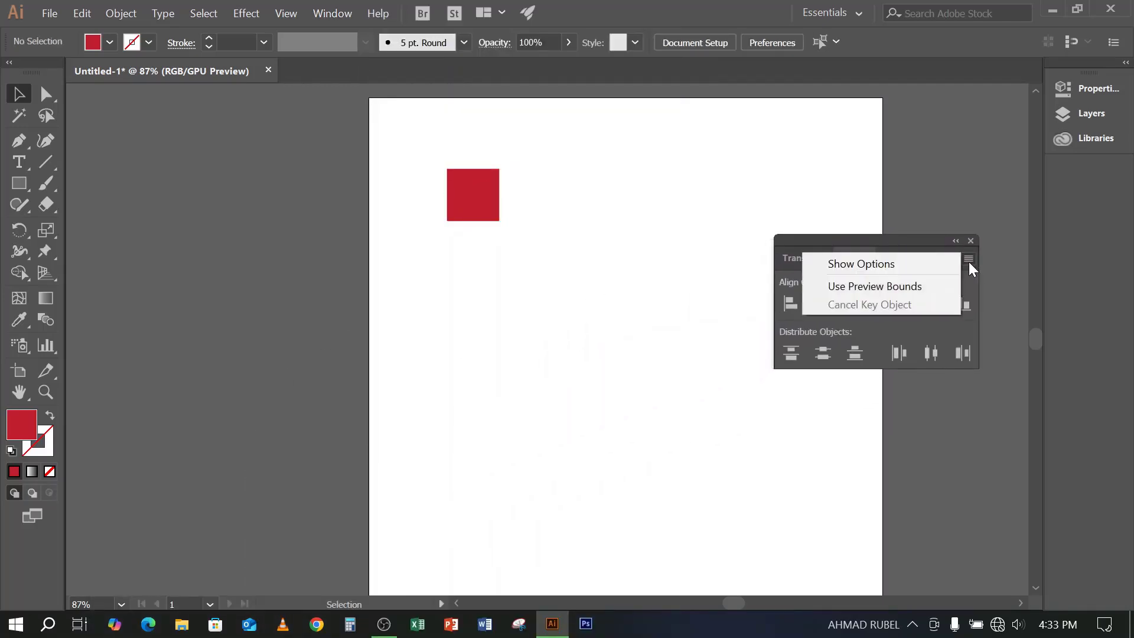
pyautogui.click(912, 266)
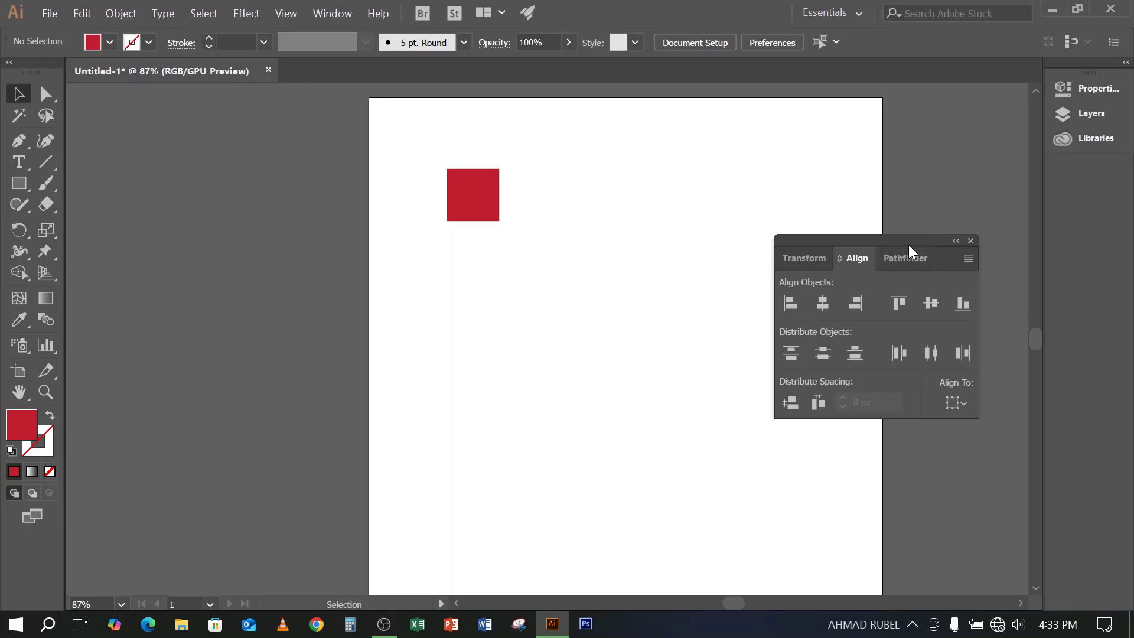
pyautogui.moveTo(909, 246); pyautogui.dragTo(937, 193)
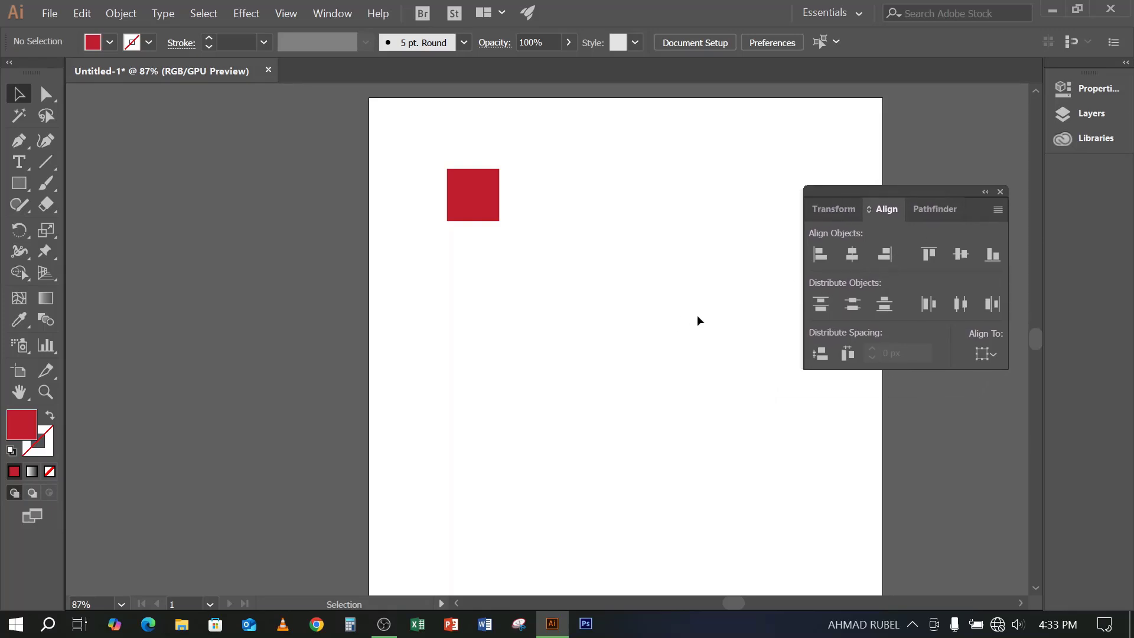
# Set alignment to Align to Artboard and align the red square to the artboard's left edge
pyautogui.moveTo(552, 160); pyautogui.dragTo(467, 233)
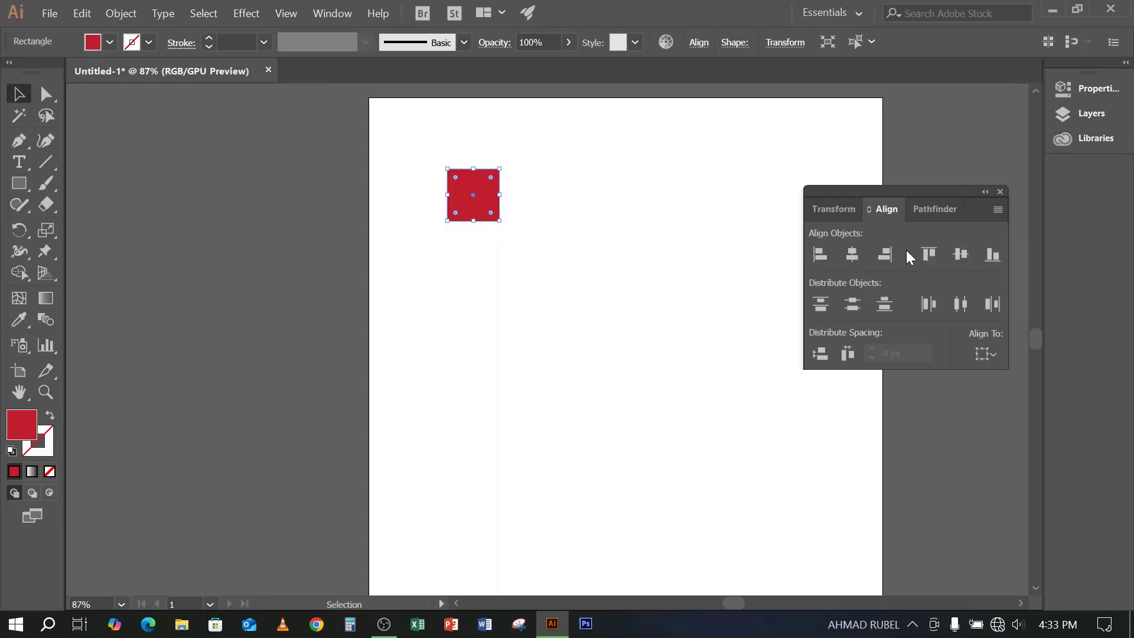
pyautogui.click(981, 360)
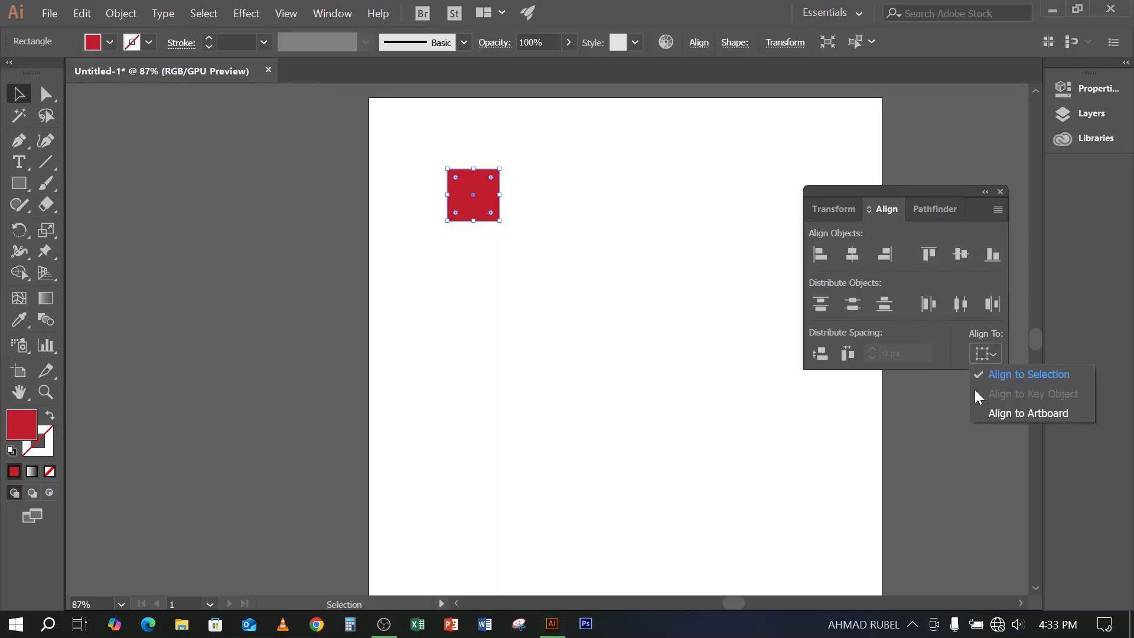
pyautogui.click(989, 416)
pyautogui.click(819, 257)
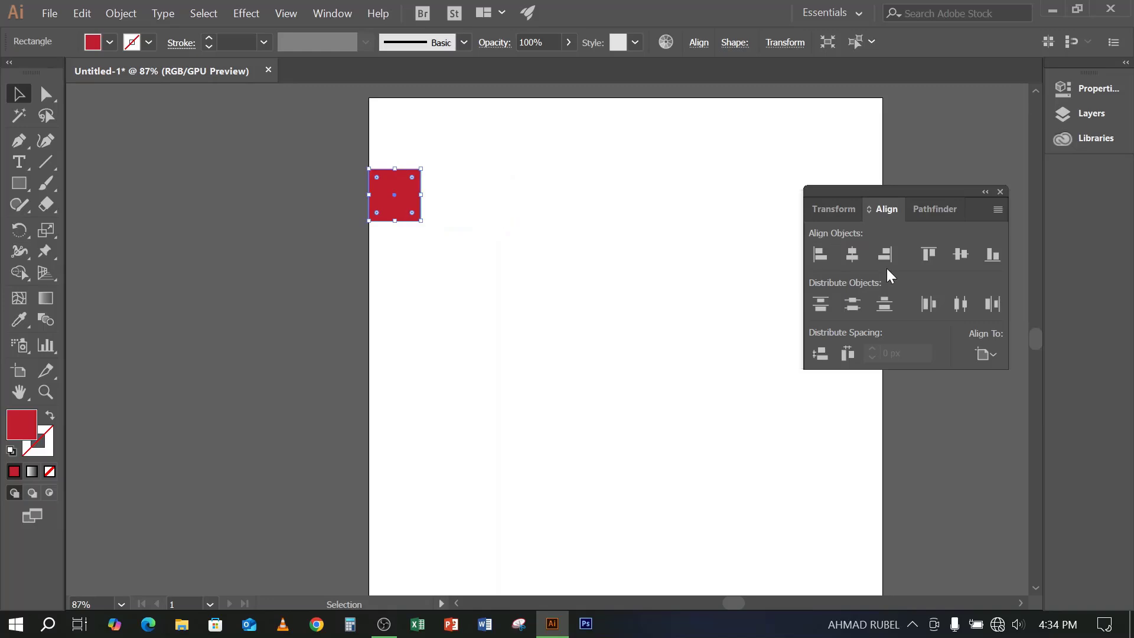
# Align the red square to the artboard's right edge and deselect it
pyautogui.click(885, 257)
pyautogui.click(661, 291)
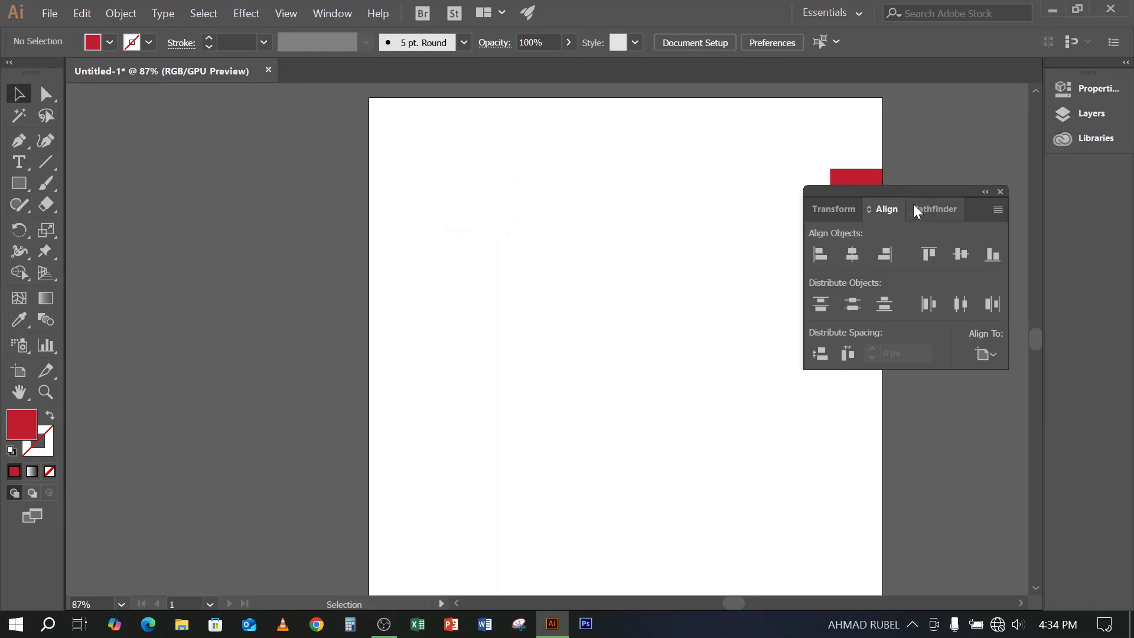
# Move the floating Align panel further down and place the red square near the artboard's upper-left area
pyautogui.moveTo(915, 195); pyautogui.dragTo(917, 282)
pyautogui.moveTo(869, 201); pyautogui.dragTo(495, 144)
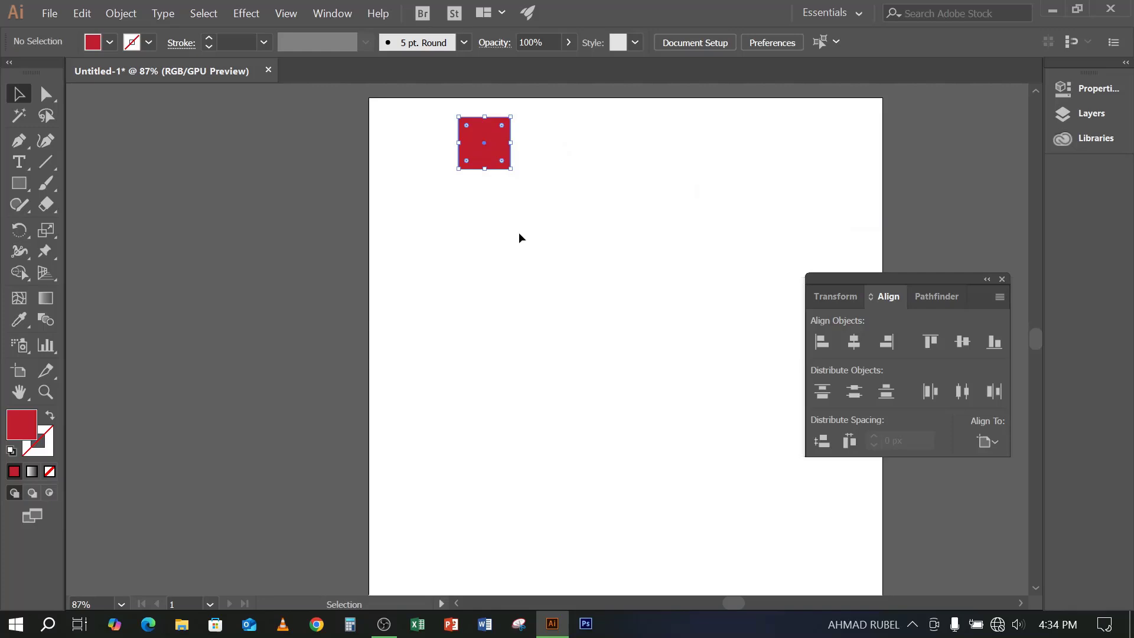
pyautogui.click(489, 152)
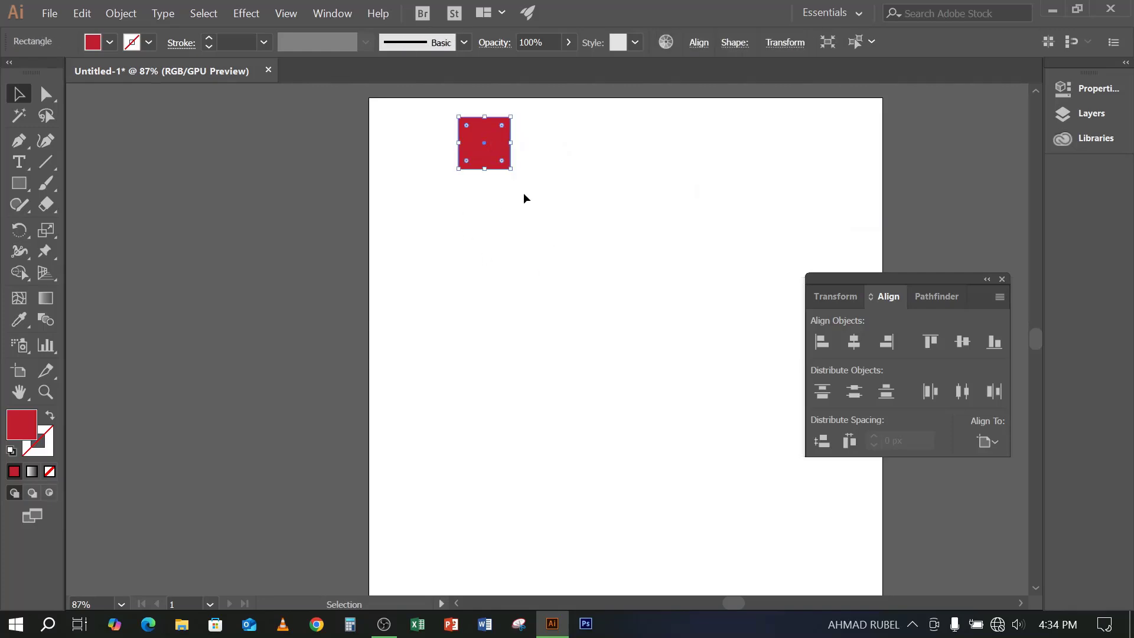
# Duplicate the red square downward into an unevenly spaced column of five squares, and deselect them
pyautogui.moveTo(498, 150); pyautogui.dragTo(477, 514)
pyautogui.click(589, 518)
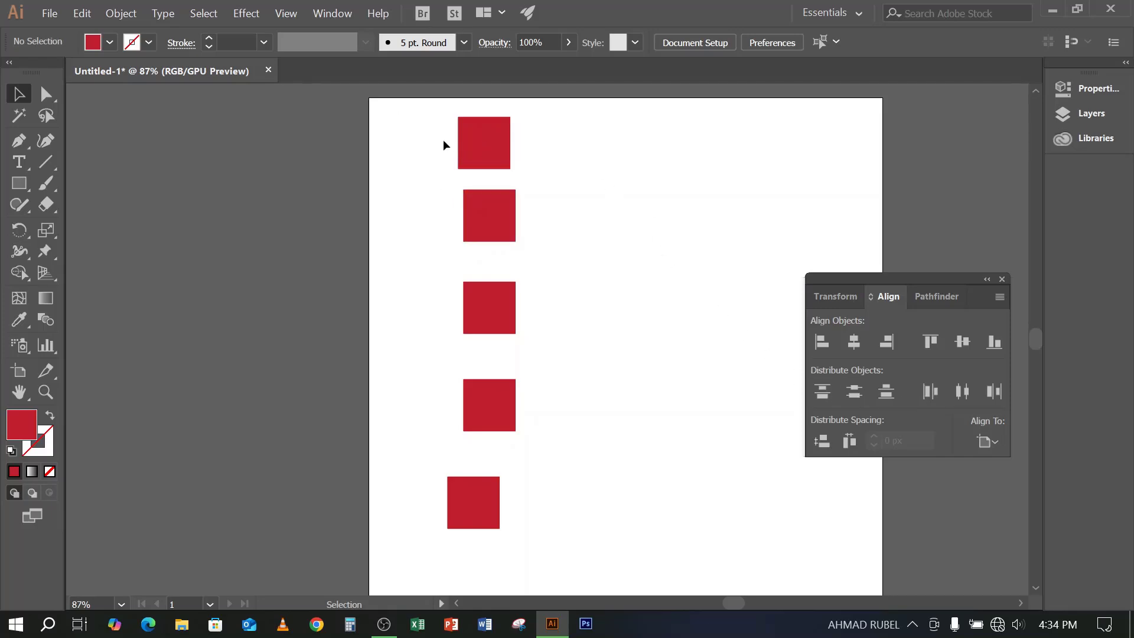
# Select all five squares in the column and set alignment to Align to Selection
pyautogui.moveTo(424, 122); pyautogui.dragTo(505, 501)
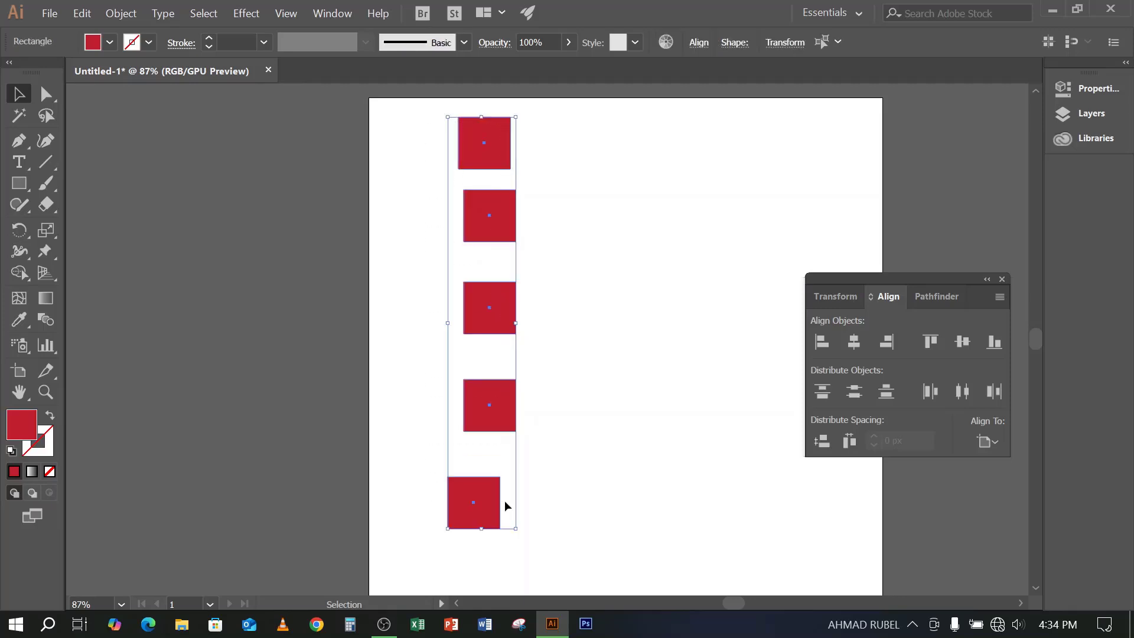
pyautogui.click(416, 311)
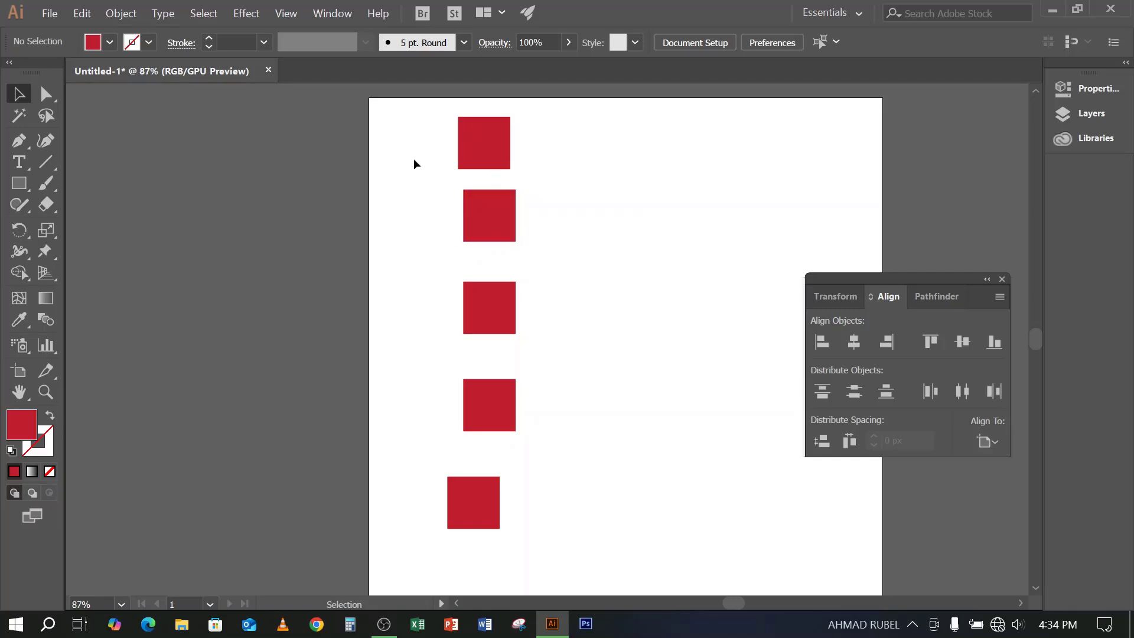
pyautogui.moveTo(412, 125); pyautogui.dragTo(526, 511)
pyautogui.moveTo(421, 120); pyautogui.dragTo(529, 528)
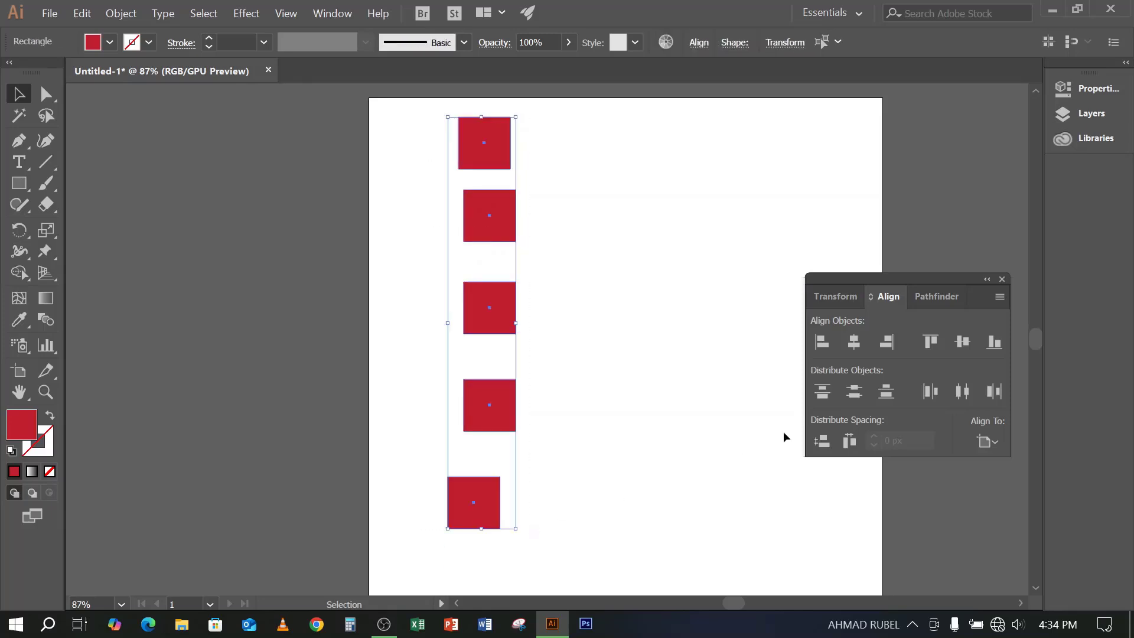
pyautogui.click(988, 440)
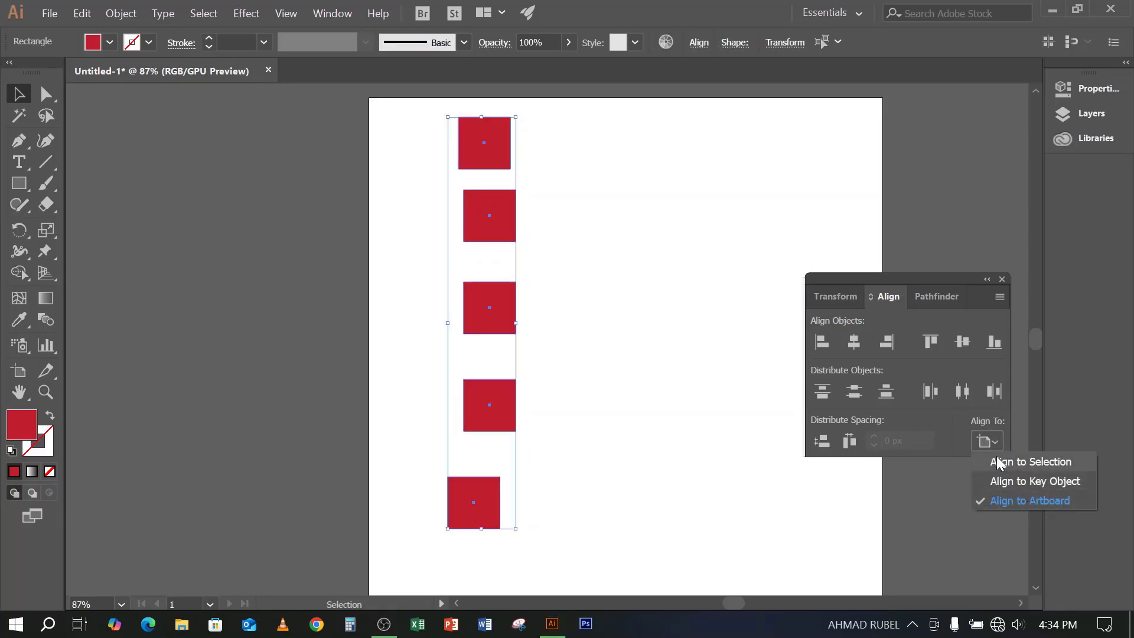
pyautogui.click(1039, 463)
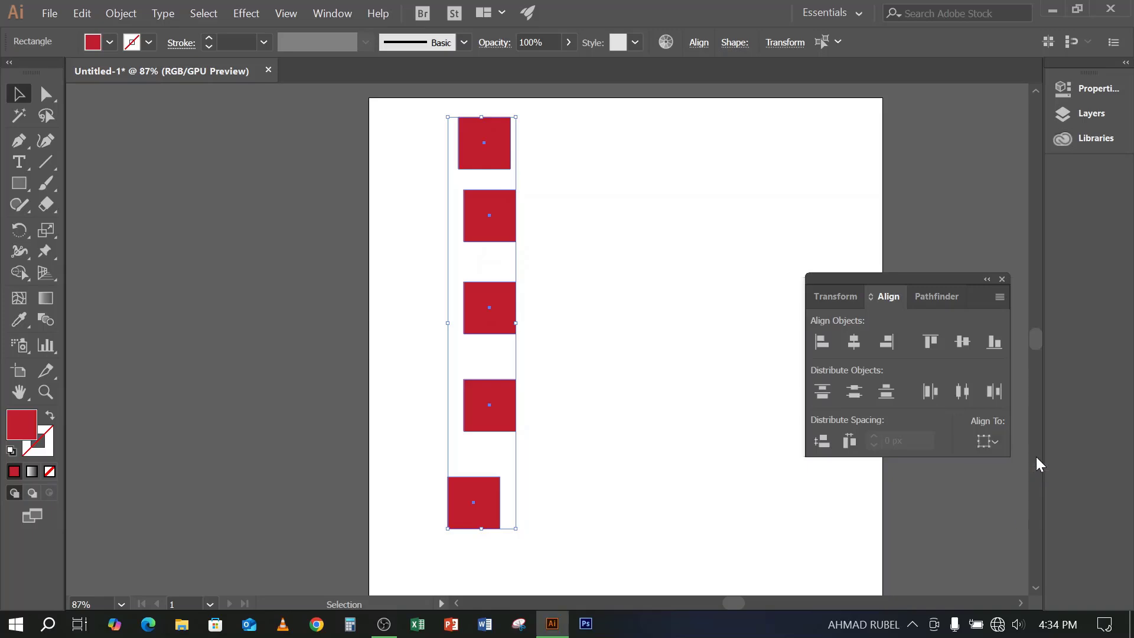
# Try Vertical Distribute Center on the five squares, undo the distribution and clear the selection
pyautogui.click(854, 390)
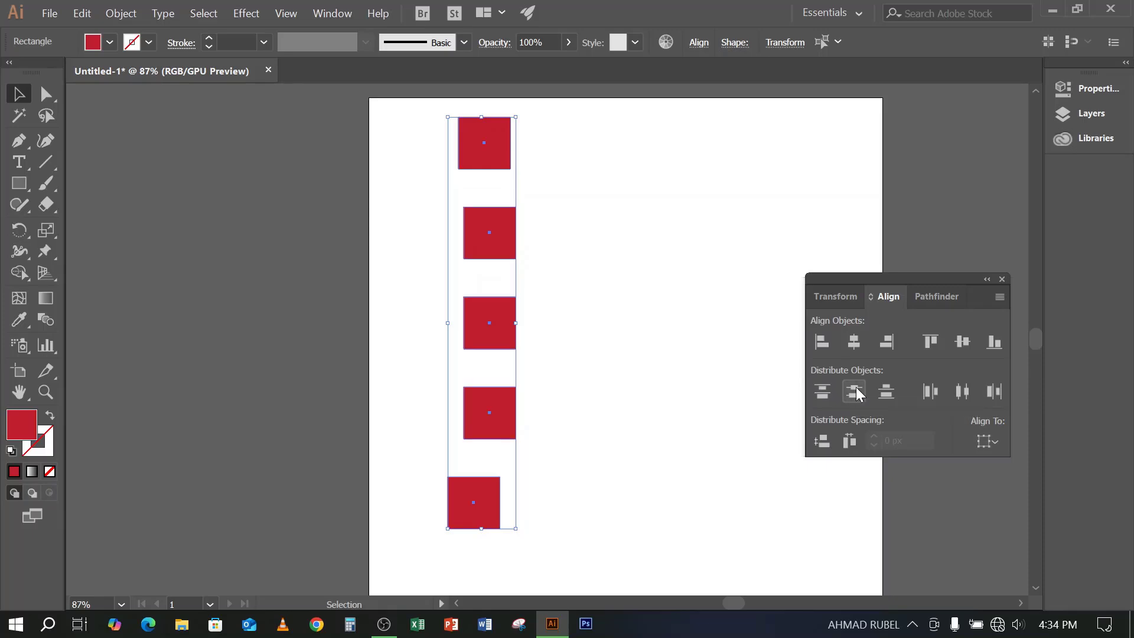
pyautogui.hotkey('ctrl', 'z')
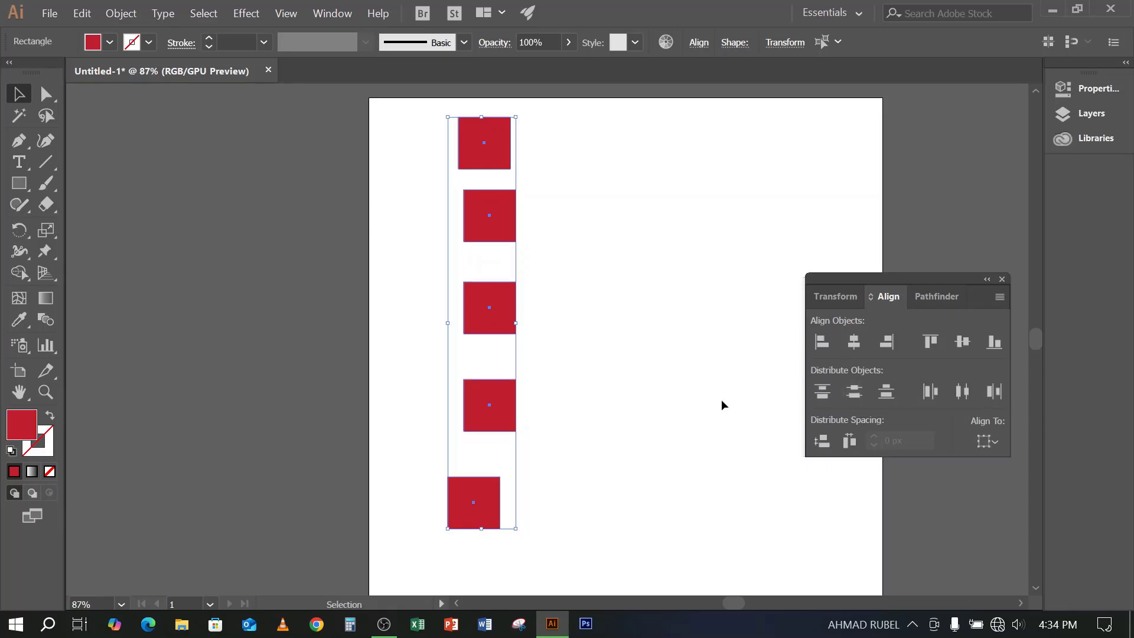
pyautogui.click(584, 201)
pyautogui.moveTo(562, 128); pyautogui.dragTo(453, 326)
pyautogui.click(596, 342)
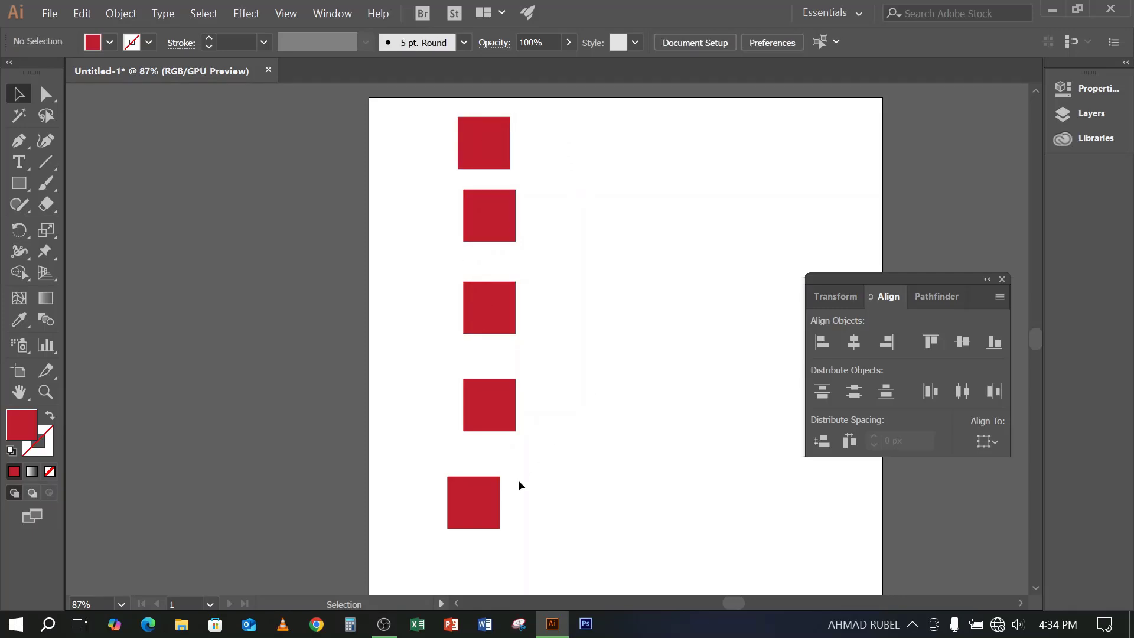
# Shift the bottom square right and down and the middle one right and up, and apply Vertical Distribute Center to all five
pyautogui.moveTo(494, 503); pyautogui.dragTo(513, 527)
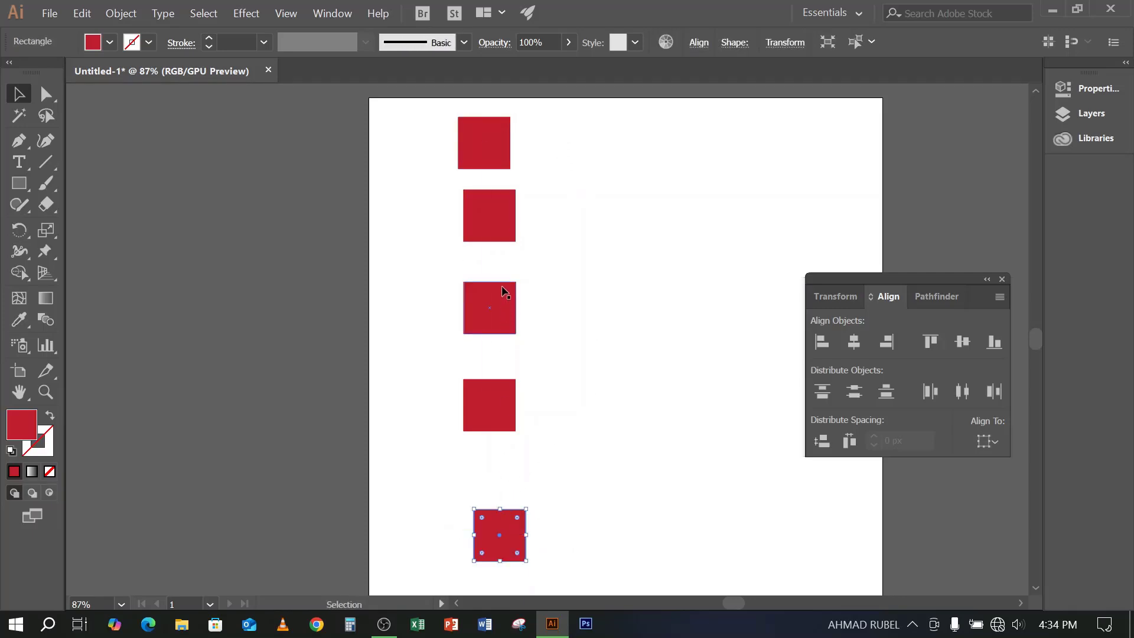
pyautogui.moveTo(504, 290); pyautogui.dragTo(527, 272)
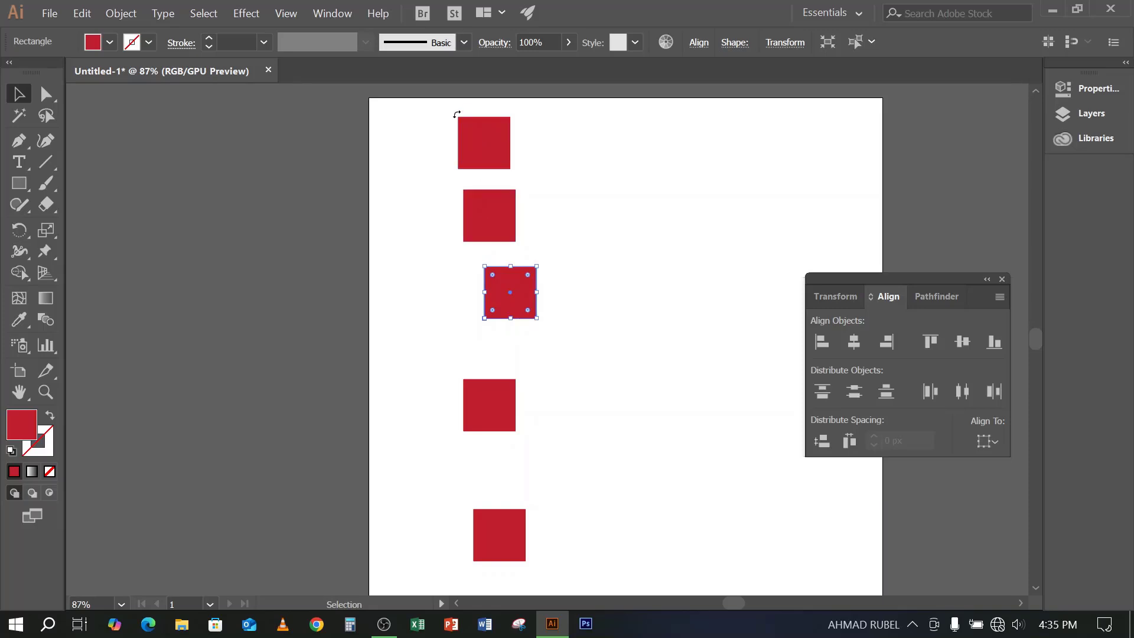
pyautogui.moveTo(417, 137); pyautogui.dragTo(533, 529)
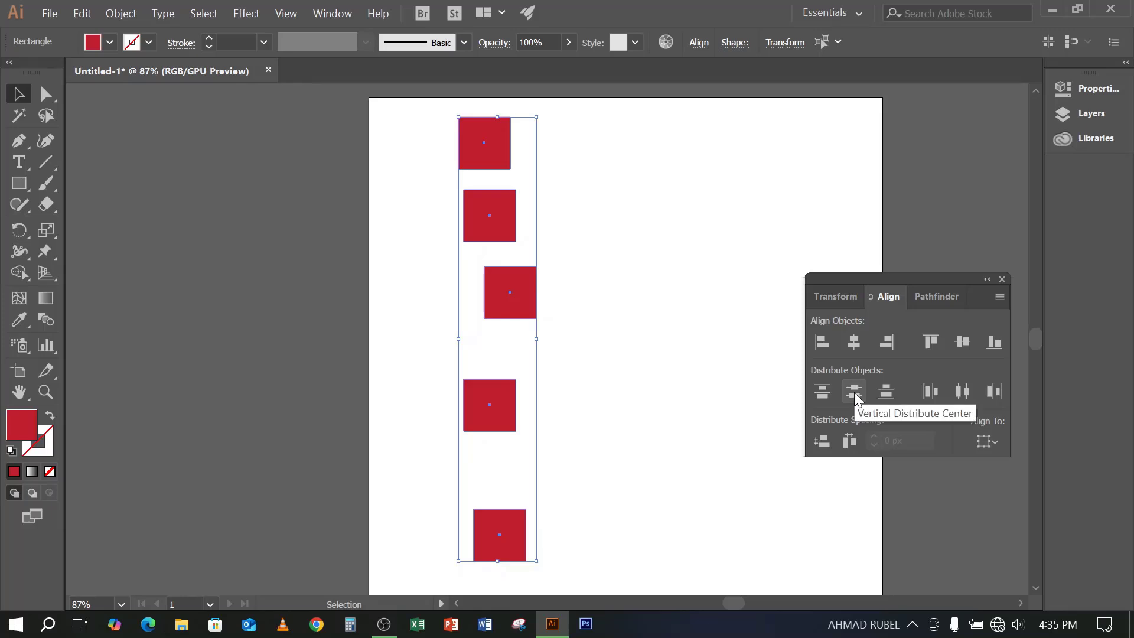
pyautogui.click(855, 392)
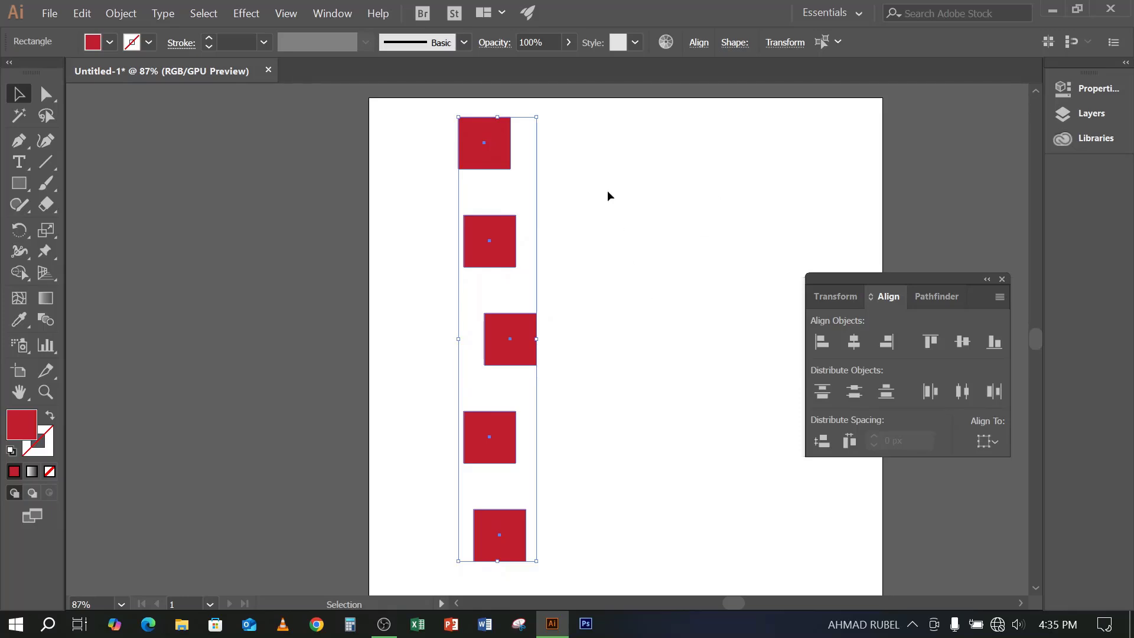
pyautogui.click(436, 150)
pyautogui.moveTo(435, 146); pyautogui.dragTo(530, 547)
pyautogui.click(600, 335)
# Stagger the column horizontally by moving the second and fourth squares left and the first and fifth squares right
pyautogui.moveTo(516, 242); pyautogui.dragTo(483, 242)
pyautogui.moveTo(502, 144); pyautogui.dragTo(602, 144)
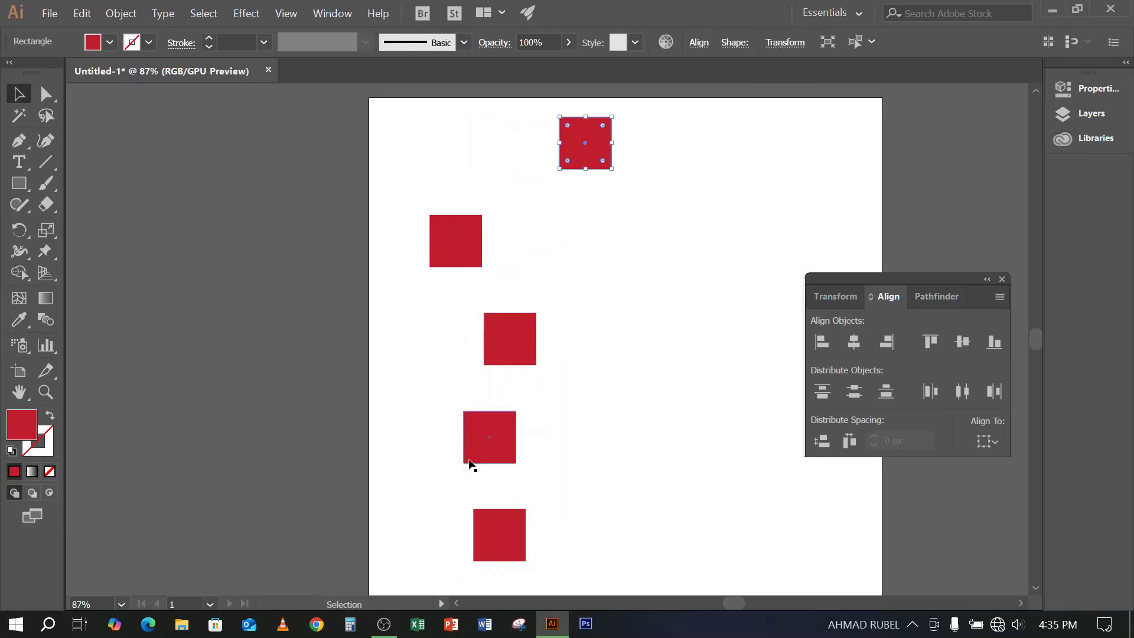
pyautogui.moveTo(486, 454); pyautogui.dragTo(461, 454)
pyautogui.moveTo(516, 541); pyautogui.dragTo(576, 537)
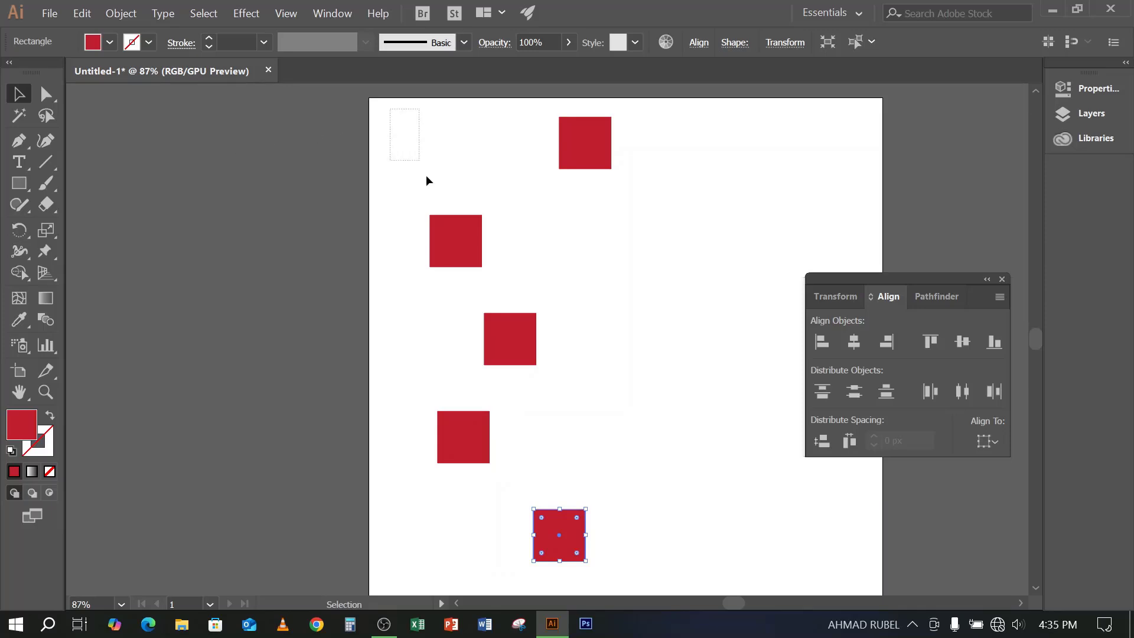
# Select all five staggered squares with no key object assigned
pyautogui.moveTo(426, 176); pyautogui.dragTo(653, 569)
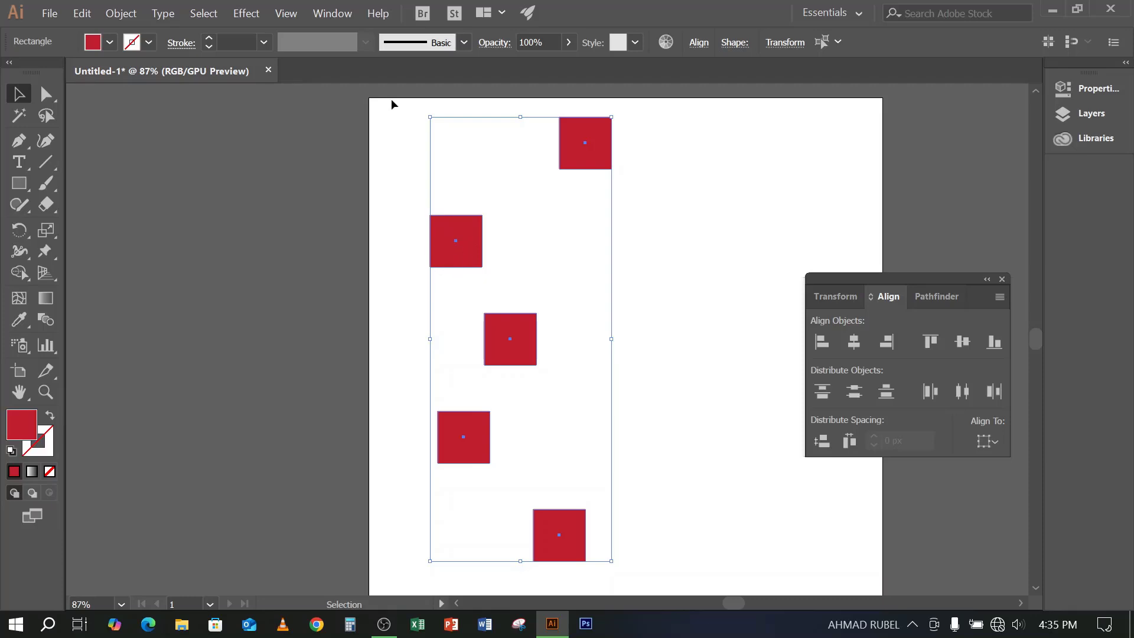
pyautogui.click(454, 239)
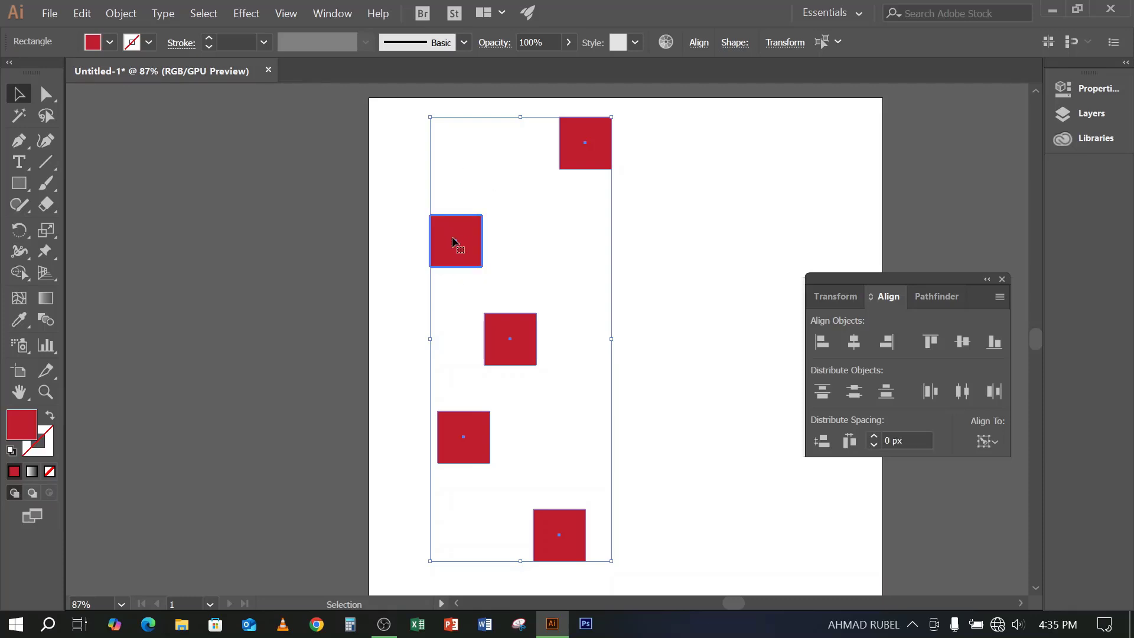
pyautogui.click(381, 167)
pyautogui.moveTo(381, 107); pyautogui.dragTo(645, 540)
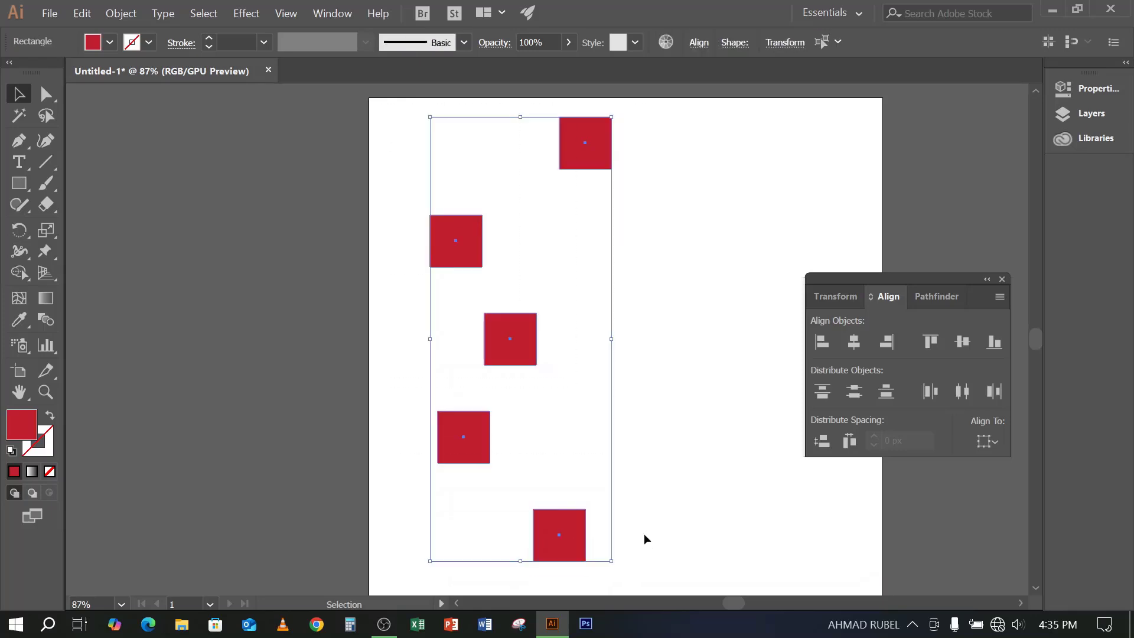
# Try centering the squares horizontally on the second square as key object, and undo the alignment
pyautogui.click(468, 237)
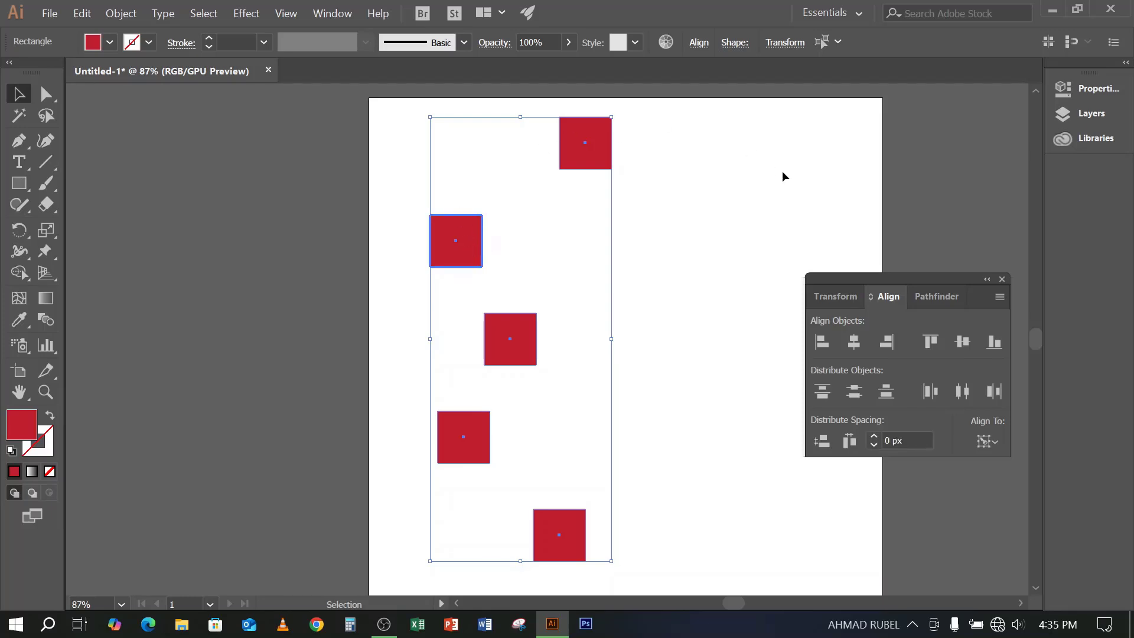
pyautogui.click(852, 347)
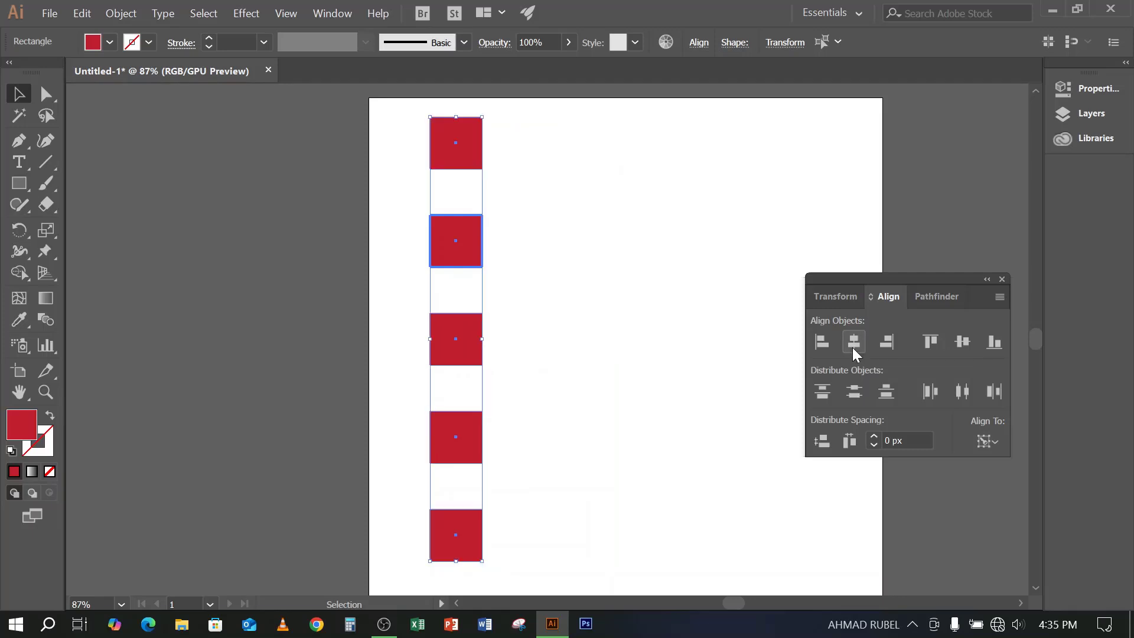
pyautogui.hotkey('ctrl', 'z')
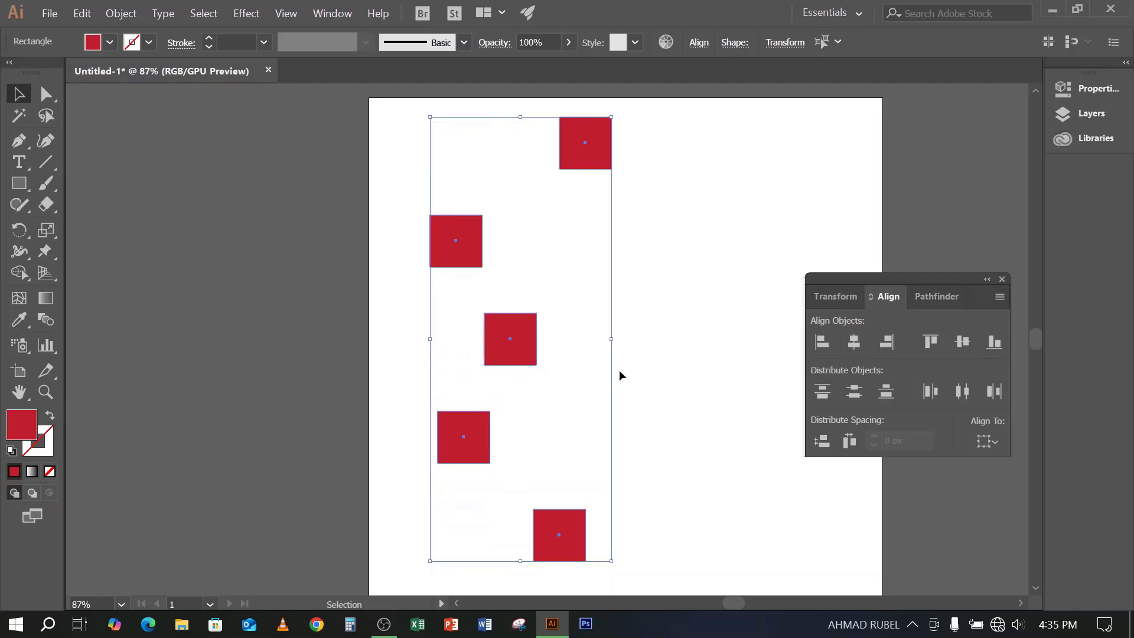
# Make the top square the key object, align the horizontal centers of all five squares to it, and deselect them
pyautogui.click(595, 143)
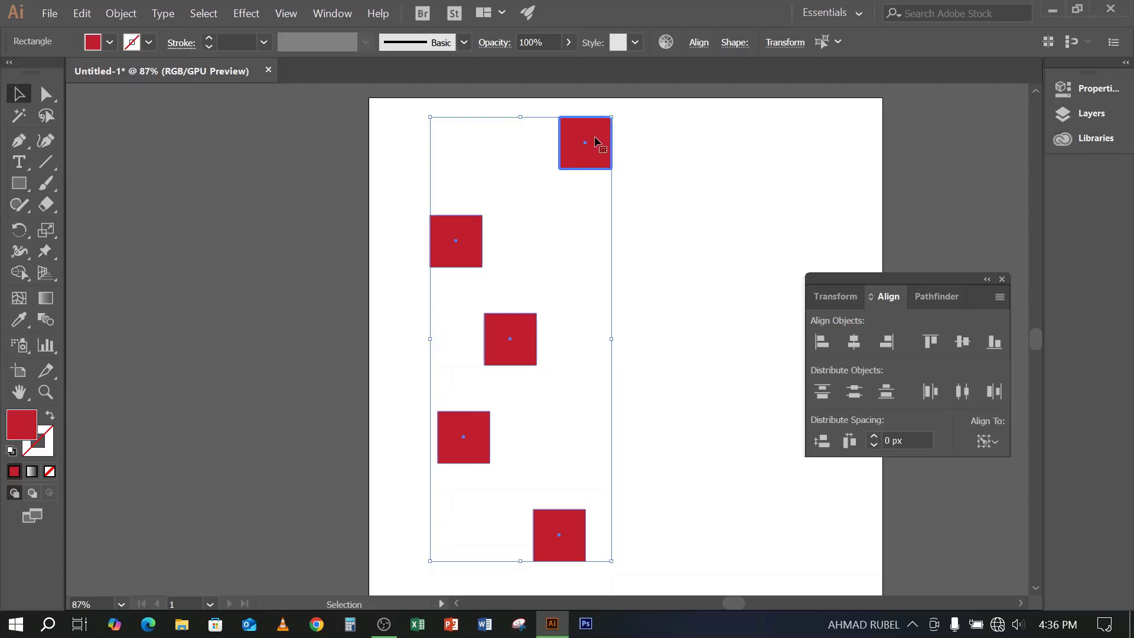
pyautogui.click(855, 343)
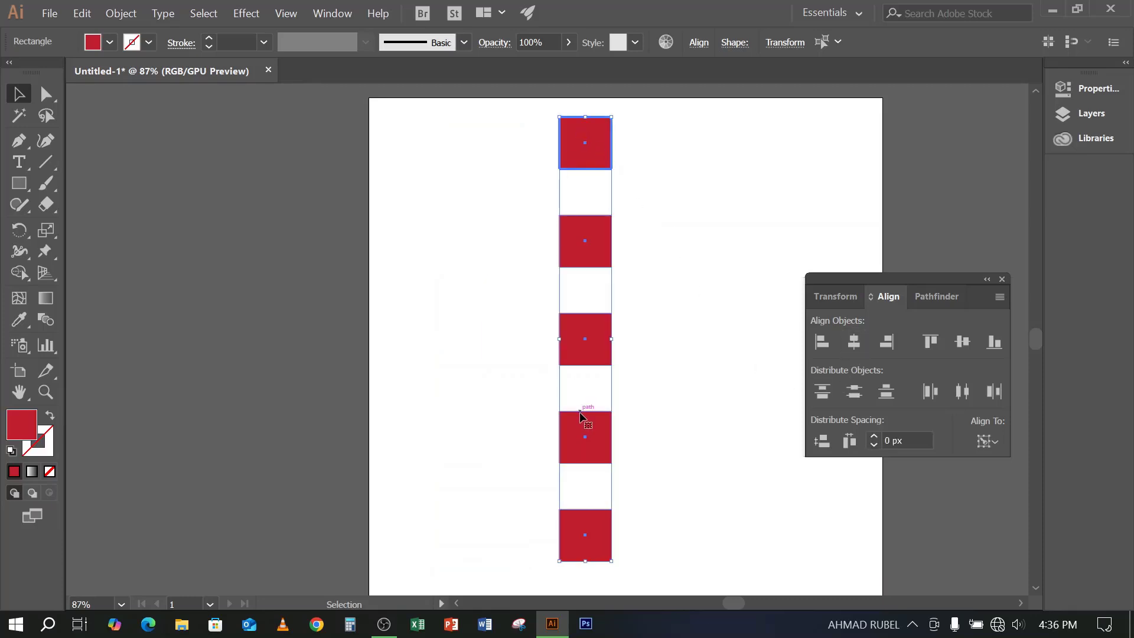
pyautogui.click(608, 362)
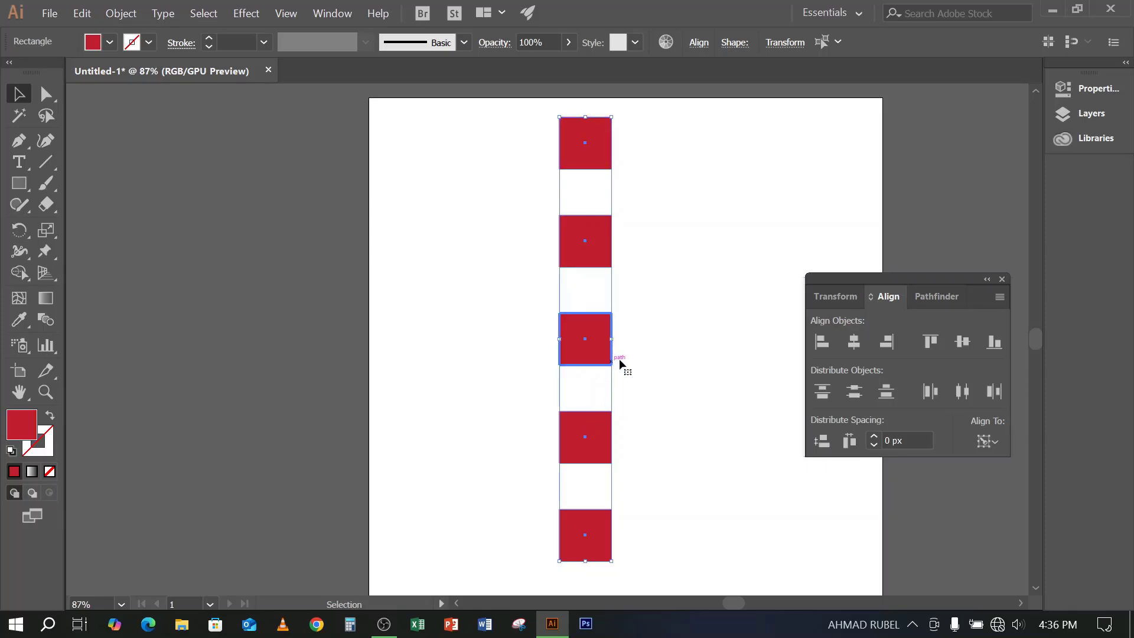
pyautogui.click(709, 319)
pyautogui.moveTo(524, 129); pyautogui.dragTo(441, 194)
pyautogui.moveTo(503, 213); pyautogui.dragTo(614, 555)
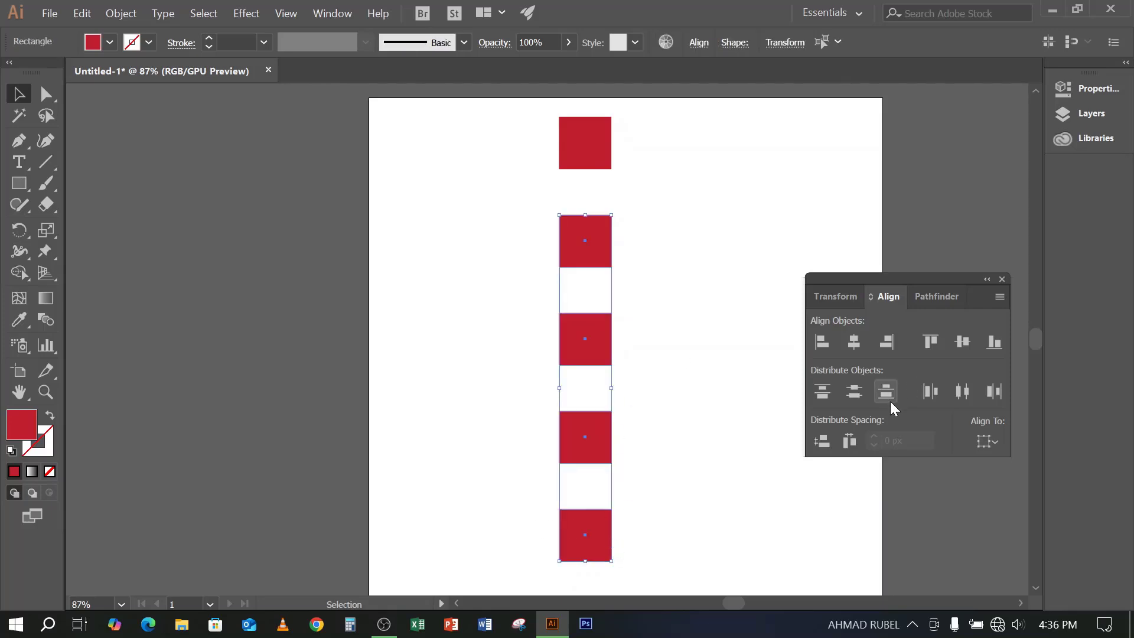
pyautogui.click(783, 339)
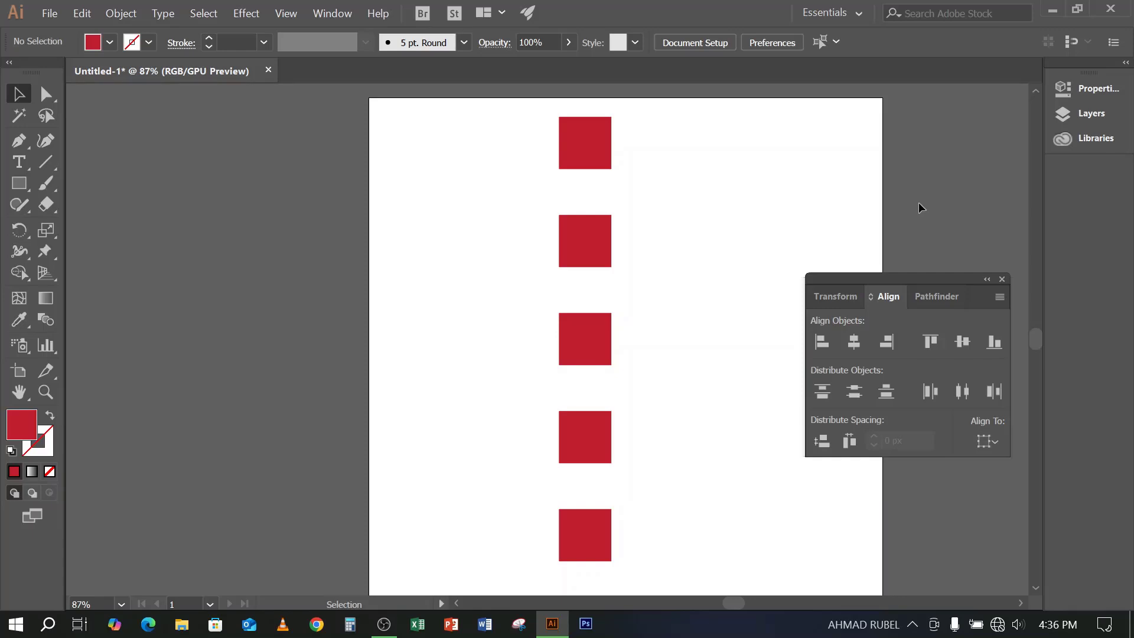
# Move the top square left and duplicate it into an uneven row of five squares reaching past the artboard's right edge
pyautogui.moveTo(569, 139); pyautogui.dragTo(514, 144)
pyautogui.moveTo(506, 160); pyautogui.dragTo(924, 158)
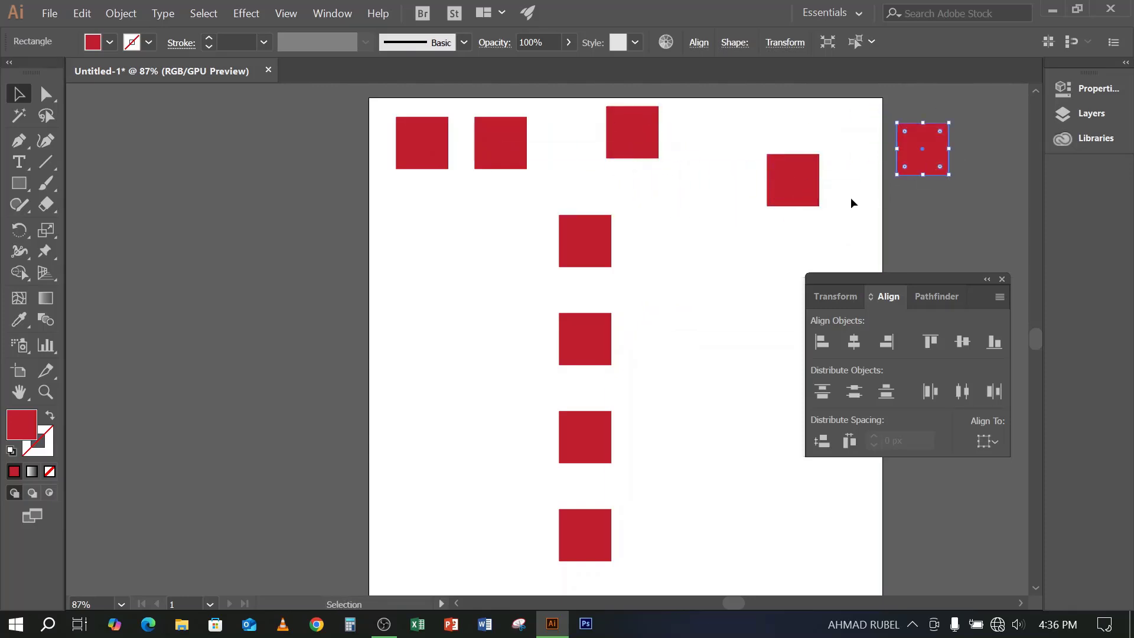
# Select the five squares of the top row, distribute them by horizontal centers and align their vertical centers
pyautogui.scroll(3, 850, 198)
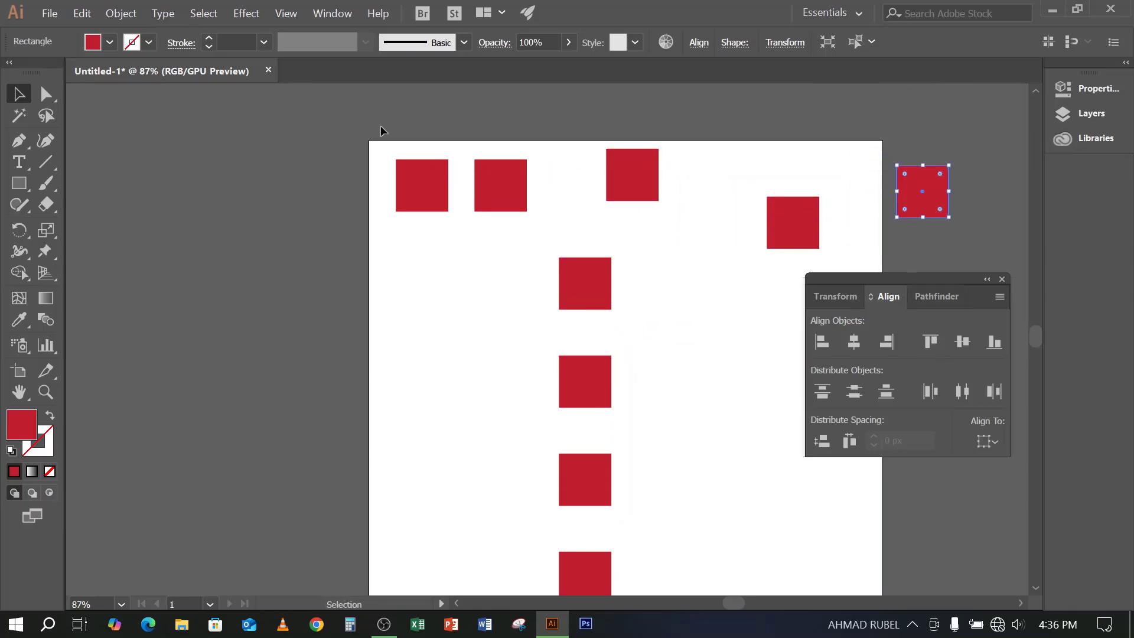
pyautogui.moveTo(379, 133); pyautogui.dragTo(928, 219)
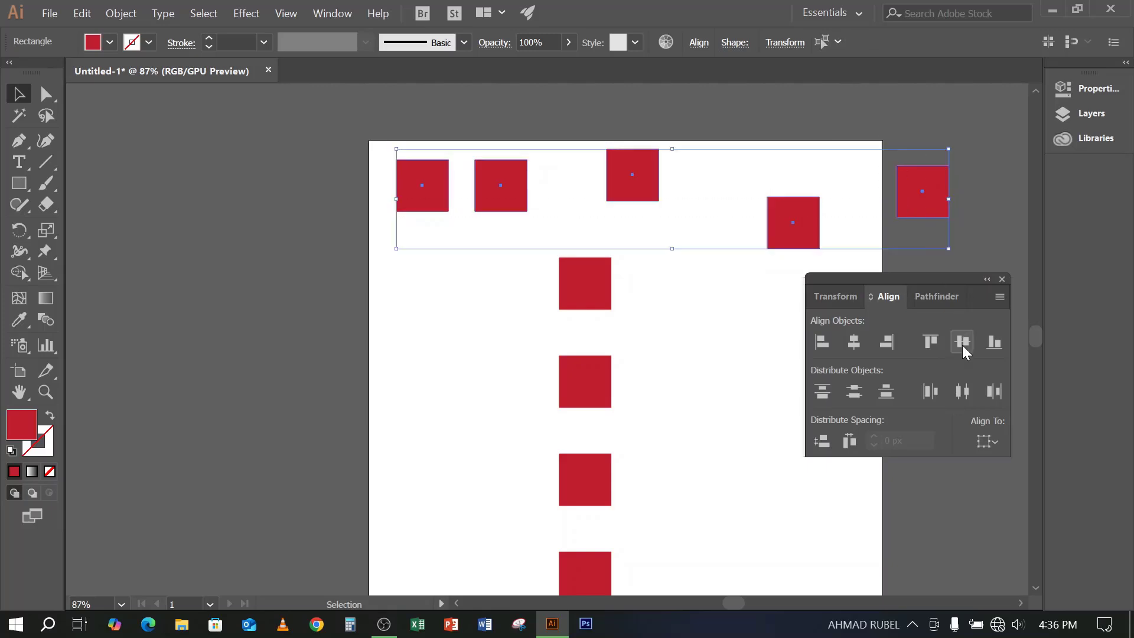
pyautogui.click(964, 392)
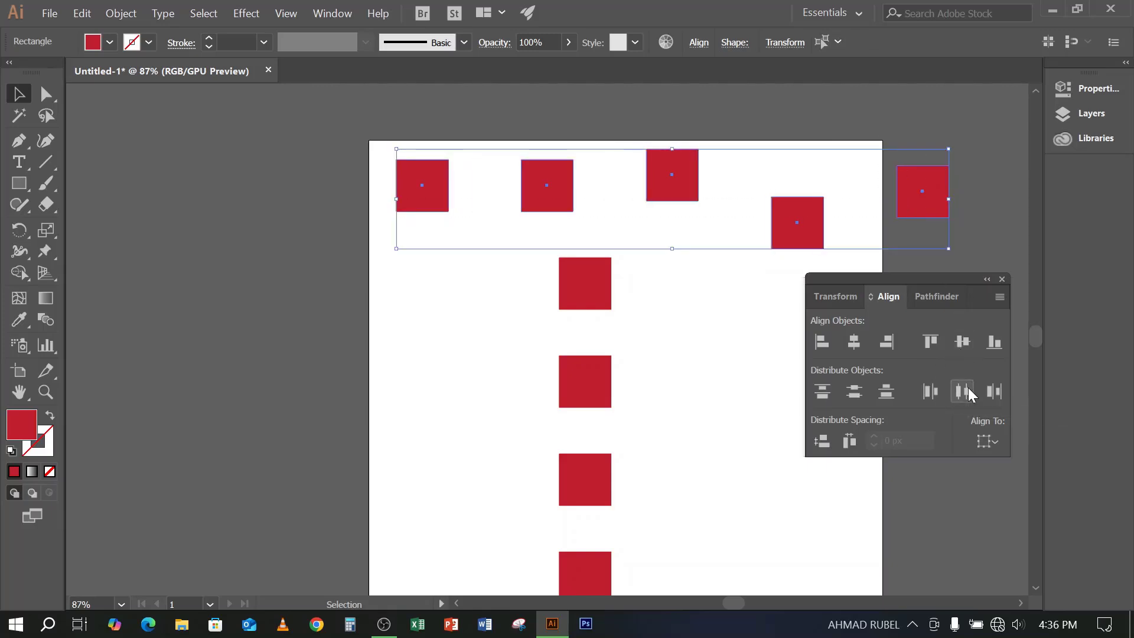
pyautogui.click(968, 341)
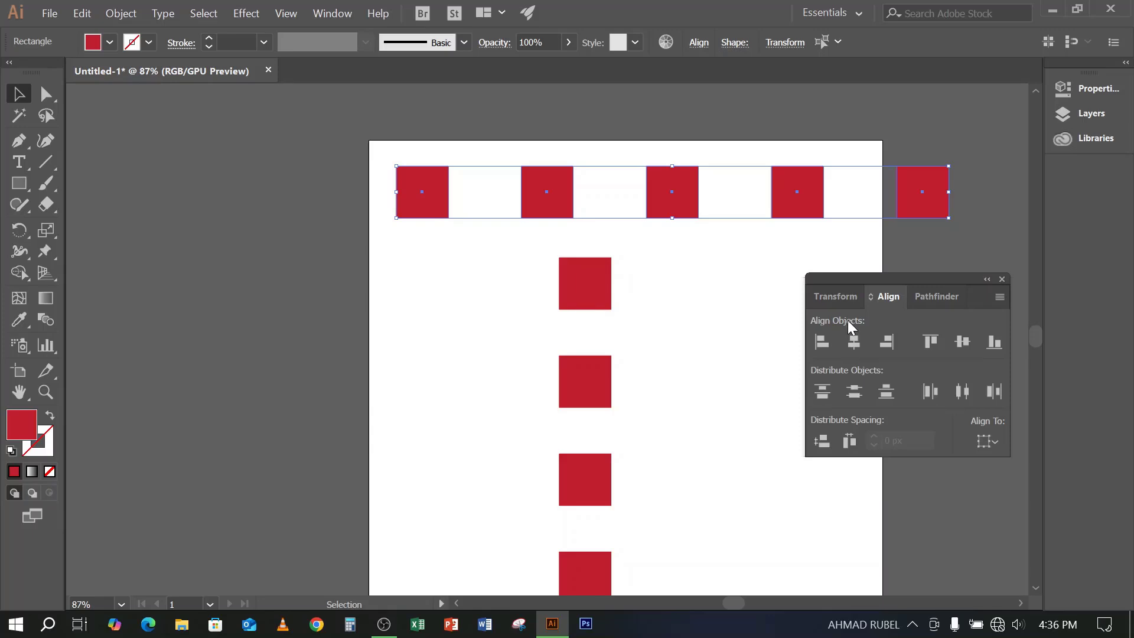
# Delete all the red squares except the first one in the top row
pyautogui.moveTo(377, 119); pyautogui.dragTo(560, 235)
pyautogui.scroll(-1, 565, 234)
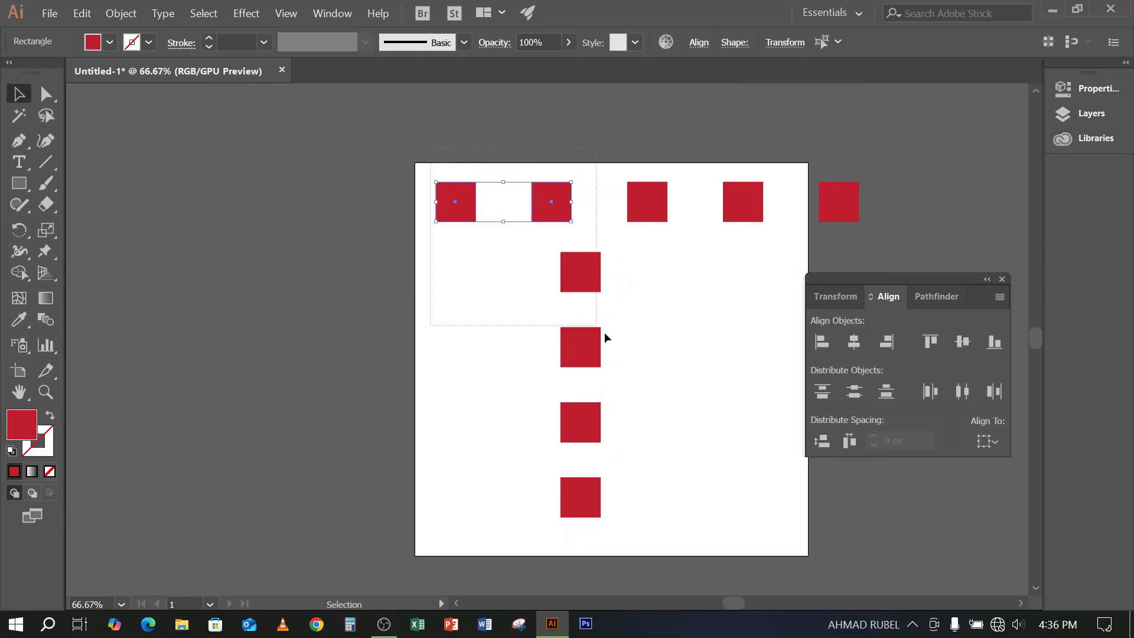
pyautogui.hotkey('ctrl', 'a')
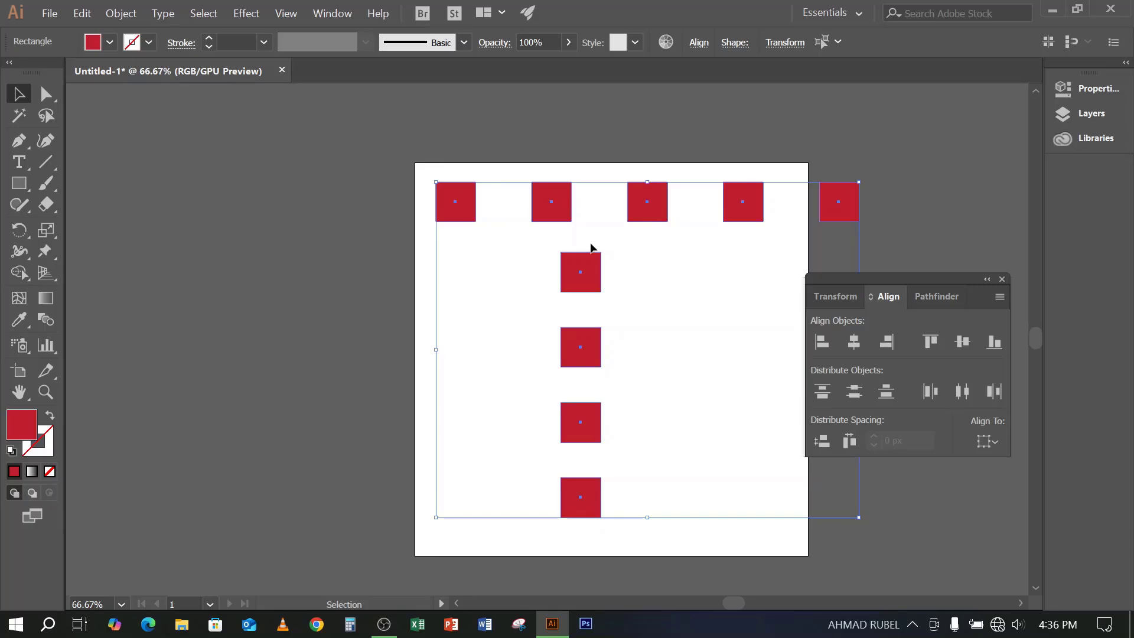
pyautogui.moveTo(536, 148); pyautogui.dragTo(860, 558)
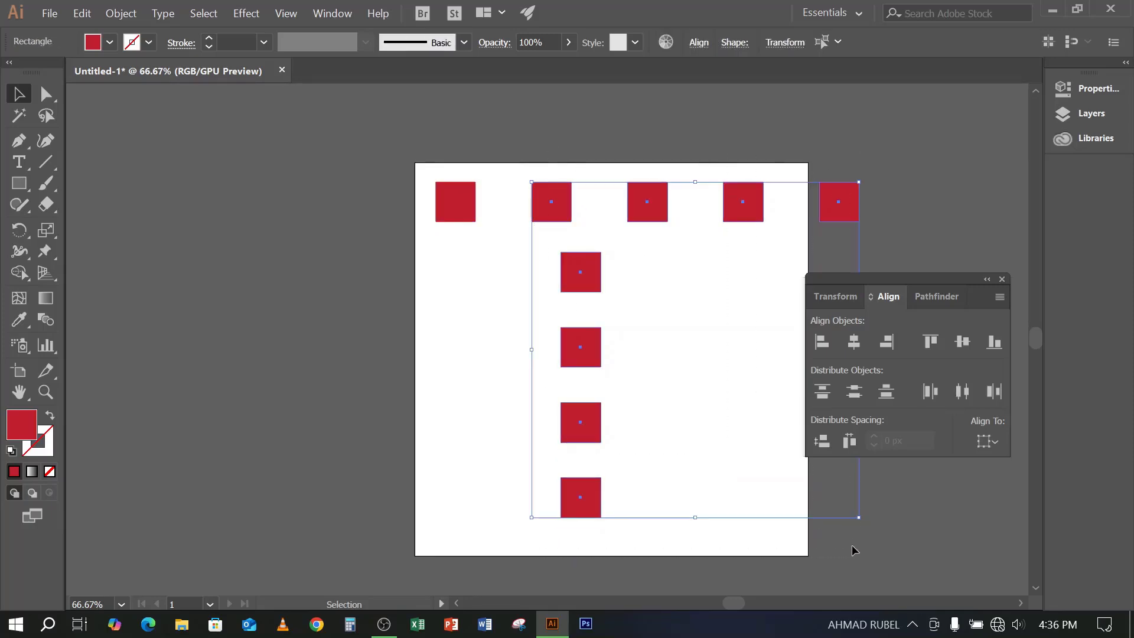
pyautogui.press('Delete')
# Move the remaining red square to just above the middle of the artboard and deselect it
pyautogui.moveTo(460, 207); pyautogui.dragTo(588, 323)
pyautogui.click(546, 364)
pyautogui.keyDown('alt'); pyautogui.scroll(1, 656, 316); pyautogui.keyUp('alt')
pyautogui.scroll(-1, 657, 324)
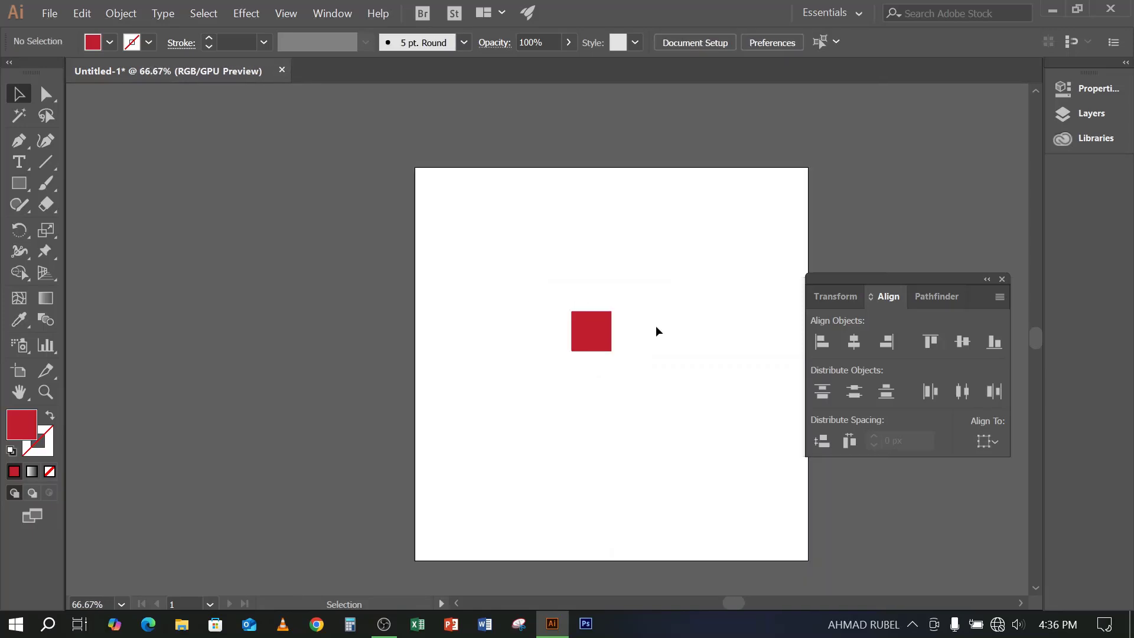
pyautogui.moveTo(651, 288); pyautogui.dragTo(562, 361)
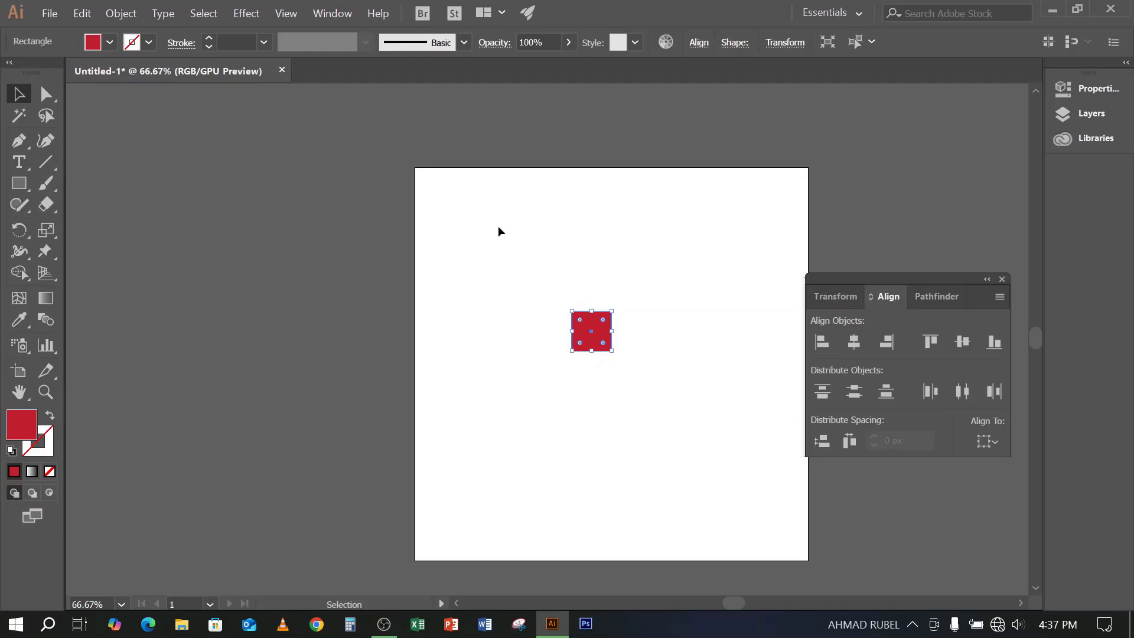
pyautogui.moveTo(495, 249); pyautogui.dragTo(659, 427)
pyautogui.moveTo(649, 295); pyautogui.dragTo(476, 352)
pyautogui.click(610, 262)
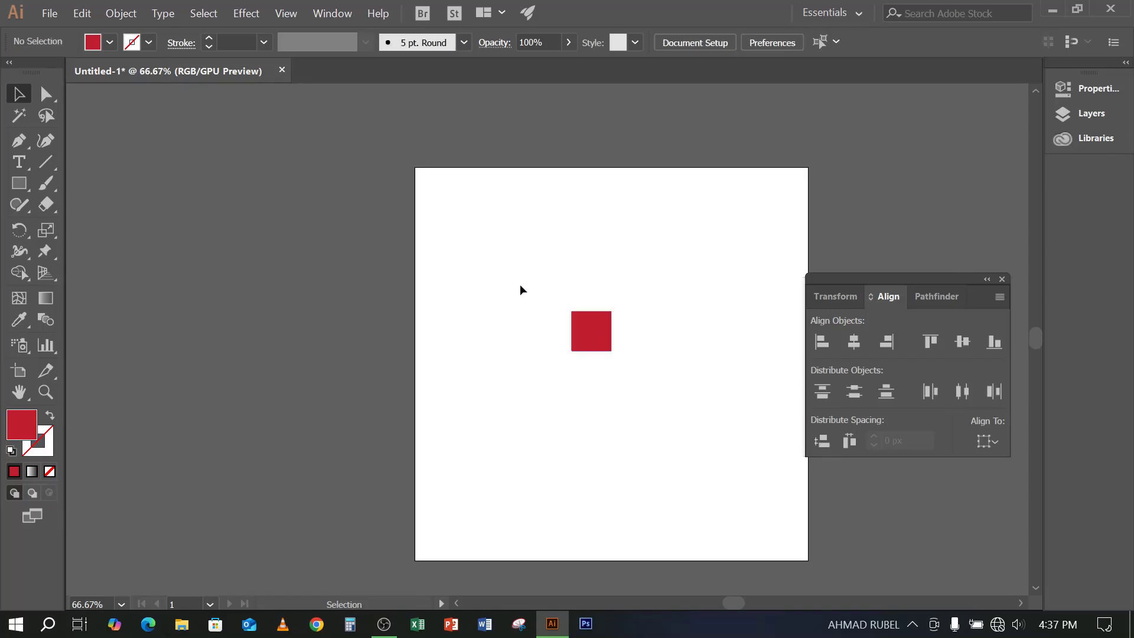
pyautogui.moveTo(493, 277); pyautogui.dragTo(636, 385)
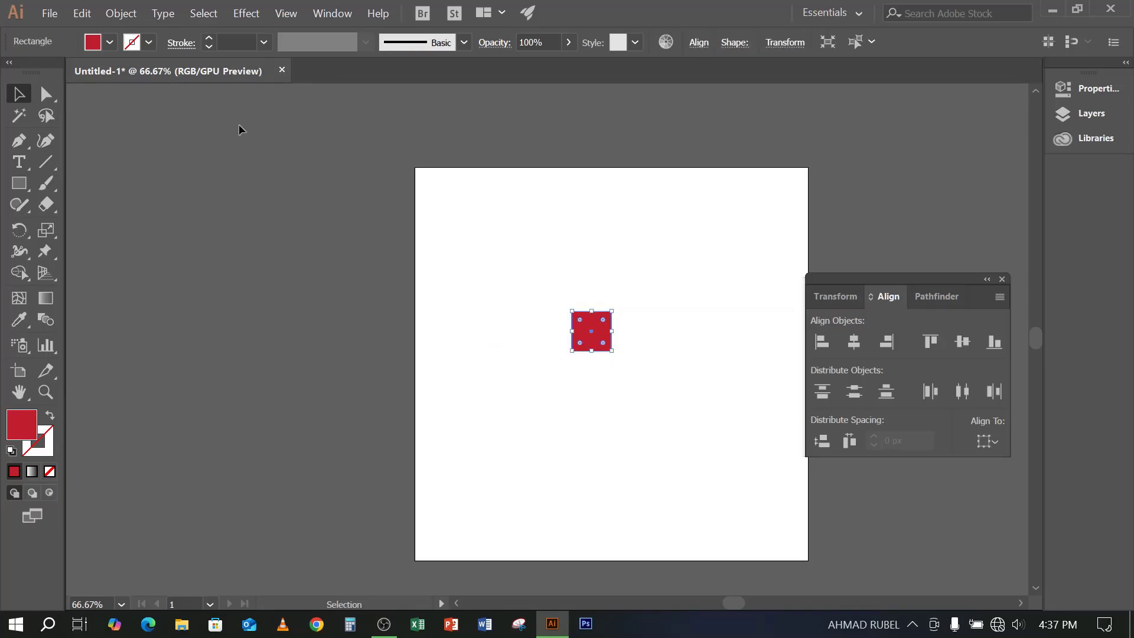
pyautogui.click(118, 14)
pyautogui.moveTo(214, 366)
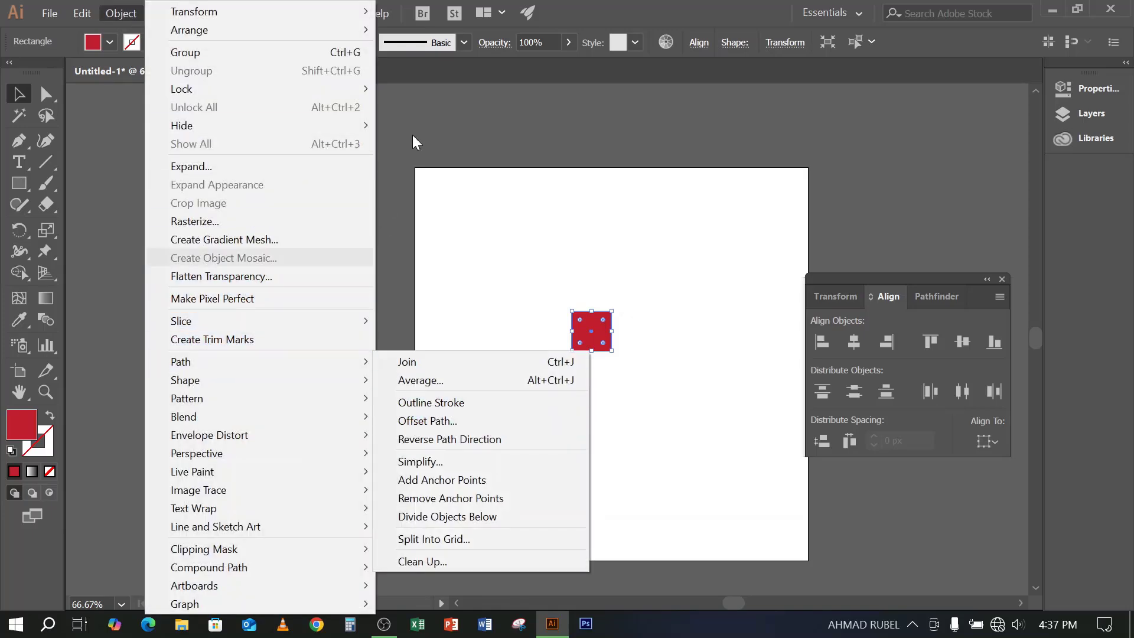
pyautogui.click(623, 4)
pyautogui.click(507, 303)
pyautogui.moveTo(511, 267); pyautogui.dragTo(664, 394)
pyautogui.click(615, 310)
# Start an Offset Path on the red square with an offset of 42 px and turn on the preview
pyautogui.moveTo(515, 275); pyautogui.dragTo(643, 415)
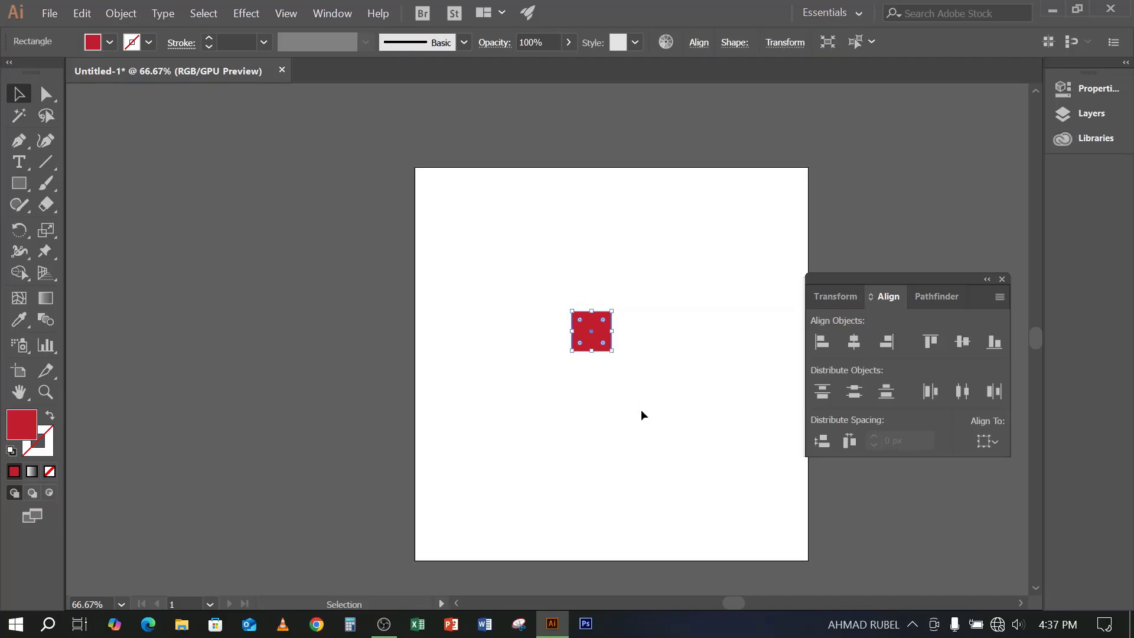
pyautogui.click(120, 14)
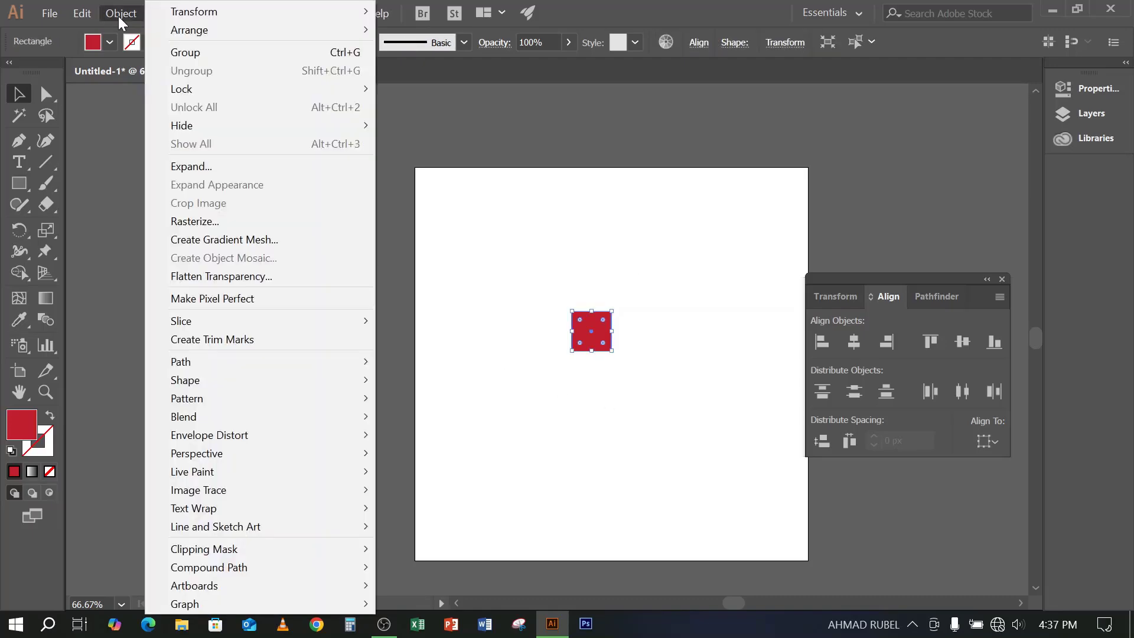
pyautogui.moveTo(218, 6)
pyautogui.moveTo(128, 16)
pyautogui.moveTo(203, 362)
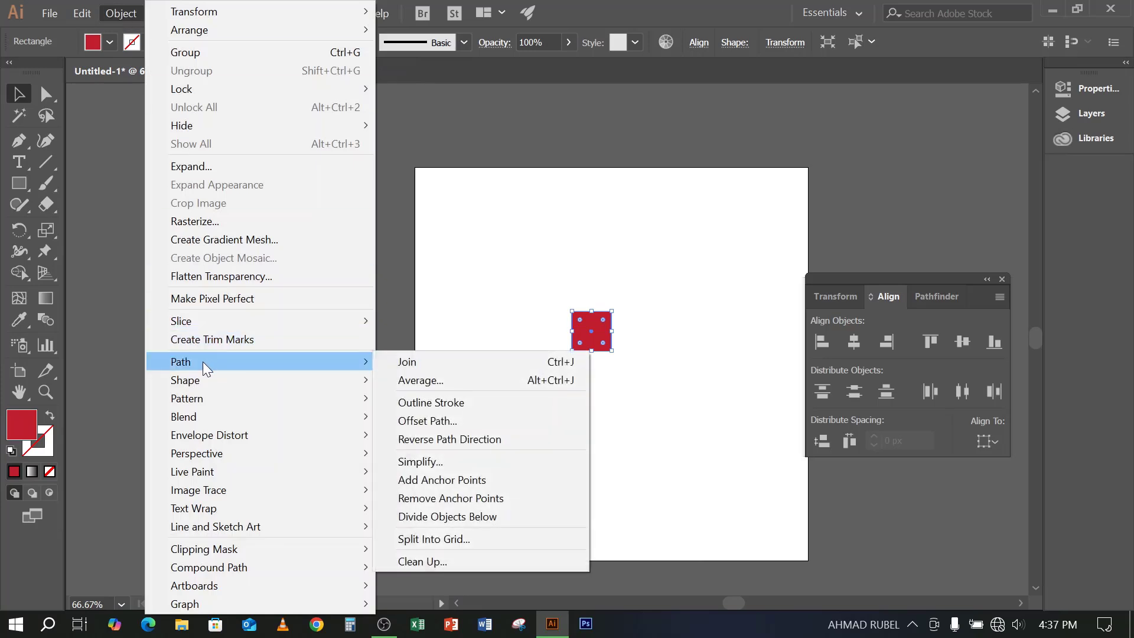
pyautogui.click(449, 428)
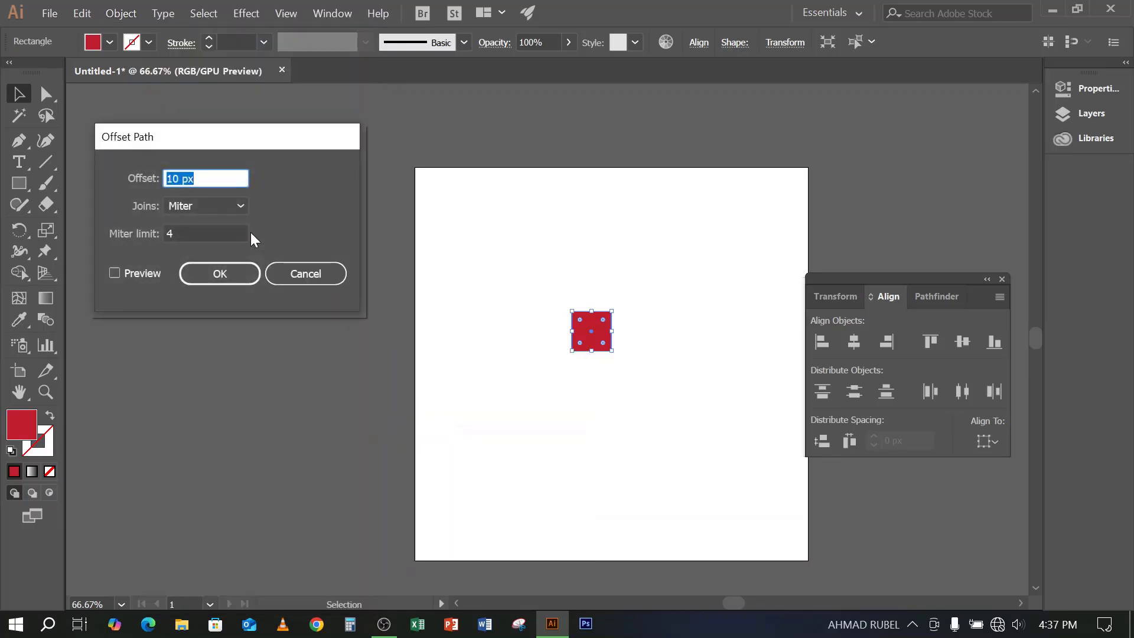
pyautogui.click(177, 178)
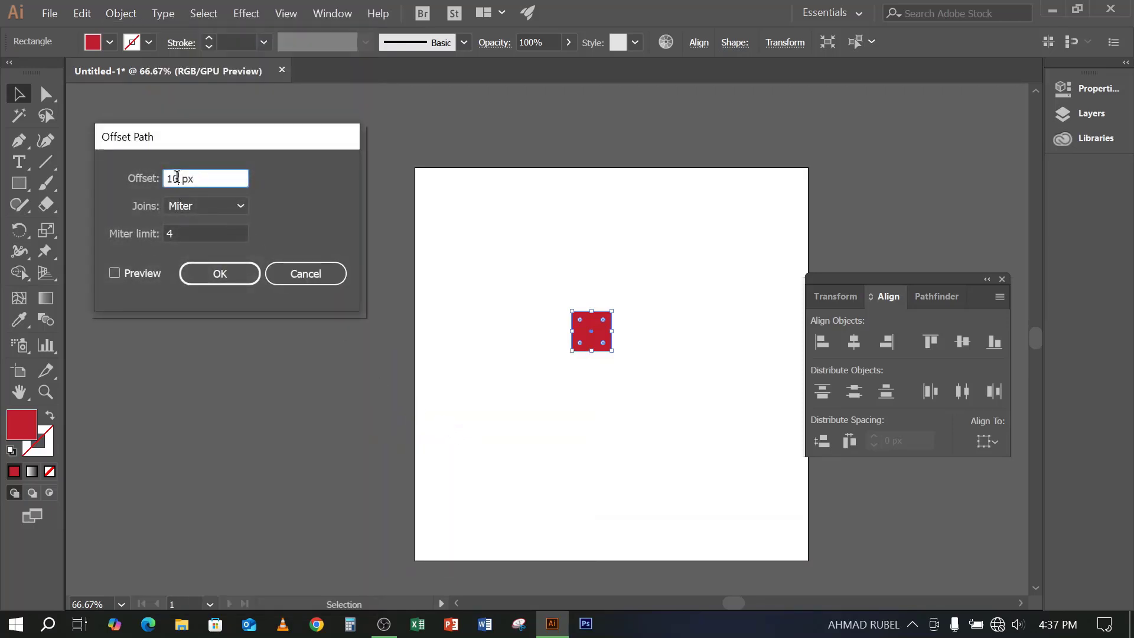
pyautogui.press('Up')
pyautogui.press('Up')
pyautogui.press('Up')
pyautogui.press('Up')
pyautogui.press('Up')
pyautogui.press('Up')
pyautogui.press('Up')
pyautogui.press('Up')
pyautogui.press('Up')
pyautogui.press('Up')
pyautogui.press('Up')
pyautogui.press('Up')
pyautogui.press('Up')
pyautogui.press('Up')
pyautogui.press('Up')
pyautogui.press('Up')
pyautogui.press('Up')
pyautogui.press('Up')
pyautogui.press('Up')
pyautogui.press('Up')
pyautogui.press('Up')
pyautogui.click(114, 273)
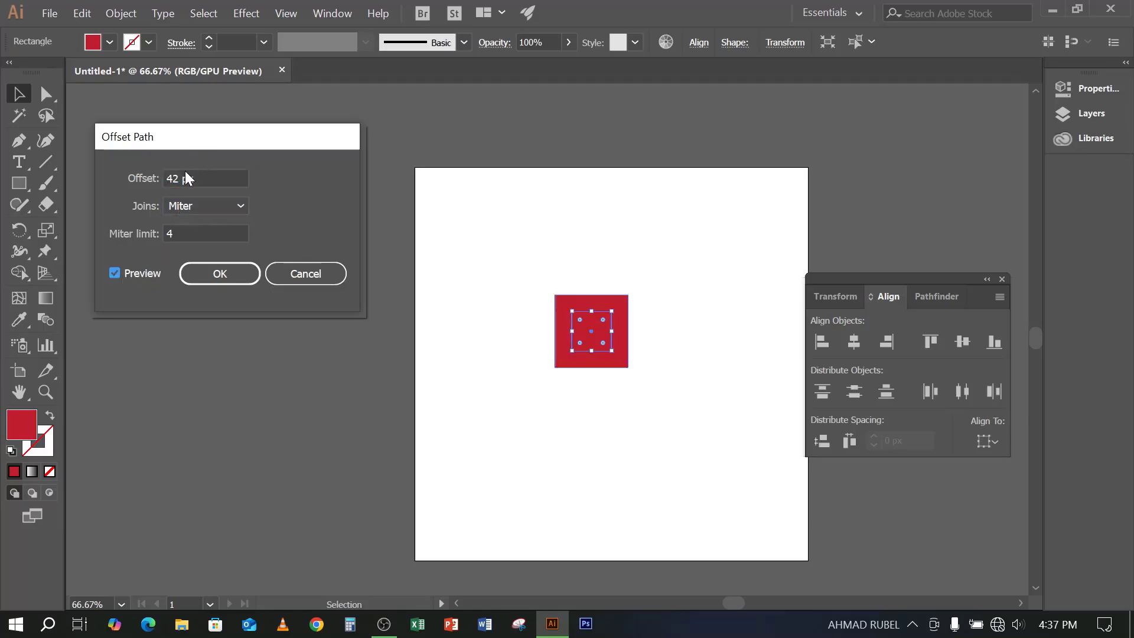
# Raise the previewed path offset to 90 px
pyautogui.click(173, 185)
pyautogui.press('Up')
pyautogui.press('Up')
pyautogui.press('Up')
pyautogui.press('Up')
pyautogui.press('Up')
pyautogui.press('Up')
pyautogui.press('Up')
pyautogui.press('Up')
pyautogui.press('Up')
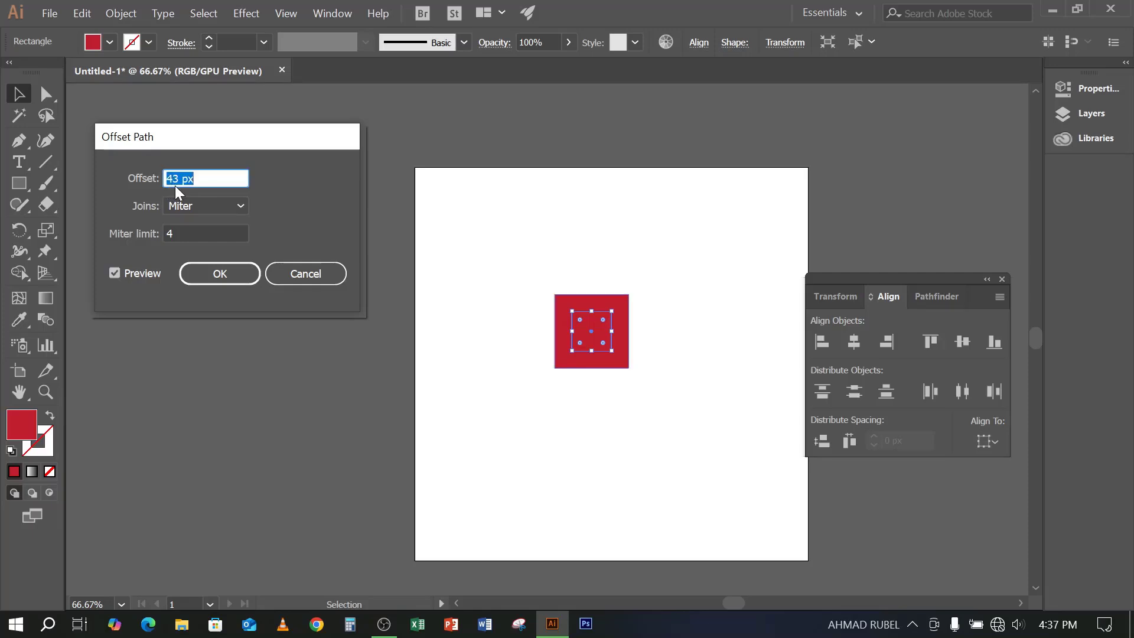
pyautogui.press('Up')
pyautogui.press('Up')
pyautogui.press('Up')
pyautogui.press('Up')
pyautogui.press('Up')
pyautogui.press('Up')
pyautogui.press('Up')
pyautogui.press('Up')
pyautogui.press('Up')
pyautogui.press('Up')
pyautogui.press('Up')
pyautogui.press('Up')
pyautogui.press('Up')
pyautogui.press('Up')
pyautogui.press('Up')
pyautogui.press('Up')
pyautogui.press('Up')
pyautogui.press('Up')
pyautogui.press('Up')
pyautogui.press('Up')
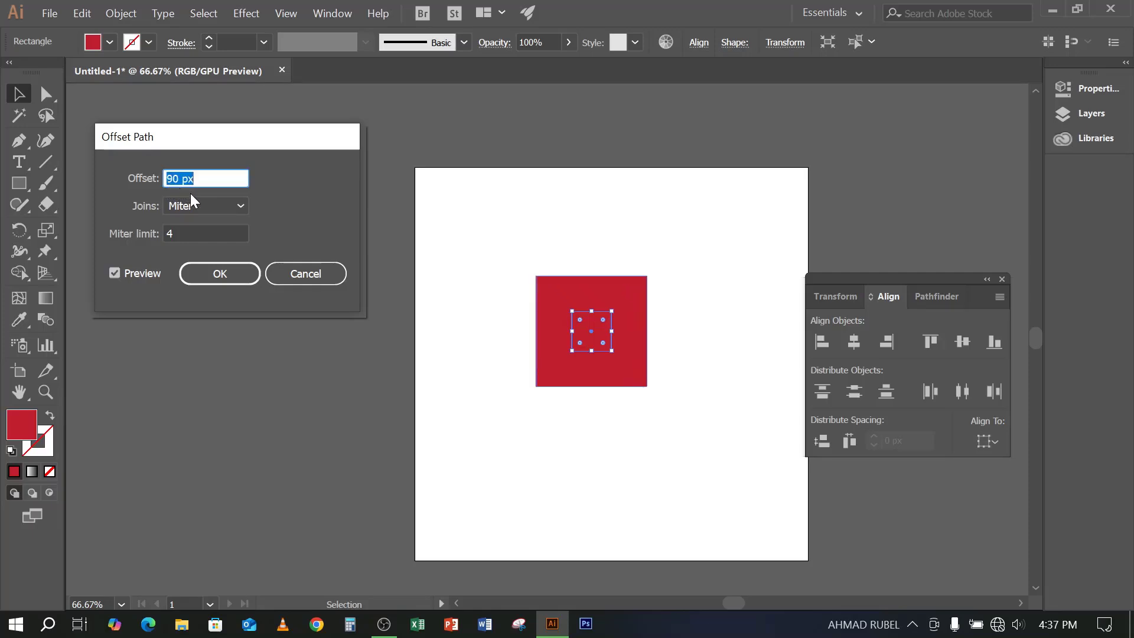
# Lower the previewed path offset step by step to 0 px
pyautogui.press('Down')
pyautogui.press('Down')
pyautogui.press('Down')
pyautogui.press('Down')
pyautogui.press('Down')
pyautogui.press('Down')
pyautogui.press('Down')
pyautogui.press('Down')
pyautogui.press('Down')
pyautogui.press('Down')
pyautogui.press('Down')
pyautogui.press('Down')
pyautogui.press('Down')
pyautogui.press('Down')
pyautogui.press('Down')
pyautogui.press('Down')
pyautogui.press('Down')
pyautogui.press('Down')
pyautogui.press('Down')
pyautogui.press('Down')
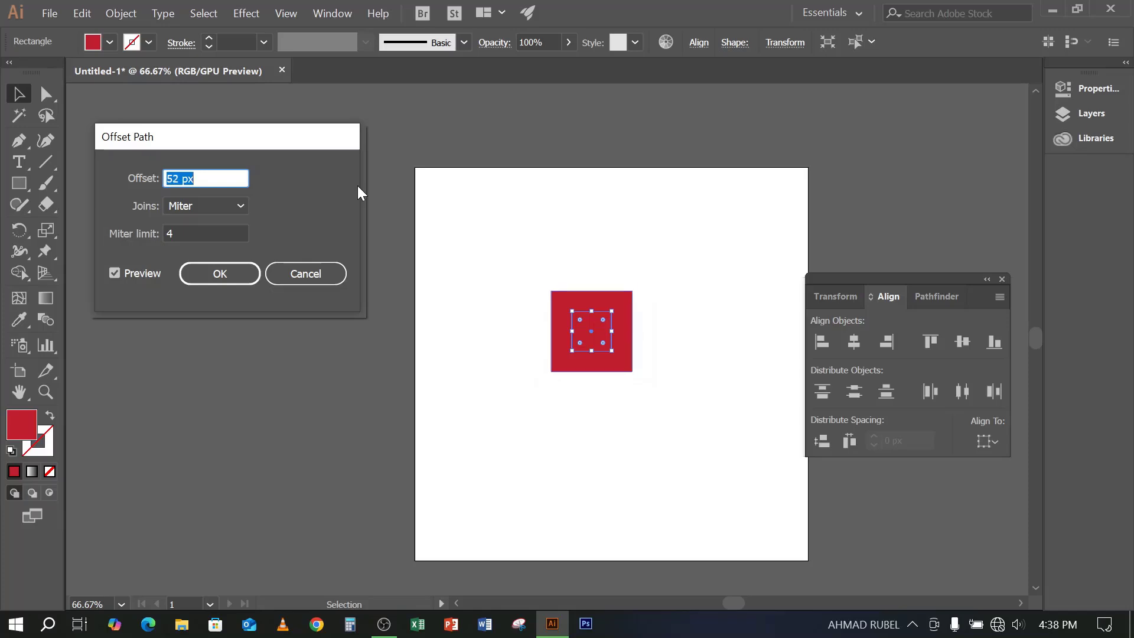
pyautogui.press('Down')
pyautogui.press('Down')
pyautogui.press('Down')
pyautogui.press('Down')
pyautogui.press('Down')
pyautogui.press('Down')
pyautogui.press('Down')
pyautogui.press('Down')
pyautogui.press('Down')
pyautogui.press('Down')
pyautogui.press('Down')
pyautogui.press('Down')
pyautogui.press('Down')
pyautogui.press('Down')
pyautogui.press('Down')
pyautogui.press('Down')
pyautogui.press('Down')
pyautogui.press('Down')
pyautogui.press('Down')
pyautogui.press('Down')
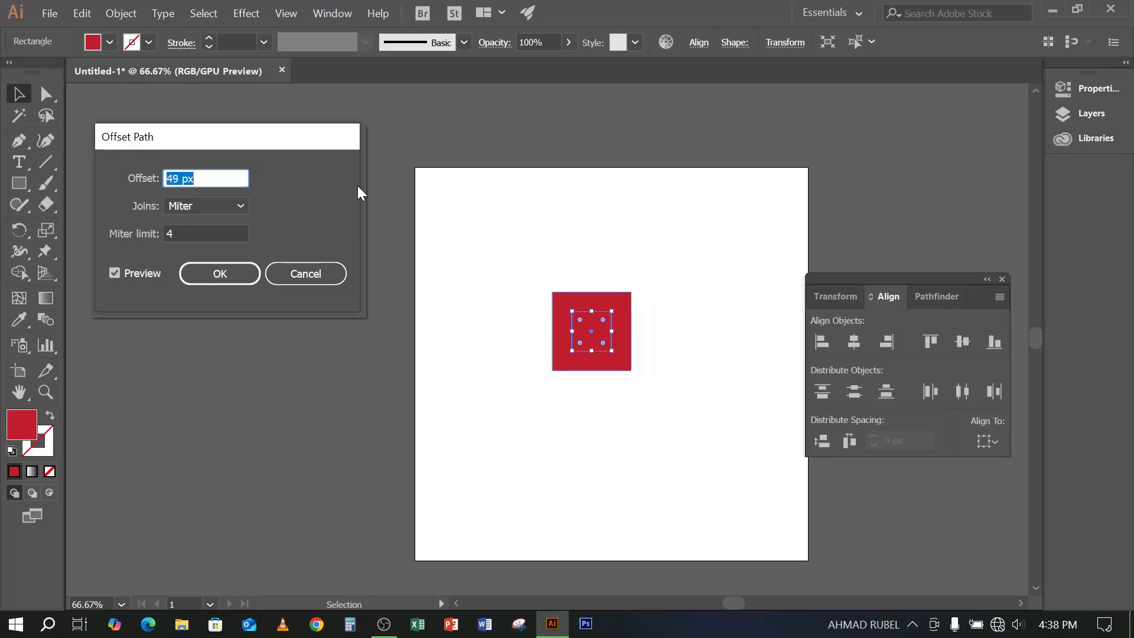
pyautogui.press('Down')
pyautogui.press('Down')
pyautogui.press('Down')
pyautogui.press('Down')
pyautogui.press('Down')
pyautogui.press('Down')
pyautogui.press('Down')
pyautogui.press('Down')
pyautogui.press('Down')
pyautogui.press('Down')
pyautogui.press('Down')
pyautogui.press('Down')
pyautogui.press('Down')
pyautogui.press('Down')
pyautogui.press('Down')
pyautogui.press('Down')
pyautogui.press('Down')
pyautogui.press('Down')
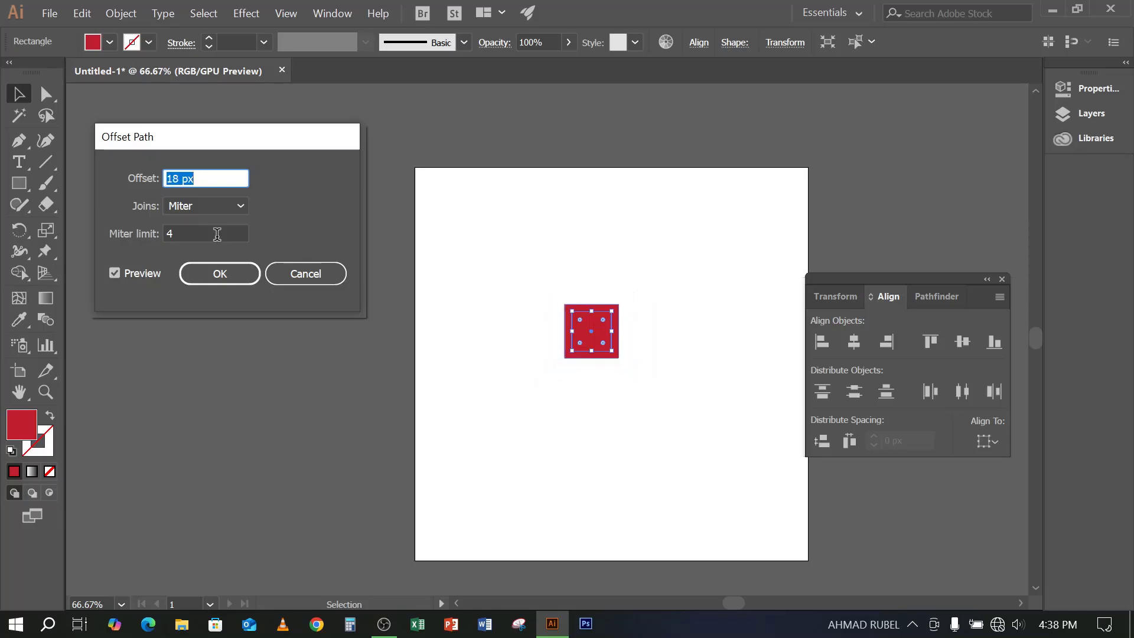
pyautogui.press('Down')
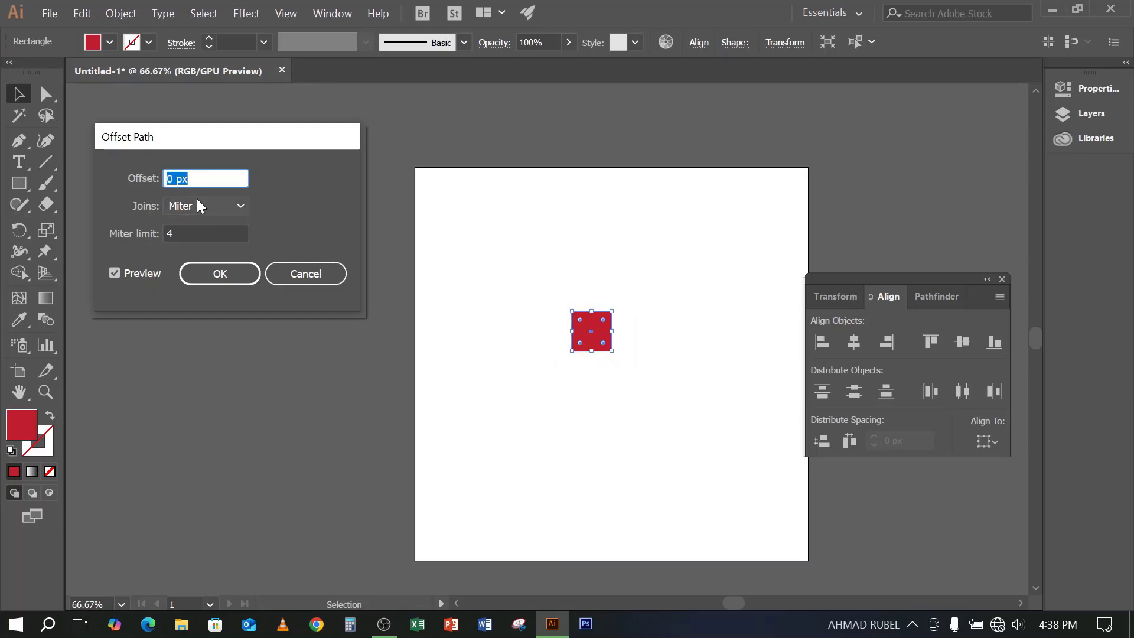
# Try an inward path offset of -24 px on the square and cancel the Offset Path
pyautogui.press('Down')
pyautogui.press('Down')
pyautogui.press('Down')
pyautogui.press('Down')
pyautogui.press('Down')
pyautogui.press('Down')
pyautogui.press('Down')
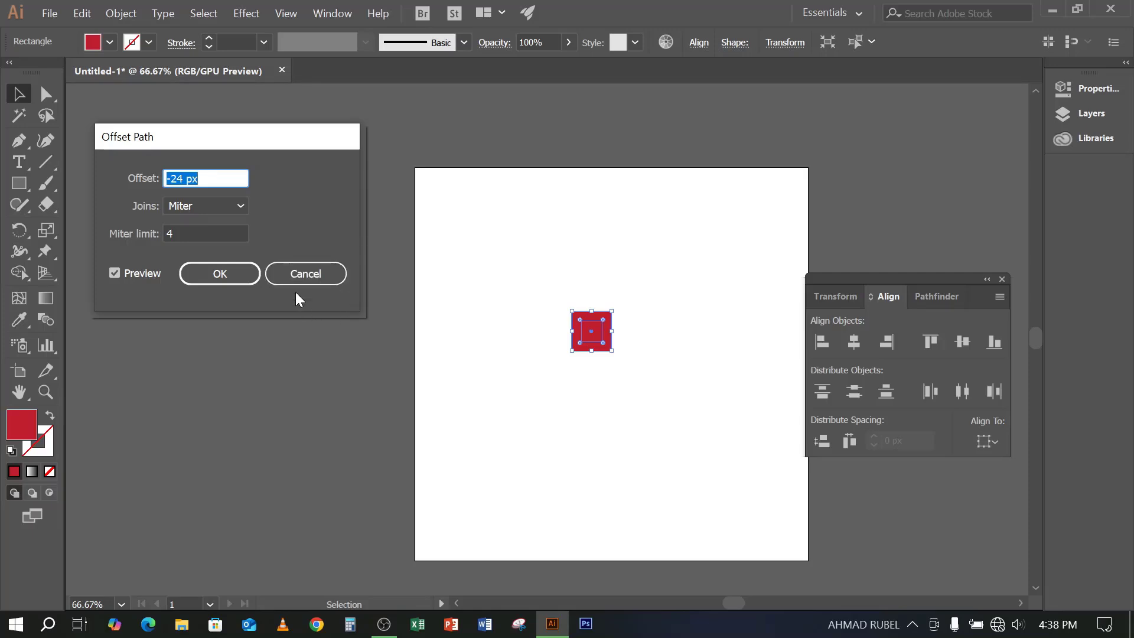
pyautogui.click(328, 274)
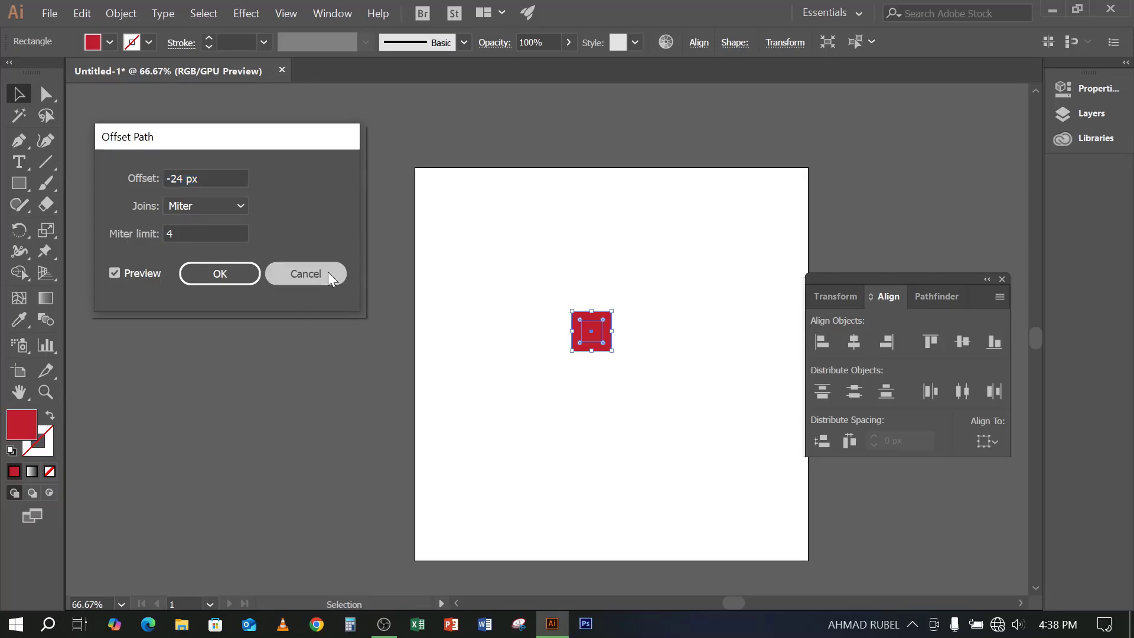
pyautogui.moveTo(510, 281); pyautogui.dragTo(654, 497)
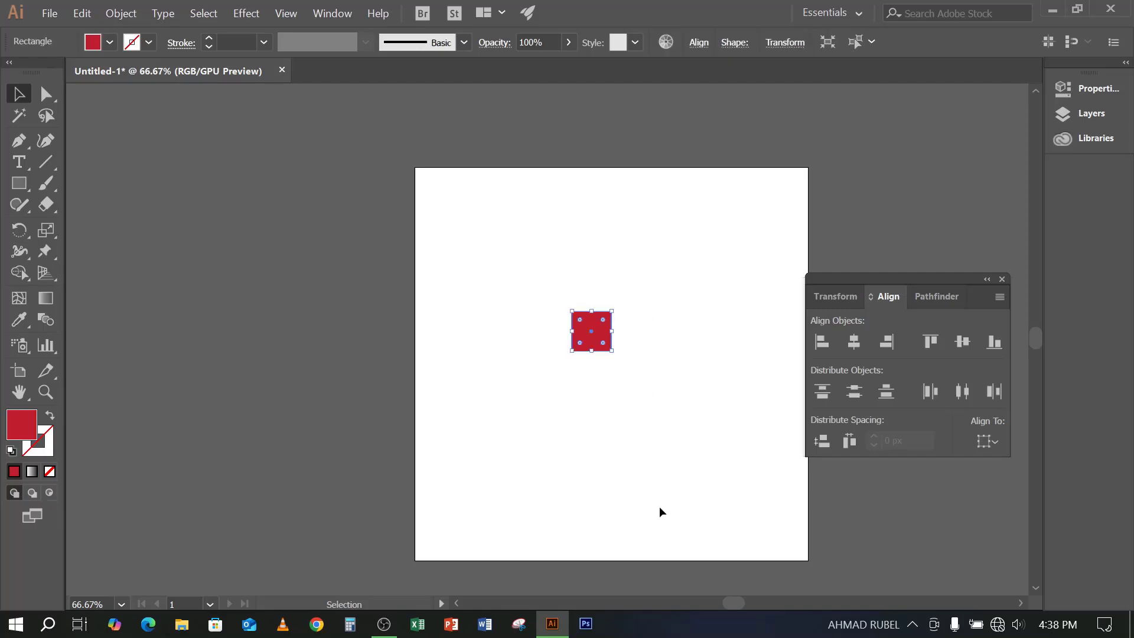
pyautogui.click(671, 440)
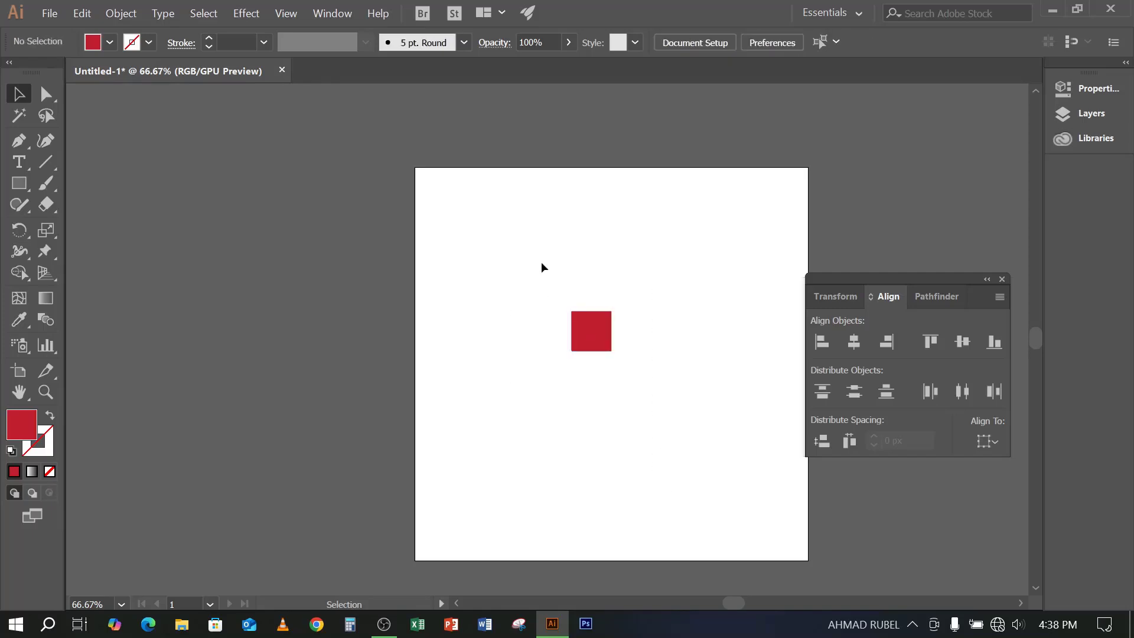
pyautogui.moveTo(541, 263); pyautogui.dragTo(632, 387)
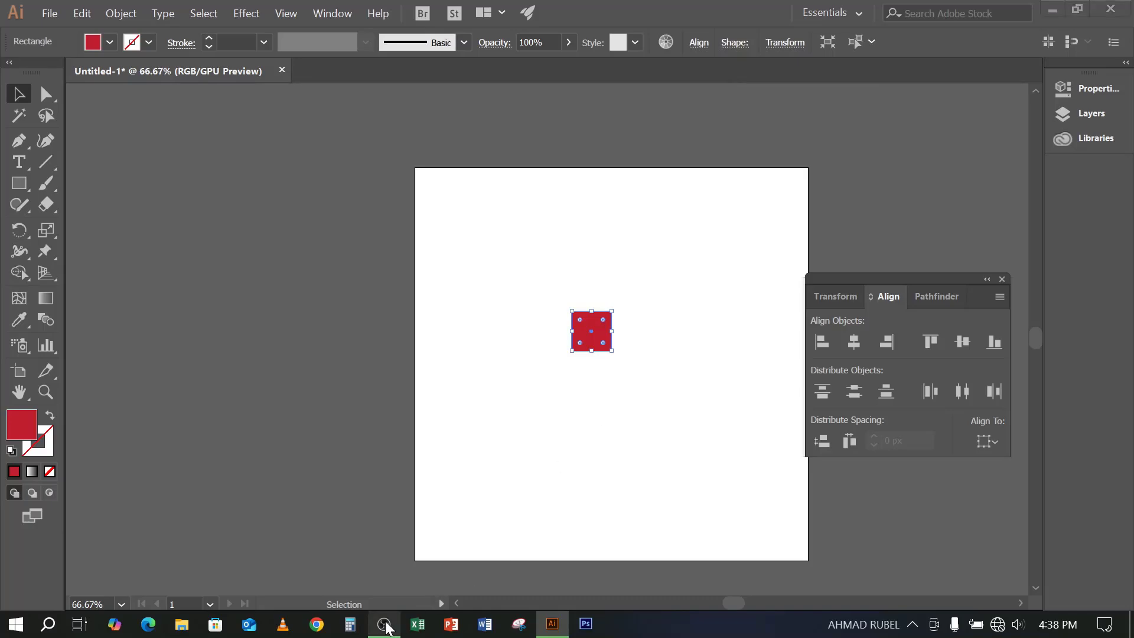
pyautogui.click(383, 624)
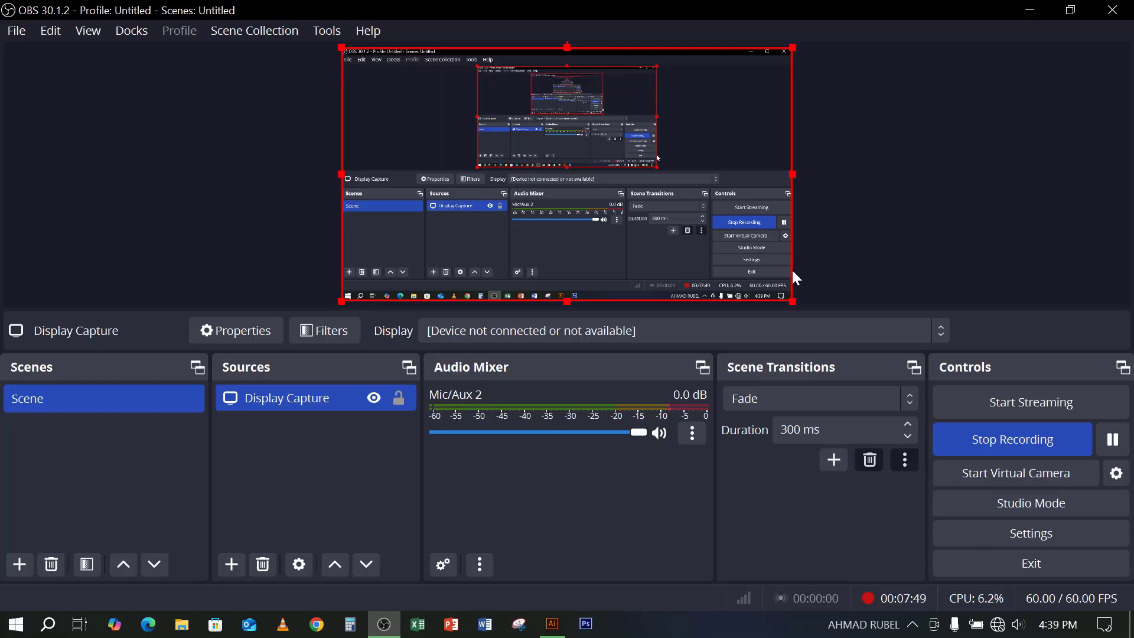
pyautogui.click(1039, 7)
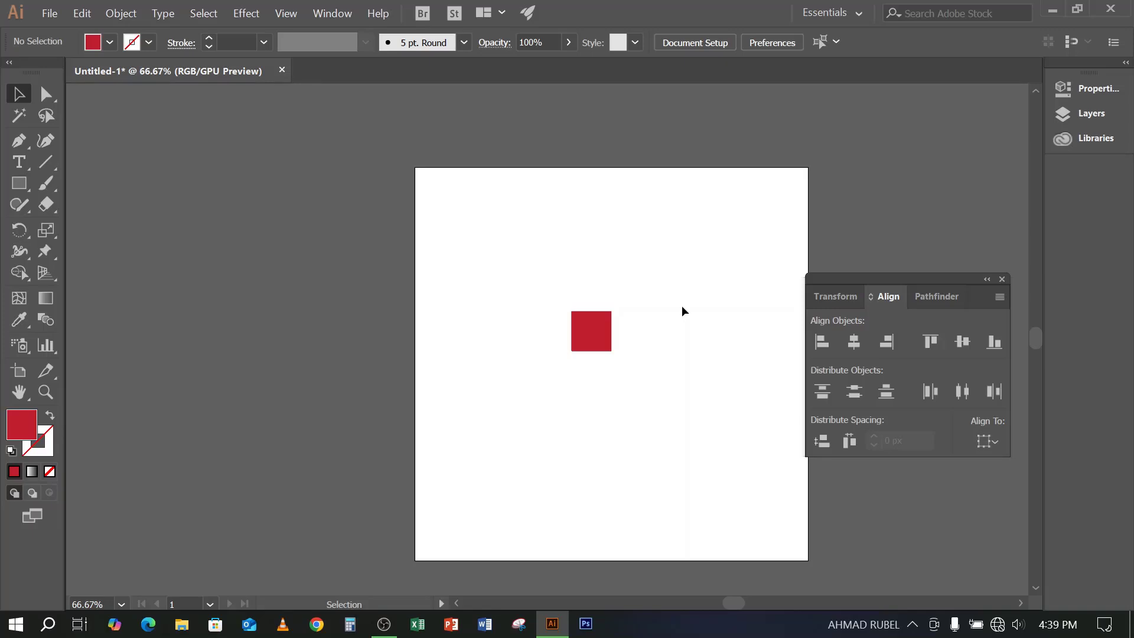
pyautogui.click(34, 370)
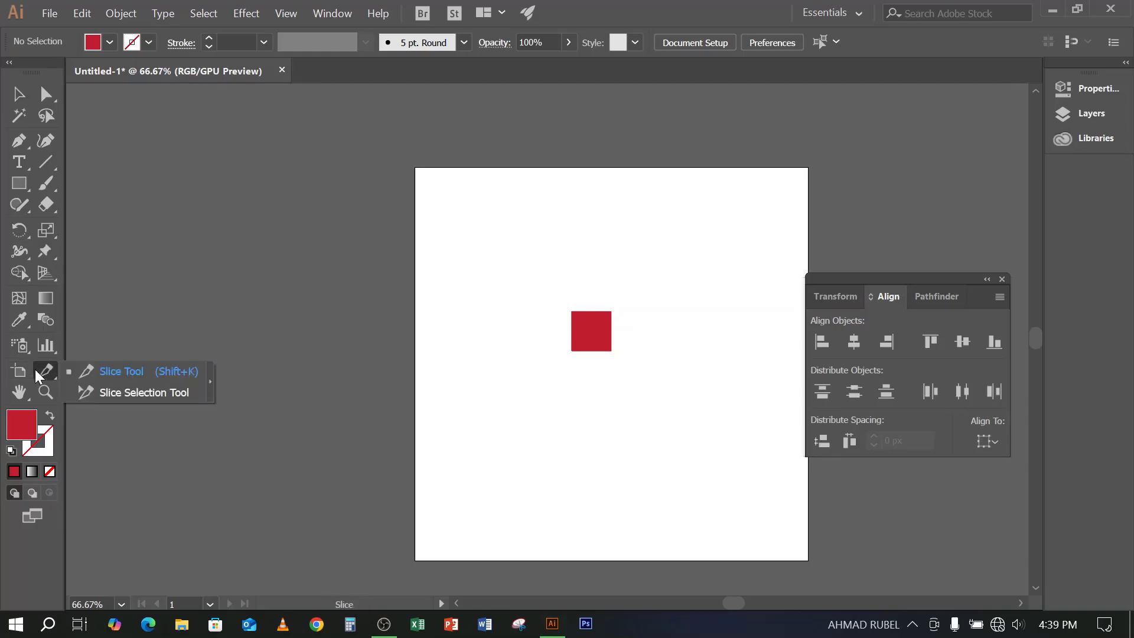
pyautogui.click(34, 370)
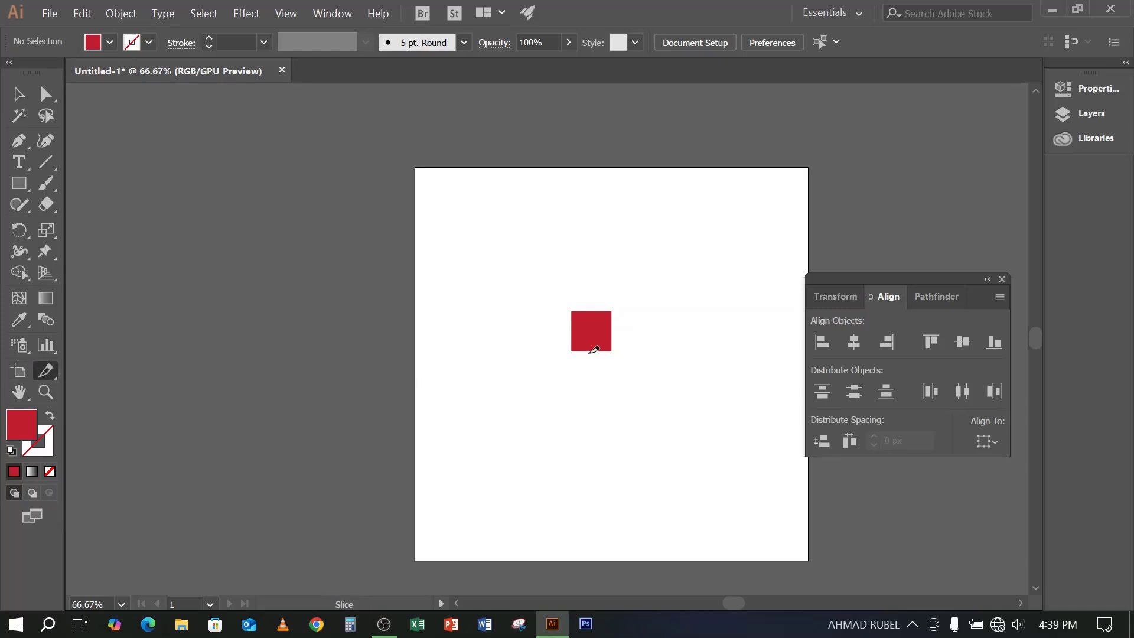
# Scale the red square up proportionally from its center to about half the artboard's width
pyautogui.click(19, 93)
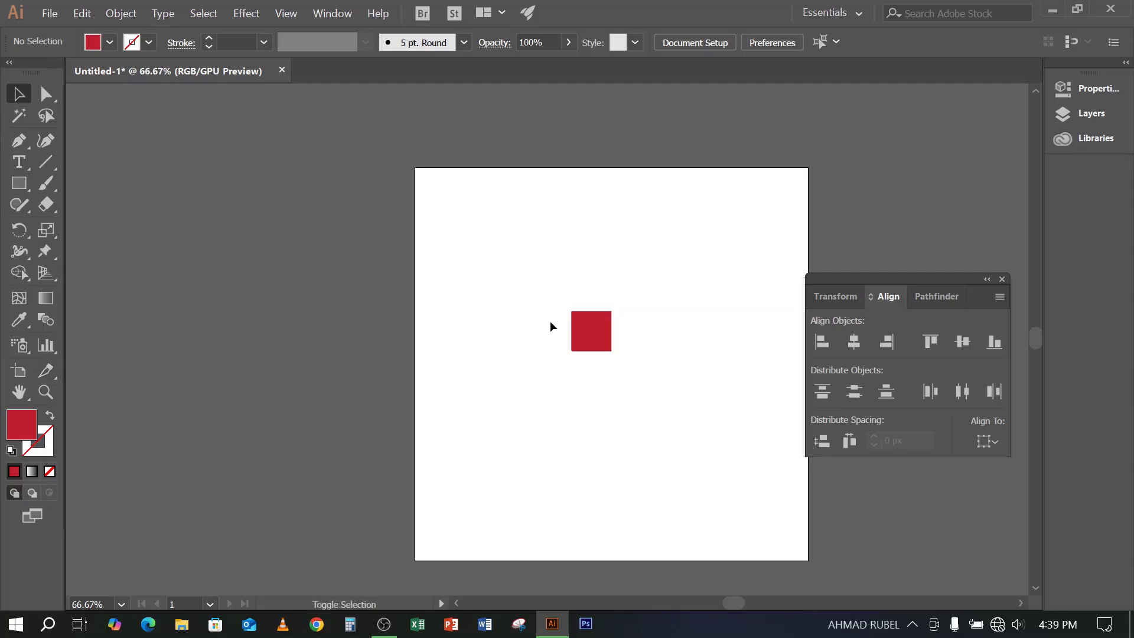
pyautogui.click(605, 345)
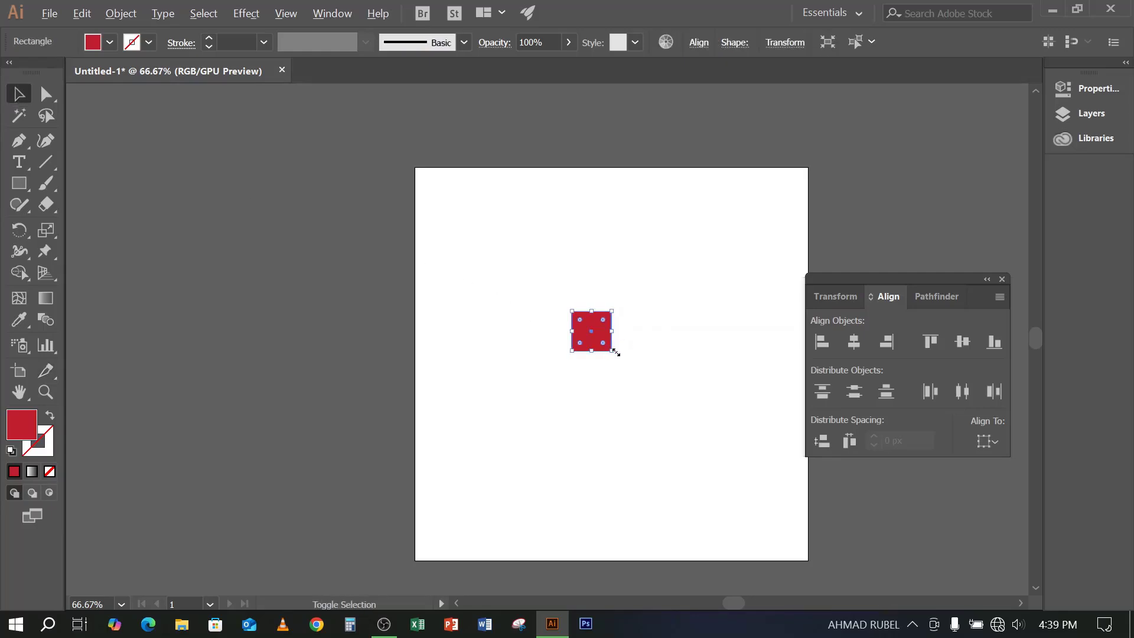
pyautogui.moveTo(615, 353); pyautogui.dragTo(685, 454)
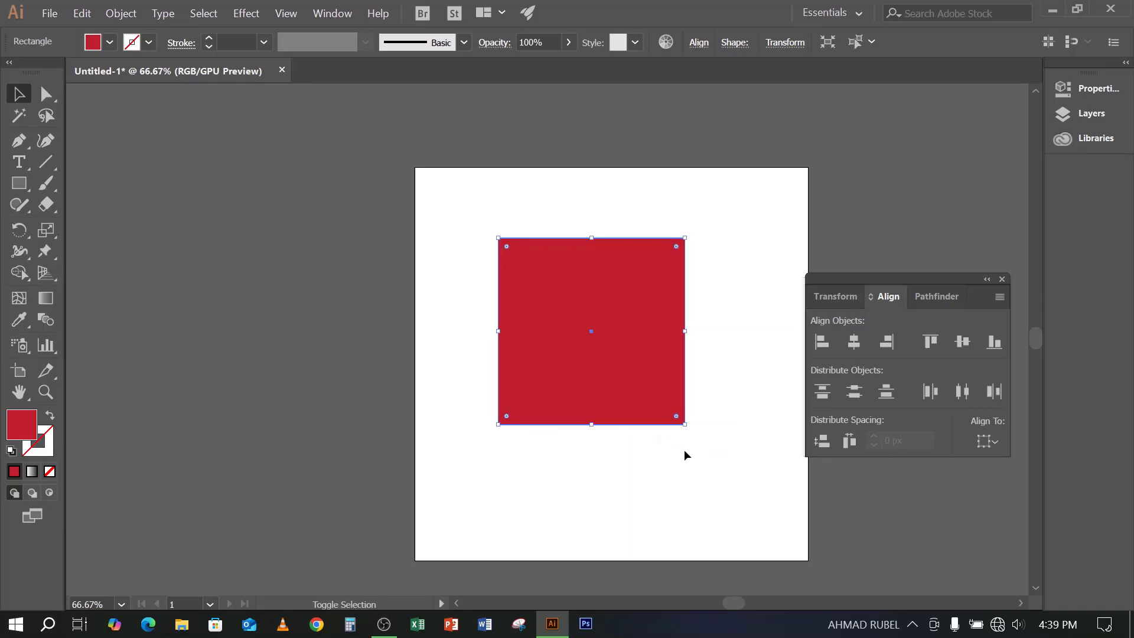
# Try drawing a rectangular slice over the upper middle part of the red square, and undo it
pyautogui.click(46, 370)
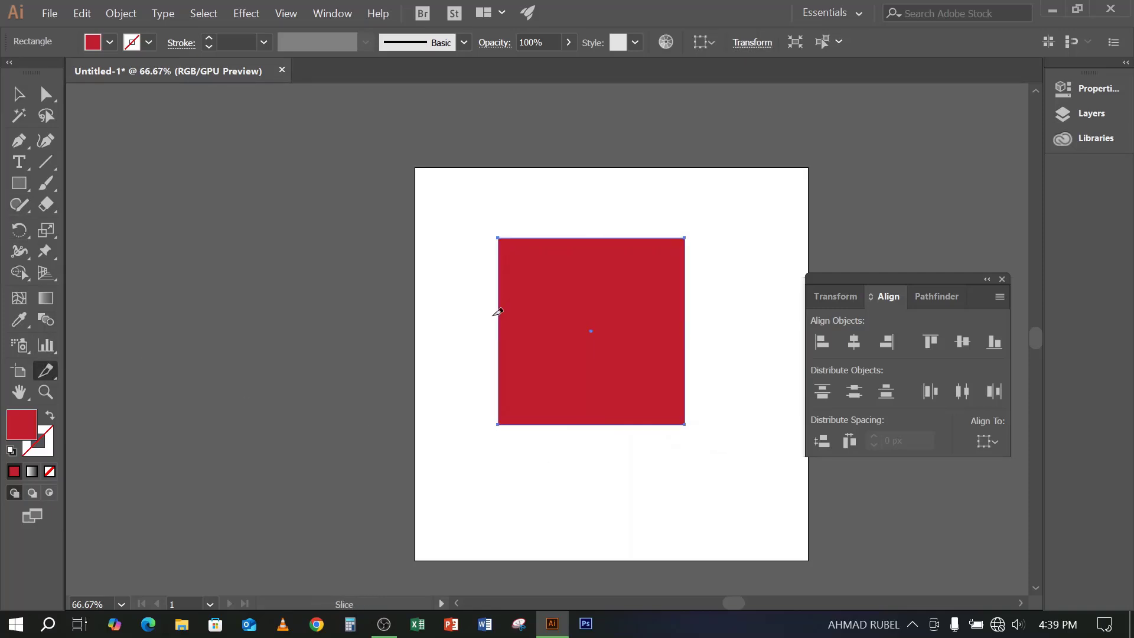
pyautogui.moveTo(551, 226); pyautogui.dragTo(651, 314)
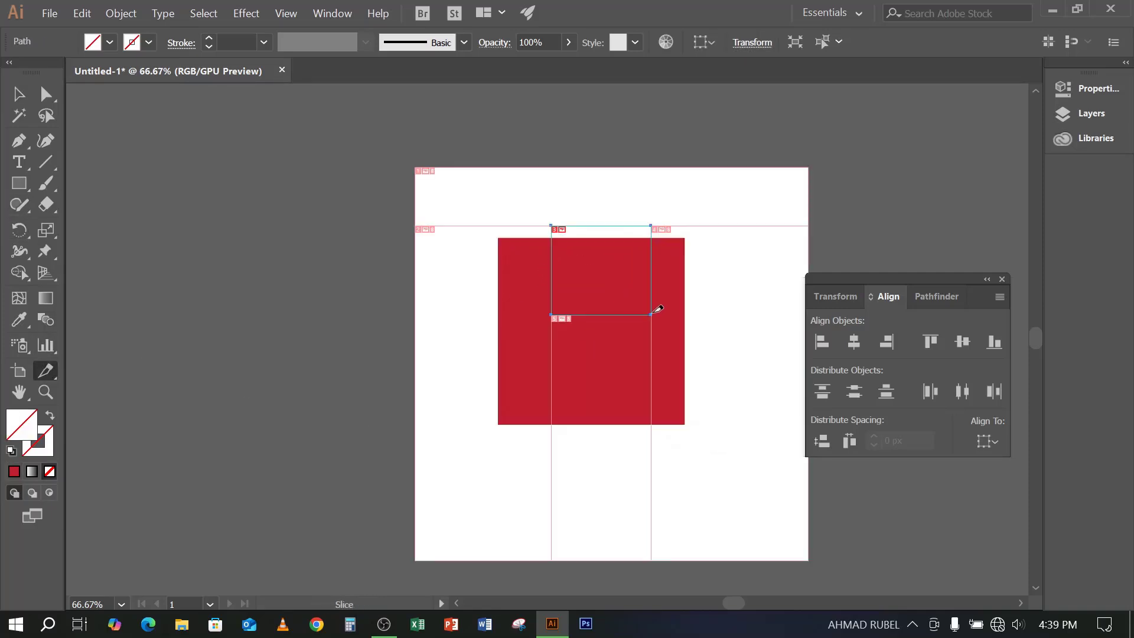
pyautogui.hotkey('ctrl', 'z')
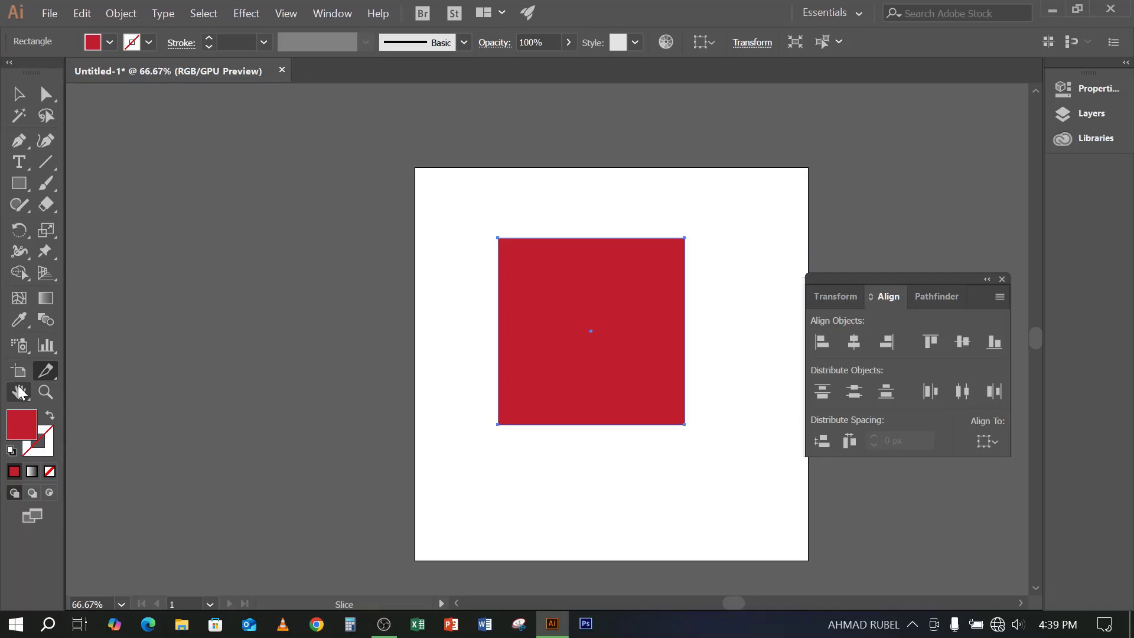
# Show the perspective grid over the artboard, return to the Selection tool, and clear the selection
pyautogui.click(50, 277)
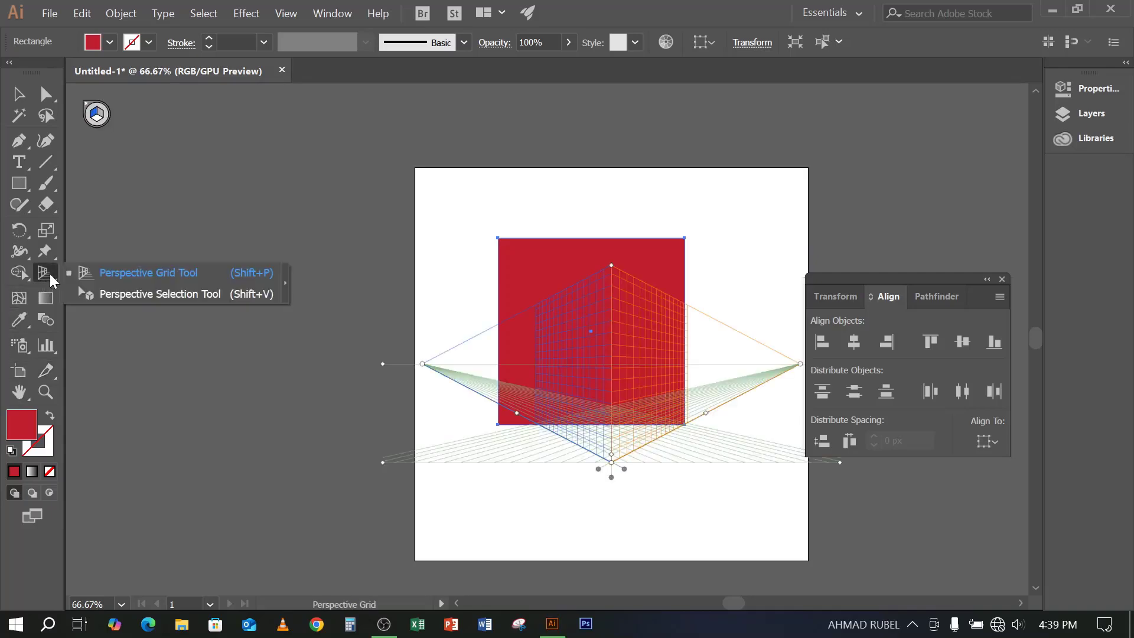
pyautogui.click(51, 256)
pyautogui.click(52, 256)
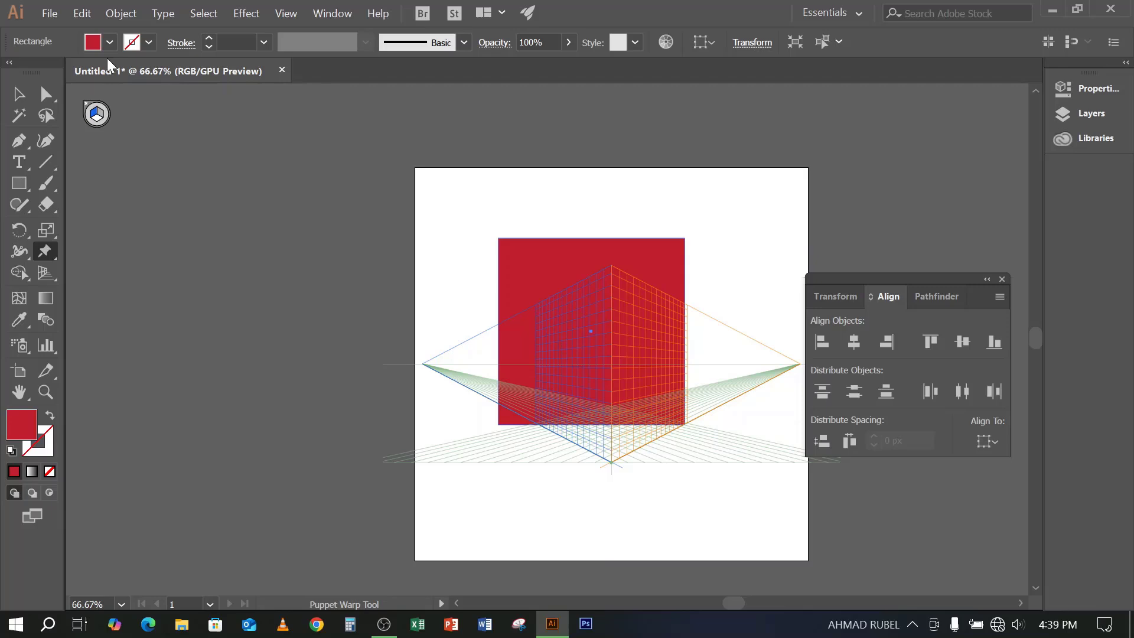
pyautogui.click(18, 95)
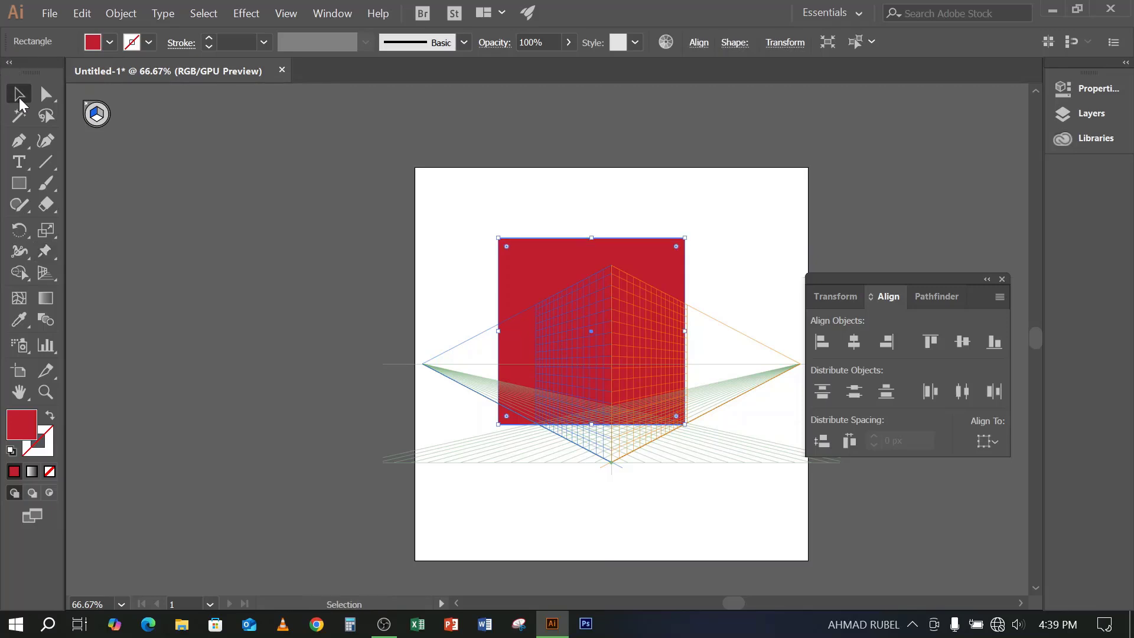
pyautogui.click(86, 107)
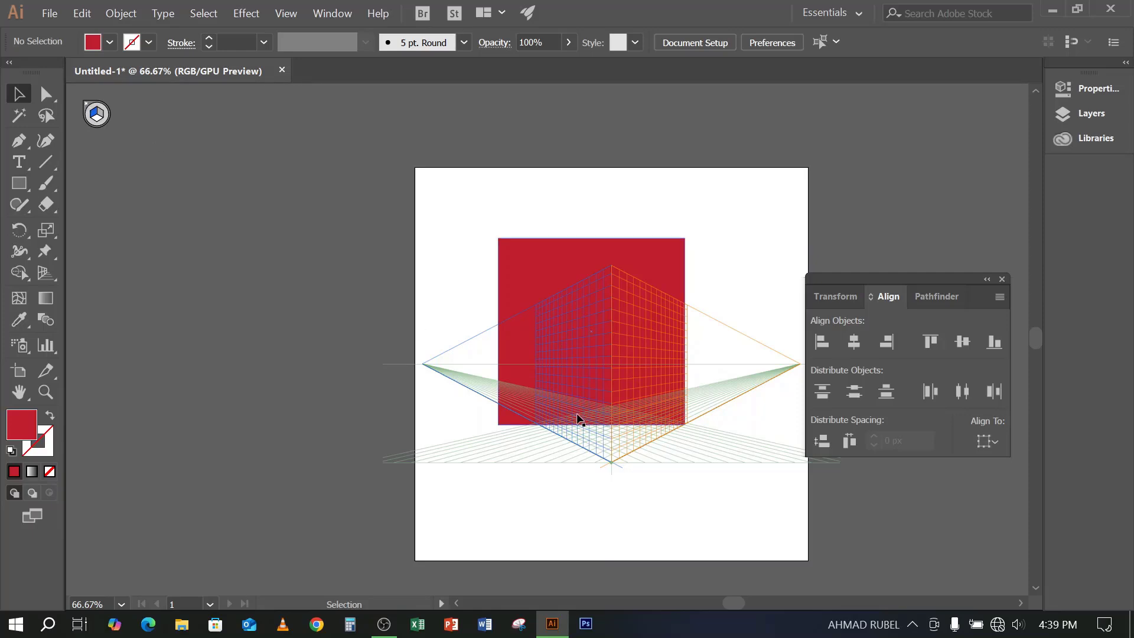
pyautogui.moveTo(416, 352); pyautogui.dragTo(434, 481)
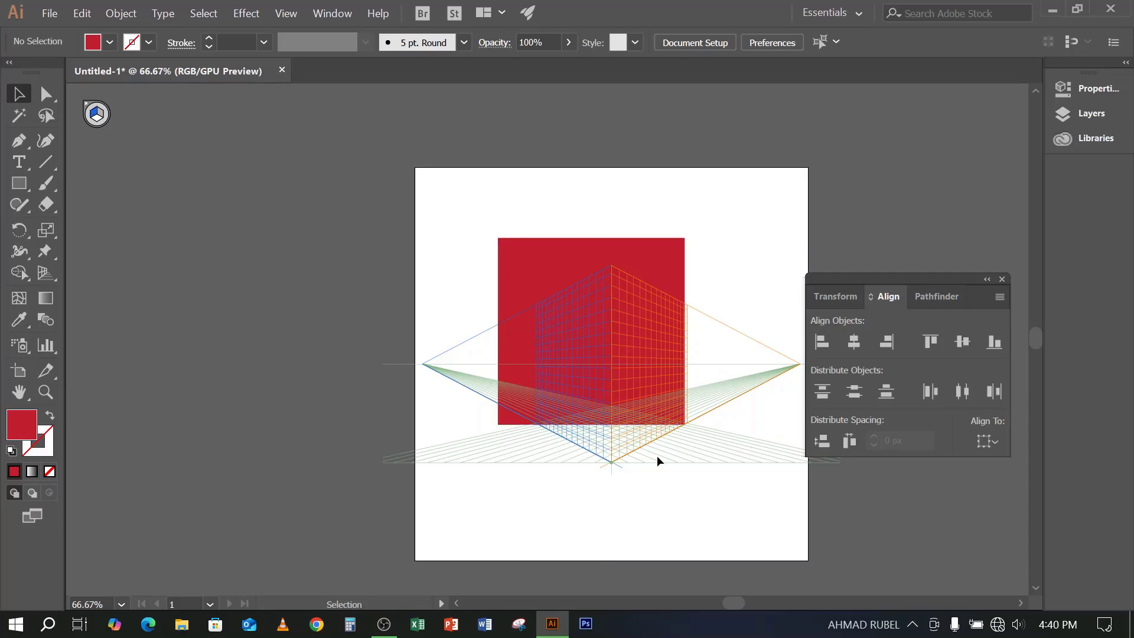
# Offset the red square's path outward by 45 px with mitered joins
pyautogui.scroll(-1, 603, 358)
pyautogui.click(556, 260)
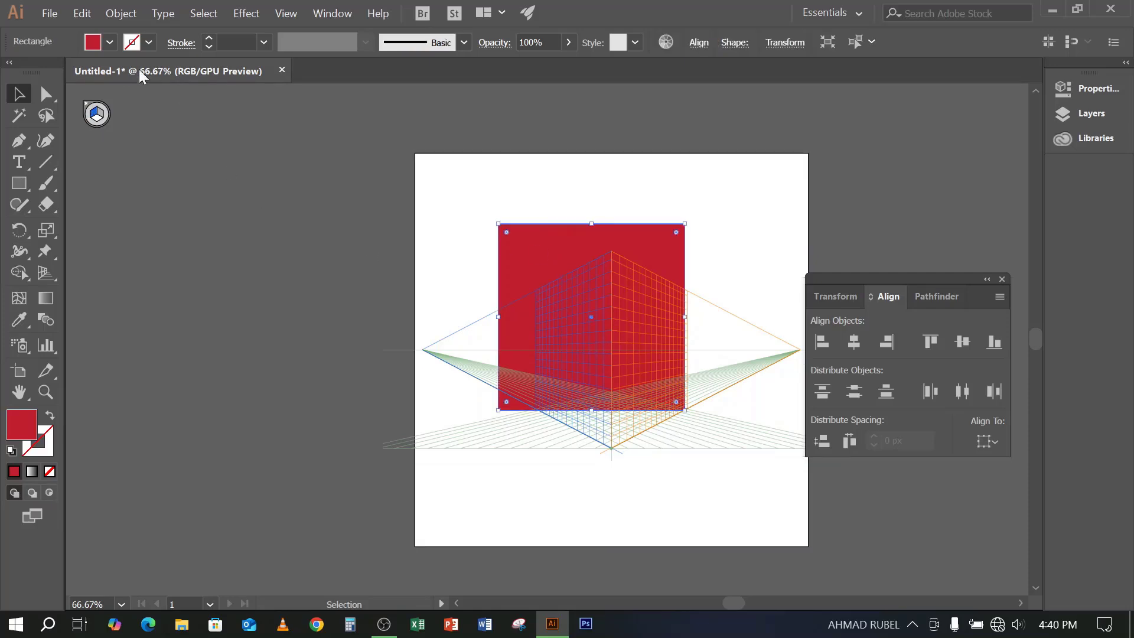
pyautogui.click(127, 13)
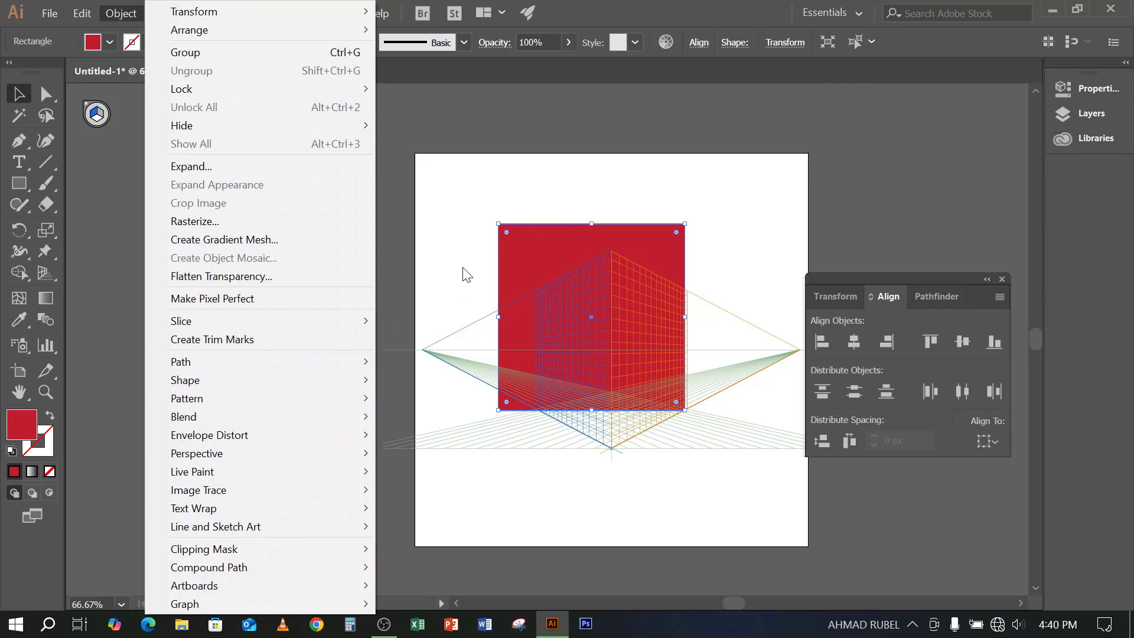
pyautogui.moveTo(186, 363)
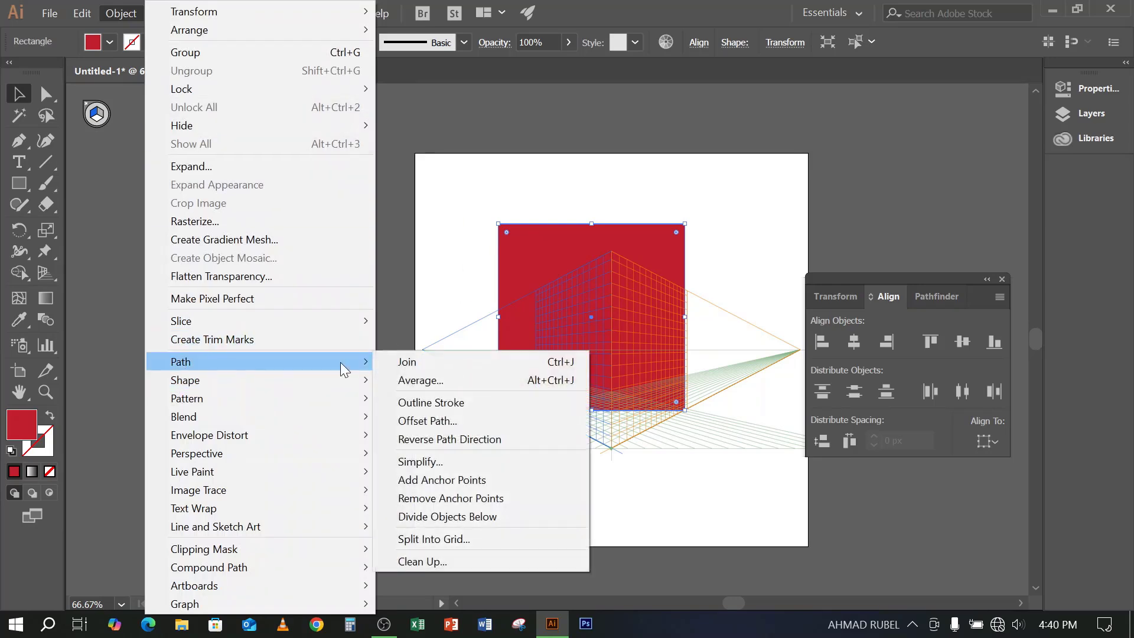
pyautogui.click(443, 421)
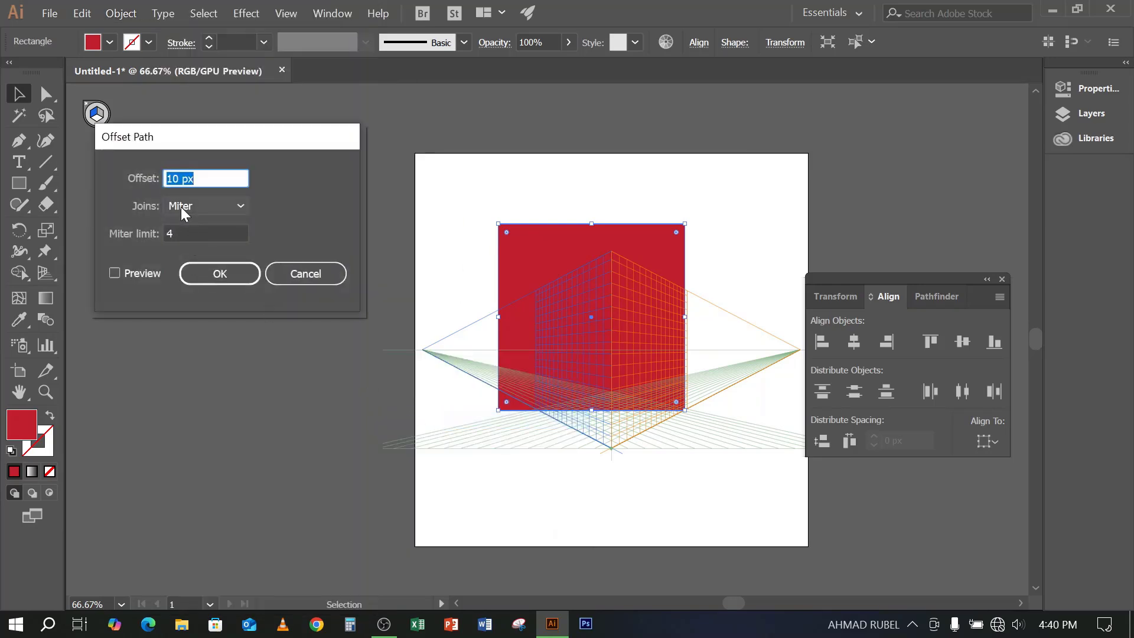
pyautogui.click(177, 178)
pyautogui.press('Up')
pyautogui.press('Up')
pyautogui.press('Up')
pyautogui.press('Up')
pyautogui.press('Up')
pyautogui.press('Up')
pyautogui.press('Up')
pyautogui.press('Up')
pyautogui.press('Up')
pyautogui.press('Up')
pyautogui.press('Up')
pyautogui.press('Up')
pyautogui.press('Up')
pyautogui.press('Up')
pyautogui.press('Up')
pyautogui.press('Up')
pyautogui.press('Up')
pyautogui.press('Up')
pyautogui.press('Up')
pyautogui.press('Up')
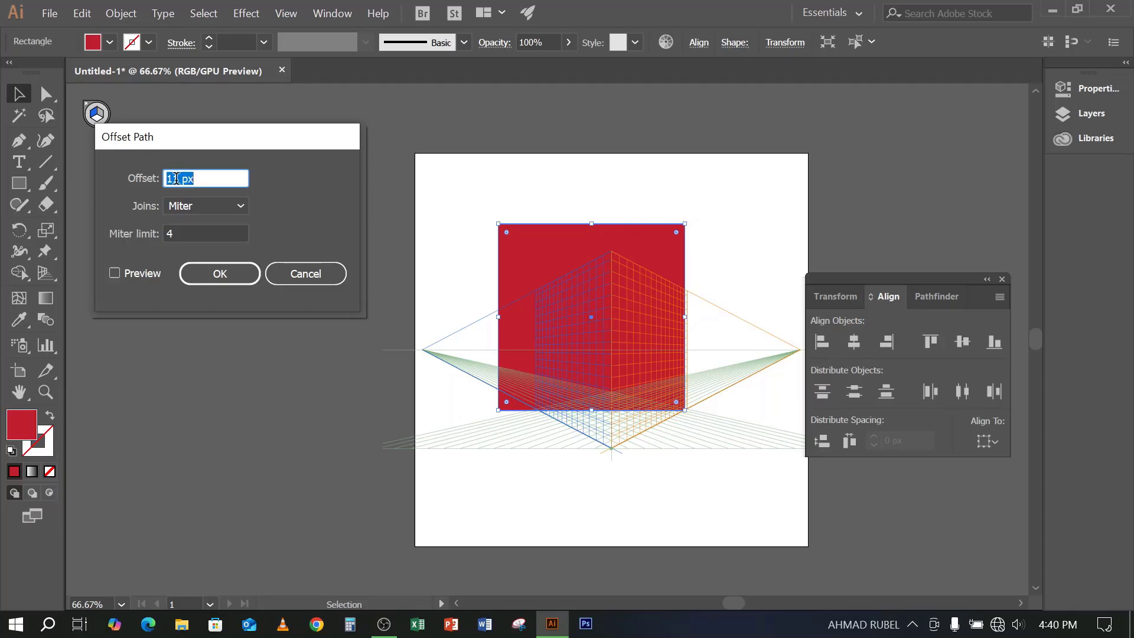
pyautogui.click(231, 284)
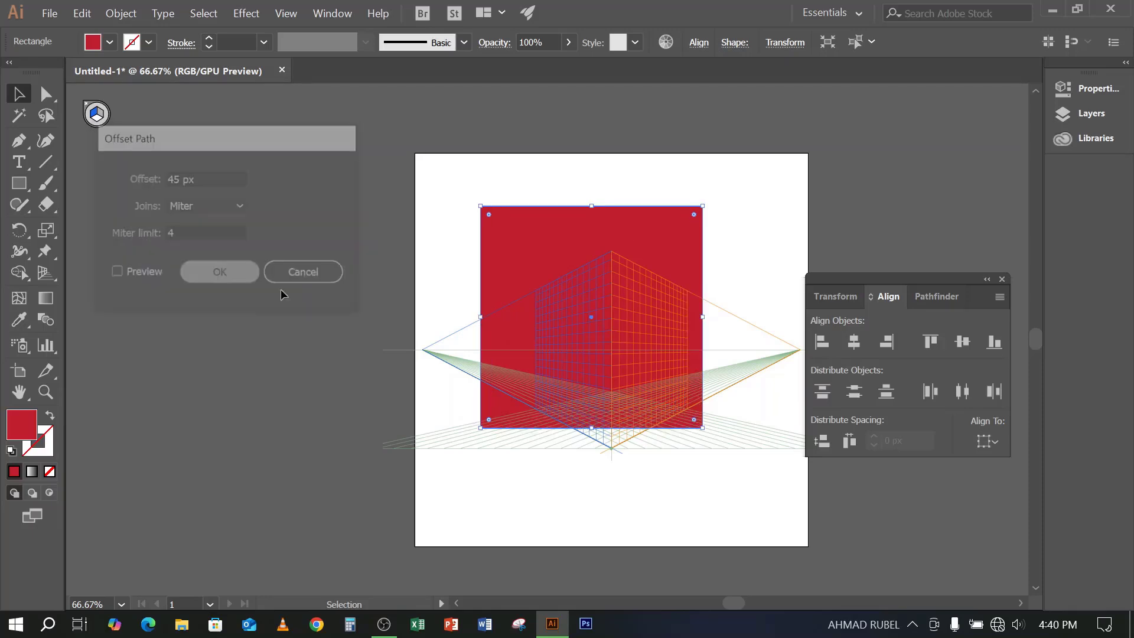
# Pull the original smaller red square off the artboard and delete it, keeping the larger offset square
pyautogui.click(416, 237)
pyautogui.moveTo(501, 224); pyautogui.dragTo(231, 290)
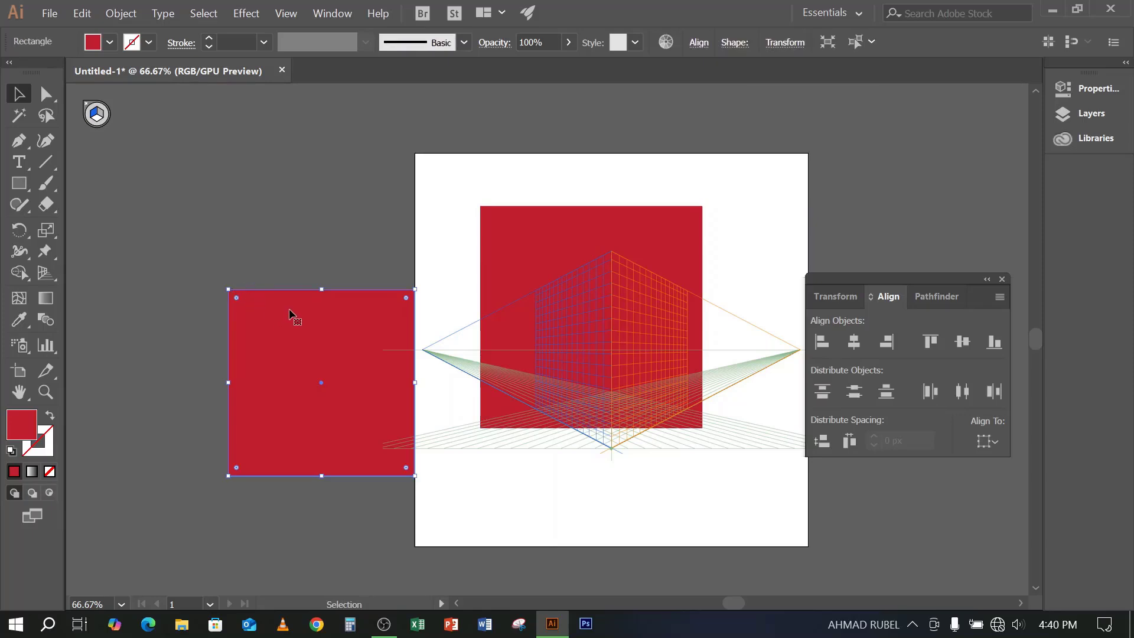
pyautogui.press('Delete')
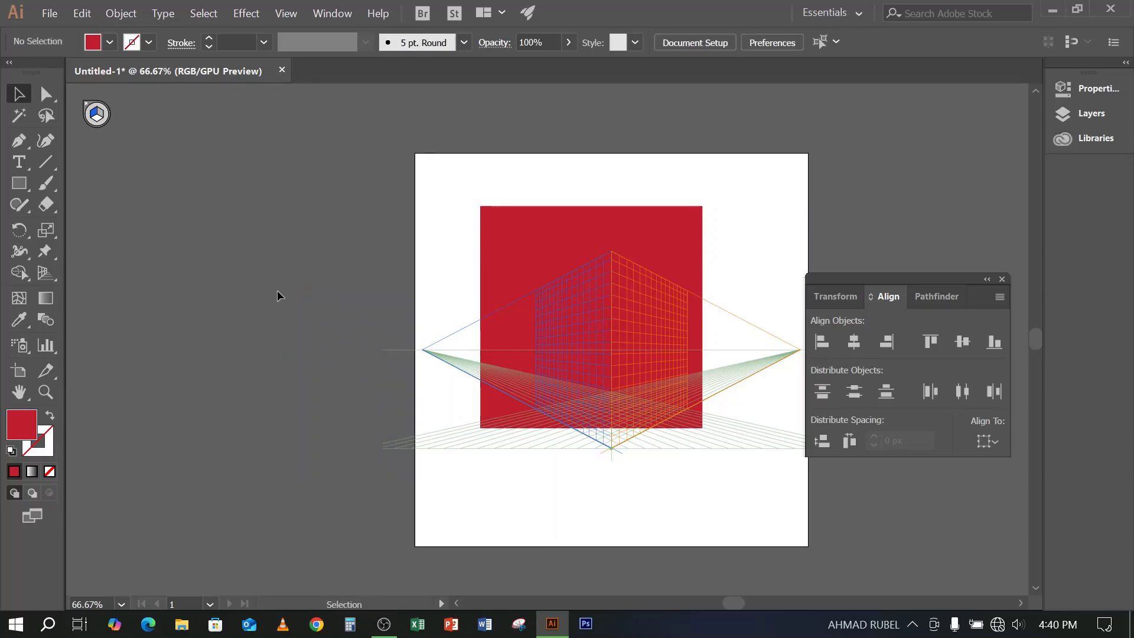
pyautogui.scroll(-3, 126, 143)
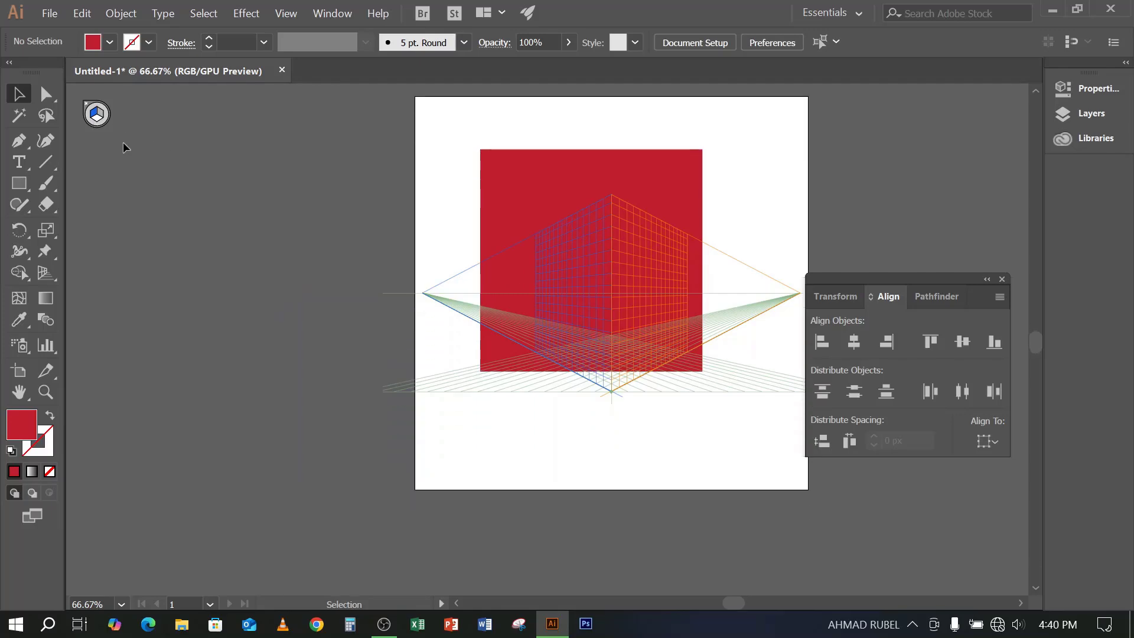
pyautogui.scroll(2, 123, 142)
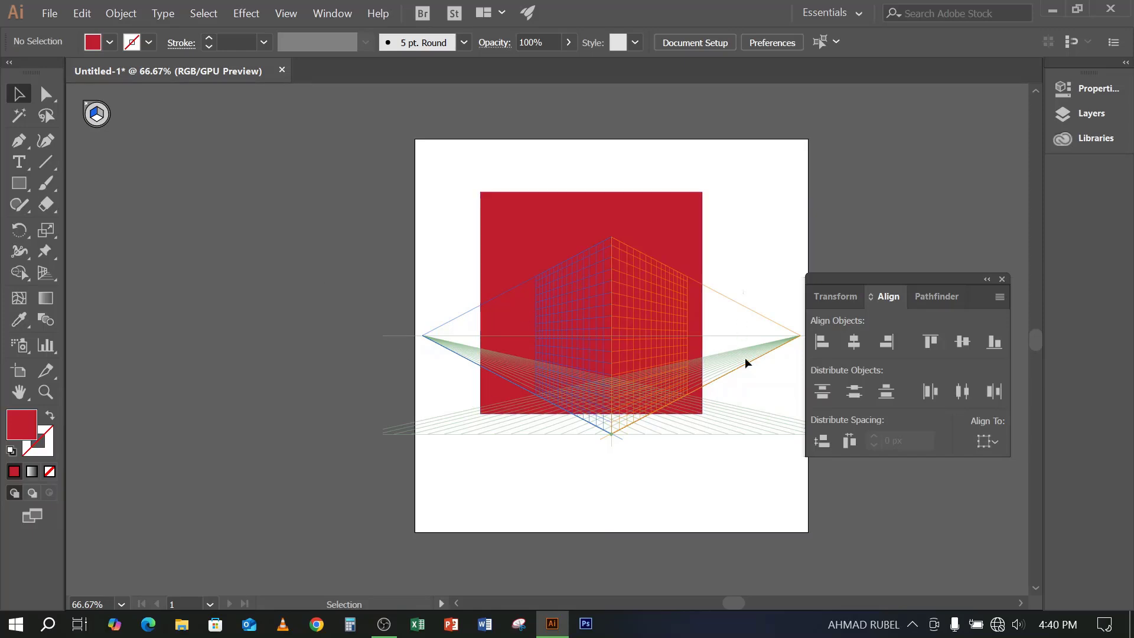
# Dock the floating Transform, Align and Pathfinder group with the other panels and collapse the dock to icons
pyautogui.moveTo(924, 280); pyautogui.dragTo(1069, 163)
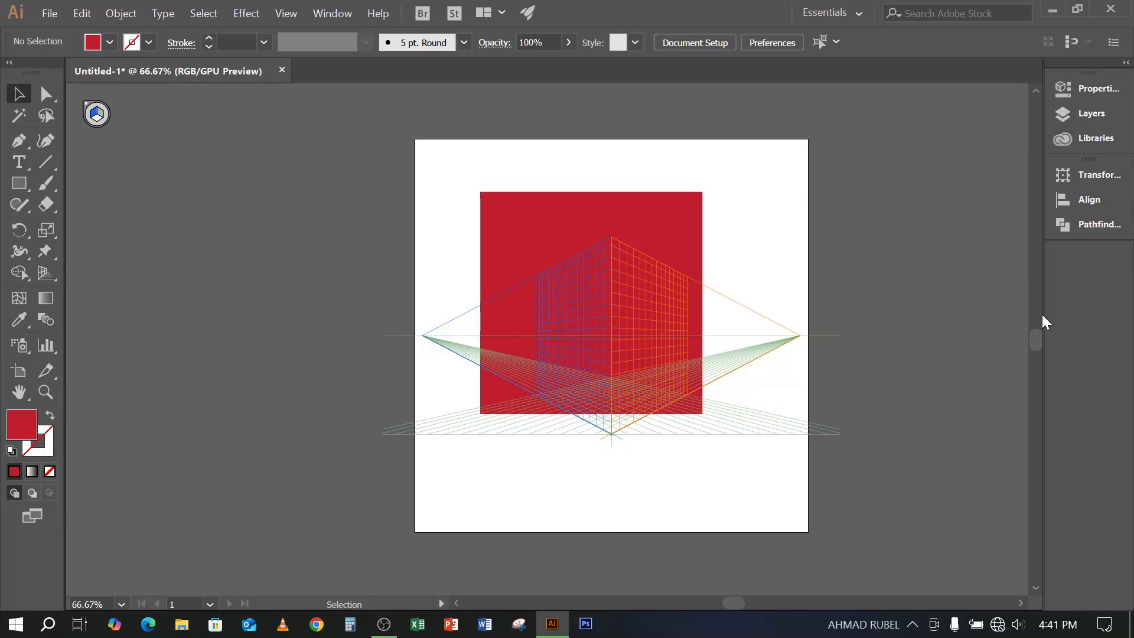
pyautogui.moveTo(1043, 319); pyautogui.dragTo(1119, 328)
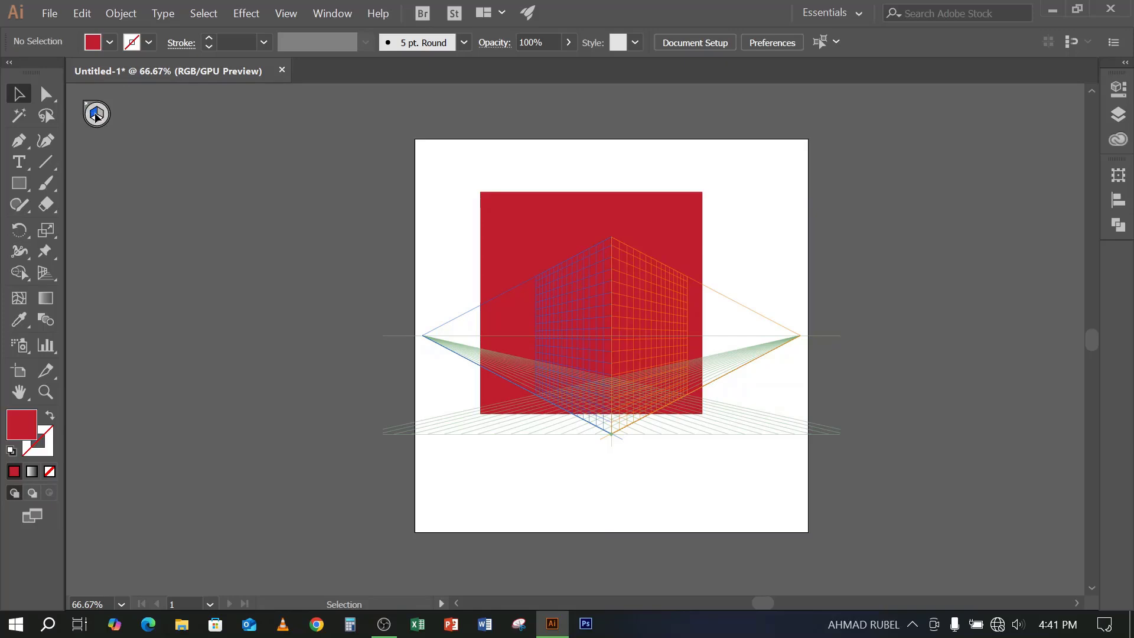
# Try dark blue and light blue fills on the large red square, and settle on an orange fill
pyautogui.click(506, 296)
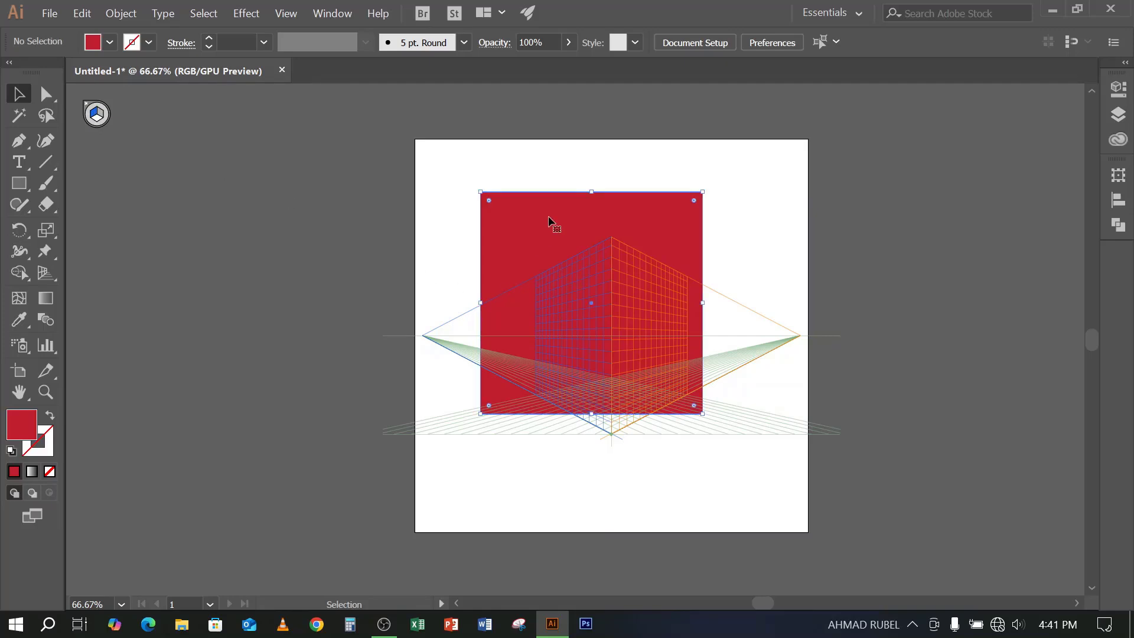
pyautogui.click(110, 42)
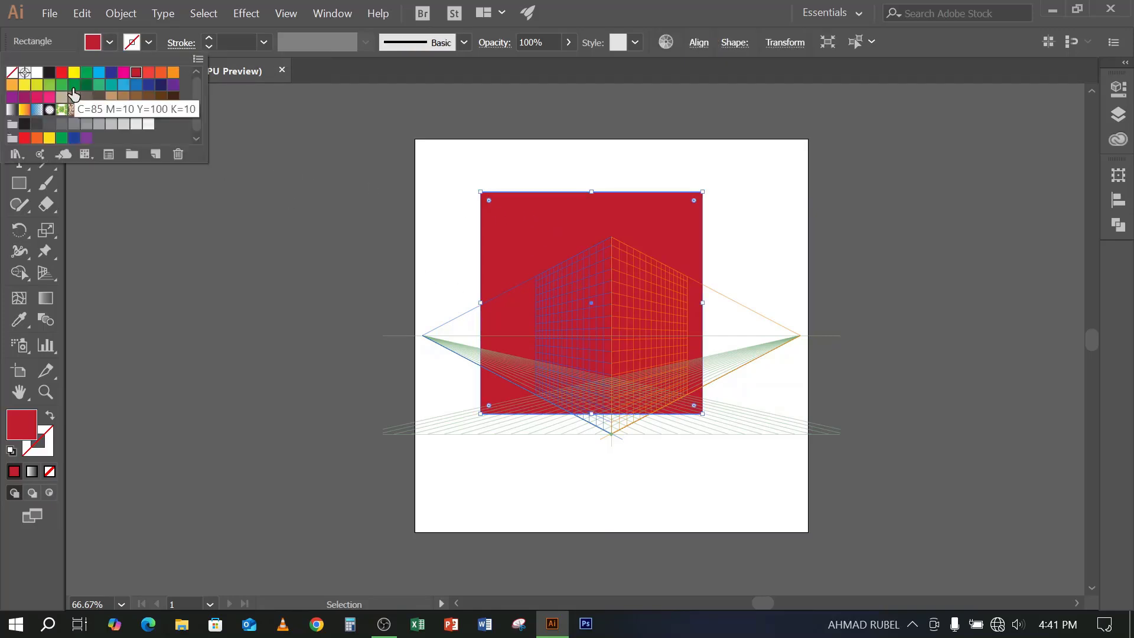
pyautogui.click(111, 73)
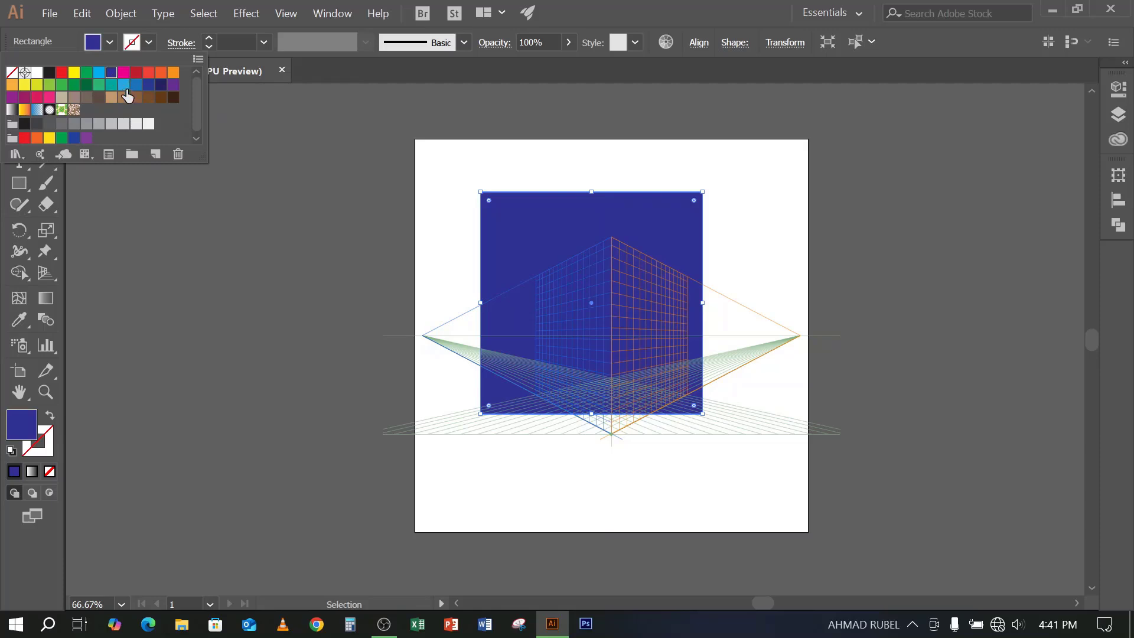
pyautogui.click(122, 97)
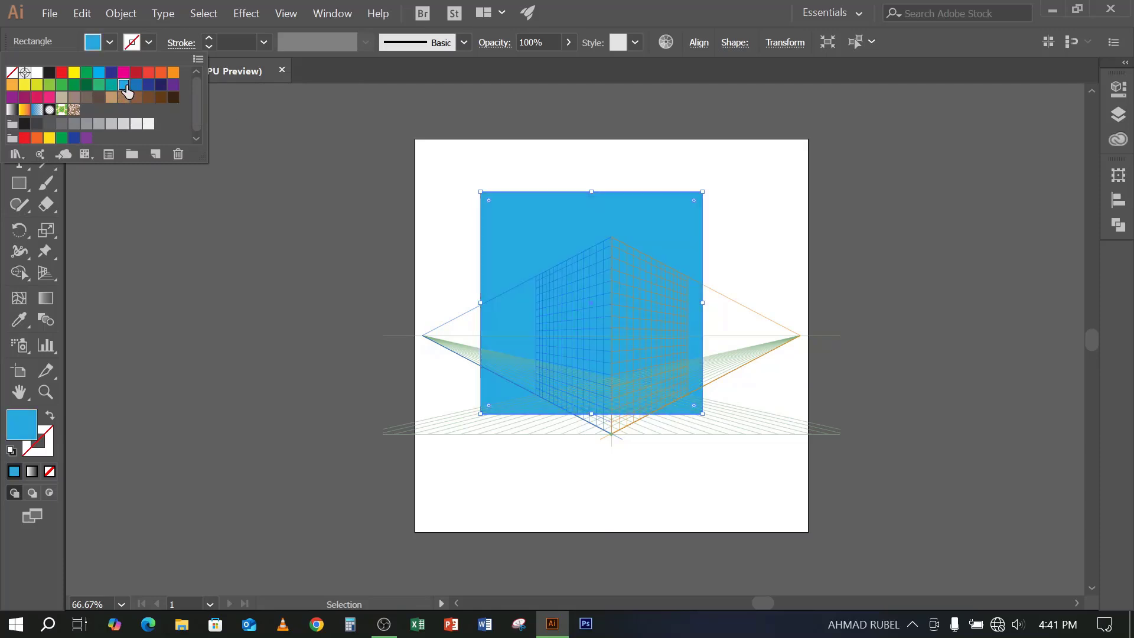
pyautogui.click(161, 72)
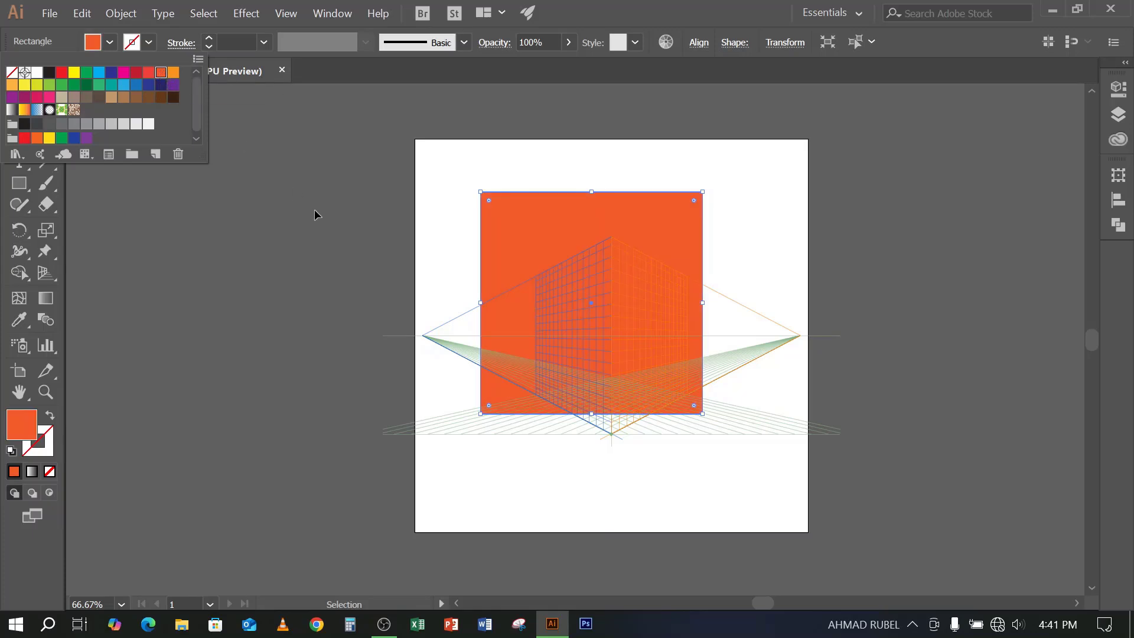
pyautogui.click(295, 209)
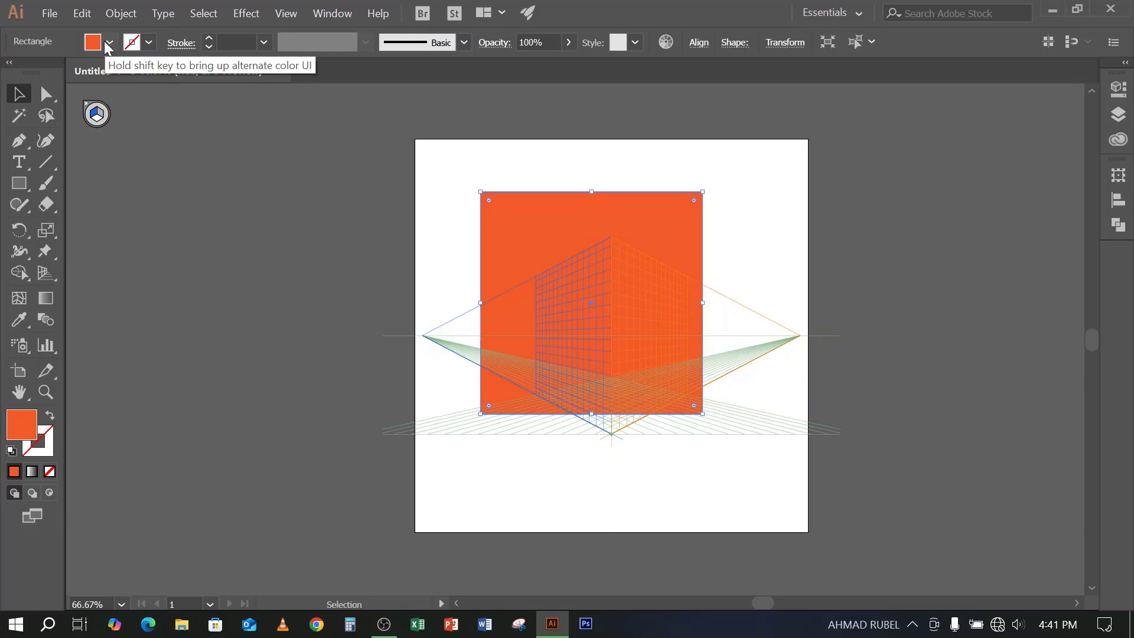
pyautogui.click(444, 157)
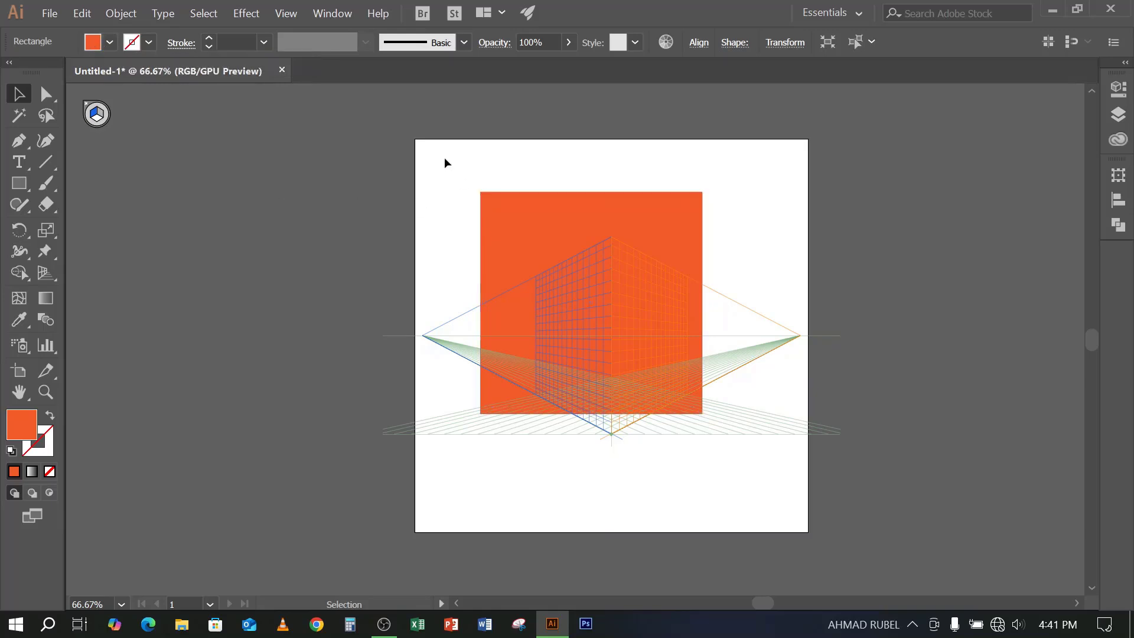
pyautogui.click(504, 222)
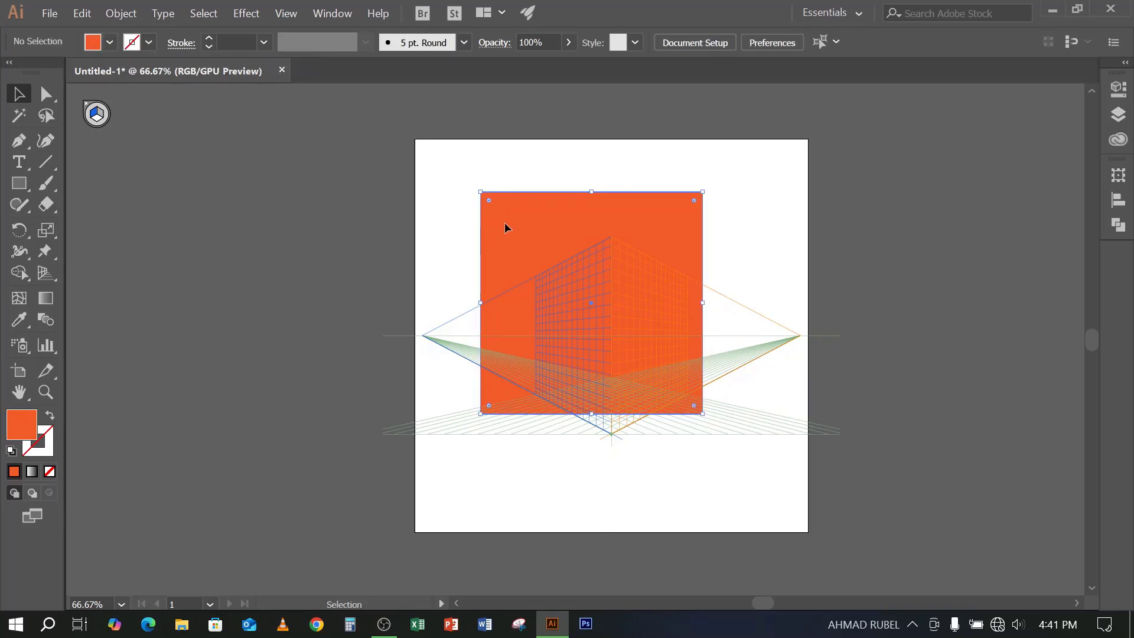
pyautogui.click(400, 249)
pyautogui.moveTo(438, 154); pyautogui.dragTo(512, 219)
# Create a new 1000 x 1000 px RGB document and close Untitled-1 without saving it
pyautogui.click(49, 14)
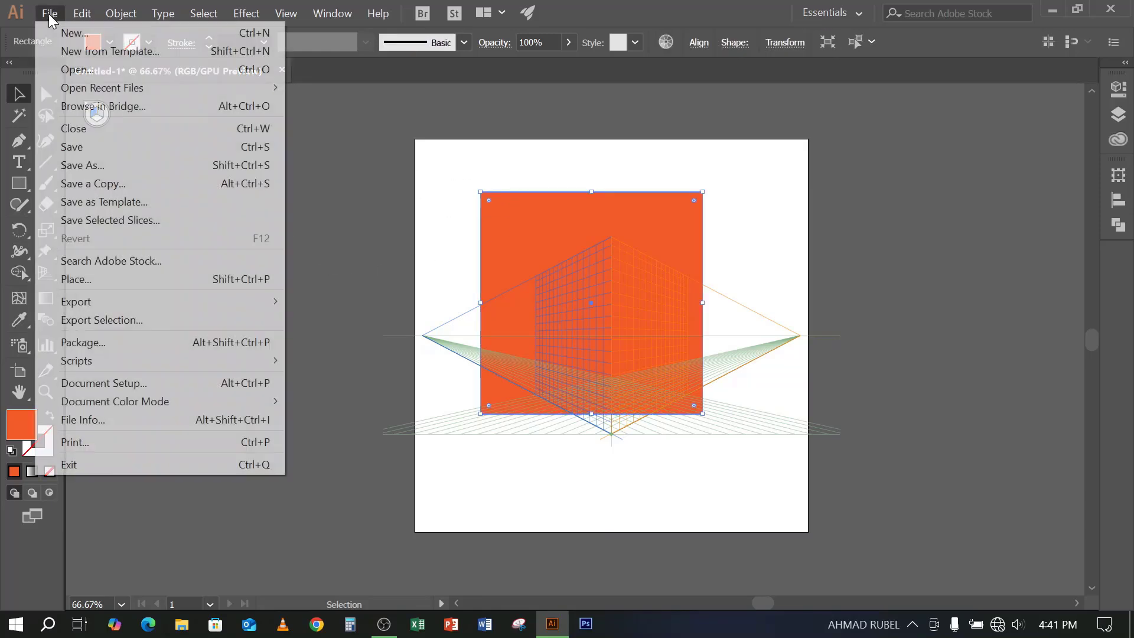
pyautogui.click(108, 34)
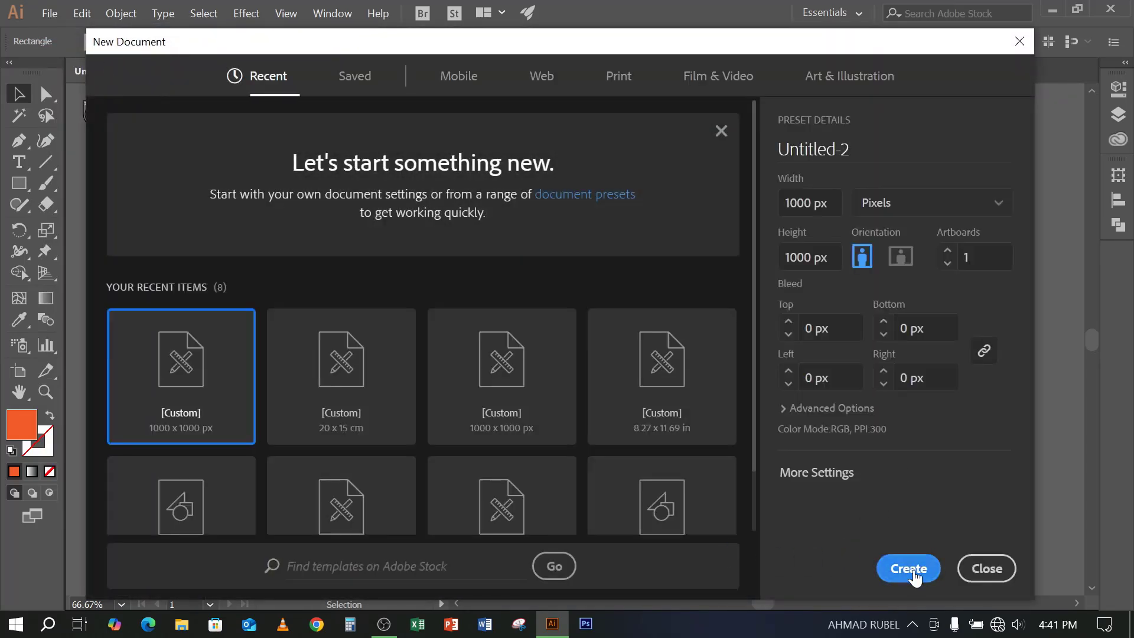
pyautogui.click(910, 569)
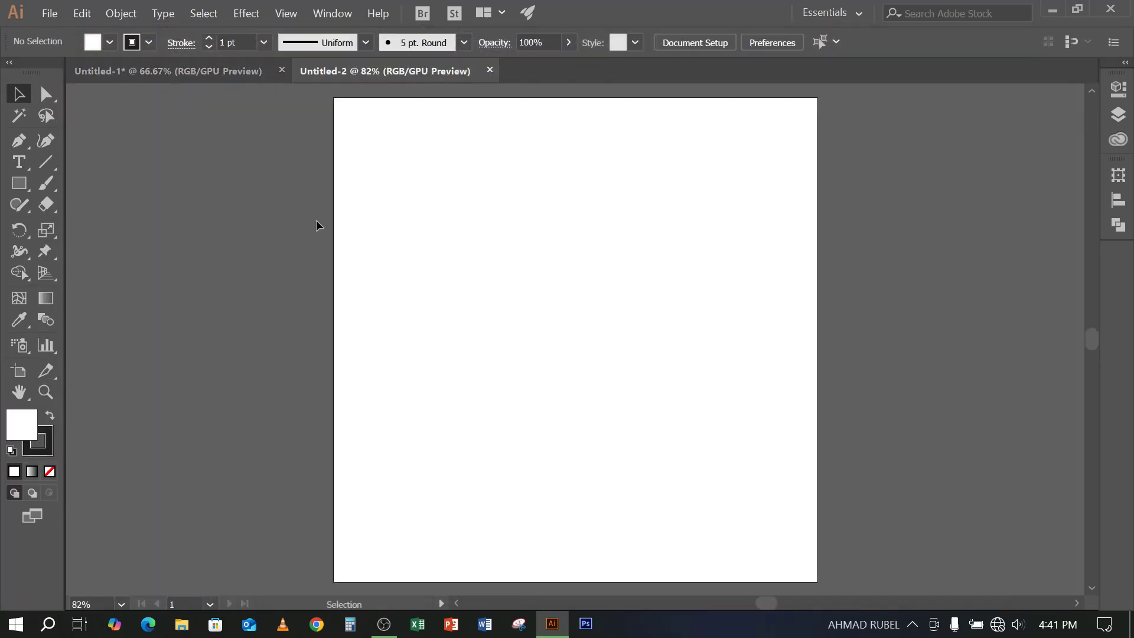
pyautogui.click(281, 70)
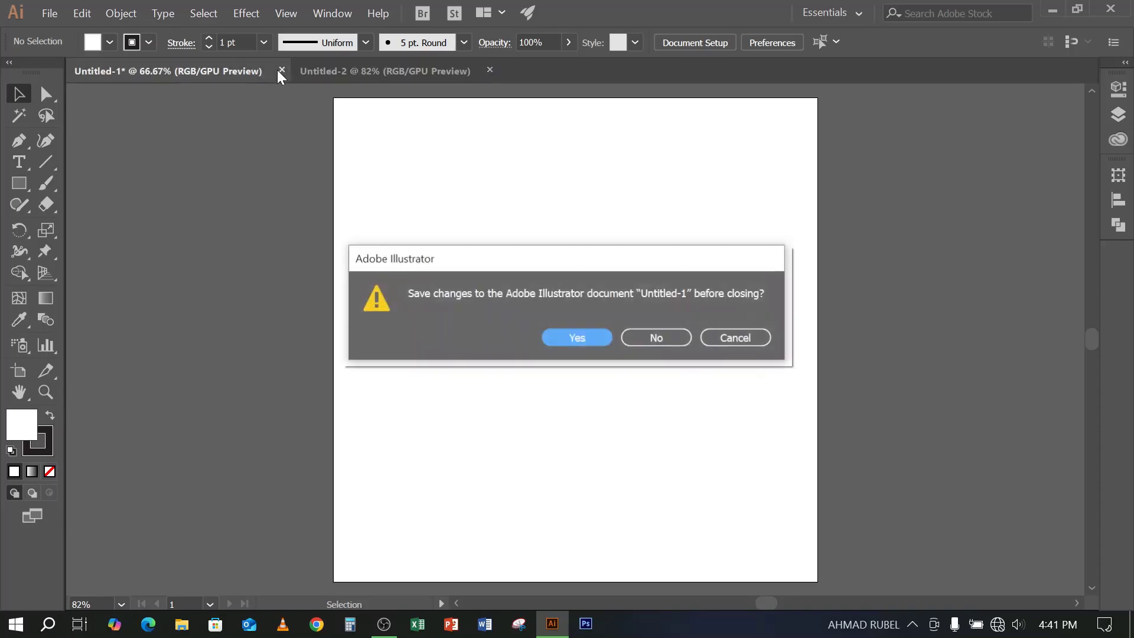
pyautogui.click(658, 337)
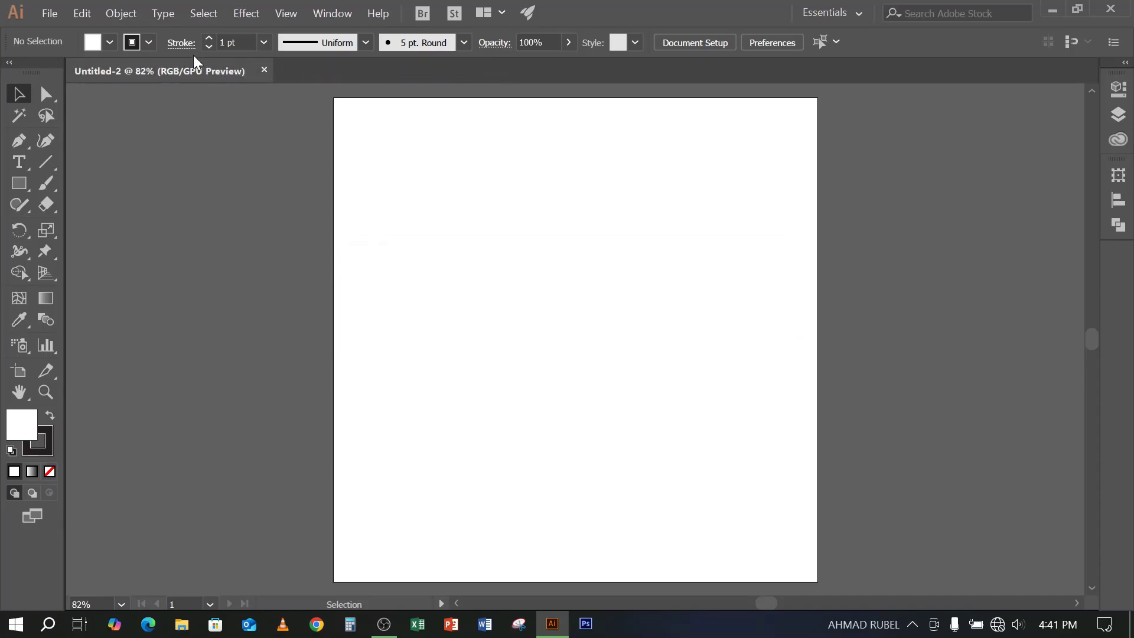
# Set the stroke to none in the new document
pyautogui.click(141, 45)
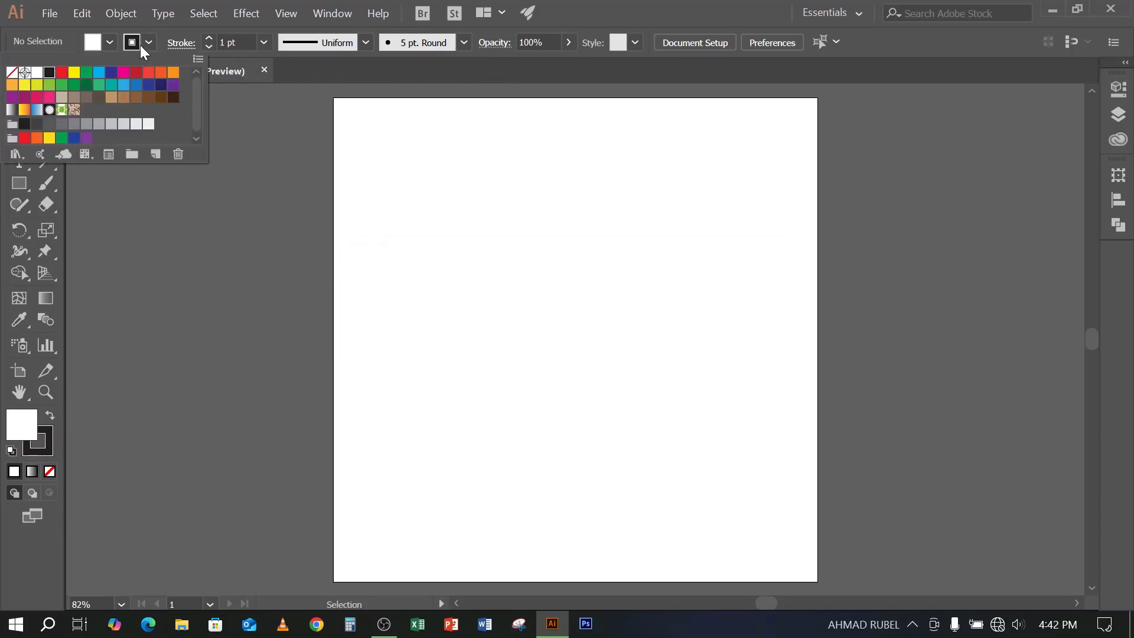
pyautogui.click(12, 72)
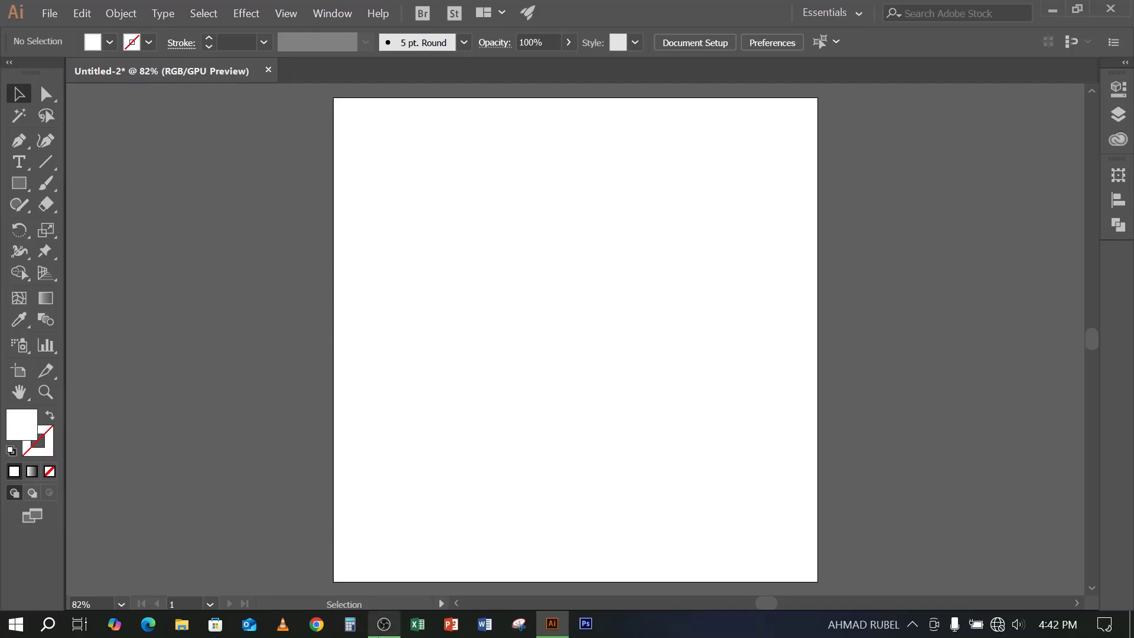
pyautogui.click(384, 624)
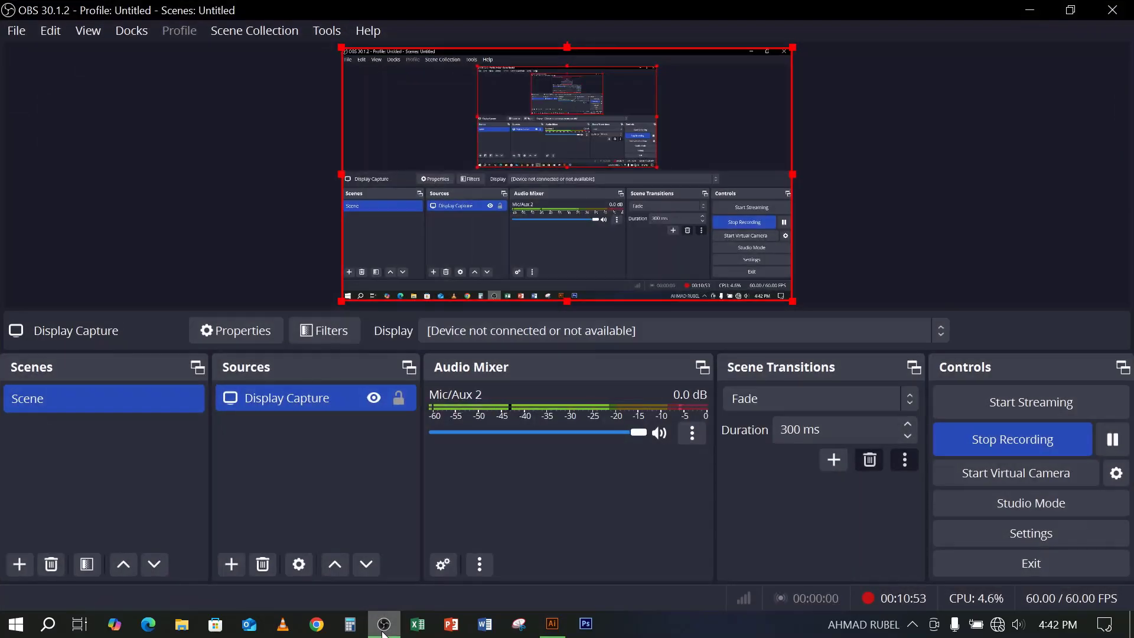
pyautogui.click(383, 631)
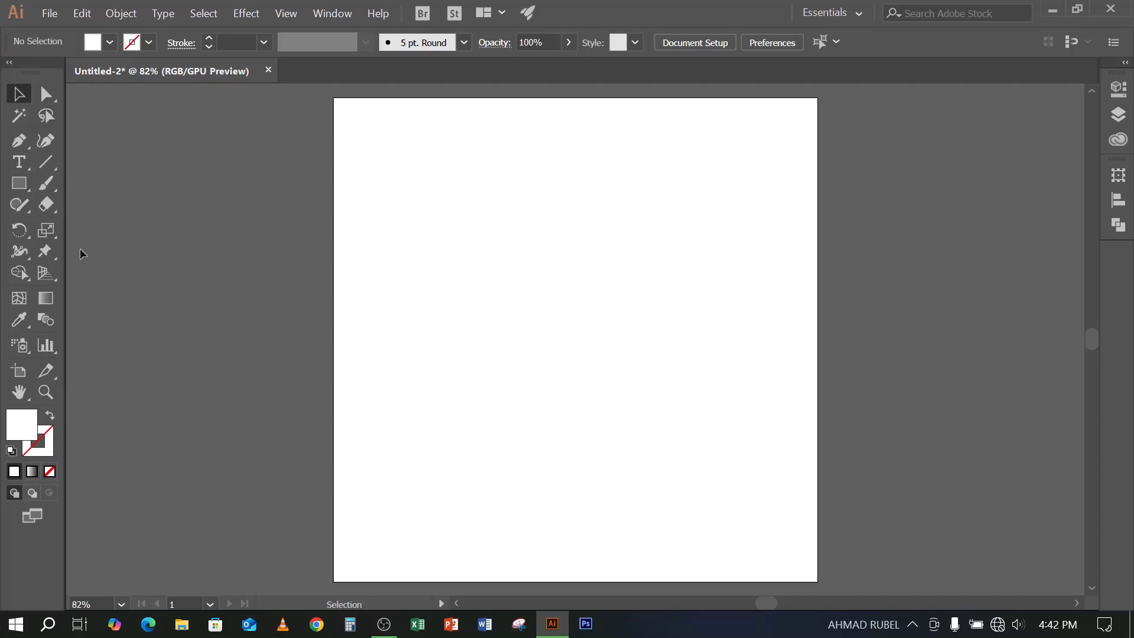
pyautogui.click(19, 183)
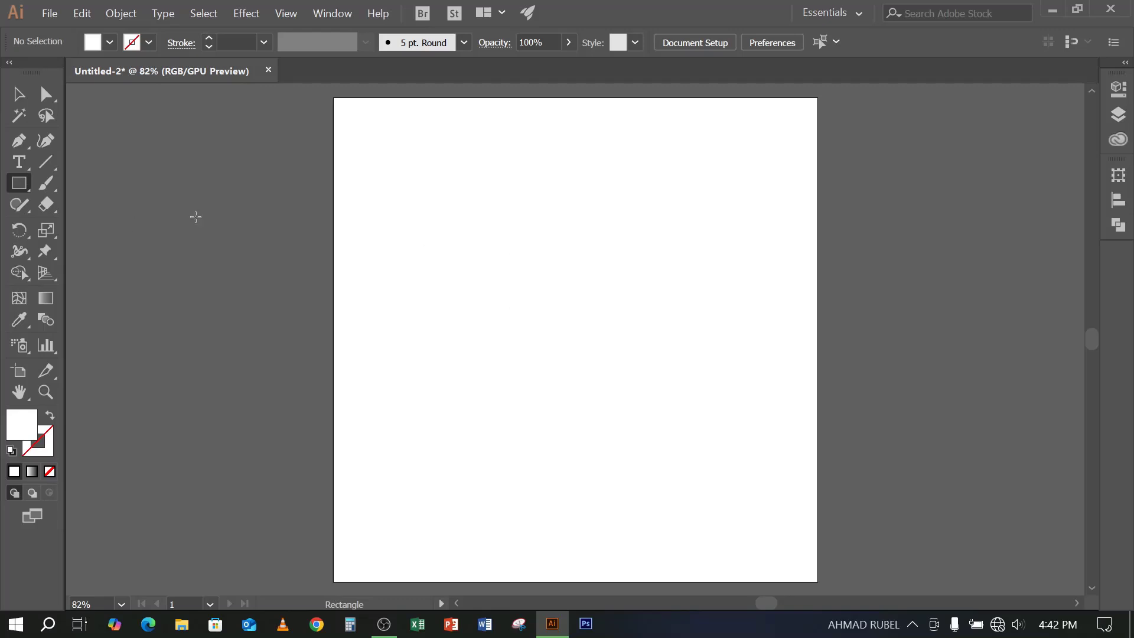
pyautogui.click(50, 13)
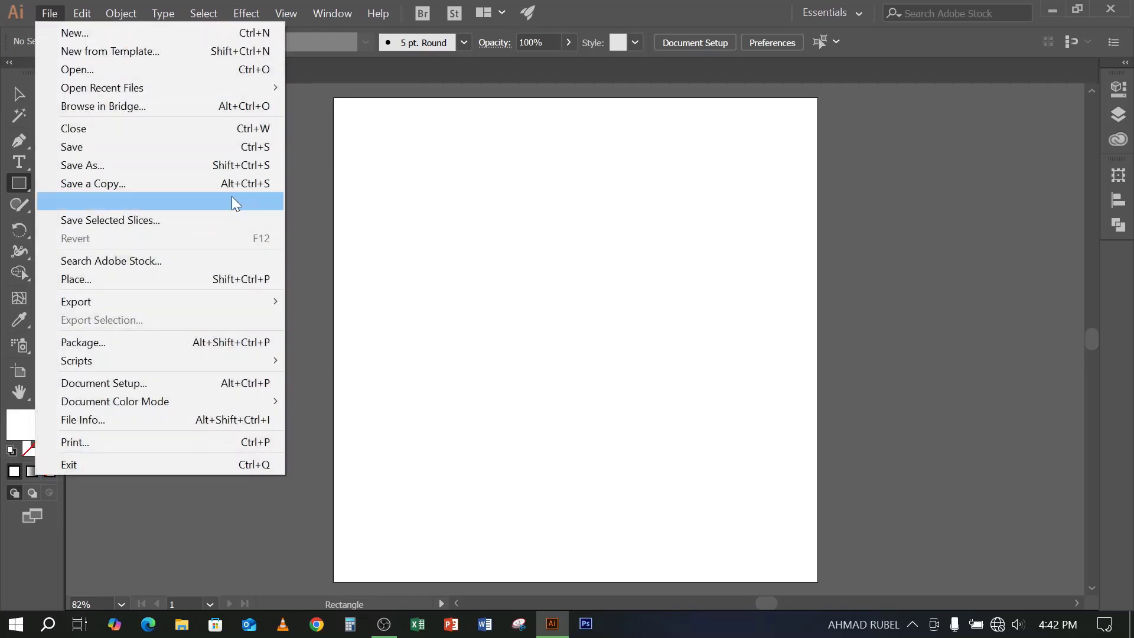
pyautogui.click(687, 6)
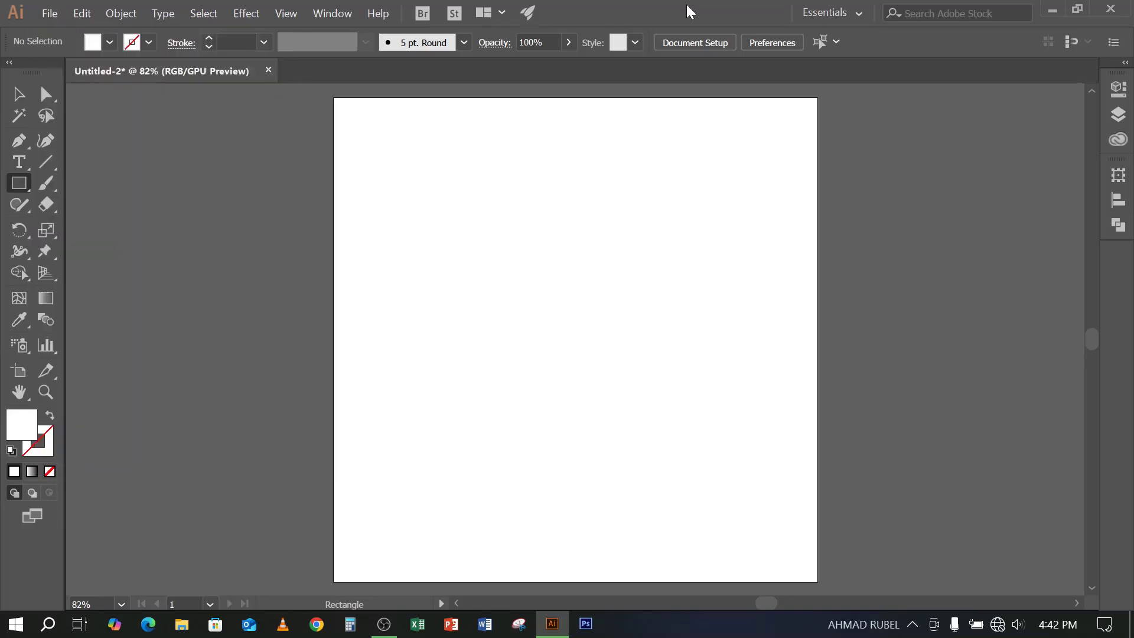
pyautogui.click(19, 94)
pyautogui.click(20, 183)
pyautogui.click(49, 13)
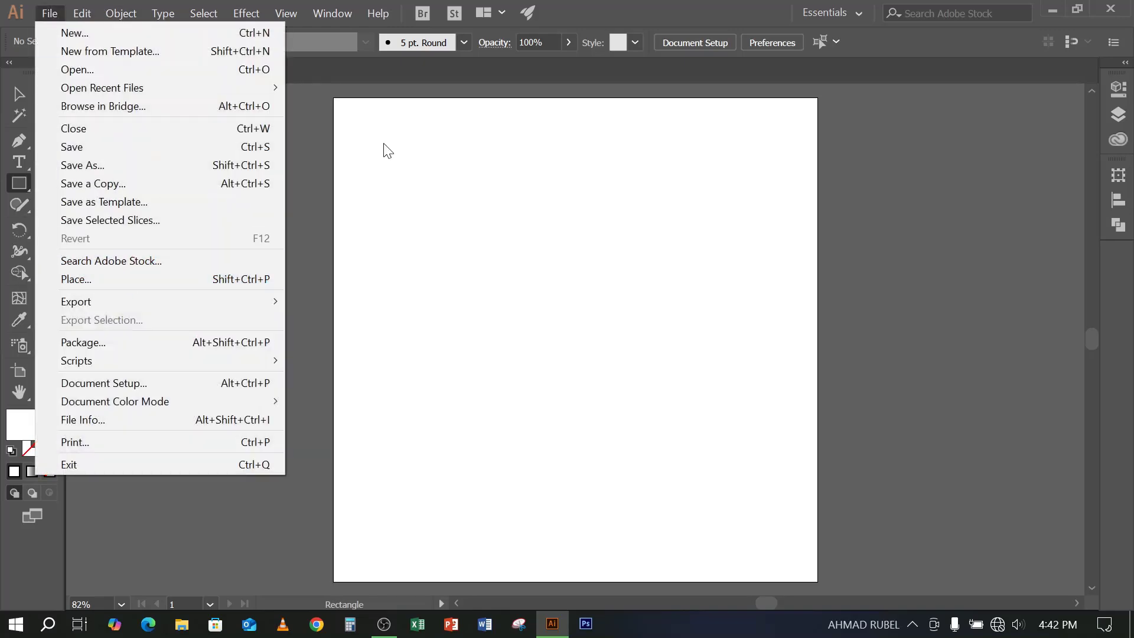
pyautogui.click(626, 16)
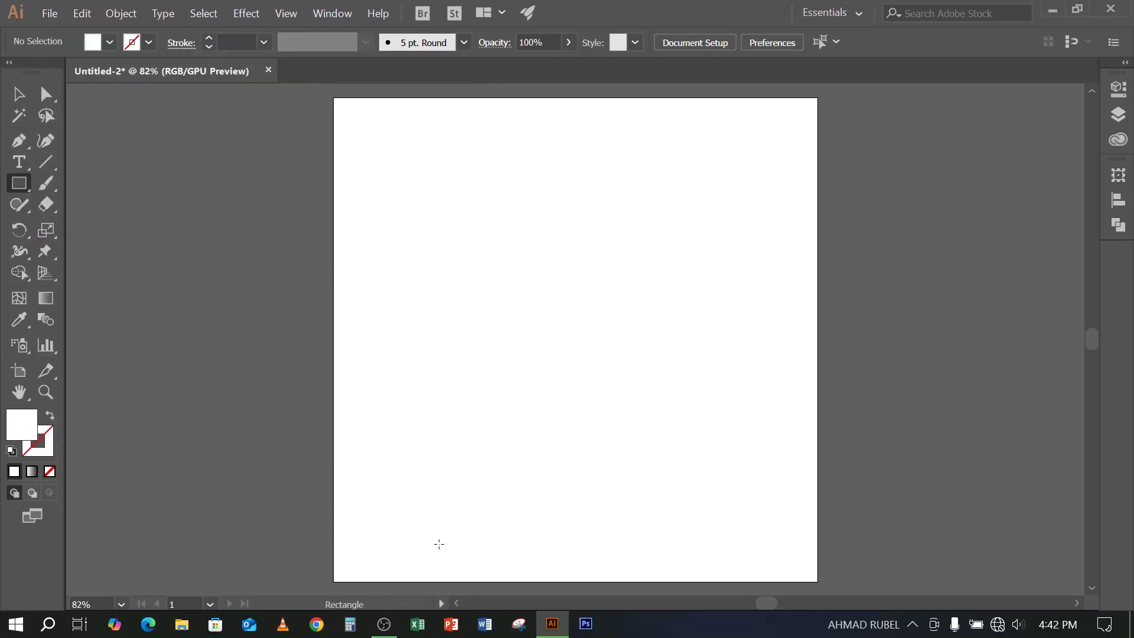
pyautogui.click(383, 623)
pyautogui.click(384, 624)
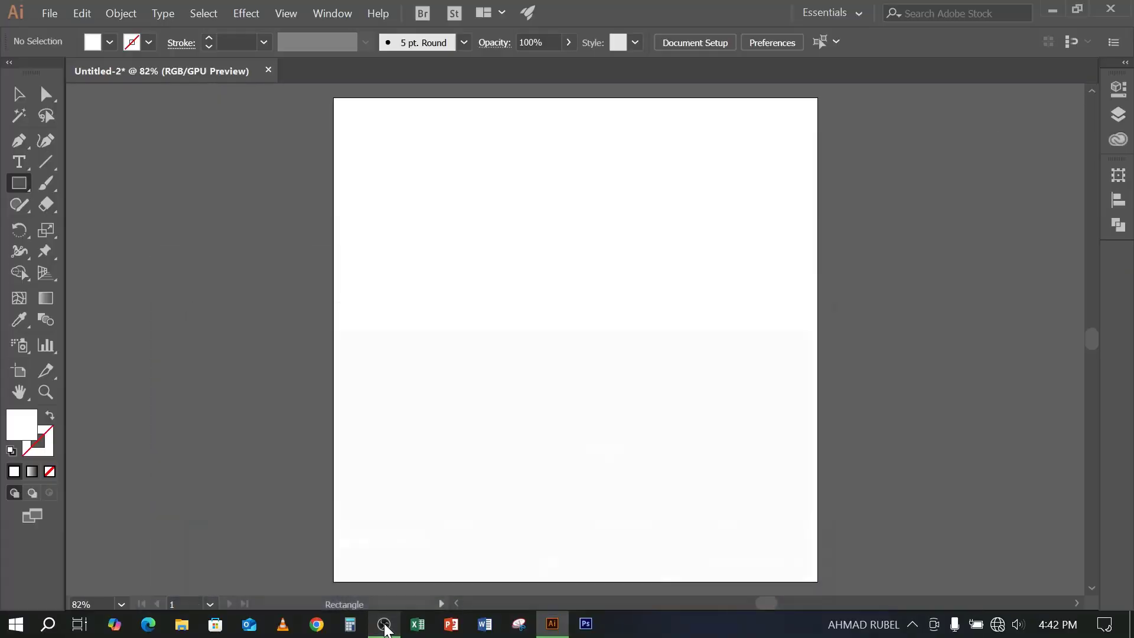
# Place the Mailer-Box-Mockup_1 image from Downloads as a linked file in the upper-left part of the artboard
pyautogui.click(50, 14)
pyautogui.click(133, 276)
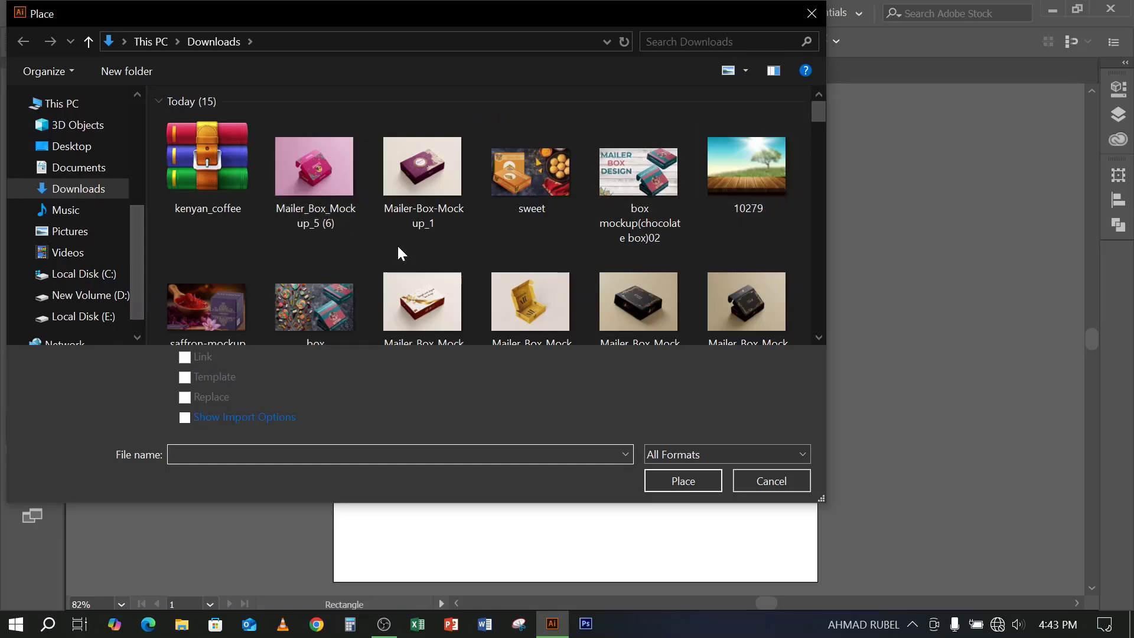
pyautogui.click(407, 160)
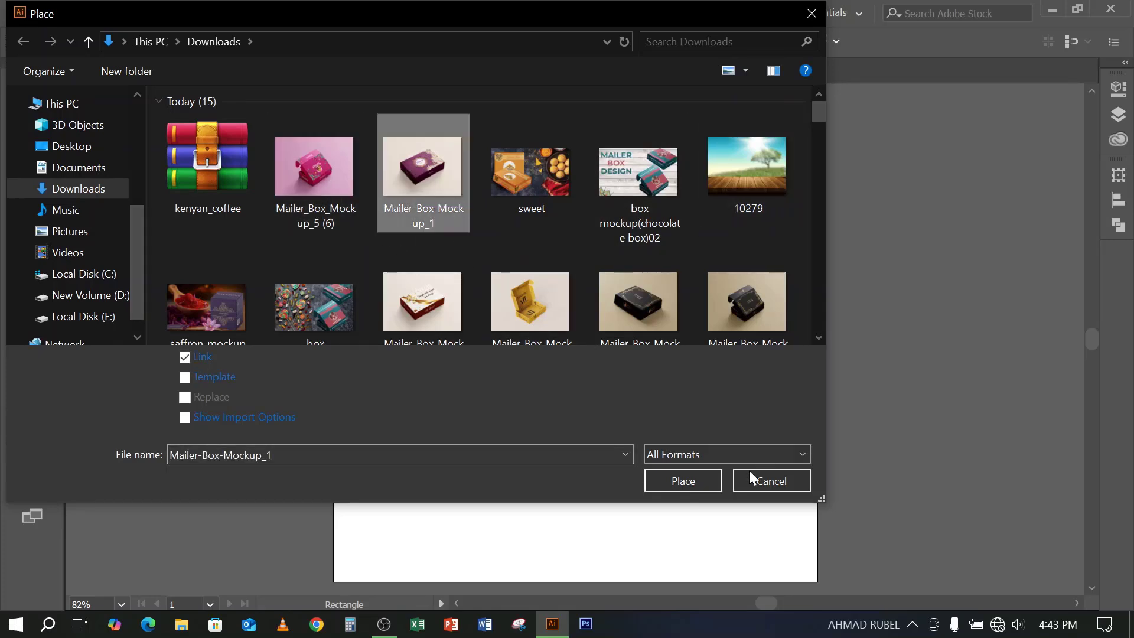
pyautogui.click(695, 478)
pyautogui.moveTo(364, 145); pyautogui.dragTo(577, 338)
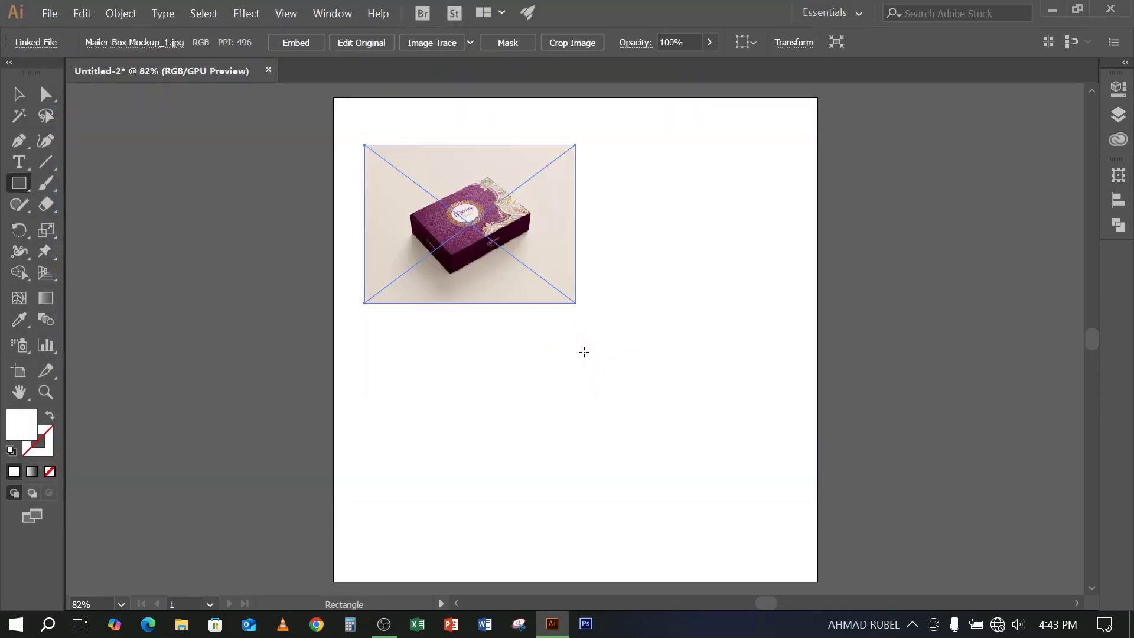
# Enlarge the placed box image proportionally and move it so it overlaps the artboard's upper-left corner
pyautogui.scroll(1, 587, 364)
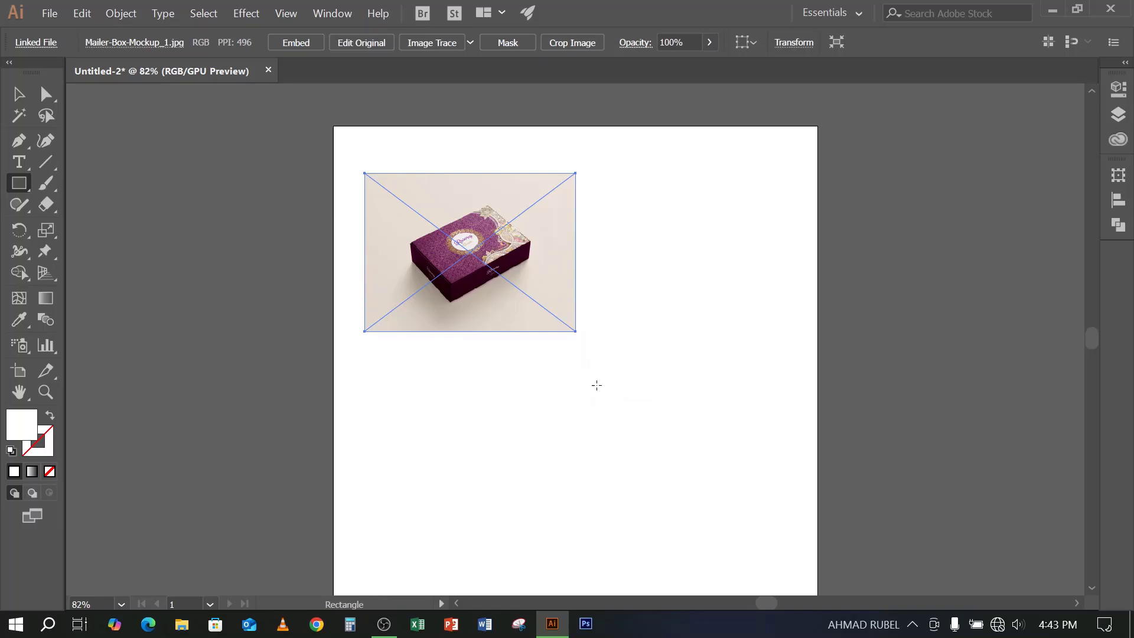
pyautogui.press('v')
pyautogui.moveTo(450, 243); pyautogui.dragTo(266, 187)
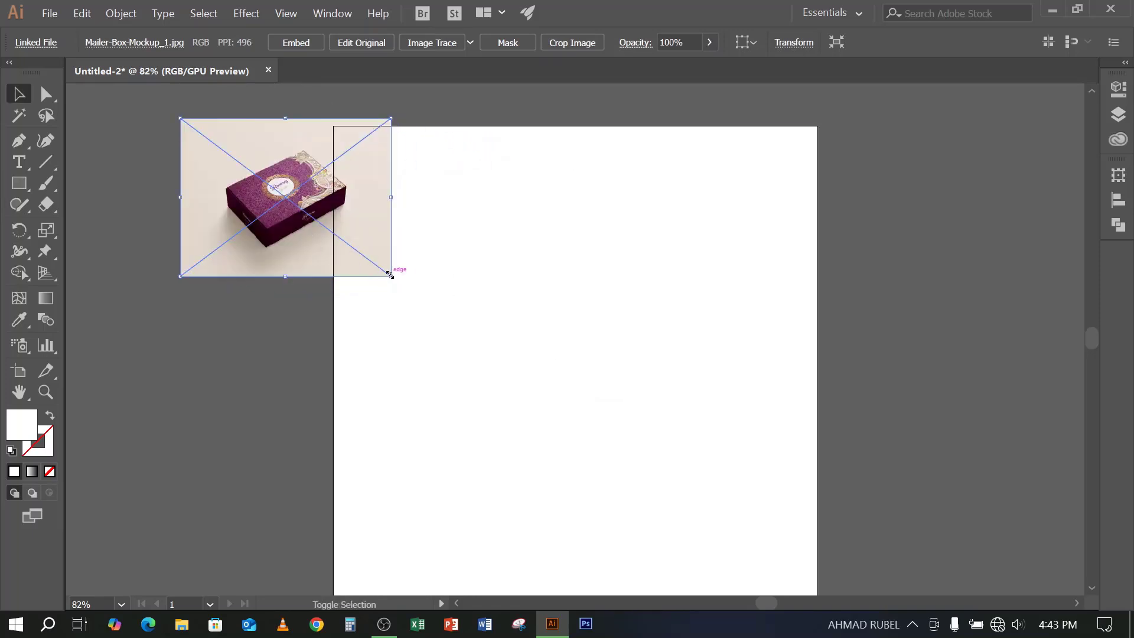
pyautogui.moveTo(391, 275); pyautogui.dragTo(538, 410)
pyautogui.moveTo(501, 344); pyautogui.dragTo(440, 341)
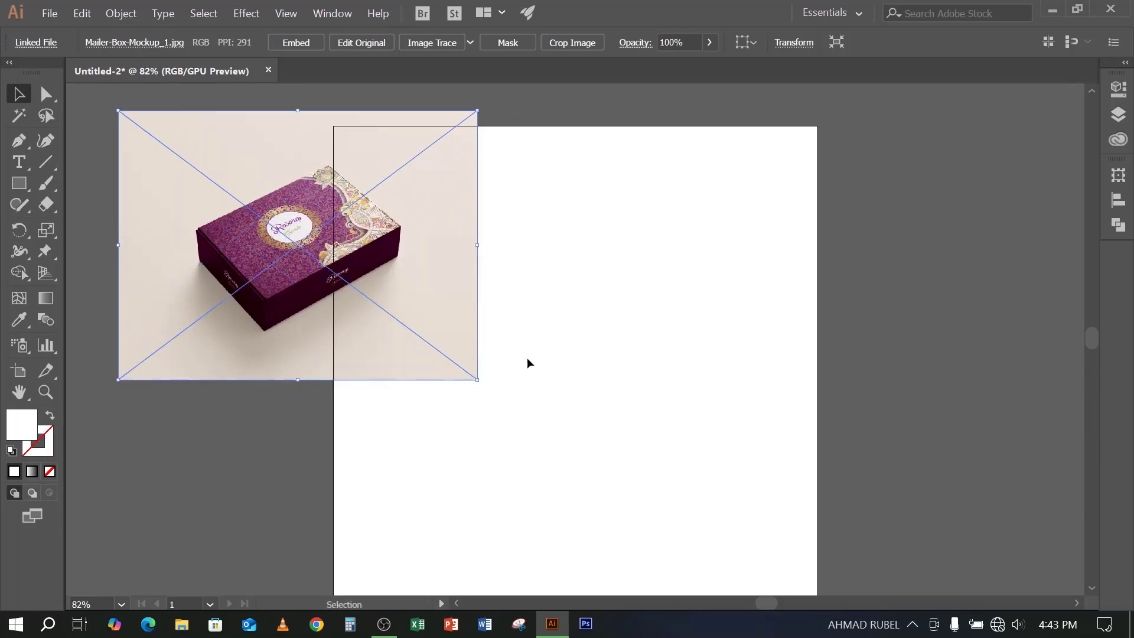
# Embed the placed box image in the document and shift it slightly down and left across the artboard's left edge
pyautogui.click(625, 250)
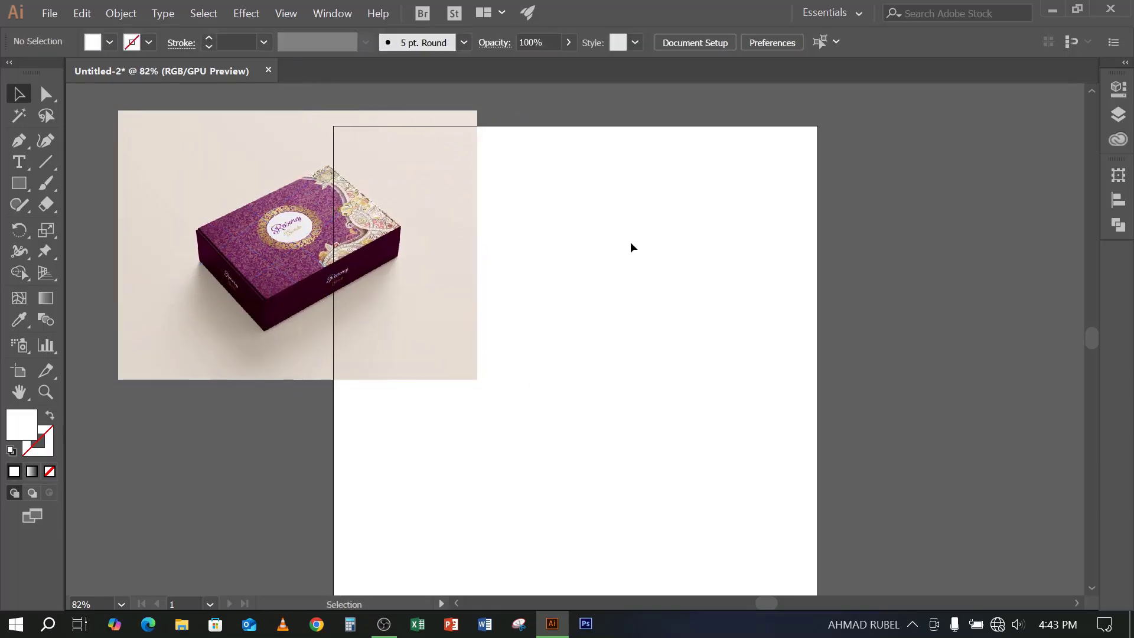
pyautogui.moveTo(407, 206); pyautogui.dragTo(387, 238)
pyautogui.click(592, 245)
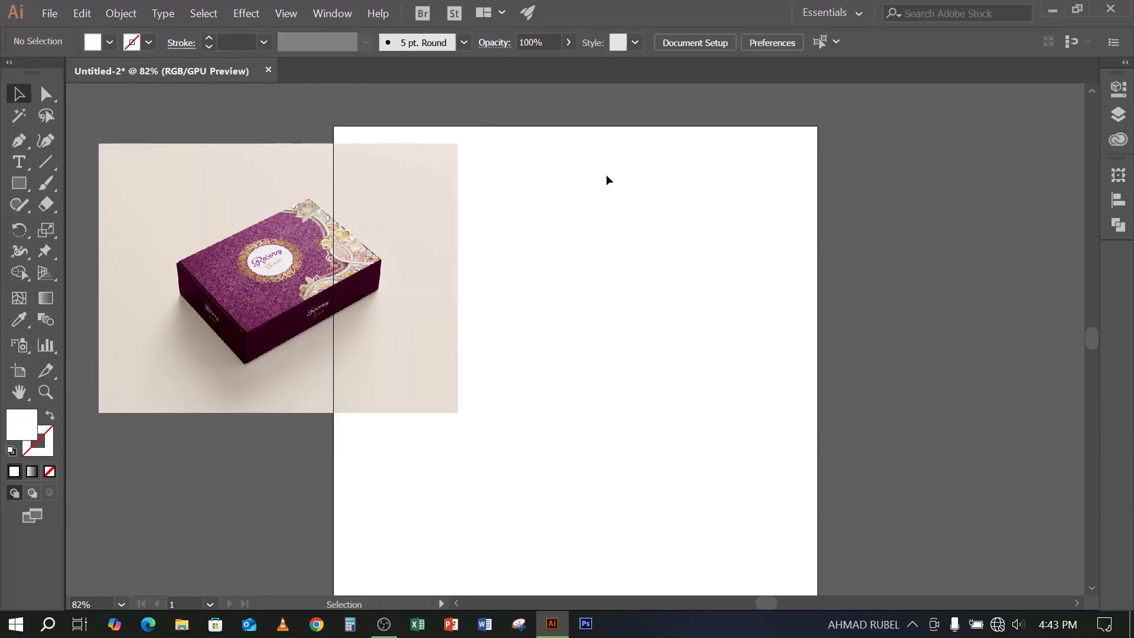
pyautogui.moveTo(443, 300); pyautogui.dragTo(438, 287)
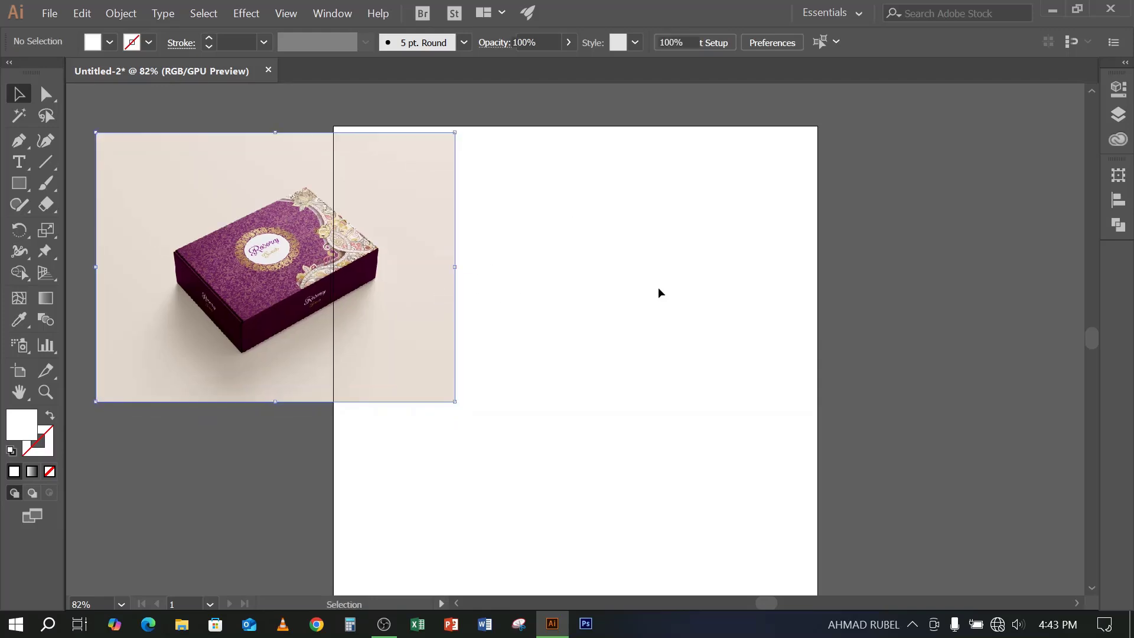
pyautogui.click(664, 287)
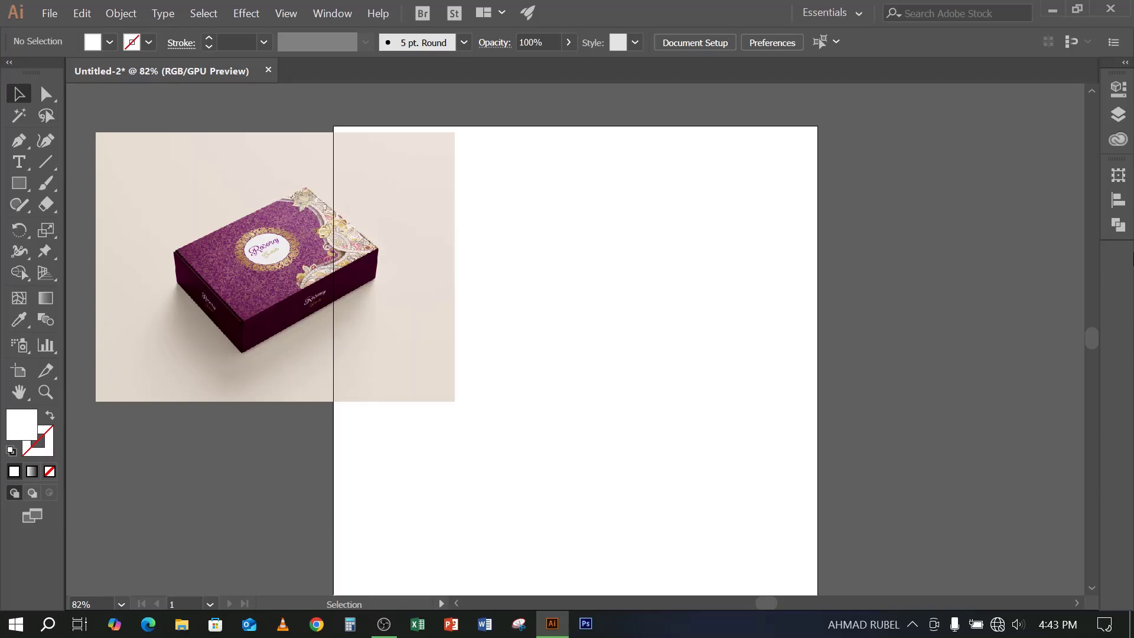
pyautogui.click(423, 292)
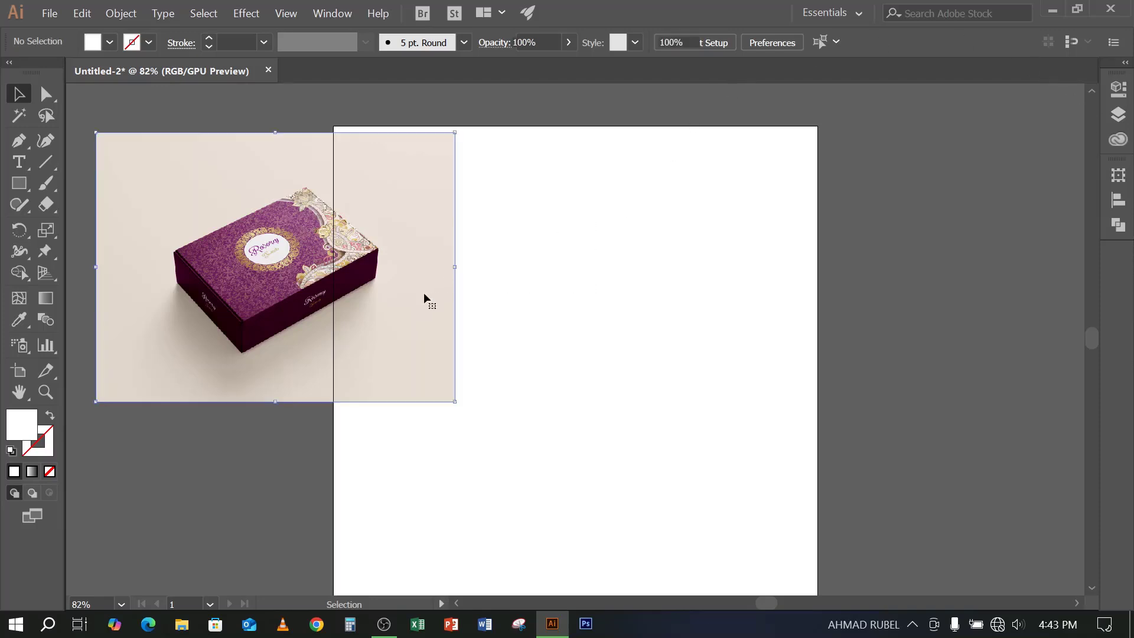
pyautogui.click(856, 12)
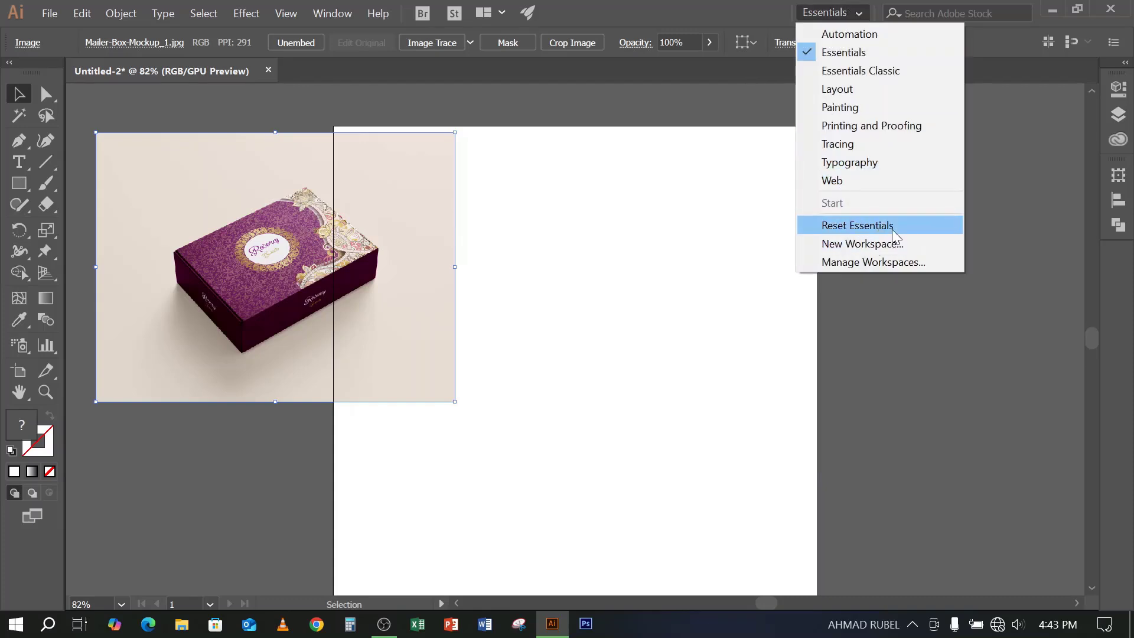
pyautogui.click(854, 7)
pyautogui.click(854, 7)
pyautogui.click(758, 195)
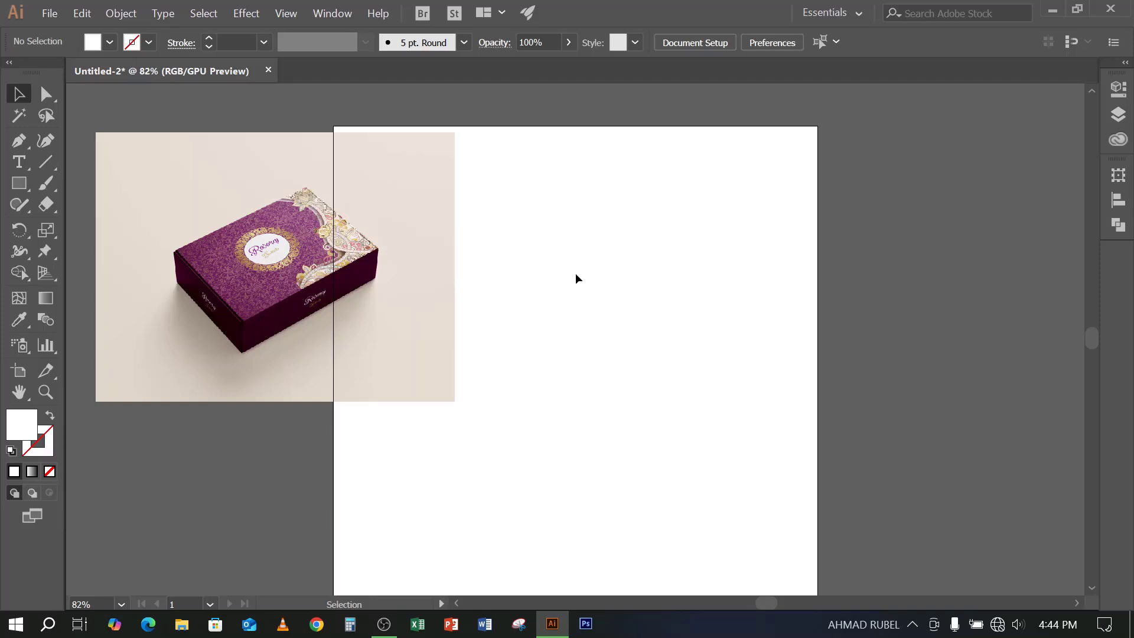
# Reposition the box image slightly further right across the artboard's left edge and leave it selected
pyautogui.moveTo(444, 197); pyautogui.dragTo(432, 210)
pyautogui.click(642, 252)
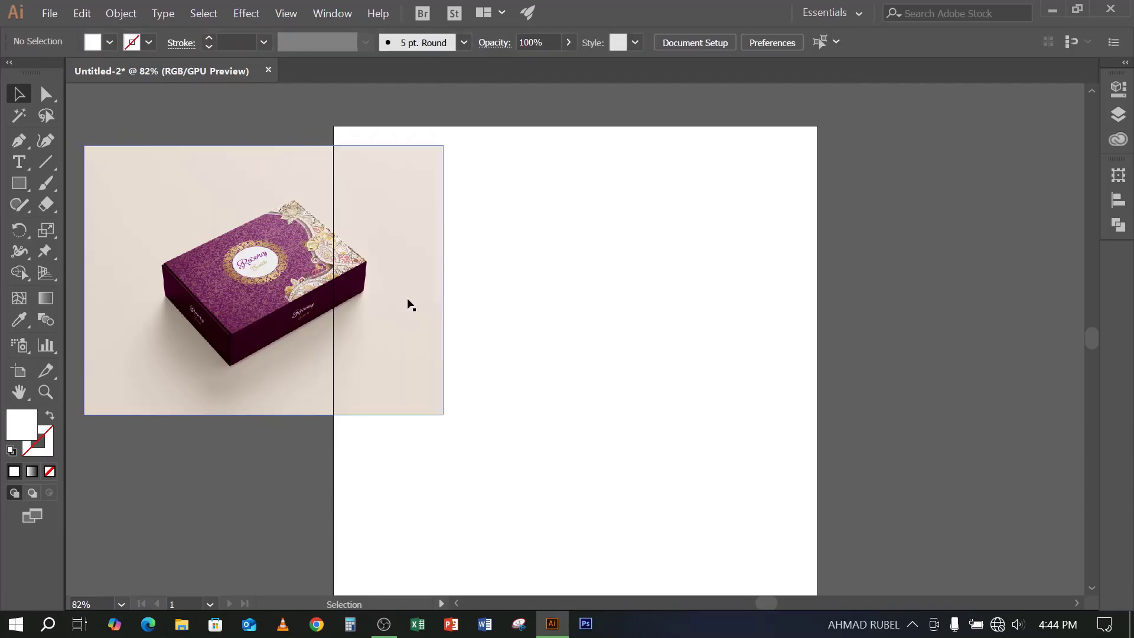
pyautogui.moveTo(408, 303); pyautogui.dragTo(441, 296)
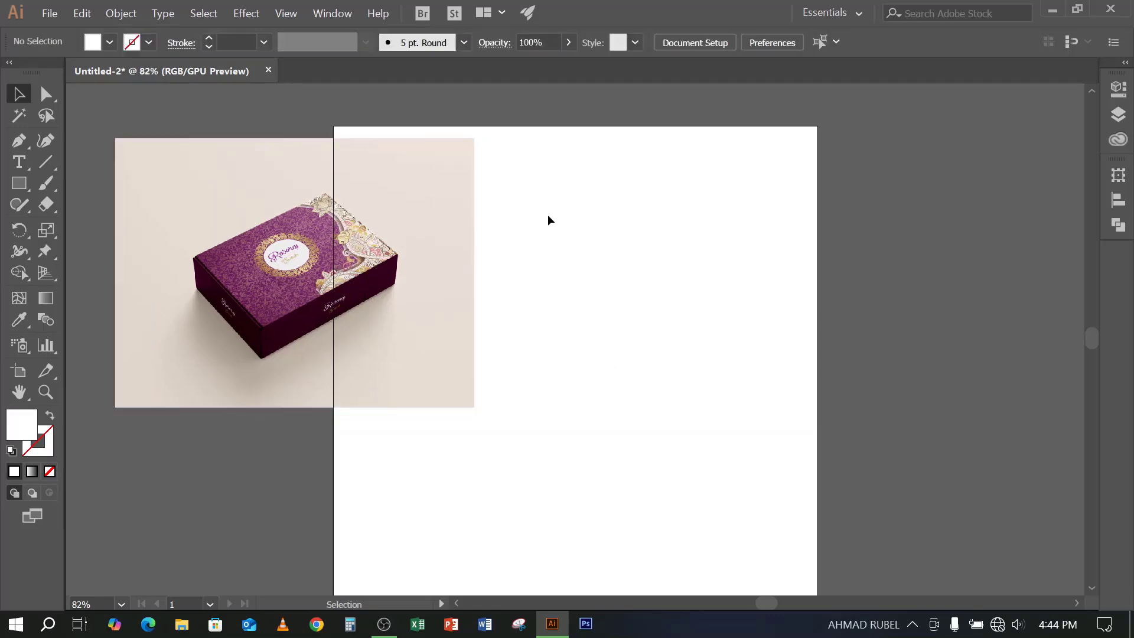
pyautogui.moveTo(549, 214); pyautogui.dragTo(399, 284)
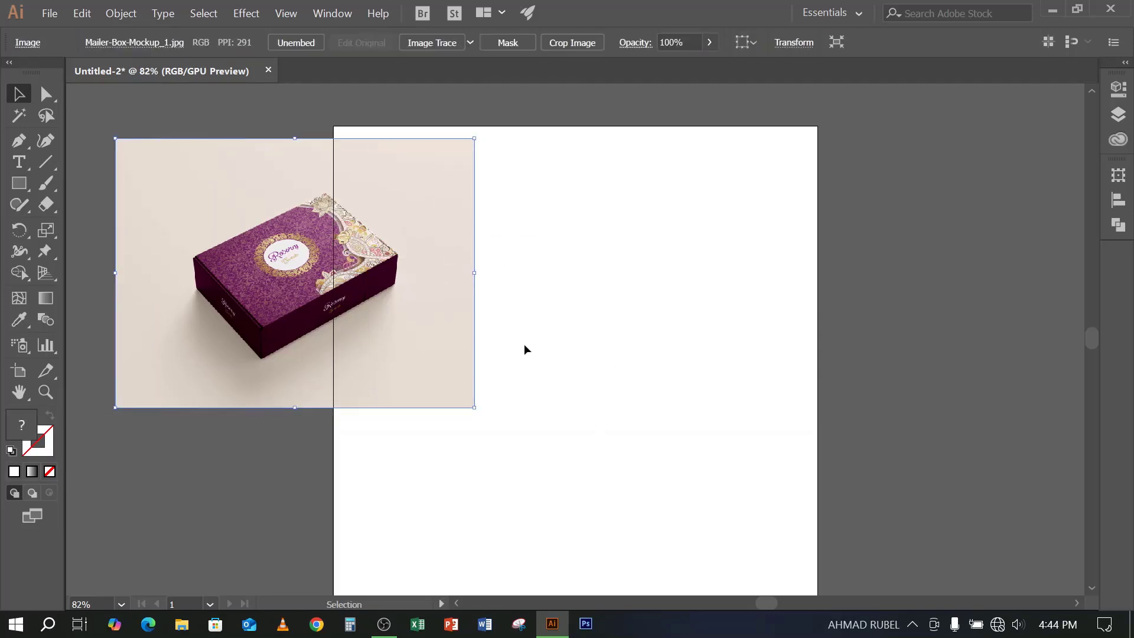
# Draw a small square with a green fill and move it to the artboard's upper-right corner
pyautogui.click(21, 186)
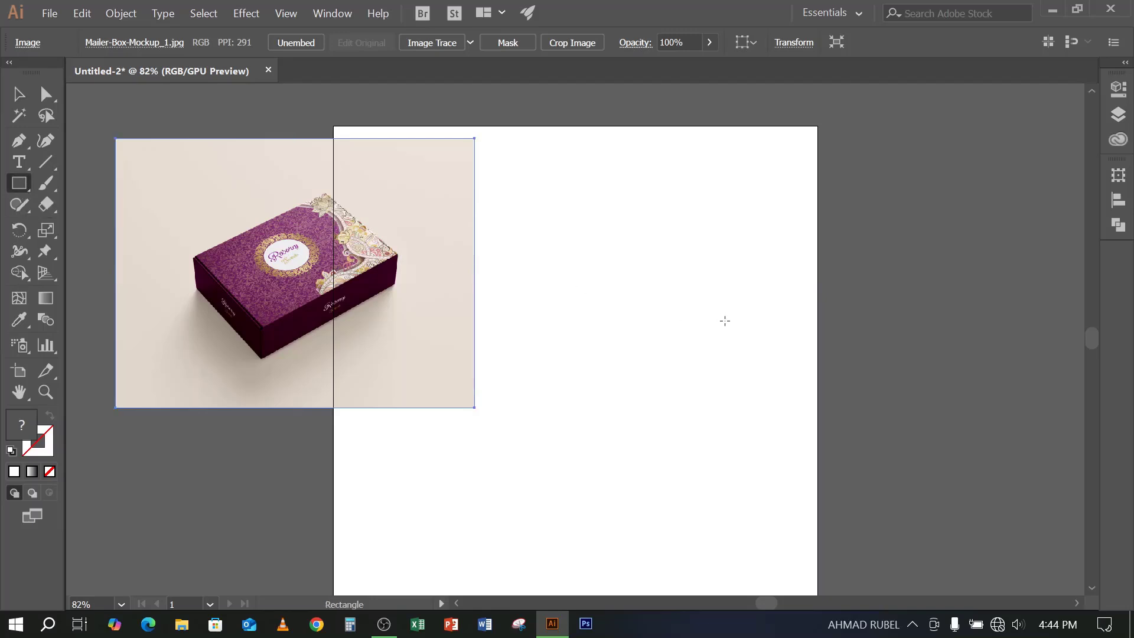
pyautogui.moveTo(650, 171); pyautogui.dragTo(752, 273)
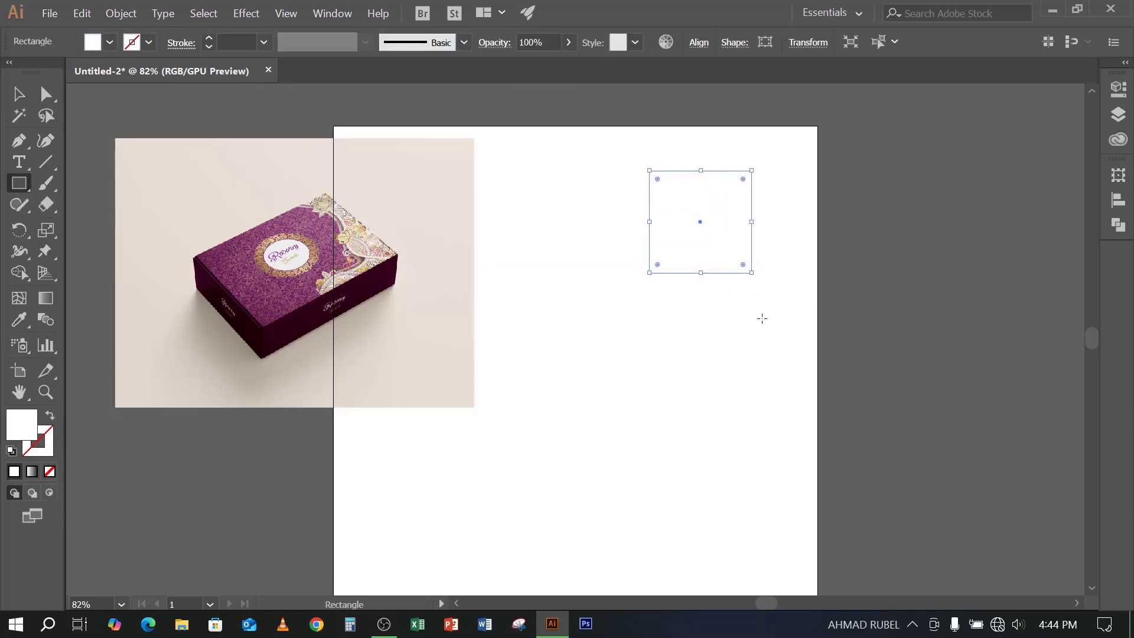
pyautogui.click(89, 43)
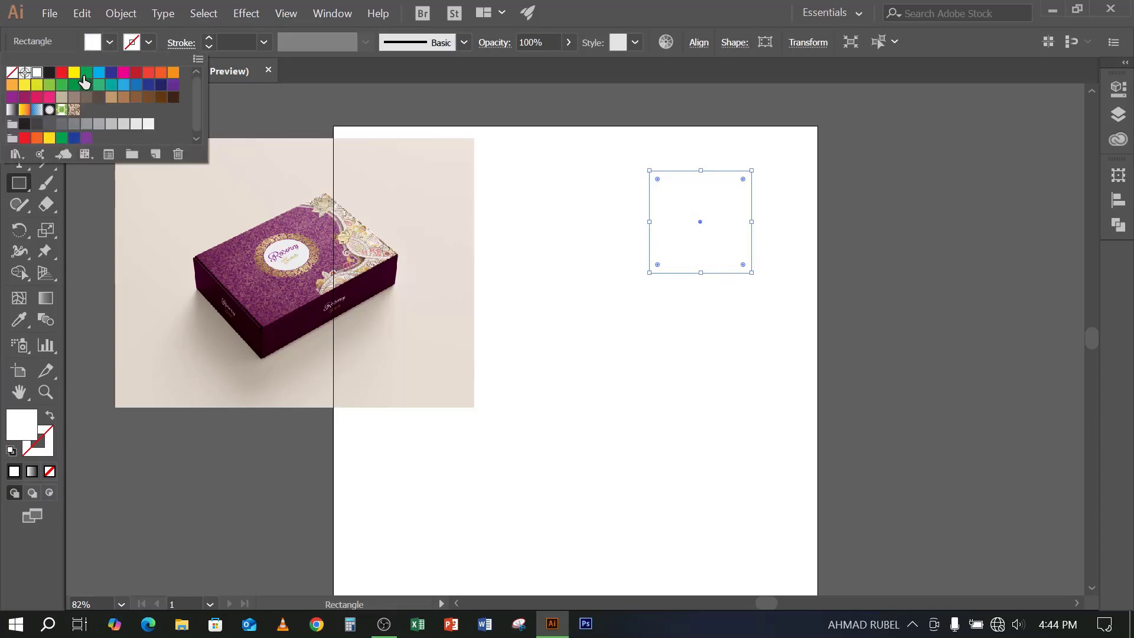
pyautogui.click(86, 75)
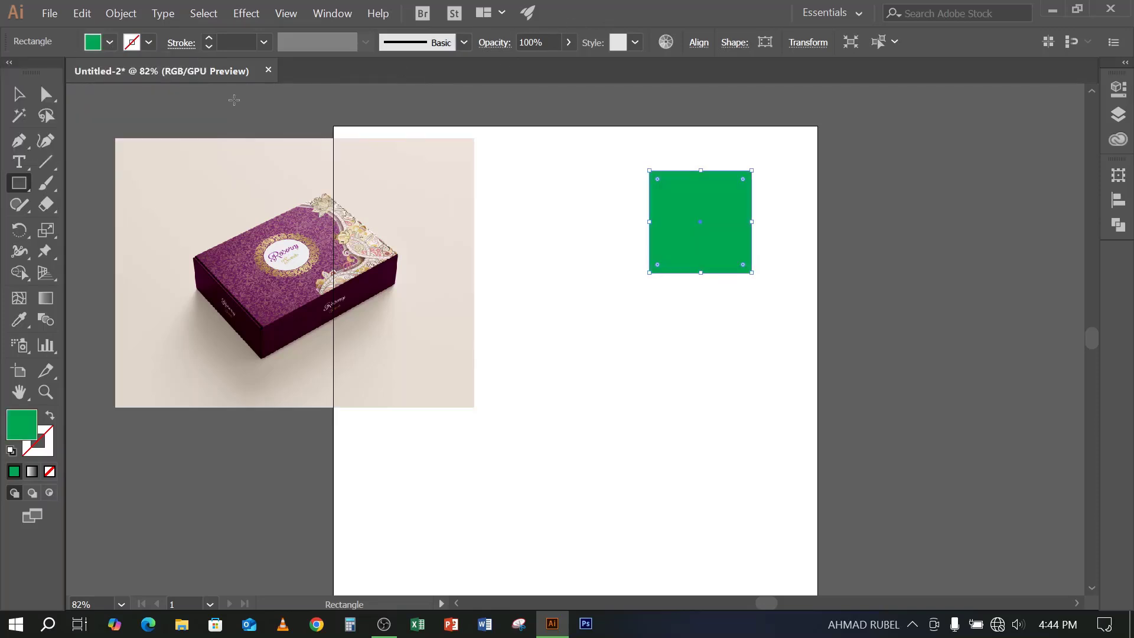
pyautogui.click(19, 94)
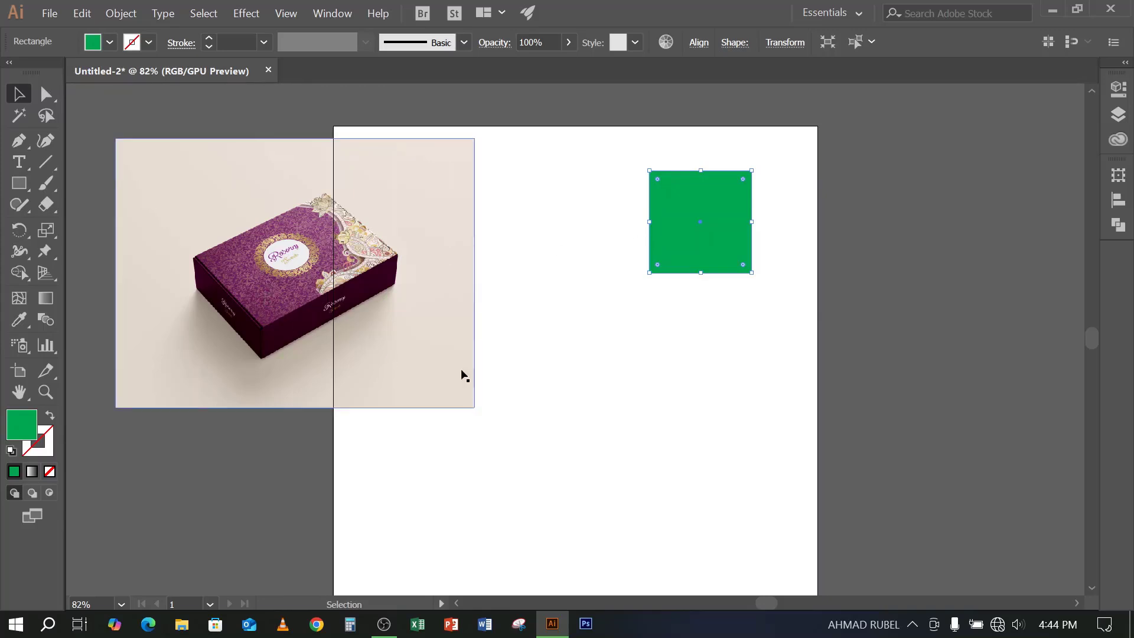
pyautogui.moveTo(686, 199); pyautogui.dragTo(730, 159)
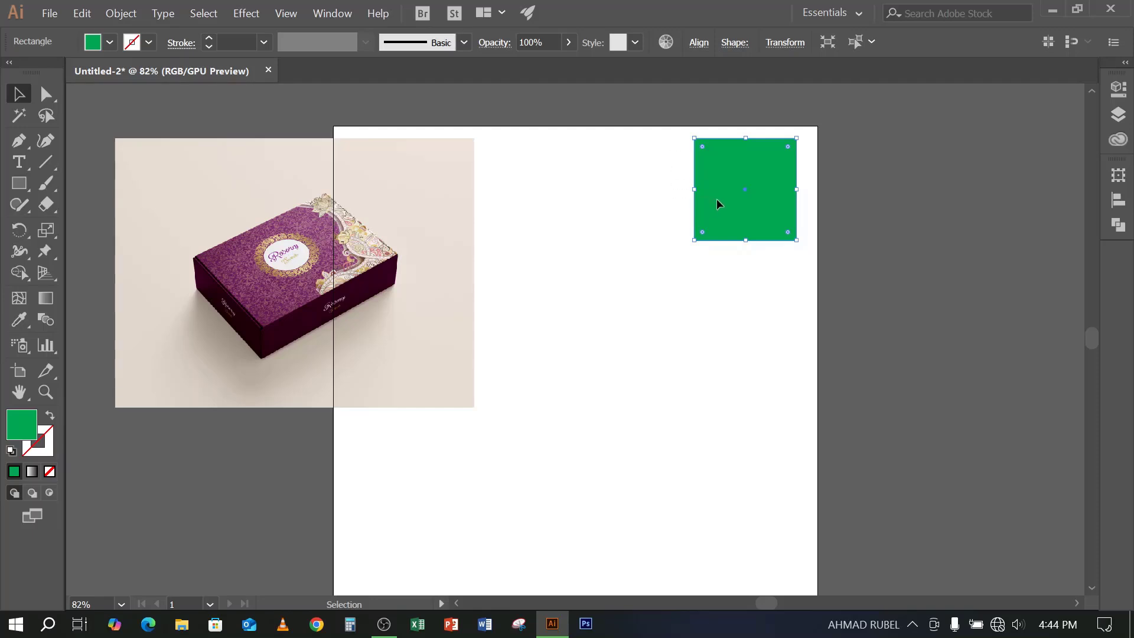
# Try Eyedropper colours for the square from the box's dark side, its white label and its patterned corner
pyautogui.click(22, 323)
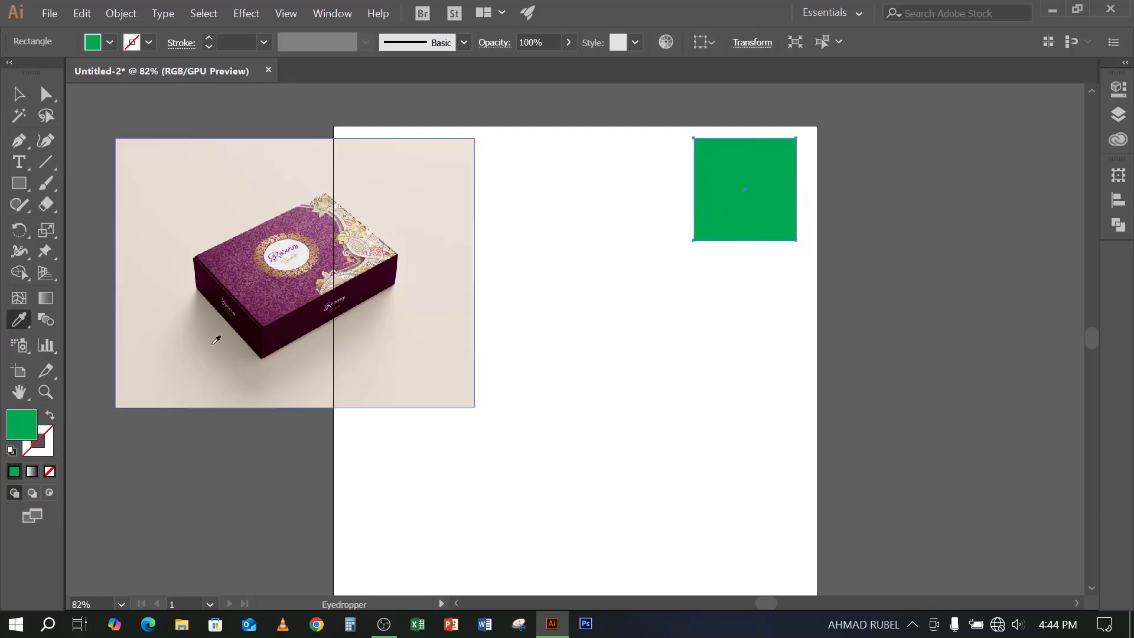
pyautogui.click(293, 323)
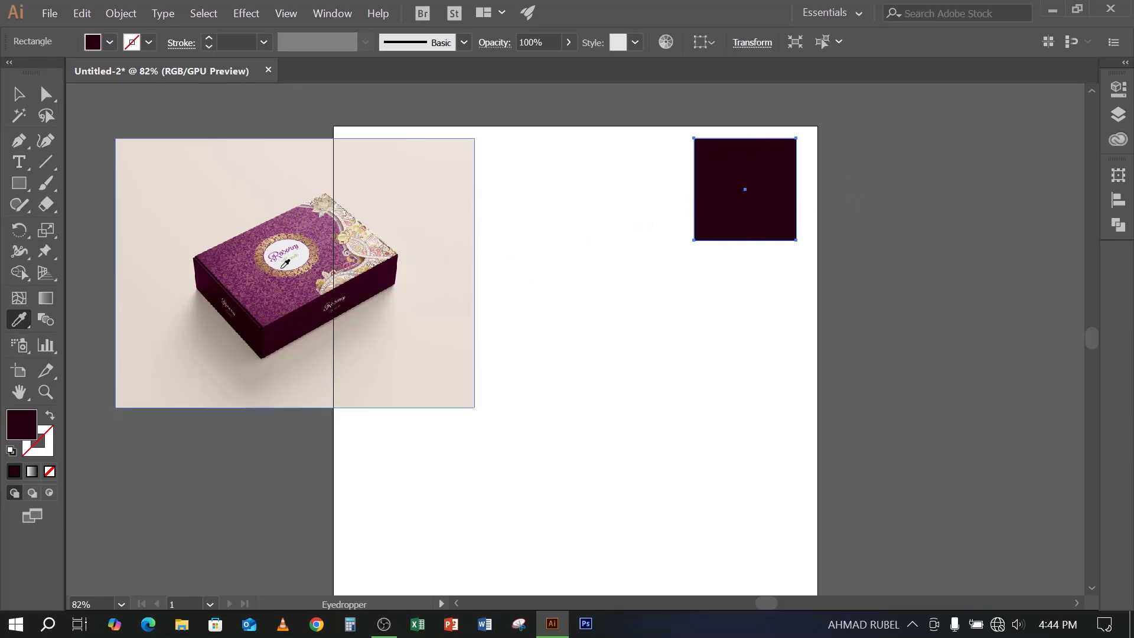
pyautogui.click(298, 248)
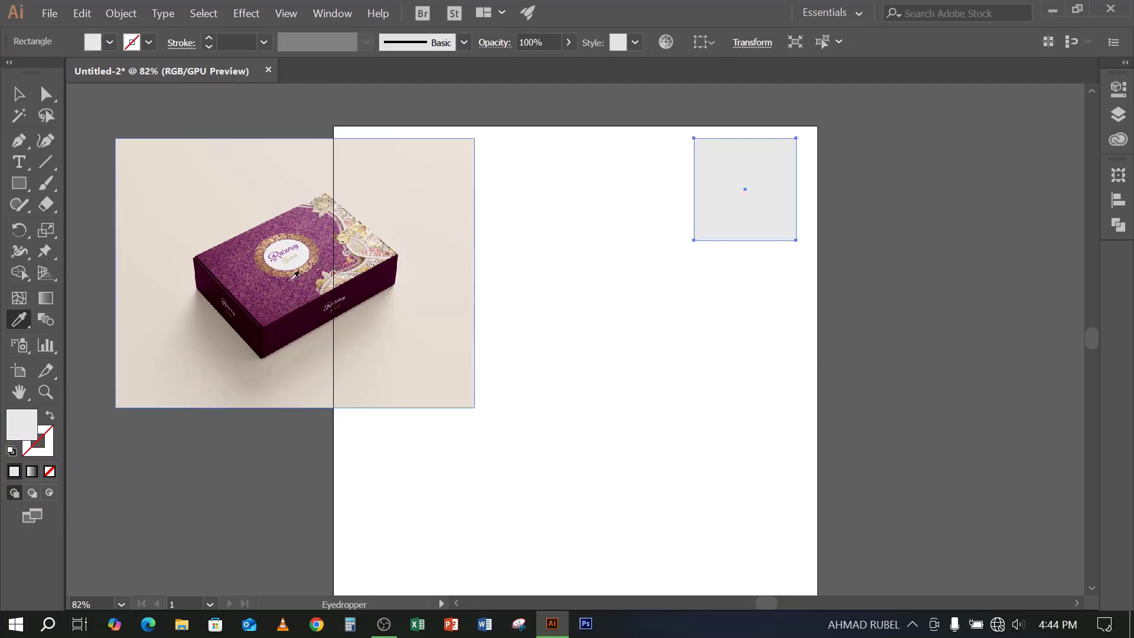
pyautogui.click(372, 238)
# Sample the gold of the ornamental ring around the box's label as the square's fill
pyautogui.scroll(4, 276, 228)
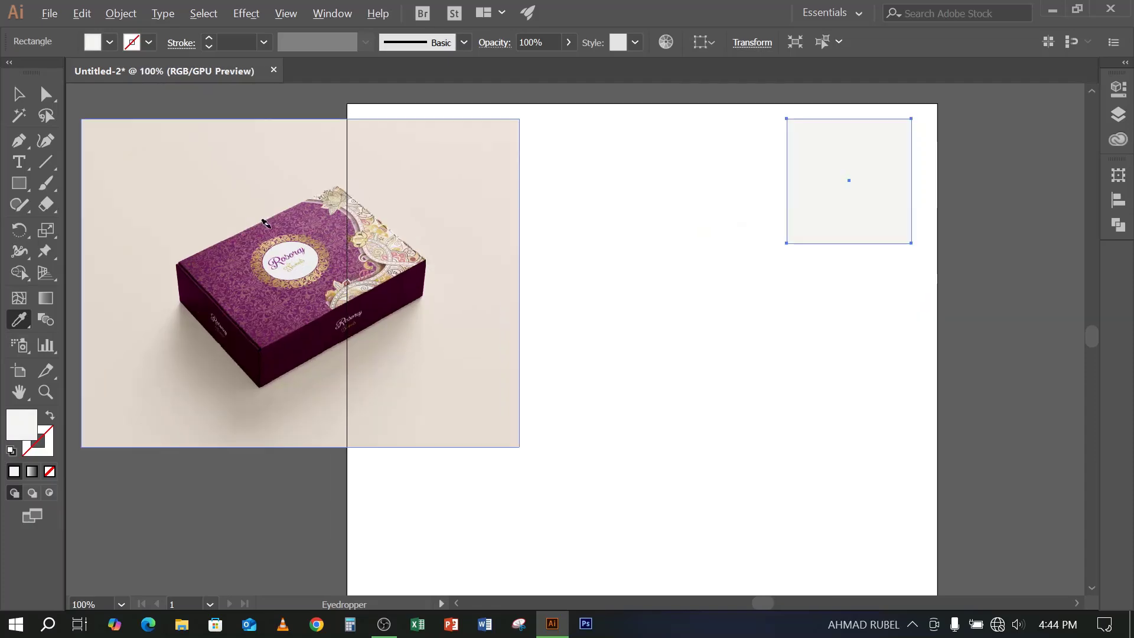
pyautogui.moveTo(274, 313); pyautogui.dragTo(397, 247)
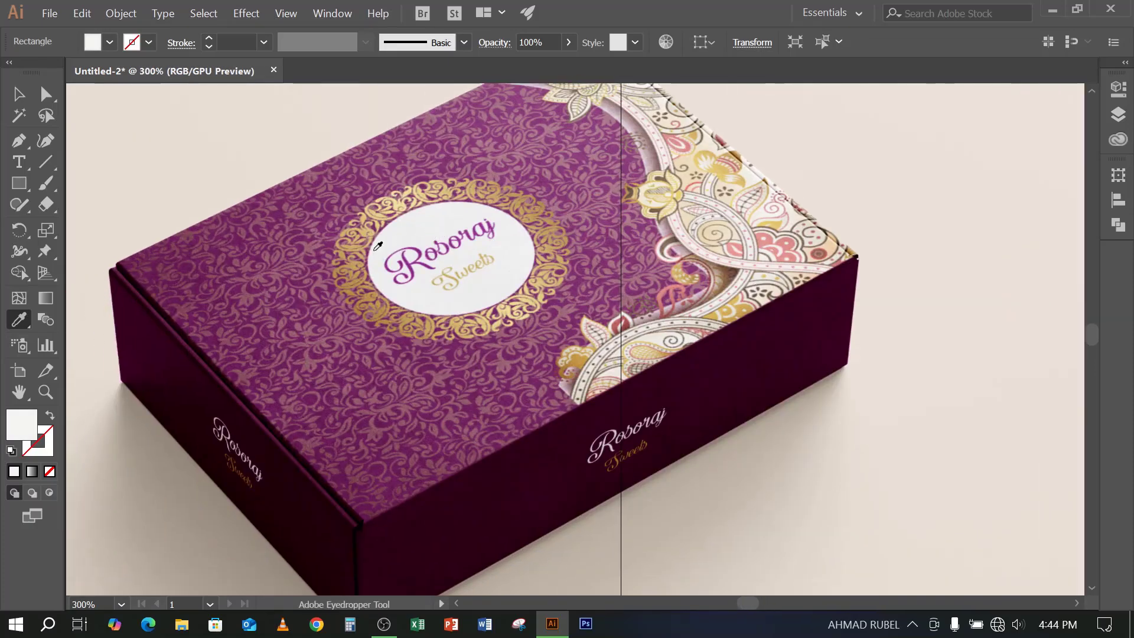
pyautogui.click(353, 258)
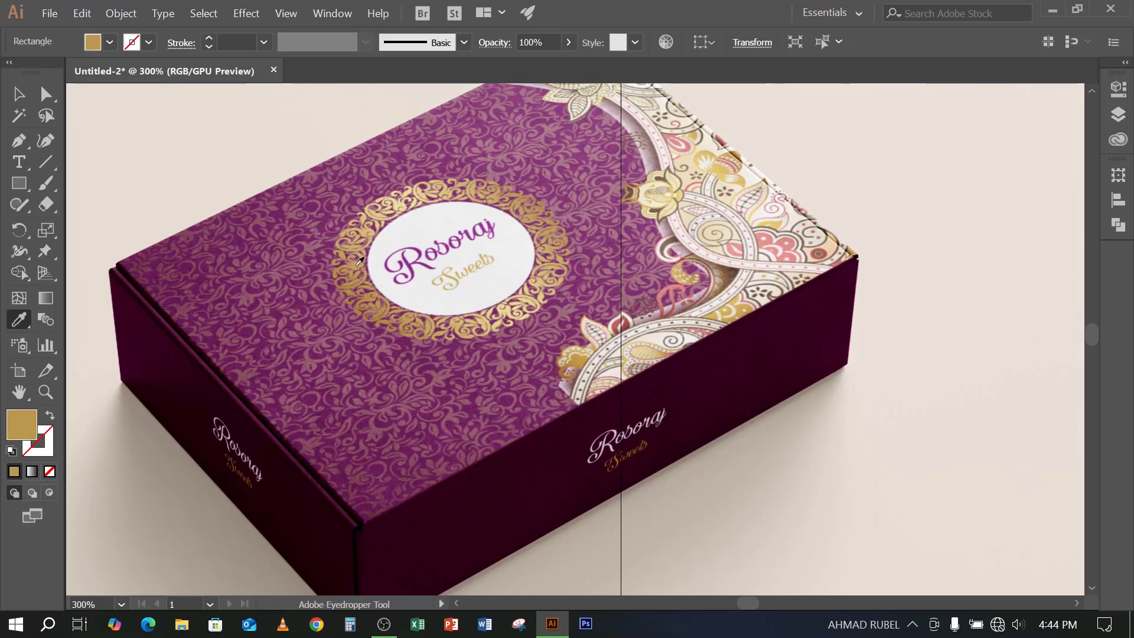
pyautogui.scroll(-4, 969, 283)
pyautogui.moveTo(972, 324); pyautogui.dragTo(676, 285)
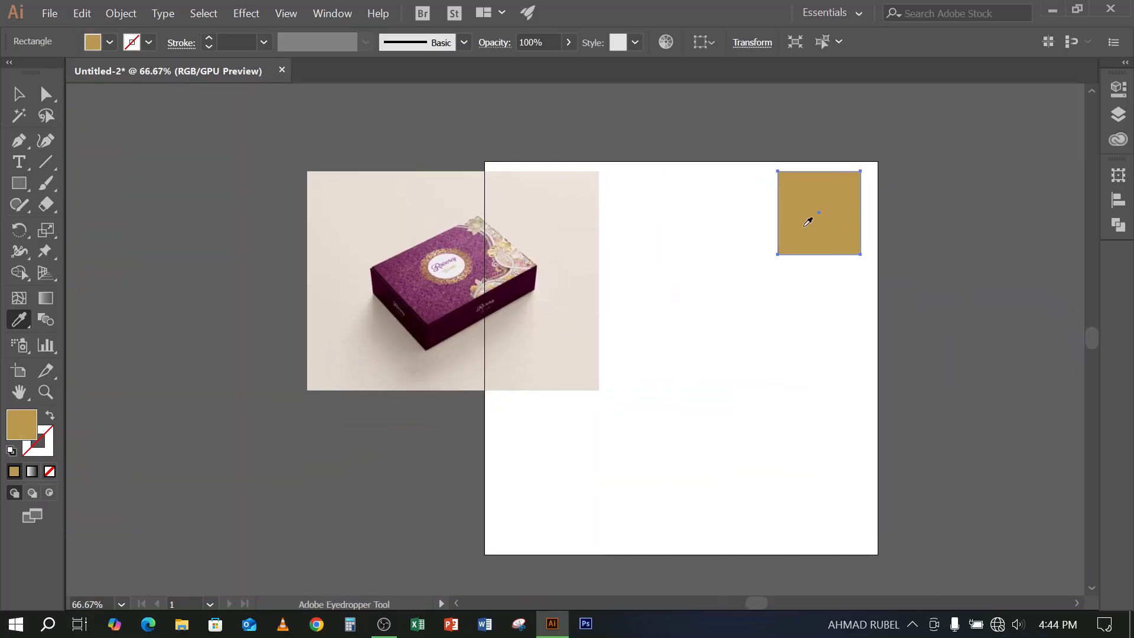
# Sample the dark maroon of the box's shaded side with the Eyedropper as the square's fill
pyautogui.click(458, 317)
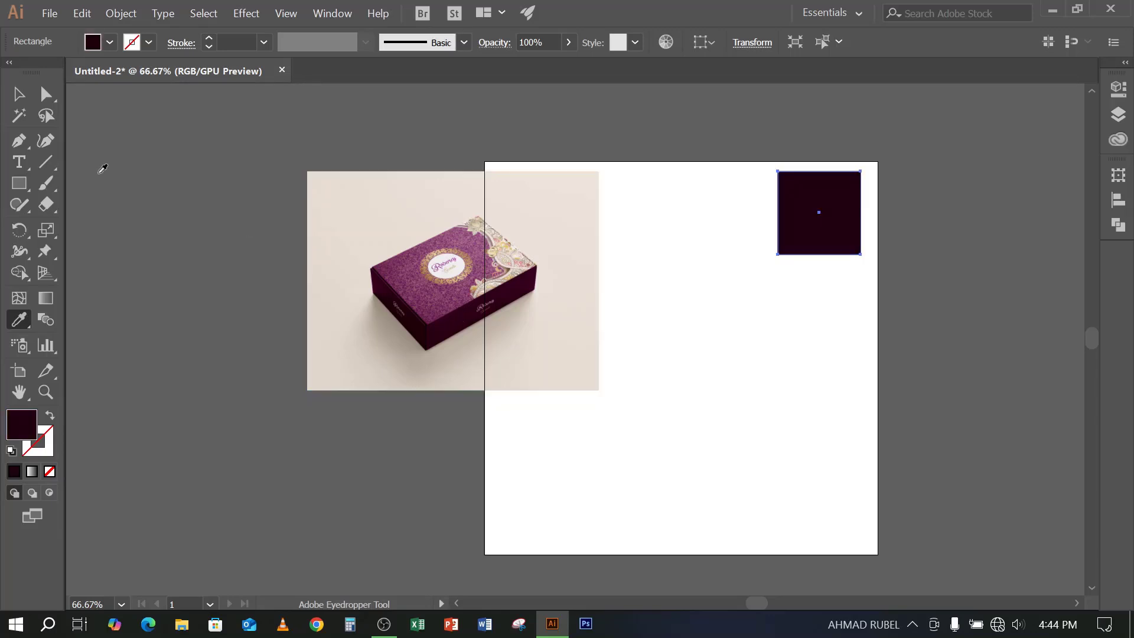
pyautogui.click(18, 94)
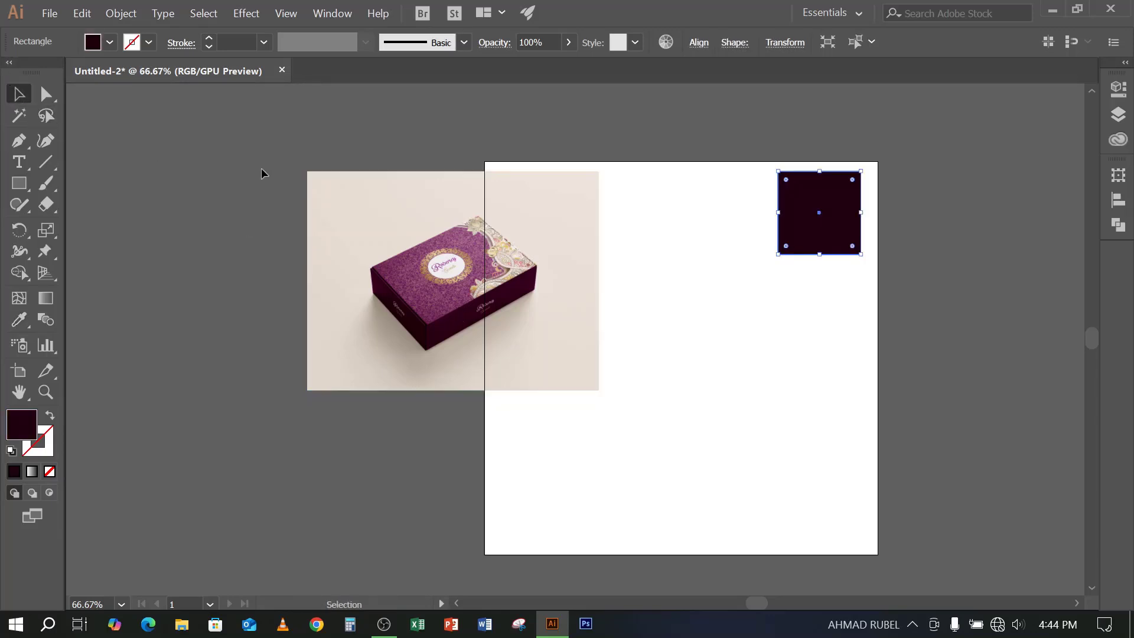
# Move the box image entirely off the artboard, beside its left edge, and deselect it
pyautogui.moveTo(429, 243); pyautogui.dragTo(399, 249)
pyautogui.click(569, 269)
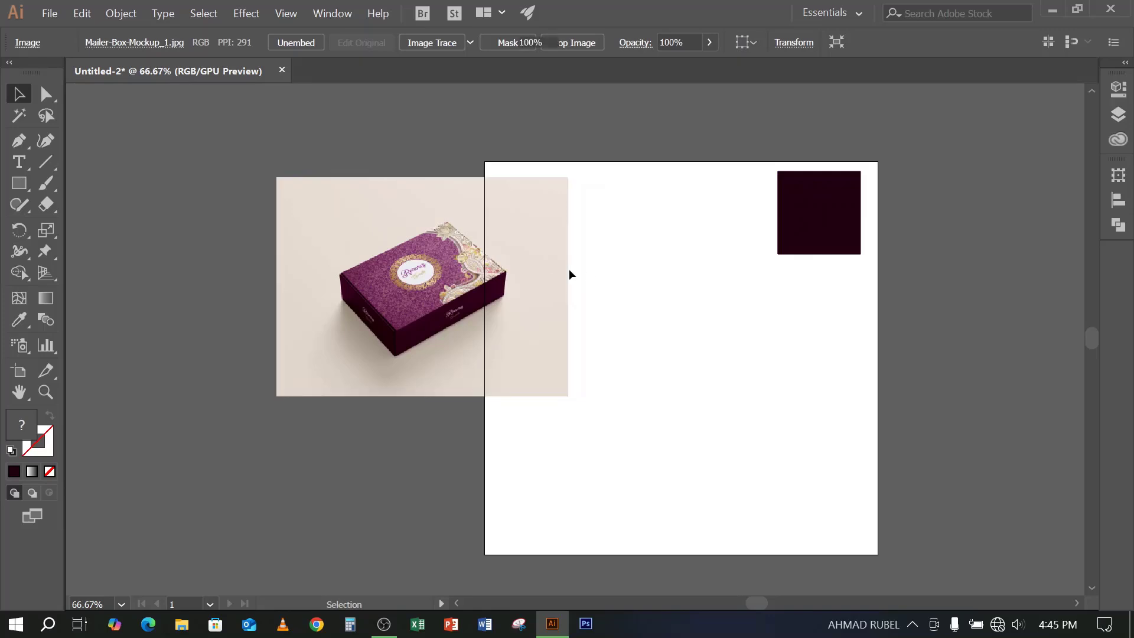
pyautogui.moveTo(532, 260); pyautogui.dragTo(439, 244)
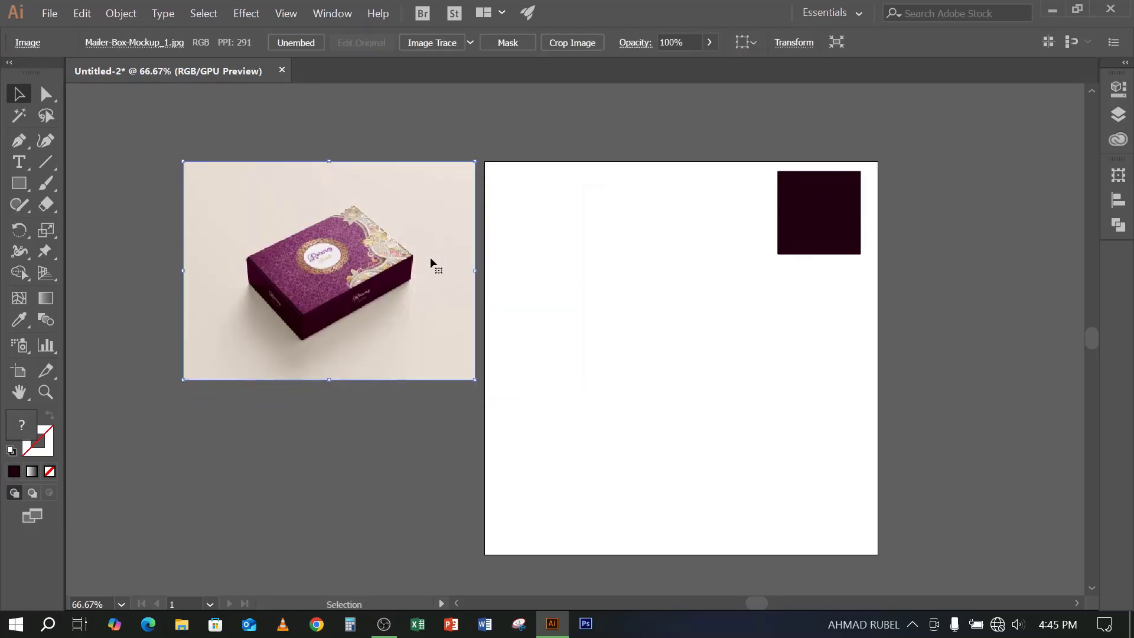
pyautogui.click(575, 276)
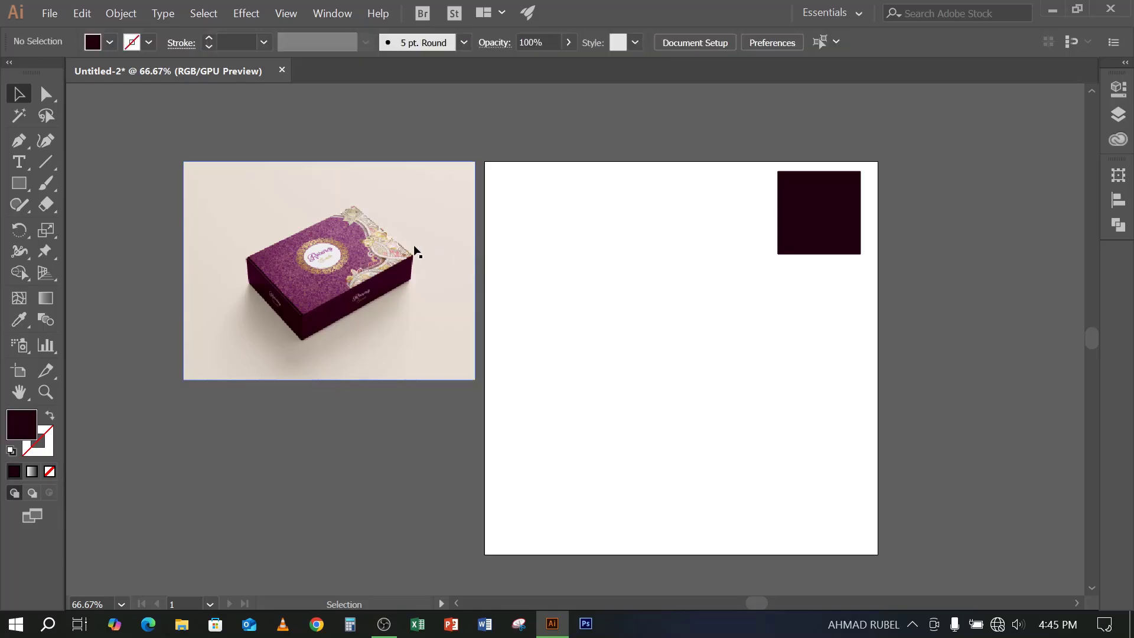
# Place a copy of the dark square above the box image and fill it with the yellow-to-red linear gradient preset
pyautogui.scroll(3, 809, 248)
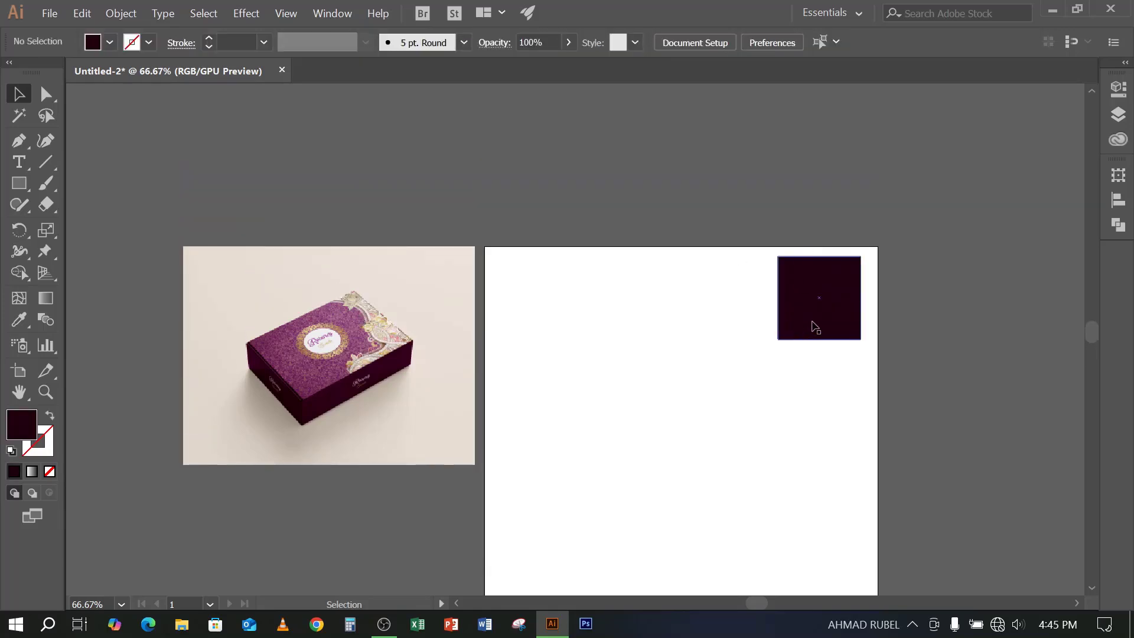
pyautogui.moveTo(805, 305); pyautogui.dragTo(396, 163)
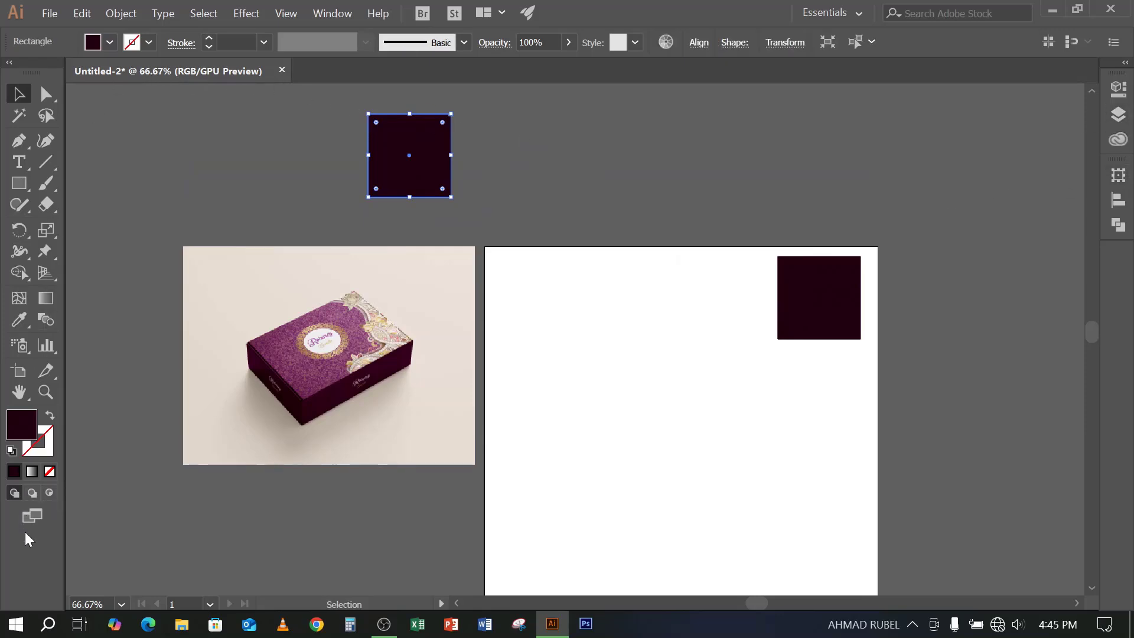
pyautogui.click(32, 471)
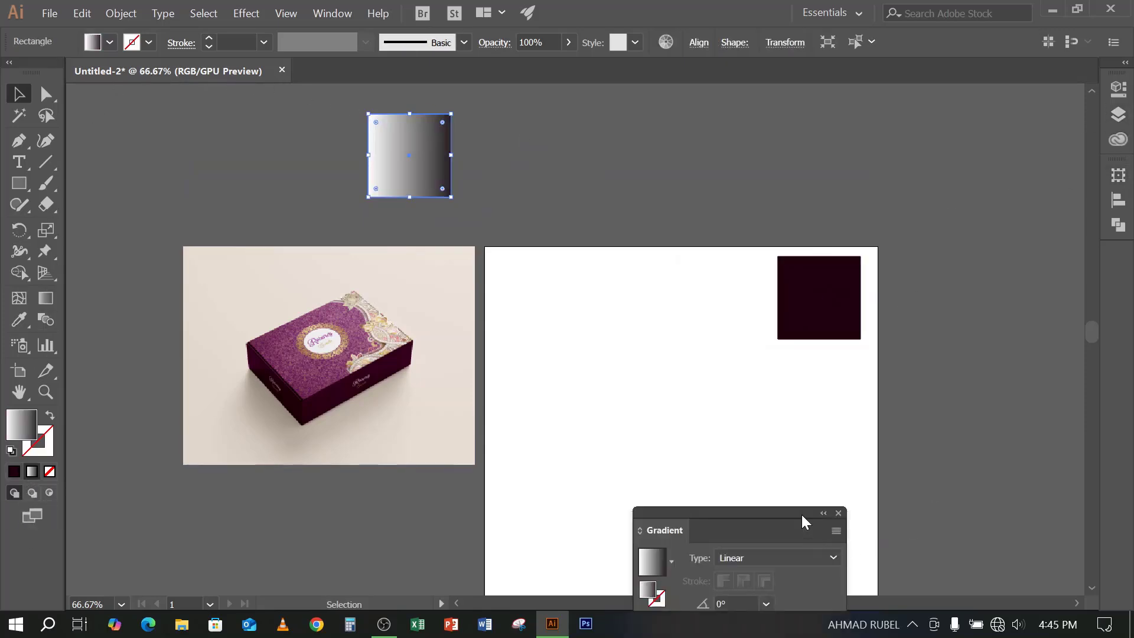
pyautogui.moveTo(802, 515); pyautogui.dragTo(1067, 118)
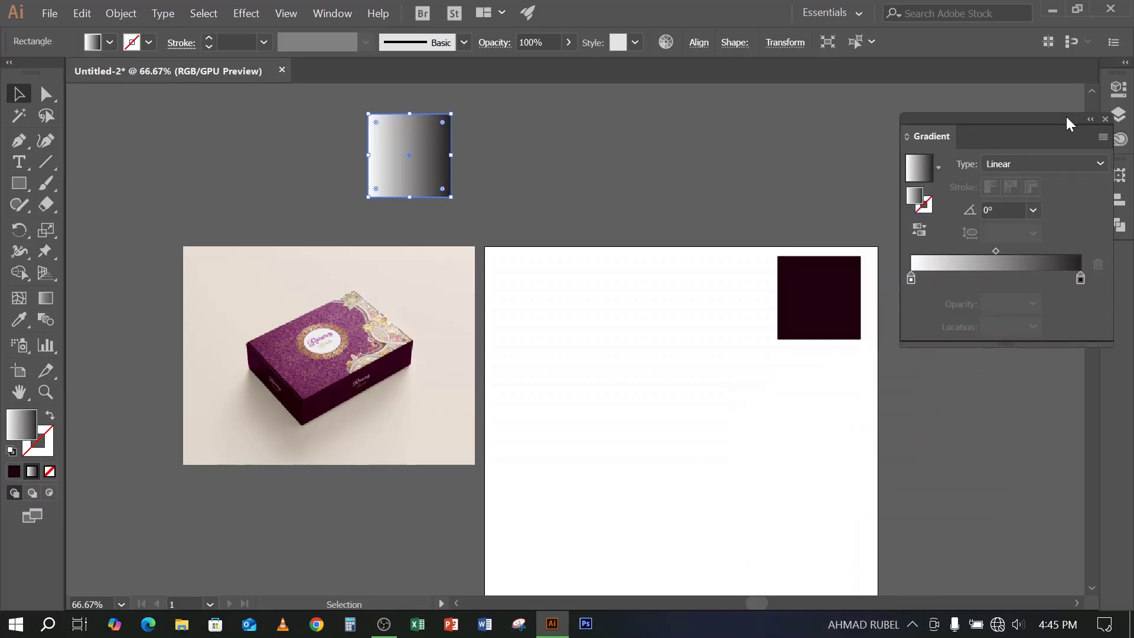
pyautogui.click(938, 168)
pyautogui.click(867, 227)
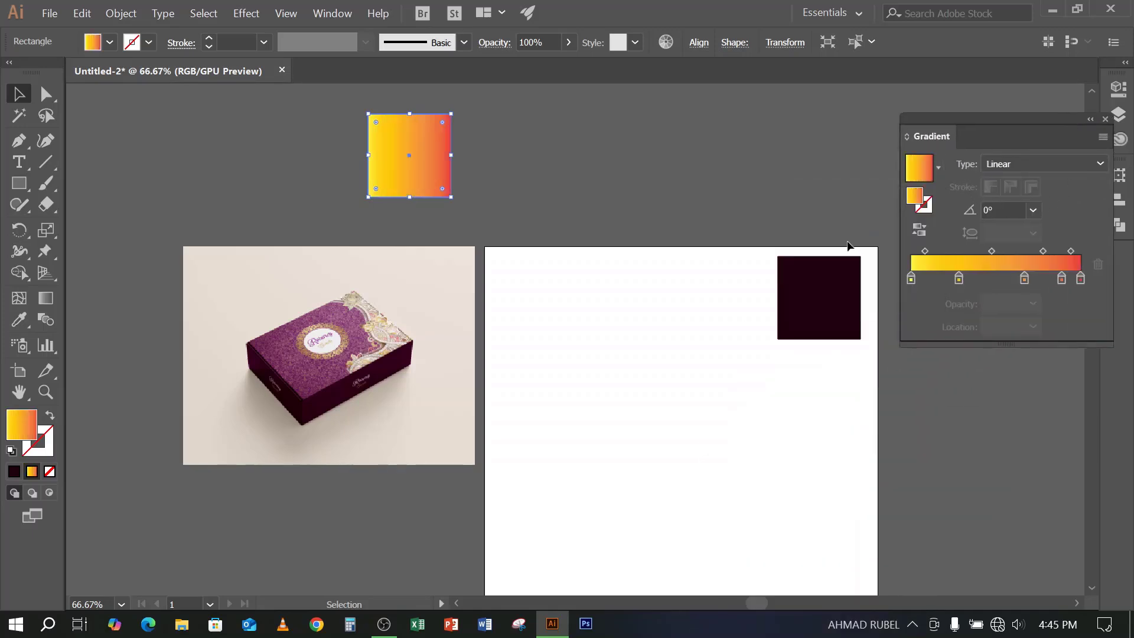
pyautogui.click(707, 163)
pyautogui.moveTo(428, 158); pyautogui.dragTo(402, 150)
pyautogui.click(73, 352)
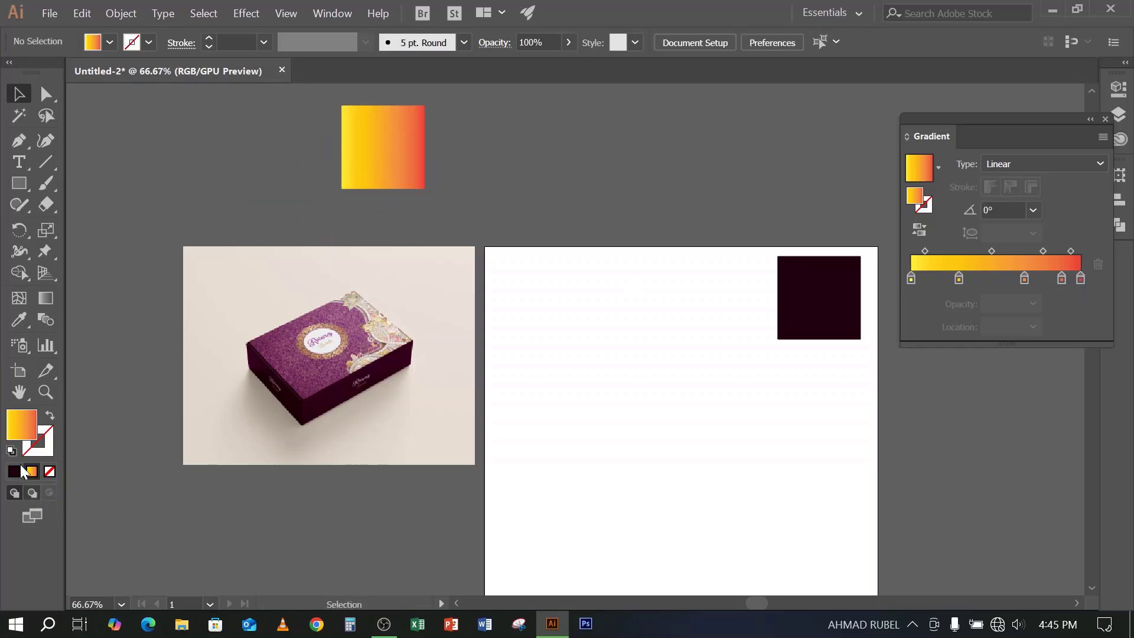
# Draw a black circle with the Ellipse tool on the artboard and shift it slightly up and left
pyautogui.click(111, 42)
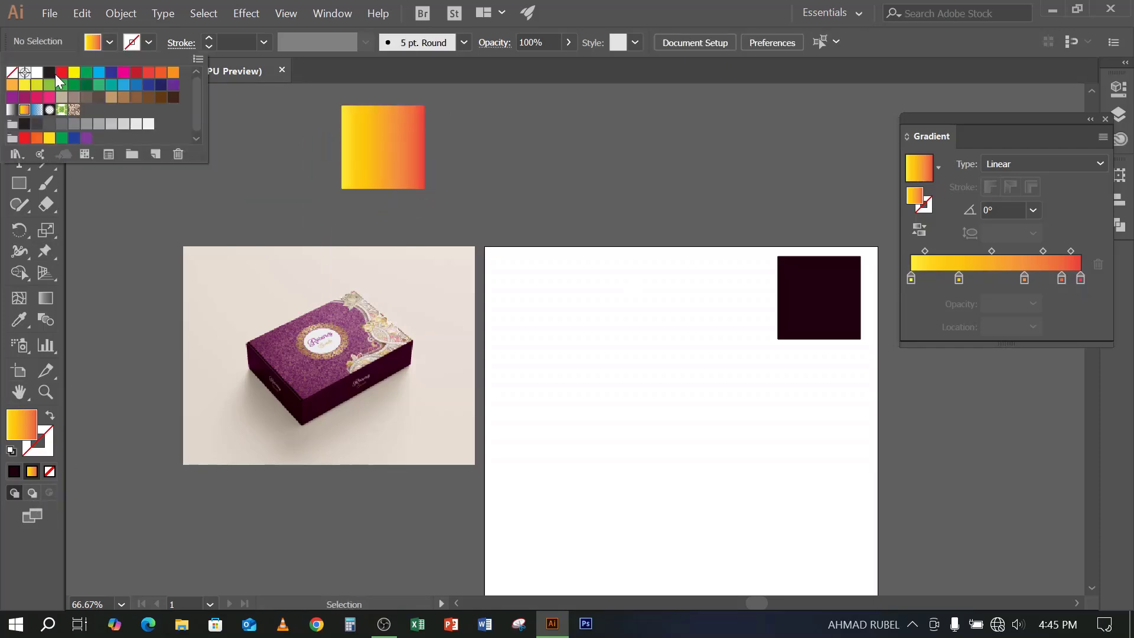
pyautogui.click(49, 72)
pyautogui.click(542, 18)
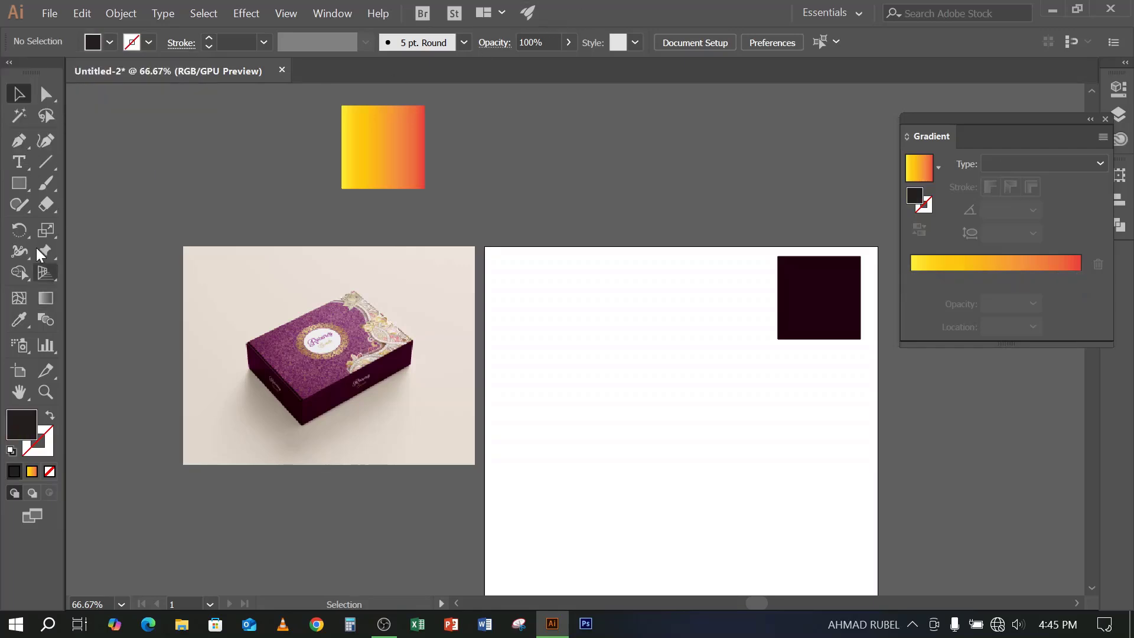
pyautogui.click(19, 185)
pyautogui.click(99, 226)
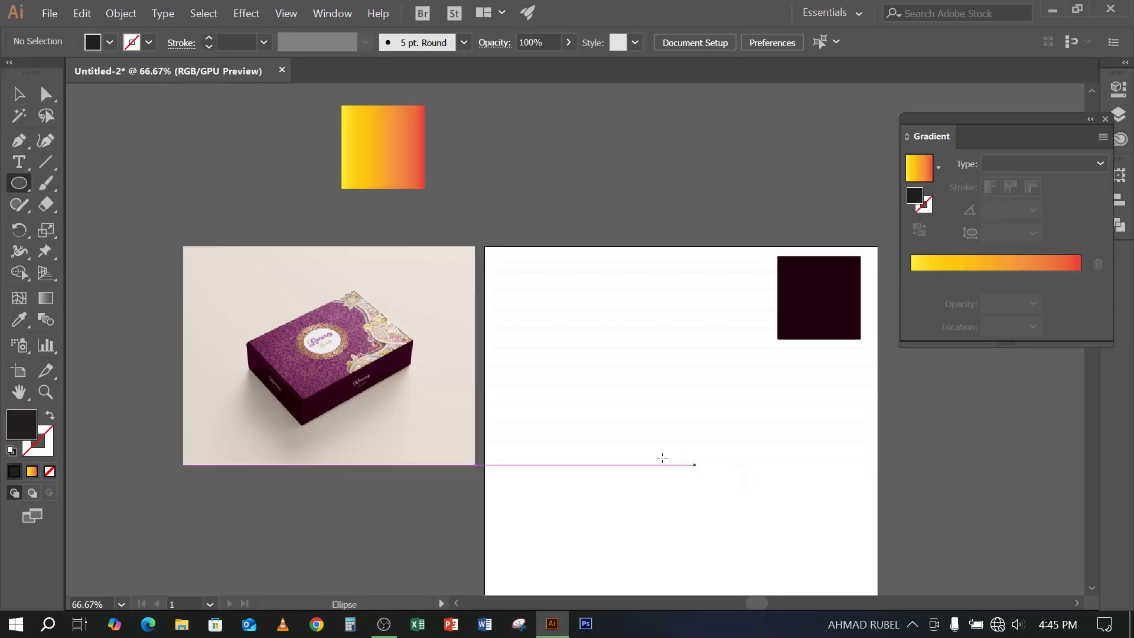
pyautogui.scroll(-1, 660, 458)
pyautogui.moveTo(602, 347); pyautogui.dragTo(771, 512)
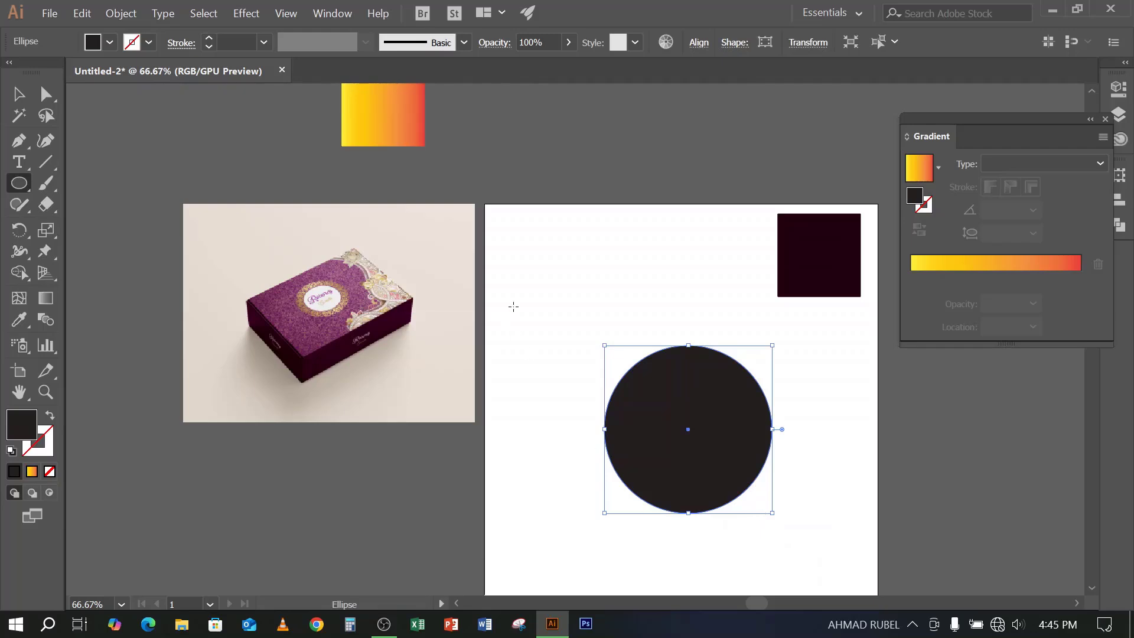
pyautogui.click(19, 94)
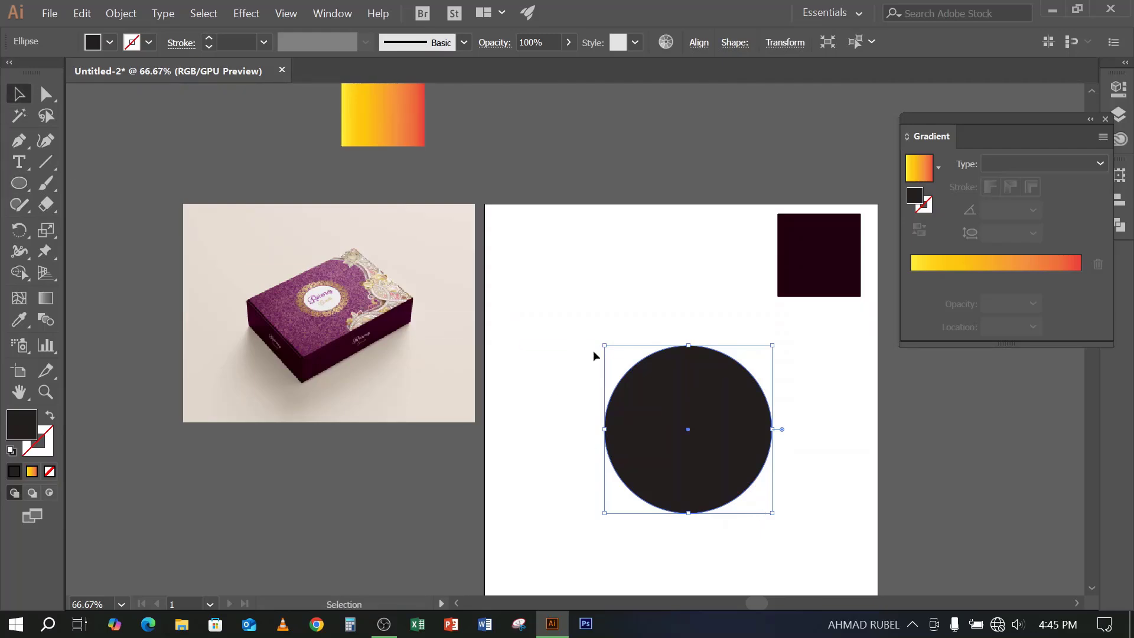
pyautogui.moveTo(711, 425); pyautogui.dragTo(662, 394)
pyautogui.scroll(1, 662, 394)
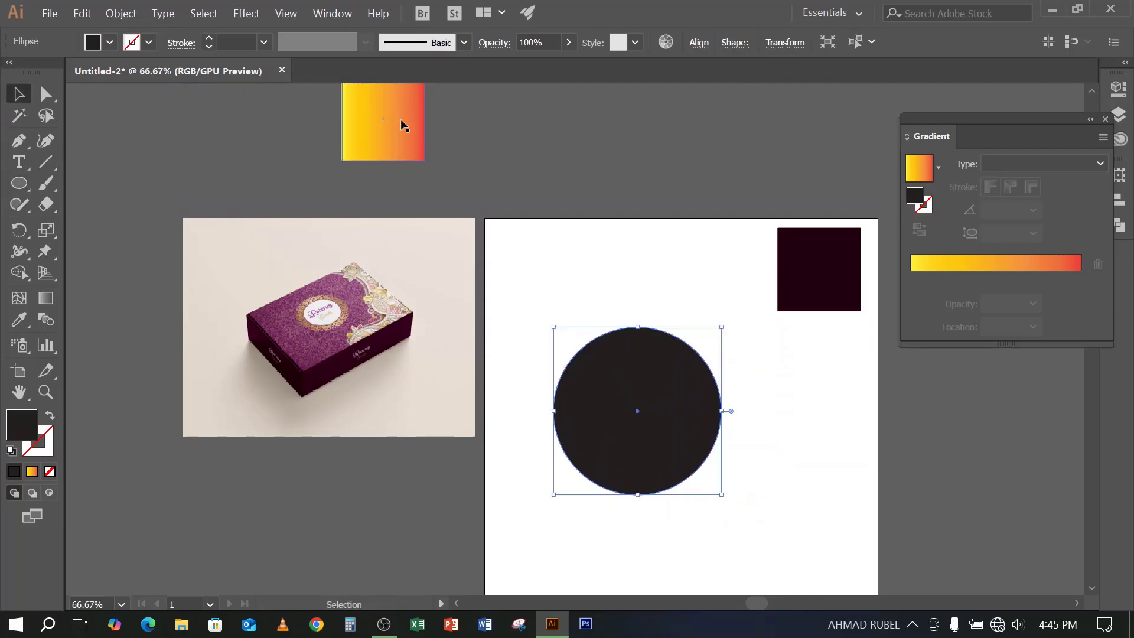
# Nudge the gradient square downward and copy its yellow-to-red gradient onto the black circle with the Eyedropper
pyautogui.moveTo(374, 117); pyautogui.dragTo(369, 150)
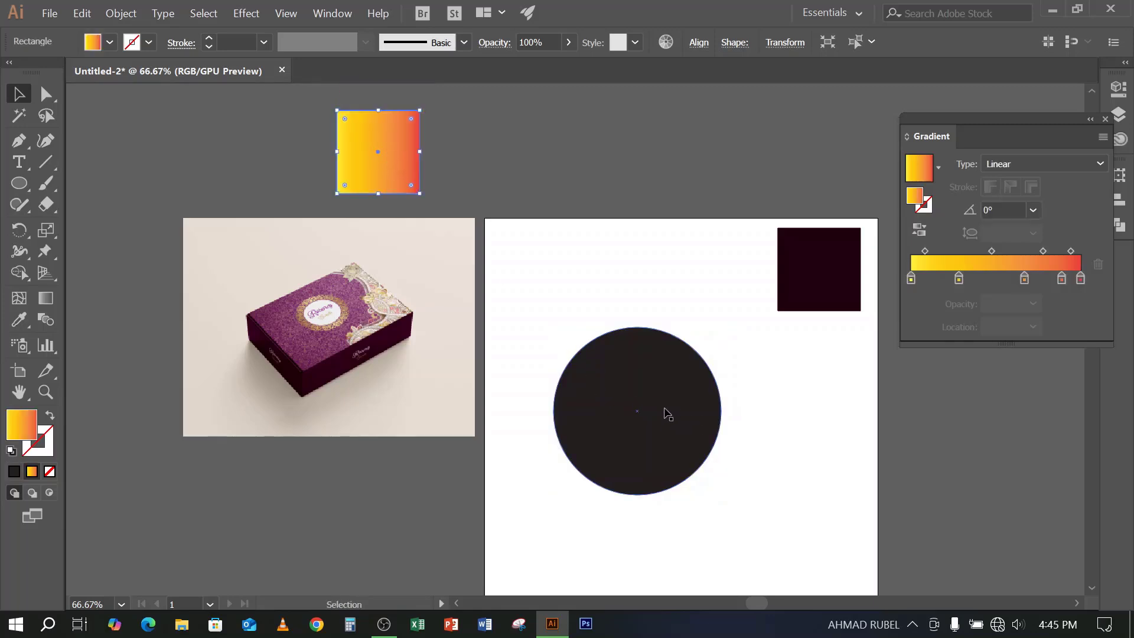
pyautogui.click(621, 395)
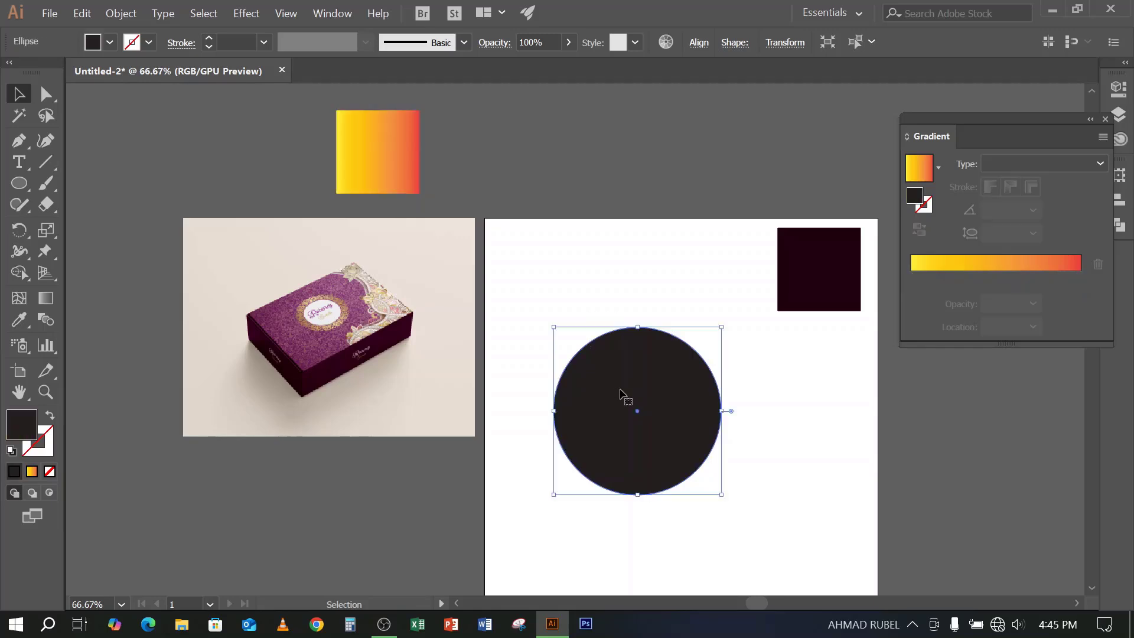
pyautogui.click(19, 320)
pyautogui.click(377, 141)
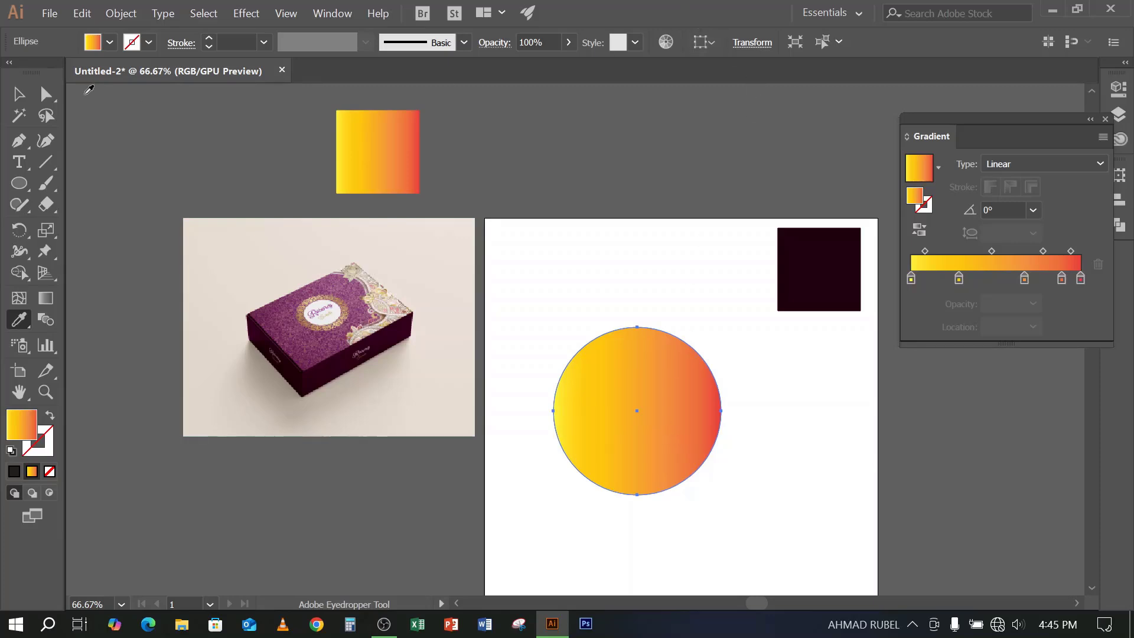
pyautogui.click(18, 94)
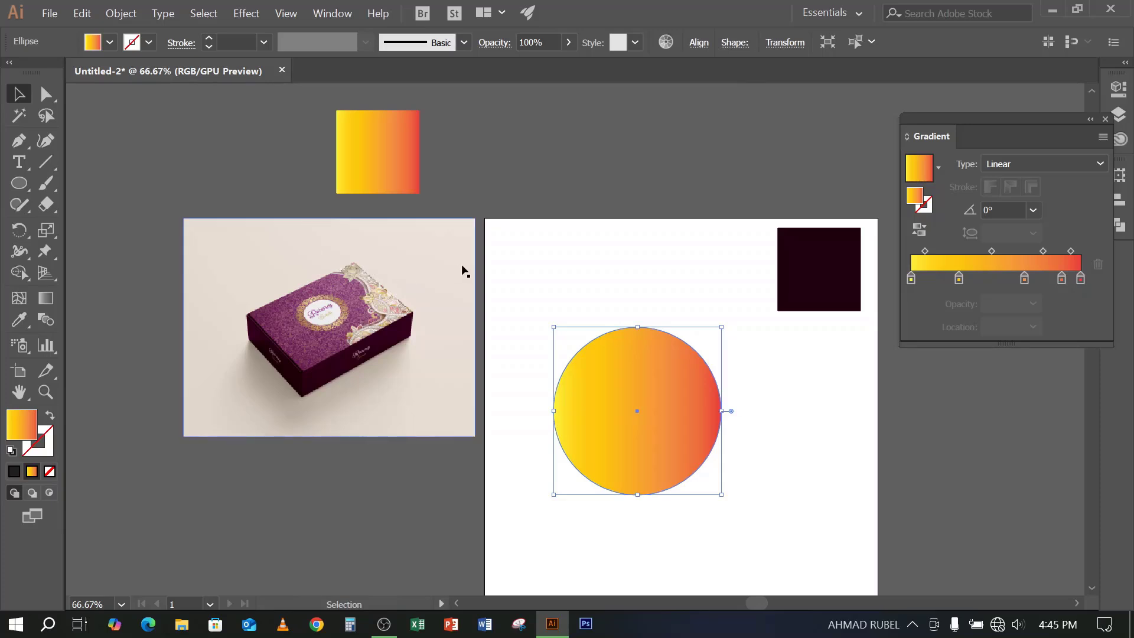
pyautogui.click(542, 204)
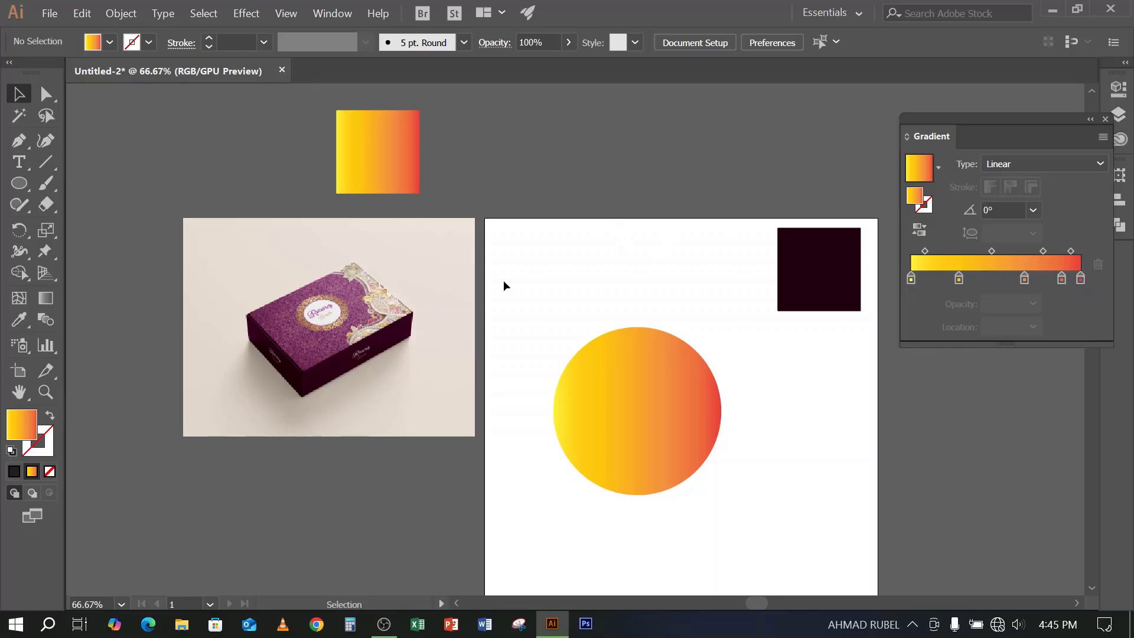
pyautogui.click(434, 287)
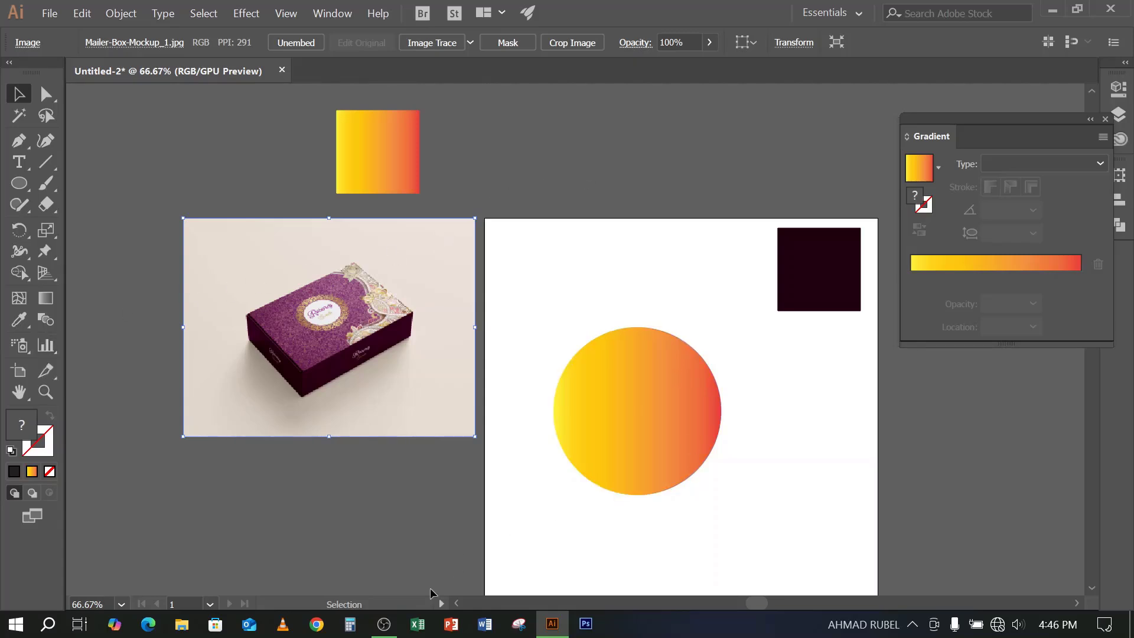
pyautogui.click(384, 626)
pyautogui.click(384, 626)
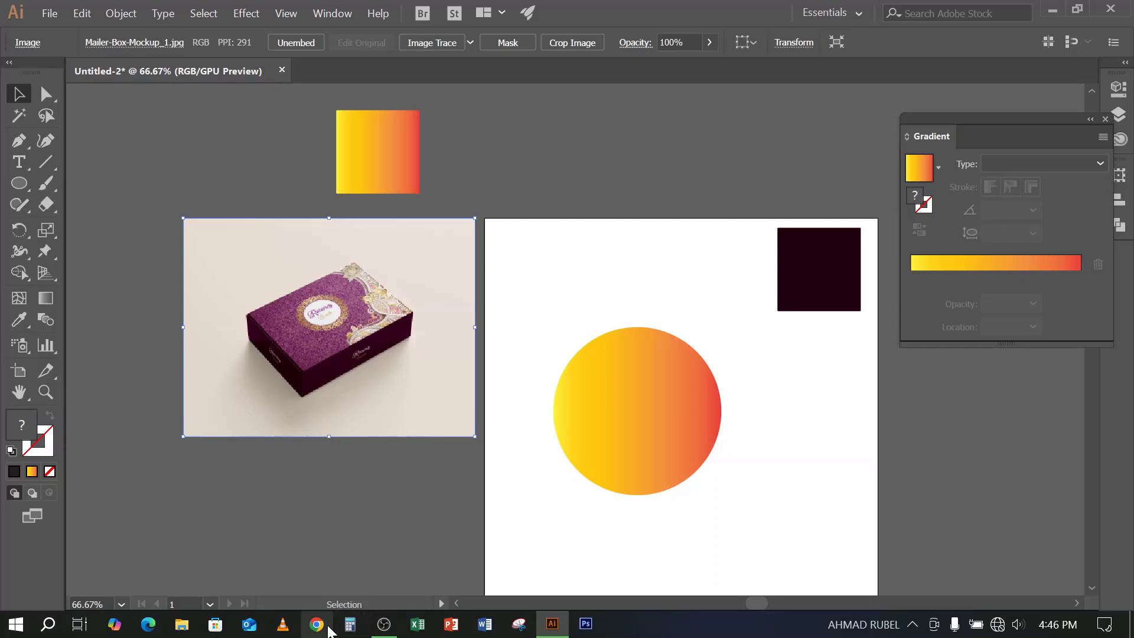
# Set the alignment reference for the gradient circle to Align to Artboard
pyautogui.click(674, 427)
pyautogui.click(697, 43)
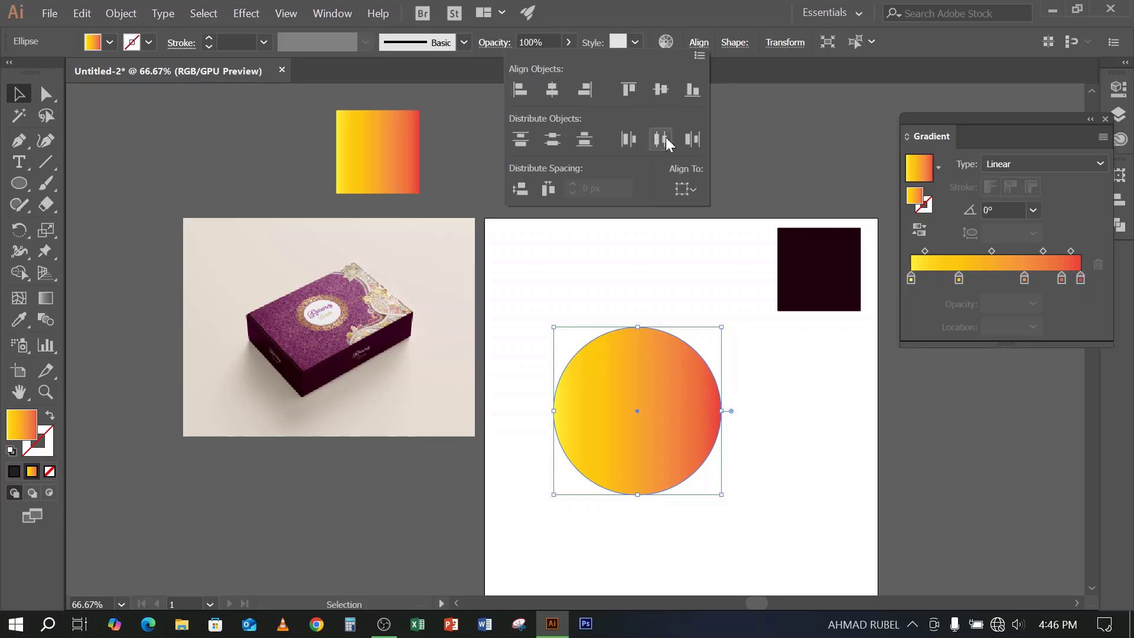
pyautogui.click(688, 187)
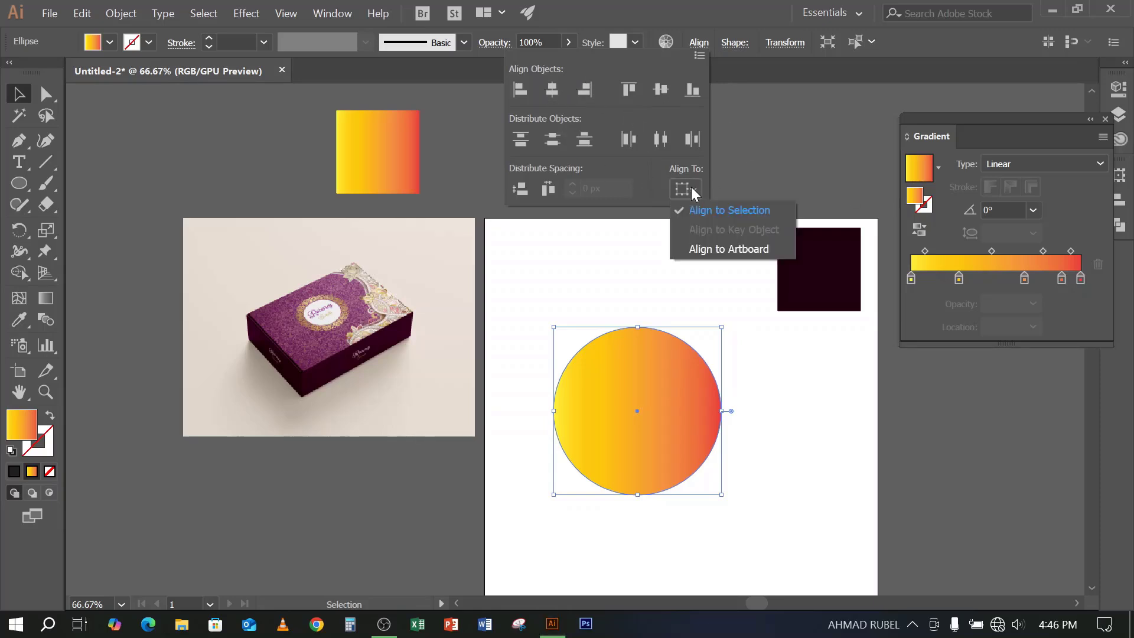
pyautogui.click(704, 246)
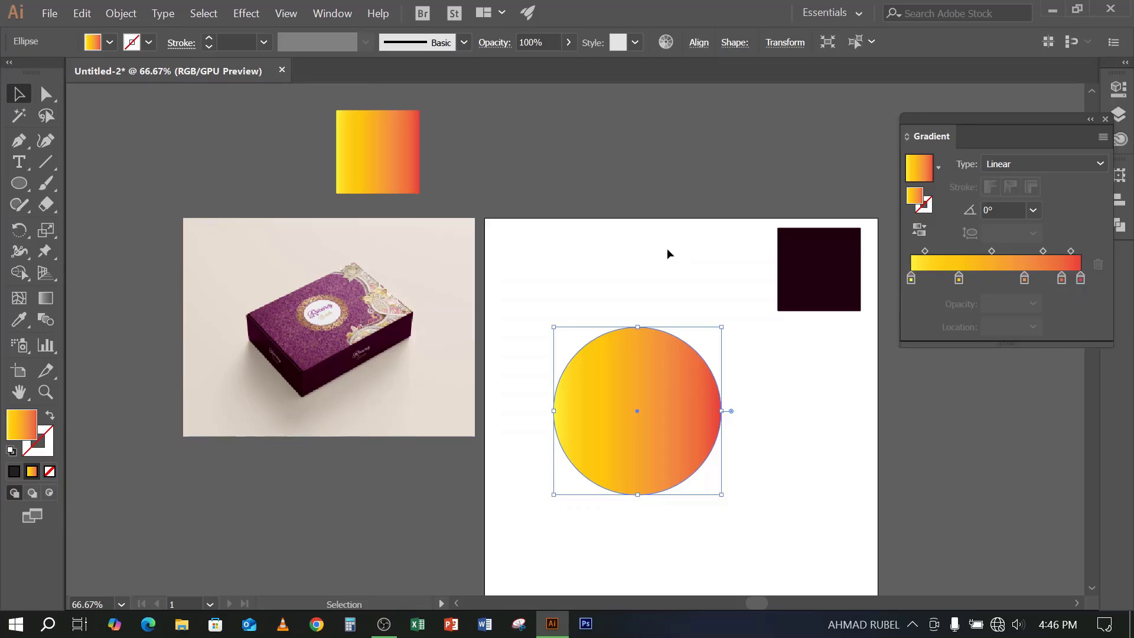
pyautogui.click(644, 258)
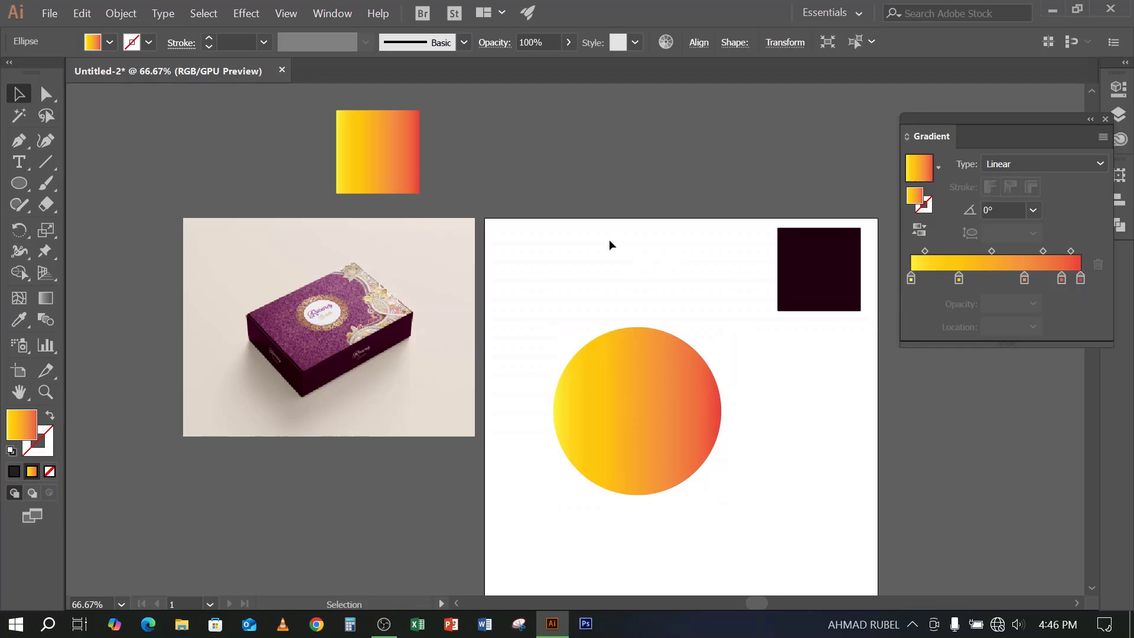
# Centre the gradient circle horizontally and vertically on the artboard
pyautogui.click(640, 388)
pyautogui.click(659, 290)
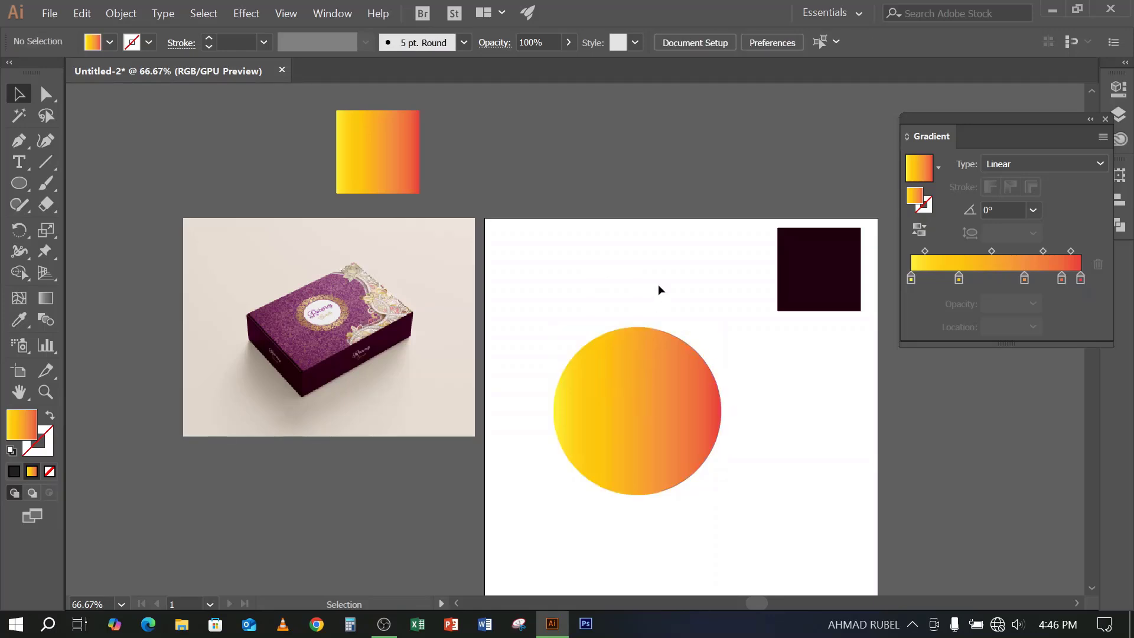
pyautogui.moveTo(618, 284); pyautogui.dragTo(671, 392)
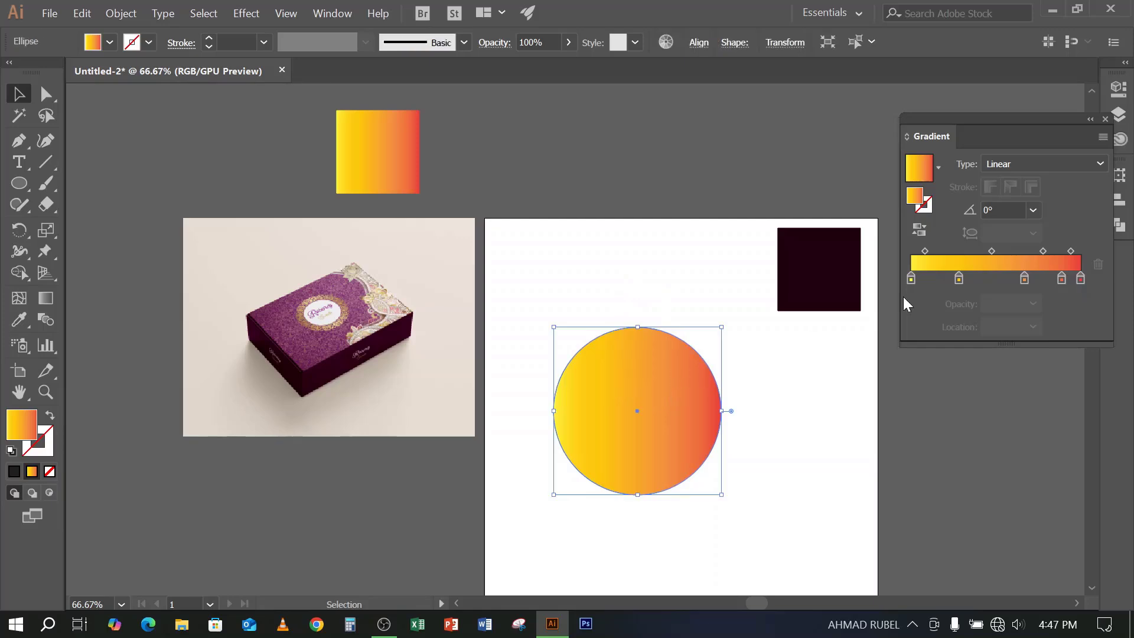
pyautogui.click(699, 42)
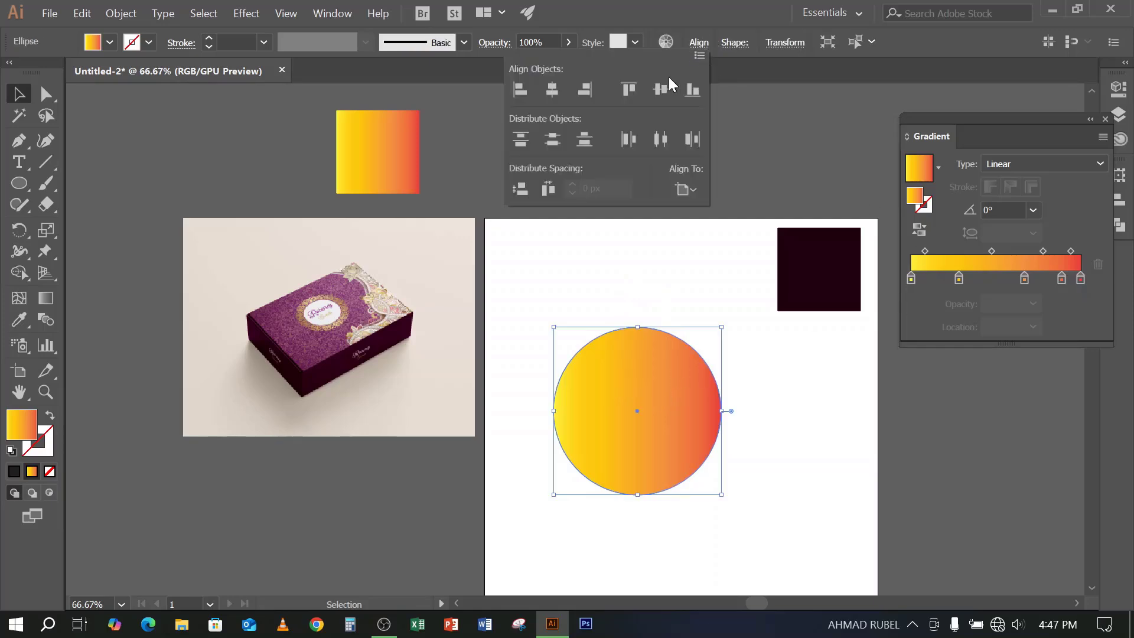
pyautogui.click(549, 90)
pyautogui.click(660, 89)
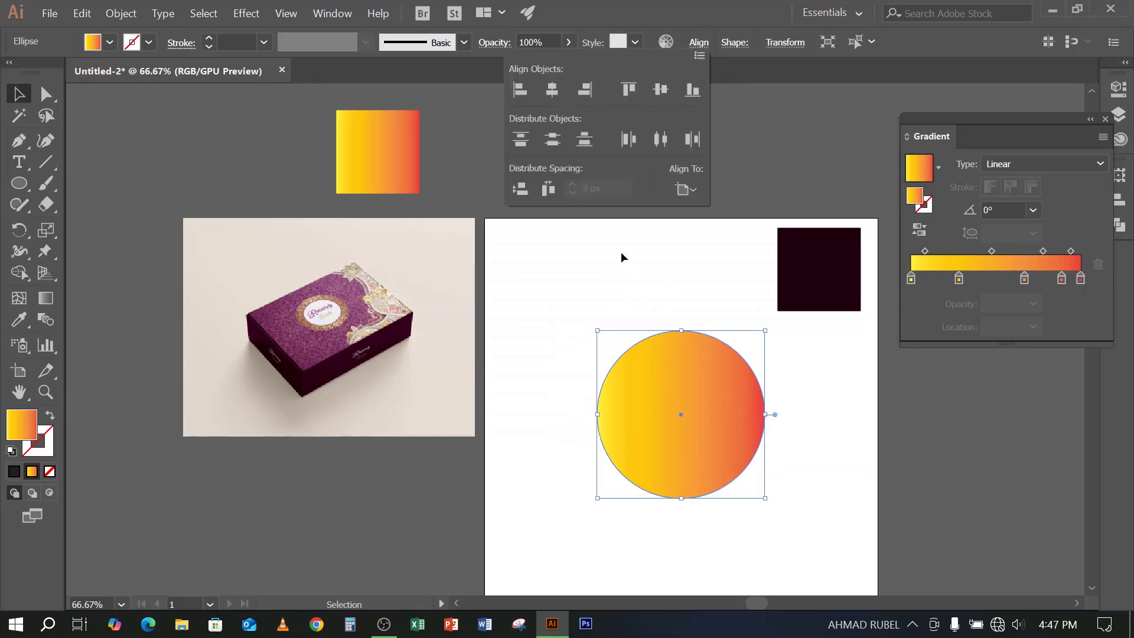
pyautogui.click(644, 287)
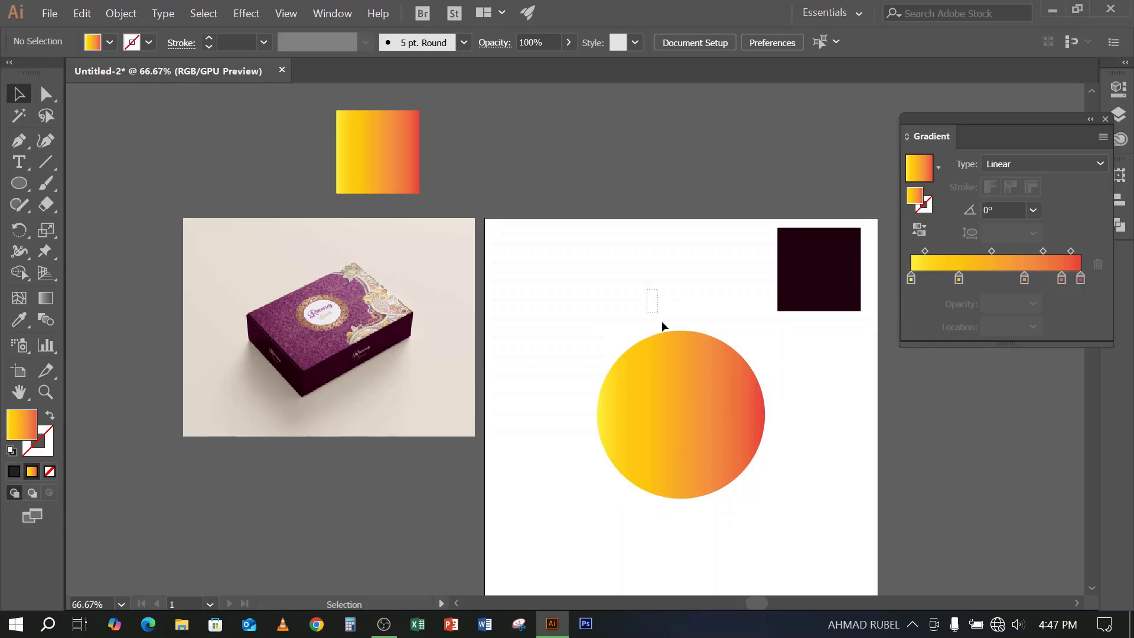
# Change the gradient type of the centred circle to Radial
pyautogui.click(678, 385)
pyautogui.click(660, 291)
pyautogui.click(683, 381)
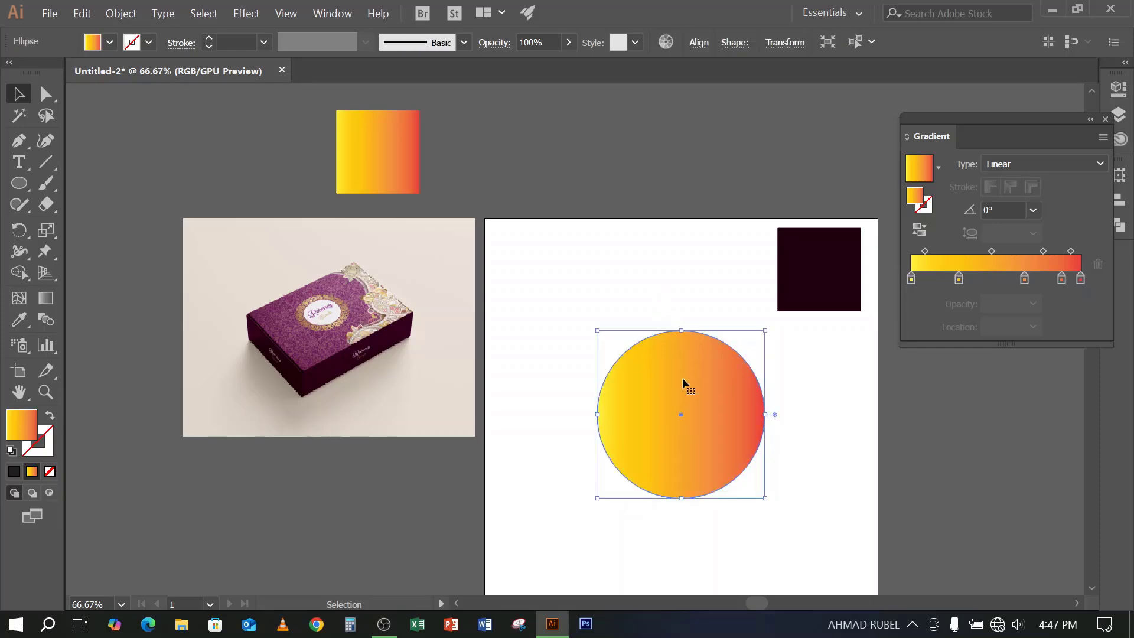
pyautogui.click(1020, 164)
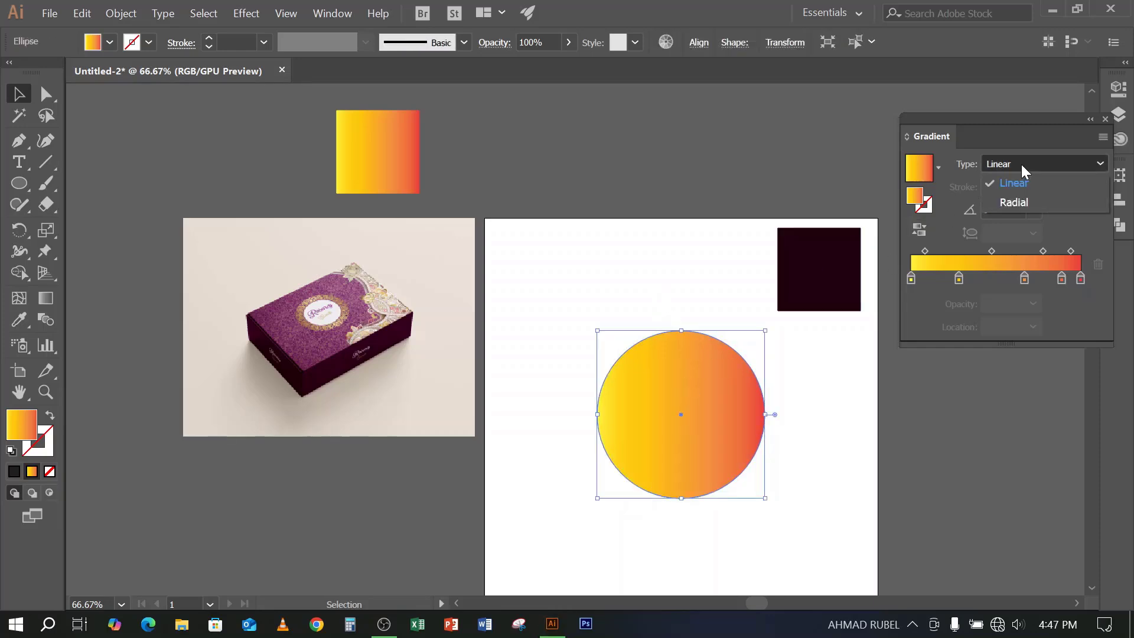
pyautogui.click(1020, 202)
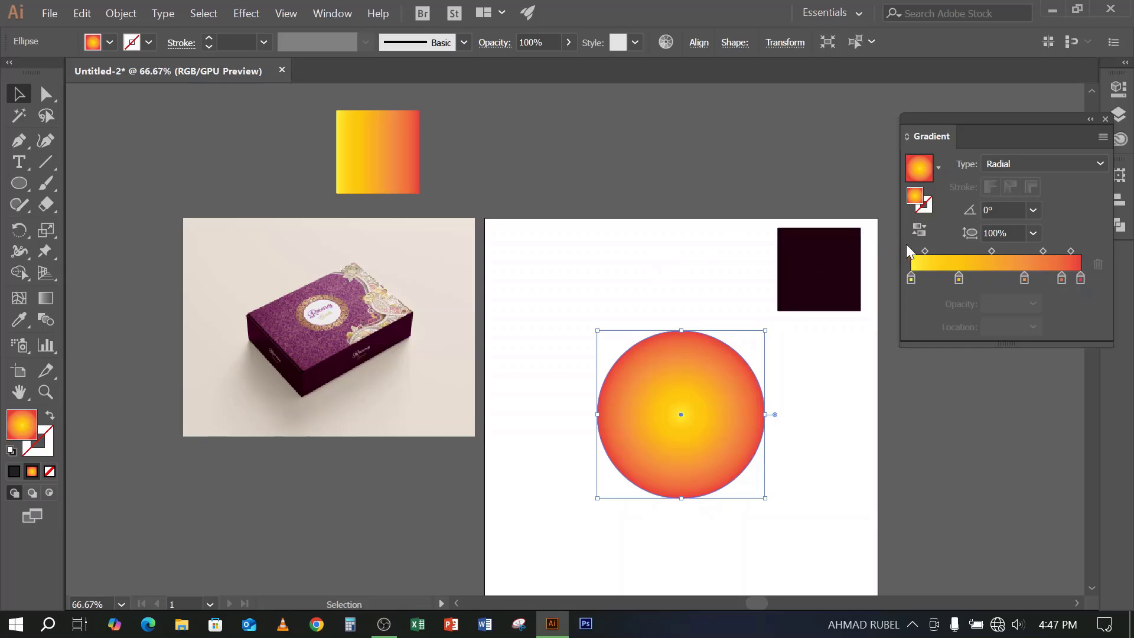
# Reverse the circle's radial gradient and switch it back to its original direction
pyautogui.click(919, 231)
pyautogui.click(919, 230)
pyautogui.click(621, 264)
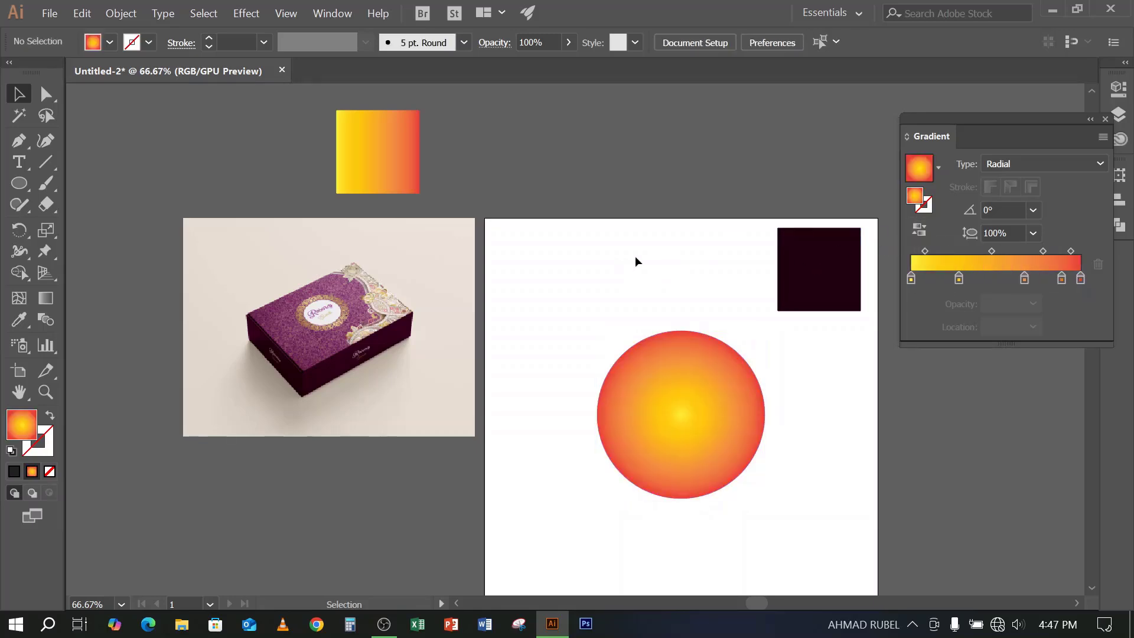
pyautogui.click(383, 625)
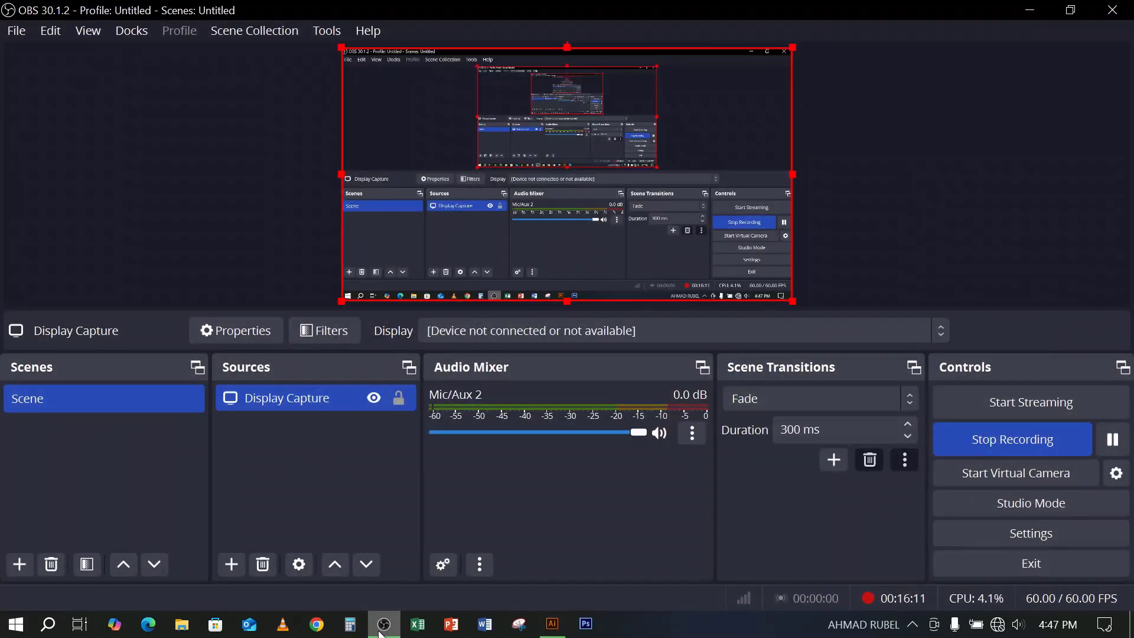
pyautogui.click(381, 631)
# Adjust the circle's radial gradient, moving a midpoint to 65.6%, the second yellow stop to 15.1% and the orange stop closer to the yellow
pyautogui.click(677, 416)
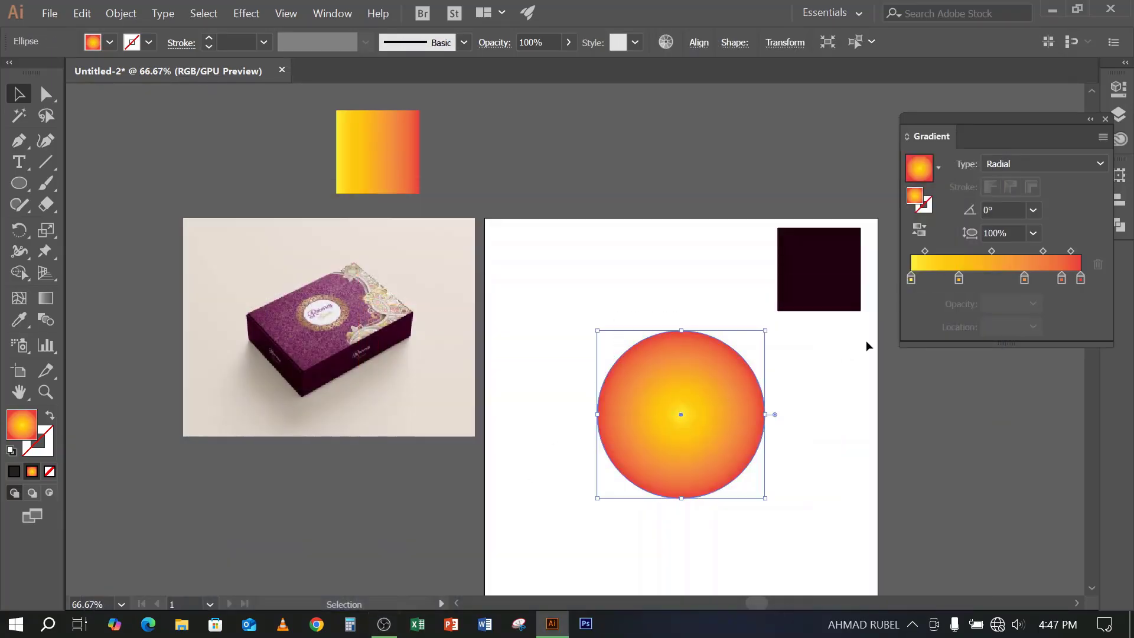
pyautogui.moveTo(1044, 250); pyautogui.dragTo(1050, 250)
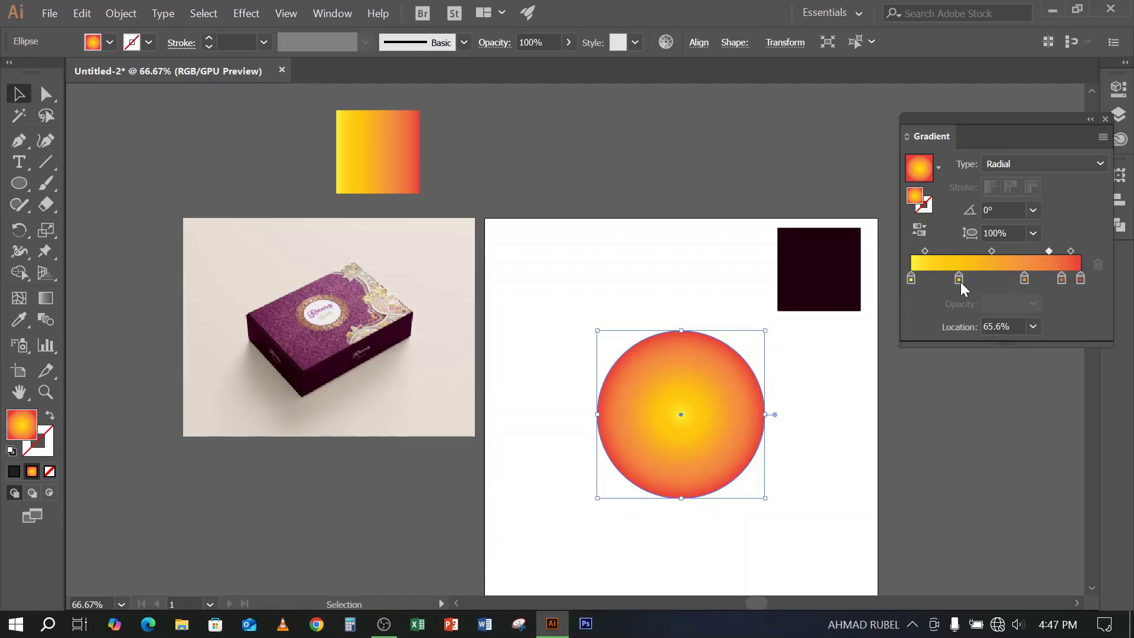
pyautogui.moveTo(960, 281); pyautogui.dragTo(948, 279)
pyautogui.moveTo(1023, 278); pyautogui.dragTo(937, 282)
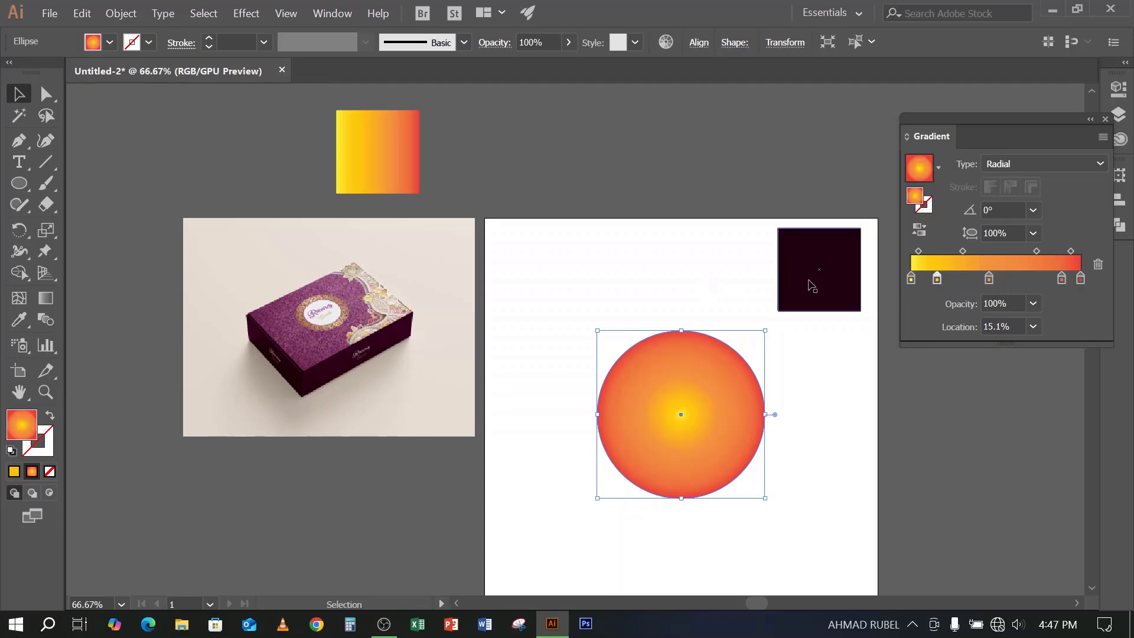
pyautogui.click(652, 223)
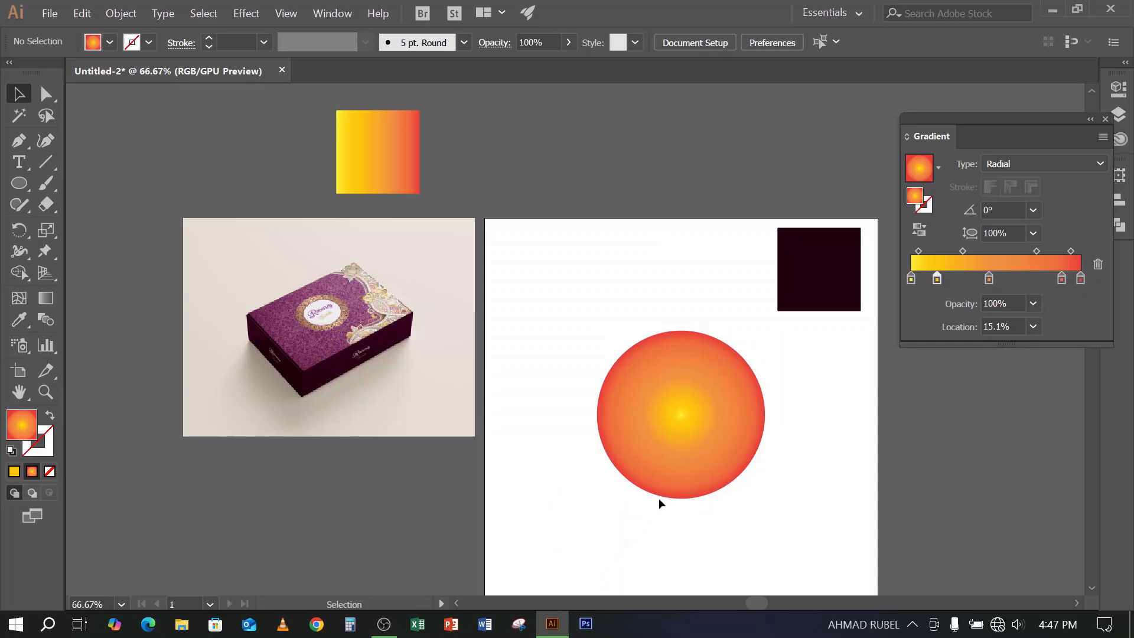
pyautogui.click(682, 414)
pyautogui.click(577, 280)
# Align the dark square to the right and top edges of the artboard
pyautogui.click(808, 285)
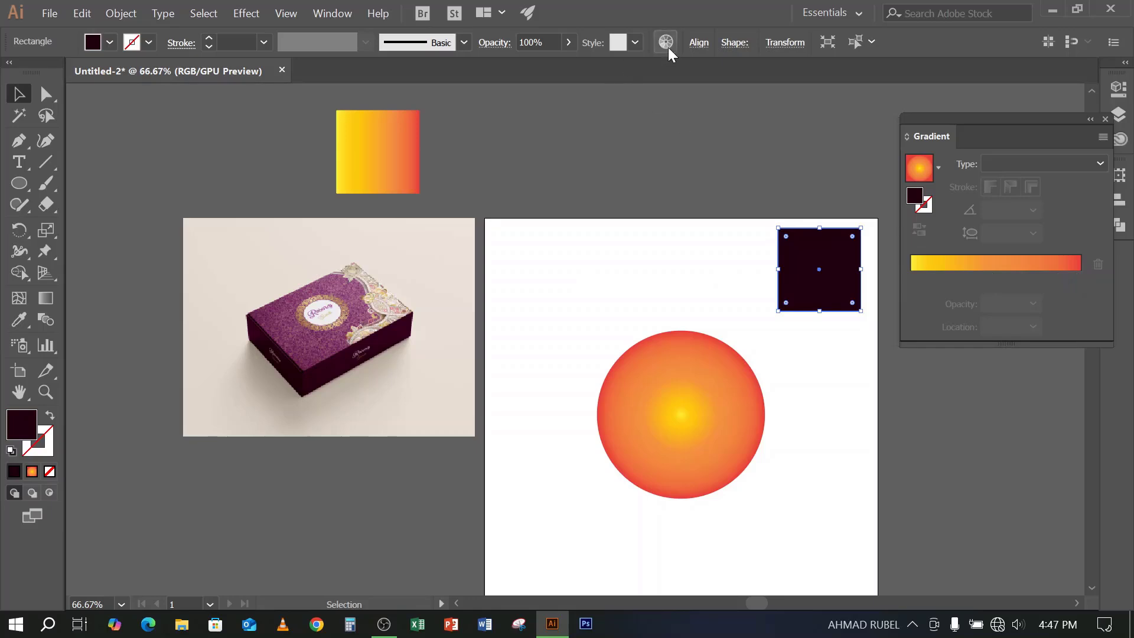
pyautogui.click(699, 42)
pyautogui.click(584, 90)
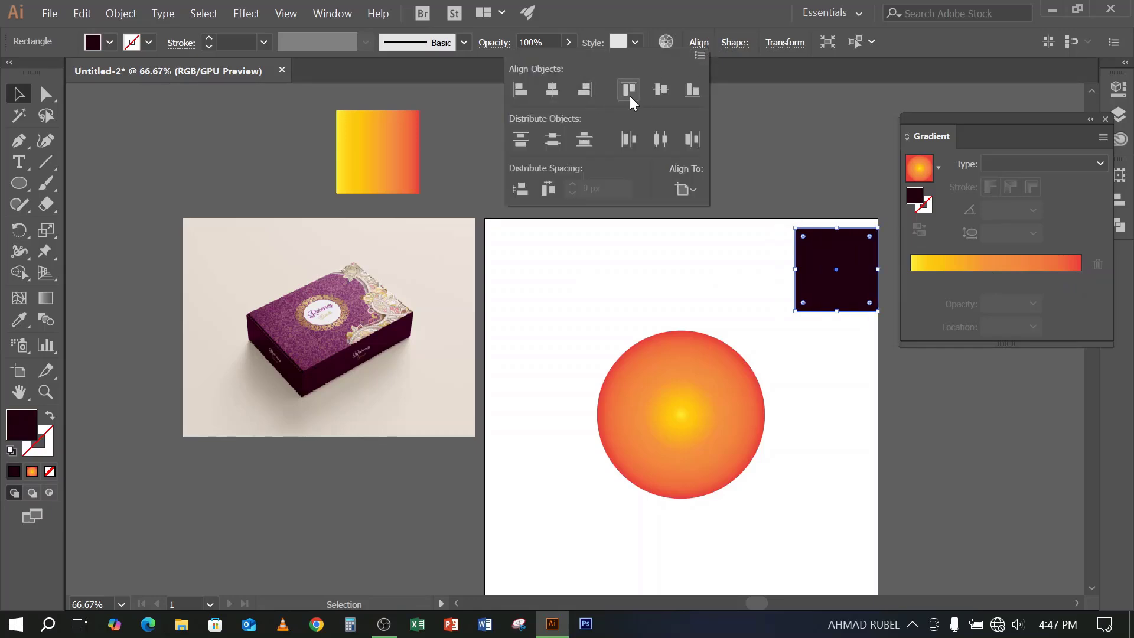
pyautogui.click(629, 90)
pyautogui.click(805, 180)
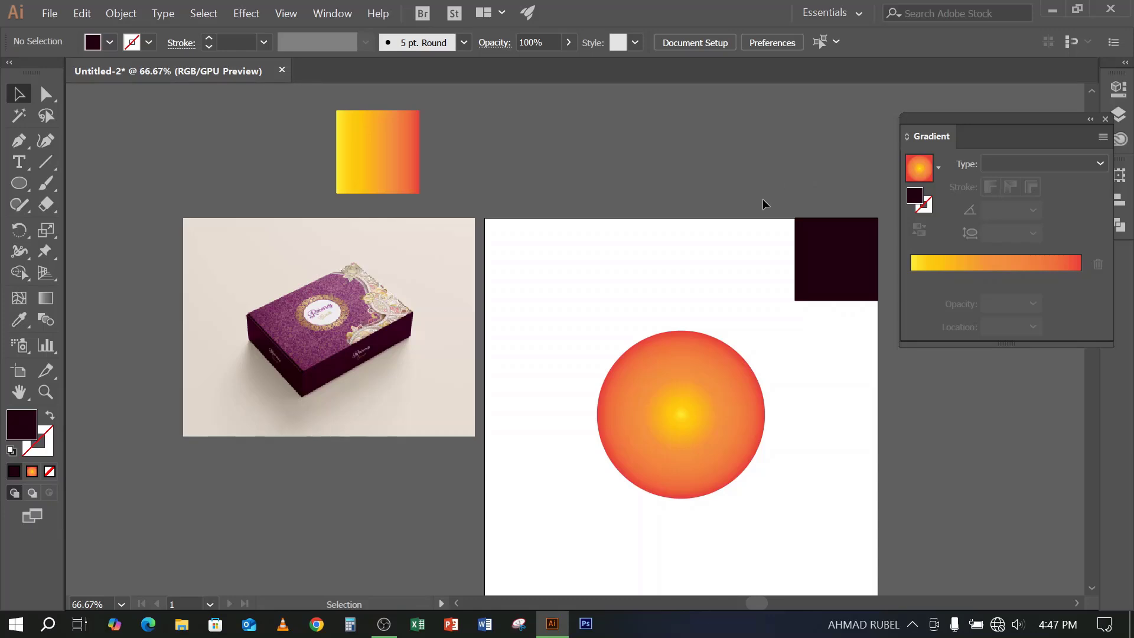
# Practise selecting the dark square with a marquee and selecting the mockup image, clearing the selection in between
pyautogui.moveTo(767, 201); pyautogui.dragTo(810, 248)
pyautogui.moveTo(811, 252); pyautogui.dragTo(811, 250)
pyautogui.click(745, 201)
pyautogui.moveTo(747, 236); pyautogui.dragTo(822, 309)
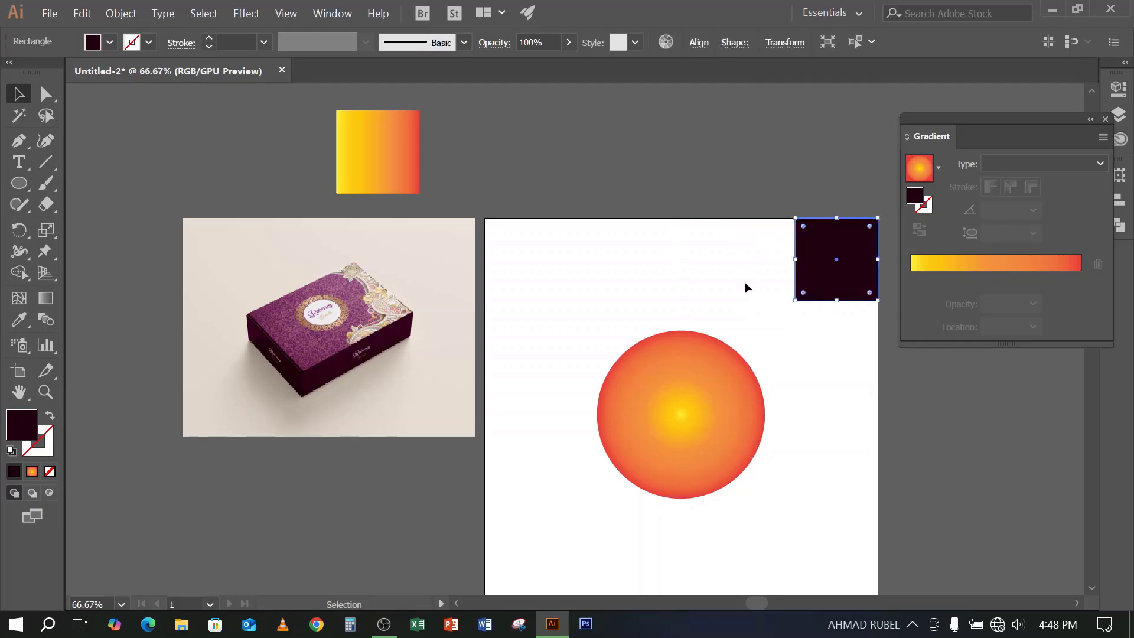
pyautogui.click(567, 307)
pyautogui.click(405, 382)
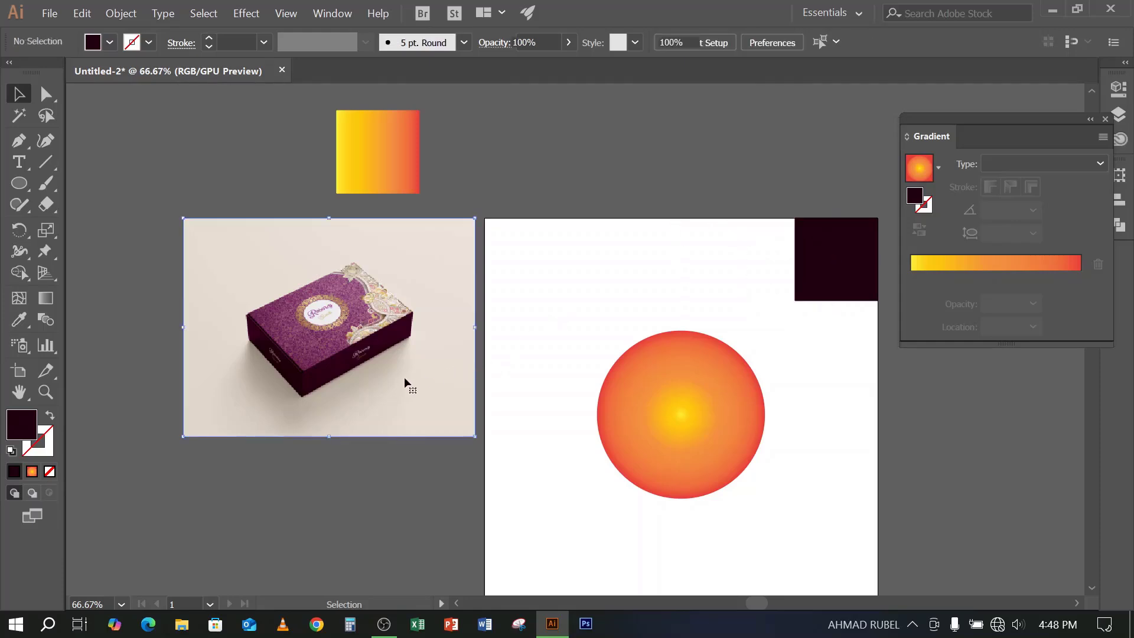
pyautogui.click(561, 240)
pyautogui.click(385, 278)
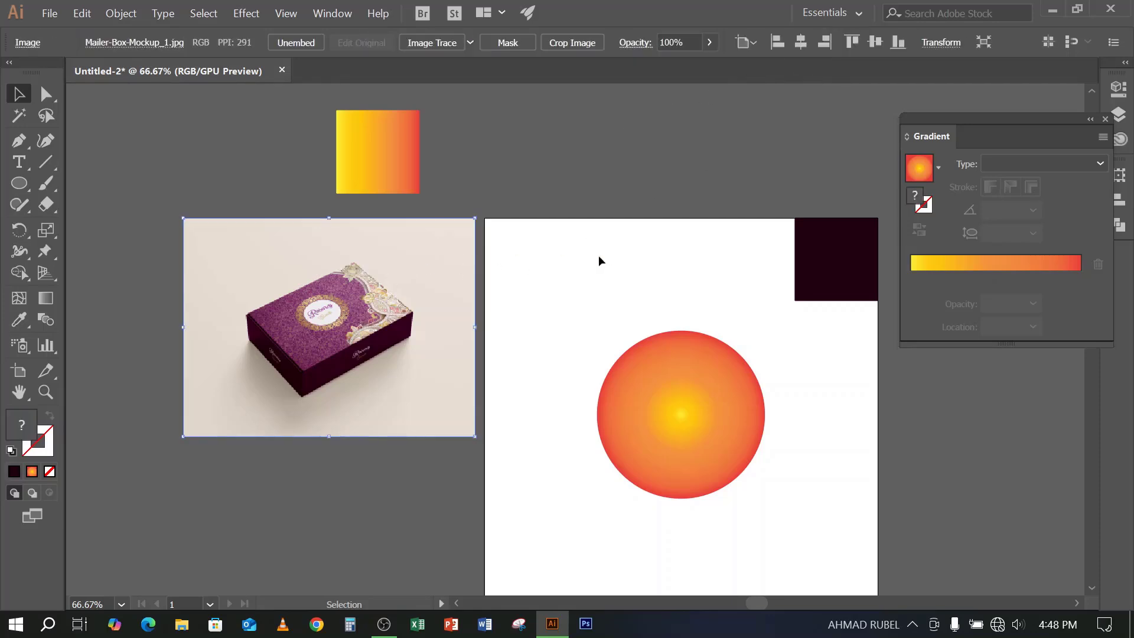
# Select all shapes and the mockup image with one marquee and delete them
pyautogui.moveTo(313, 171); pyautogui.dragTo(809, 484)
pyautogui.click(810, 485)
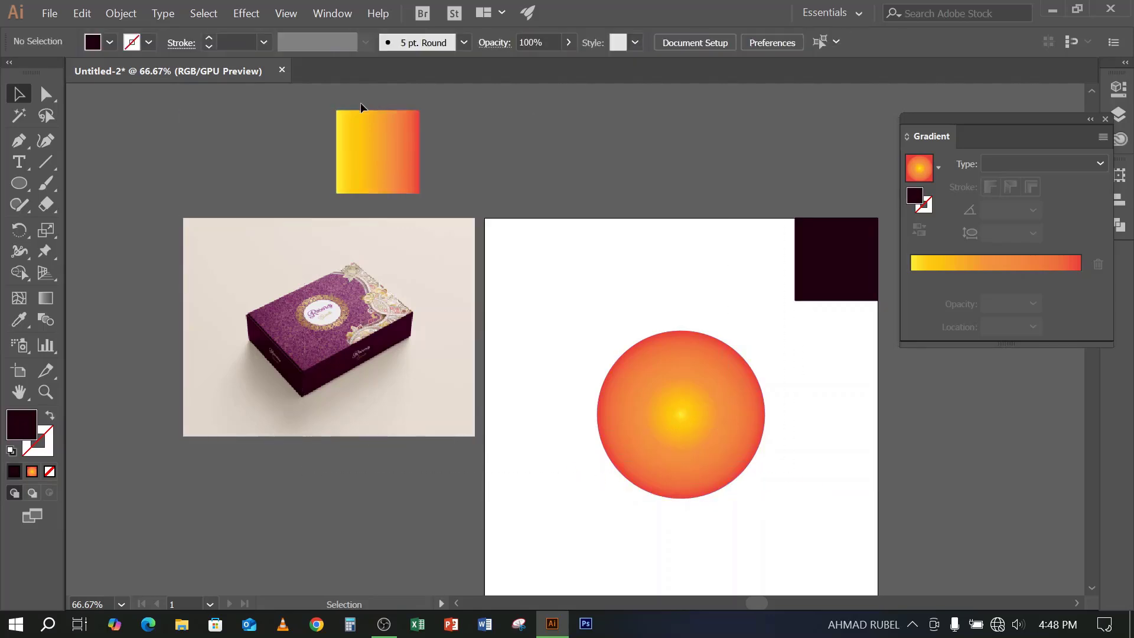
pyautogui.moveTo(284, 137); pyautogui.dragTo(848, 431)
pyautogui.press('Delete')
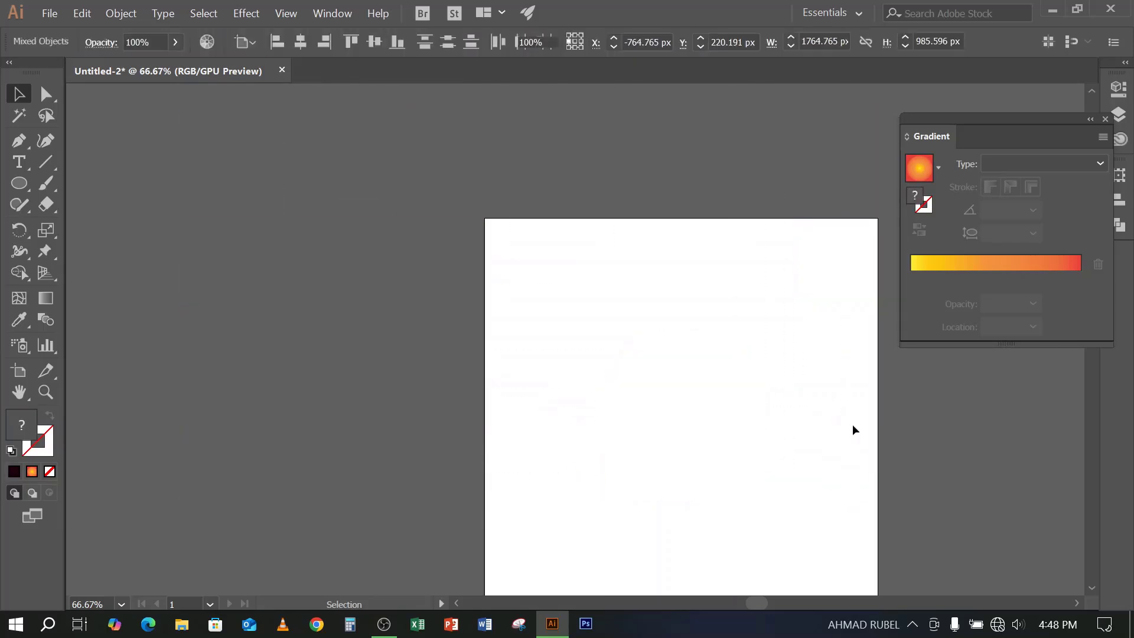
# Open the covid19-19-stay-home-instagram-post-banner-design-vector-30564163 image from the Downloads folder and examine its red and teal banner layouts closely
pyautogui.click(183, 622)
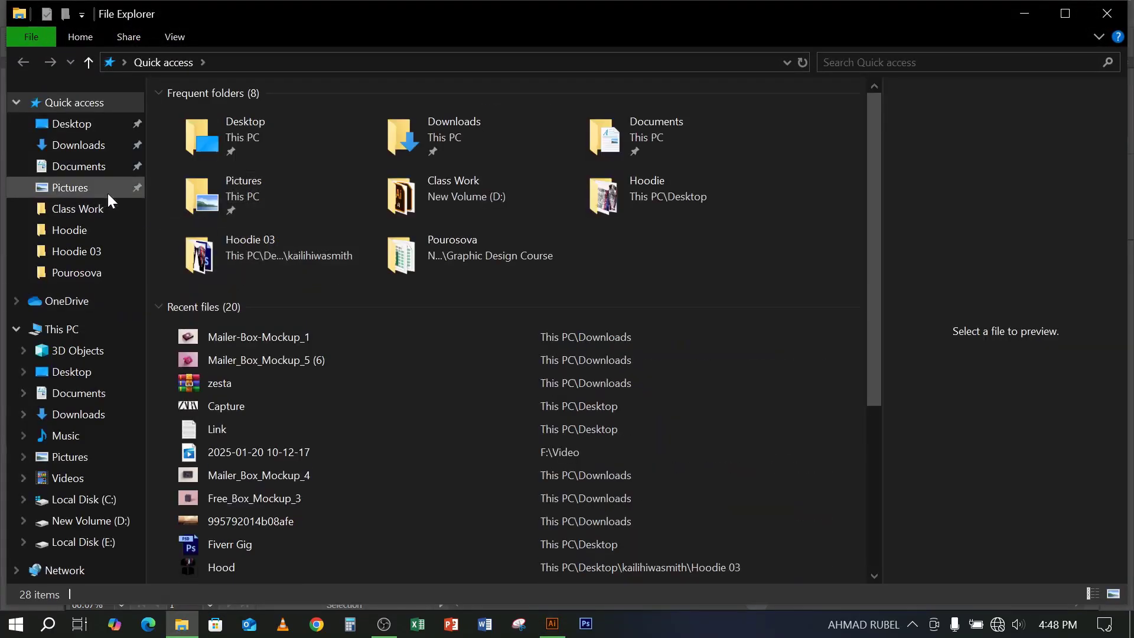
pyautogui.click(95, 155)
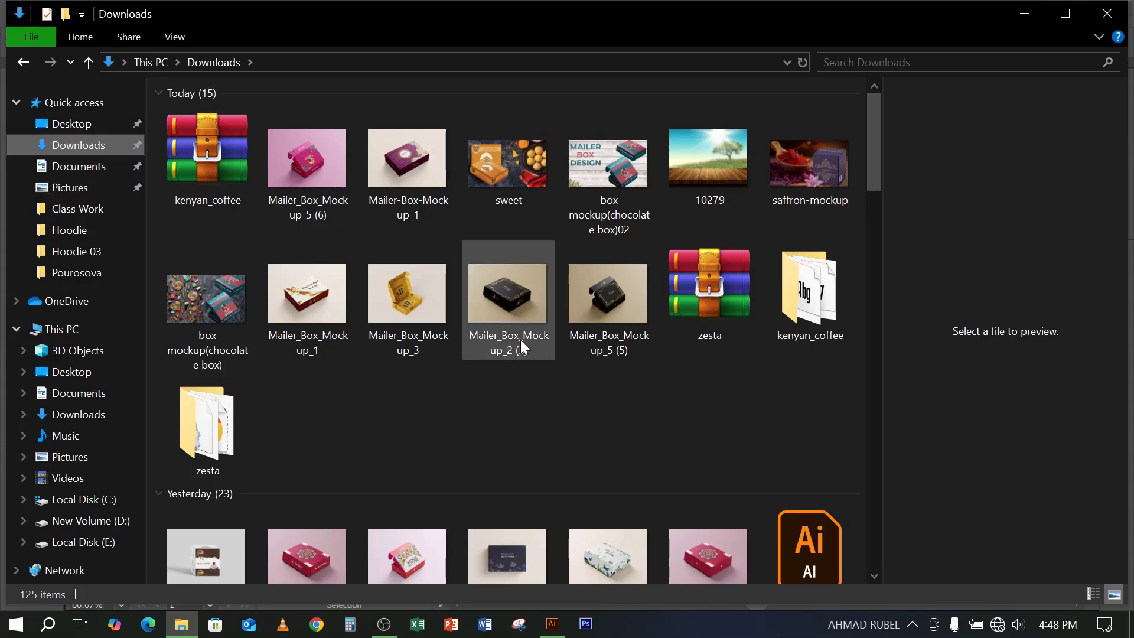
pyautogui.scroll(-5, 561, 444)
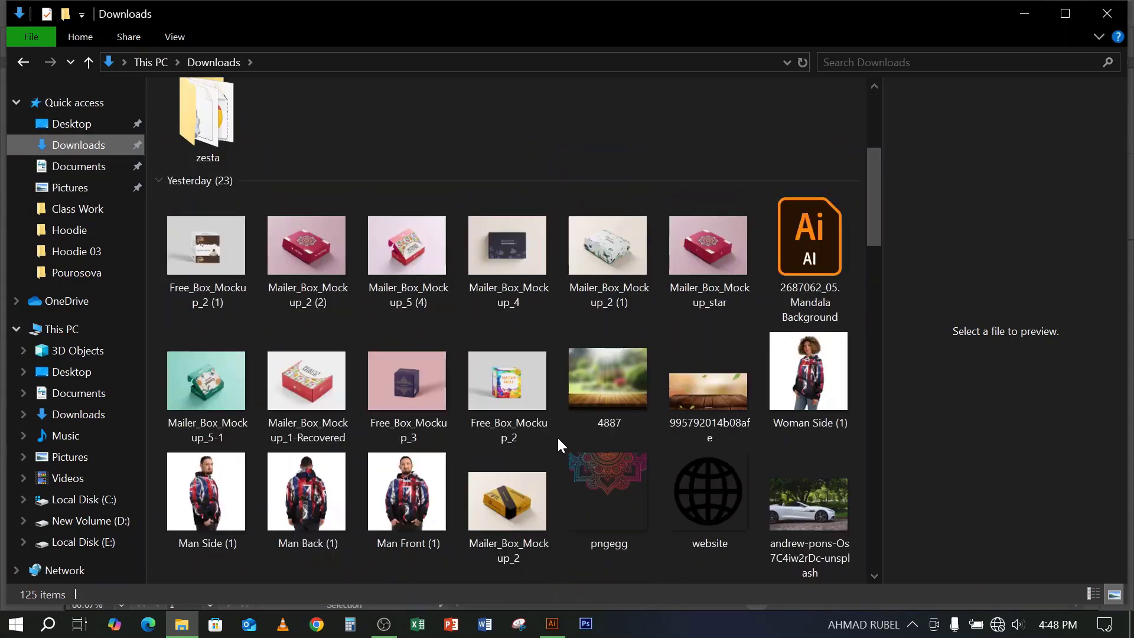
pyautogui.scroll(-5, 557, 436)
pyautogui.click(320, 337)
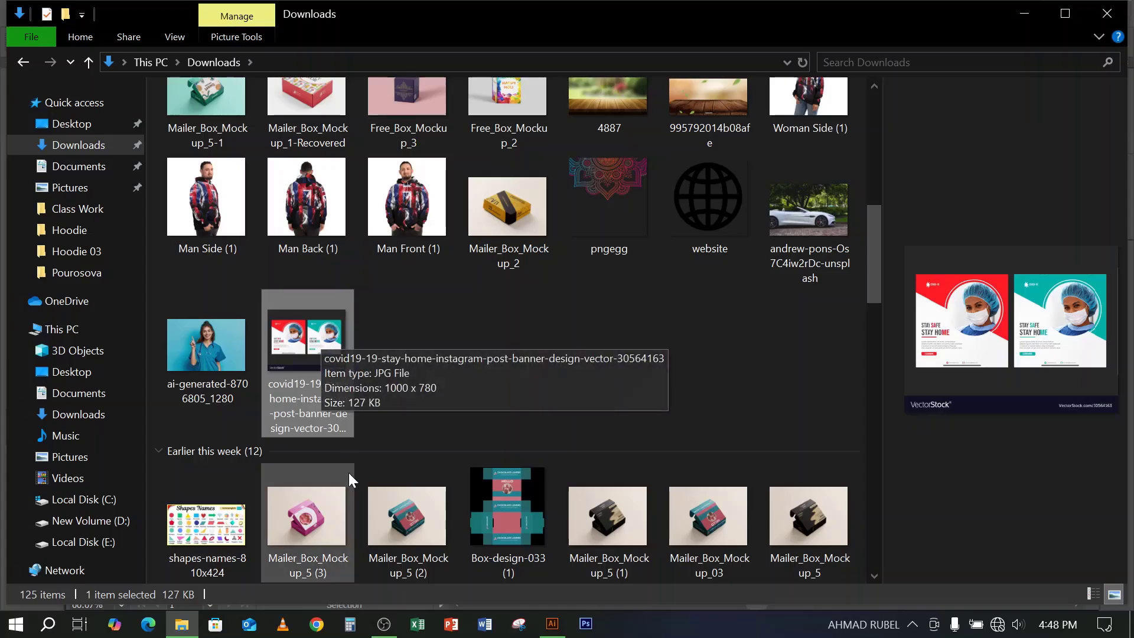
pyautogui.press('Return')
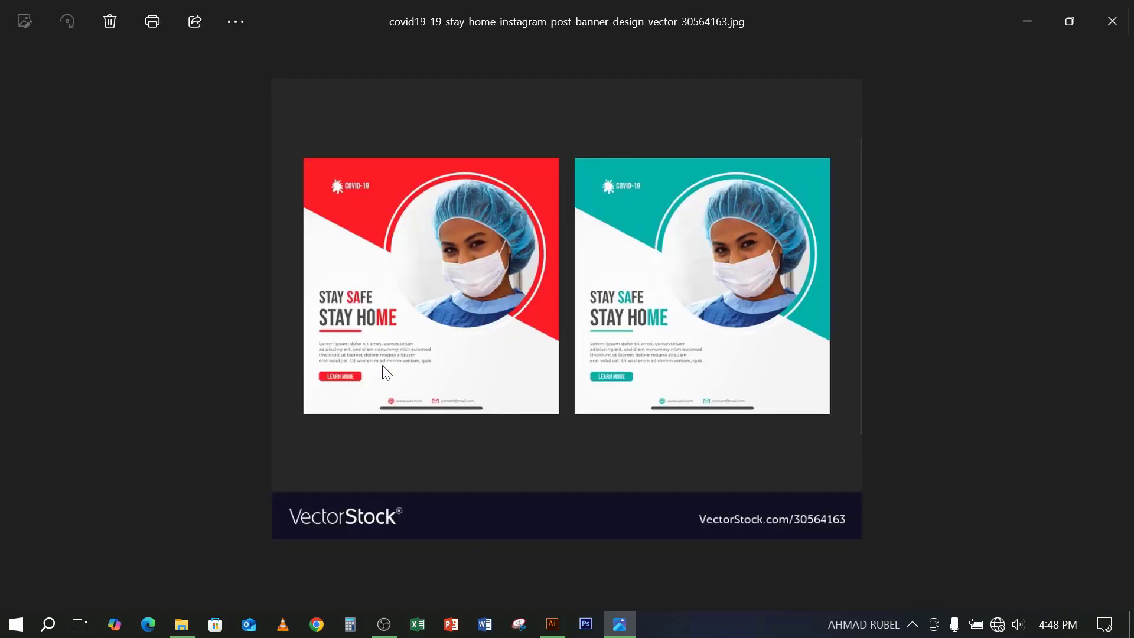
pyautogui.scroll(5, 456, 199)
pyautogui.moveTo(297, 221); pyautogui.dragTo(453, 243)
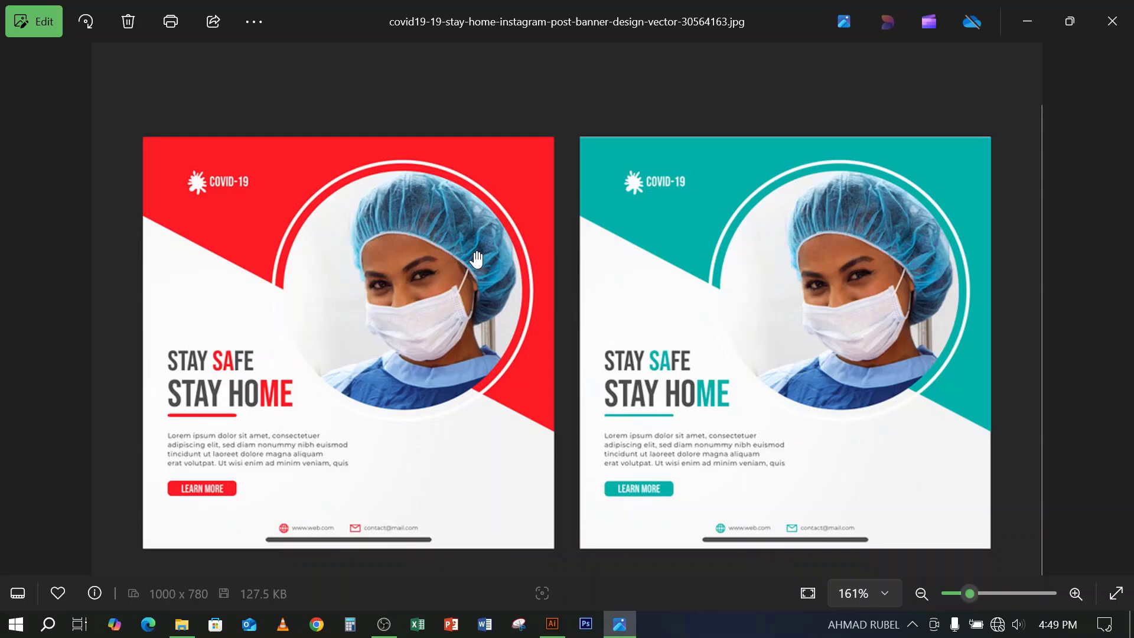
pyautogui.scroll(1, 477, 259)
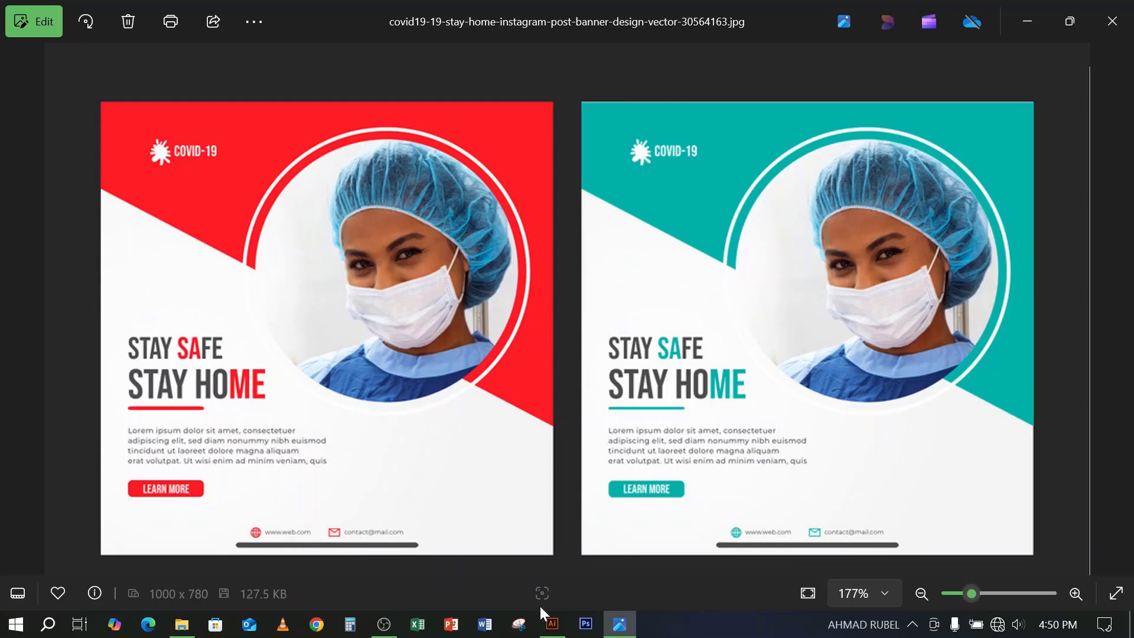
# Switch back to Illustrator and close the emptied Untitled-2 document without saving changes
pyautogui.click(552, 625)
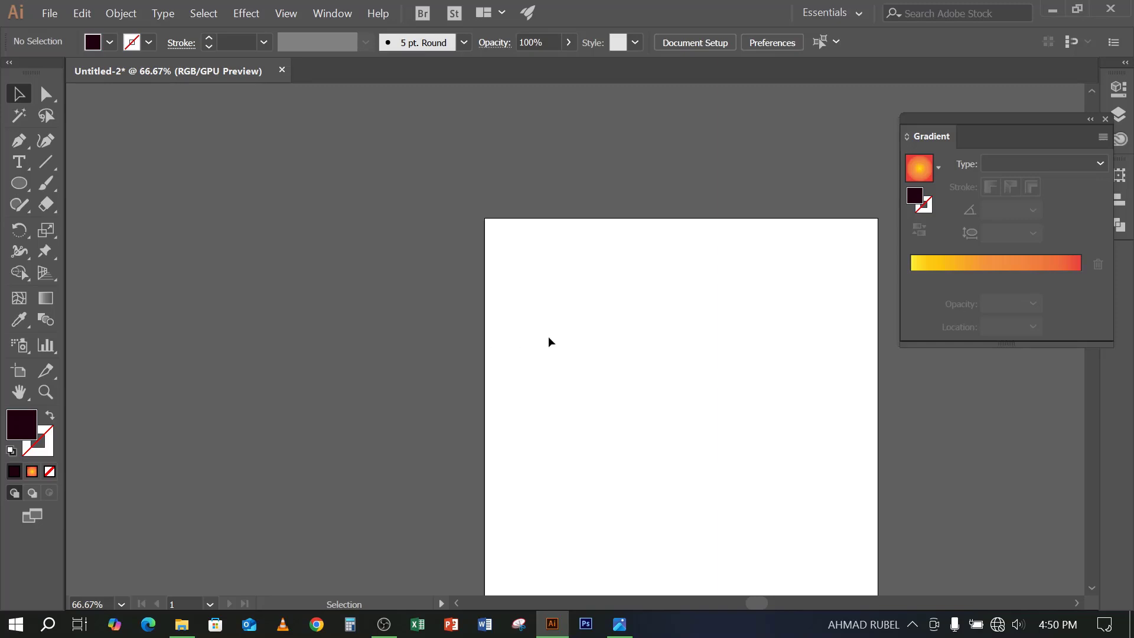
pyautogui.scroll(-1, 553, 333)
pyautogui.moveTo(597, 379); pyautogui.dragTo(496, 329)
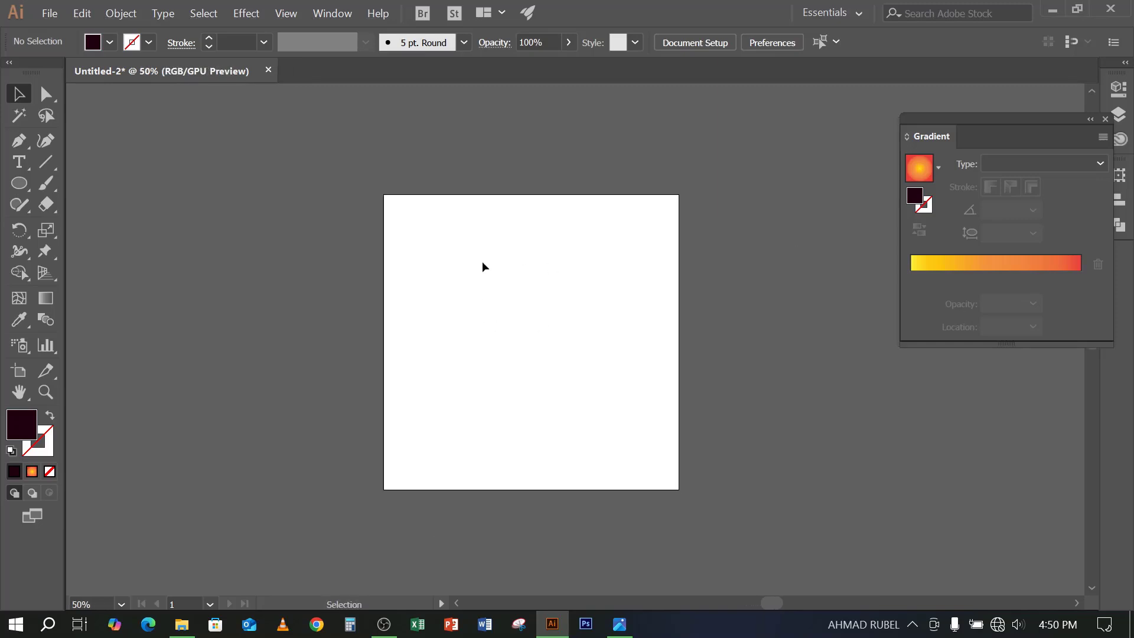
pyautogui.click(269, 70)
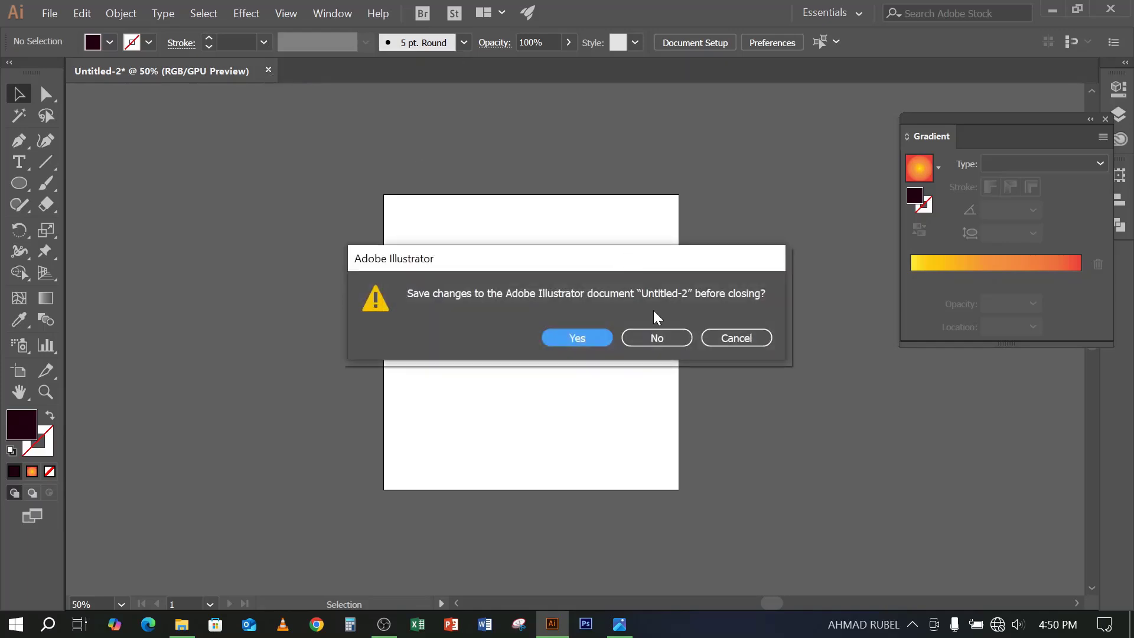
pyautogui.click(658, 336)
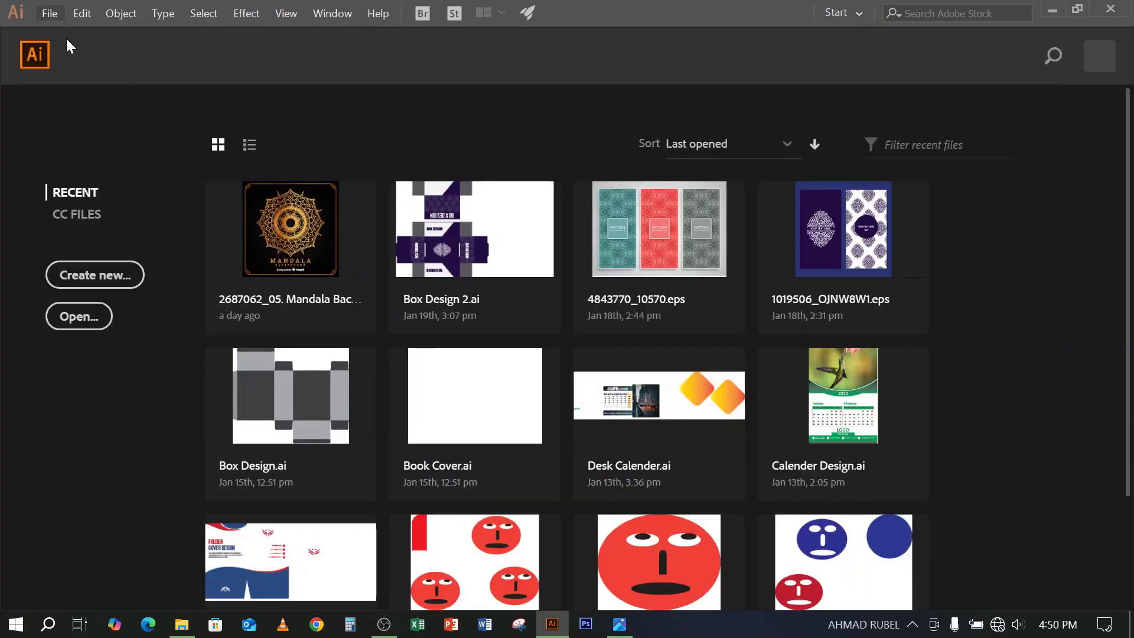
# Start a new document and review its pixel units, 1000 x 1000 px size, bleed, color mode and High (300 ppi) raster effects
pyautogui.click(49, 12)
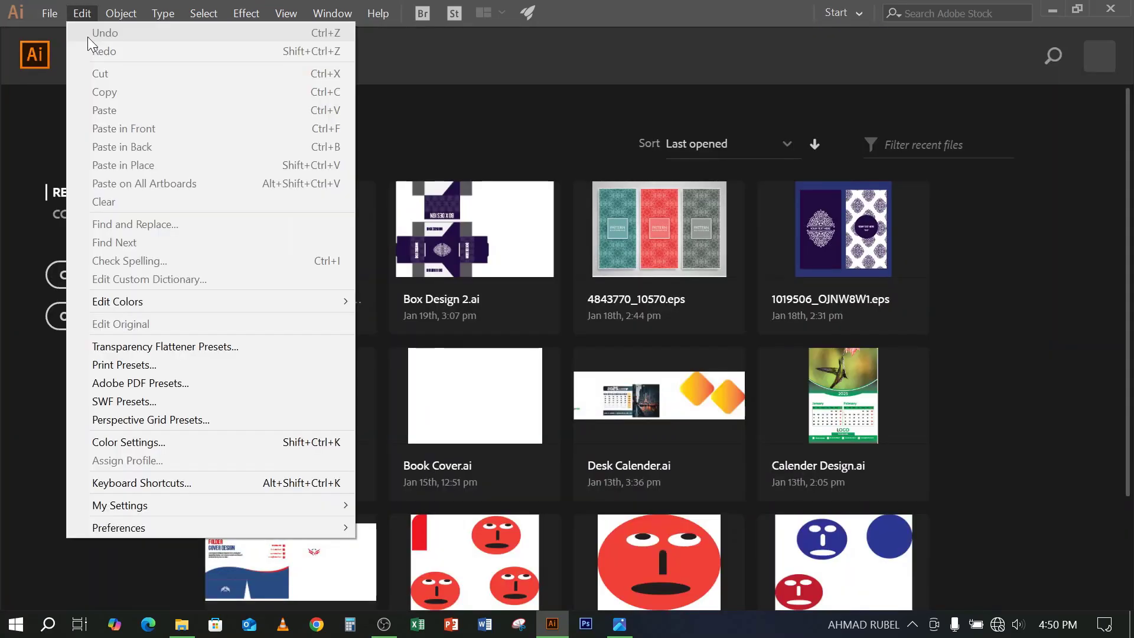
pyautogui.click(64, 39)
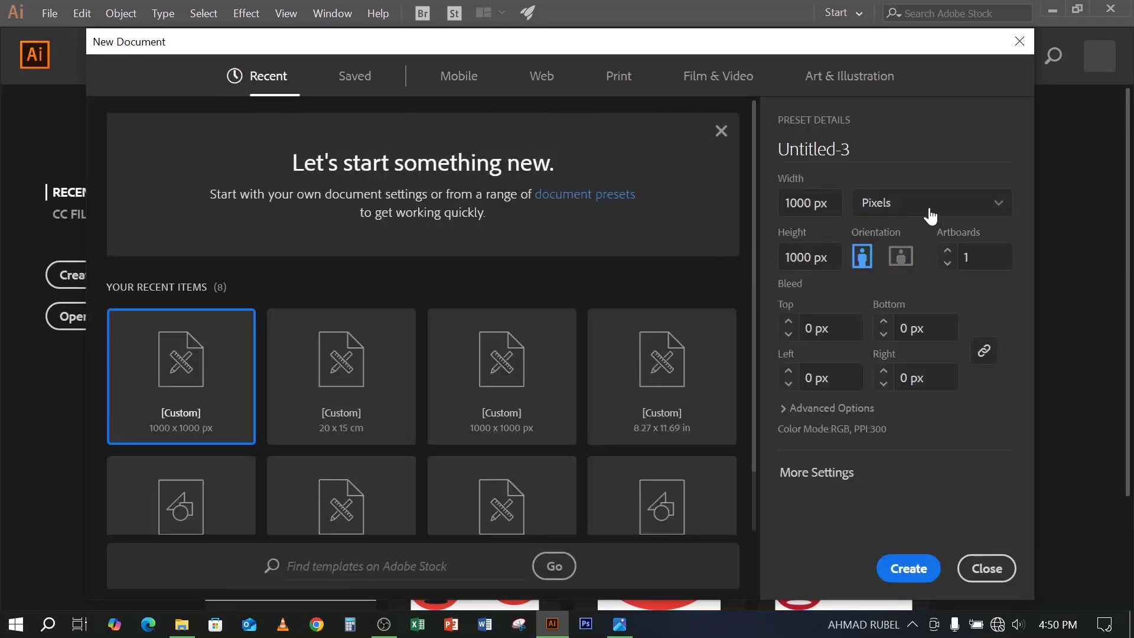
pyautogui.click(930, 212)
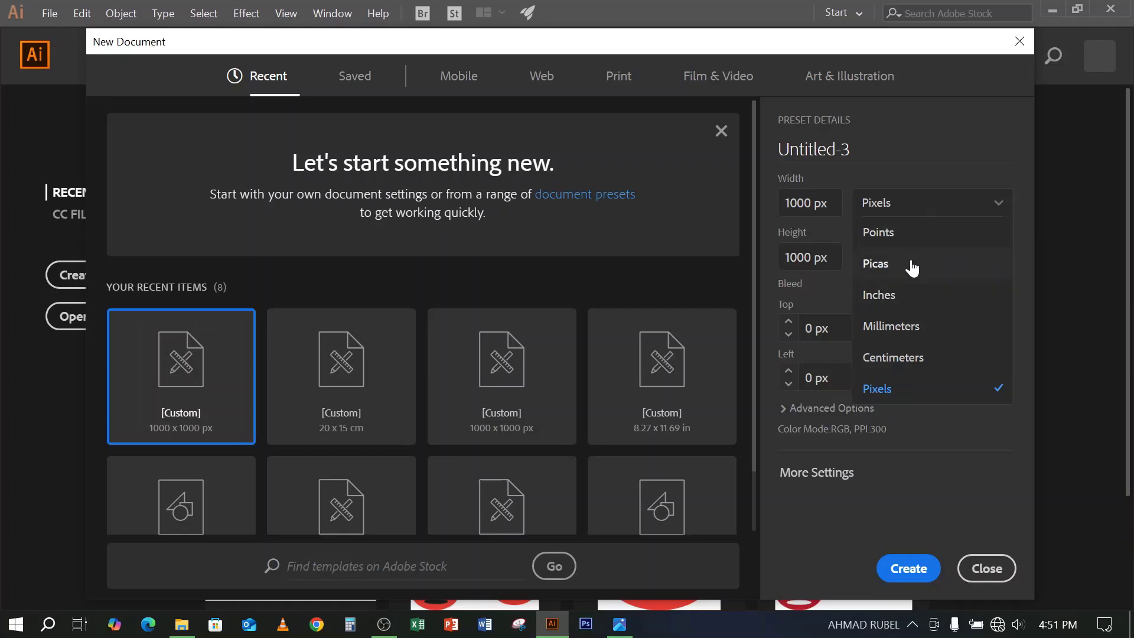
pyautogui.click(899, 214)
pyautogui.click(826, 204)
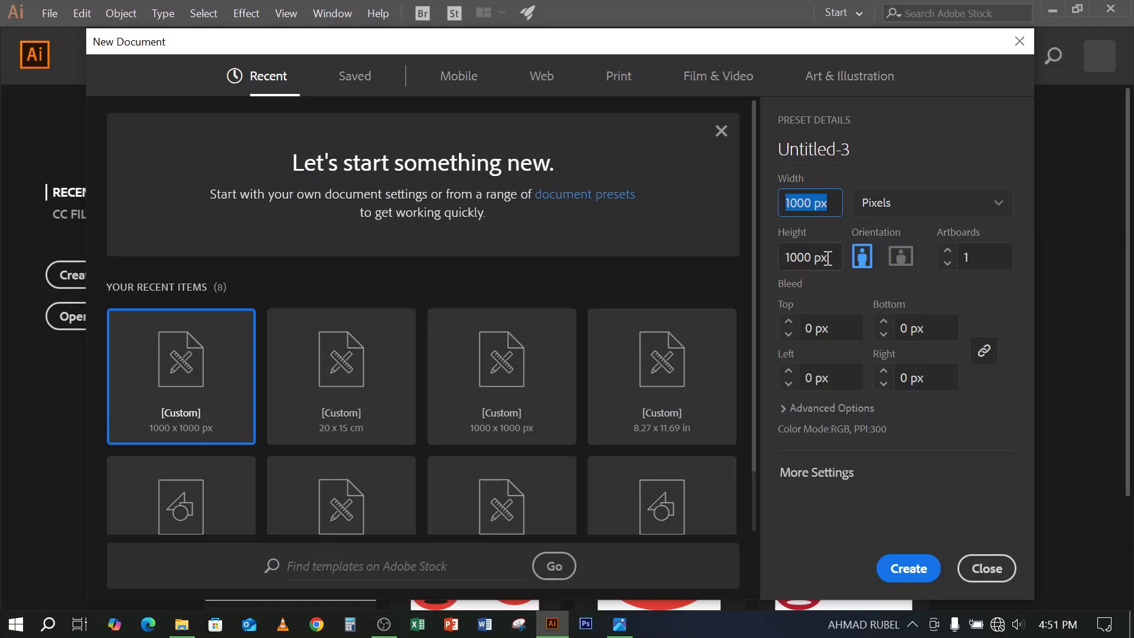
pyautogui.moveTo(830, 259); pyautogui.dragTo(782, 263)
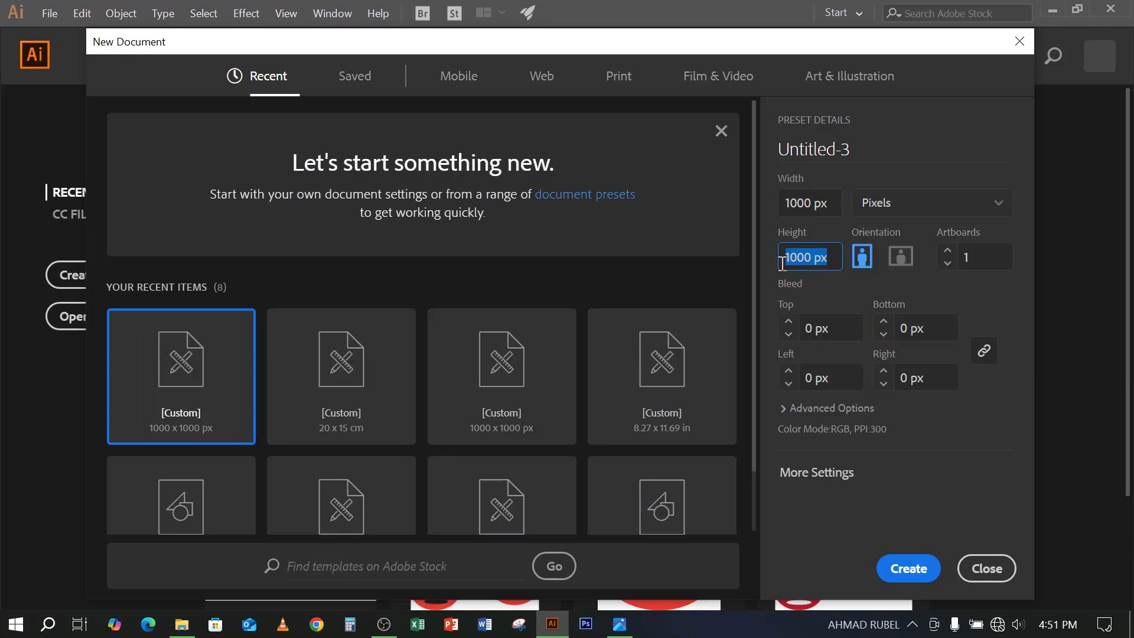
pyautogui.moveTo(834, 328); pyautogui.dragTo(806, 330)
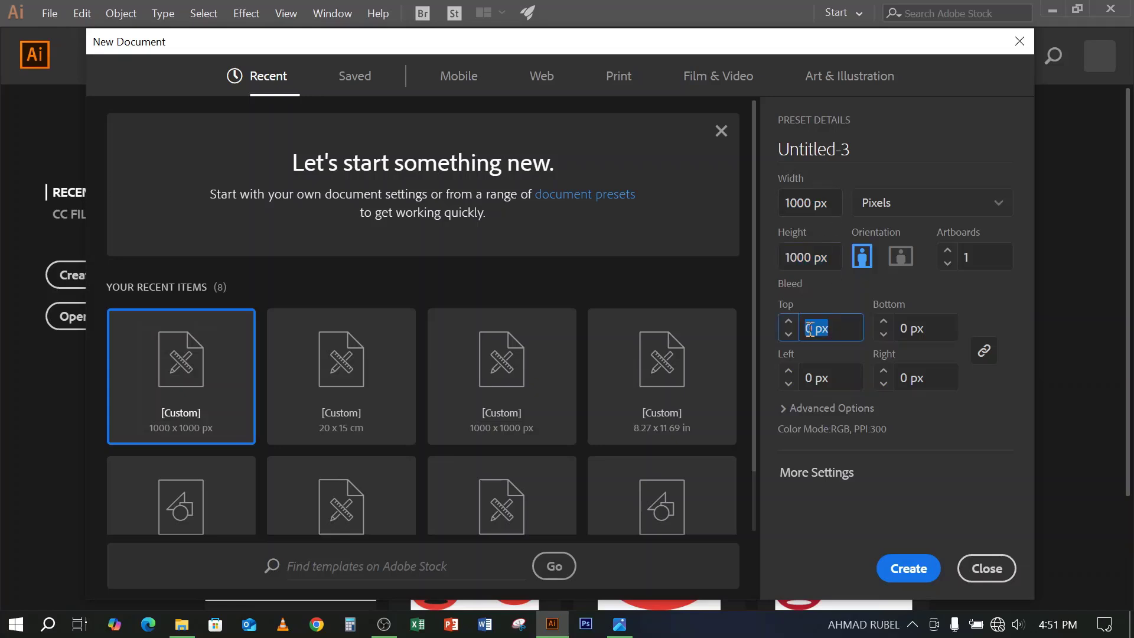
pyautogui.click(799, 410)
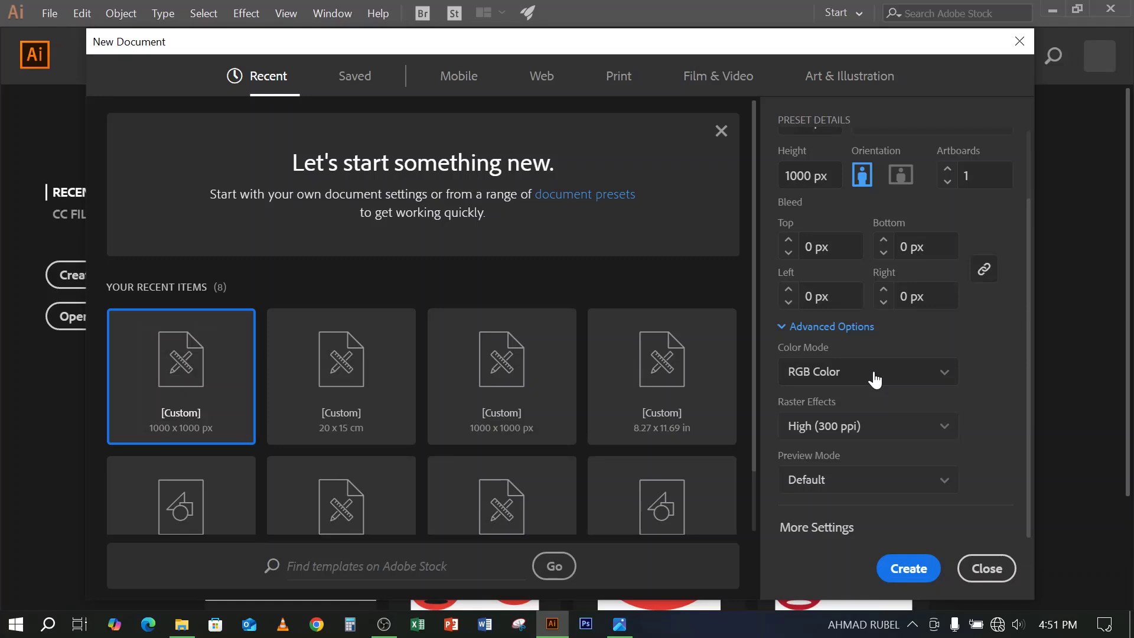
pyautogui.click(852, 430)
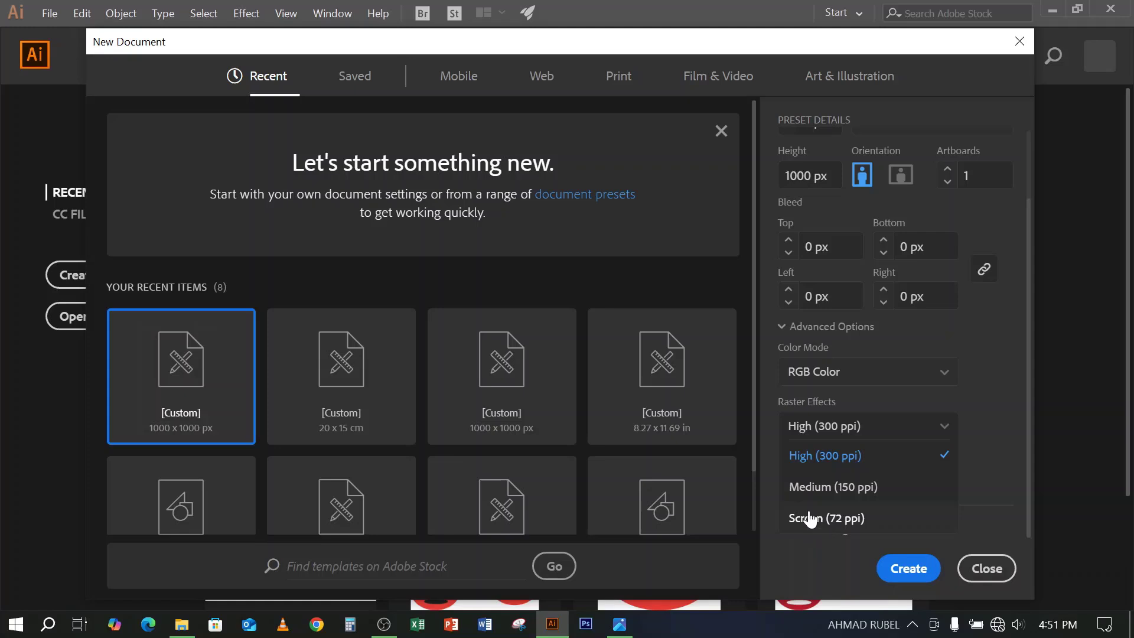
pyautogui.click(848, 467)
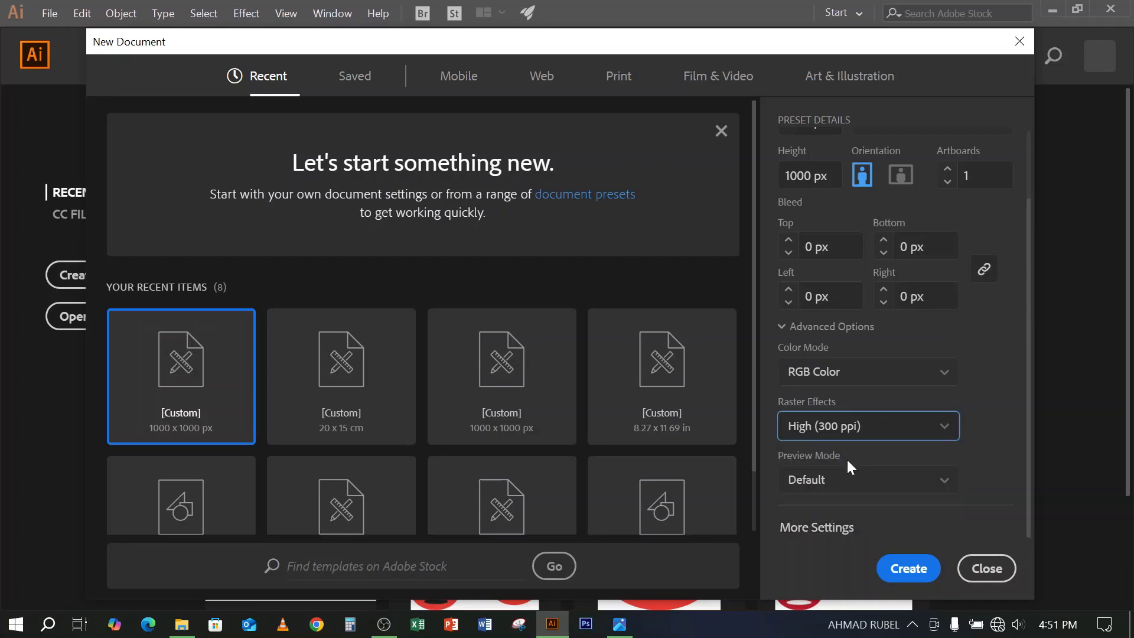
# Name the new document "Instagram Banner"
pyautogui.scroll(2, 846, 458)
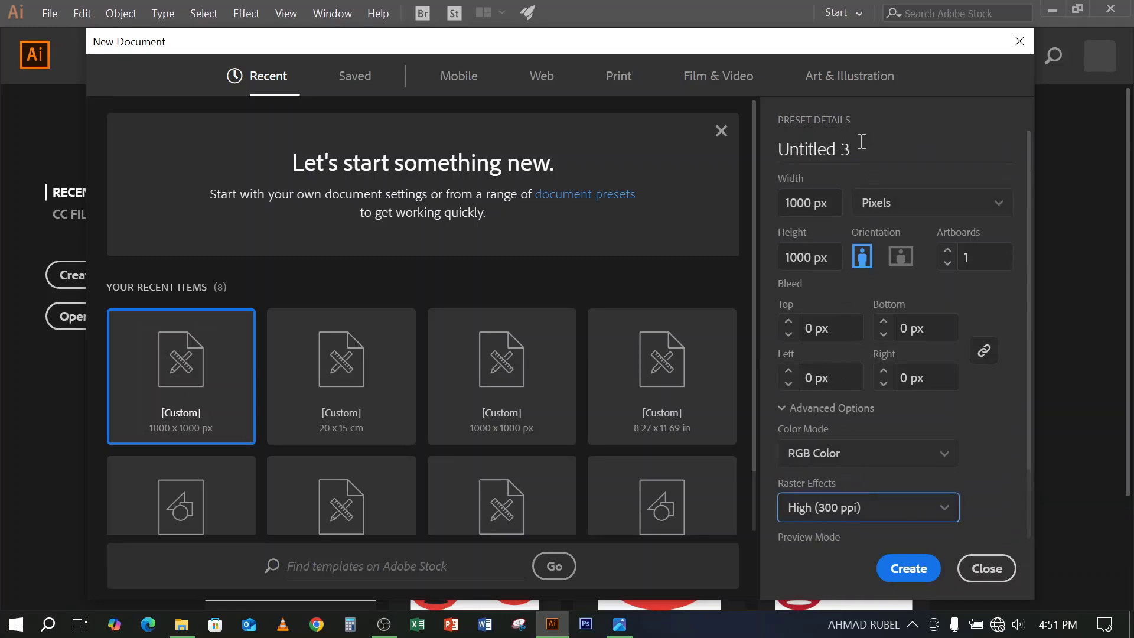
pyautogui.moveTo(860, 147); pyautogui.dragTo(770, 146)
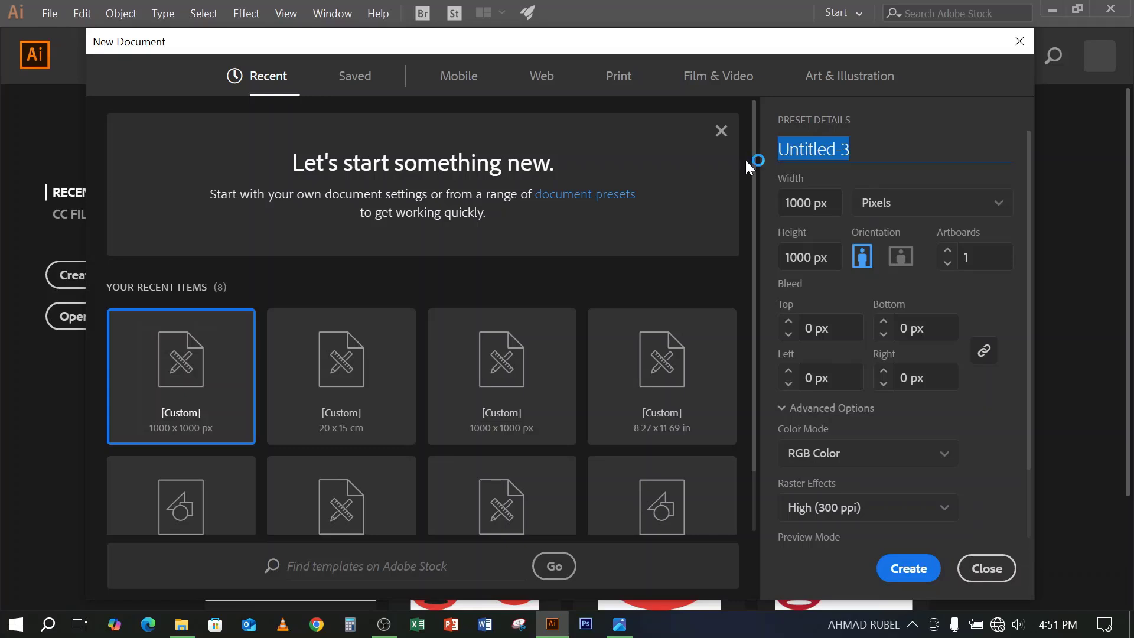
pyautogui.write('Ins')
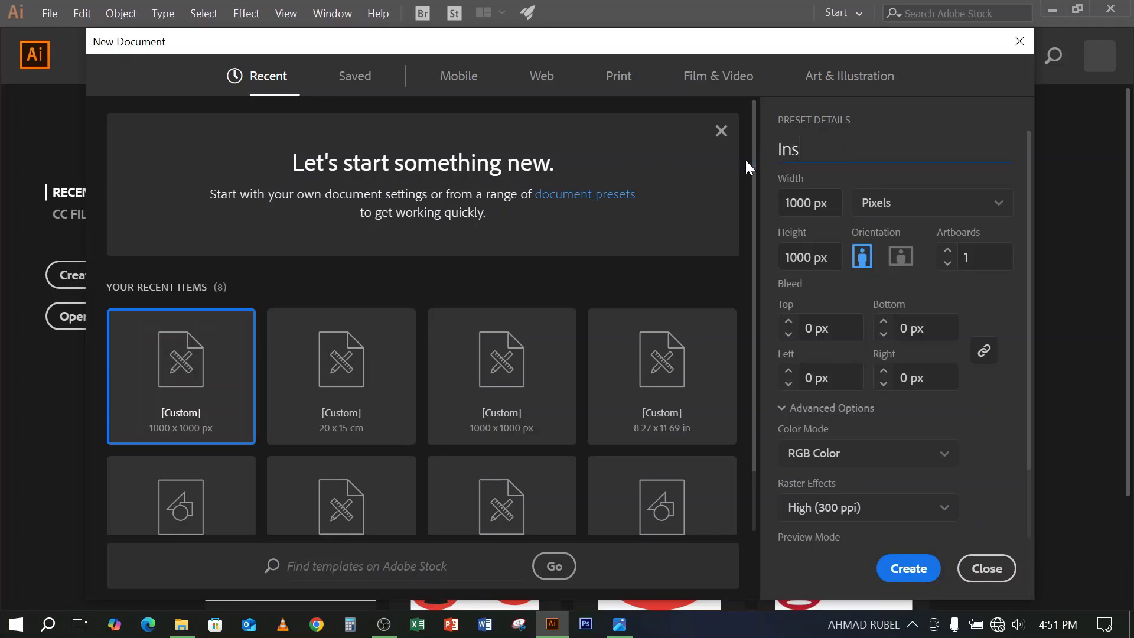
pyautogui.write('tagram Banner')
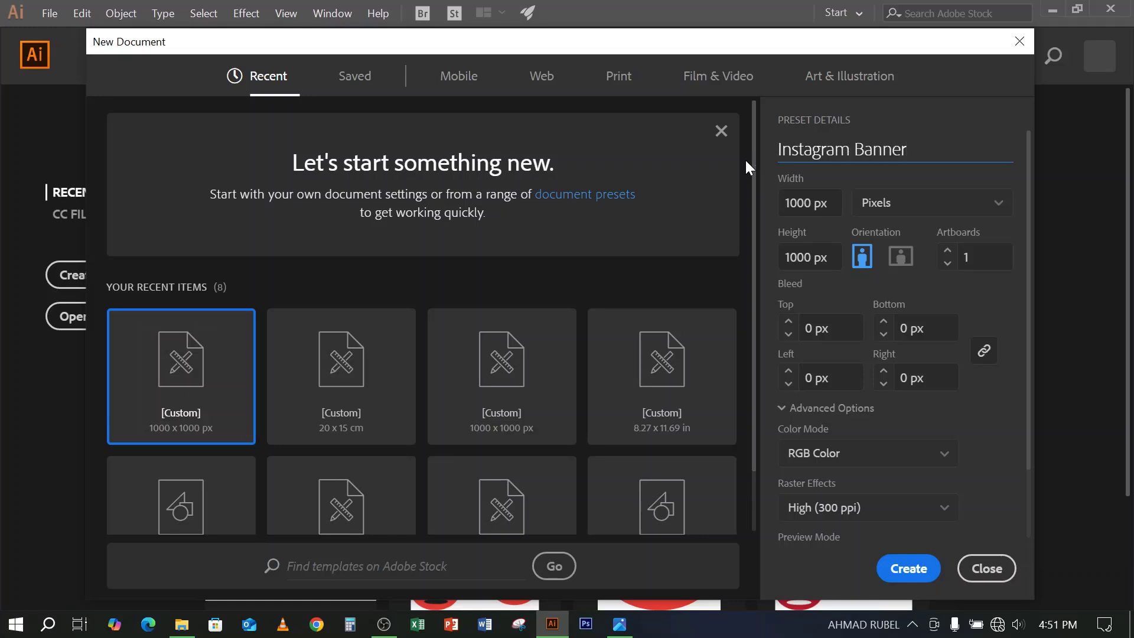
pyautogui.moveTo(907, 149); pyautogui.dragTo(785, 144)
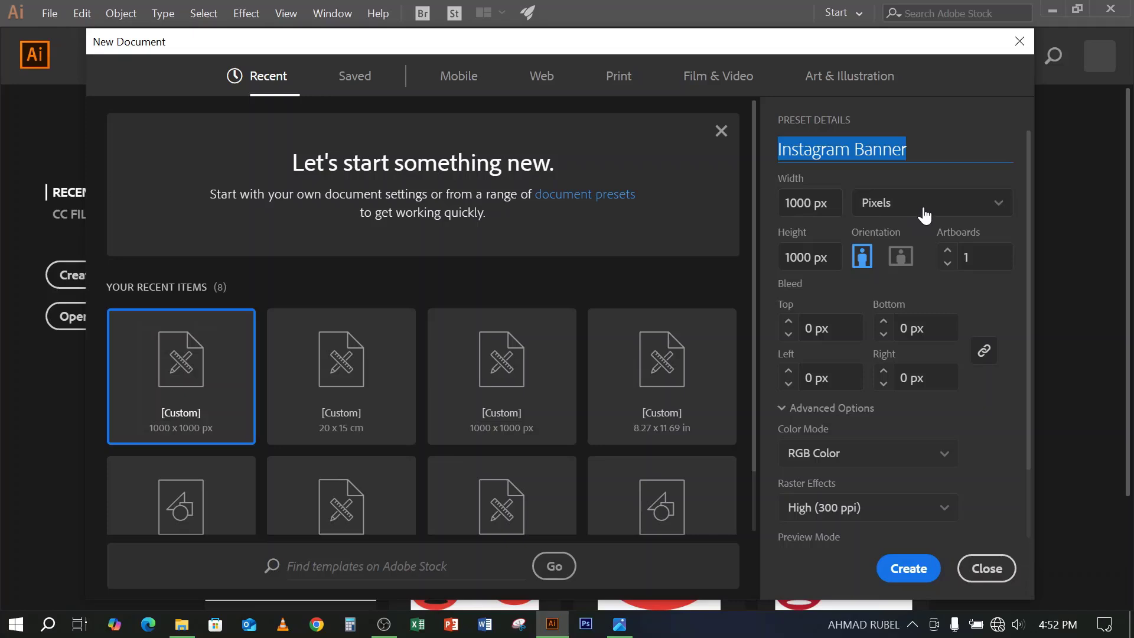
pyautogui.click(807, 204)
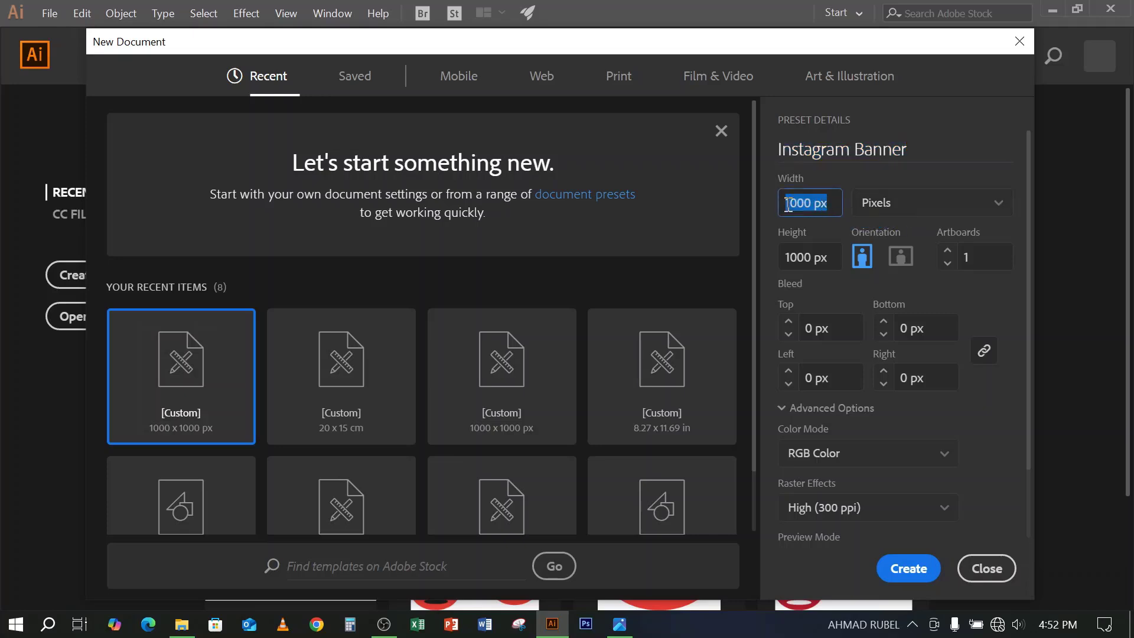
pyautogui.moveTo(832, 262); pyautogui.dragTo(802, 265)
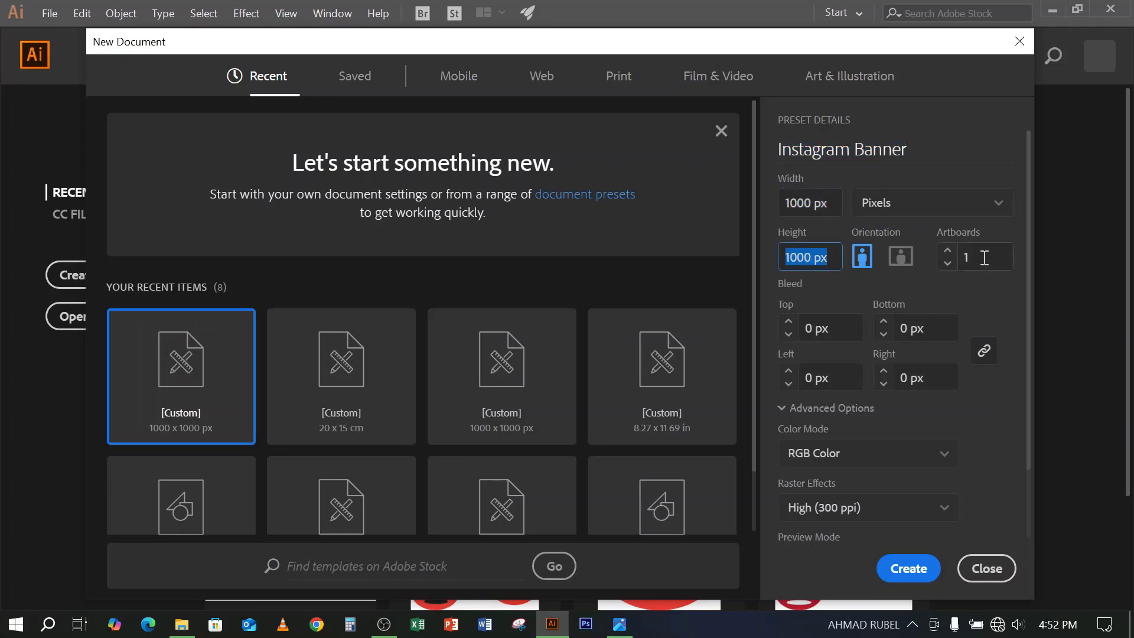
pyautogui.click(960, 258)
pyautogui.moveTo(831, 331); pyautogui.dragTo(801, 329)
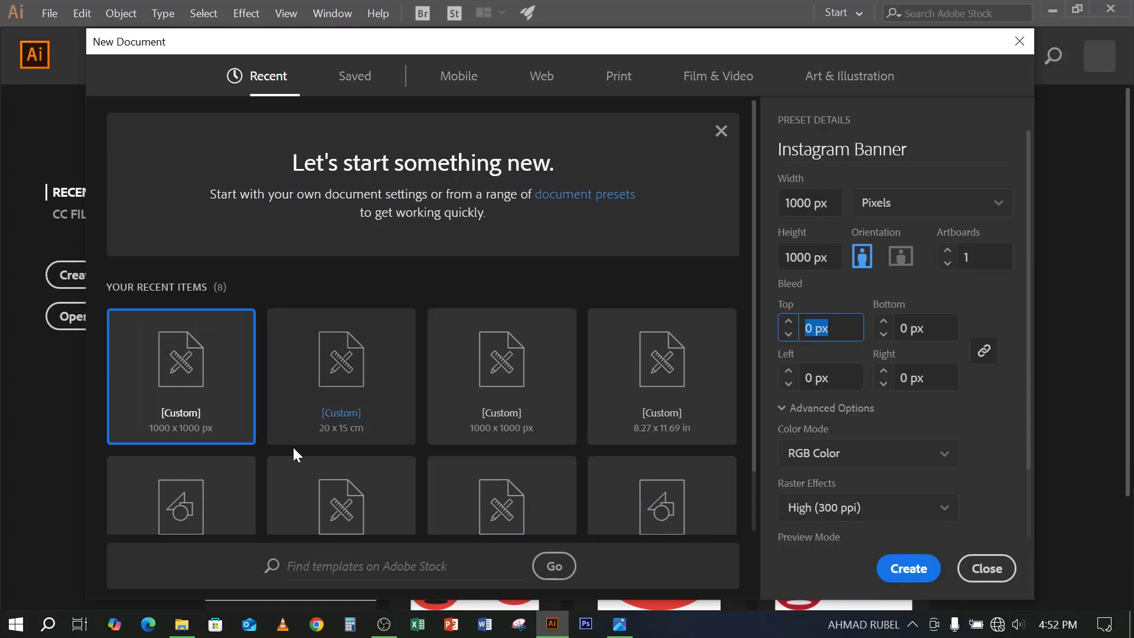
pyautogui.click(384, 625)
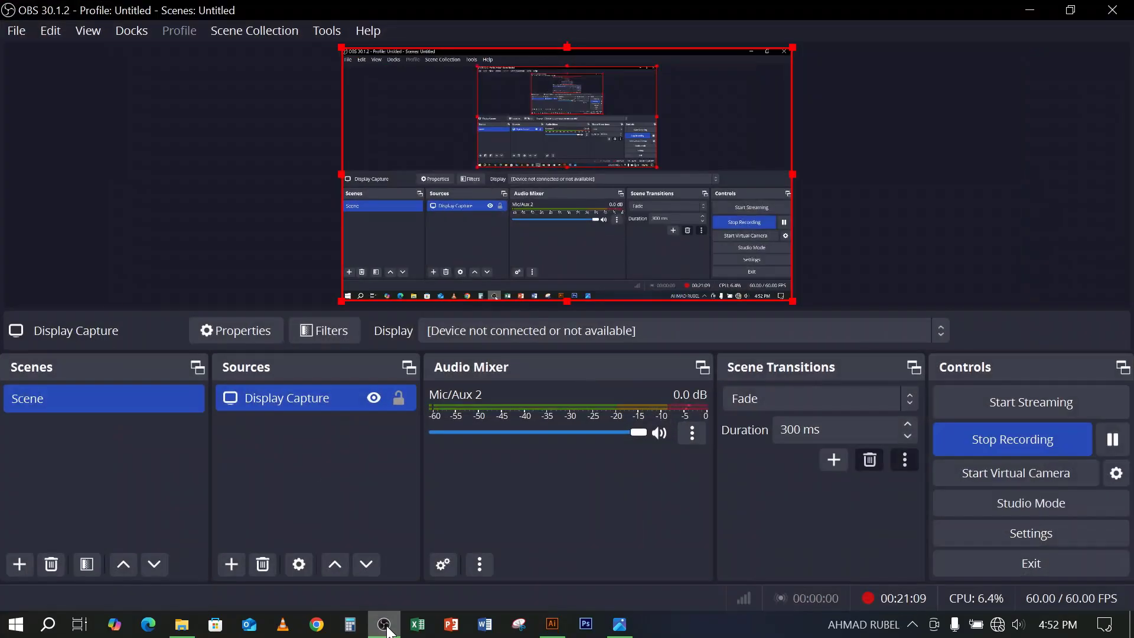
pyautogui.click(384, 624)
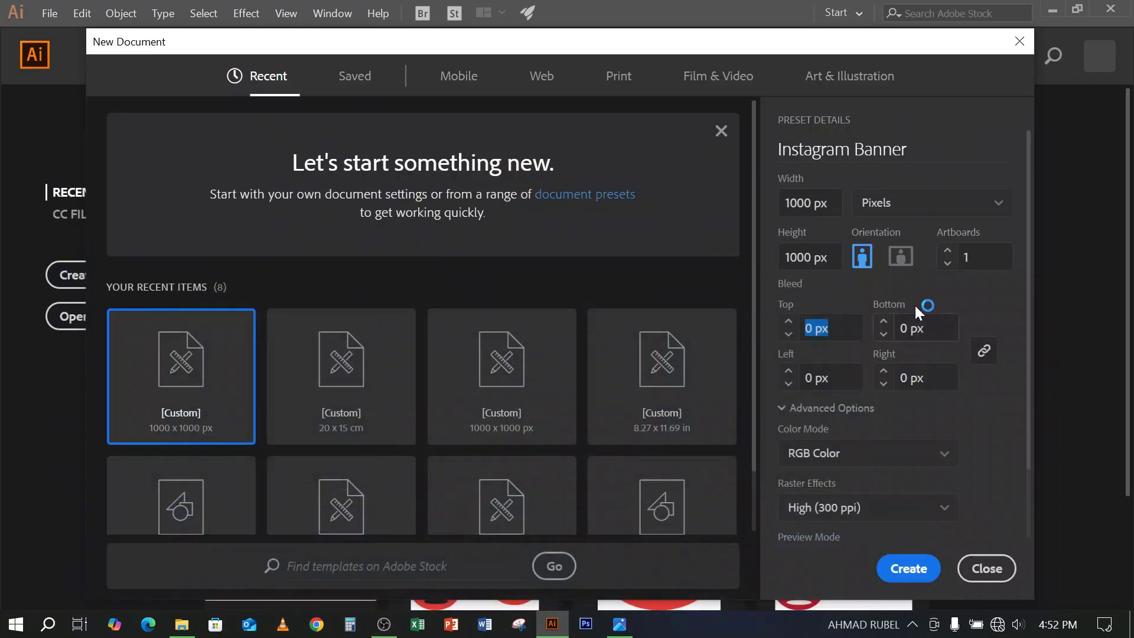
# Create the 1000 x 1000 px Instagram Banner document with one artboard, 0 px bleed, RGB color and 300 ppi raster effects
pyautogui.scroll(-2, 873, 302)
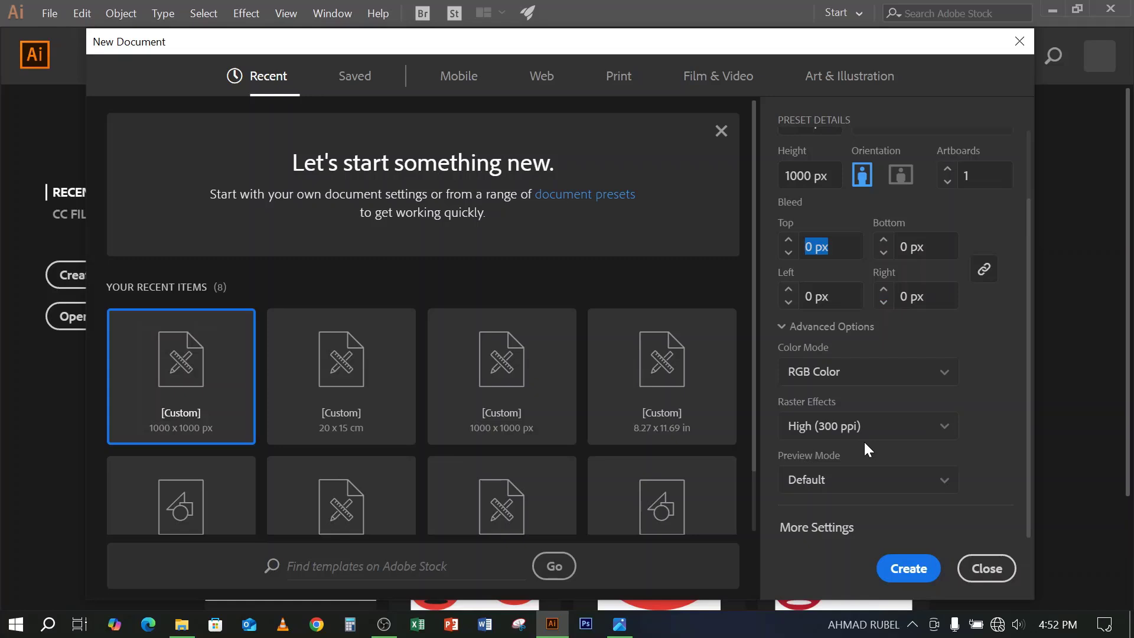
pyautogui.scroll(2, 863, 440)
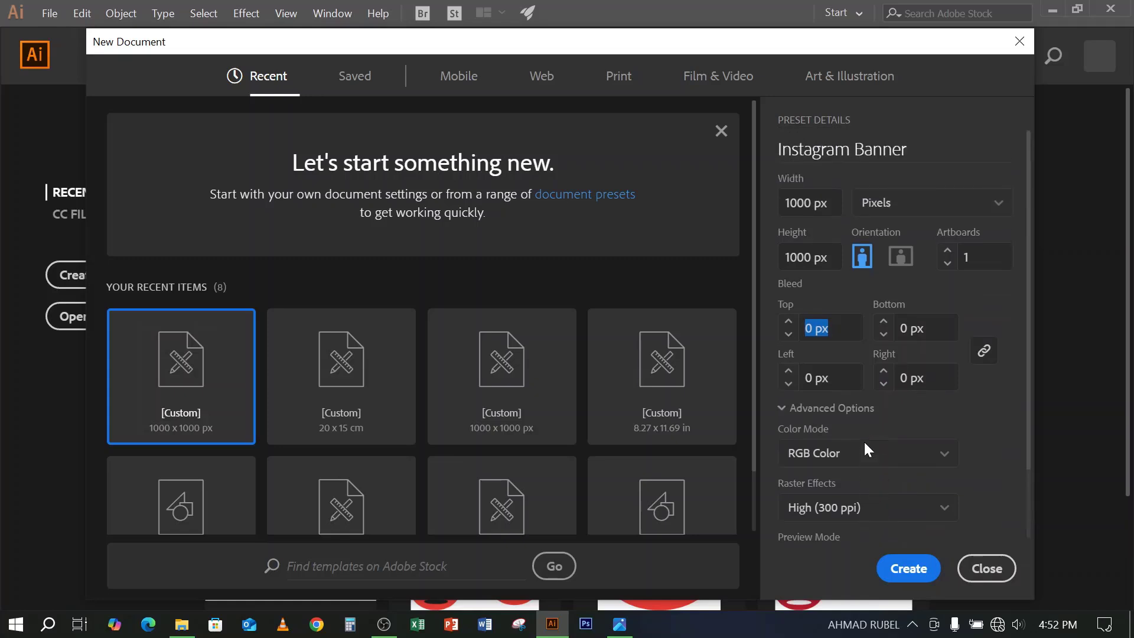
pyautogui.scroll(-2, 867, 437)
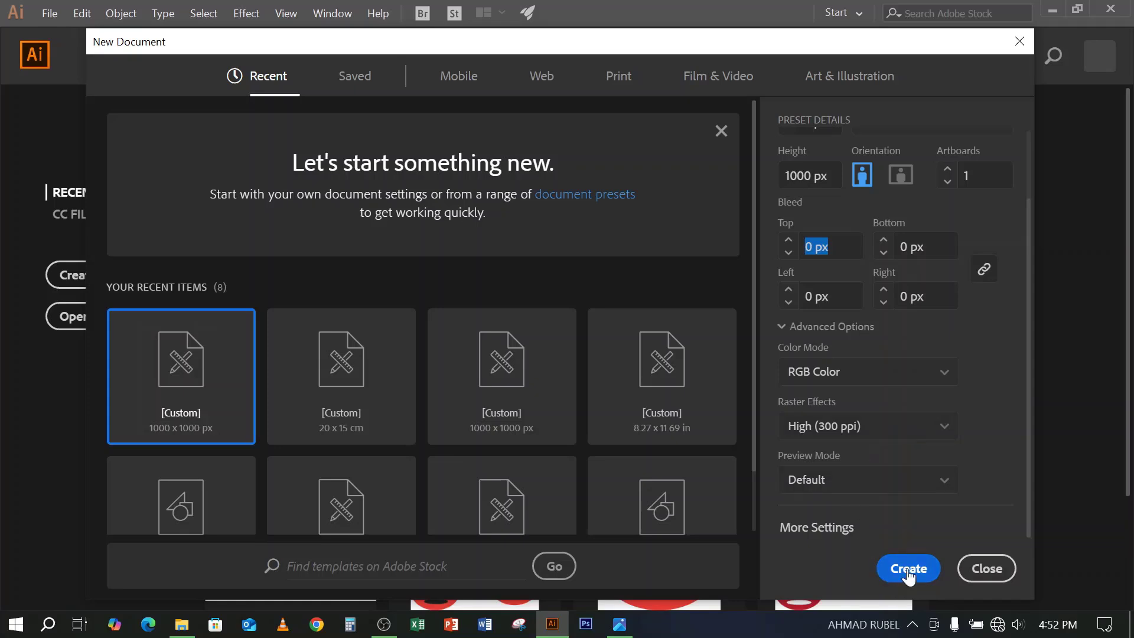
pyautogui.scroll(2, 859, 409)
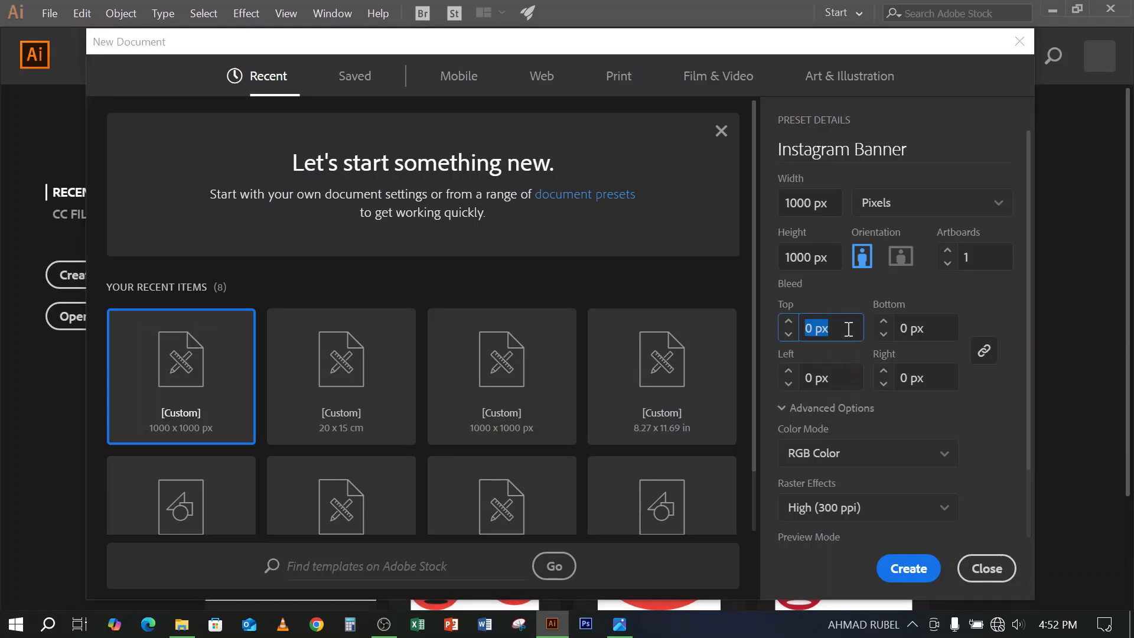
pyautogui.click(908, 568)
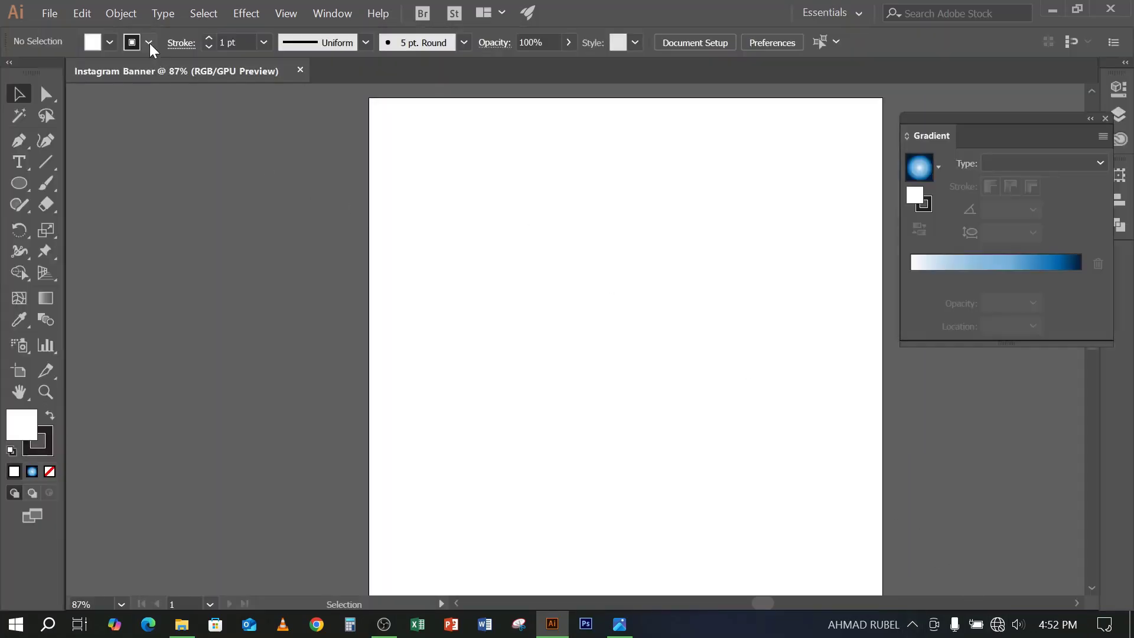
# Set the default stroke to None, keeping the white fill, and fit the whole artboard in view
pyautogui.click(150, 44)
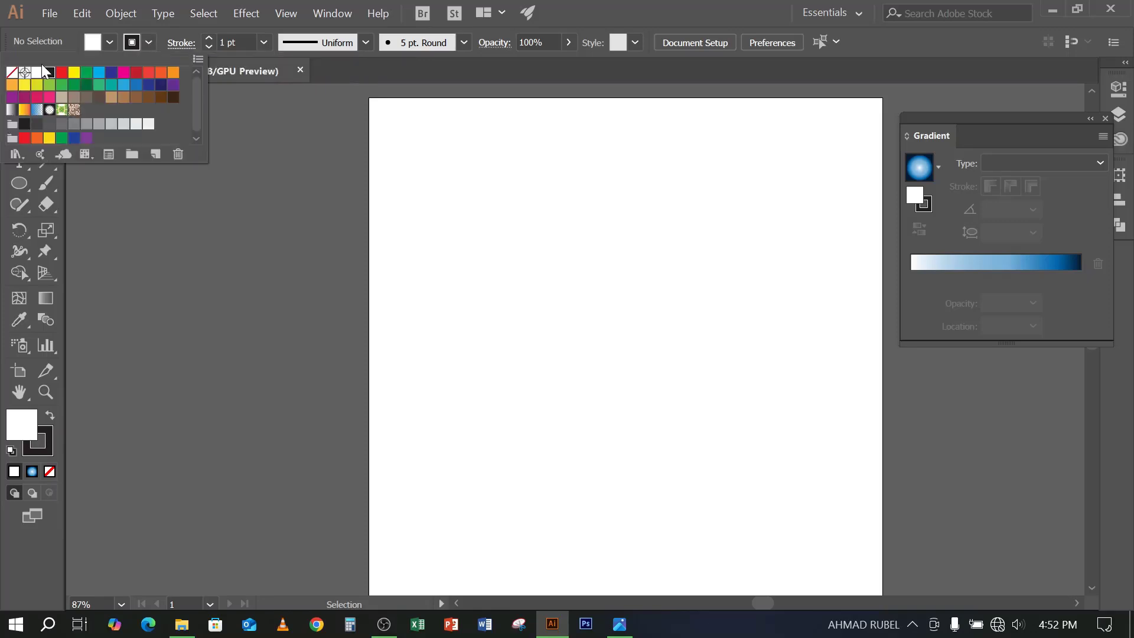
pyautogui.click(13, 84)
pyautogui.click(12, 72)
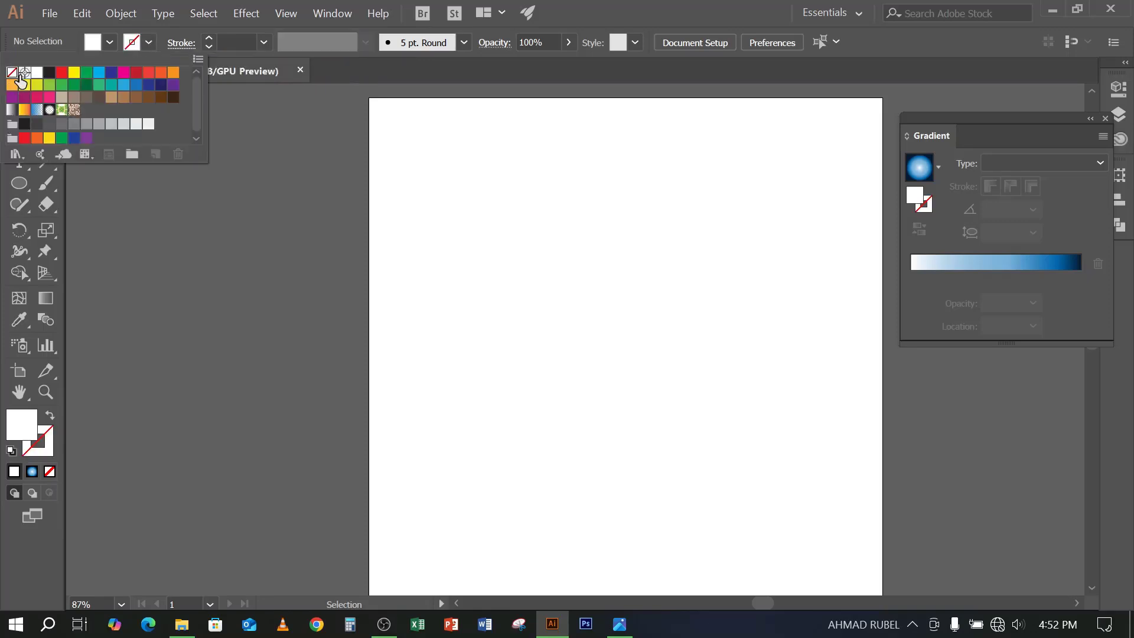
pyautogui.click(580, 201)
pyautogui.hotkey('ctrl', '-')
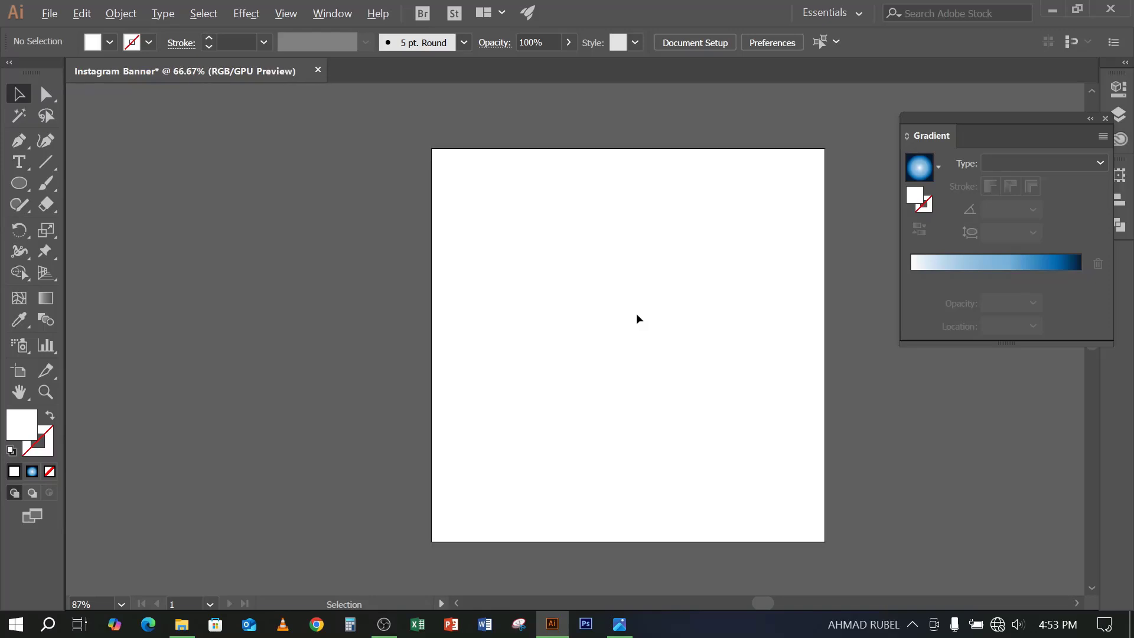
pyautogui.moveTo(691, 336); pyautogui.dragTo(653, 320)
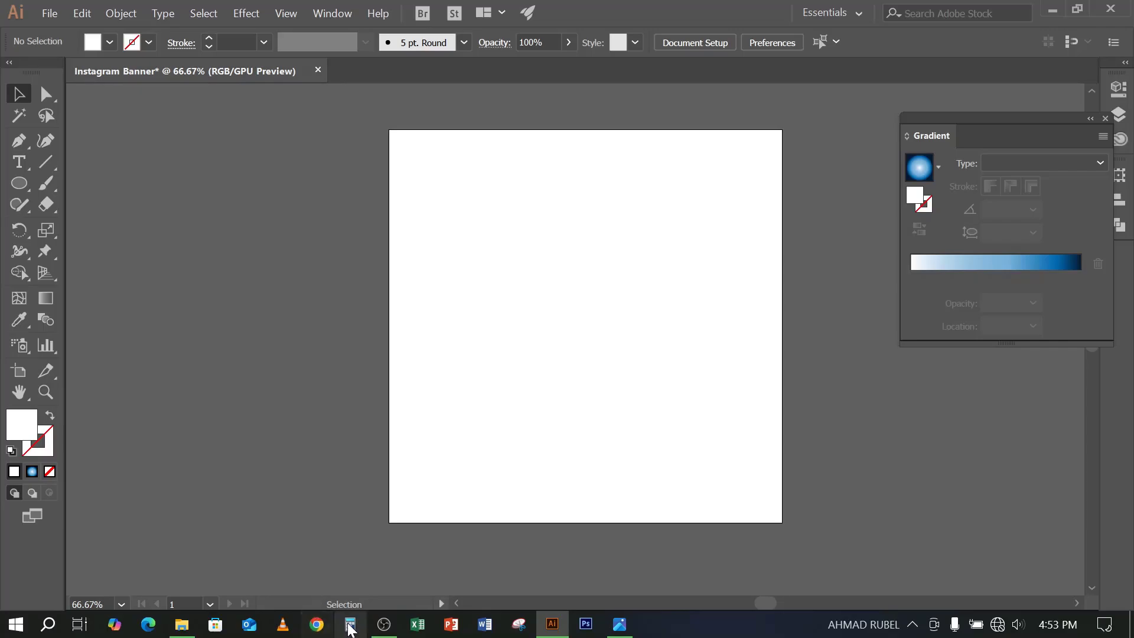
pyautogui.click(385, 626)
pyautogui.click(385, 626)
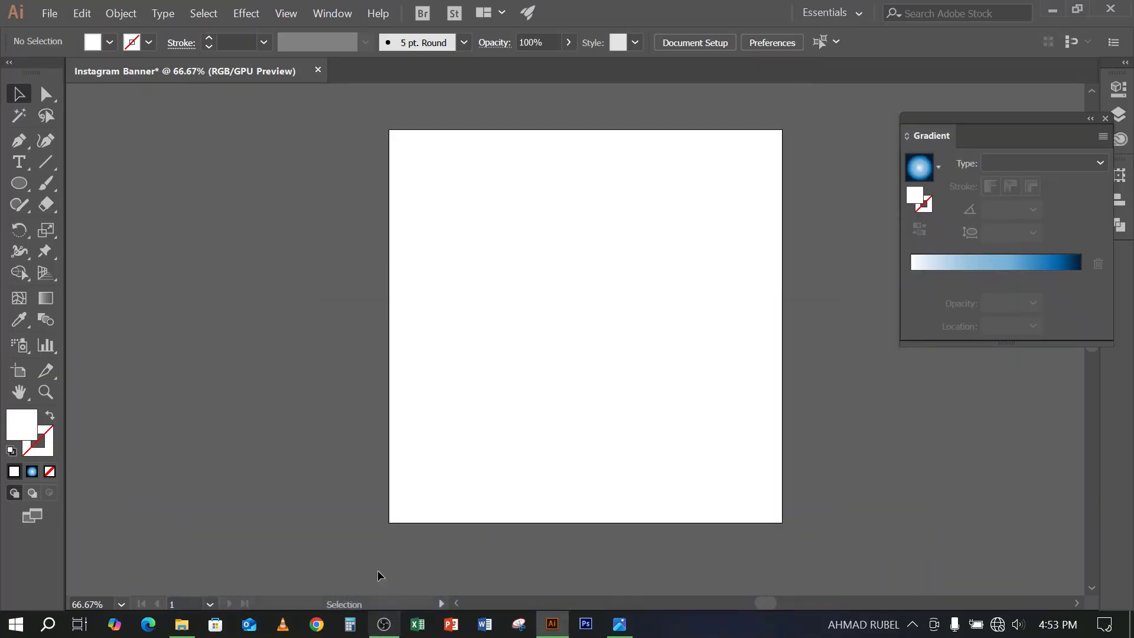
# Create a 1000 x 1000 px white rectangle with the Rectangle tool, entering its exact width and height
pyautogui.click(19, 183)
pyautogui.click(92, 187)
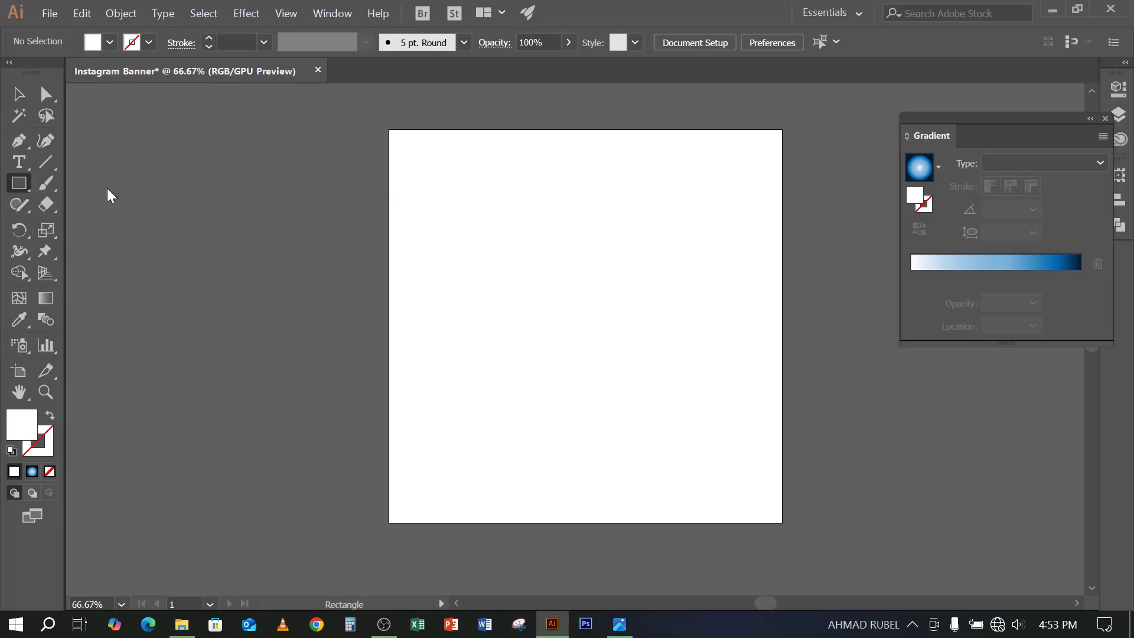
pyautogui.click(19, 183)
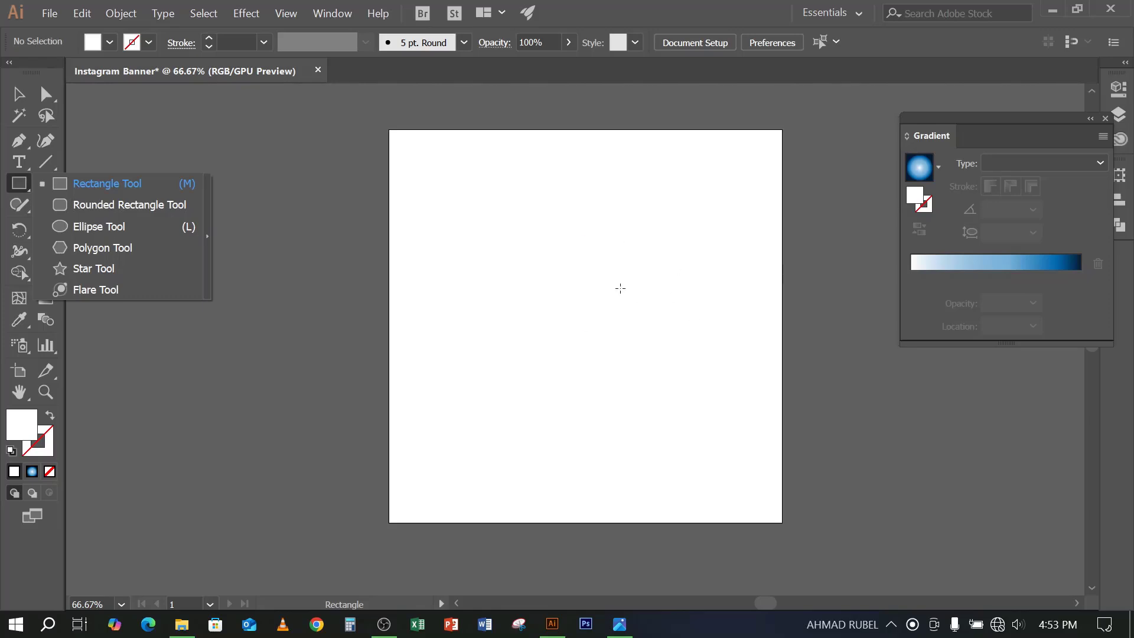
pyautogui.click(125, 190)
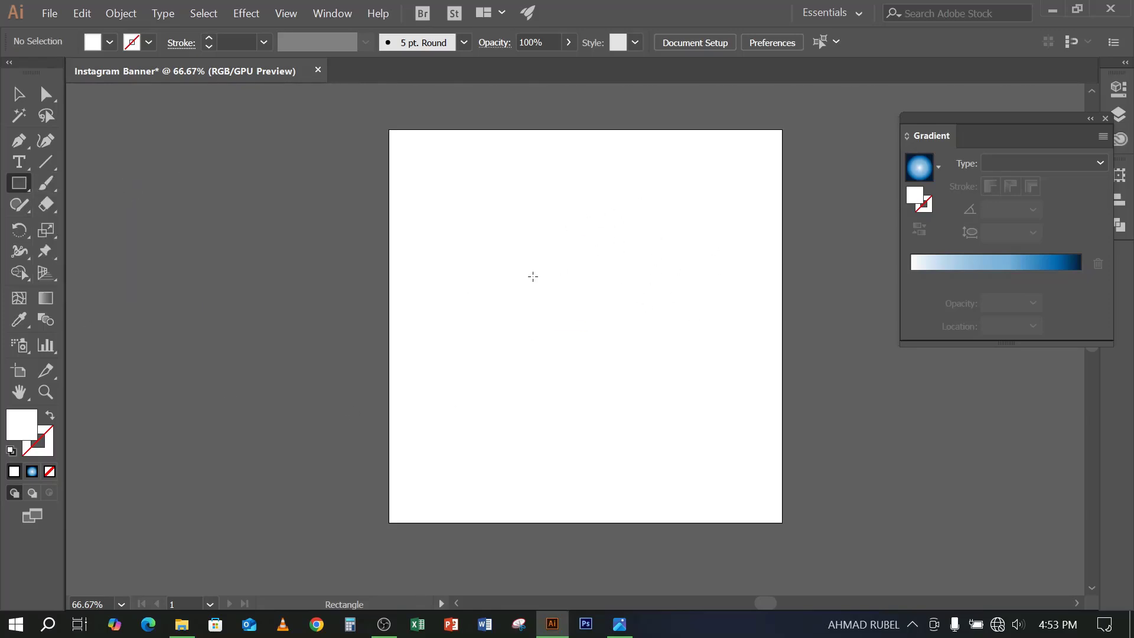
pyautogui.click(532, 276)
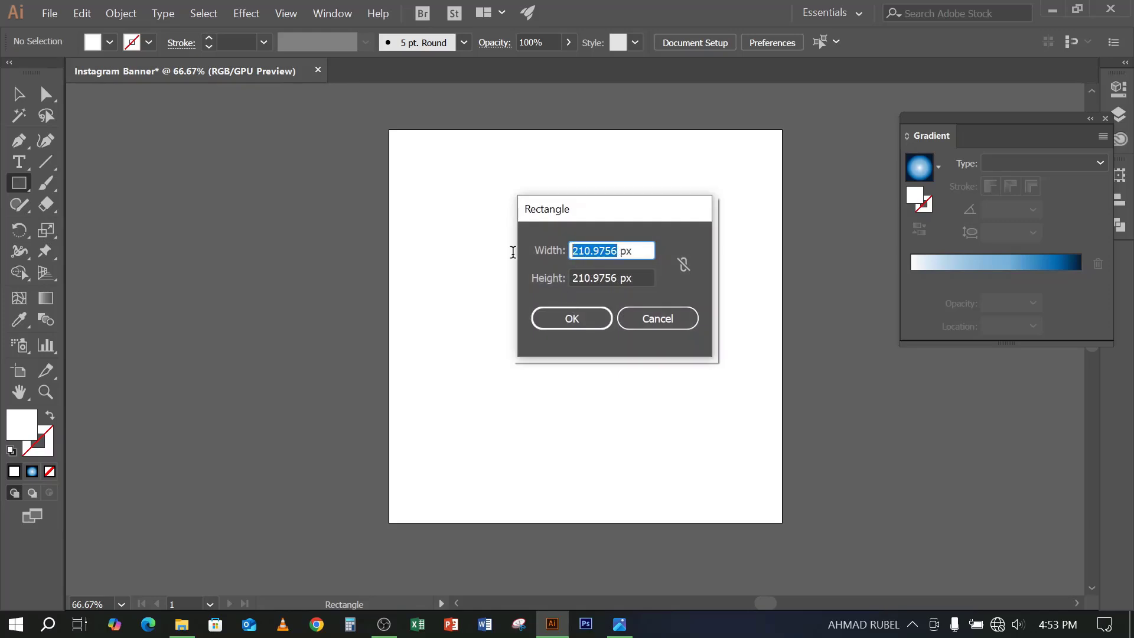
pyautogui.write('1000')
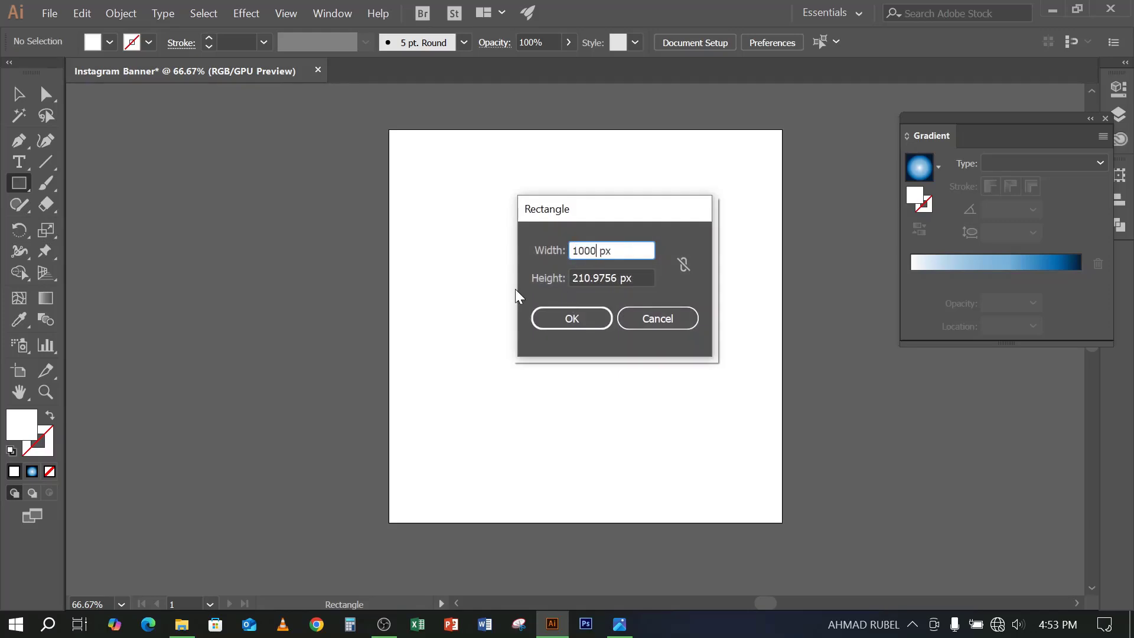
pyautogui.click(614, 276)
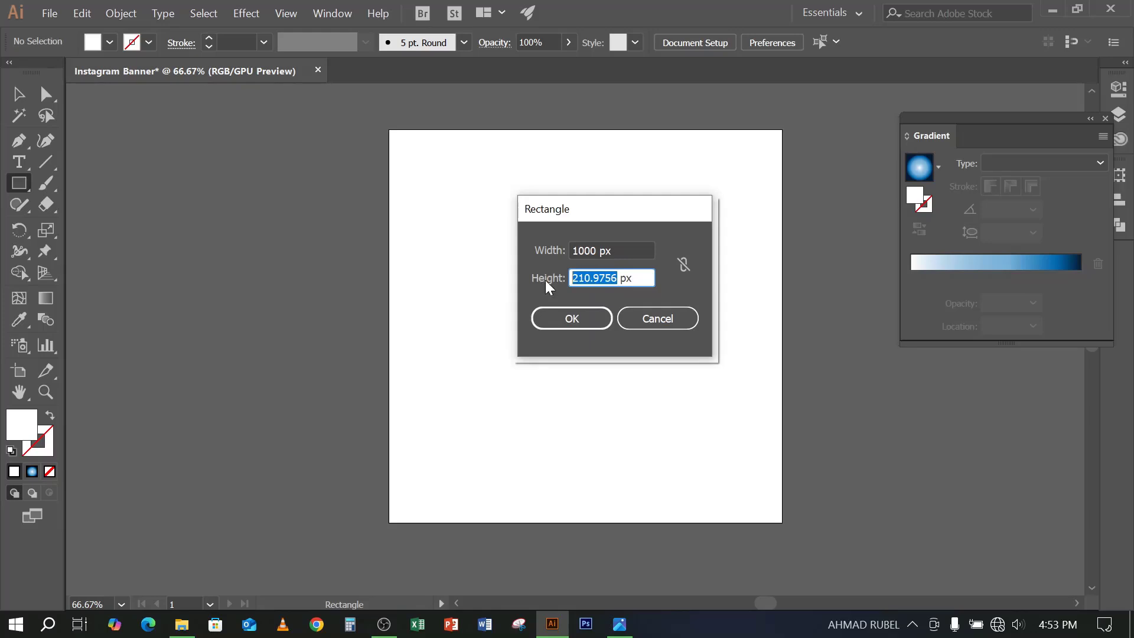
pyautogui.write('100')
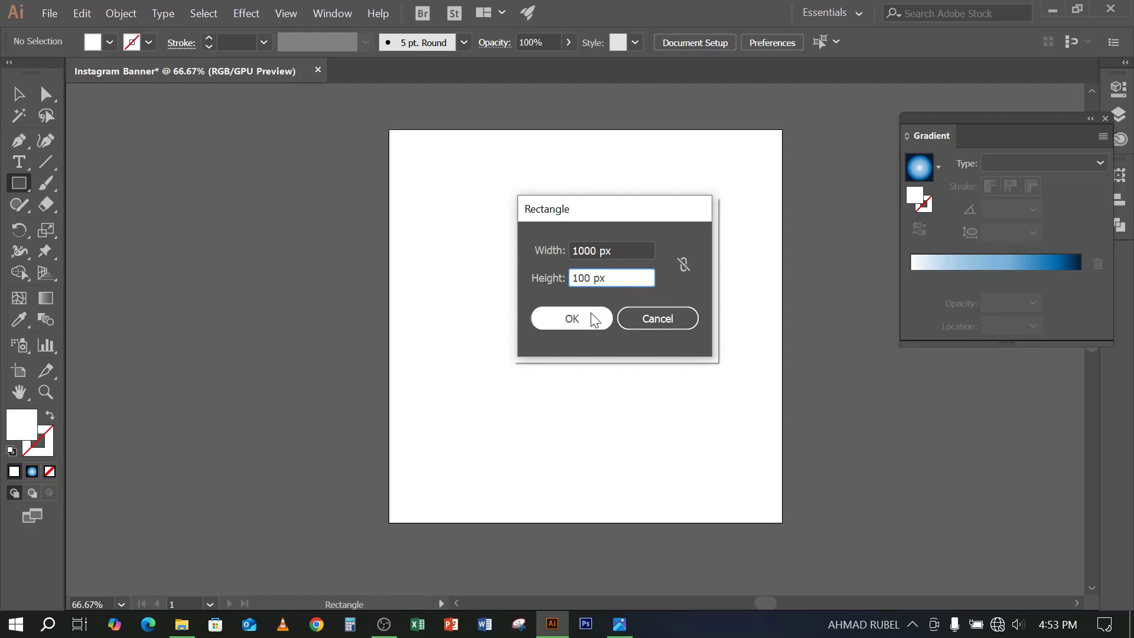
pyautogui.write('0')
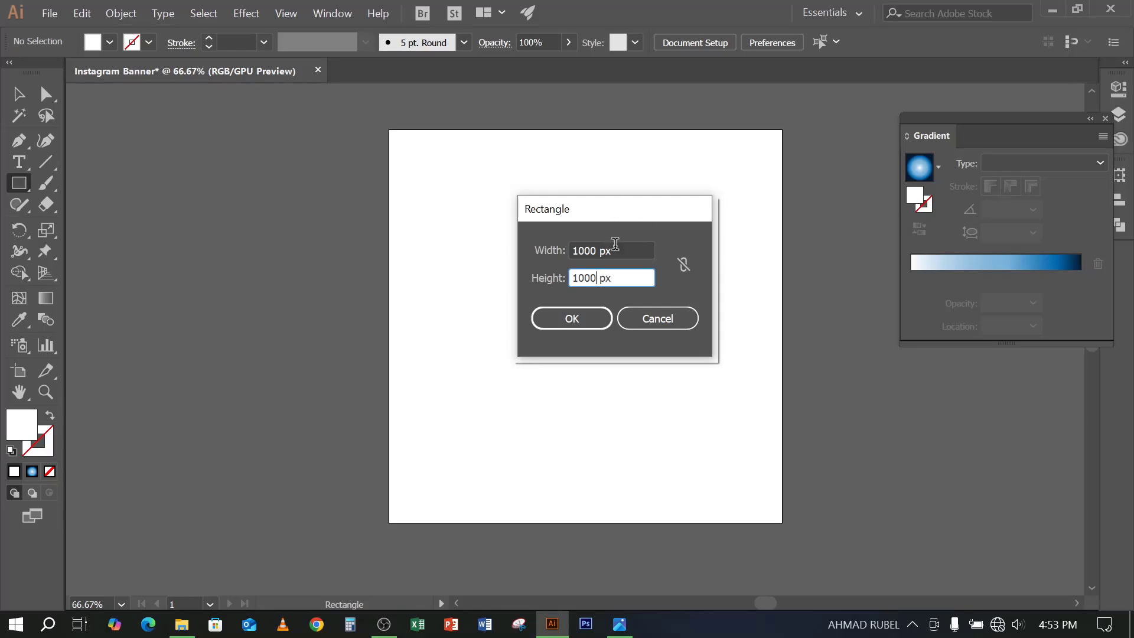
pyautogui.click(615, 243)
pyautogui.moveTo(619, 278); pyautogui.dragTo(559, 283)
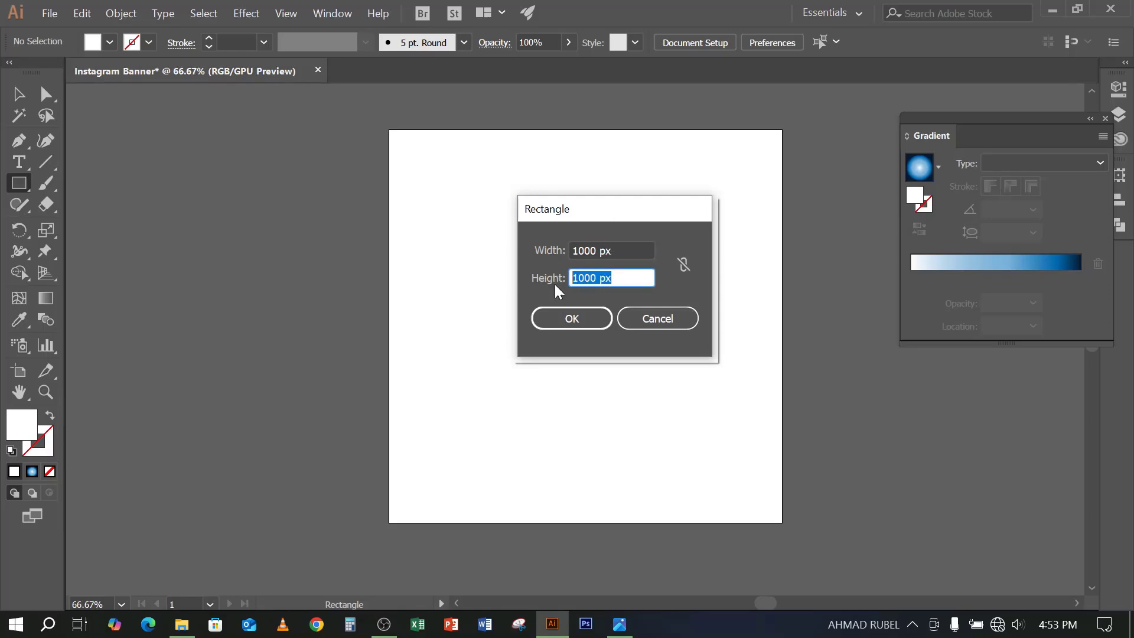
pyautogui.click(572, 319)
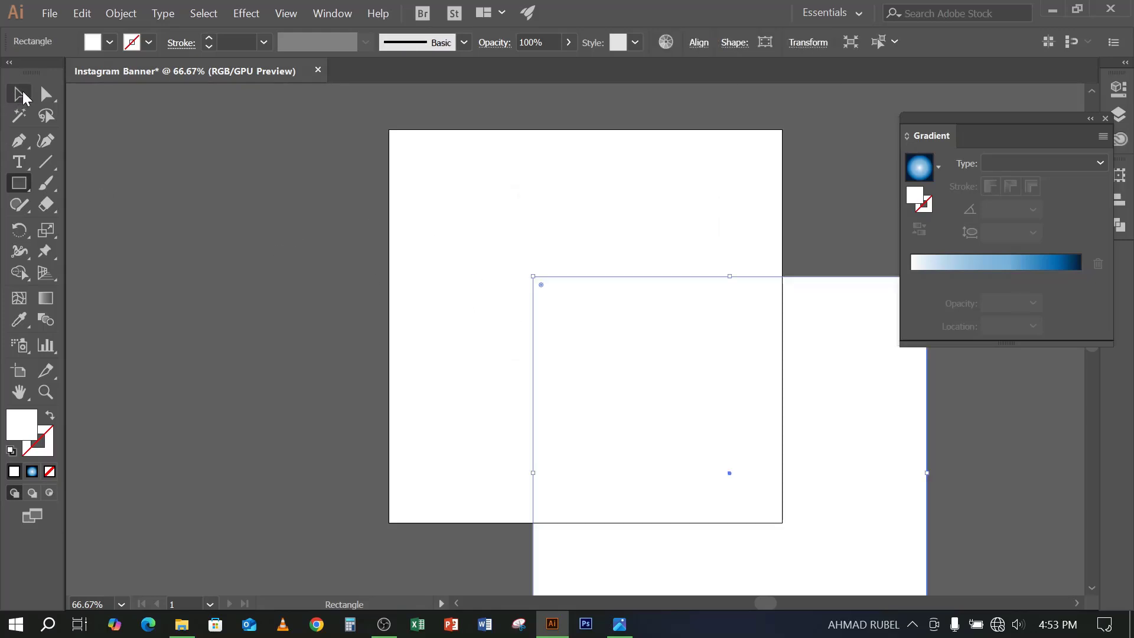
# Move the white rectangle freehand so that it partly overhangs the artboard's left edge
pyautogui.click(18, 94)
pyautogui.moveTo(794, 390); pyautogui.dragTo(410, 274)
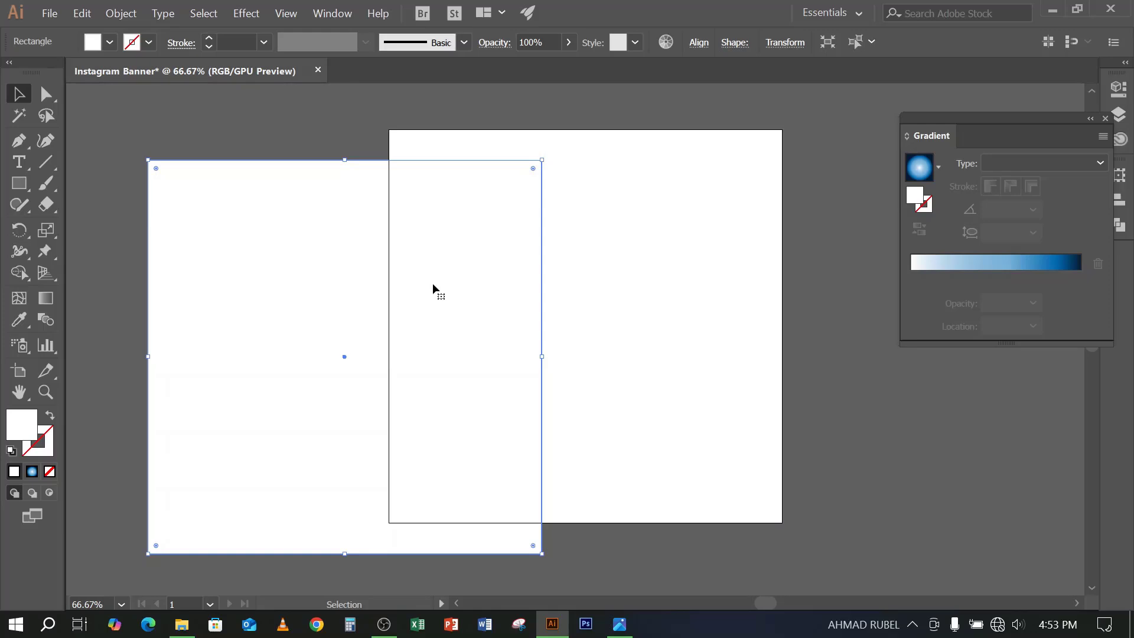
pyautogui.moveTo(466, 229); pyautogui.dragTo(442, 223)
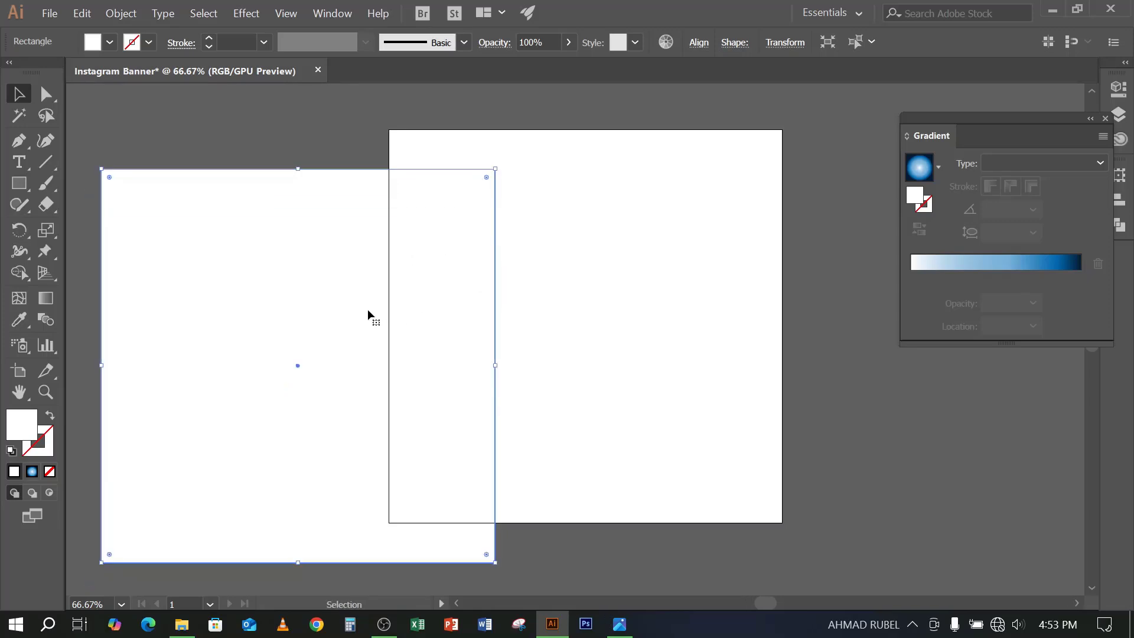
pyautogui.click(541, 233)
pyautogui.moveTo(542, 184)
pyautogui.mouseDown()
pyautogui.moveTo(393, 267)
pyautogui.moveTo(342, 217)
pyautogui.moveTo(357, 223)
pyautogui.moveTo(355, 246)
pyautogui.mouseUp()
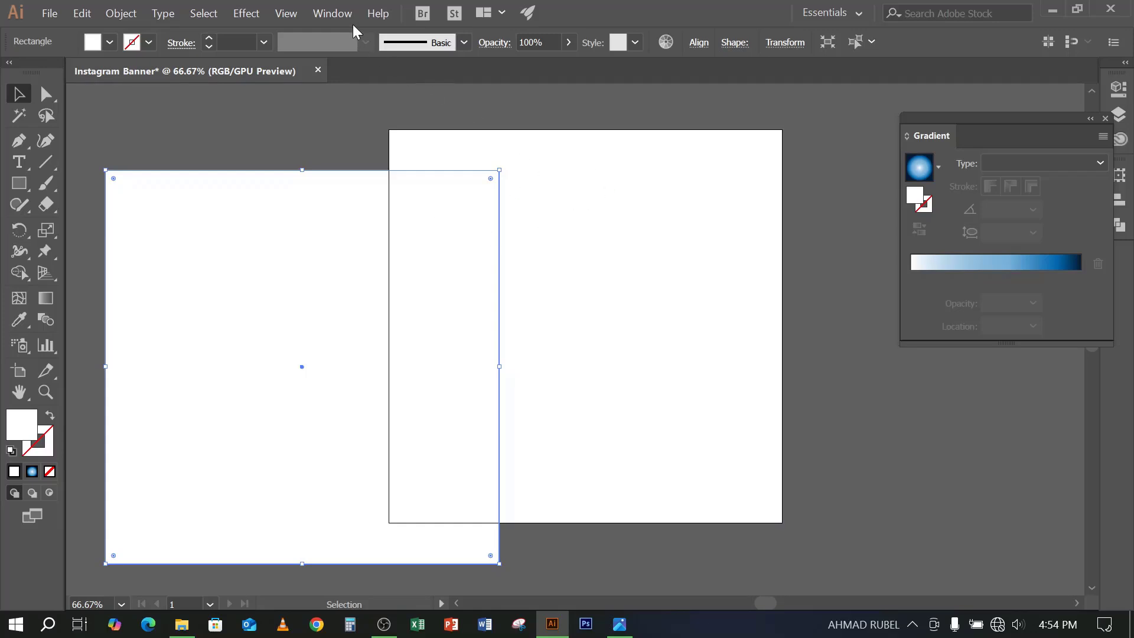
# Show the Align controls and dock the floating Gradient controls in collapsed form at the workspace edge
pyautogui.click(332, 13)
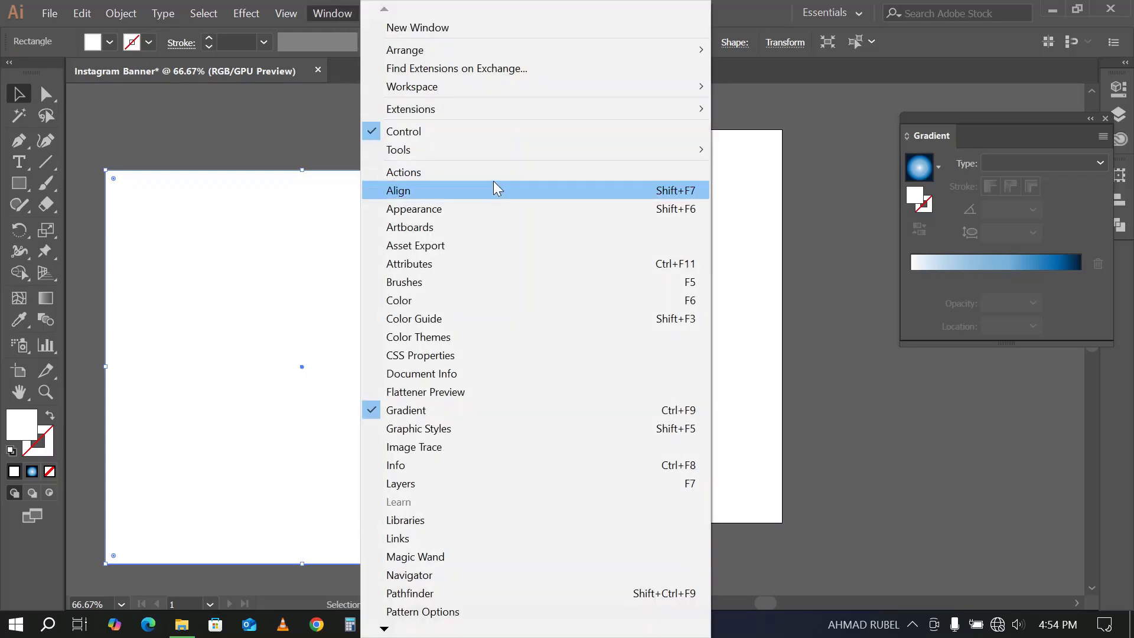
pyautogui.click(450, 191)
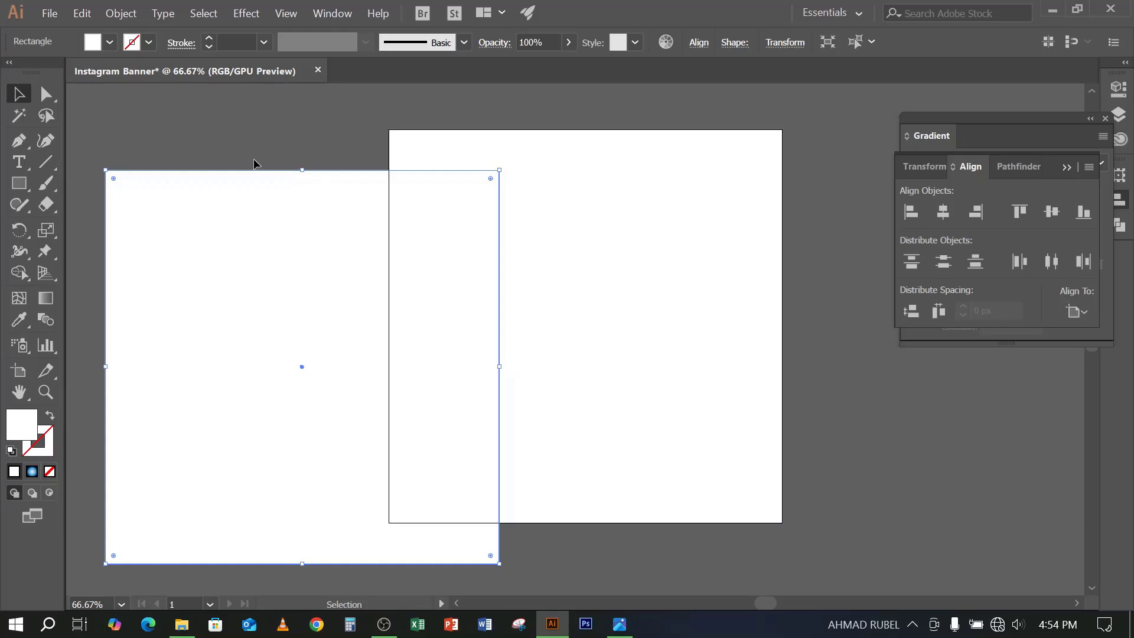
pyautogui.moveTo(254, 162); pyautogui.dragTo(278, 258)
pyautogui.moveTo(260, 165); pyautogui.dragTo(285, 254)
pyautogui.click(281, 164)
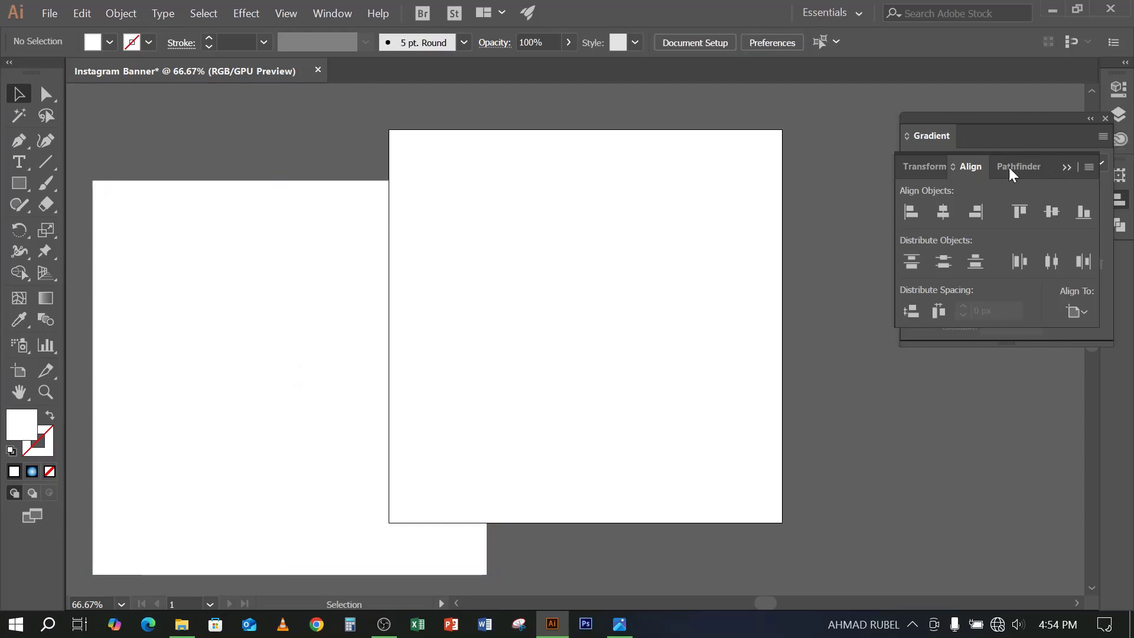
pyautogui.click(972, 167)
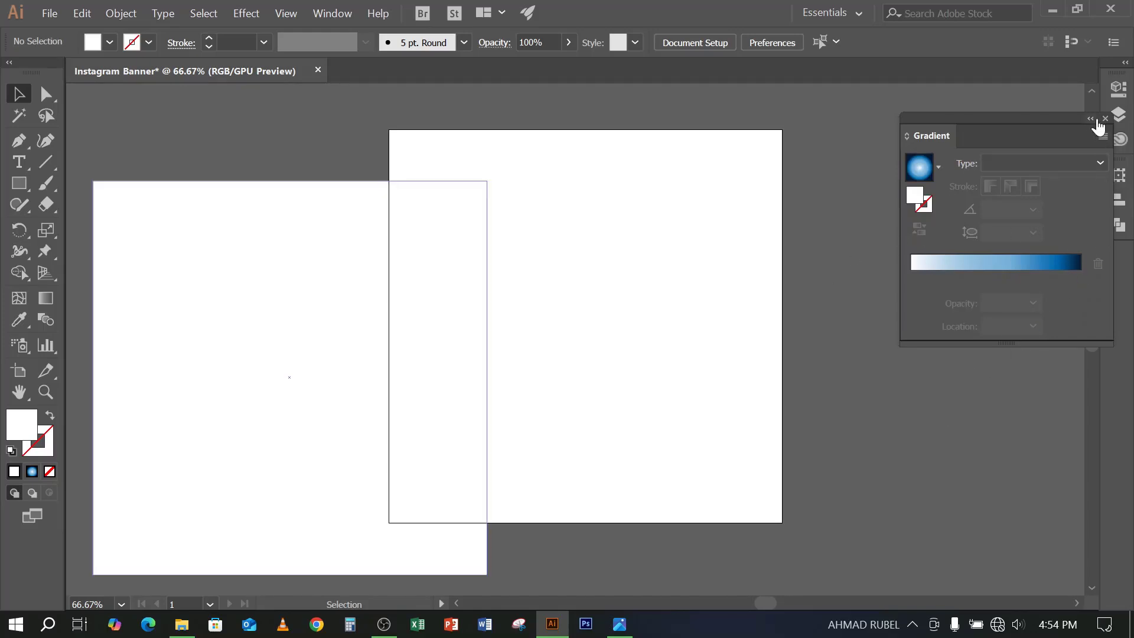
pyautogui.moveTo(1059, 126); pyautogui.dragTo(1108, 260)
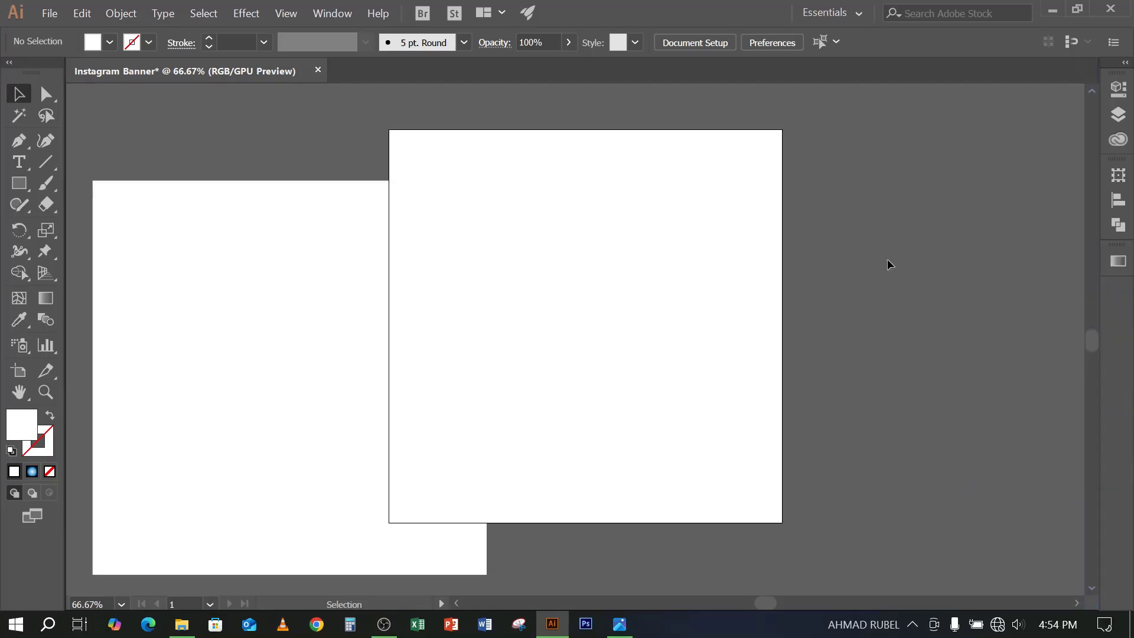
# Move the rectangle freehand to the right of the artboard and back so that it overlaps the artboard's lower right part
pyautogui.moveTo(318, 159); pyautogui.dragTo(366, 286)
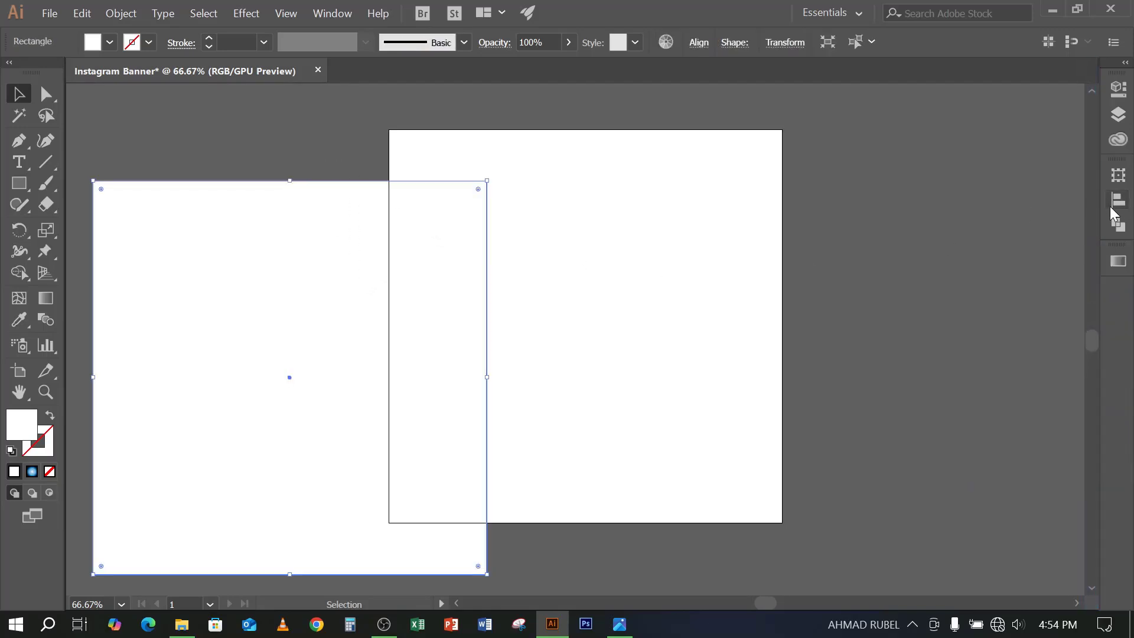
pyautogui.click(331, 171)
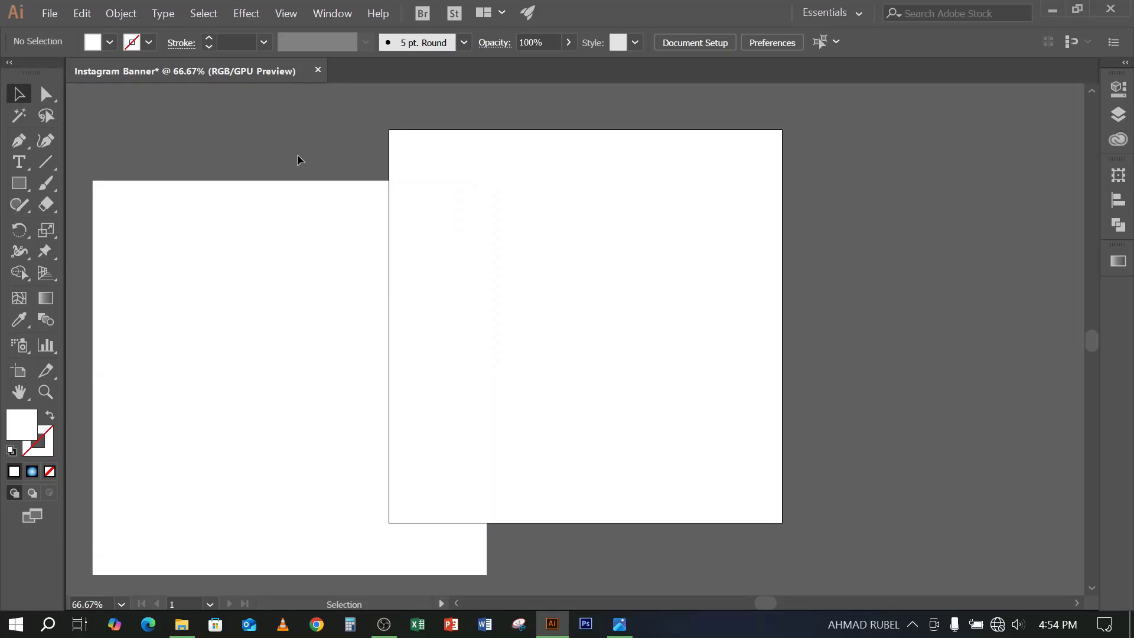
pyautogui.moveTo(299, 159); pyautogui.dragTo(938, 228)
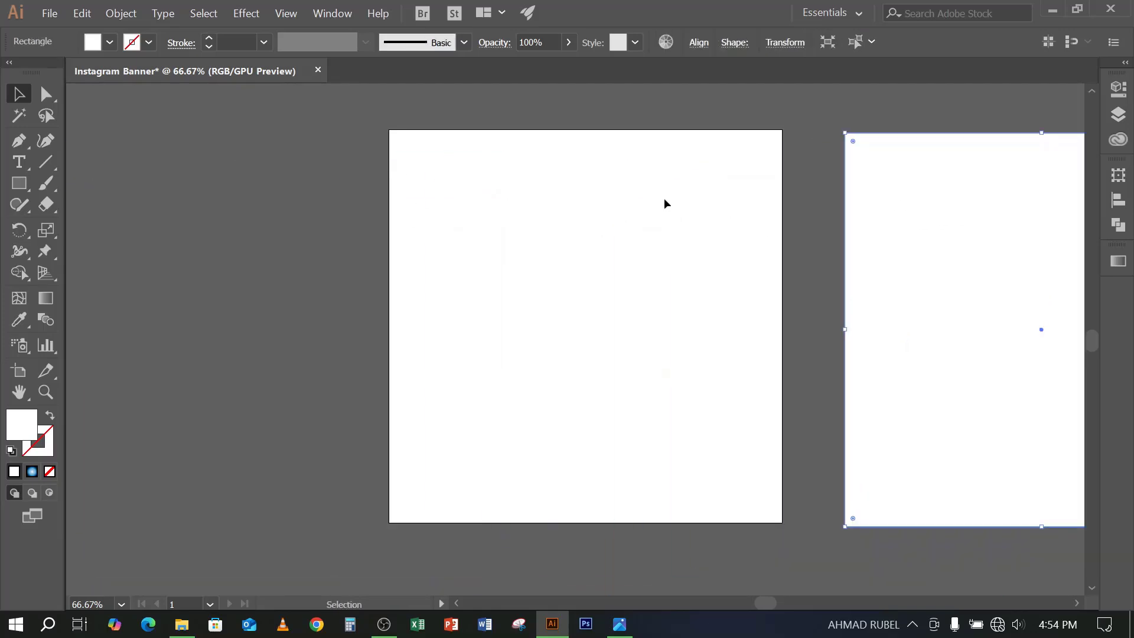
pyautogui.click(628, 229)
pyautogui.moveTo(638, 248); pyautogui.dragTo(567, 351)
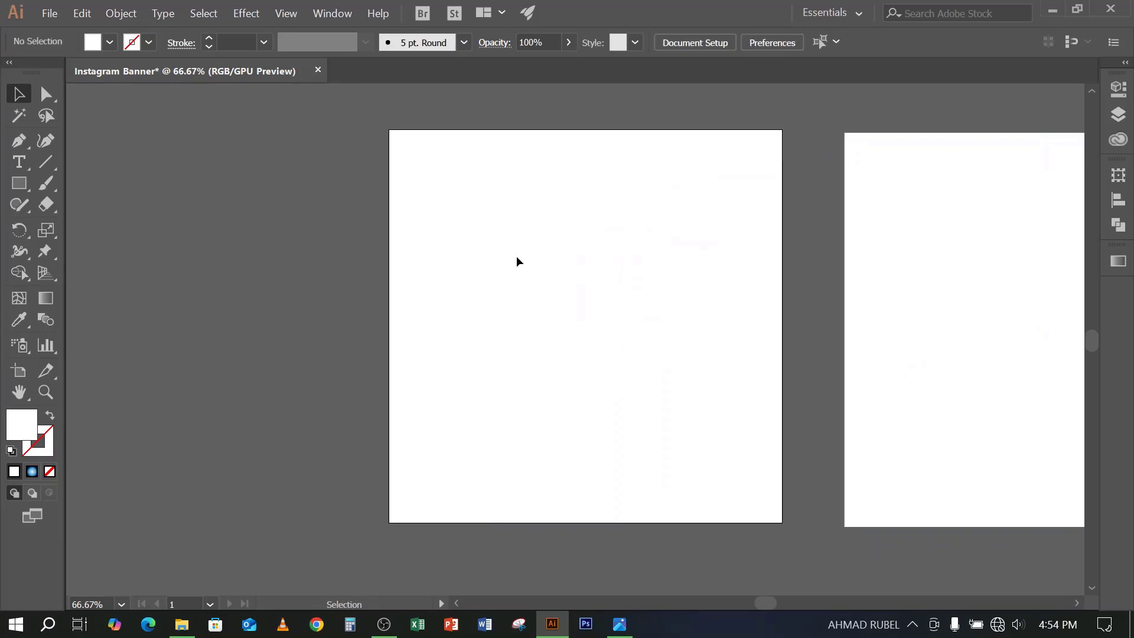
pyautogui.moveTo(671, 232); pyautogui.dragTo(535, 280)
pyautogui.moveTo(585, 210); pyautogui.dragTo(531, 289)
pyautogui.moveTo(567, 213); pyautogui.dragTo(526, 322)
pyautogui.moveTo(632, 230); pyautogui.dragTo(556, 337)
pyautogui.moveTo(674, 227); pyautogui.dragTo(534, 339)
pyautogui.moveTo(997, 232); pyautogui.dragTo(896, 191)
pyautogui.moveTo(728, 224); pyautogui.dragTo(631, 325)
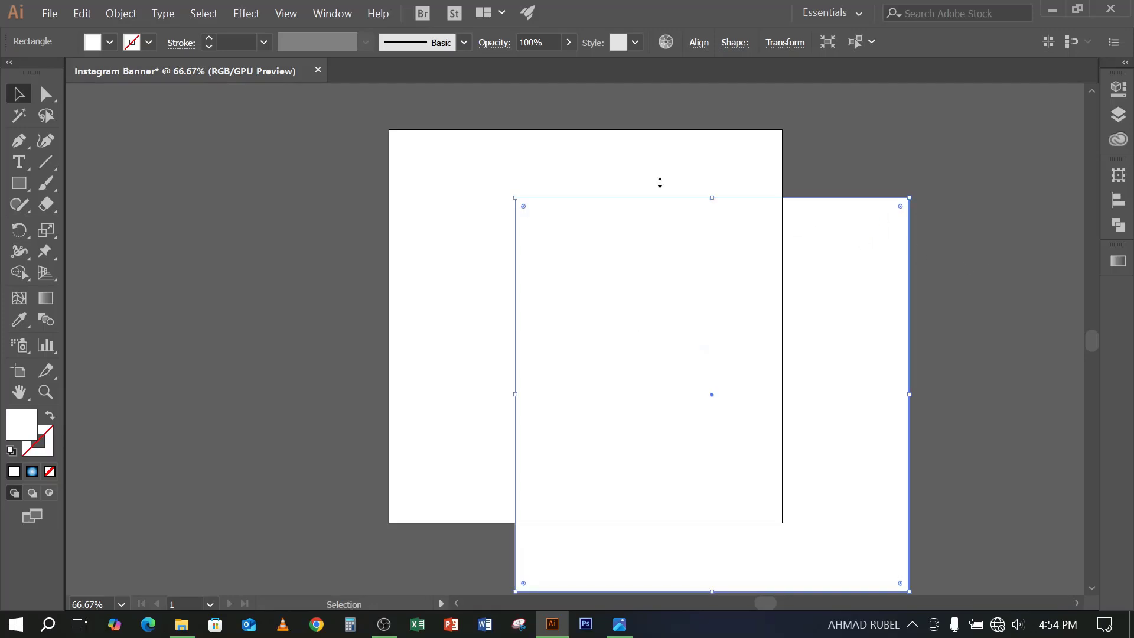
# Center the rectangle horizontally and vertically on the artboard so that it covers it exactly, and deselect it
pyautogui.click(1118, 201)
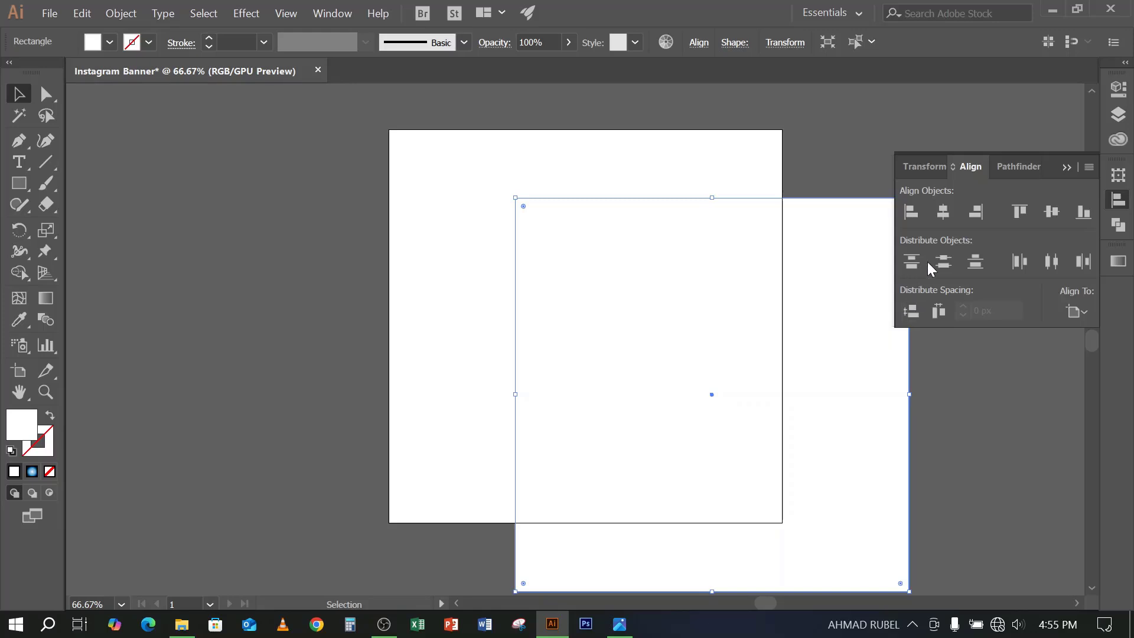
pyautogui.click(941, 214)
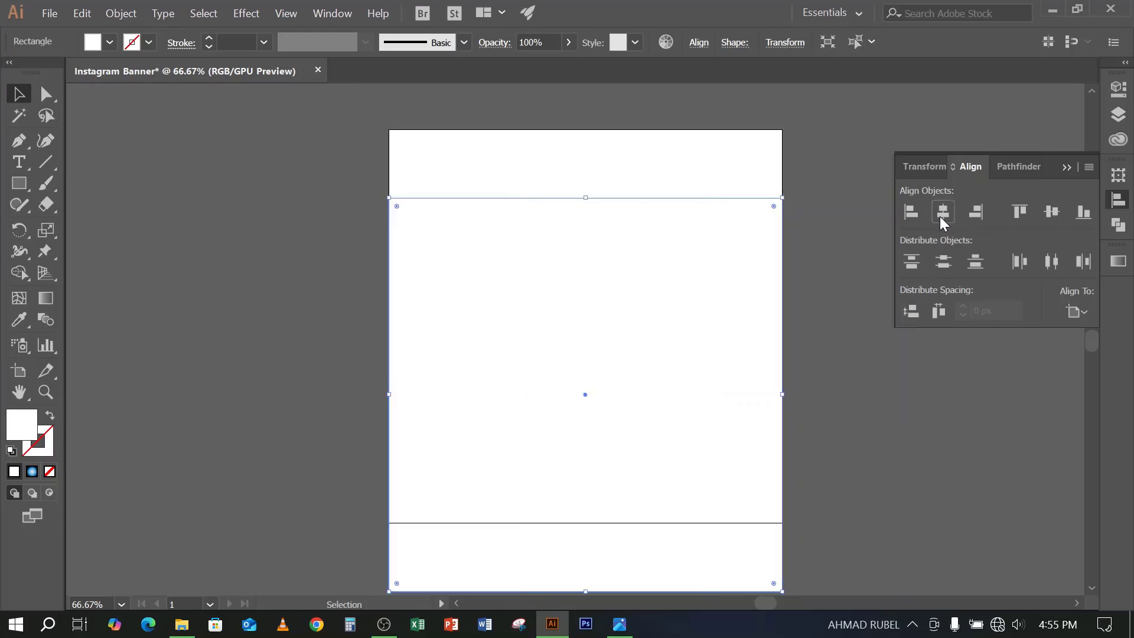
pyautogui.click(1050, 214)
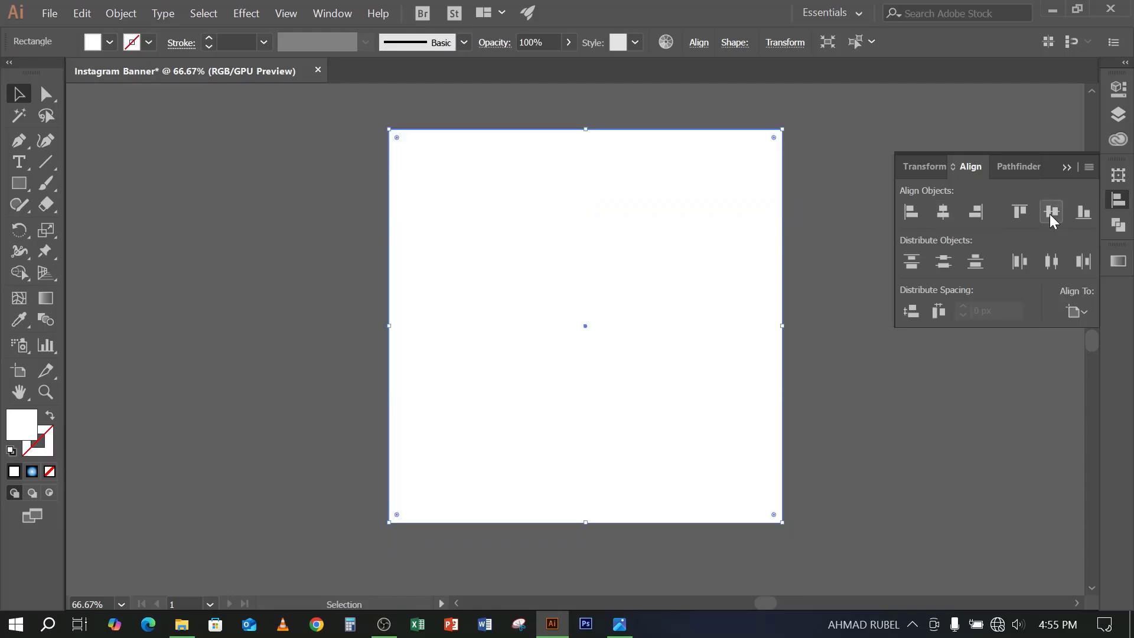
pyautogui.click(818, 289)
pyautogui.click(693, 296)
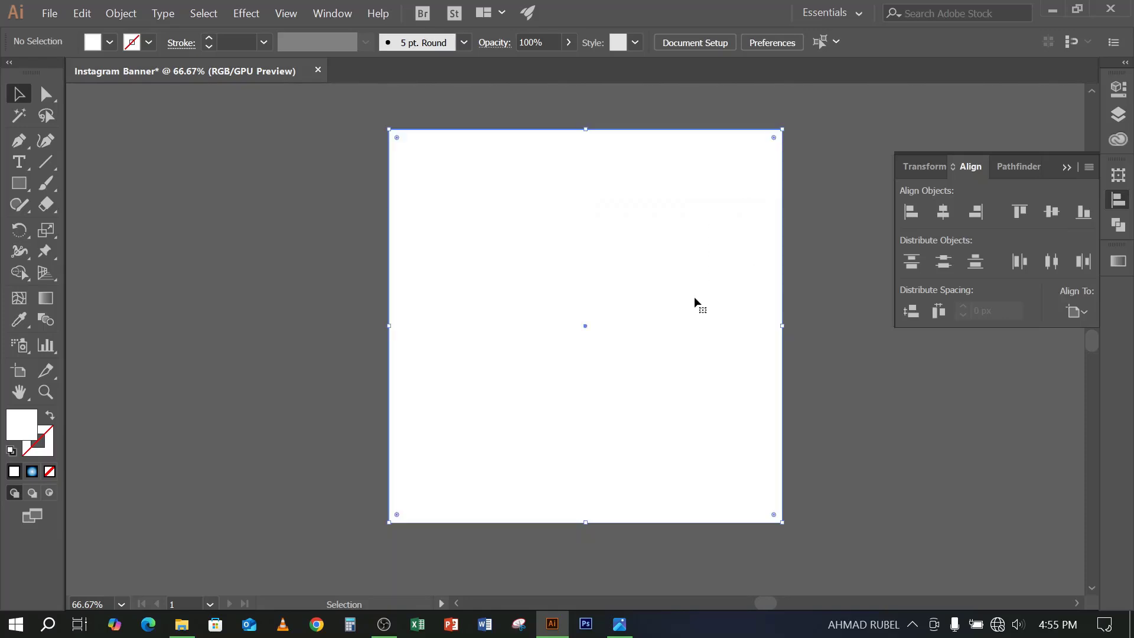
pyautogui.click(820, 182)
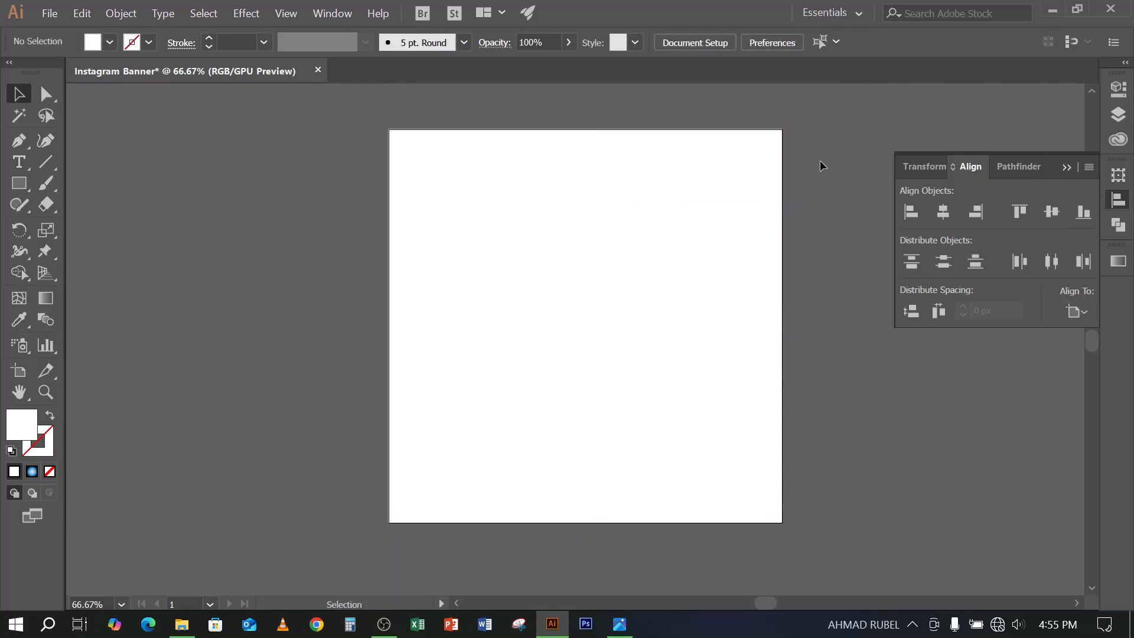
# Select the rectangle and check which reference its alignment uses: selection, key object or artboard
pyautogui.moveTo(503, 213); pyautogui.dragTo(503, 213)
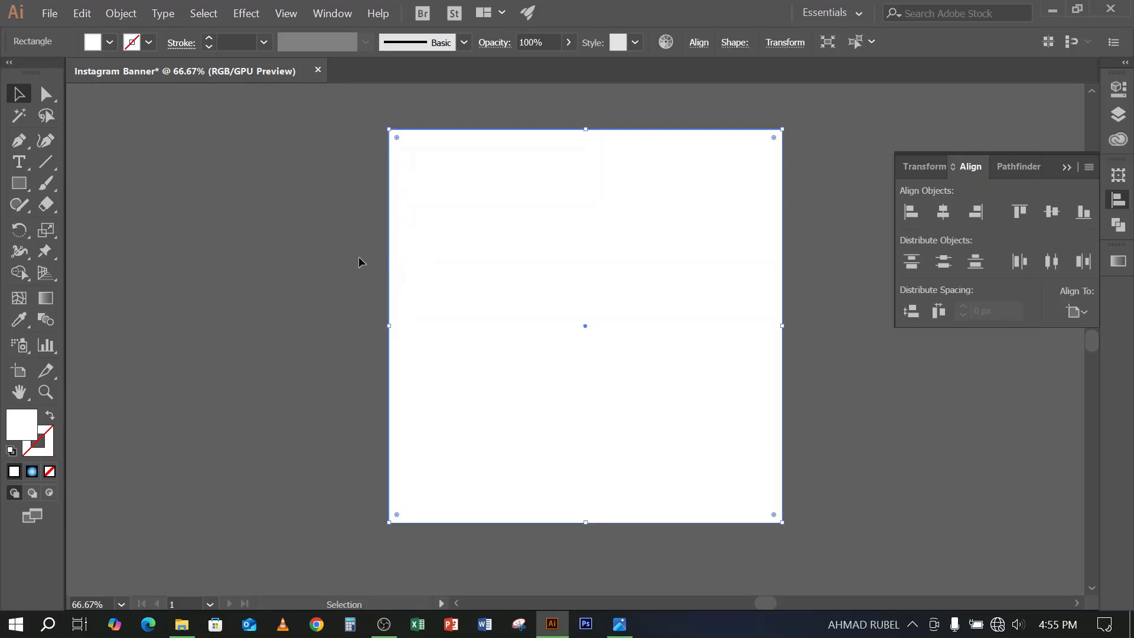
pyautogui.moveTo(390, 253); pyautogui.dragTo(469, 290)
pyautogui.click(1073, 313)
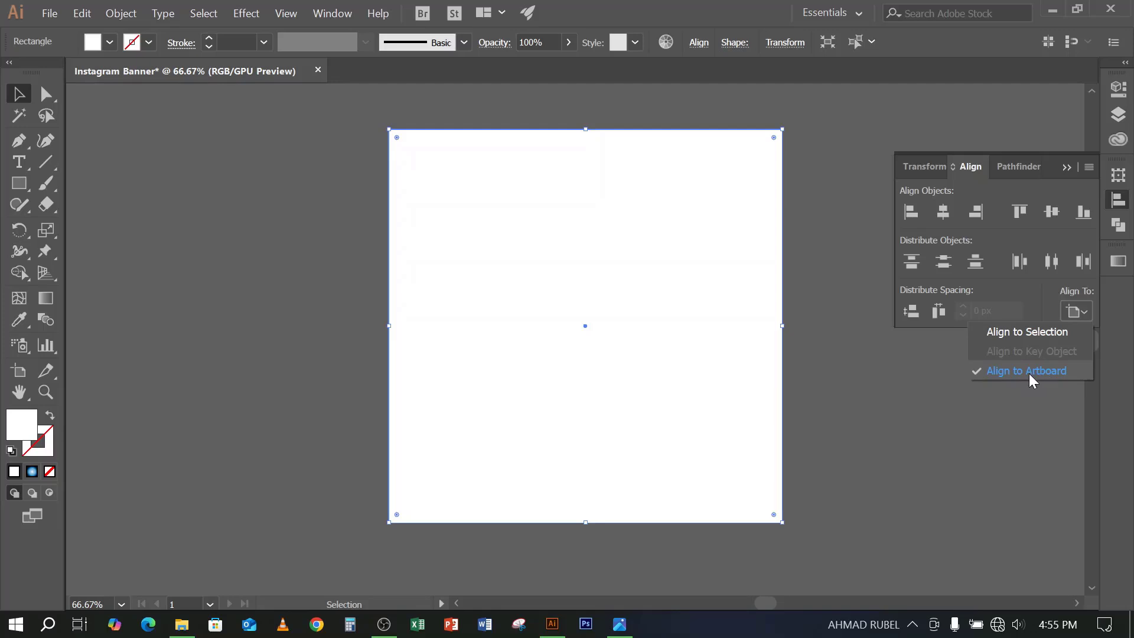
pyautogui.click(846, 335)
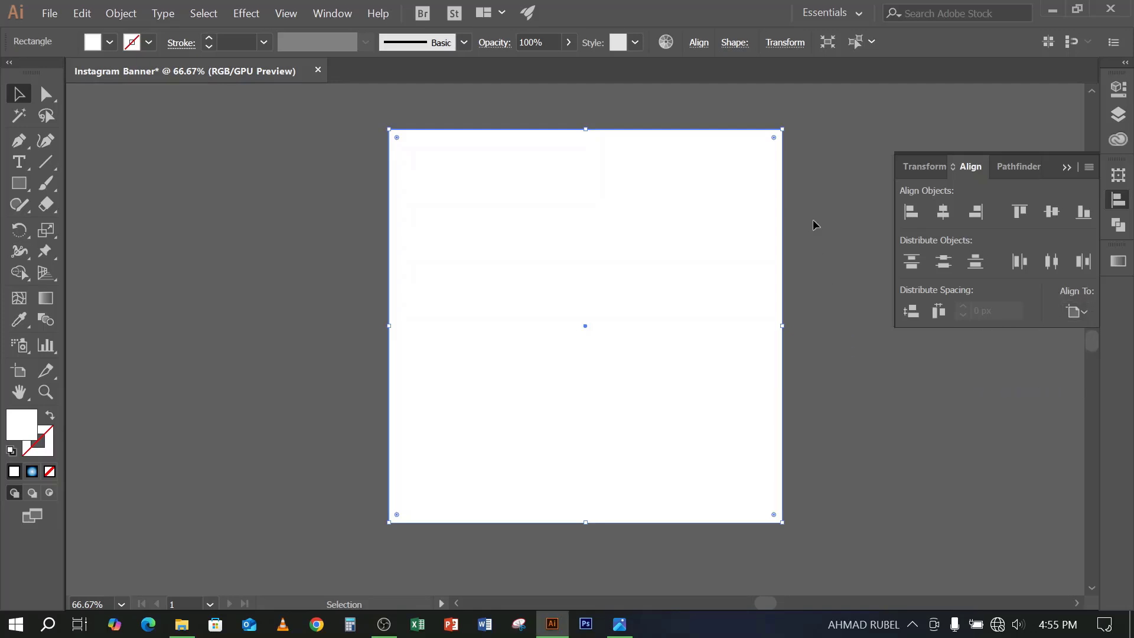
pyautogui.click(811, 195)
pyautogui.moveTo(813, 151); pyautogui.dragTo(689, 253)
pyautogui.click(809, 218)
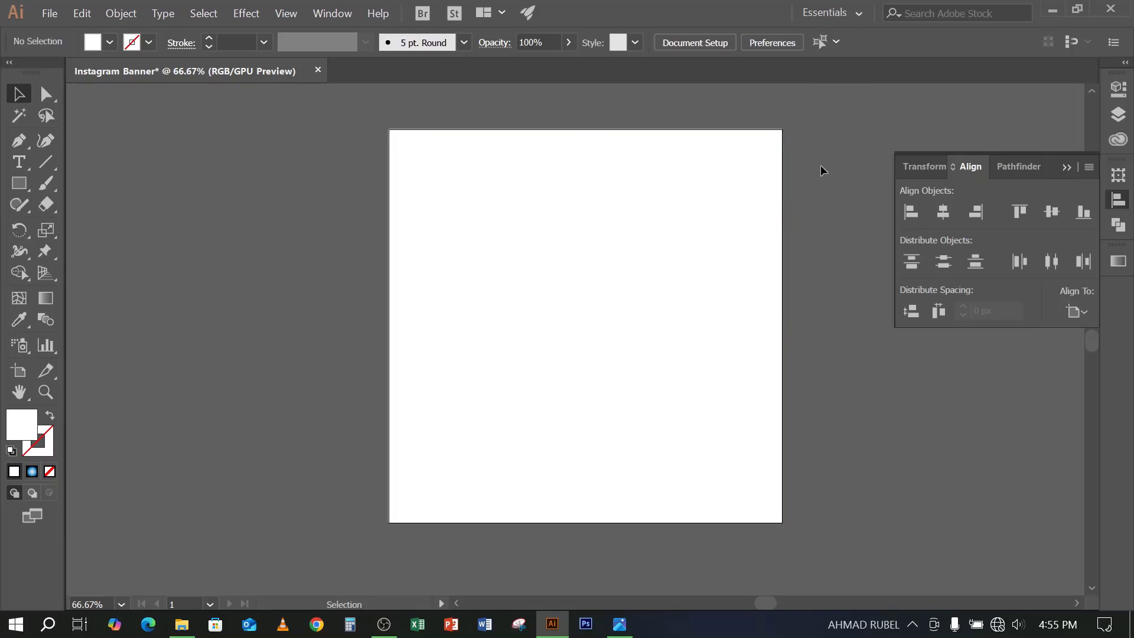
pyautogui.moveTo(766, 189); pyautogui.dragTo(766, 189)
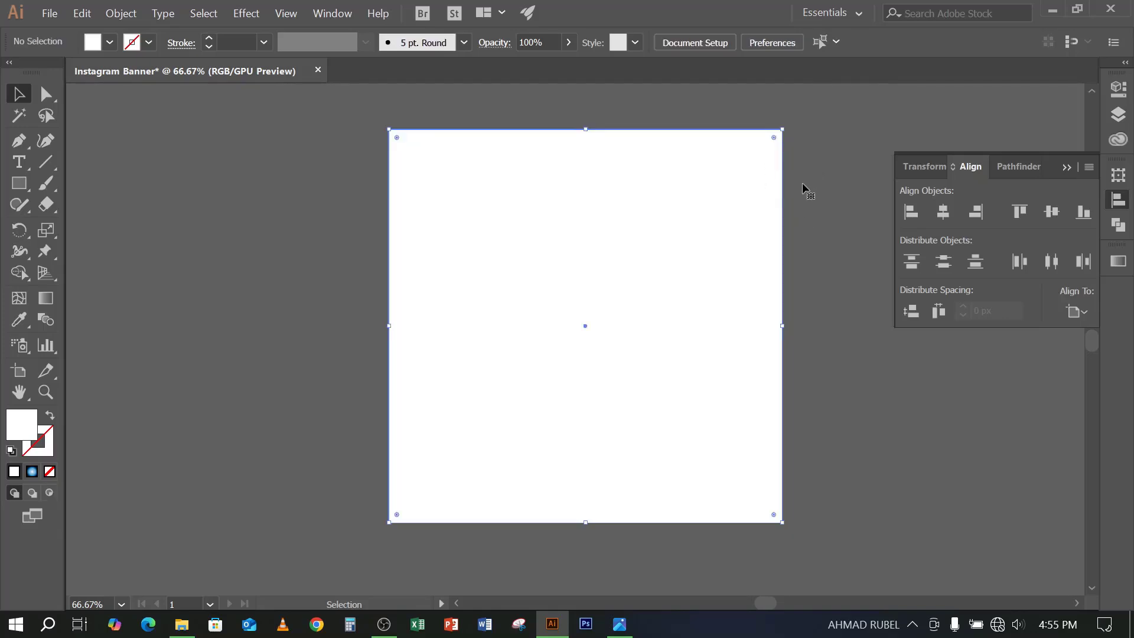
pyautogui.click(805, 162)
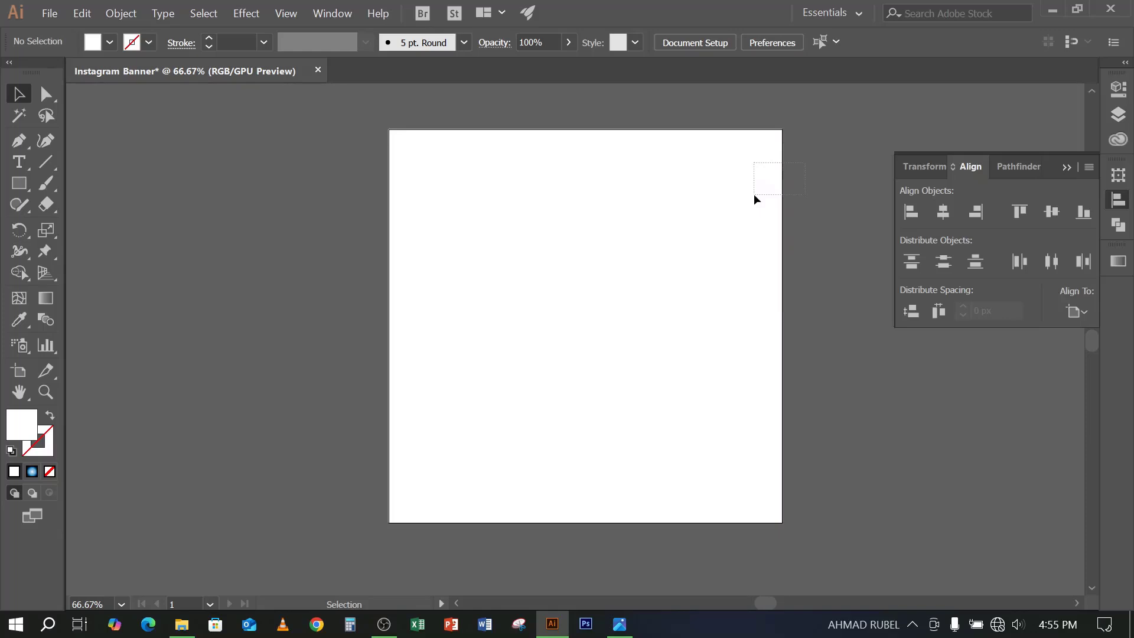
pyautogui.moveTo(755, 195); pyautogui.dragTo(755, 196)
pyautogui.click(368, 190)
pyautogui.moveTo(367, 189); pyautogui.dragTo(426, 221)
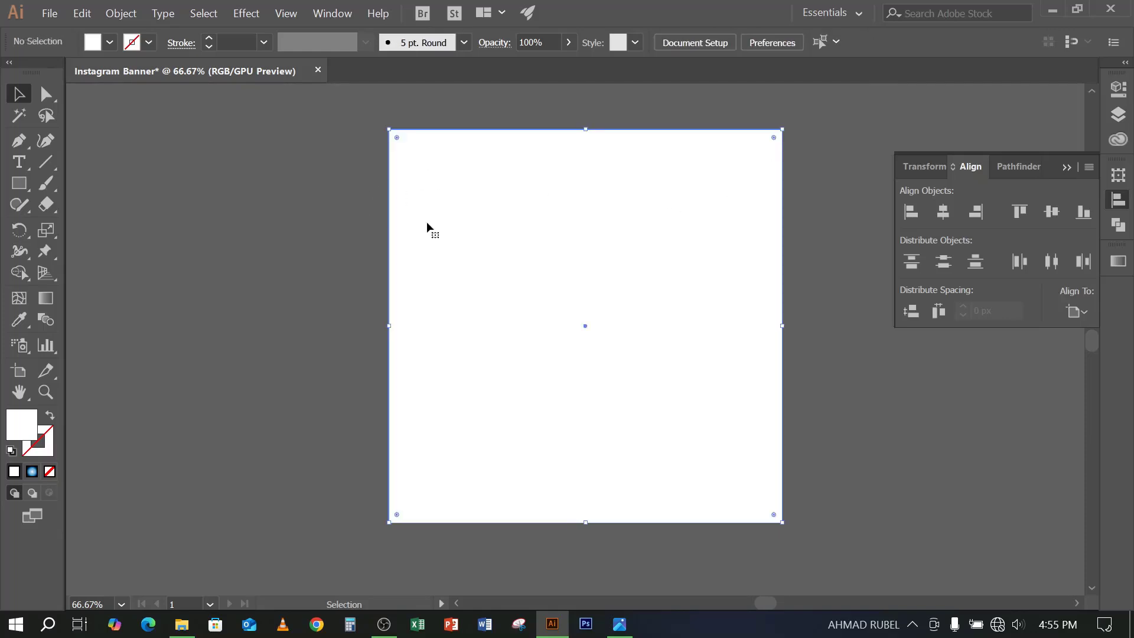
# Start an Offset Path on the background rectangle, with the preview turned on and its dialog moved slightly down
pyautogui.click(122, 13)
pyautogui.moveTo(252, 323)
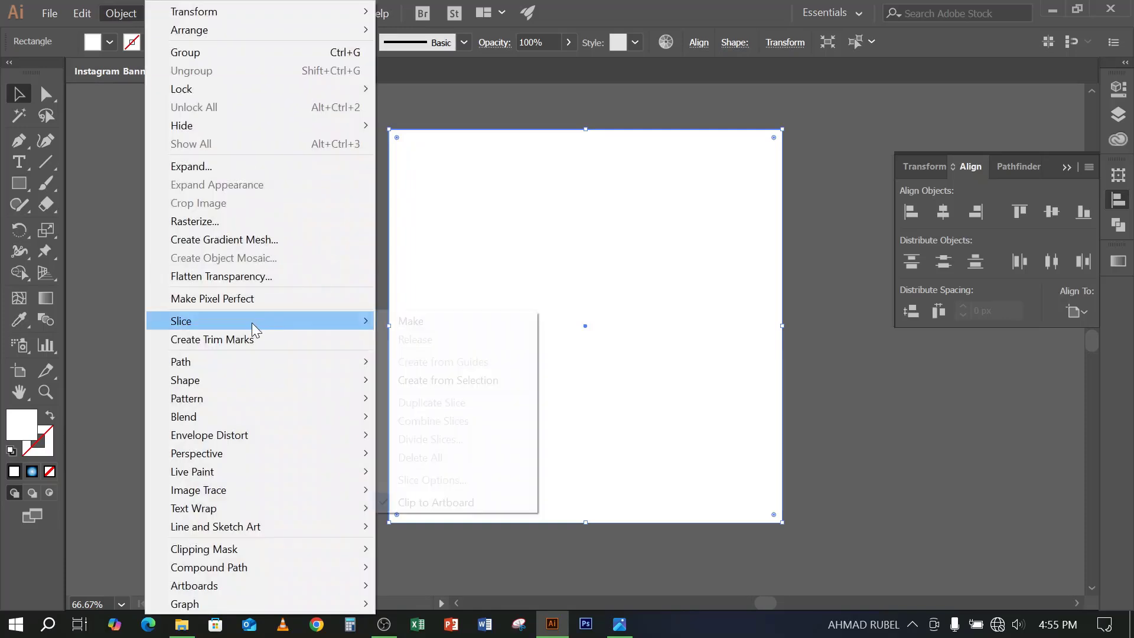
pyautogui.moveTo(247, 364)
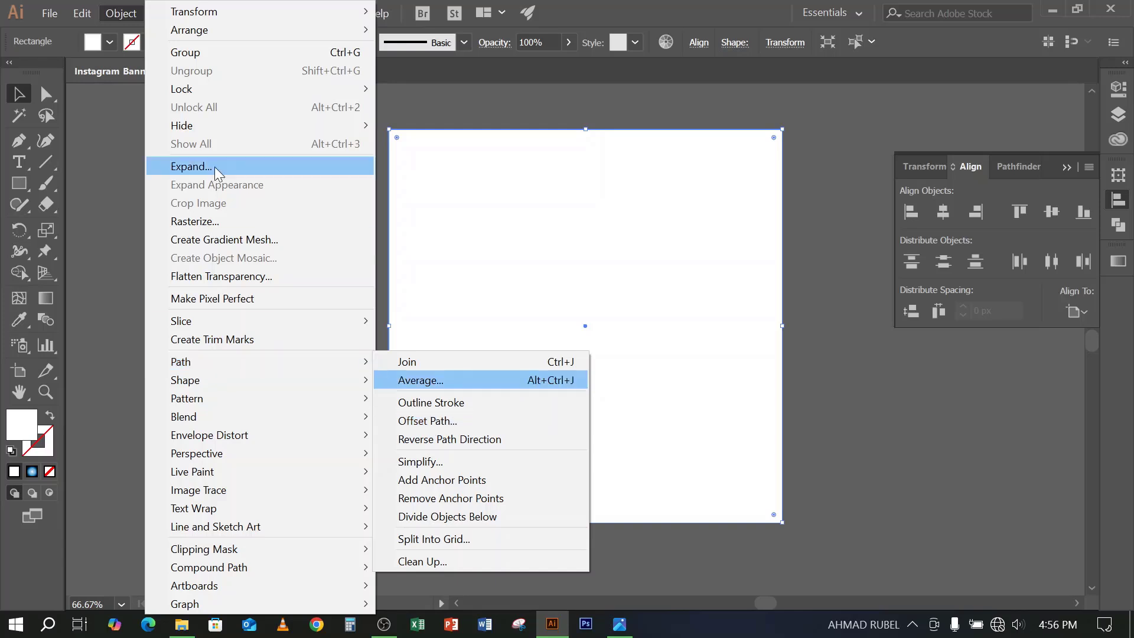
pyautogui.click(441, 422)
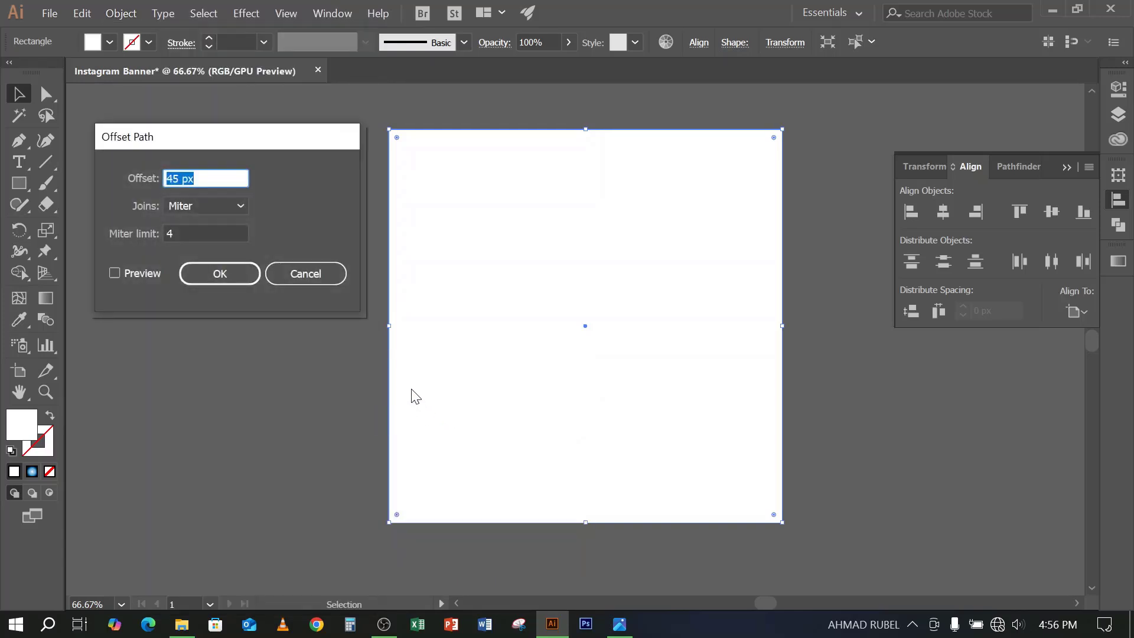
pyautogui.moveTo(285, 137); pyautogui.dragTo(281, 167)
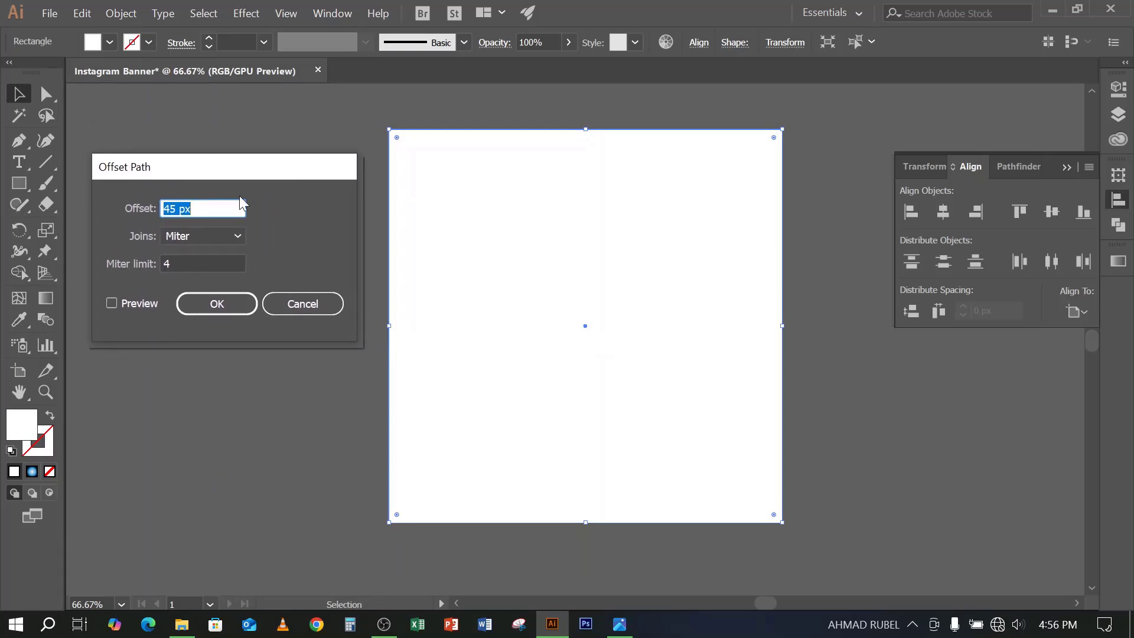
pyautogui.click(117, 302)
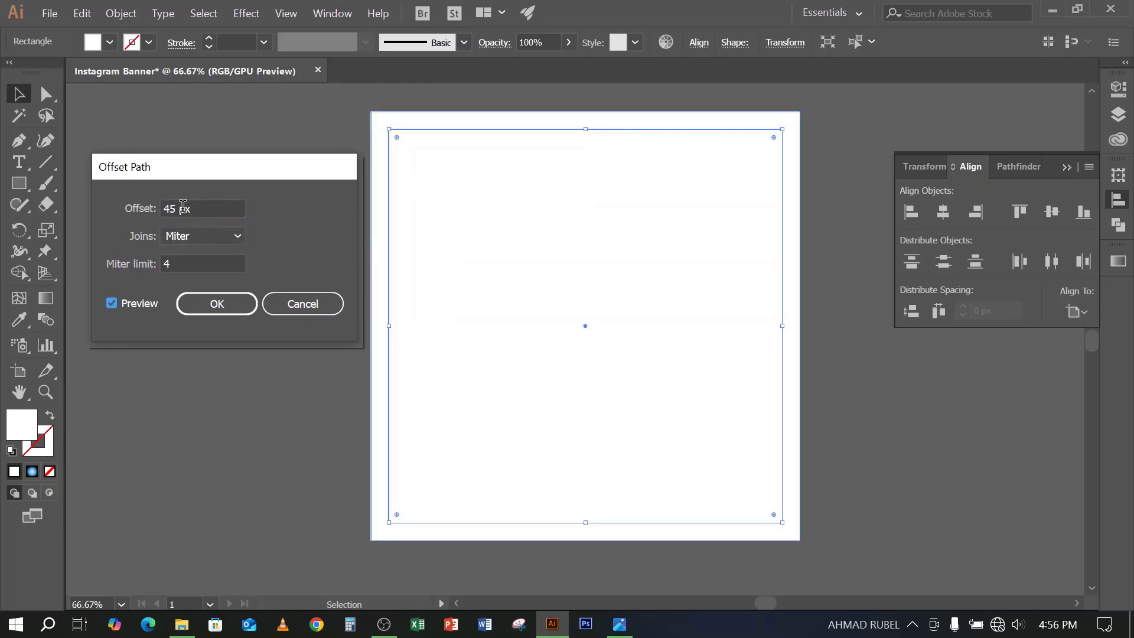
# Set the path offset to -40 px with Miter joins and apply it to create a smaller inner rectangle
pyautogui.click(203, 210)
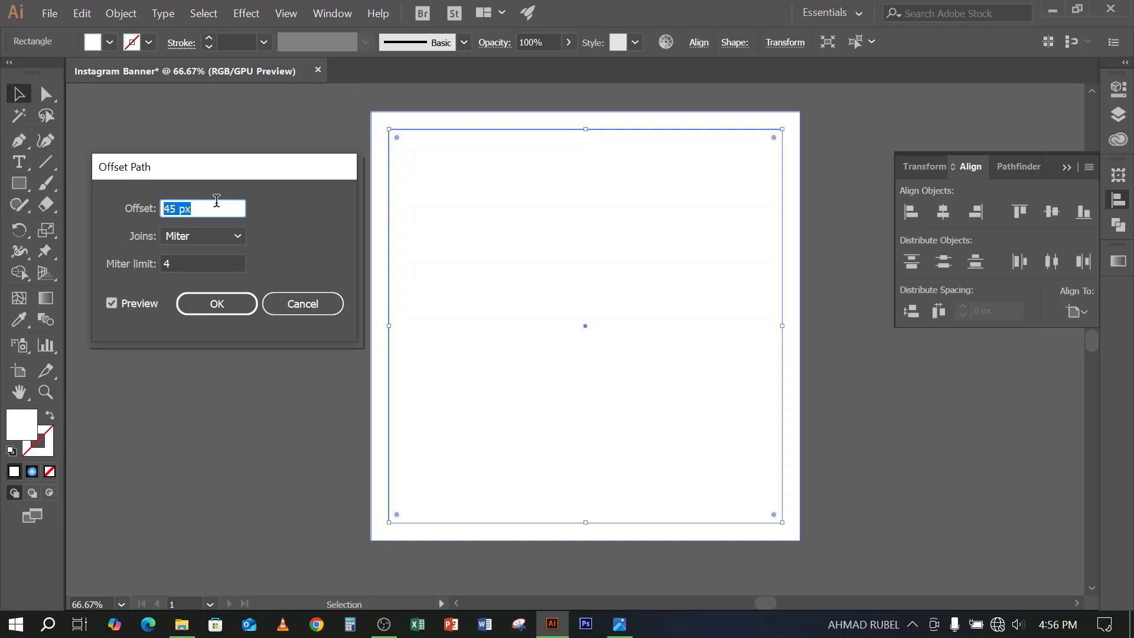
pyautogui.click(165, 209)
pyautogui.press('Down')
pyautogui.press('Down')
pyautogui.press('Down')
pyautogui.press('Down')
pyautogui.press('Down')
pyautogui.press('Down')
pyautogui.press('Down')
pyautogui.press('Down')
pyautogui.press('Down')
pyautogui.press('Down')
pyautogui.press('Down')
pyautogui.press('Down')
pyautogui.press('Down')
pyautogui.press('Down')
pyautogui.press('Down')
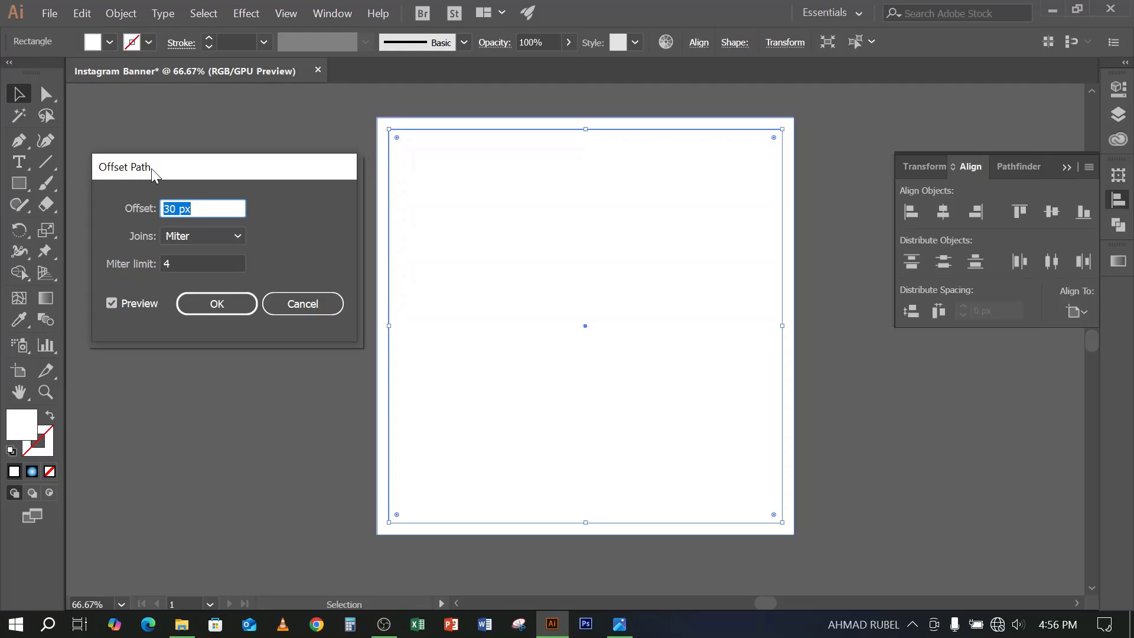
pyautogui.press('Up')
pyautogui.press('Up')
pyautogui.press('Up')
pyautogui.press('Up')
pyautogui.press('Up')
pyautogui.press('Up')
pyautogui.press('Up')
pyautogui.press('Up')
pyautogui.press('Up')
pyautogui.press('Up')
pyautogui.press('Up')
pyautogui.press('Up')
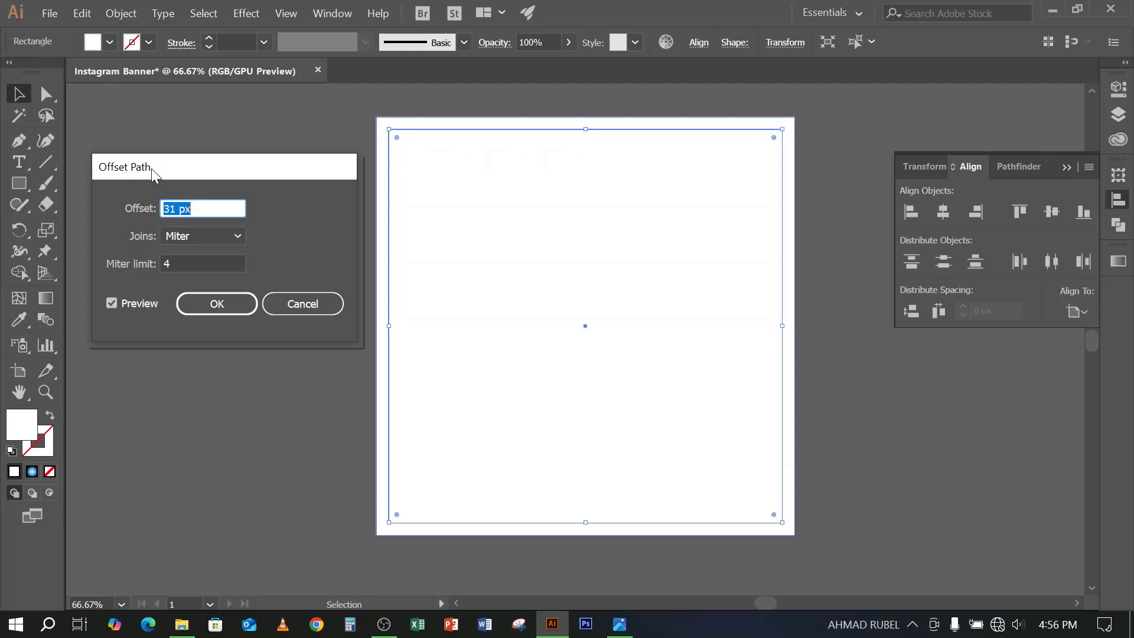
pyautogui.press('Down')
pyautogui.press('Down')
pyautogui.press('Down')
pyautogui.press('Down')
pyautogui.press('Down')
pyautogui.press('Down')
pyautogui.press('Down')
pyautogui.press('Down')
pyautogui.press('Down')
pyautogui.press('Down')
pyautogui.press('Down')
pyautogui.press('Down')
pyautogui.press('Down')
pyautogui.press('Down')
pyautogui.press('Down')
pyautogui.press('Down')
pyautogui.press('Down')
pyautogui.press('Down')
pyautogui.press('Down')
pyautogui.press('Down')
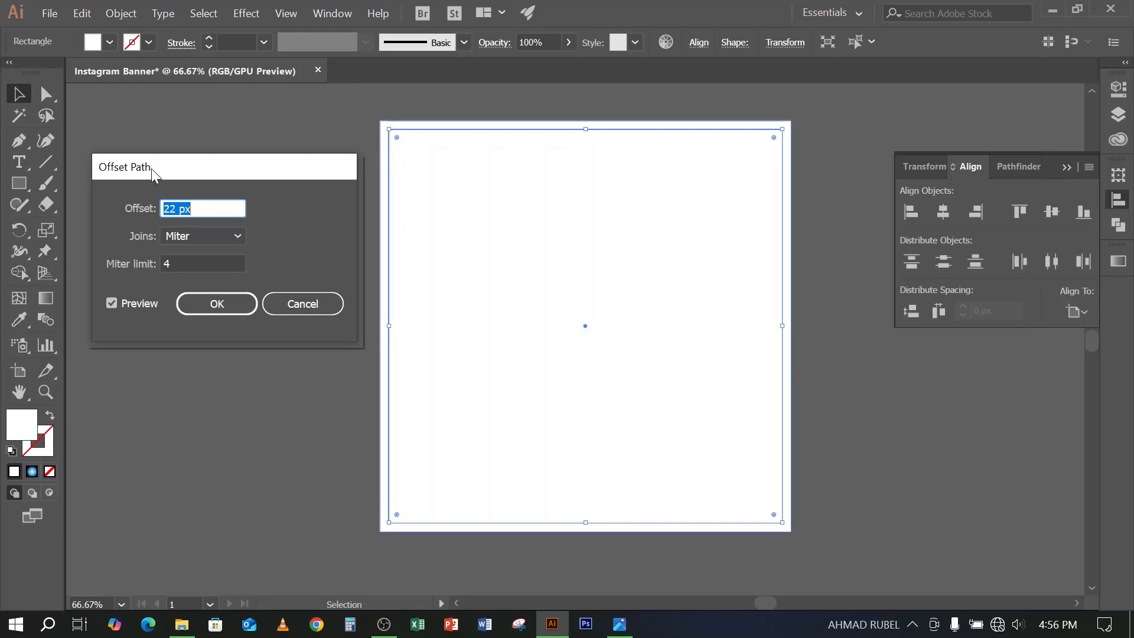
pyautogui.press('Down')
pyautogui.press('Down')
pyautogui.press('Down')
pyautogui.press('Down')
pyautogui.press('Down')
pyautogui.press('Down')
pyautogui.press('Down')
pyautogui.press('Down')
pyautogui.press('Down')
pyautogui.press('Down')
pyautogui.press('Down')
pyautogui.press('Down')
pyautogui.press('Down')
pyautogui.press('Down')
pyautogui.press('Down')
pyautogui.press('Down')
pyautogui.press('Down')
pyautogui.press('Down')
pyautogui.press('Down')
pyautogui.press('Down')
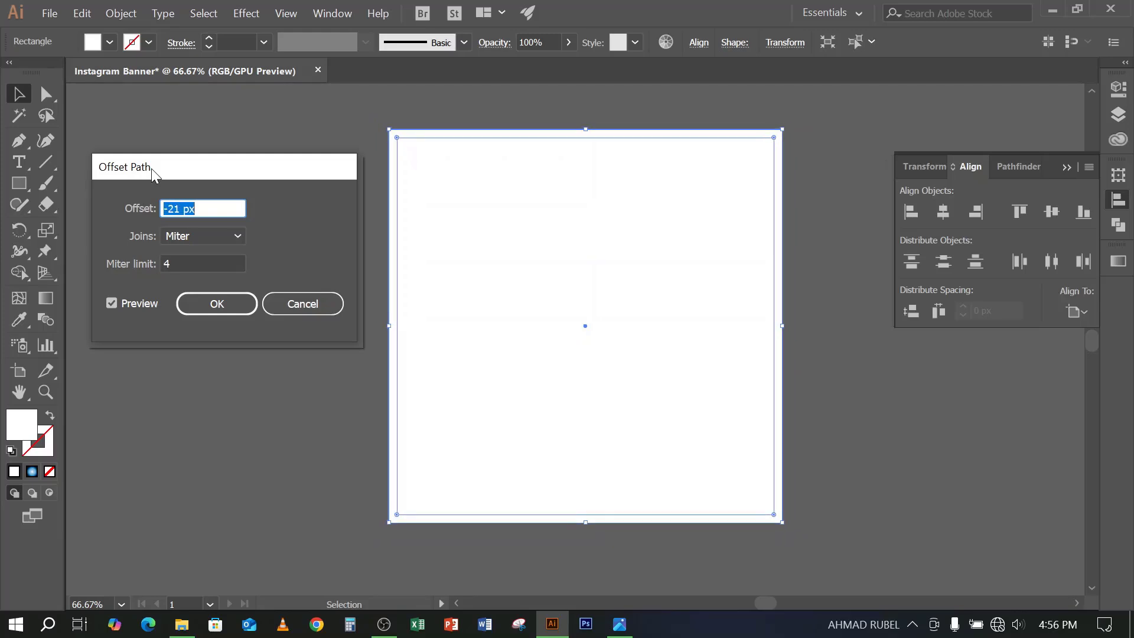
pyautogui.press('Down')
pyautogui.press('Down')
pyautogui.press('Down')
pyautogui.press('Down')
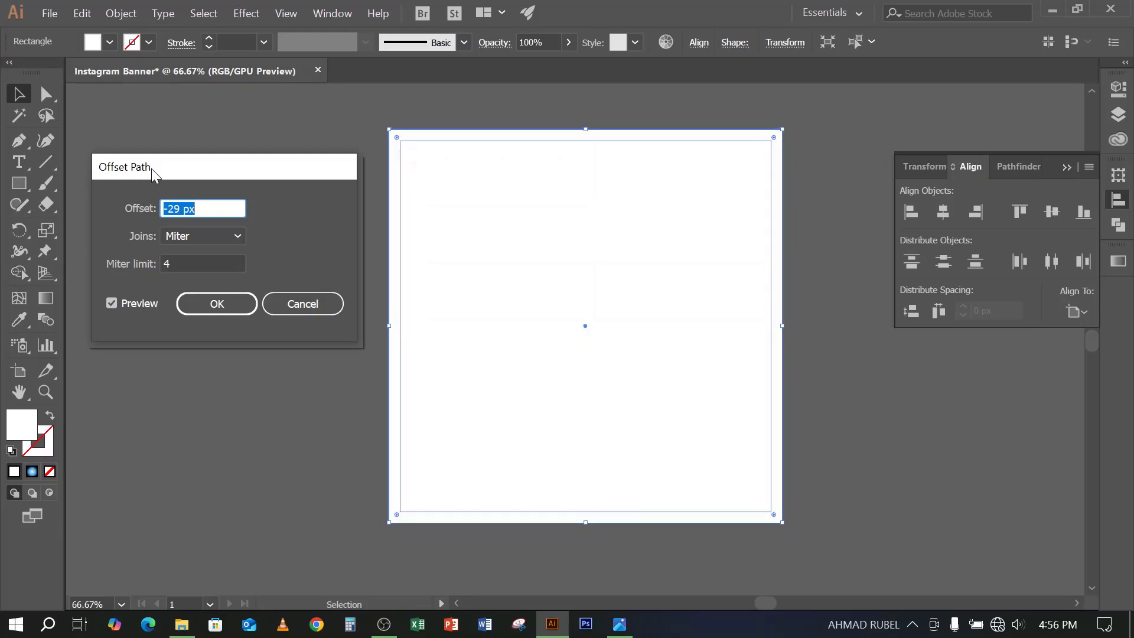
pyautogui.press('Down')
pyautogui.press('Down')
pyautogui.press('Down')
pyautogui.press('Down')
pyautogui.press('Down')
pyautogui.press('Down')
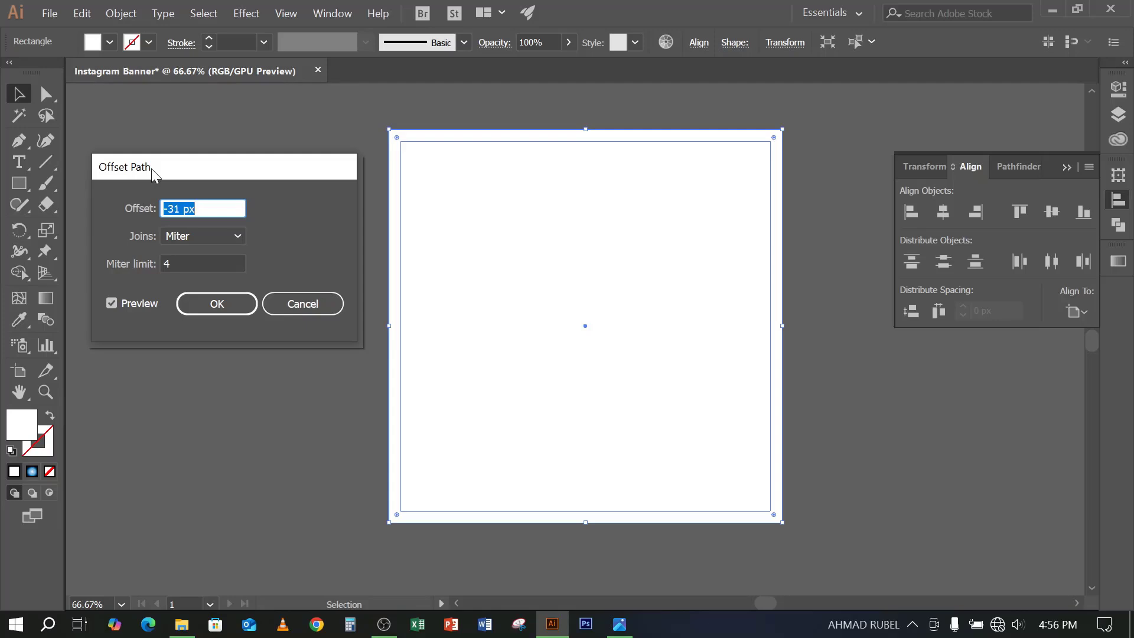
pyautogui.press('Down')
pyautogui.press('Down')
pyautogui.press('Down')
pyautogui.press('Down')
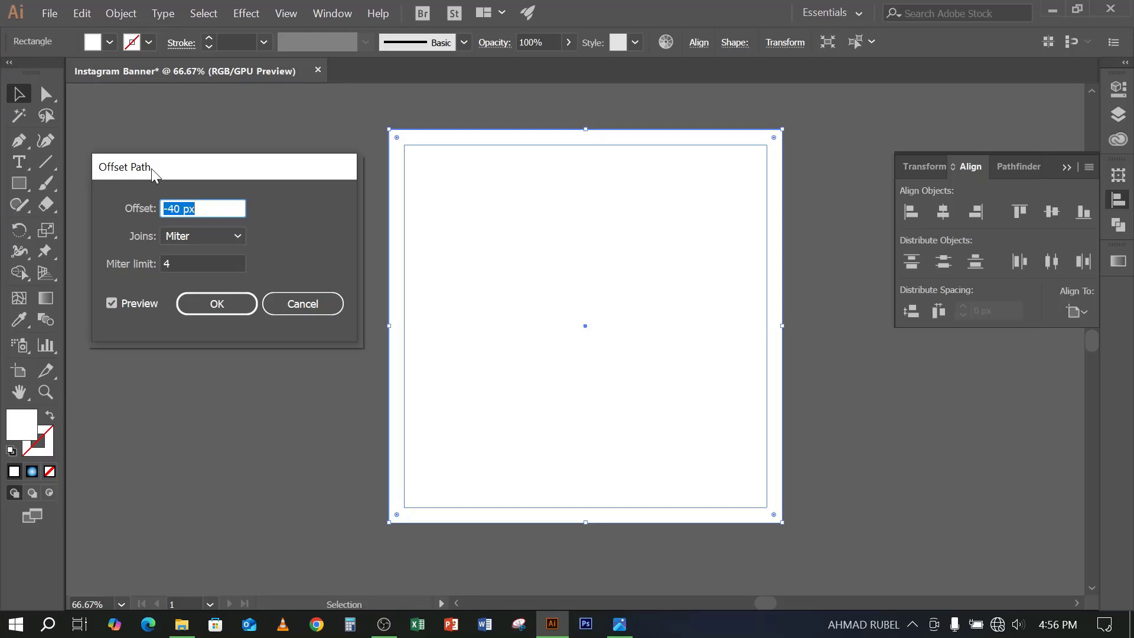
pyautogui.click(222, 211)
pyautogui.moveTo(204, 209); pyautogui.dragTo(160, 210)
pyautogui.click(213, 208)
pyautogui.moveTo(214, 209); pyautogui.dragTo(159, 212)
pyautogui.click(228, 303)
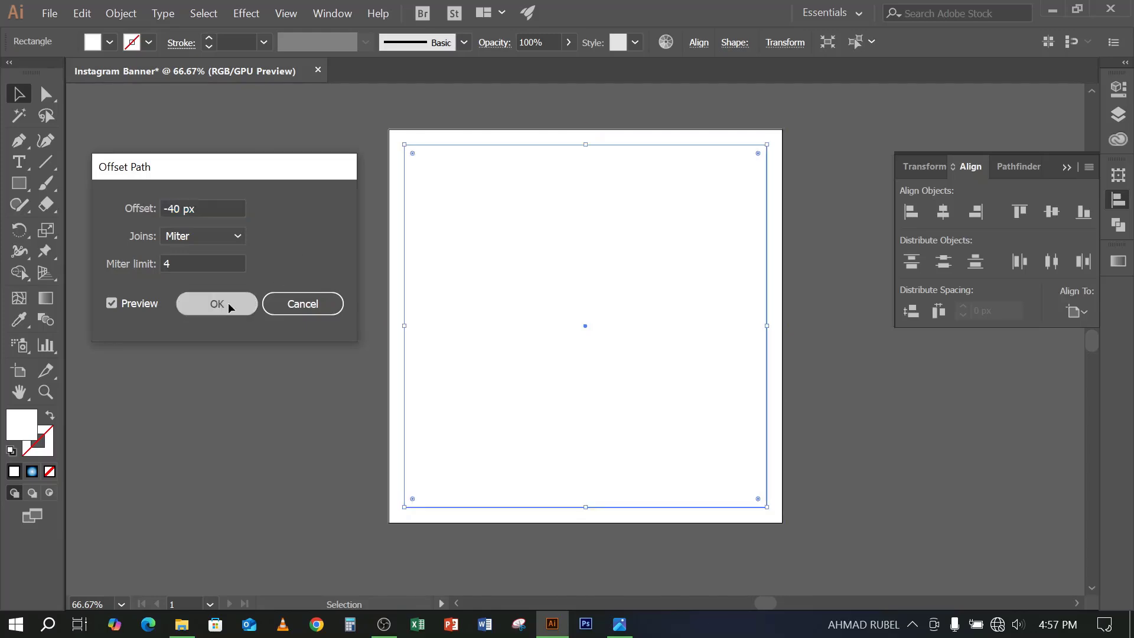
# Fill the inner offset rectangle with a medium grey swatch, check it deselected against the white border, and select it again
pyautogui.click(273, 351)
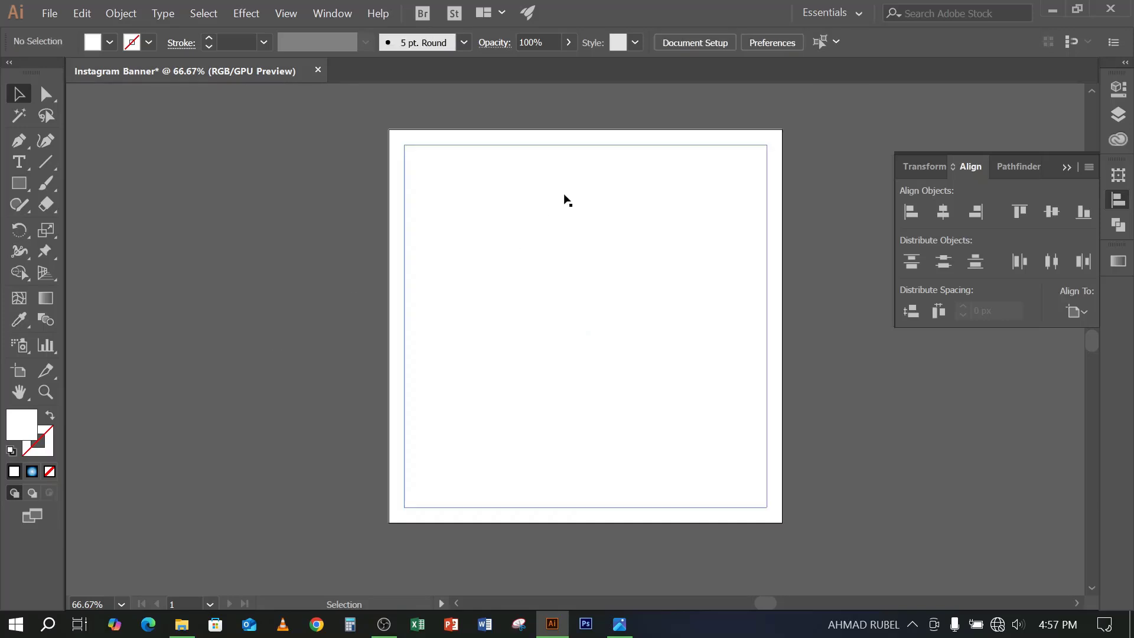
pyautogui.click(564, 193)
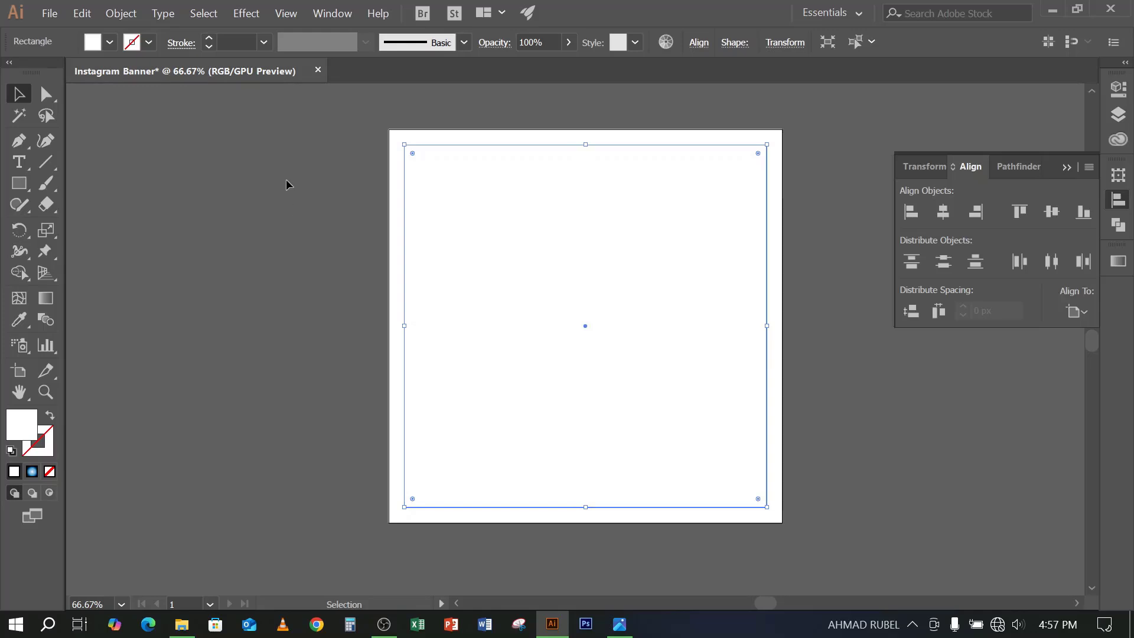
pyautogui.click(111, 43)
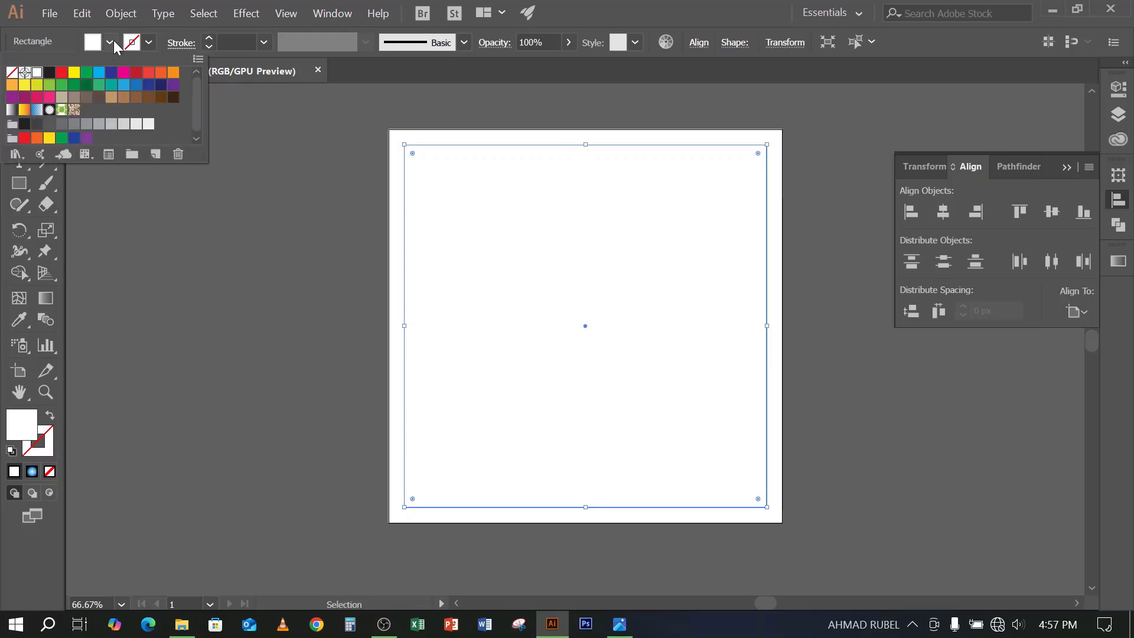
pyautogui.click(98, 126)
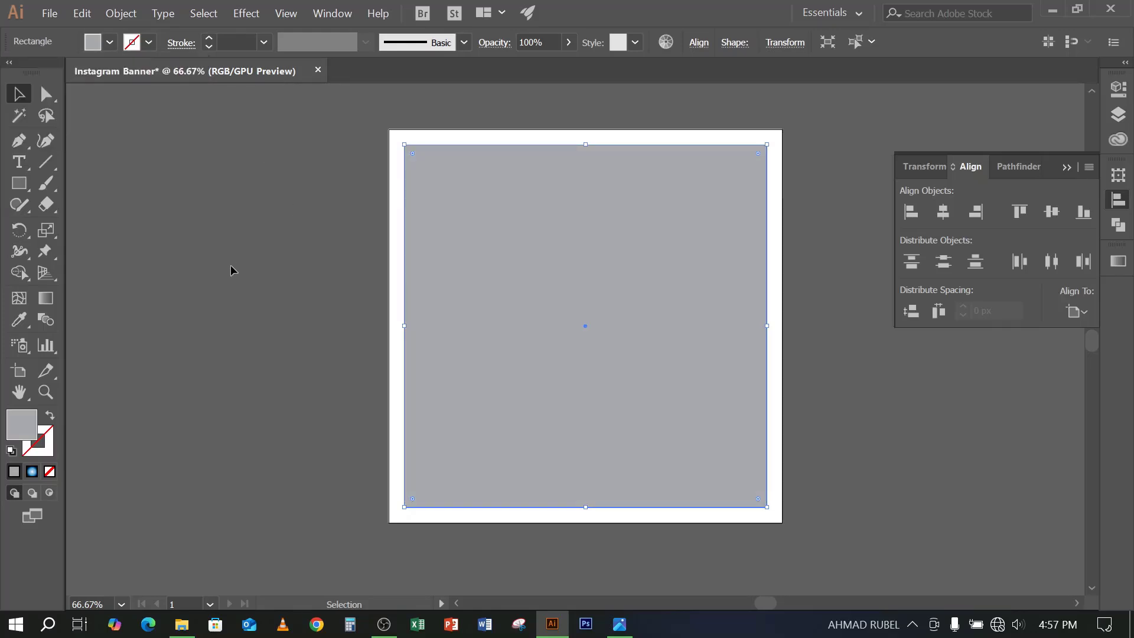
pyautogui.click(288, 283)
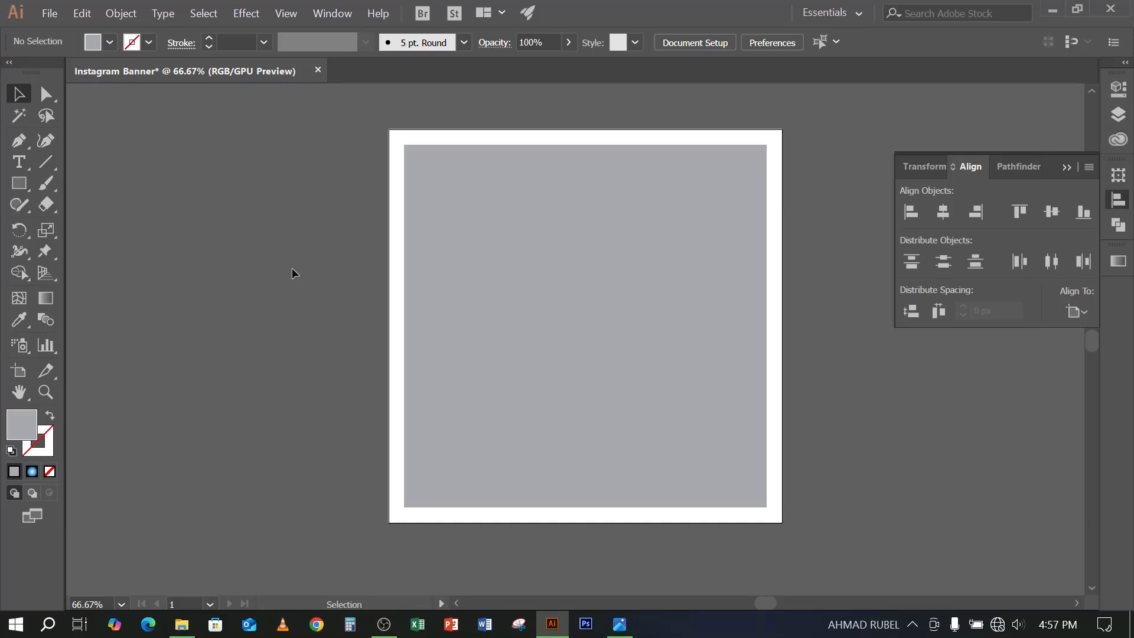
pyautogui.click(593, 192)
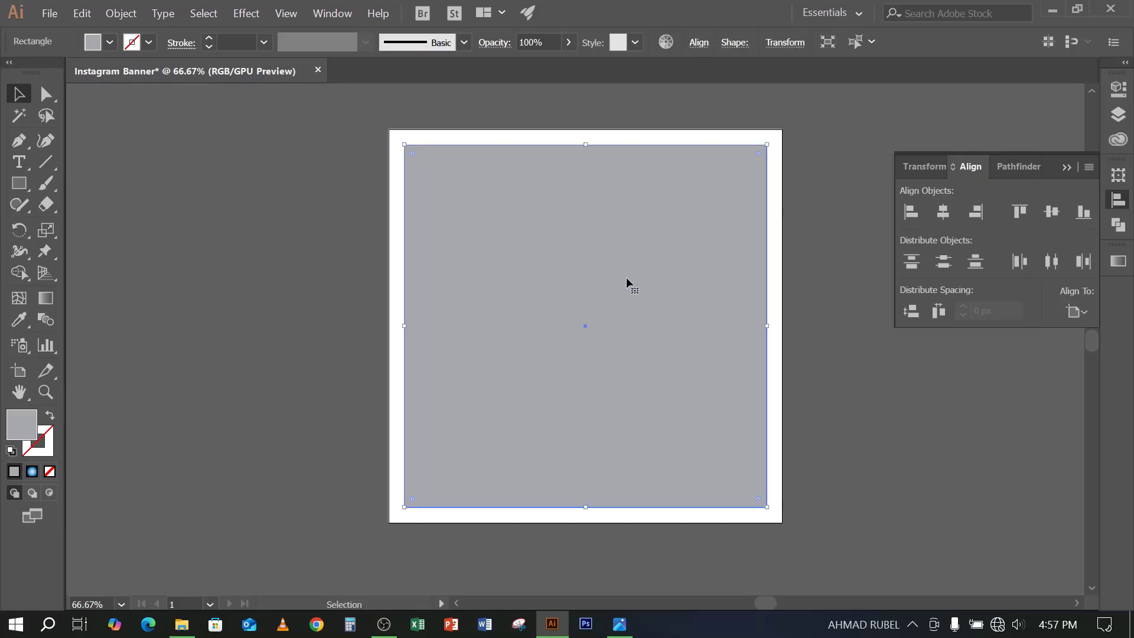
# Convert the grey inner rectangle into guides to mark the banner's margins
pyautogui.click(265, 232)
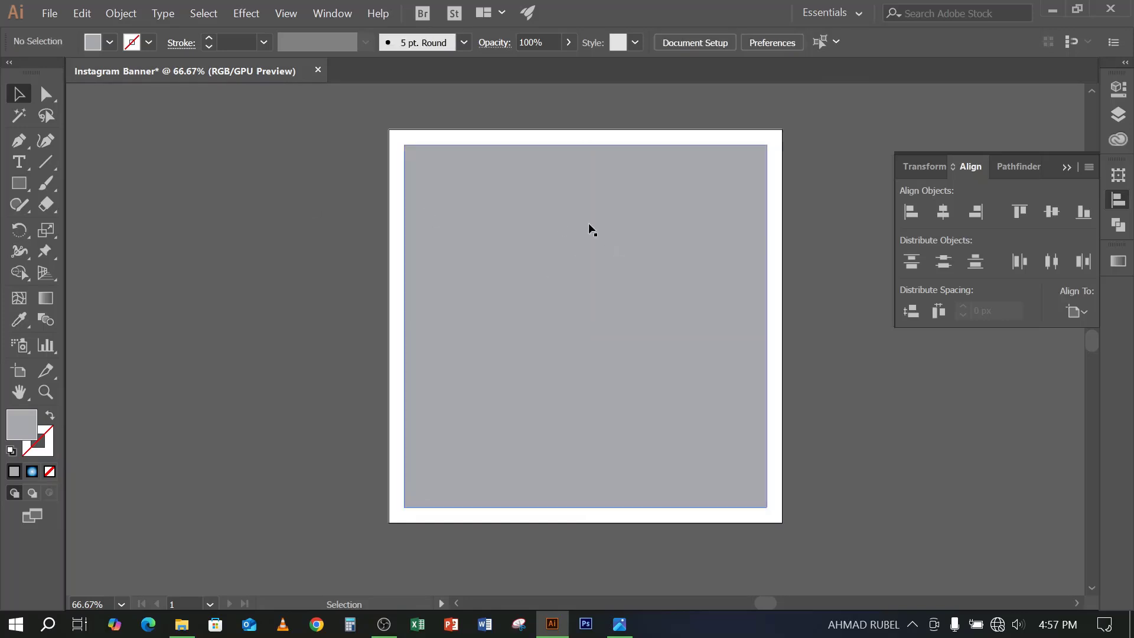
pyautogui.click(601, 205)
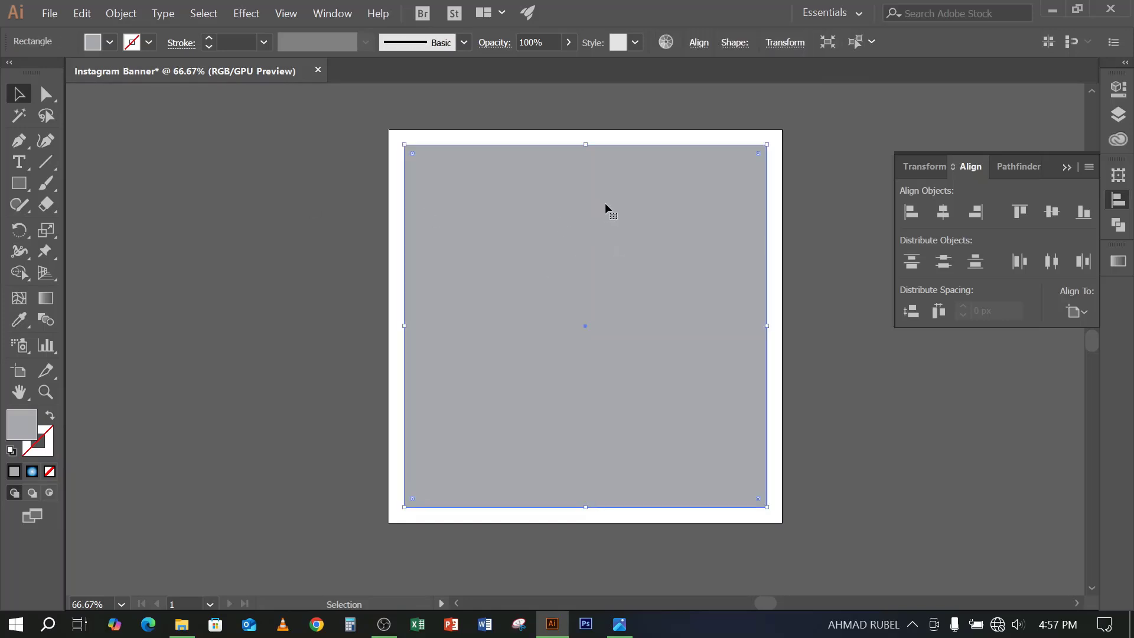
pyautogui.rightClick(606, 204)
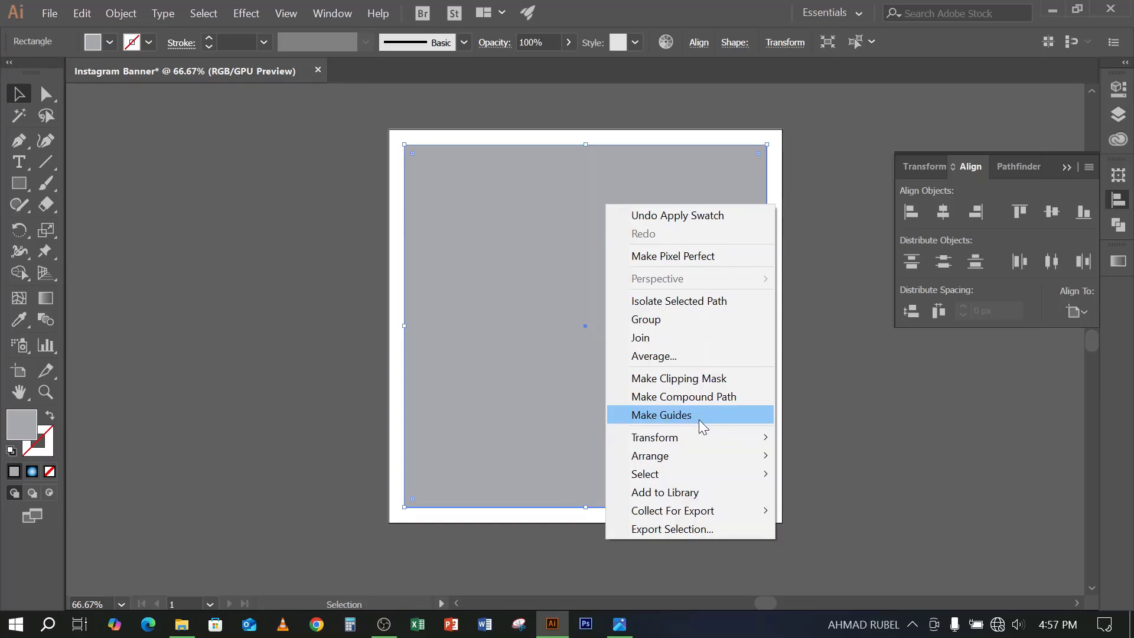
pyautogui.click(310, 324)
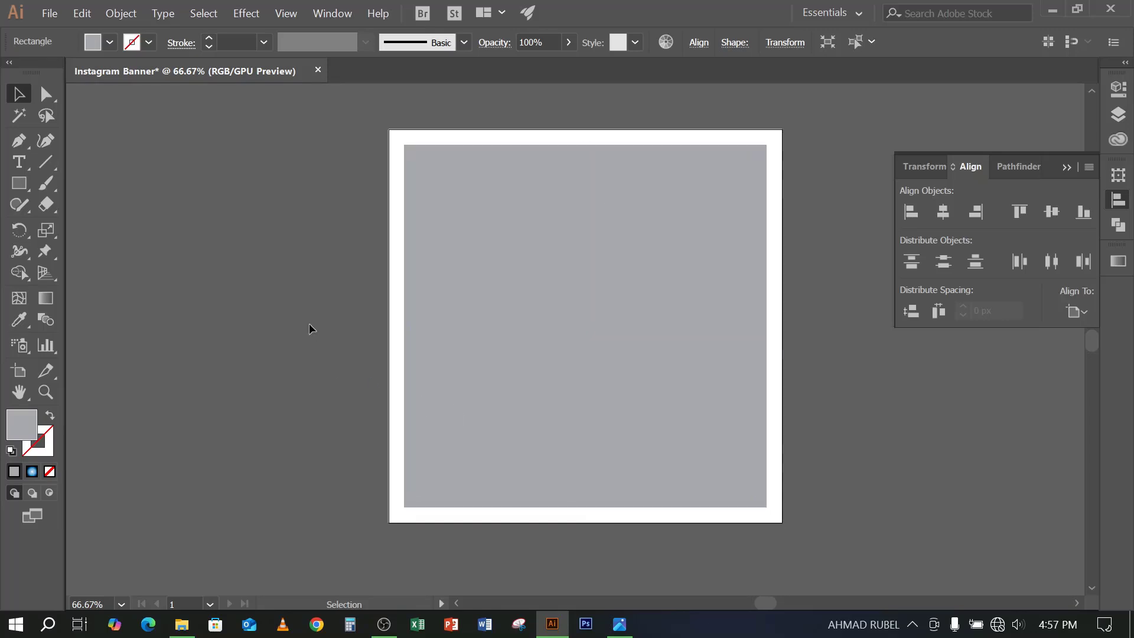
pyautogui.click(572, 253)
pyautogui.rightClick(573, 253)
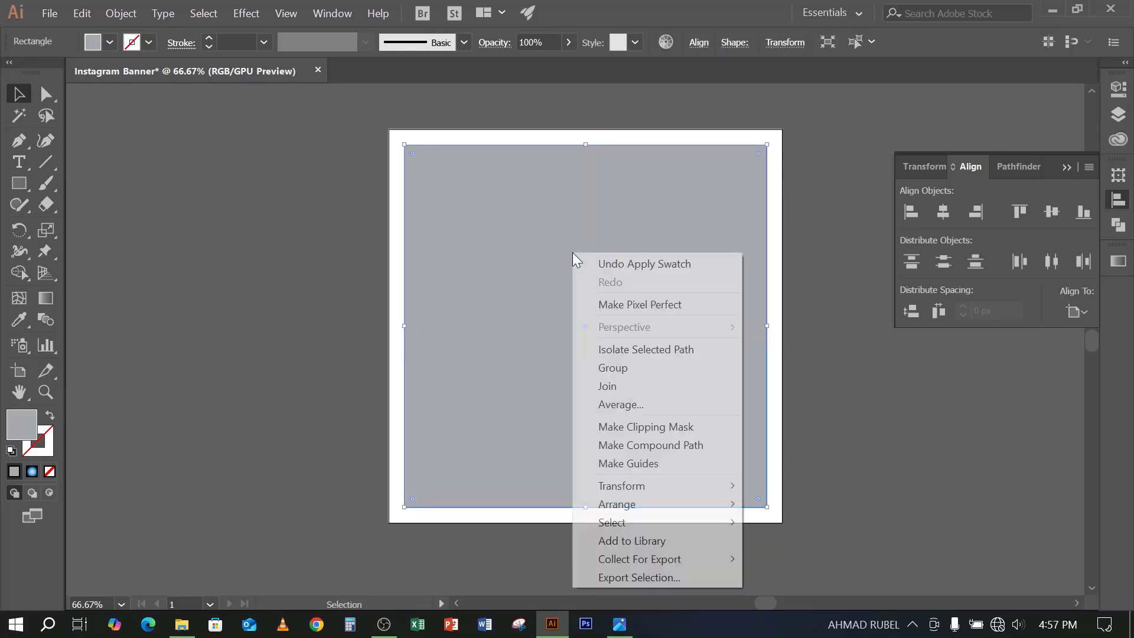
pyautogui.click(616, 467)
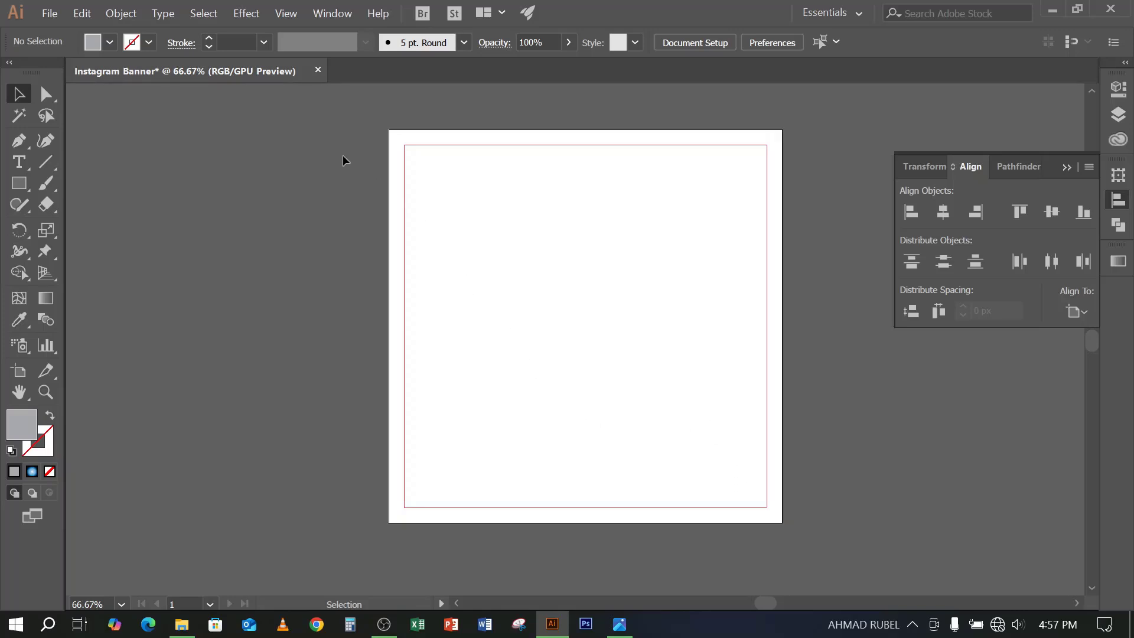
# Try moving the white background rectangle off the artboard, and undo the move
pyautogui.click(397, 137)
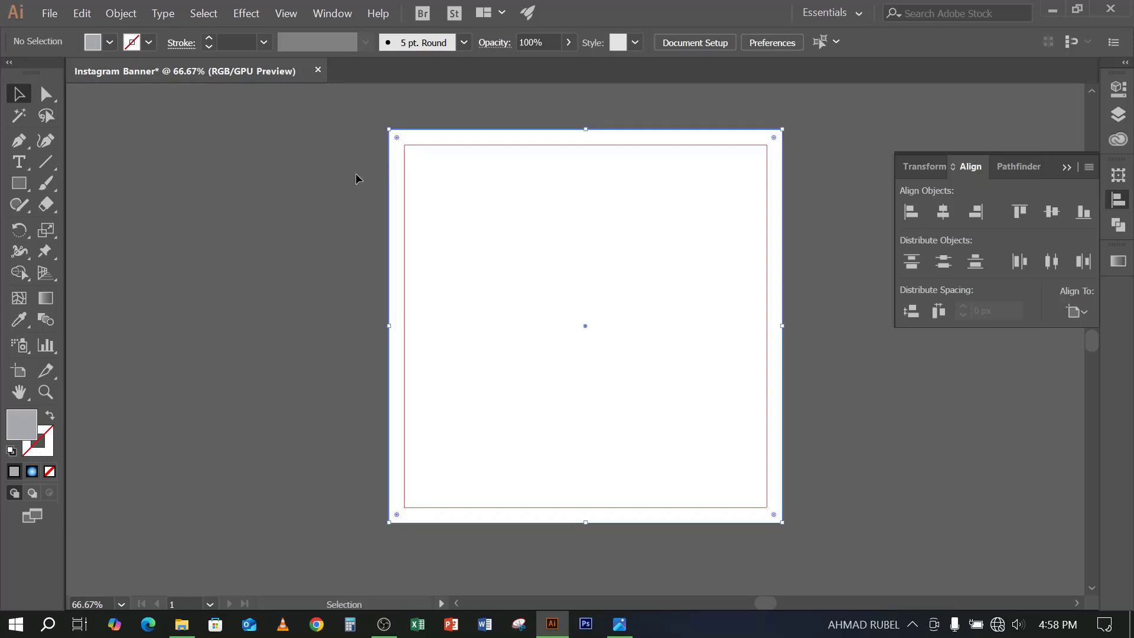
pyautogui.click(355, 174)
pyautogui.click(483, 224)
pyautogui.moveTo(483, 225); pyautogui.dragTo(459, 303)
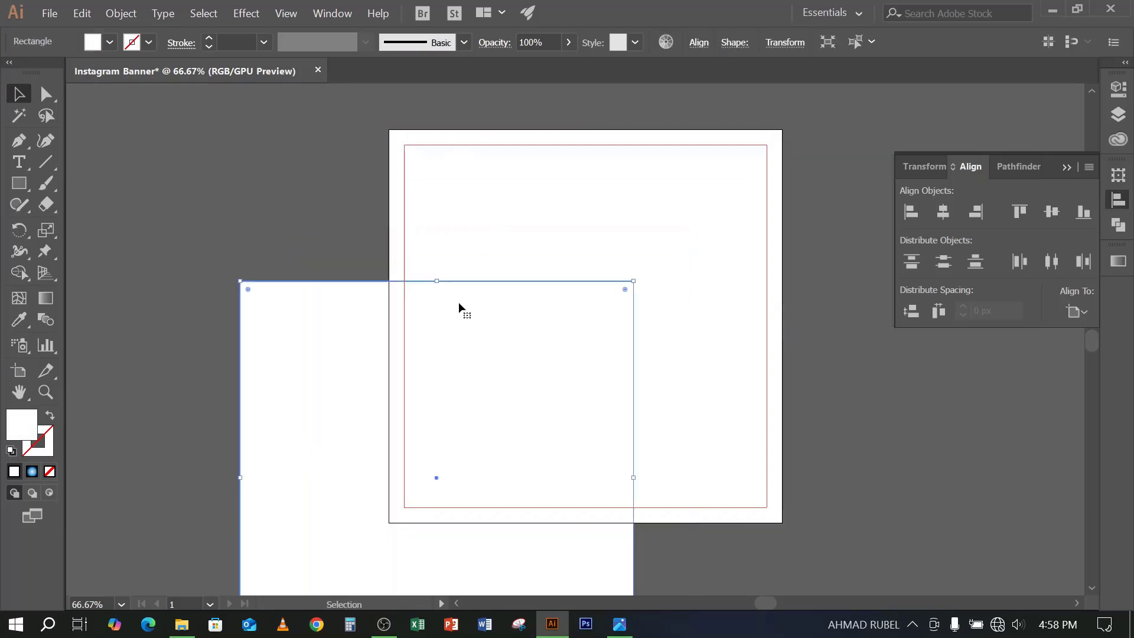
pyautogui.hotkey('ctrl', 'z')
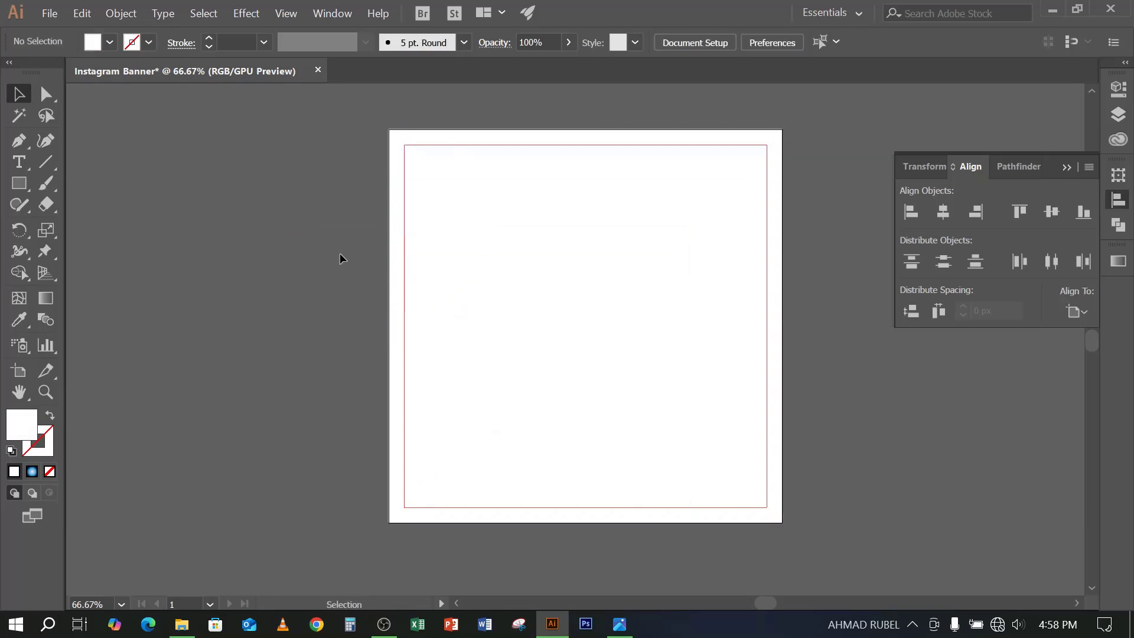
# Select the white background rectangle and lock it in place
pyautogui.moveTo(339, 253); pyautogui.dragTo(485, 324)
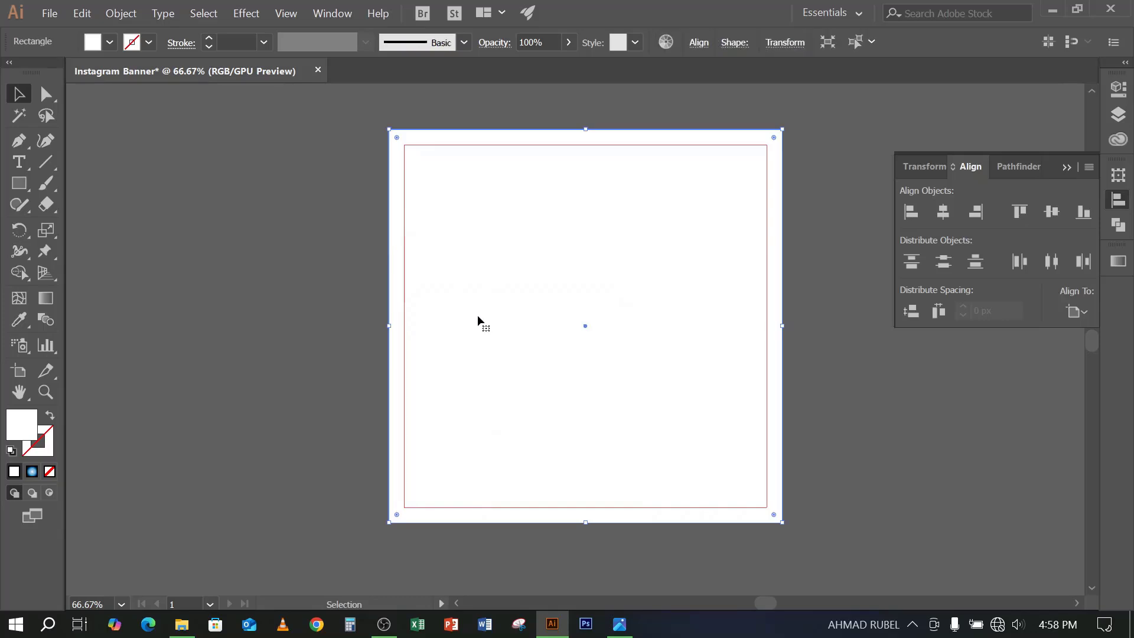
pyautogui.click(362, 220)
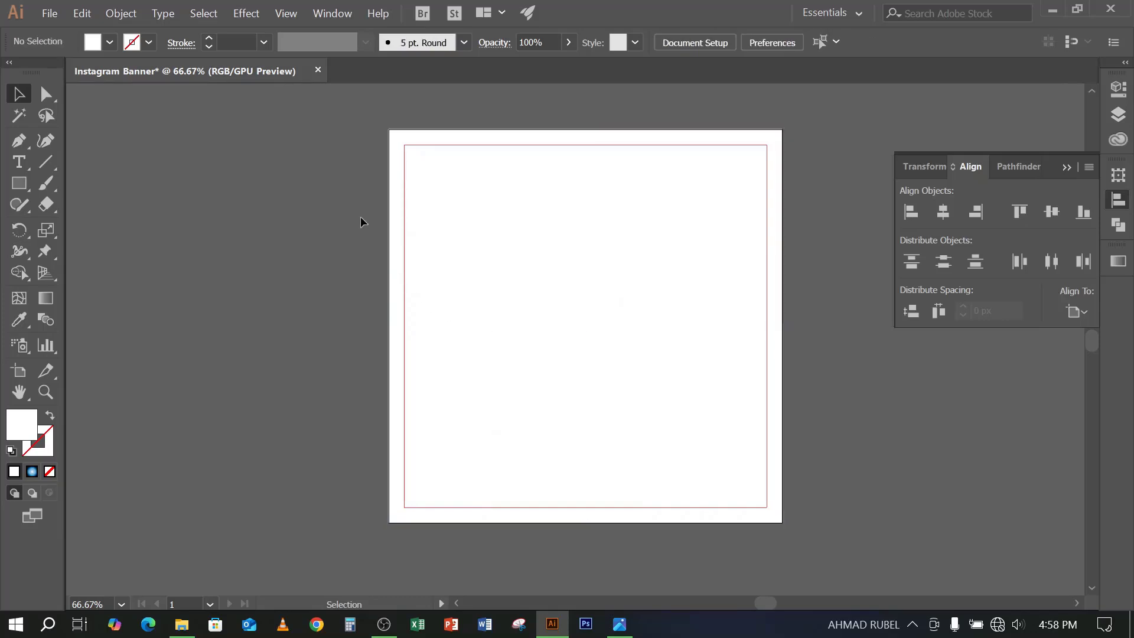
pyautogui.moveTo(361, 210); pyautogui.dragTo(460, 284)
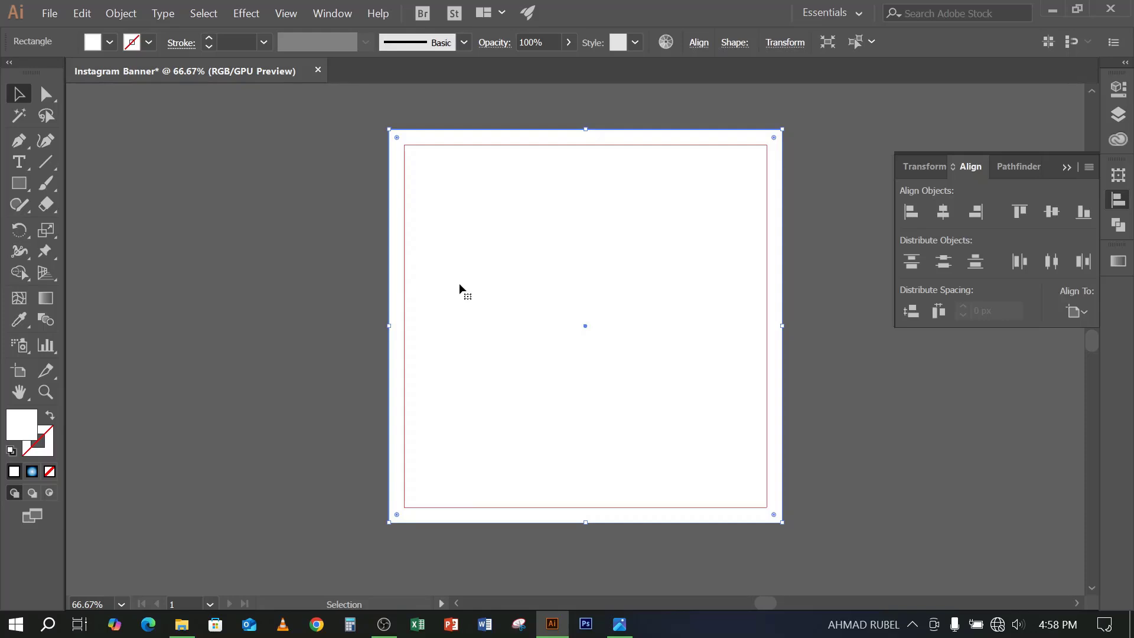
pyautogui.press('ctrl')
pyautogui.hotkey('ctrl', 'shift', 'a')
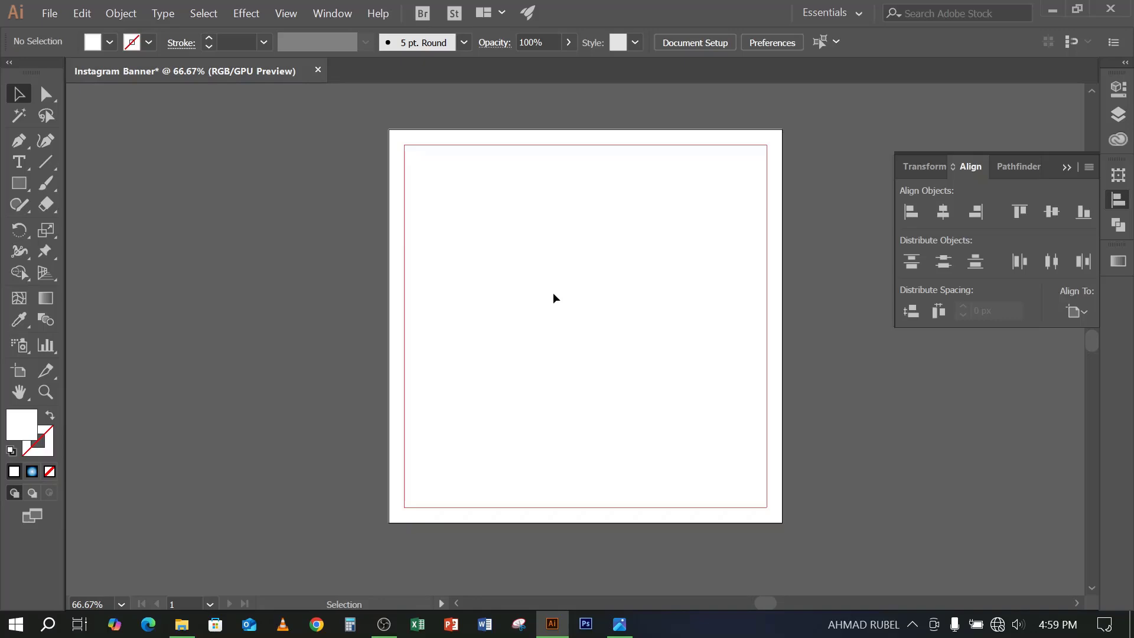
# Switch to the photo viewer to examine the COVID-19 reference banner, and return to Illustrator
pyautogui.click(630, 628)
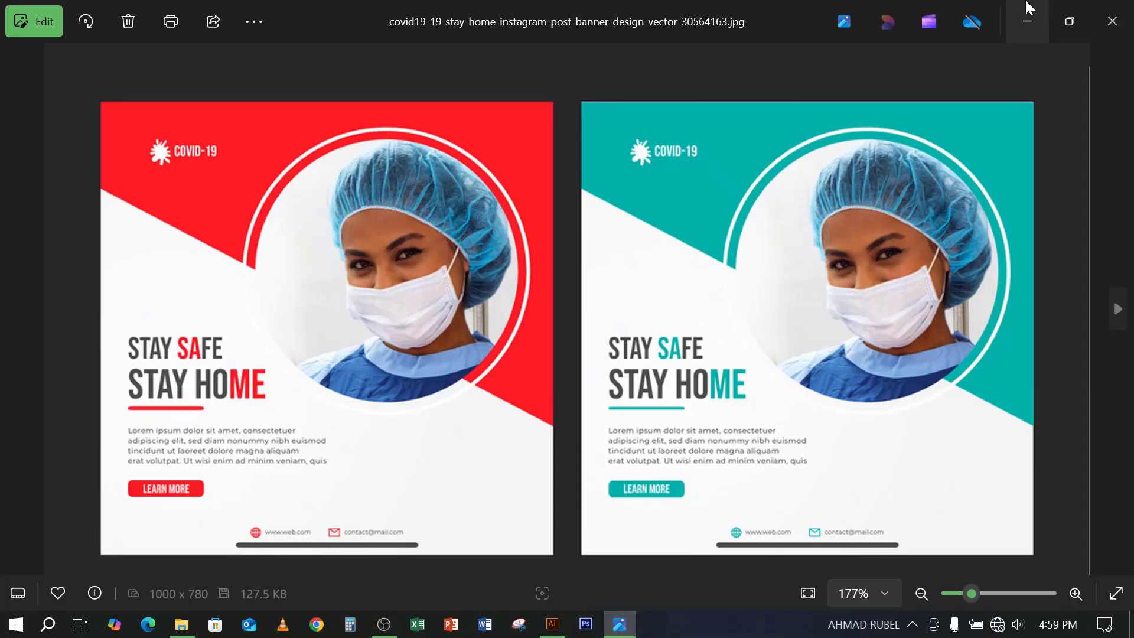
pyautogui.click(1022, 22)
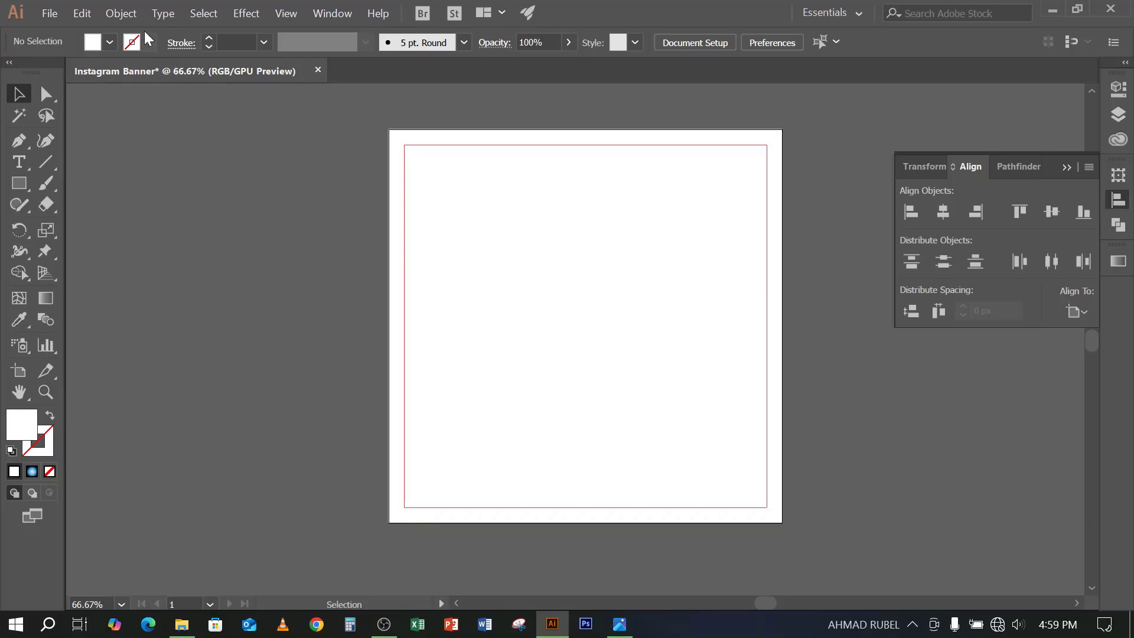
pyautogui.click(121, 13)
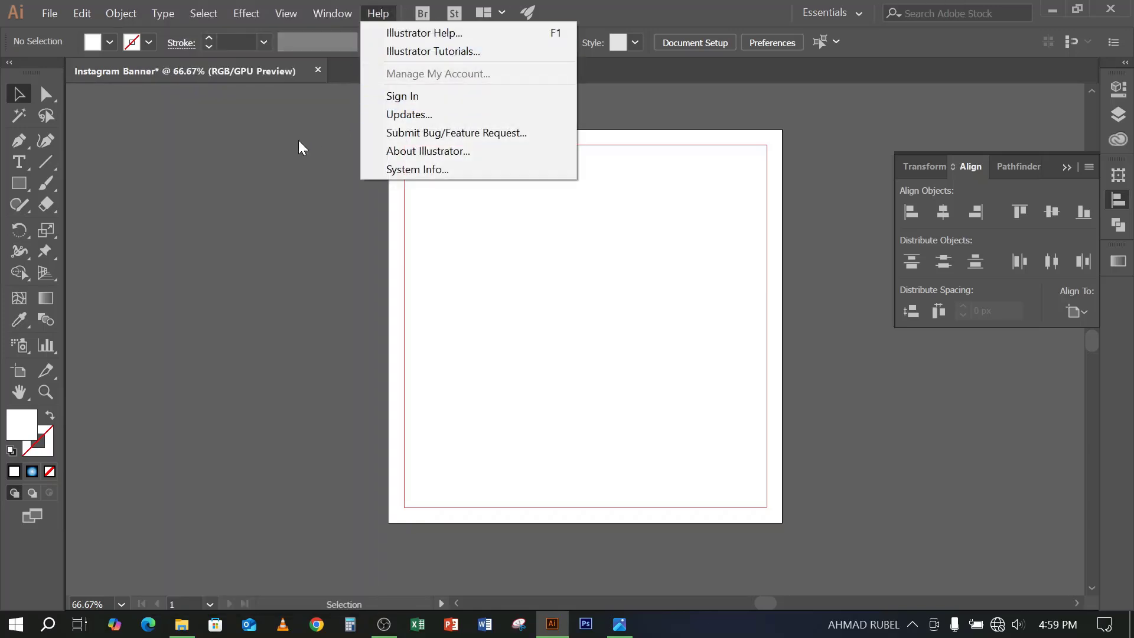
pyautogui.click(281, 144)
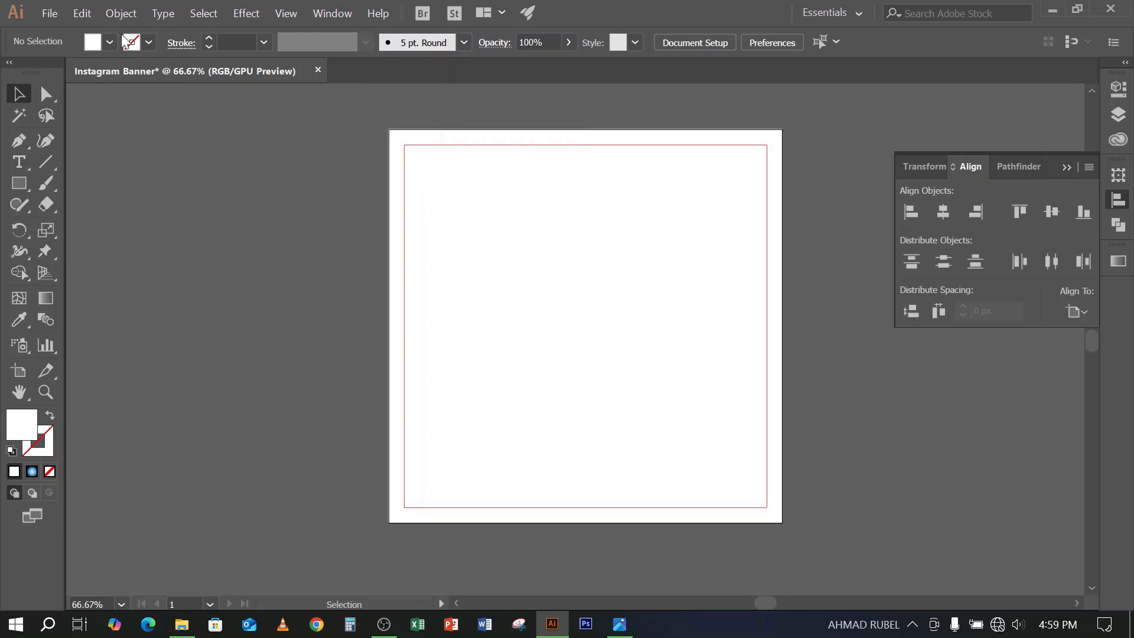
pyautogui.click(130, 16)
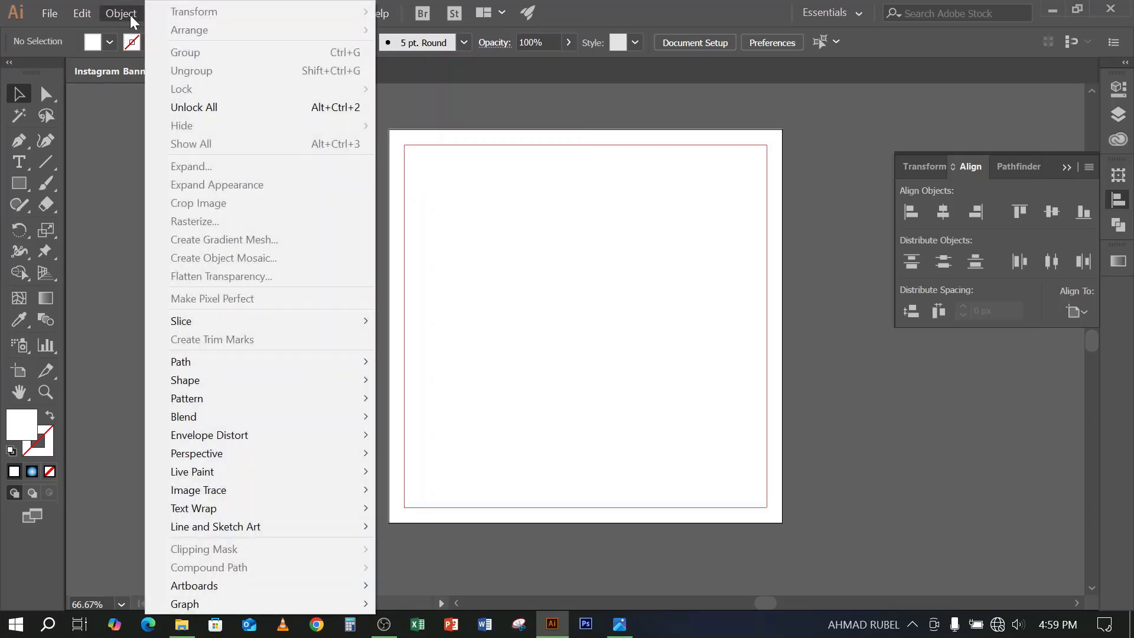
pyautogui.click(130, 15)
pyautogui.click(130, 15)
pyautogui.click(130, 15)
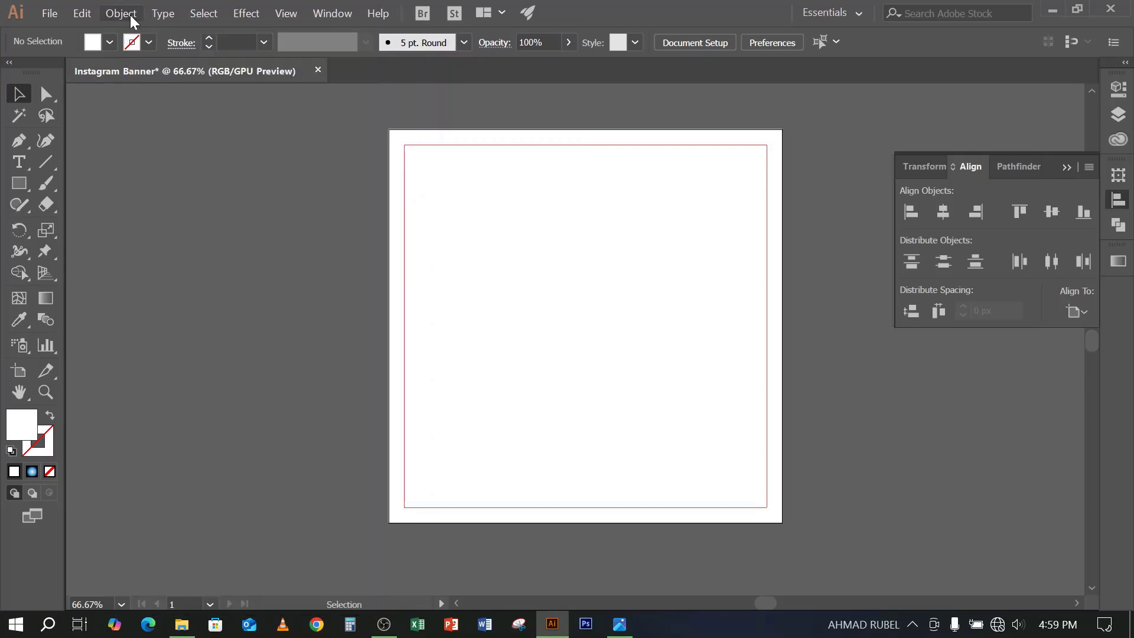
pyautogui.click(130, 16)
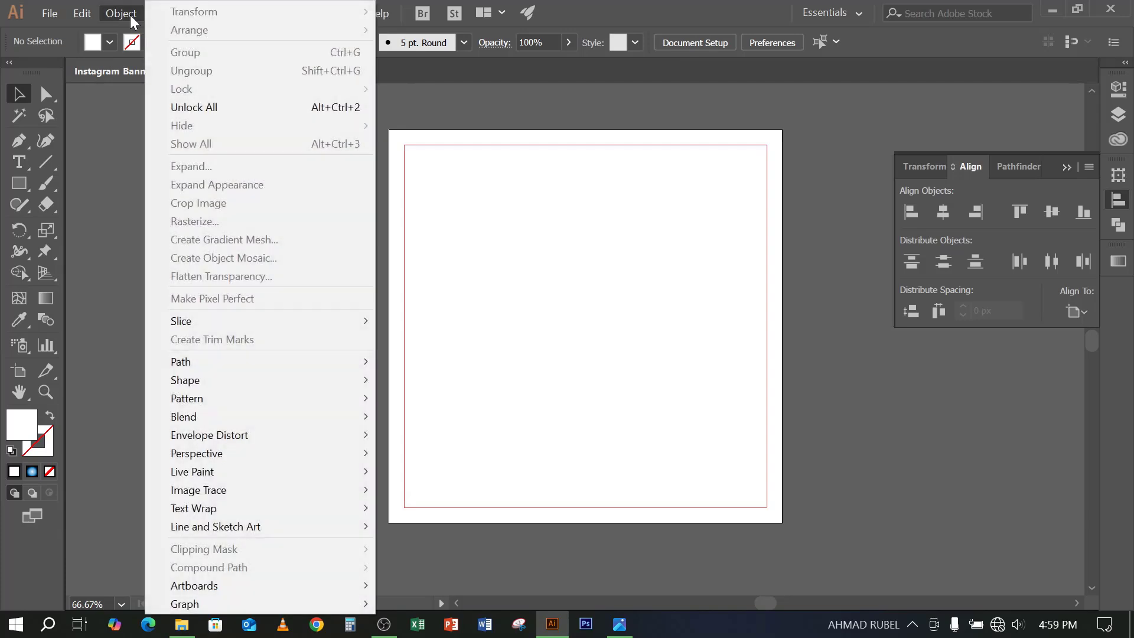
pyautogui.click(103, 225)
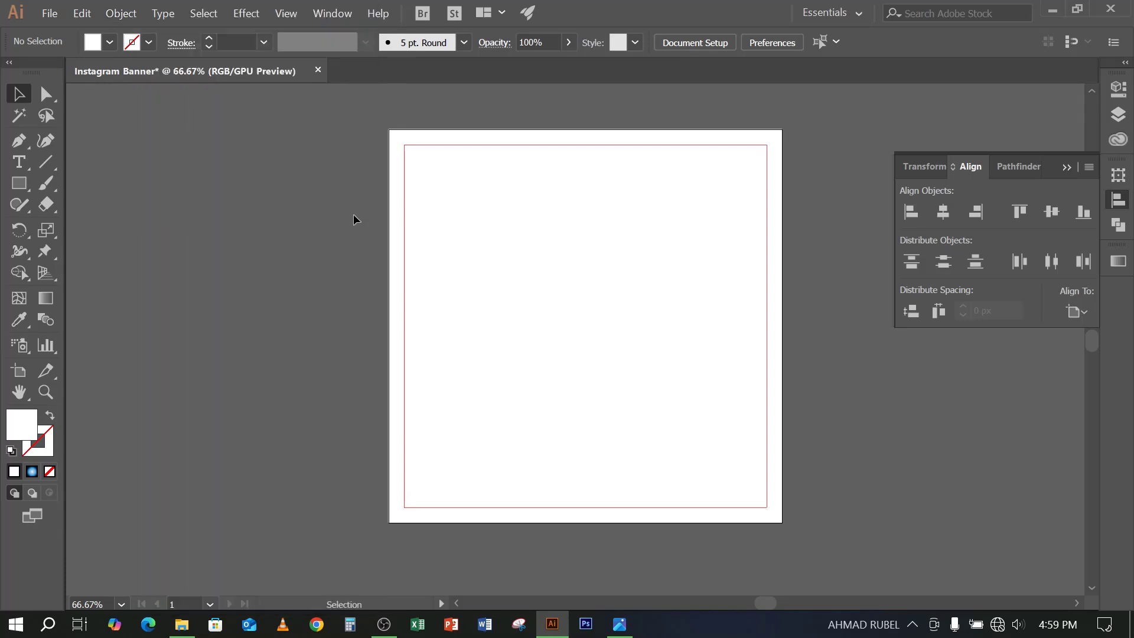
pyautogui.moveTo(354, 214); pyautogui.dragTo(549, 384)
pyautogui.moveTo(520, 271); pyautogui.dragTo(567, 380)
# Check the reference banner's diagonal red area in the photo viewer, and ready the Pen tool in Illustrator with a red fill
pyautogui.click(620, 624)
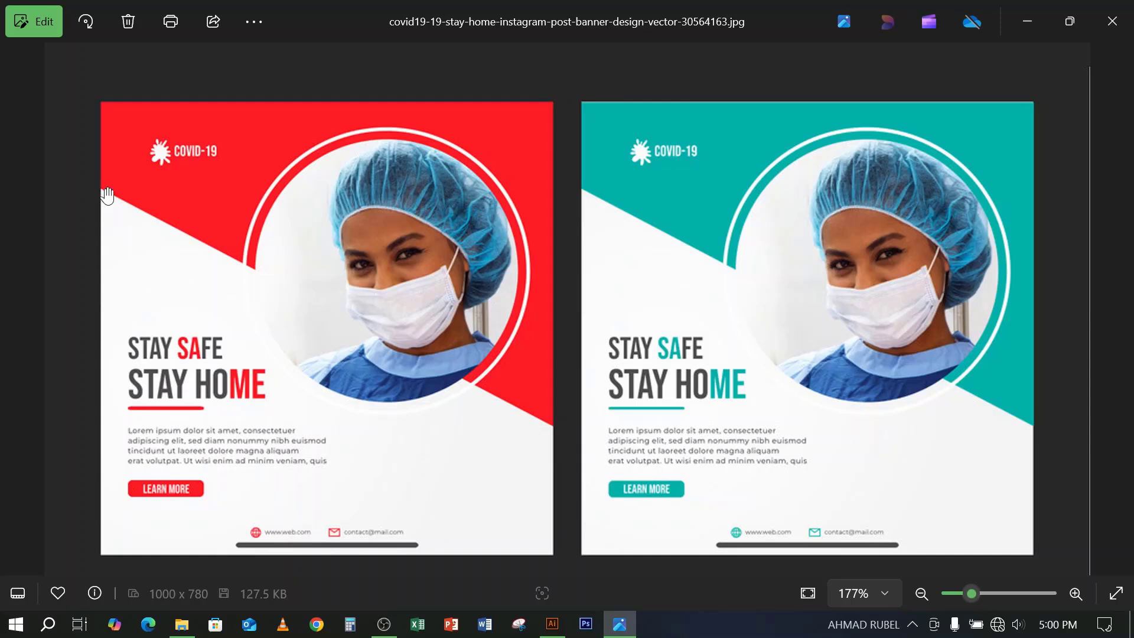
pyautogui.click(1028, 21)
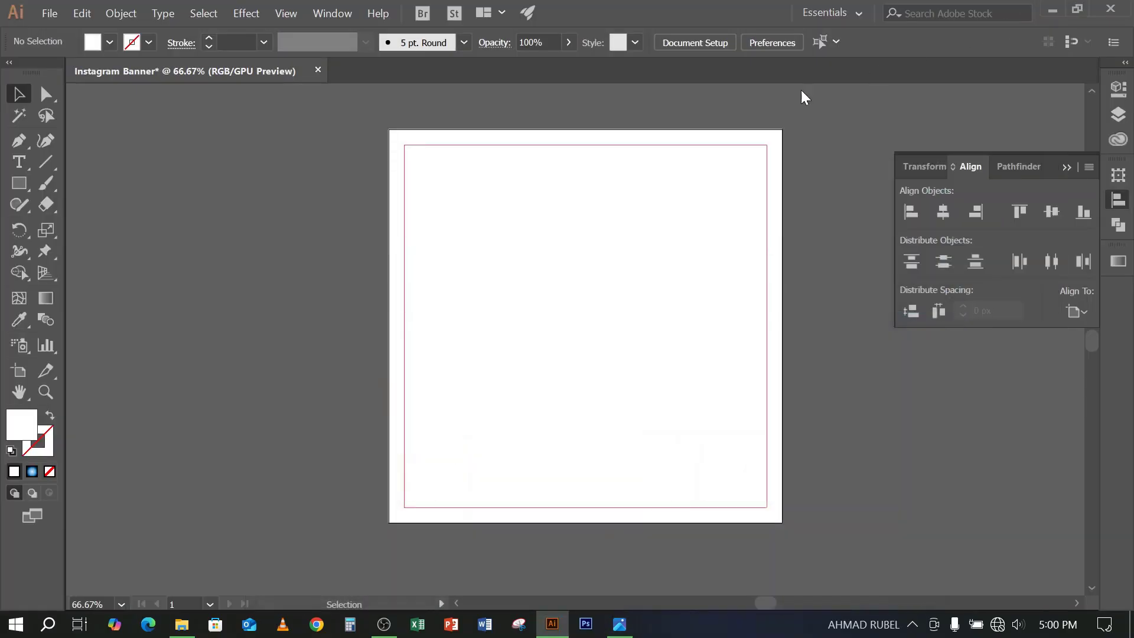
pyautogui.click(23, 140)
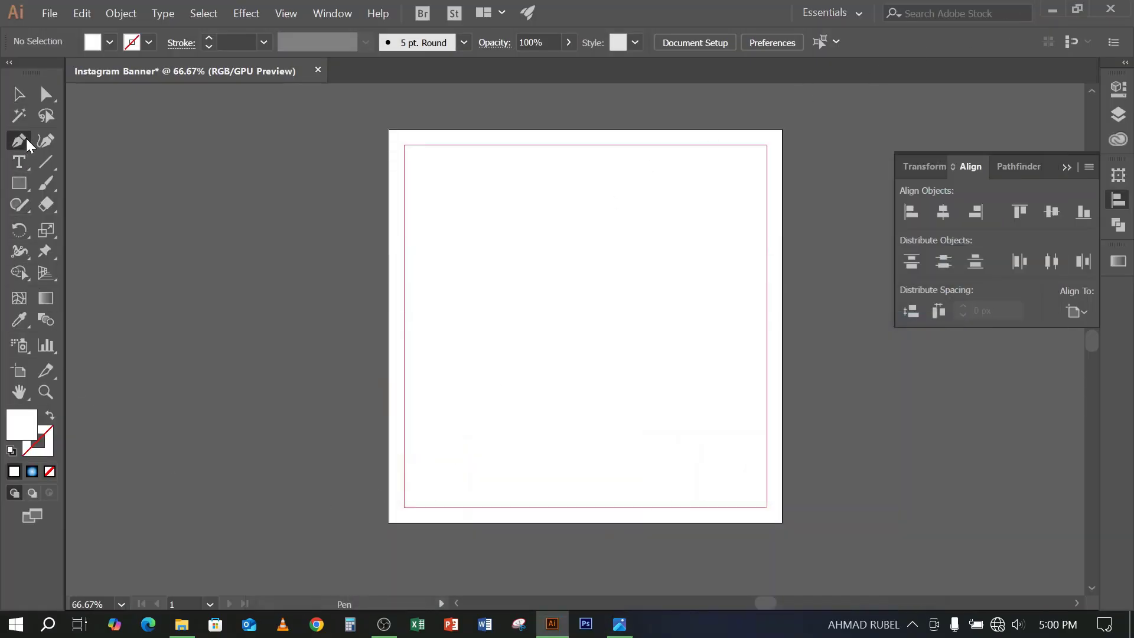
pyautogui.click(109, 43)
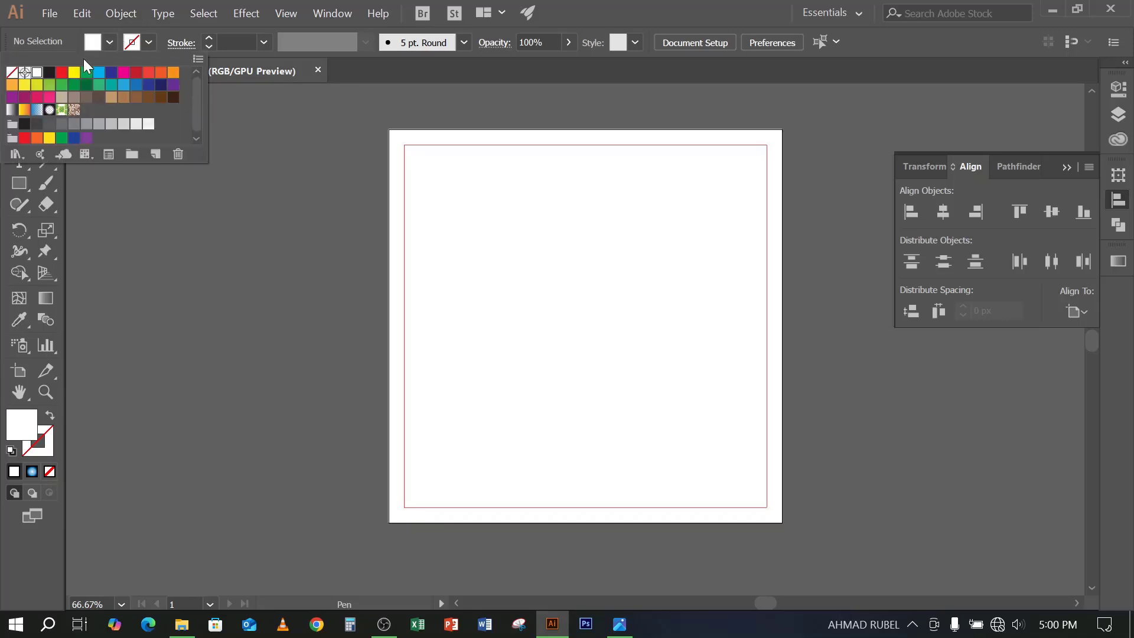
pyautogui.click(61, 73)
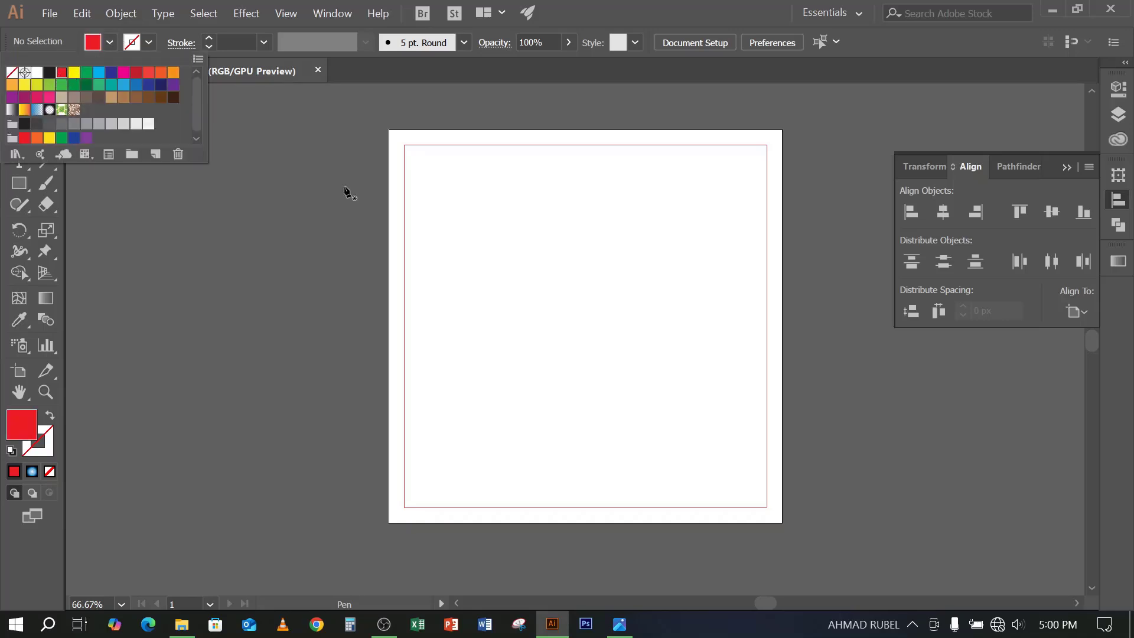
pyautogui.click(375, 166)
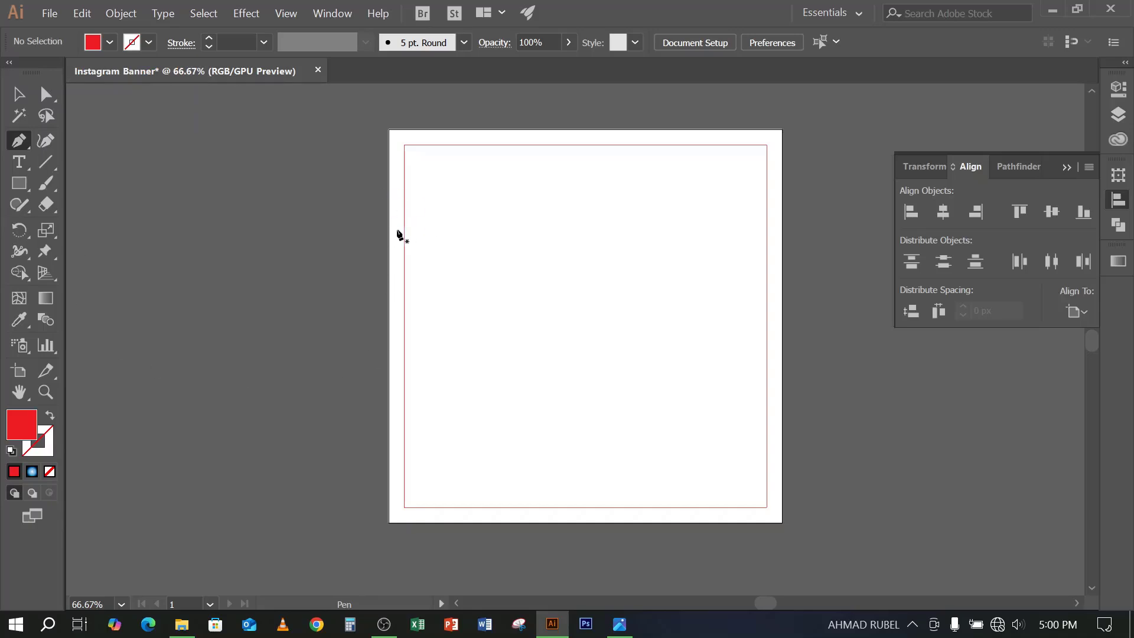
pyautogui.click(363, 197)
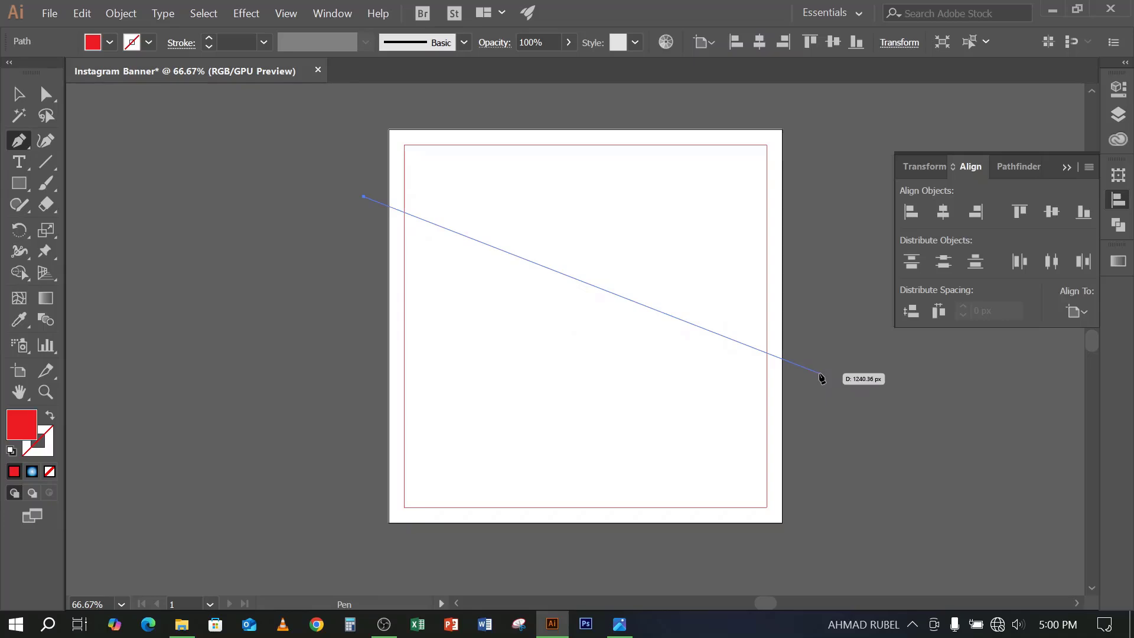
pyautogui.click(820, 374)
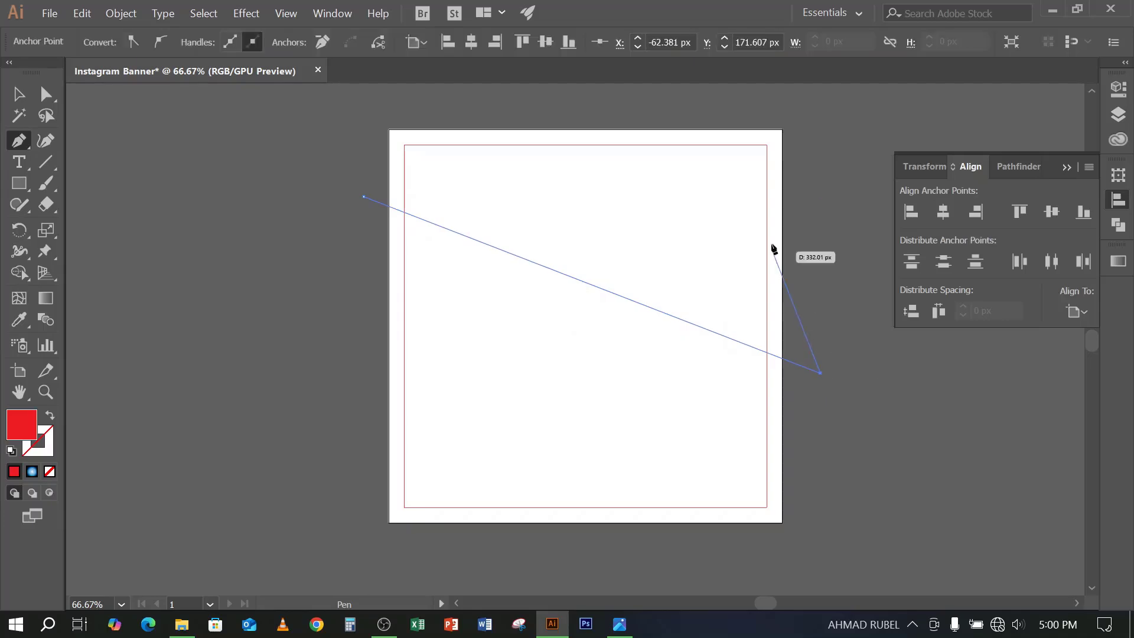
pyautogui.click(820, 101)
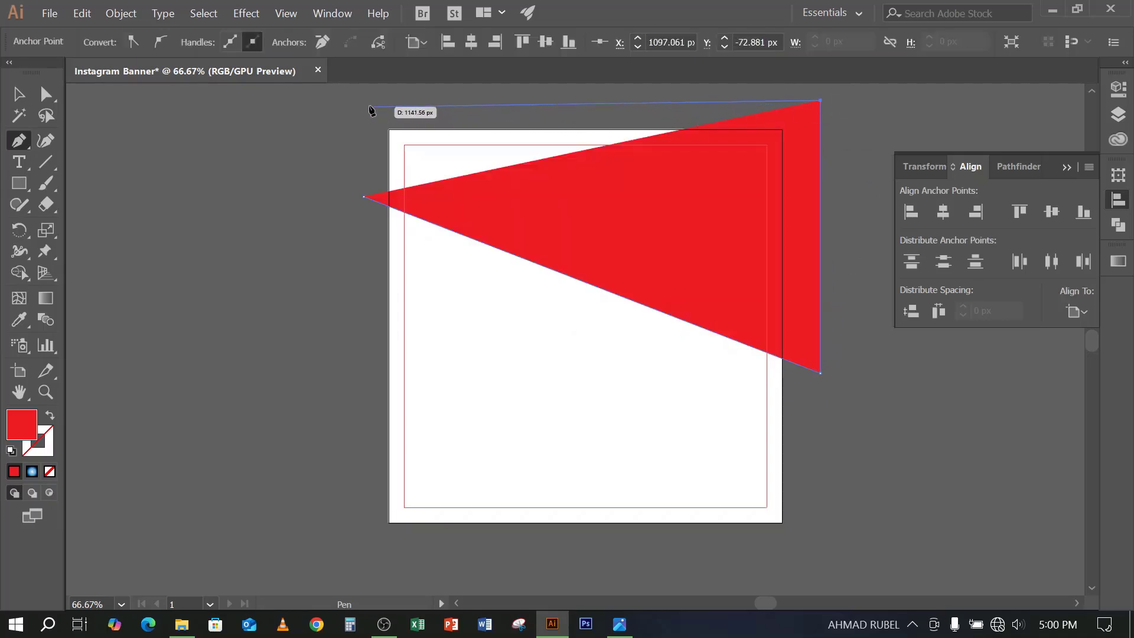
pyautogui.click(346, 100)
pyautogui.click(364, 196)
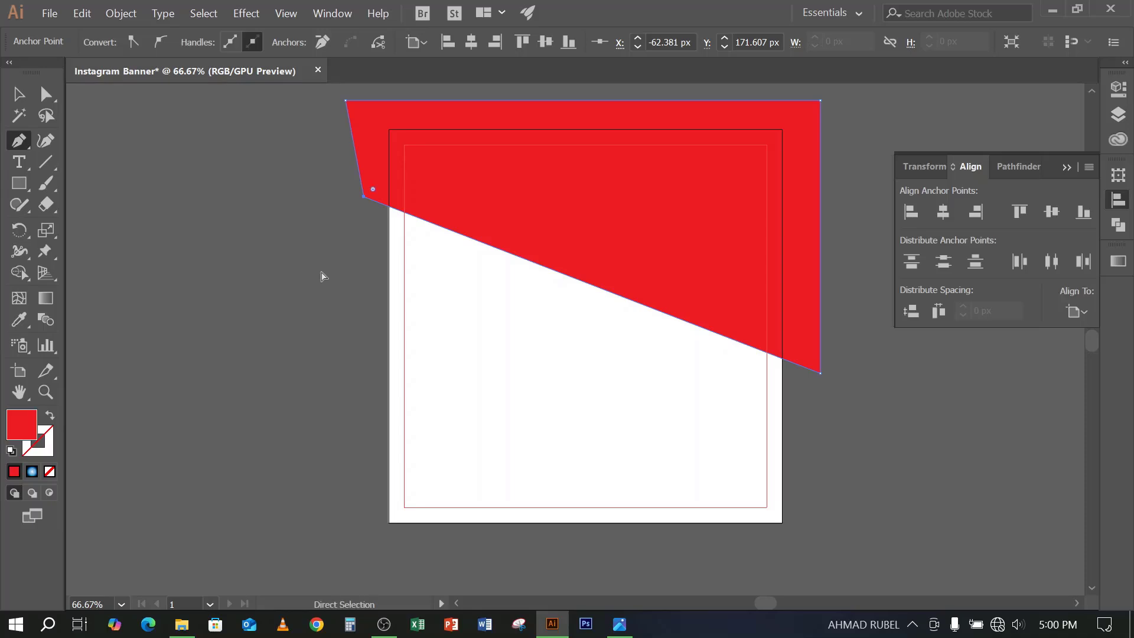
pyautogui.hotkey('ctrl', 'z')
pyautogui.hotkey('ctrl', 'z')
pyautogui.hotkey('ctrl', 'z')
pyautogui.hotkey('ctrl', 'z')
pyautogui.hotkey('ctrl', 'z')
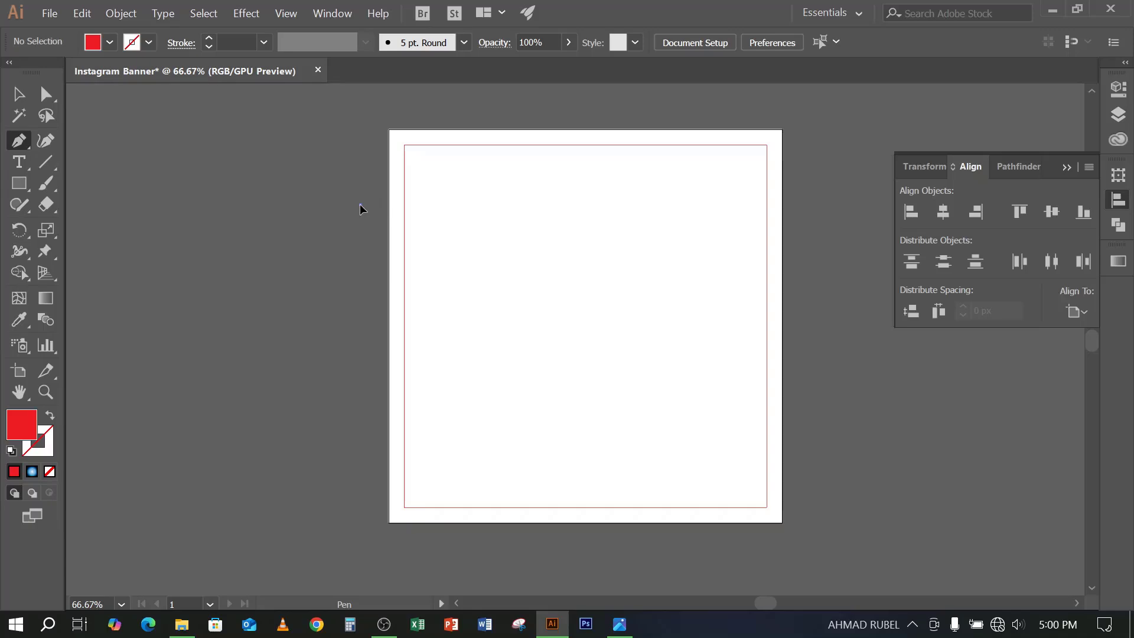
# Draw a closed four-sided red shape over the artboard's upper part, extending past its edges, with its lower edge sloping down to the right
pyautogui.click(360, 205)
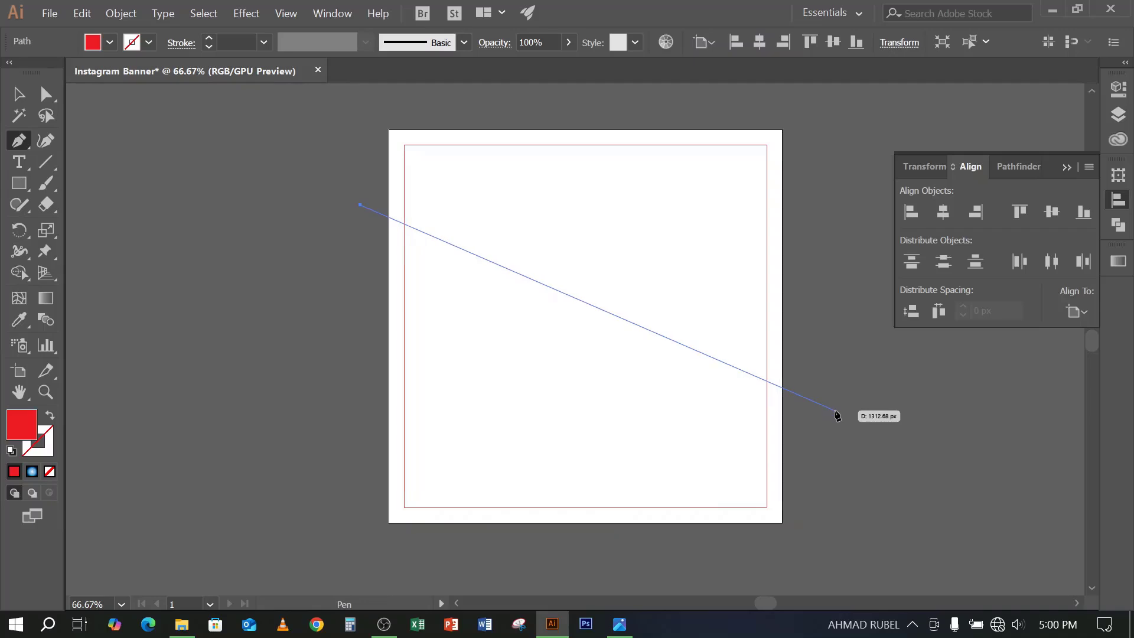
pyautogui.click(834, 410)
pyautogui.click(831, 105)
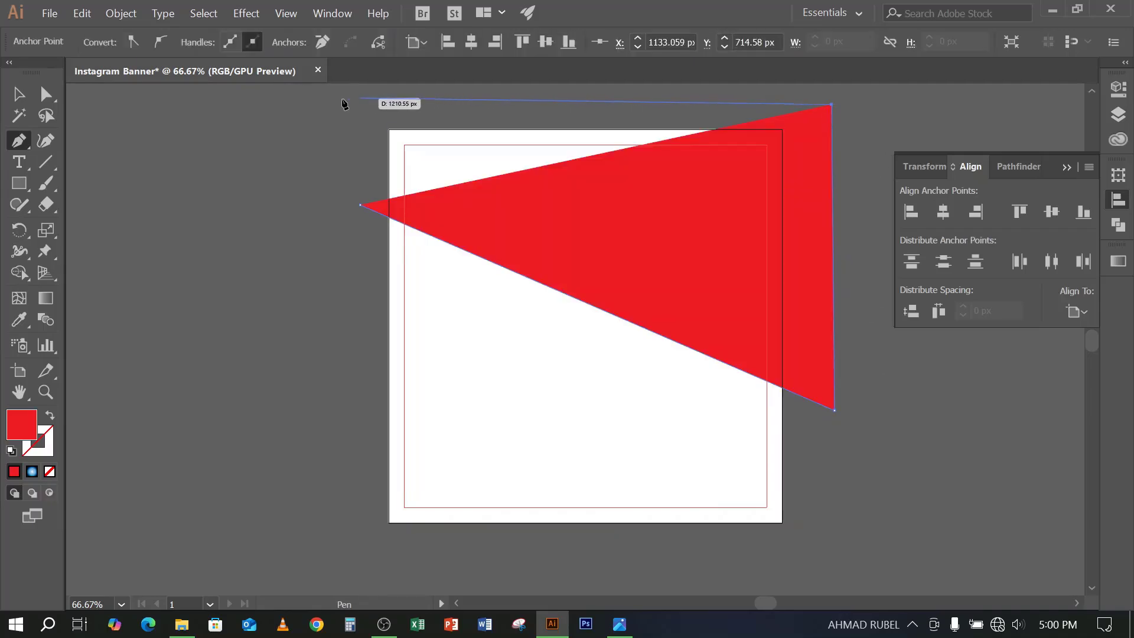
pyautogui.click(326, 101)
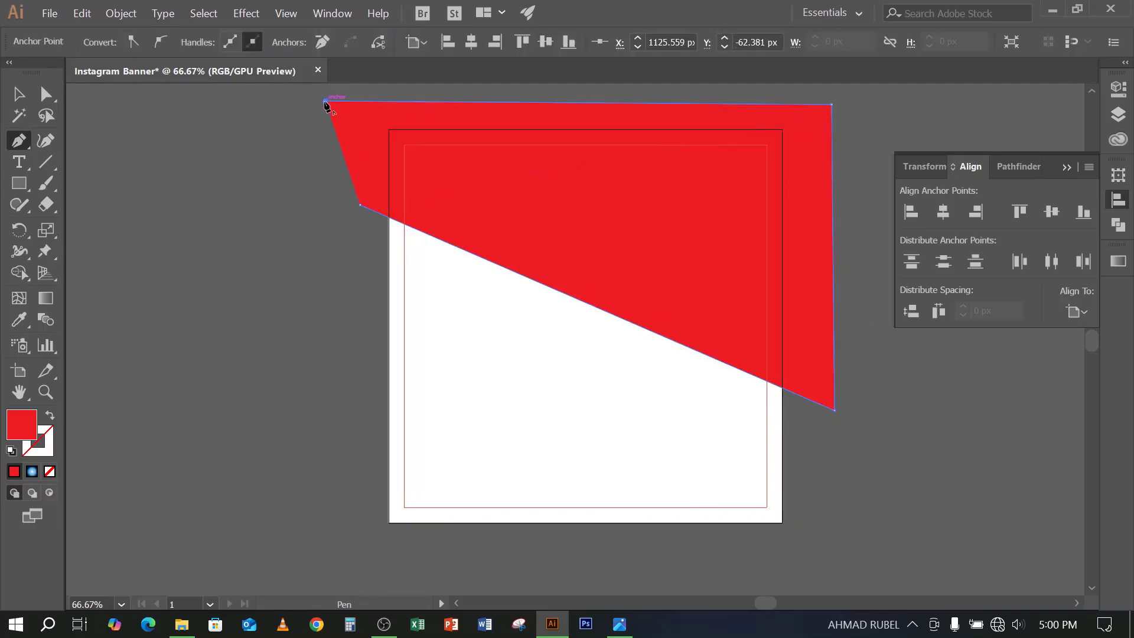
pyautogui.click(360, 205)
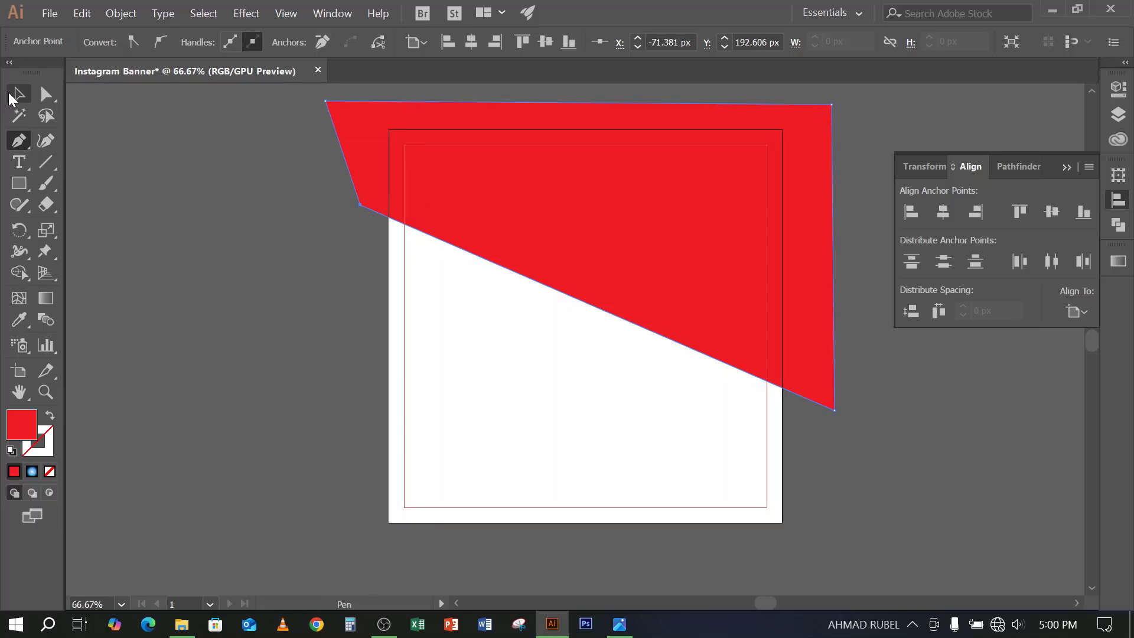
pyautogui.click(19, 93)
pyautogui.click(339, 248)
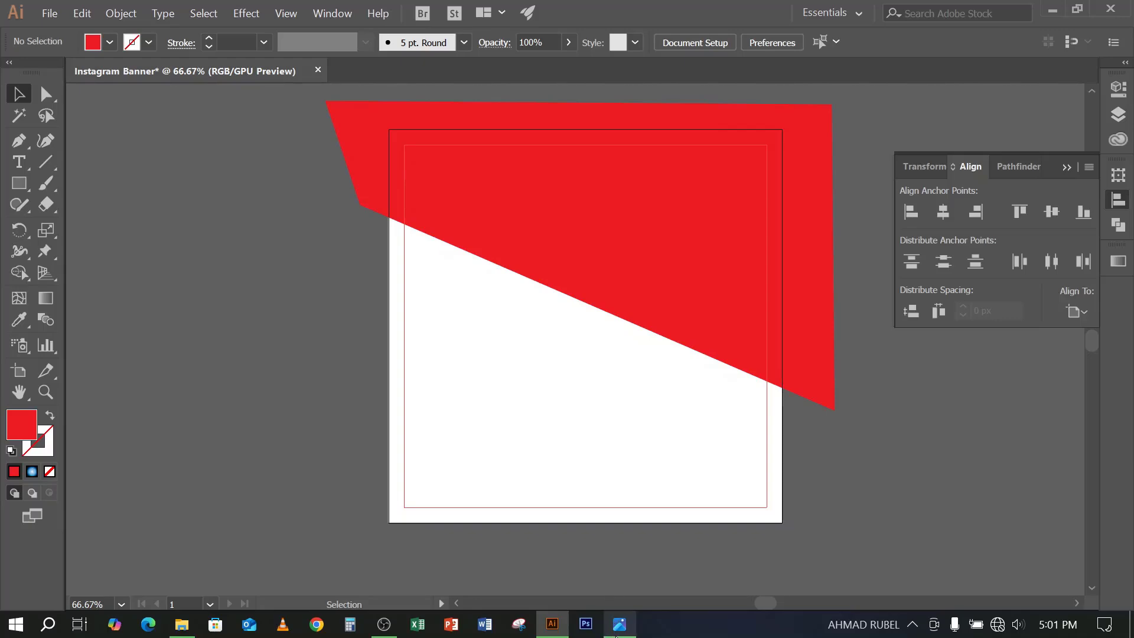
# Compare the red shape with the reference banner in the photo viewer, and return to Illustrator
pyautogui.click(620, 624)
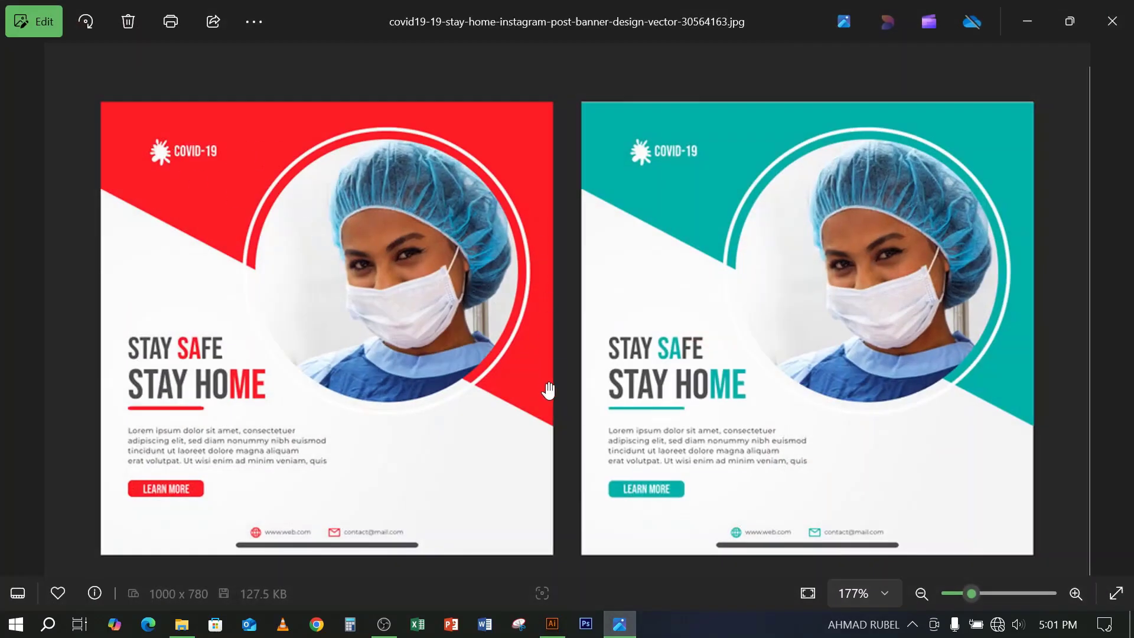
pyautogui.click(1032, 21)
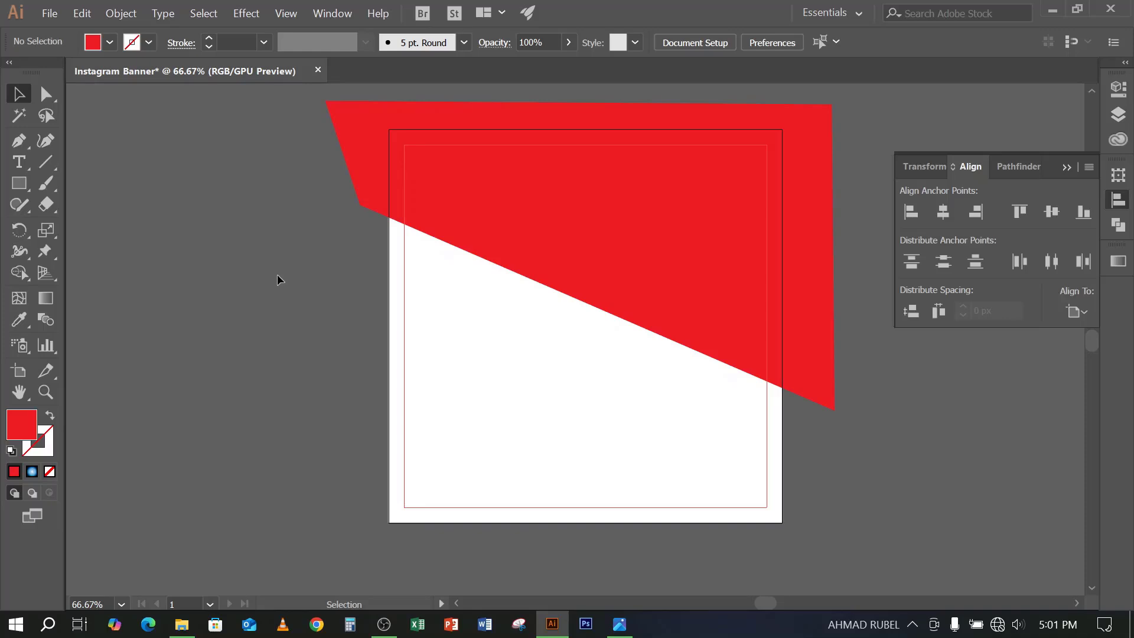
pyautogui.press('a')
pyautogui.press('v')
# Unlock the white background rectangle, check that it can be selected, and deselect it
pyautogui.click(378, 626)
pyautogui.click(380, 626)
pyautogui.click(419, 445)
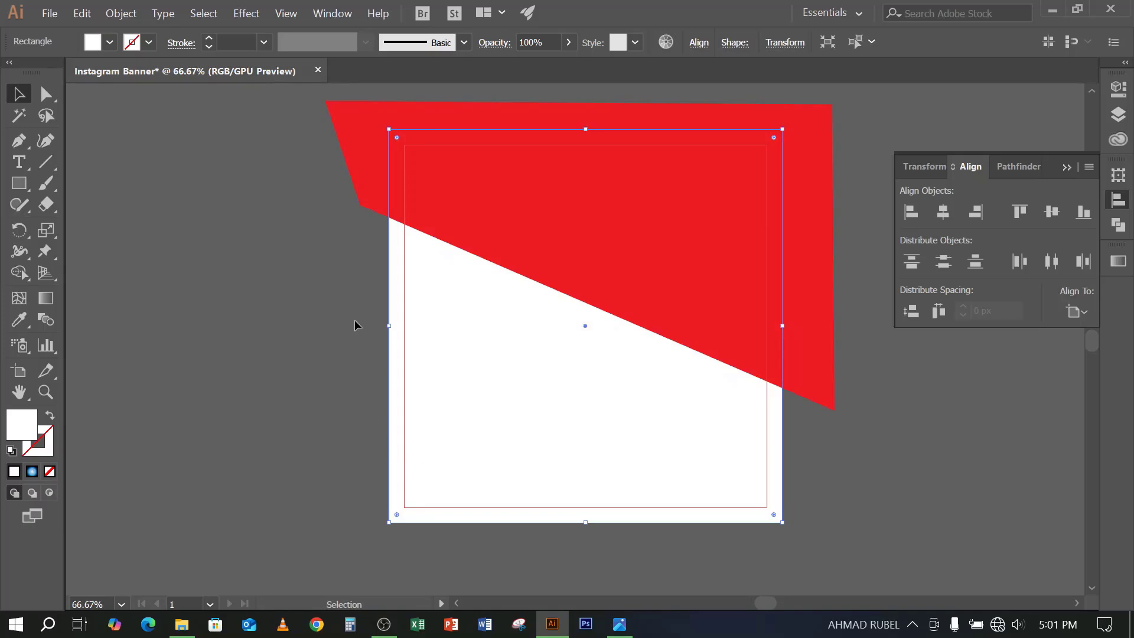
pyautogui.moveTo(353, 310); pyautogui.dragTo(406, 365)
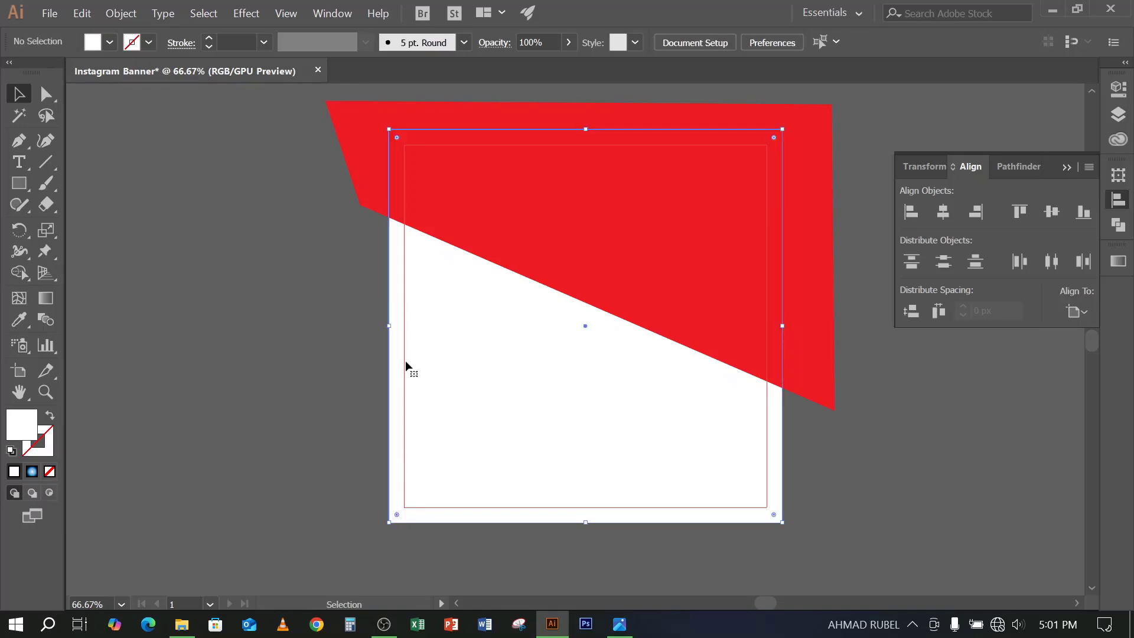
pyautogui.click(335, 306)
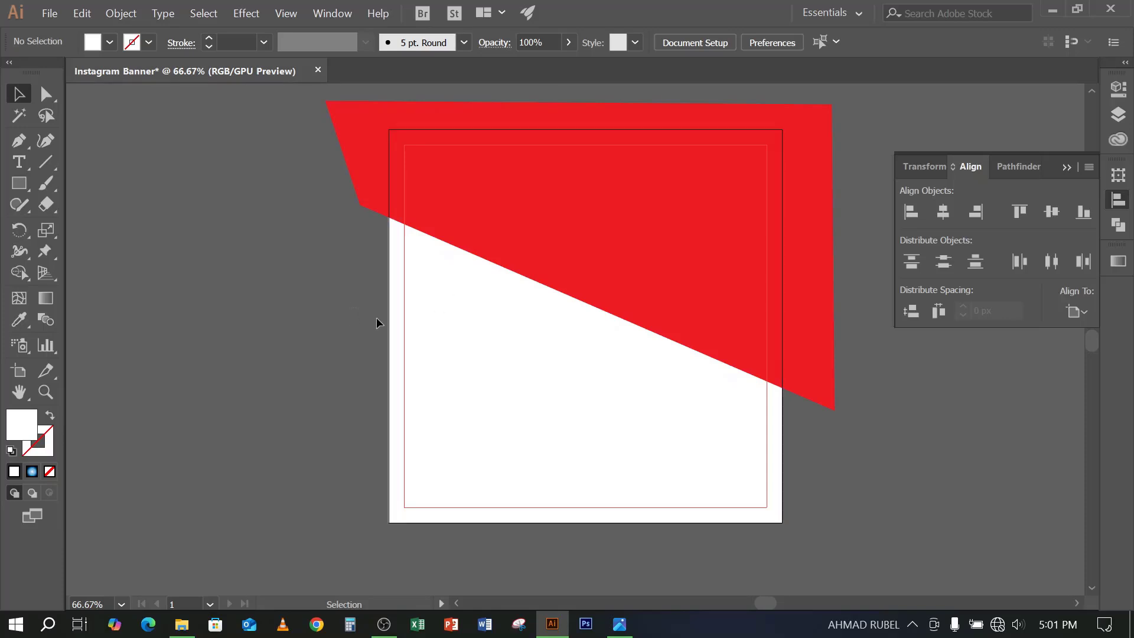
# Try selecting the red shape and the white rectangle one at a time and both together
pyautogui.moveTo(414, 362); pyautogui.dragTo(414, 374)
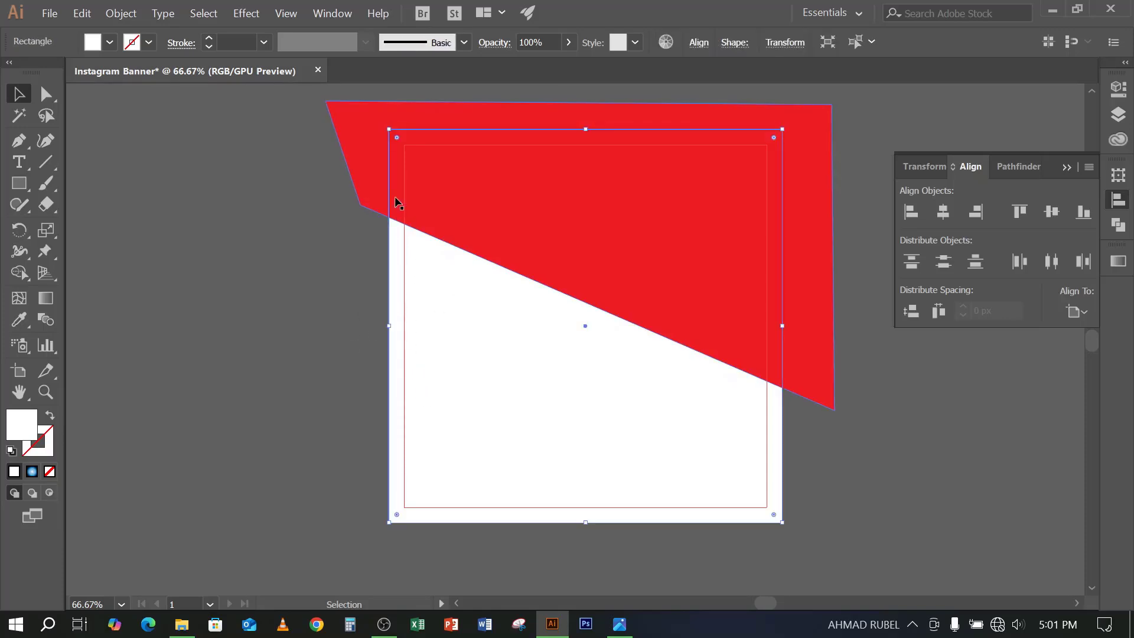
pyautogui.click(365, 135)
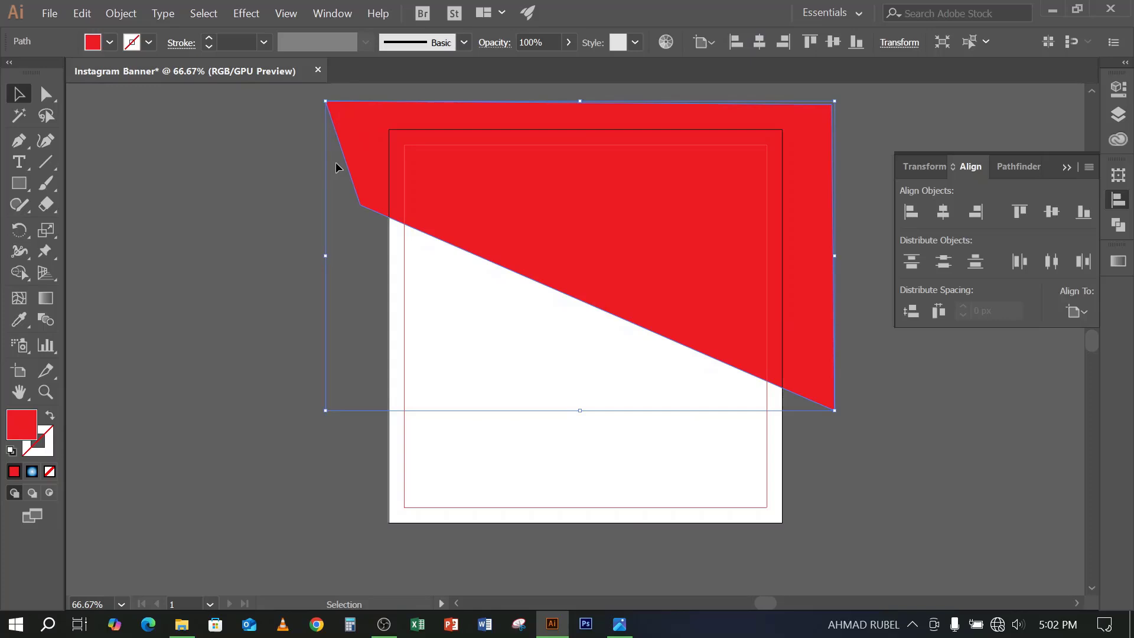
pyautogui.click(264, 199)
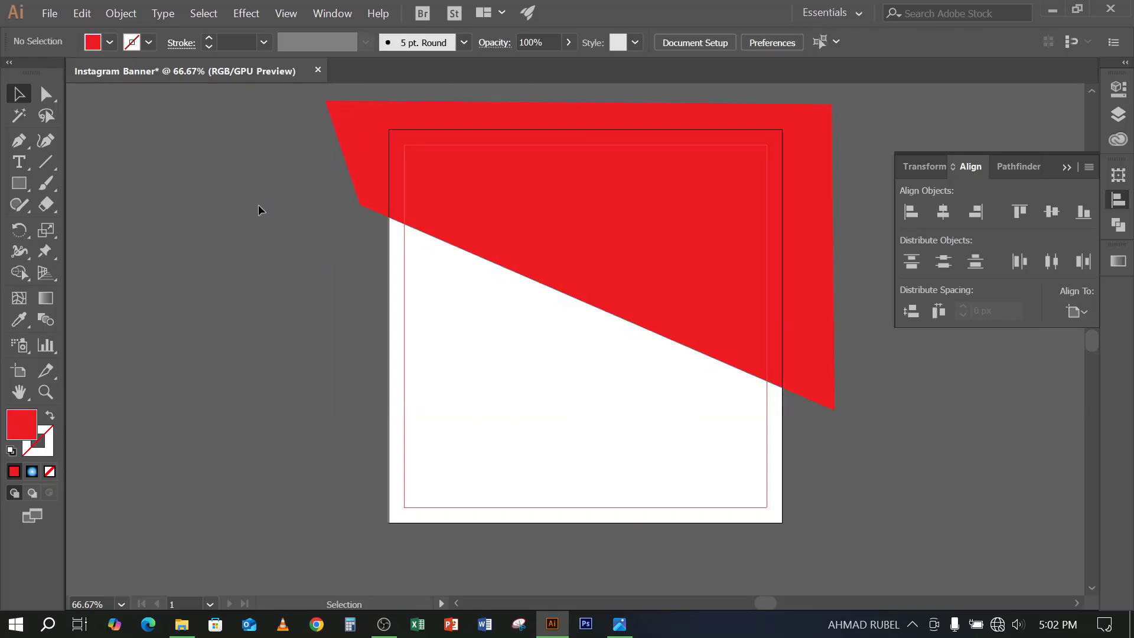
pyautogui.click(365, 146)
pyautogui.click(298, 215)
pyautogui.moveTo(344, 190); pyautogui.dragTo(402, 256)
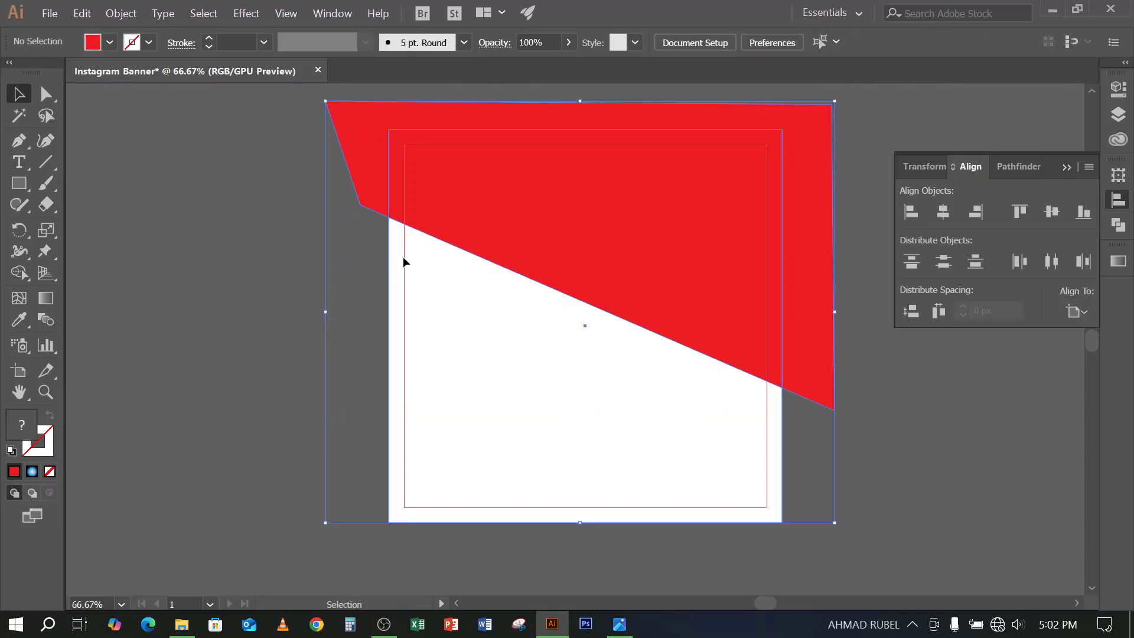
pyautogui.click(338, 230)
pyautogui.click(377, 117)
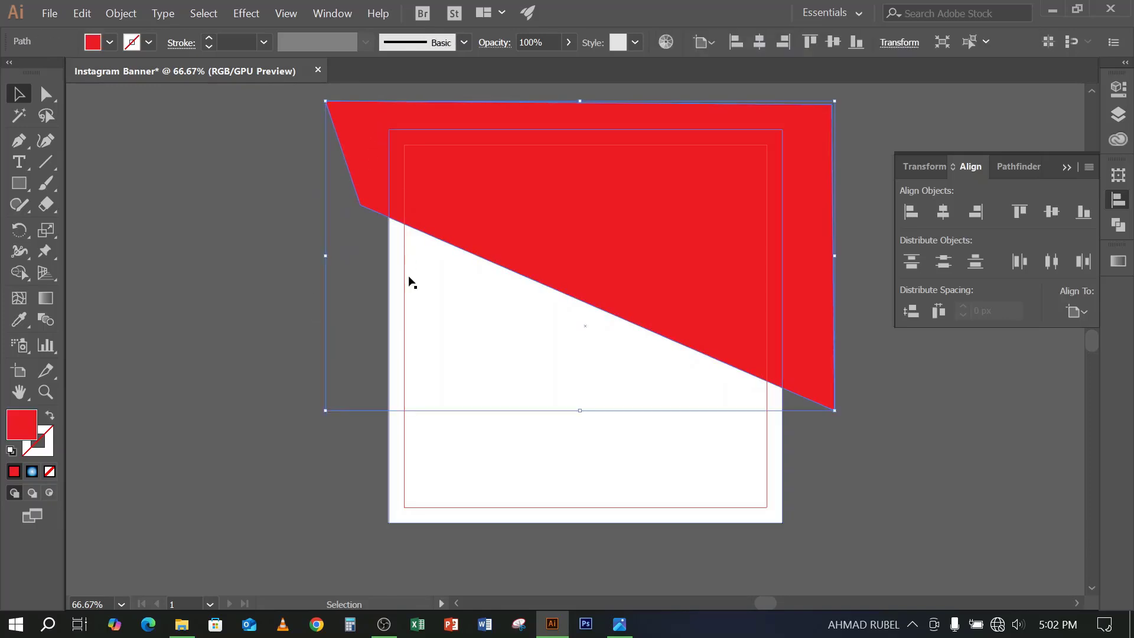
pyautogui.click(420, 324)
pyautogui.click(283, 211)
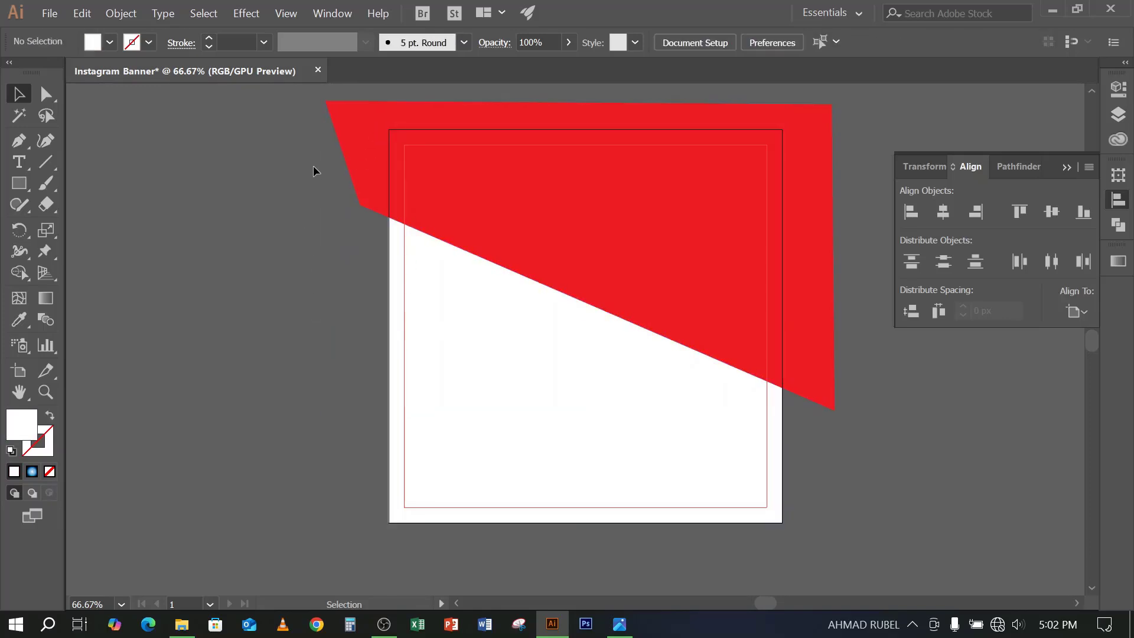
pyautogui.moveTo(439, 240); pyautogui.dragTo(437, 260)
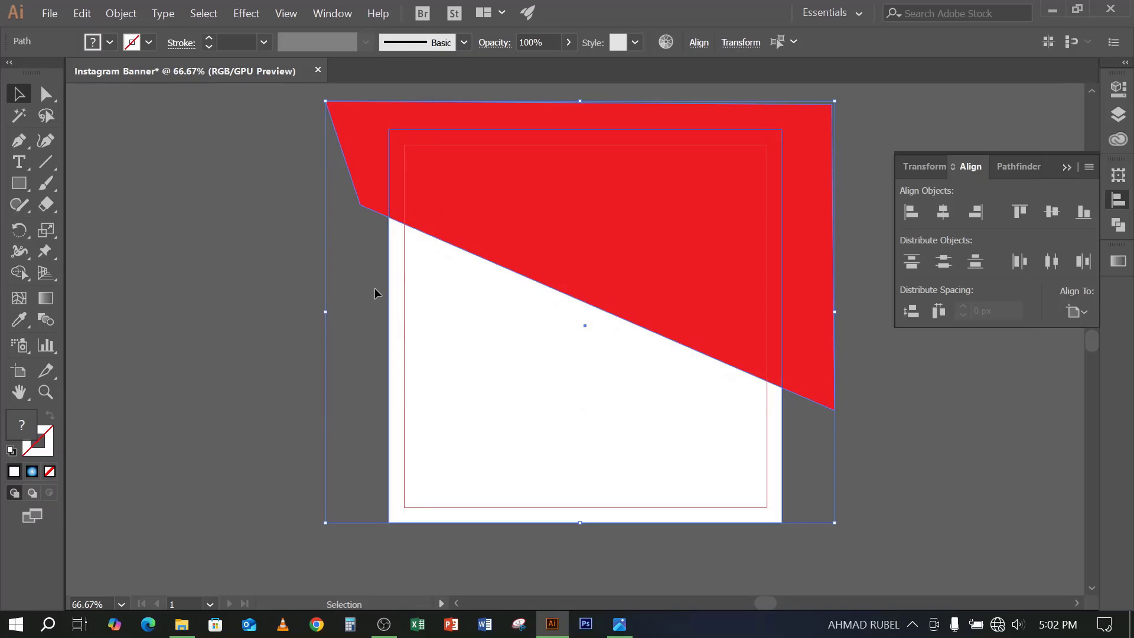
pyautogui.click(274, 235)
# Try removing the red overhang outside the white rectangle with the Shape Builder, and undo each attempt
pyautogui.moveTo(303, 168); pyautogui.dragTo(424, 265)
pyautogui.click(23, 273)
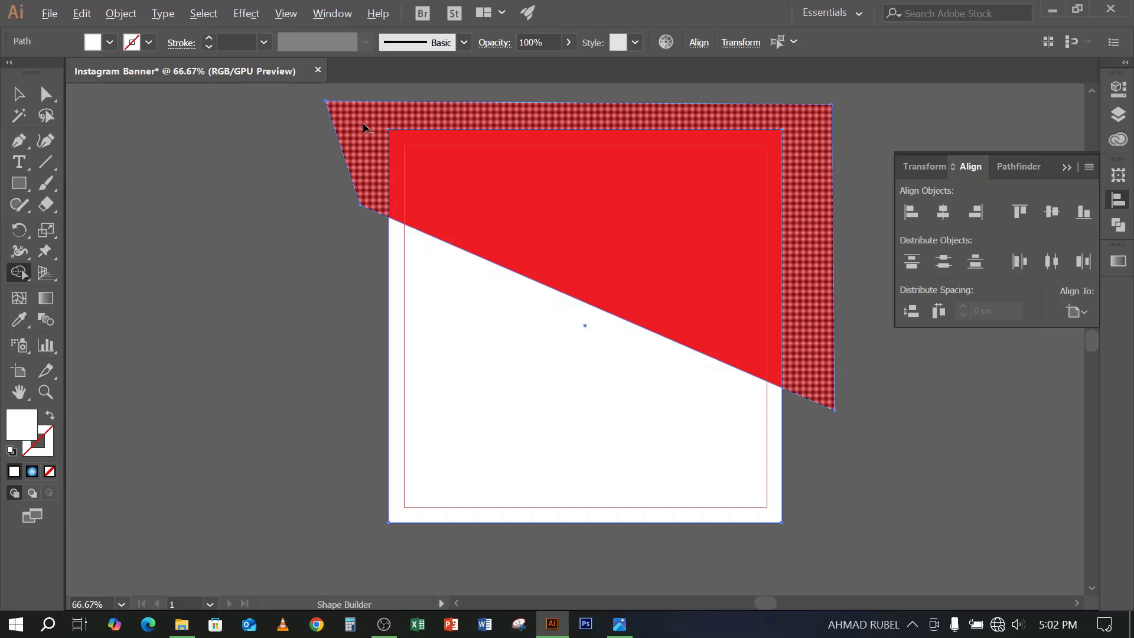
pyautogui.moveTo(362, 122); pyautogui.dragTo(307, 207)
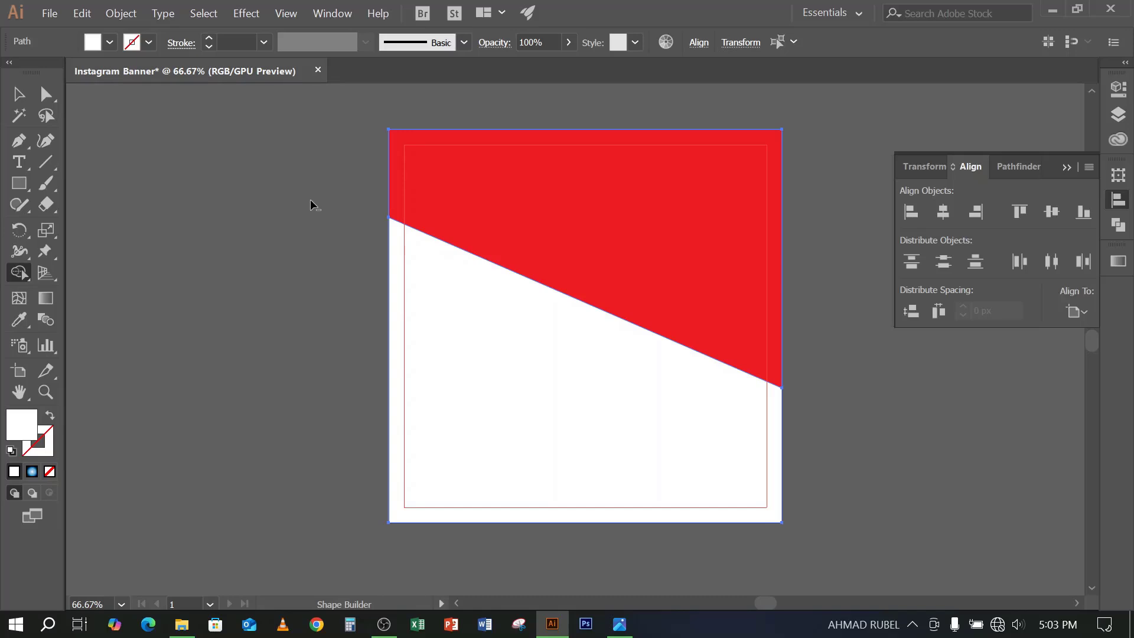
pyautogui.hotkey('ctrl', 'z')
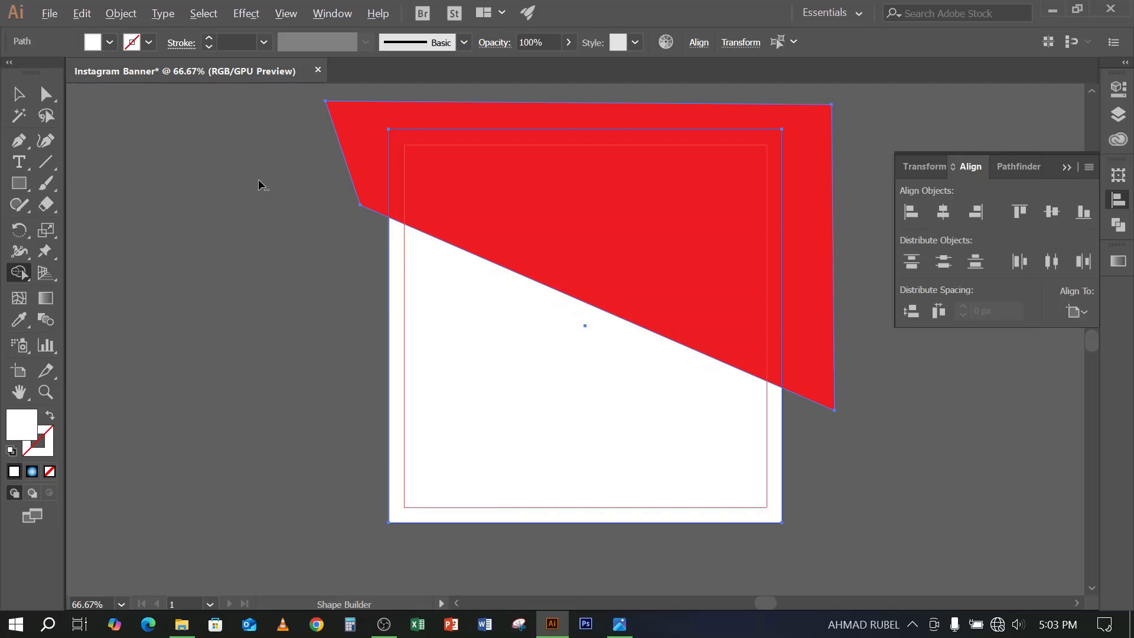
pyautogui.moveTo(363, 128)
pyautogui.mouseDown()
pyautogui.moveTo(313, 188)
pyautogui.moveTo(220, 149)
pyautogui.mouseUp()
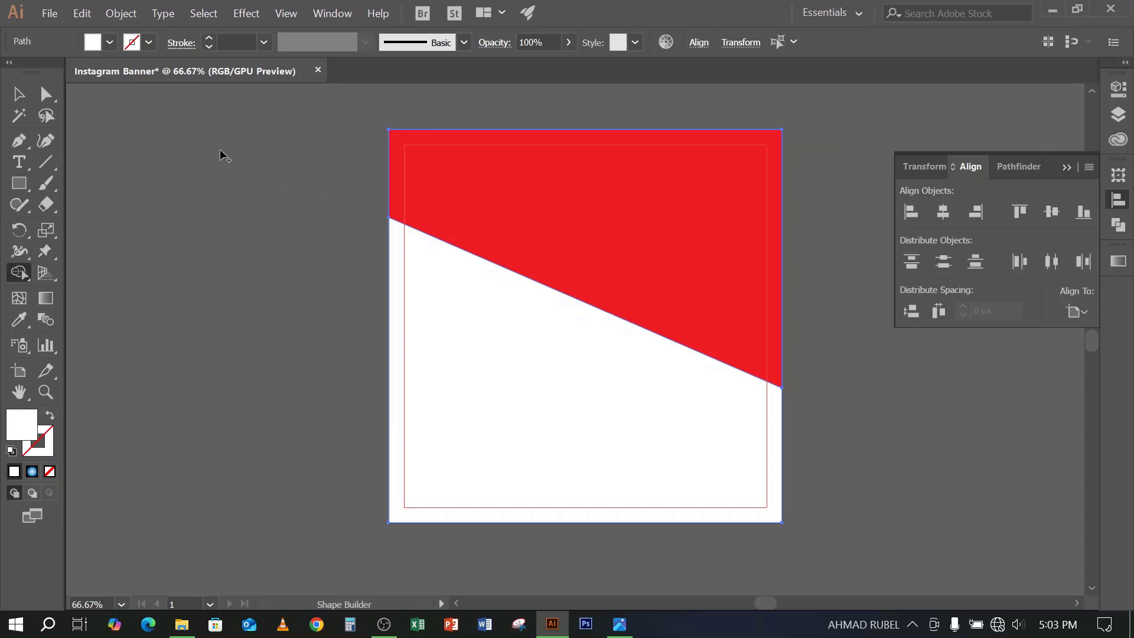
pyautogui.click(22, 95)
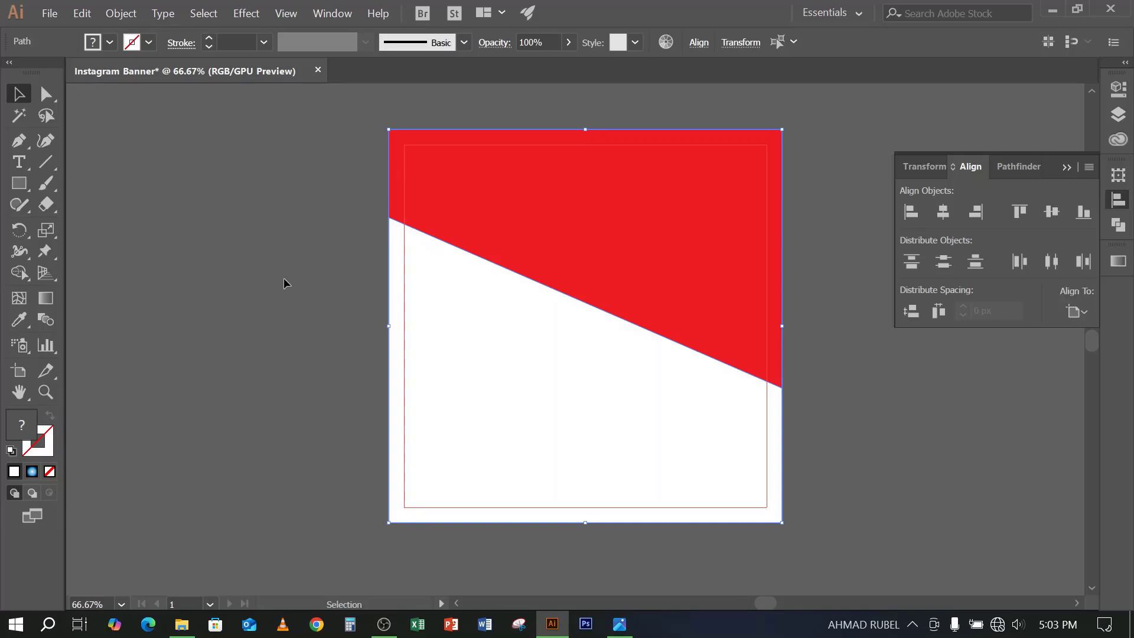
pyautogui.hotkey('ctrl', 'z')
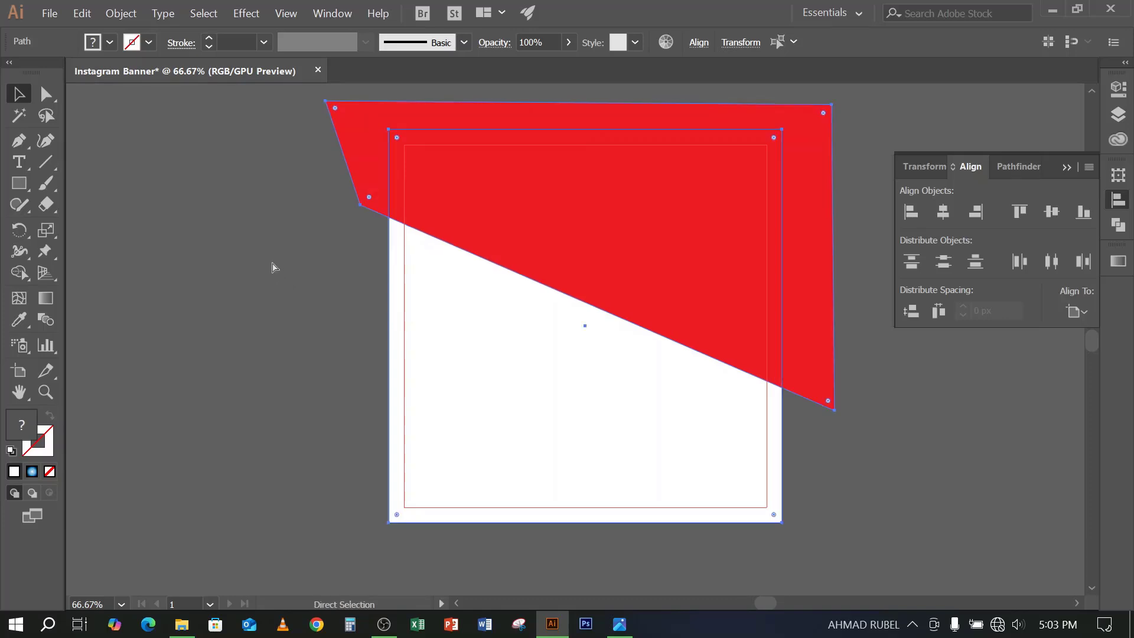
pyautogui.click(272, 261)
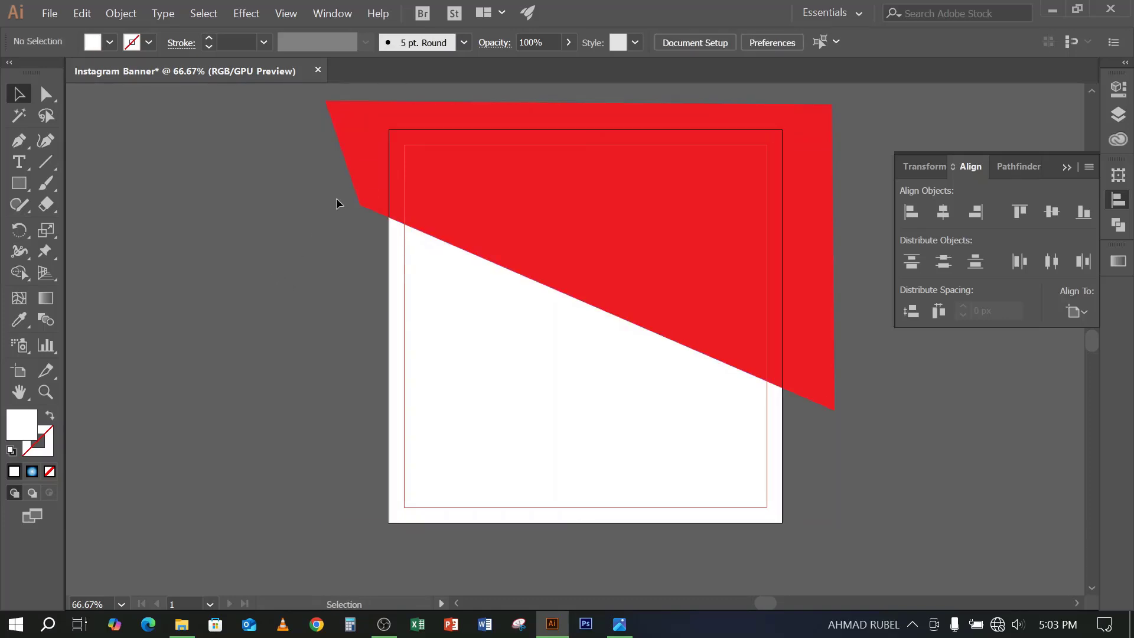
# Try the Shape Builder with only the red shape selected, and return to the Selection tool
pyautogui.click(365, 128)
pyautogui.click(303, 201)
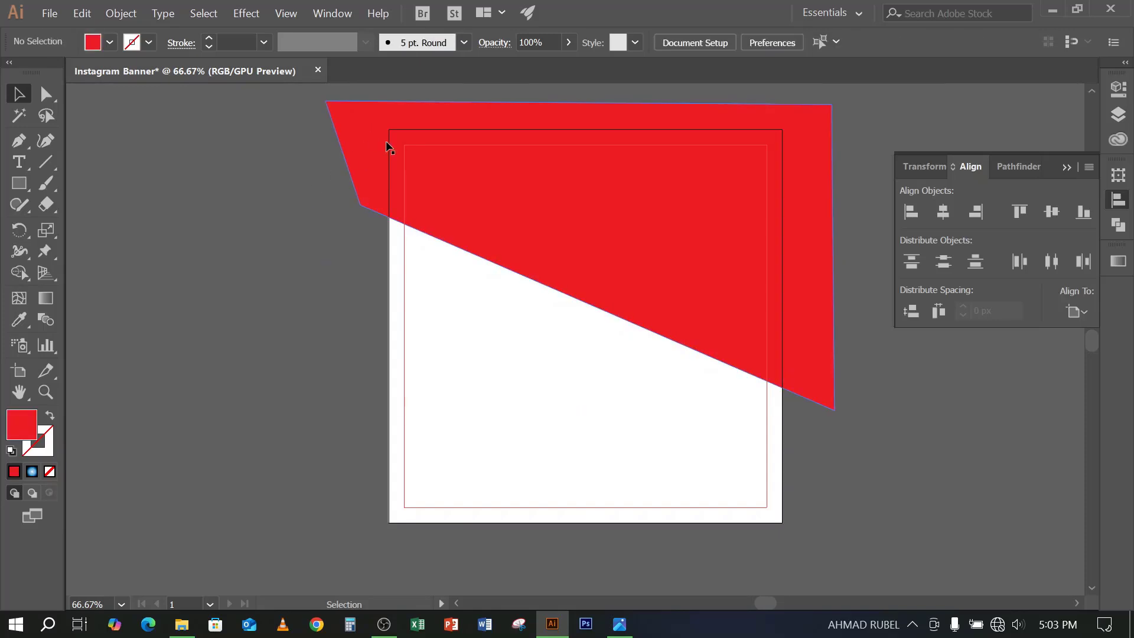
pyautogui.click(367, 129)
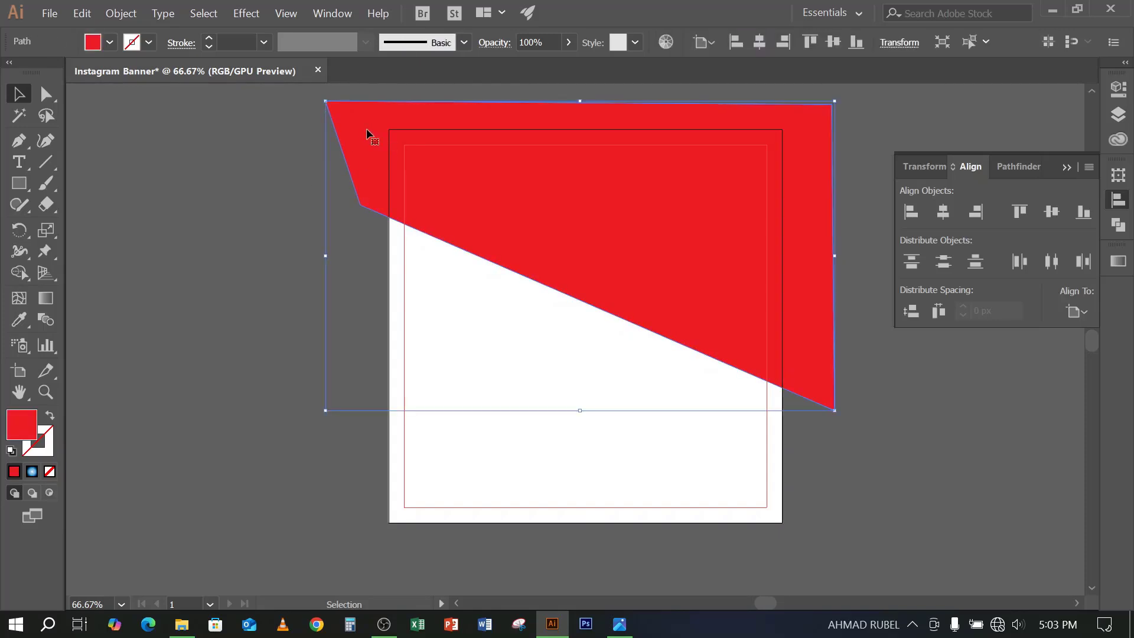
pyautogui.click(18, 274)
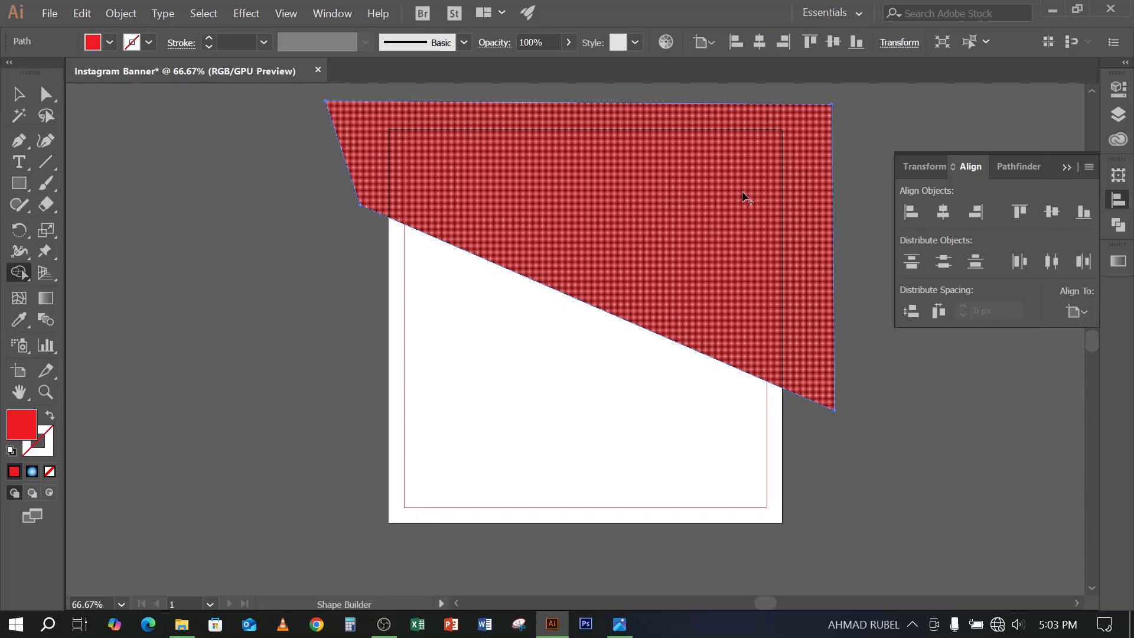
pyautogui.click(19, 94)
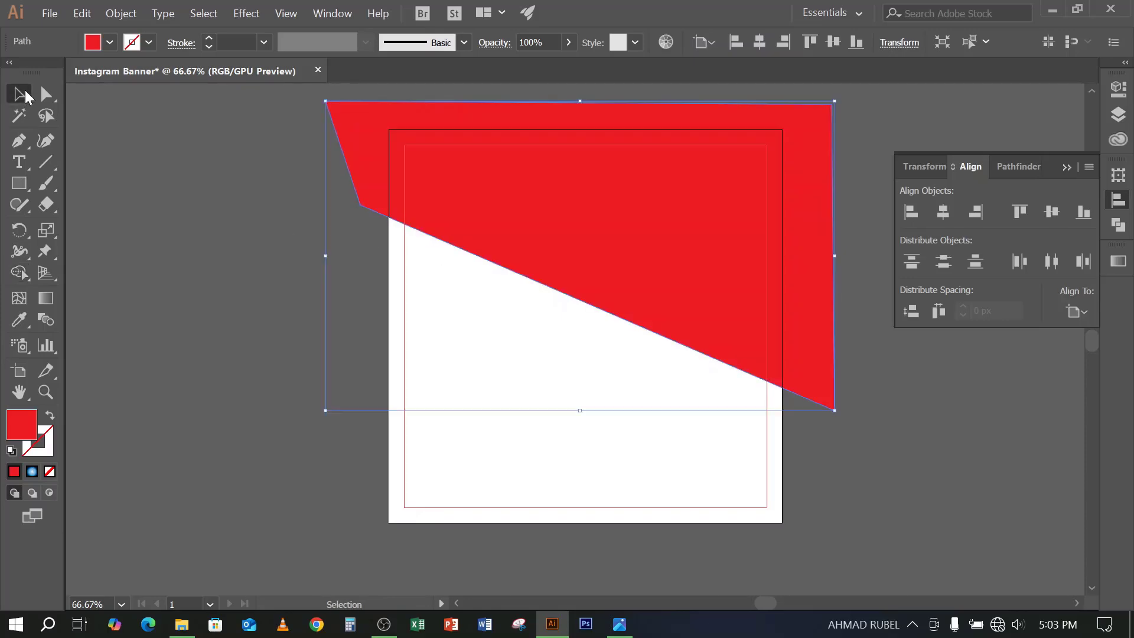
# Select the red shape together with the white rectangle and remove the red overhang outside the rectangle with the Shape Builder
pyautogui.click(310, 157)
pyautogui.moveTo(309, 153); pyautogui.dragTo(418, 242)
pyautogui.moveTo(331, 302); pyautogui.dragTo(432, 370)
pyautogui.click(320, 308)
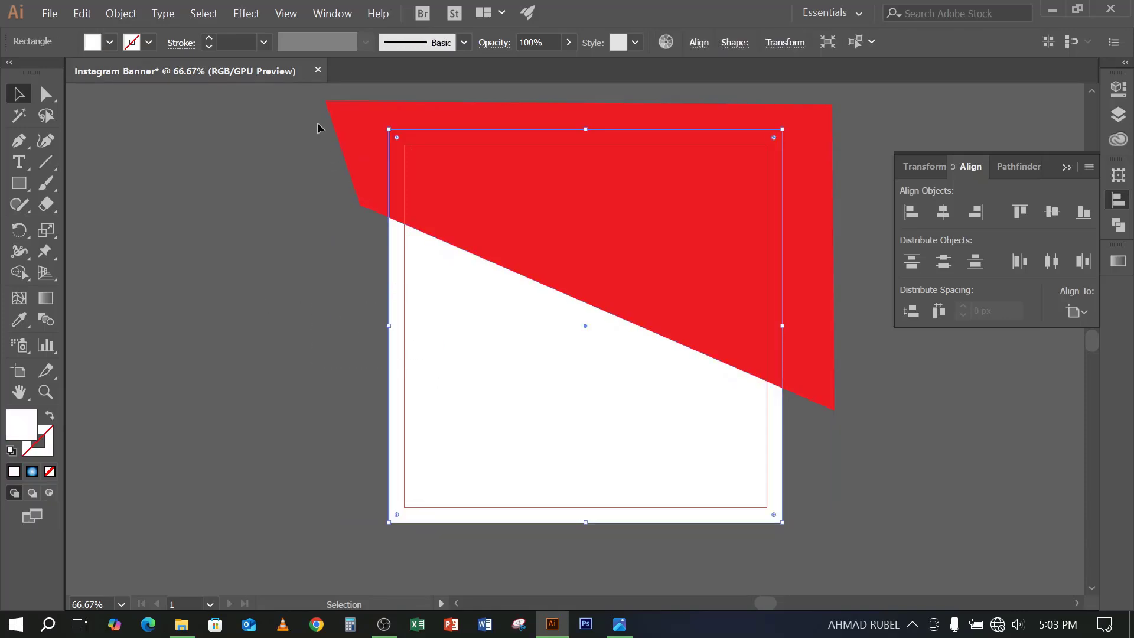
pyautogui.moveTo(313, 113); pyautogui.dragTo(362, 160)
pyautogui.click(286, 155)
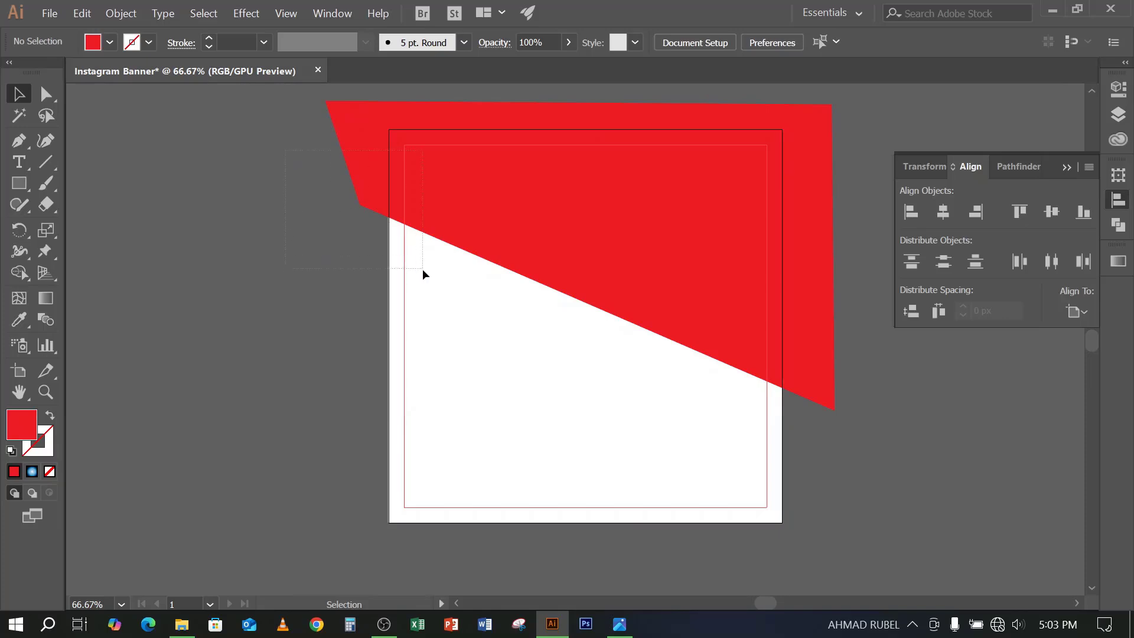
pyautogui.moveTo(423, 269); pyautogui.dragTo(423, 269)
pyautogui.click(19, 273)
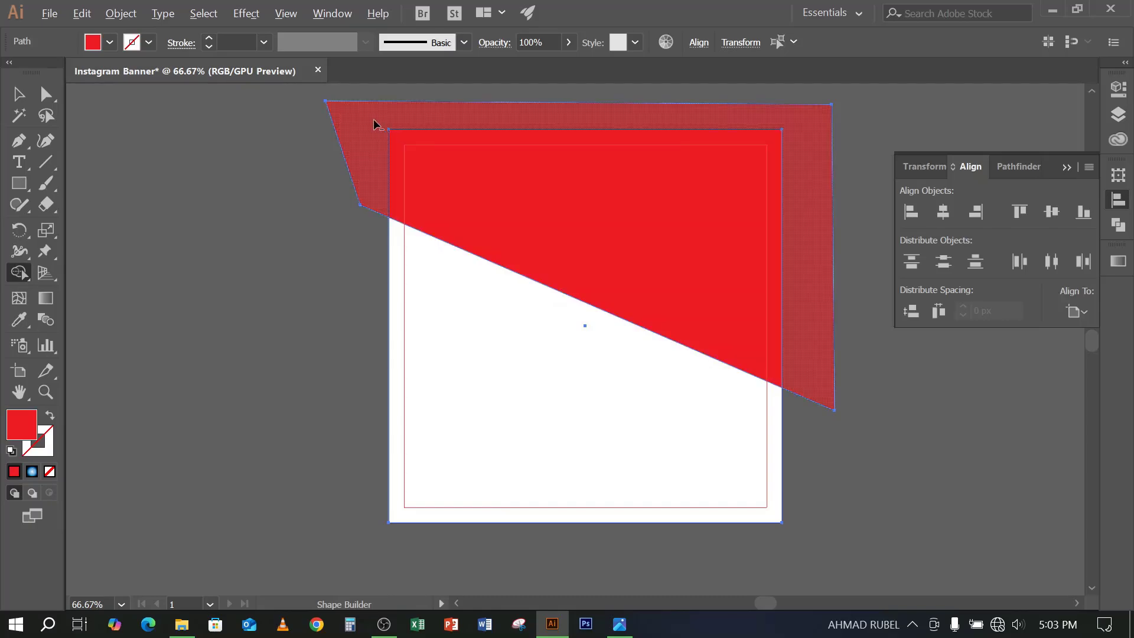
pyautogui.moveTo(352, 112); pyautogui.dragTo(298, 176)
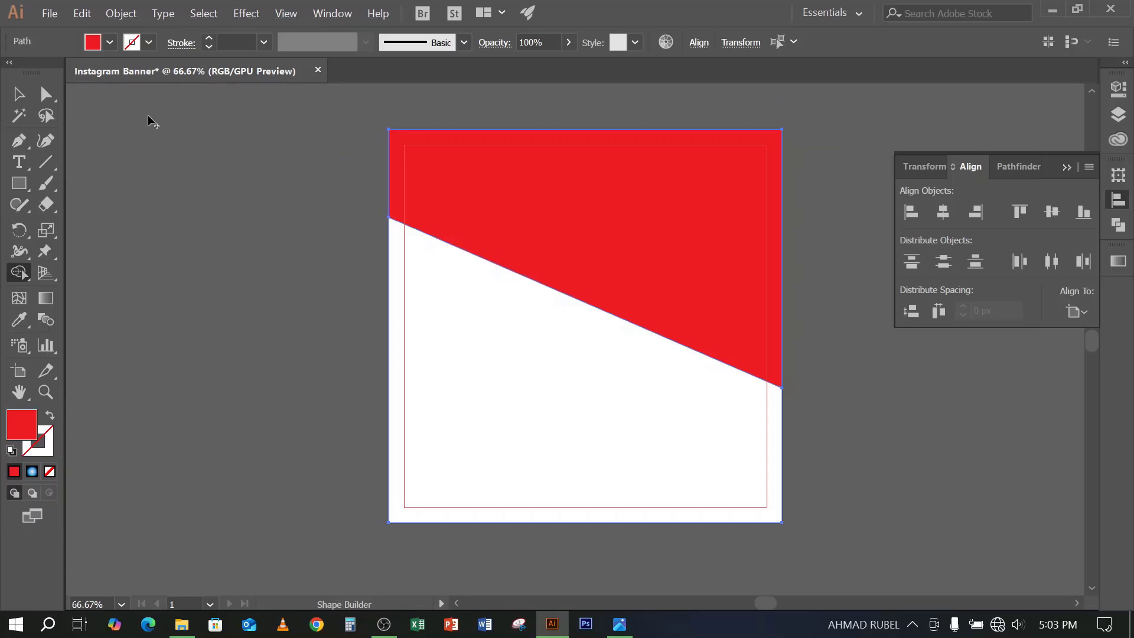
pyautogui.click(19, 94)
pyautogui.click(303, 211)
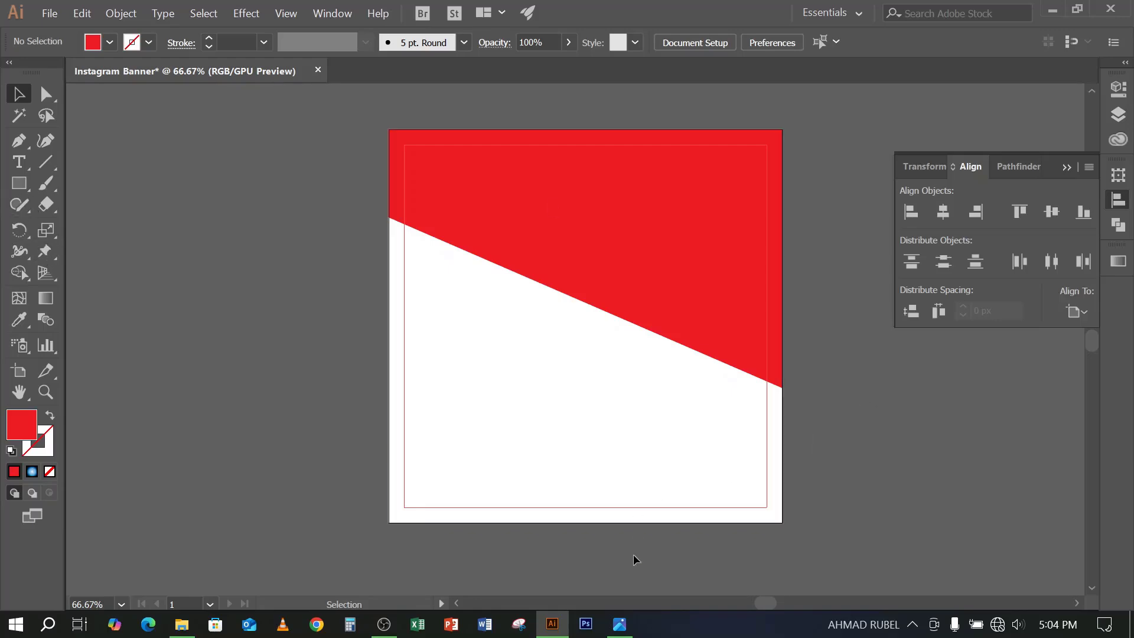
# Check the next element of the reference banner in the photo viewer, and return to Illustrator
pyautogui.click(620, 624)
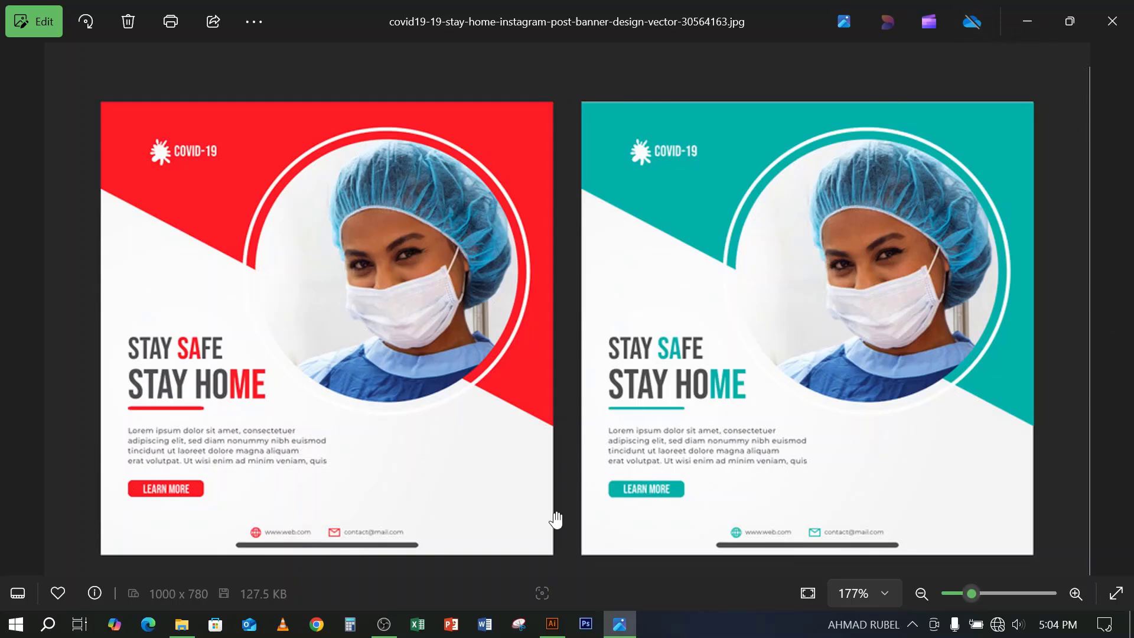
pyautogui.click(551, 625)
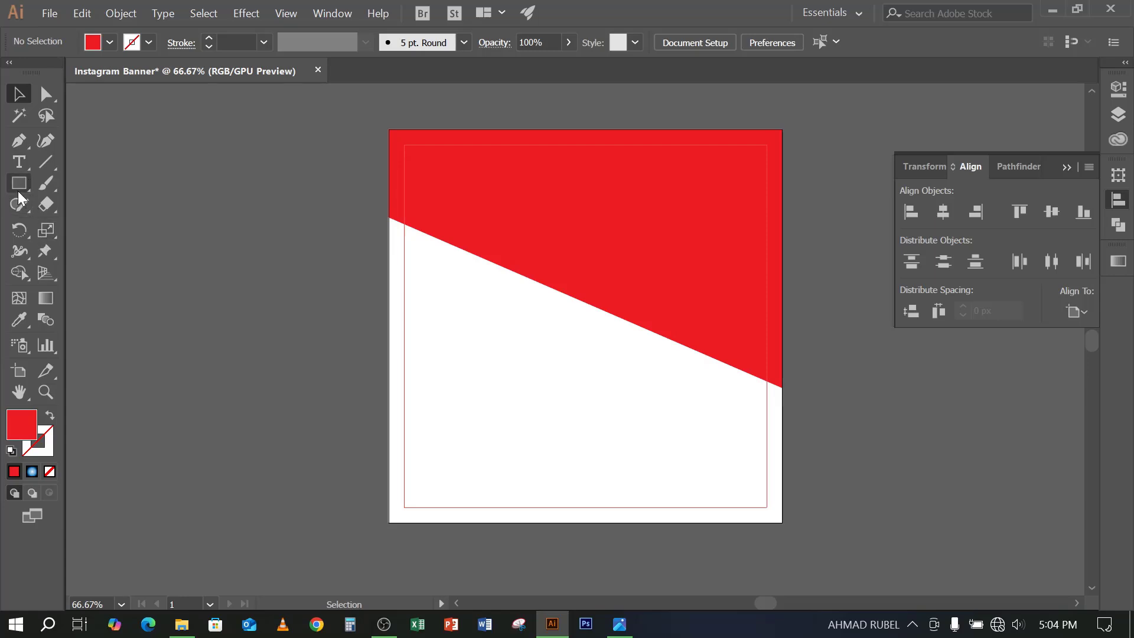
# Try drawing an ellipse and several perfect circles with the Ellipse tool above the artboard, removing each one
pyautogui.moveTo(17, 191); pyautogui.dragTo(91, 231)
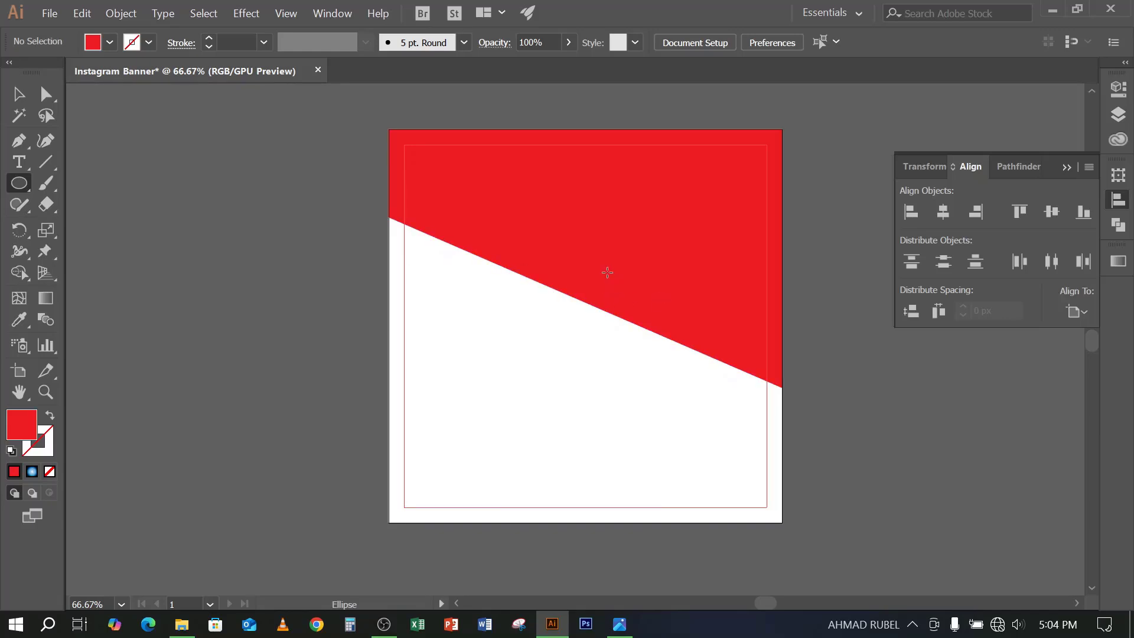
pyautogui.scroll(6, 449, 298)
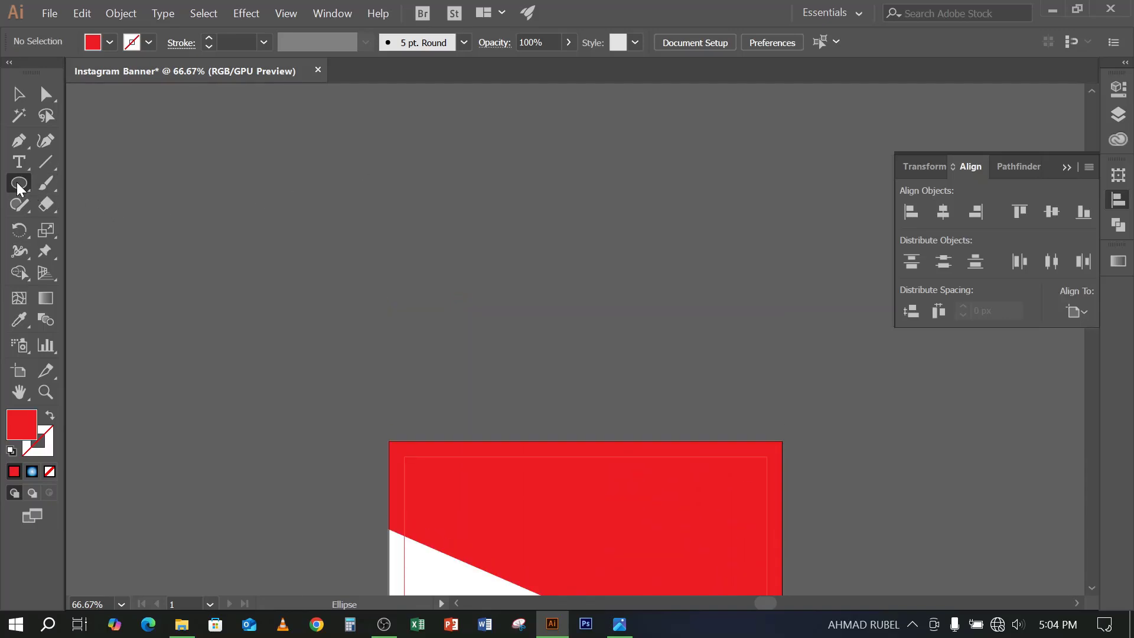
pyautogui.moveTo(18, 188); pyautogui.dragTo(83, 226)
pyautogui.moveTo(307, 177); pyautogui.dragTo(676, 255)
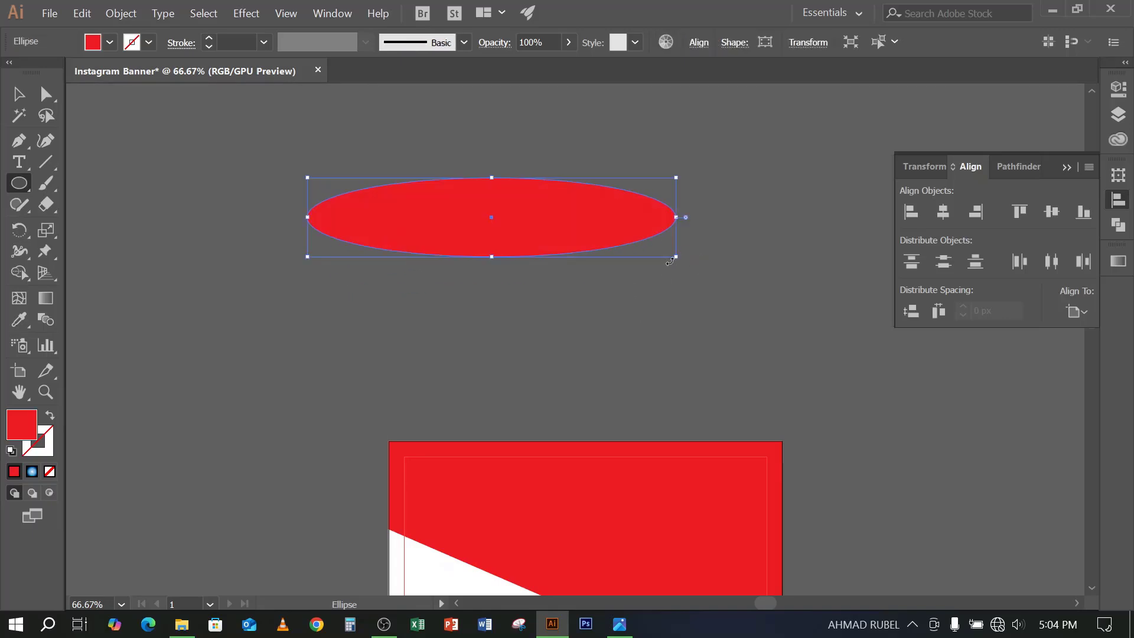
pyautogui.hotkey('ctrl', 'z')
pyautogui.moveTo(382, 186); pyautogui.dragTo(551, 359)
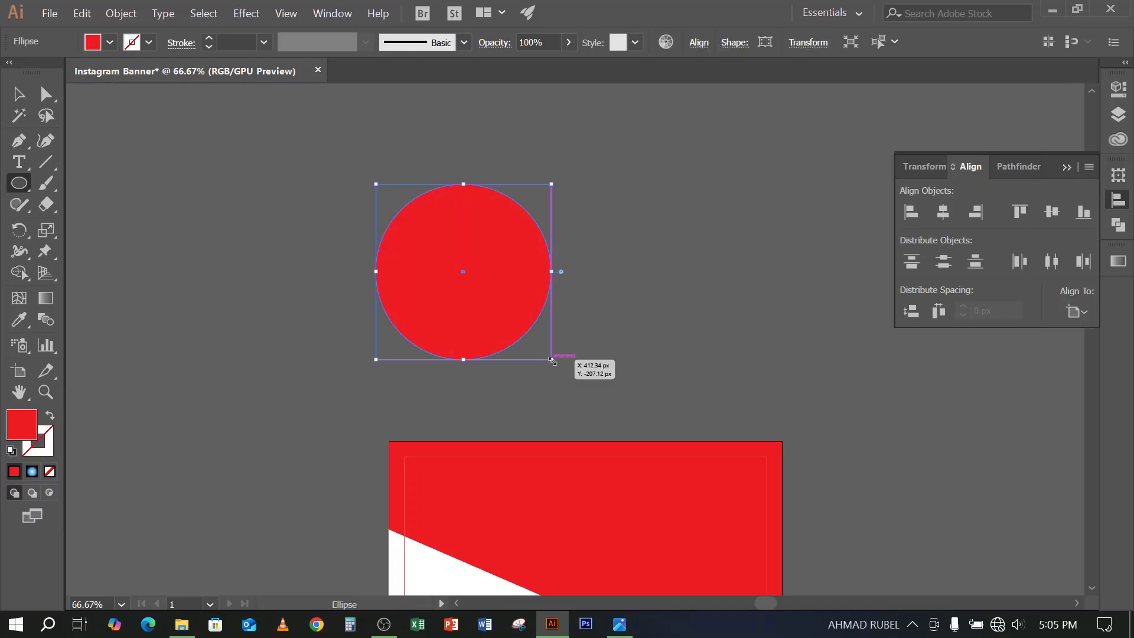
pyautogui.hotkey('ctrl', 'z')
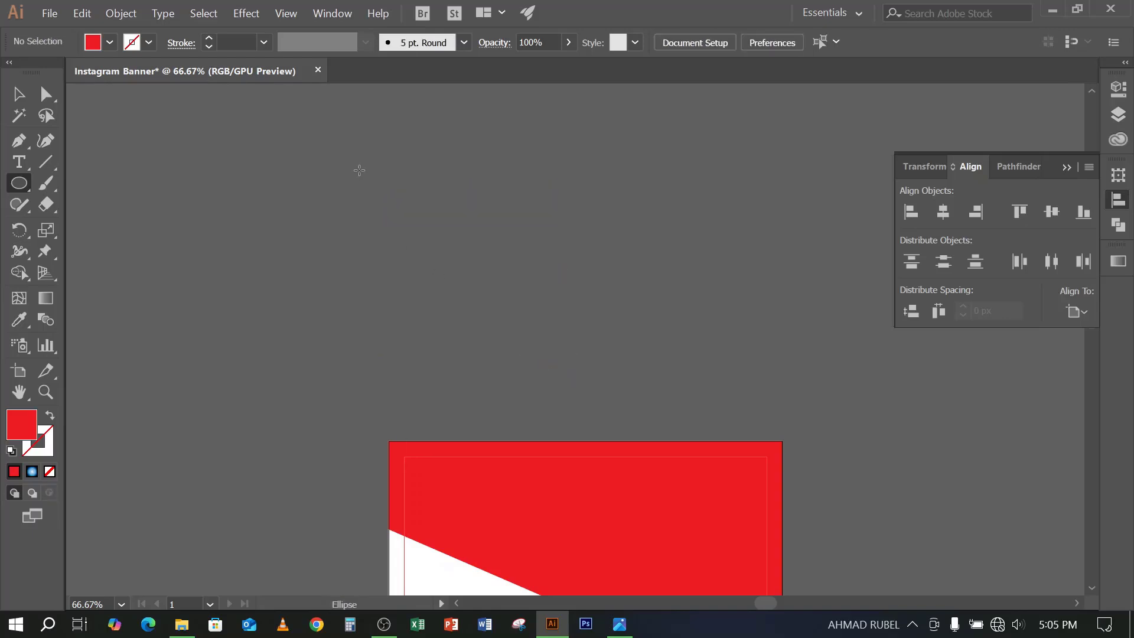
pyautogui.moveTo(358, 168); pyautogui.dragTo(544, 320)
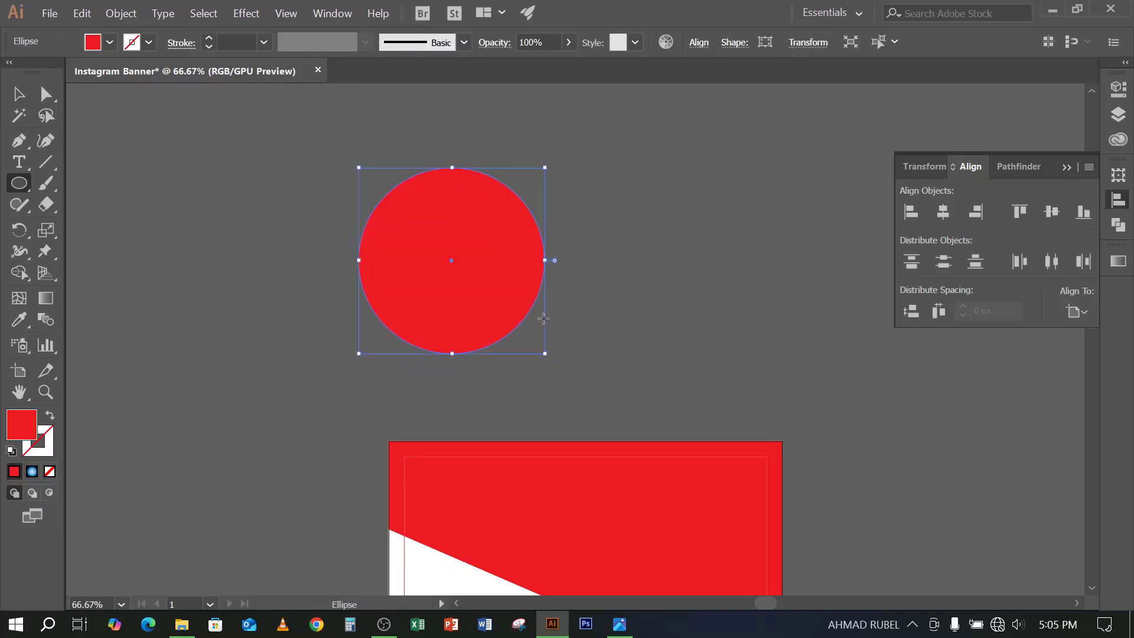
pyautogui.hotkey('ctrl', 'z')
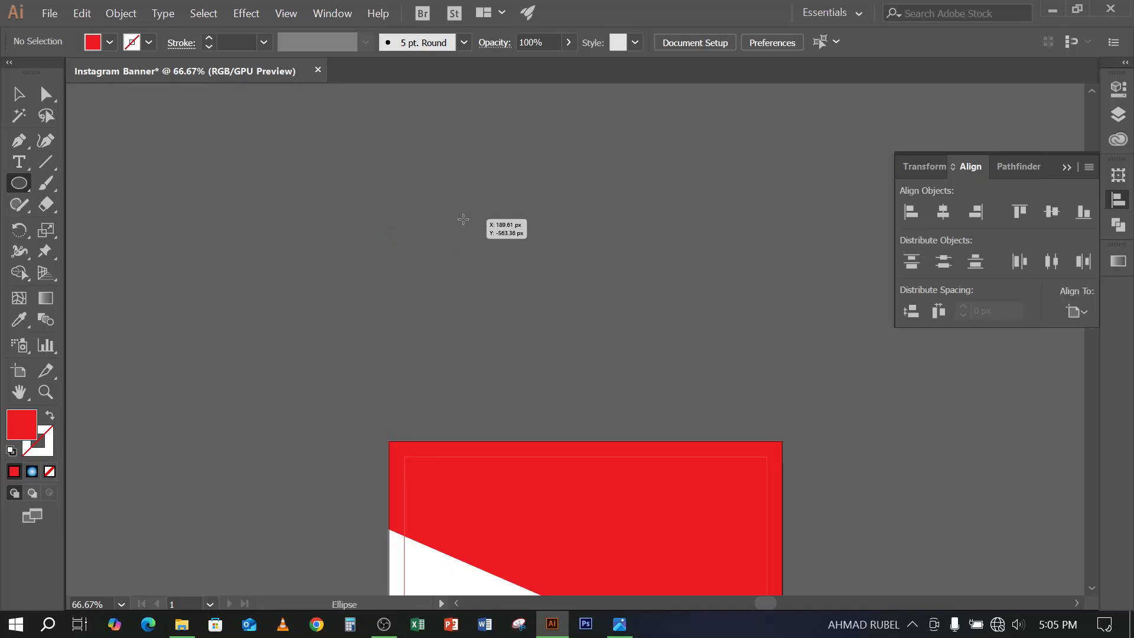
pyautogui.moveTo(463, 219); pyautogui.dragTo(541, 331)
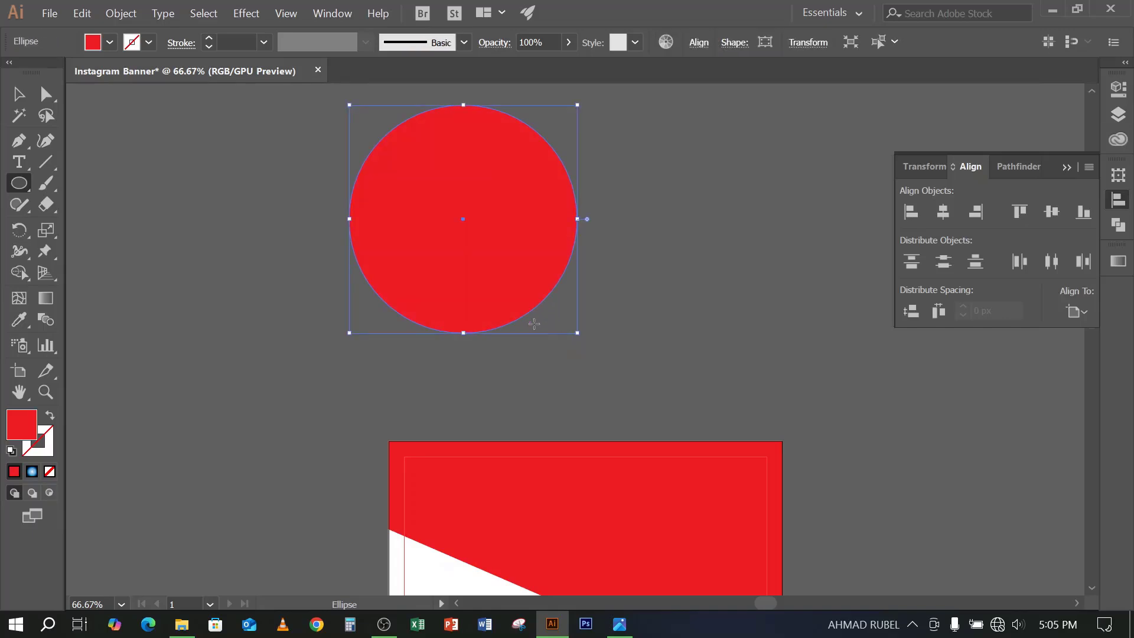
pyautogui.press('Delete')
# Draw a perfect circle outward from its centre over the red diagonal edge, and fill it with dark green
pyautogui.scroll(-3, 525, 307)
pyautogui.scroll(-5, 525, 307)
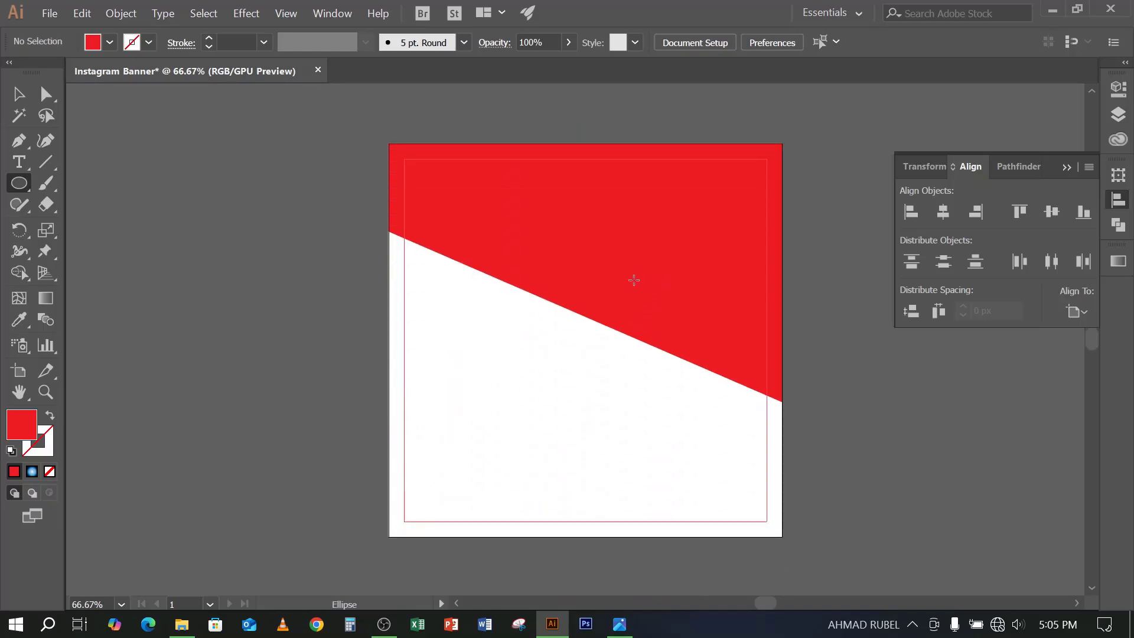
pyautogui.moveTo(631, 285); pyautogui.dragTo(709, 385)
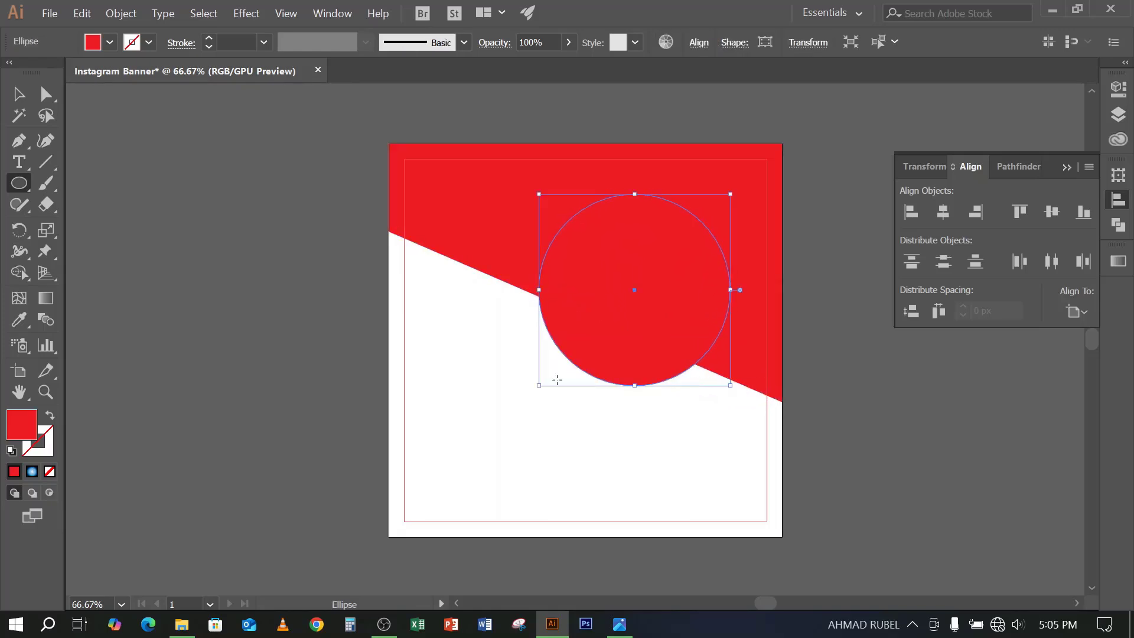
pyautogui.click(110, 42)
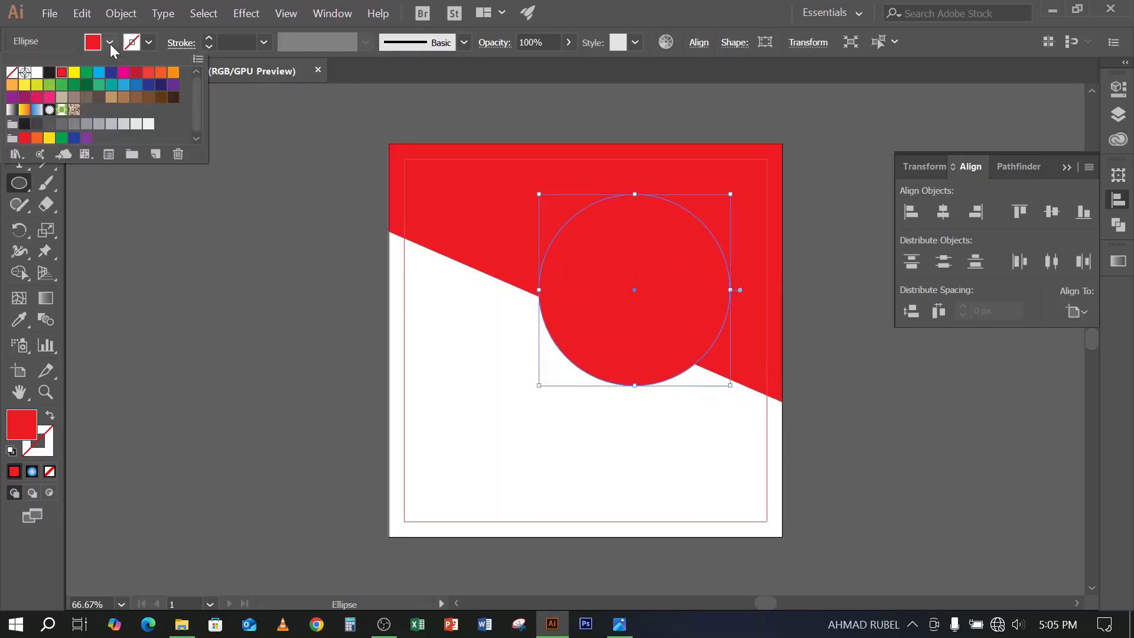
pyautogui.click(85, 90)
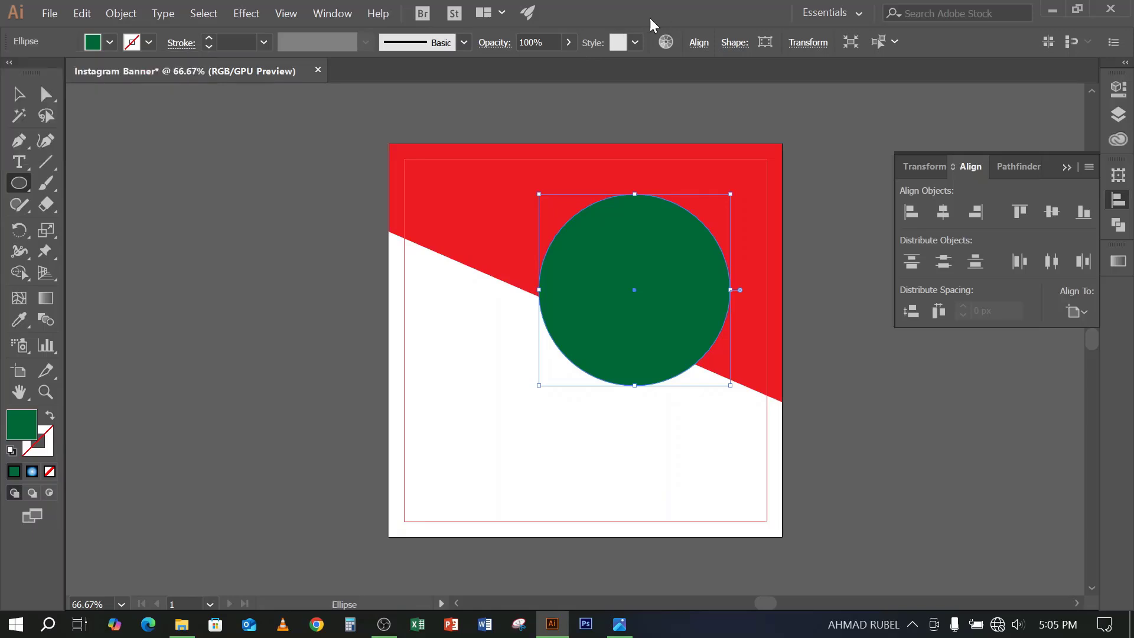
# Move the green circle slightly down so it overlaps both the red shape and the white area
pyautogui.click(19, 93)
pyautogui.click(248, 344)
pyautogui.moveTo(591, 345); pyautogui.dragTo(656, 314)
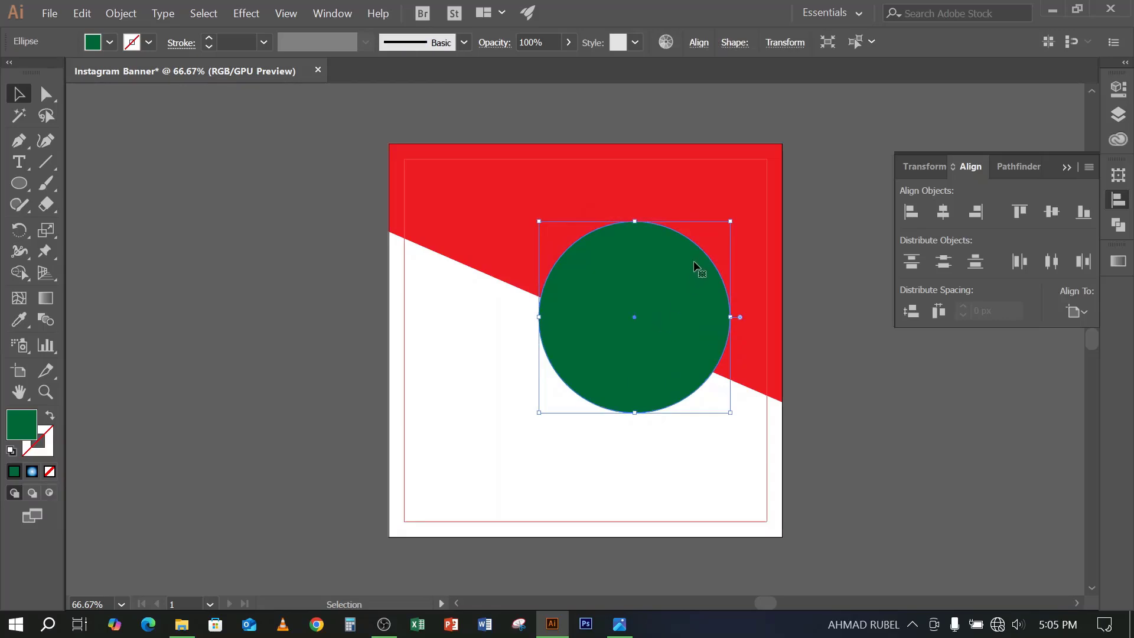
pyautogui.click(814, 321)
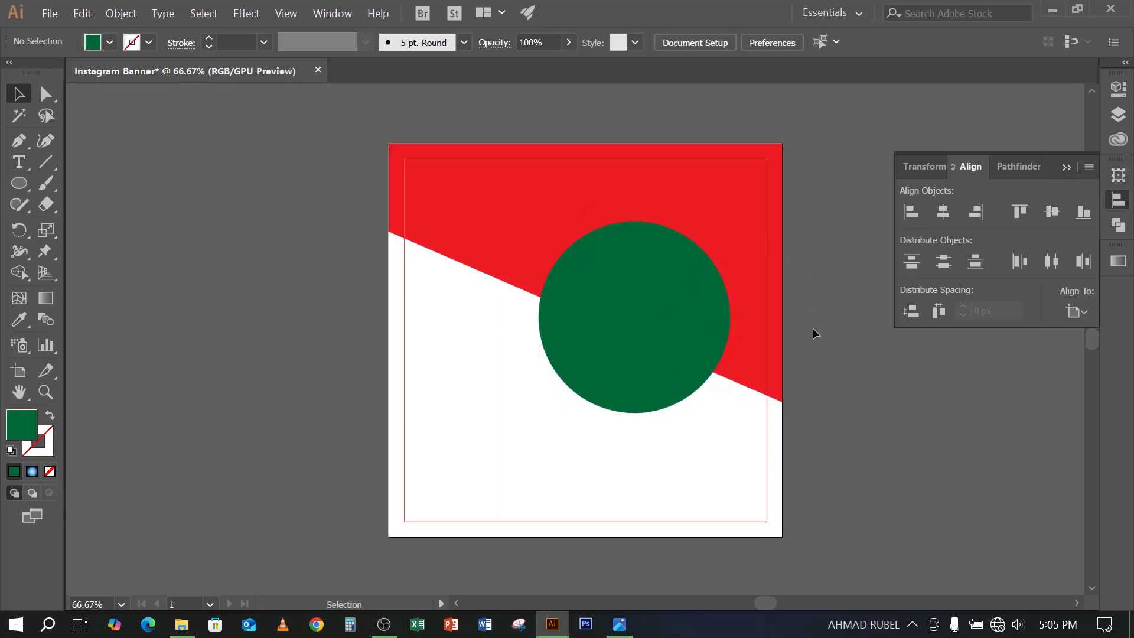
pyautogui.click(655, 308)
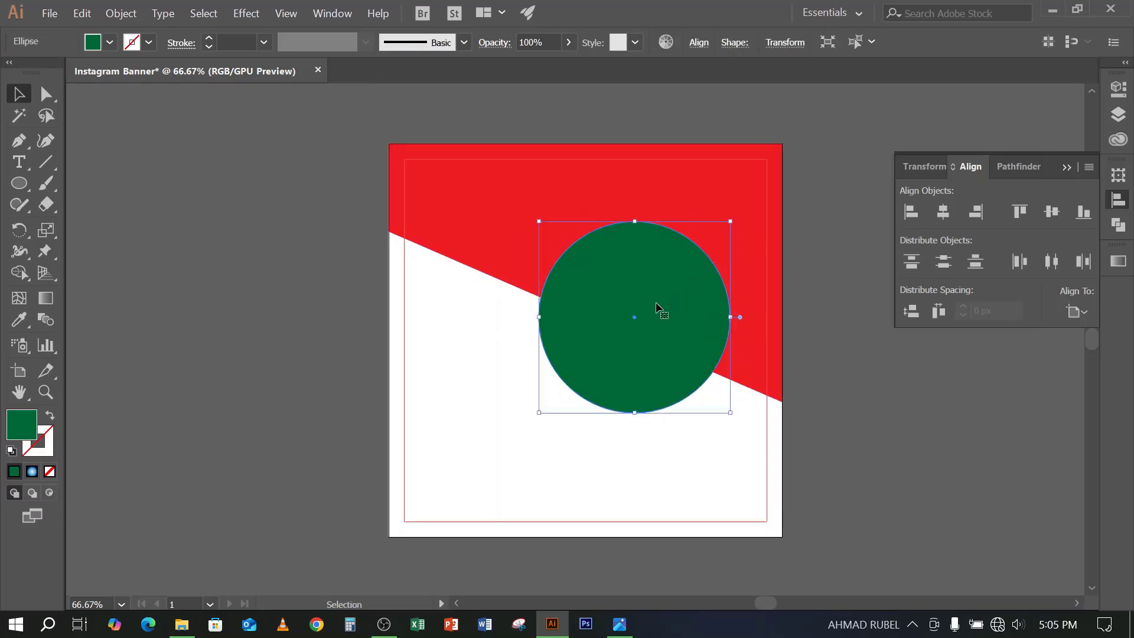
pyautogui.moveTo(653, 308); pyautogui.dragTo(652, 301)
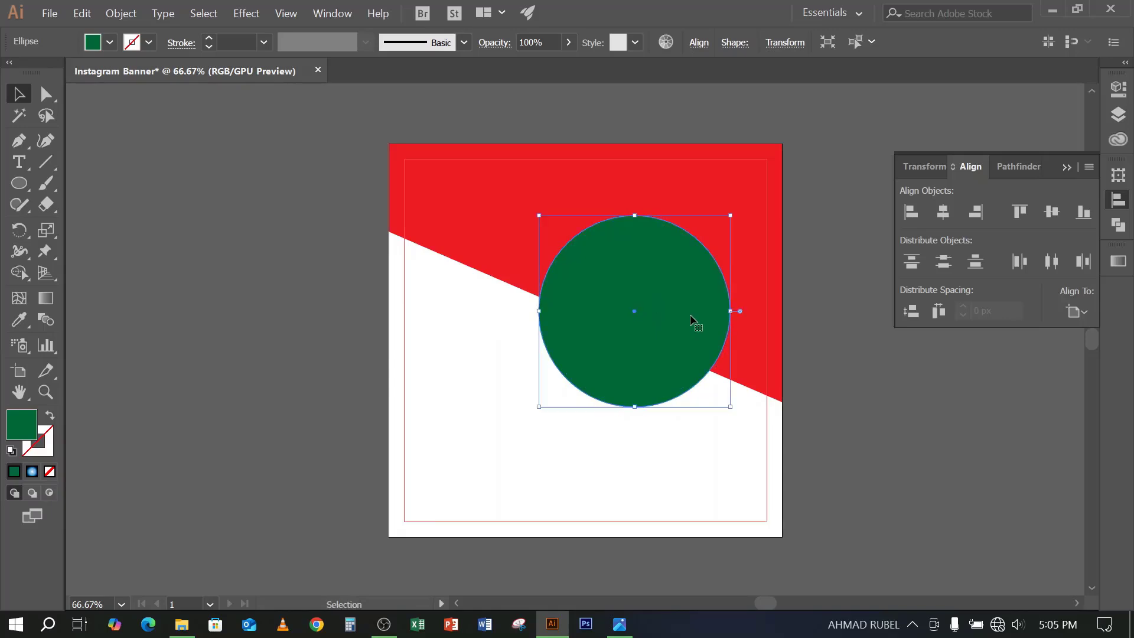
pyautogui.click(836, 371)
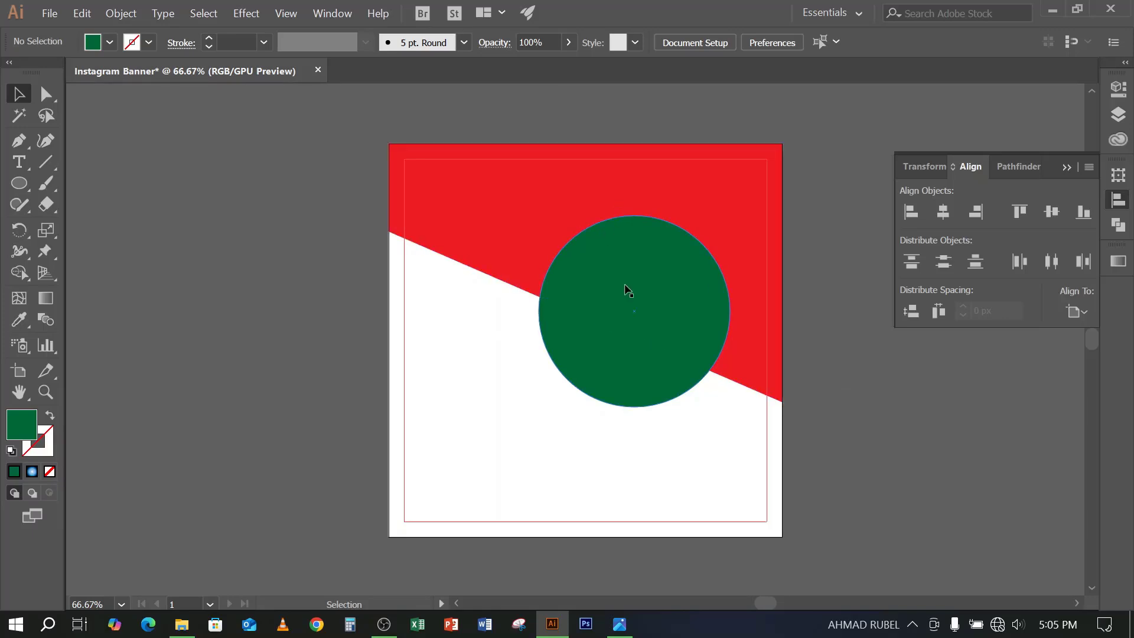
pyautogui.click(630, 325)
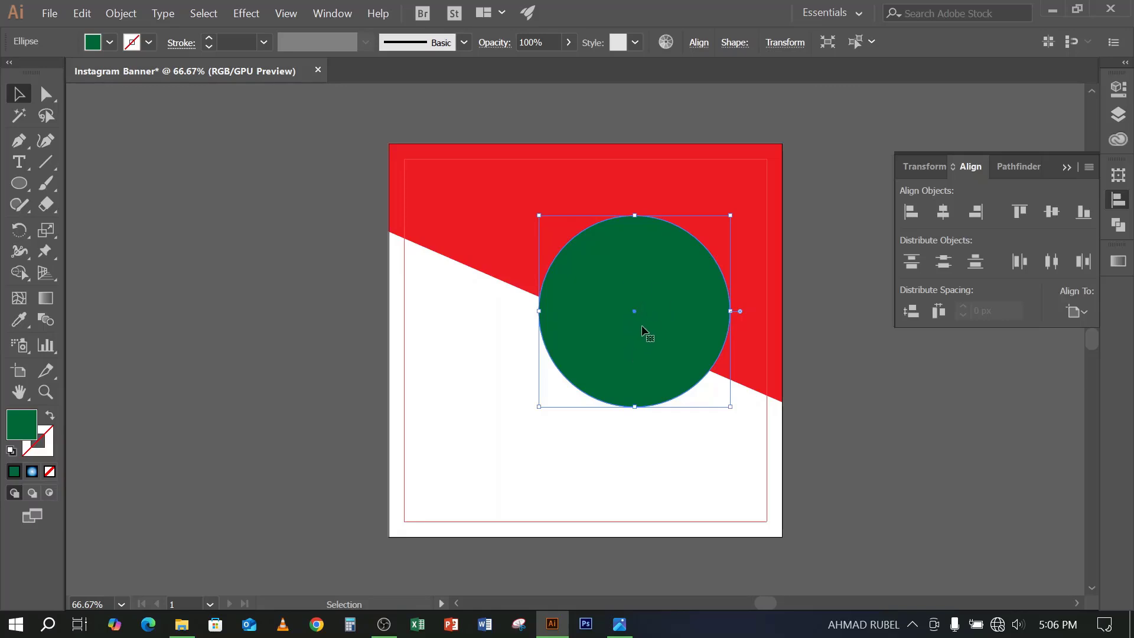
pyautogui.click(843, 362)
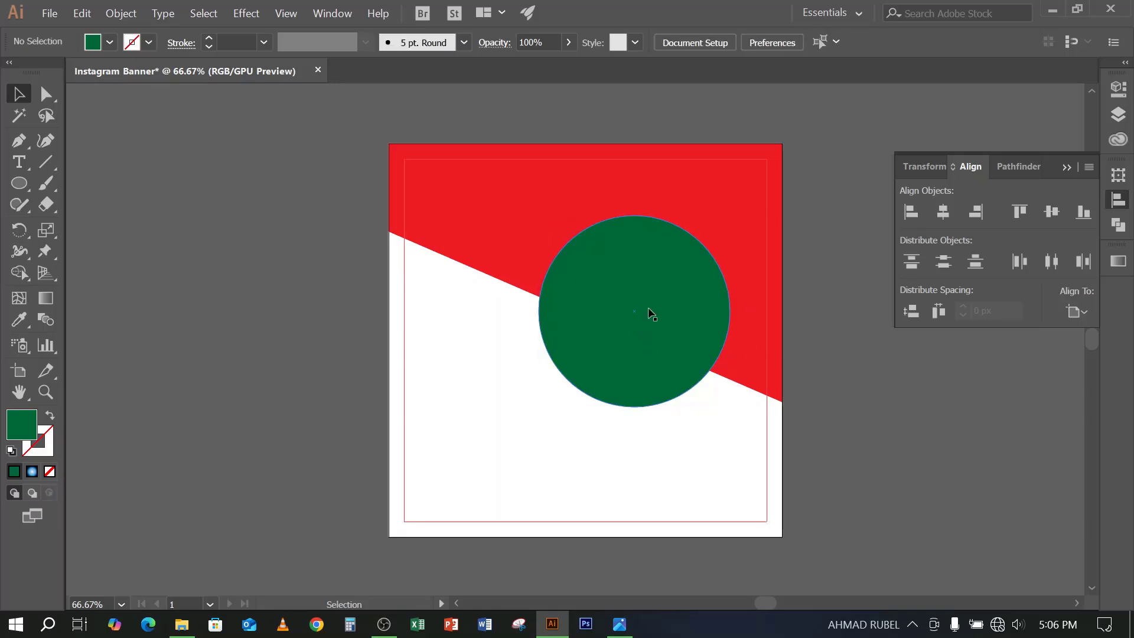
pyautogui.click(645, 312)
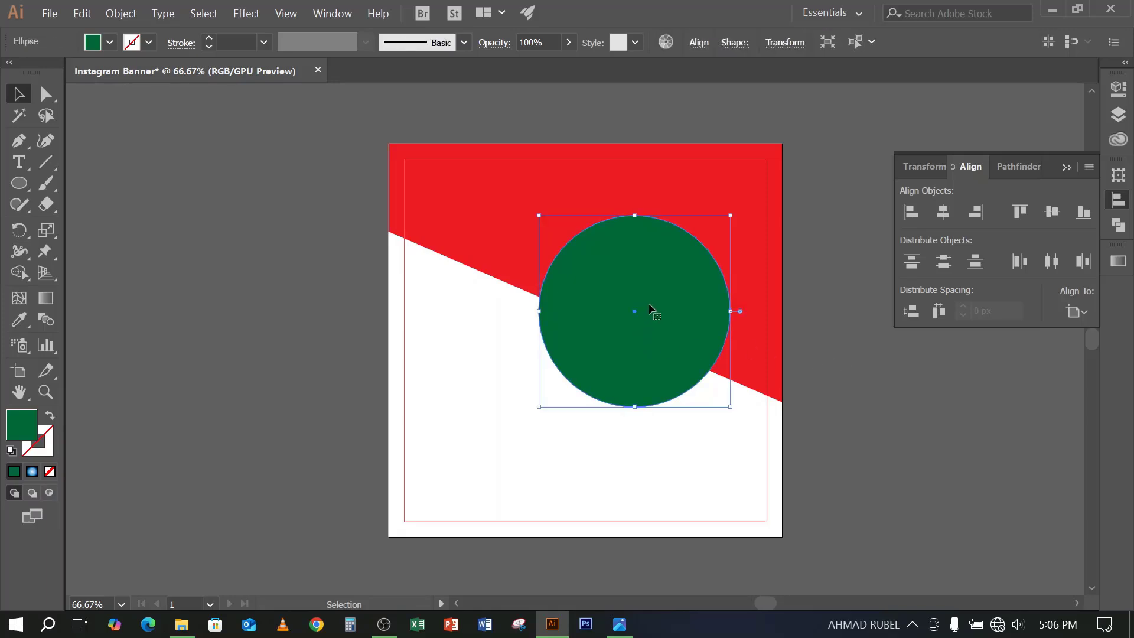
pyautogui.click(854, 304)
pyautogui.click(697, 306)
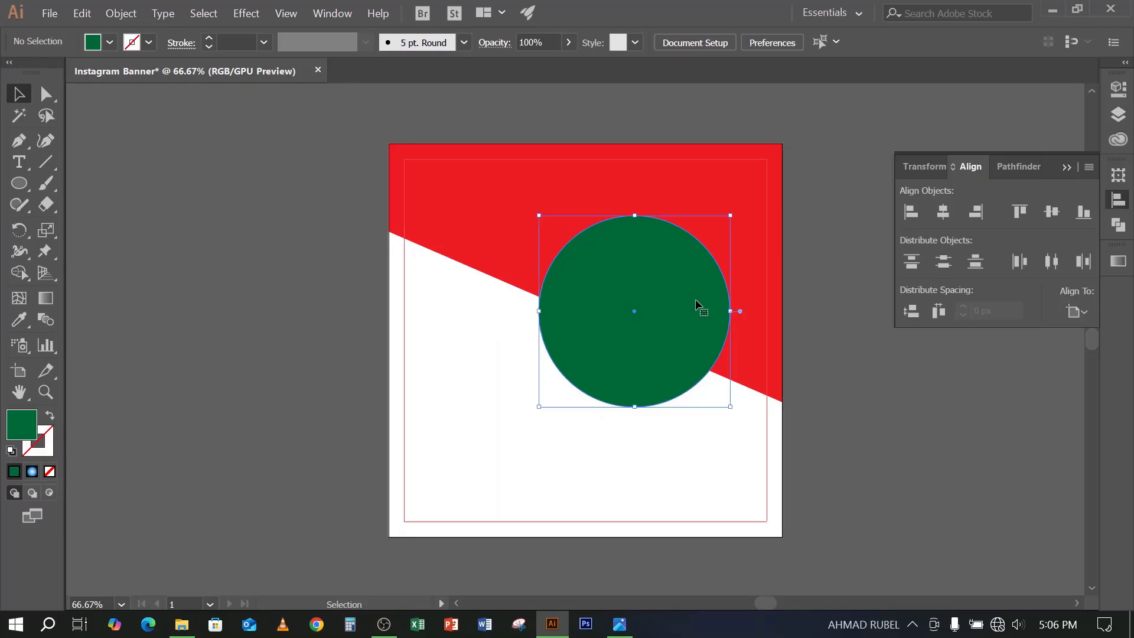
pyautogui.press('a')
pyautogui.press('v')
pyautogui.click(769, 347)
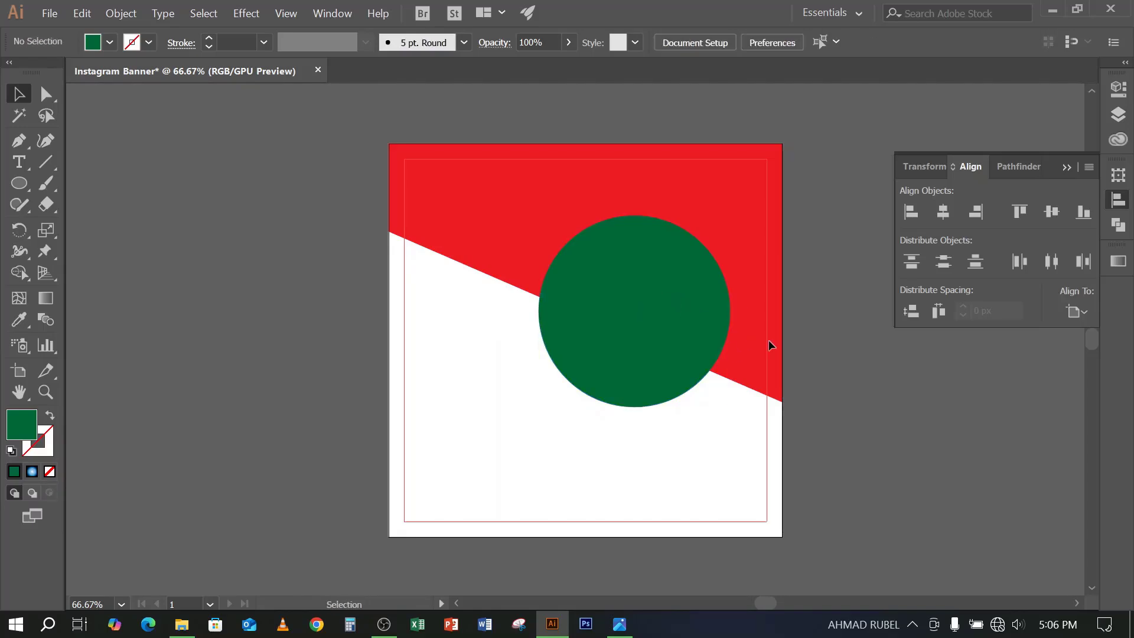
pyautogui.click(661, 298)
pyautogui.press('a')
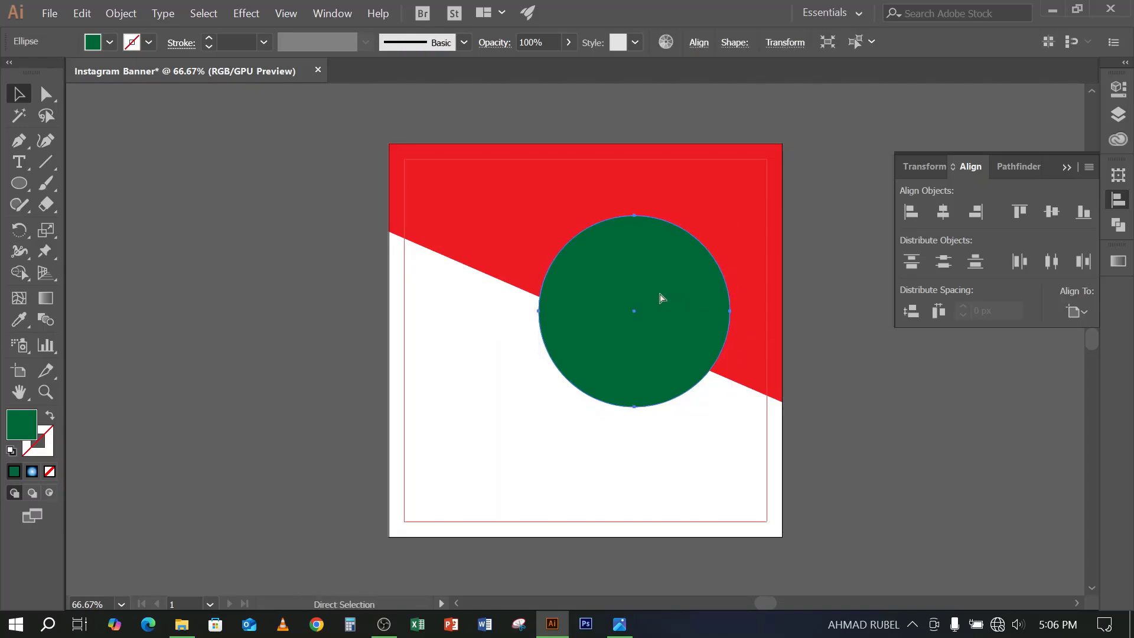
pyautogui.press('v')
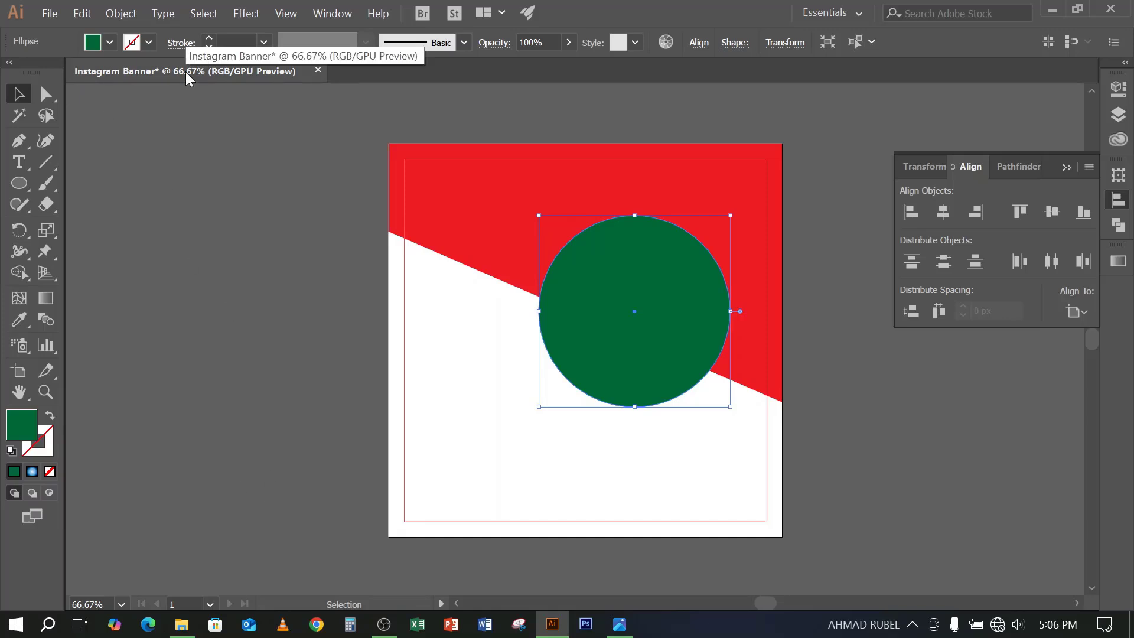
# Duplicate the green circle in place and enlarge the copy slightly and evenly from its centre
pyautogui.keyDown('alt'); pyautogui.moveTo(621, 298); pyautogui.dragTo(580, 399); pyautogui.keyUp('alt')
pyautogui.press('ctrl')
pyautogui.hotkey('ctrl', 'z')
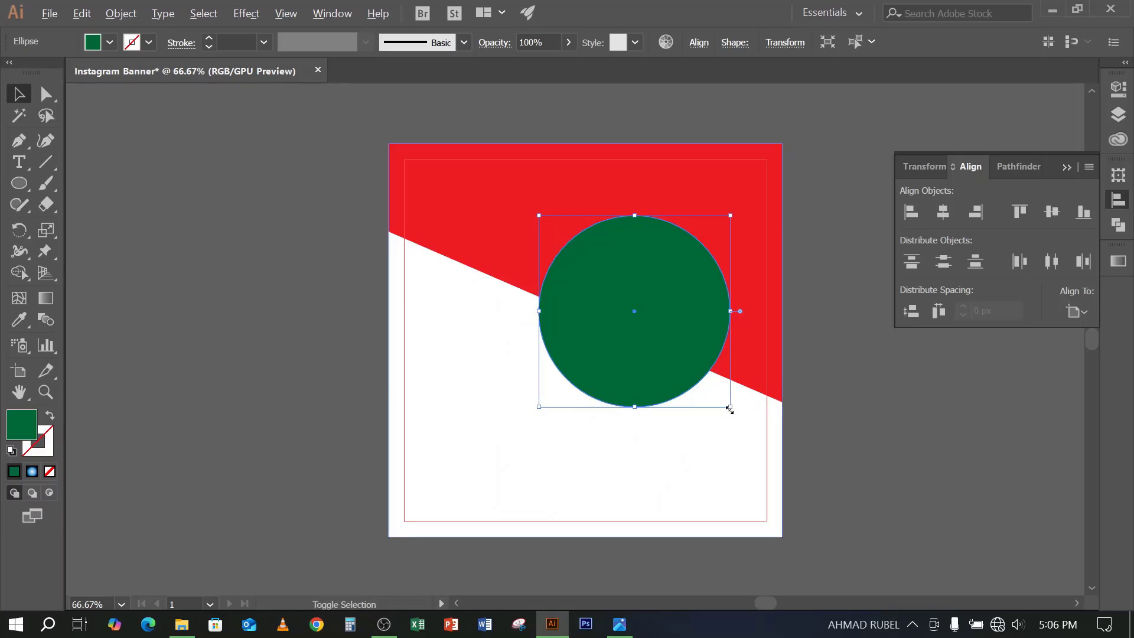
pyautogui.moveTo(730, 409); pyautogui.dragTo(743, 427)
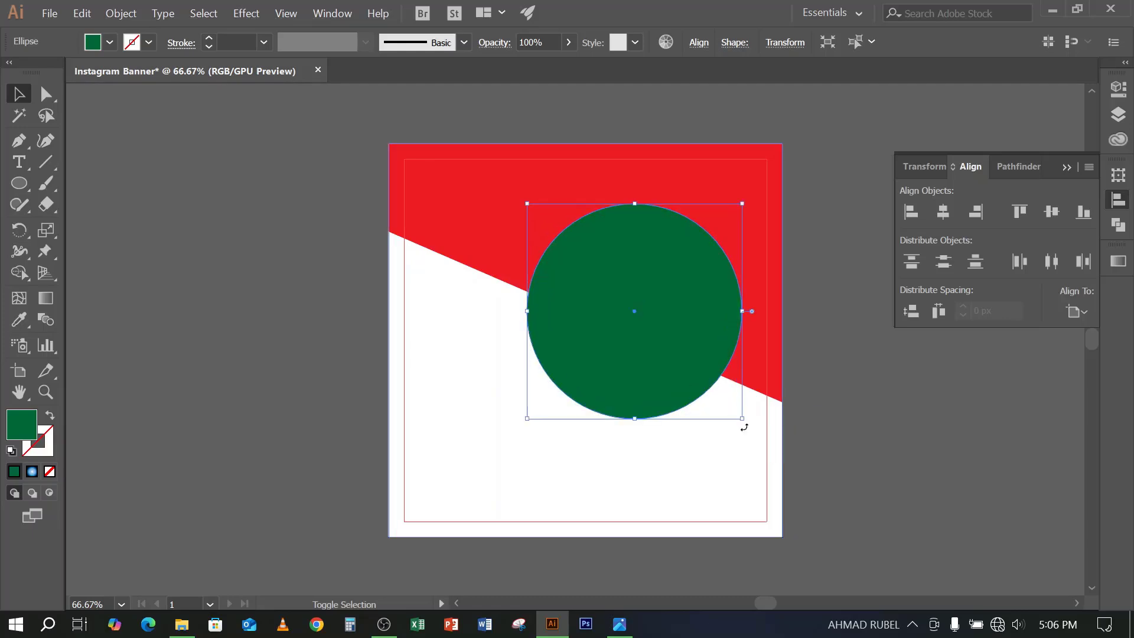
# Turn the larger circle into an unfilled ring with a white 10 pt stroke
pyautogui.click(49, 417)
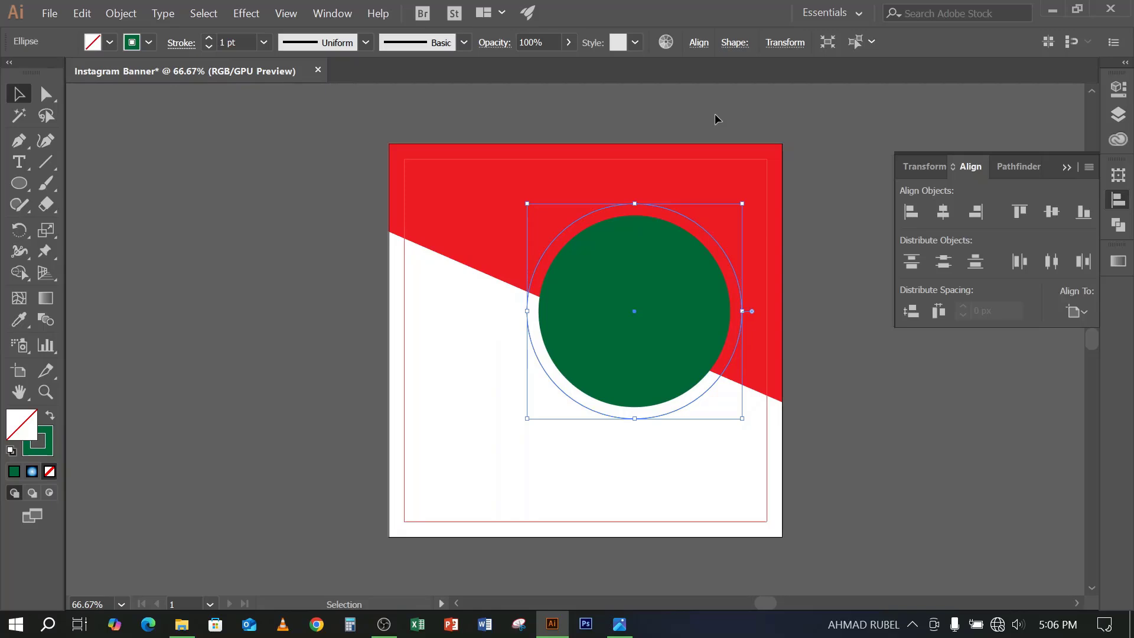
pyautogui.click(148, 42)
pyautogui.click(36, 72)
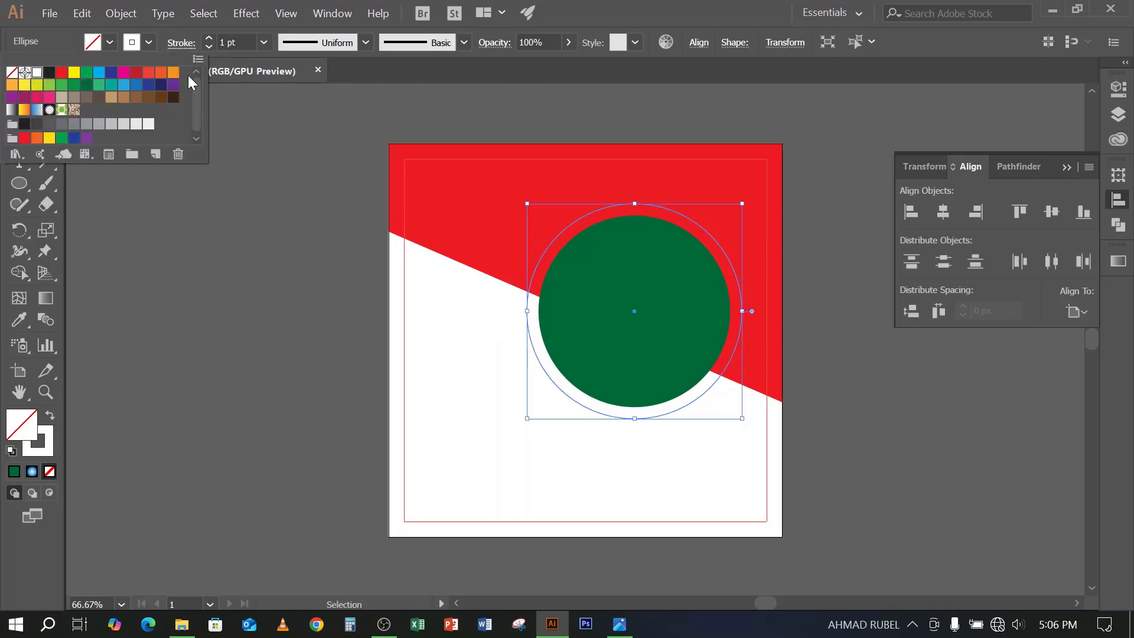
pyautogui.click(211, 41)
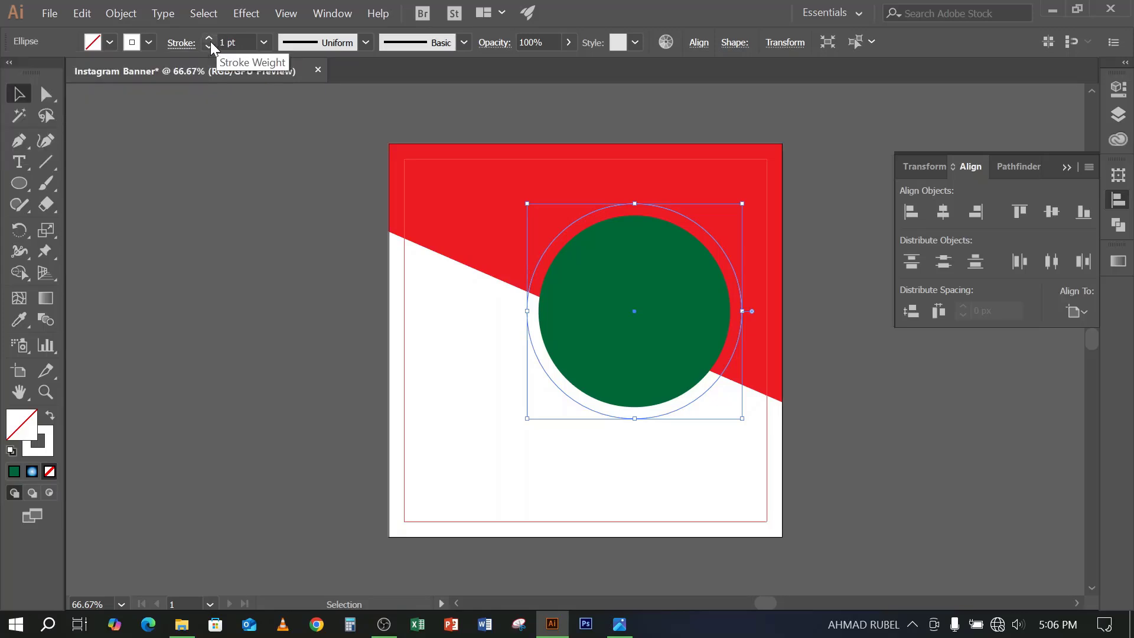
pyautogui.scroll(9, 210, 41)
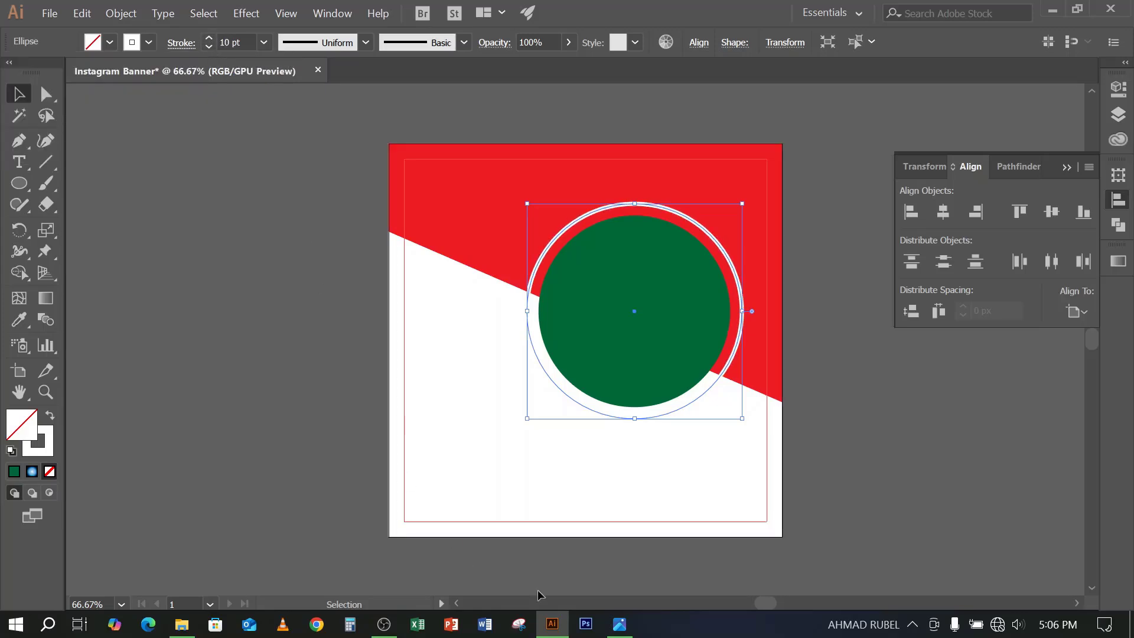
# Compare the ring and circle with the reference banner in the photo viewer, and return to Illustrator
pyautogui.click(619, 624)
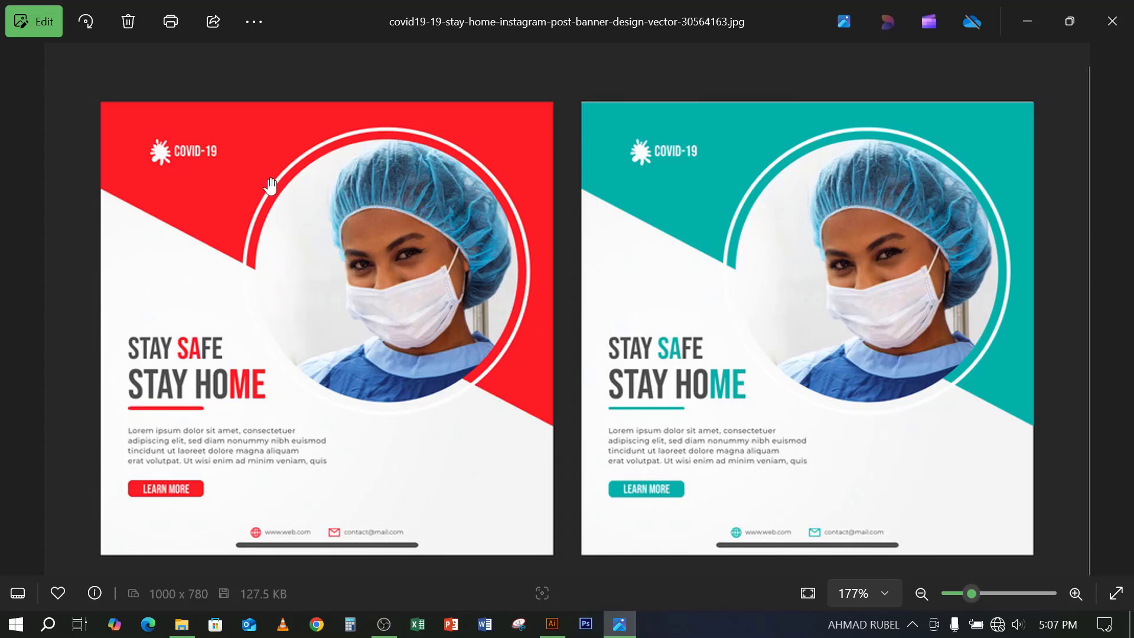
pyautogui.click(1027, 21)
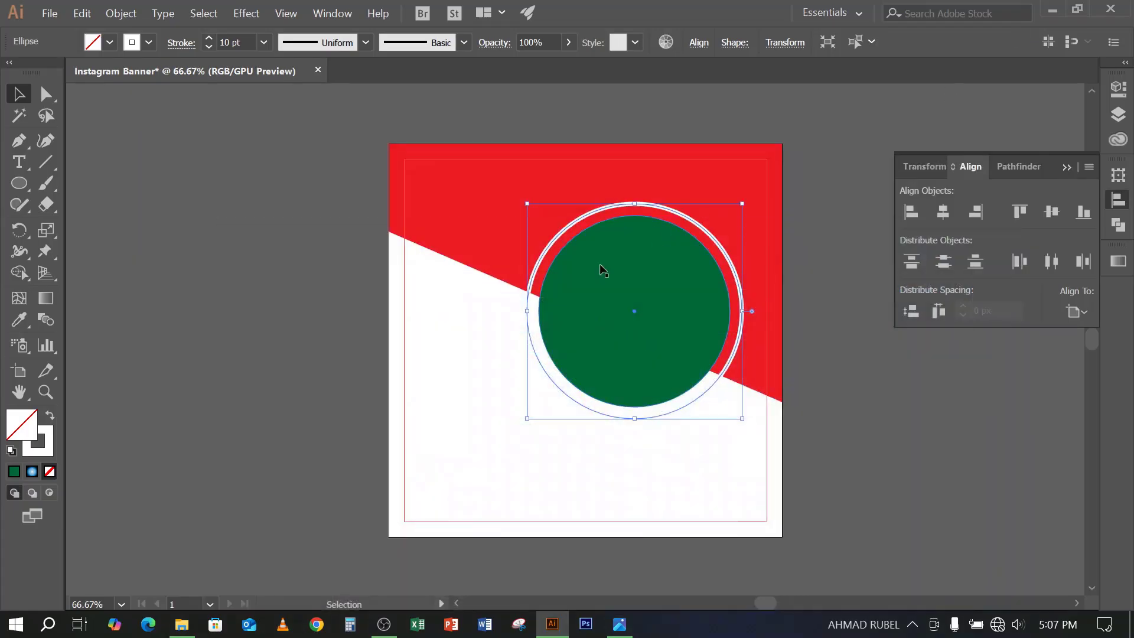
pyautogui.click(615, 284)
pyautogui.click(876, 353)
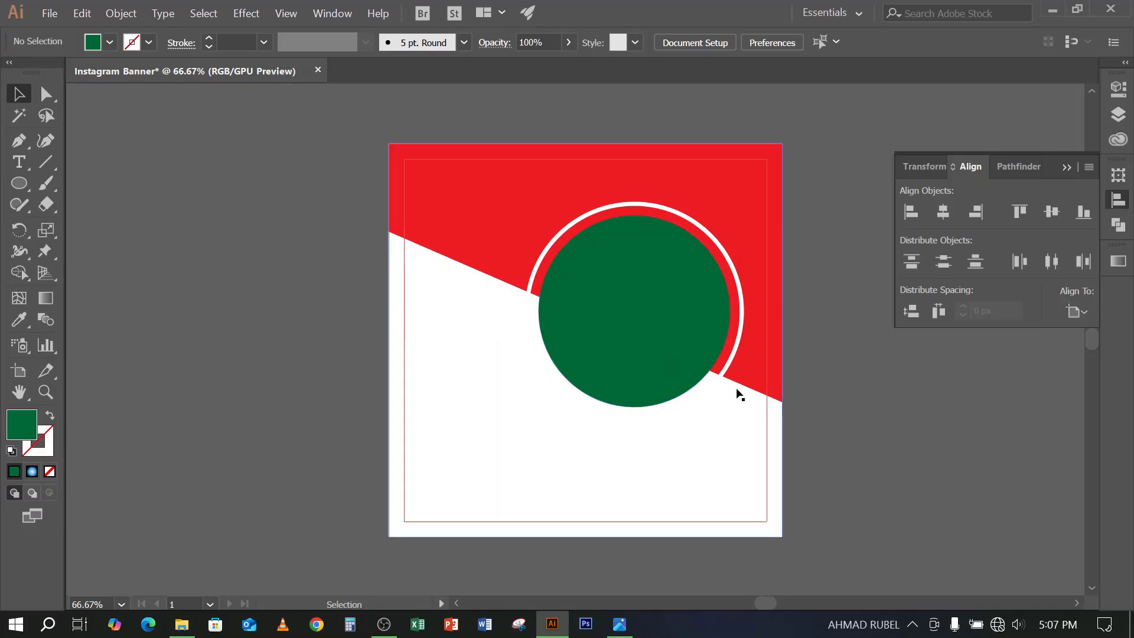
pyautogui.click(674, 302)
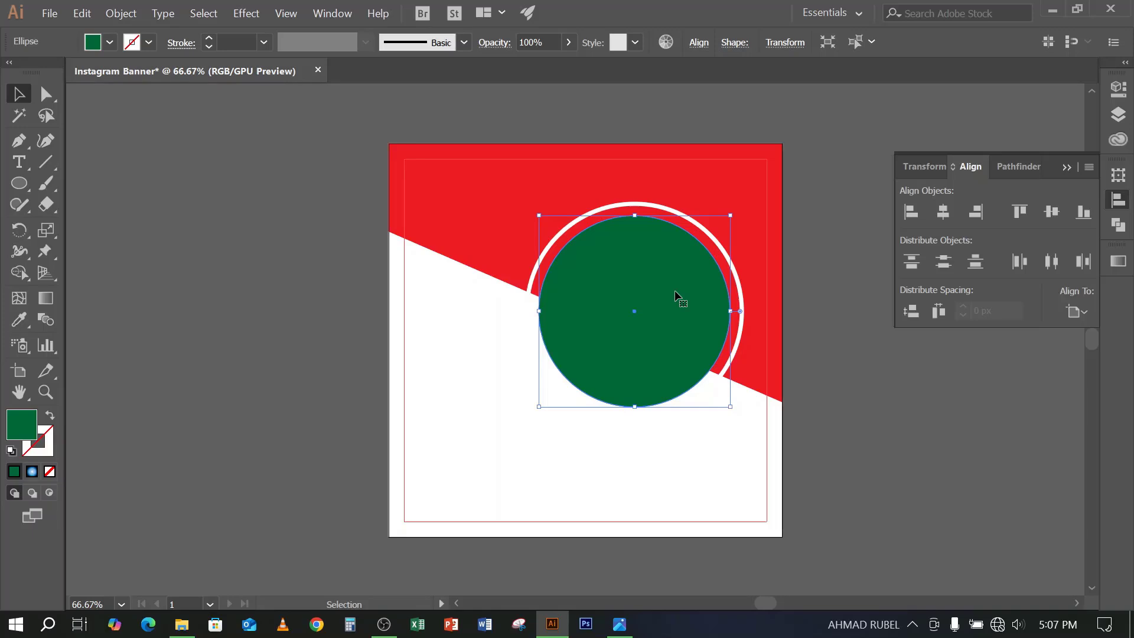
pyautogui.click(830, 381)
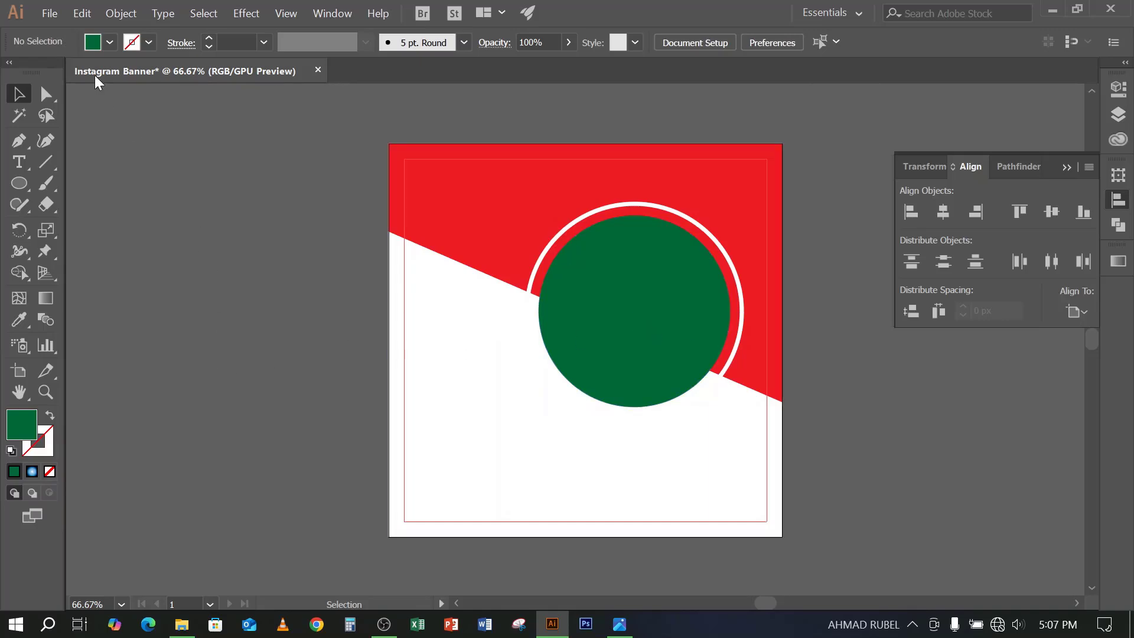
pyautogui.click(50, 13)
pyautogui.click(139, 282)
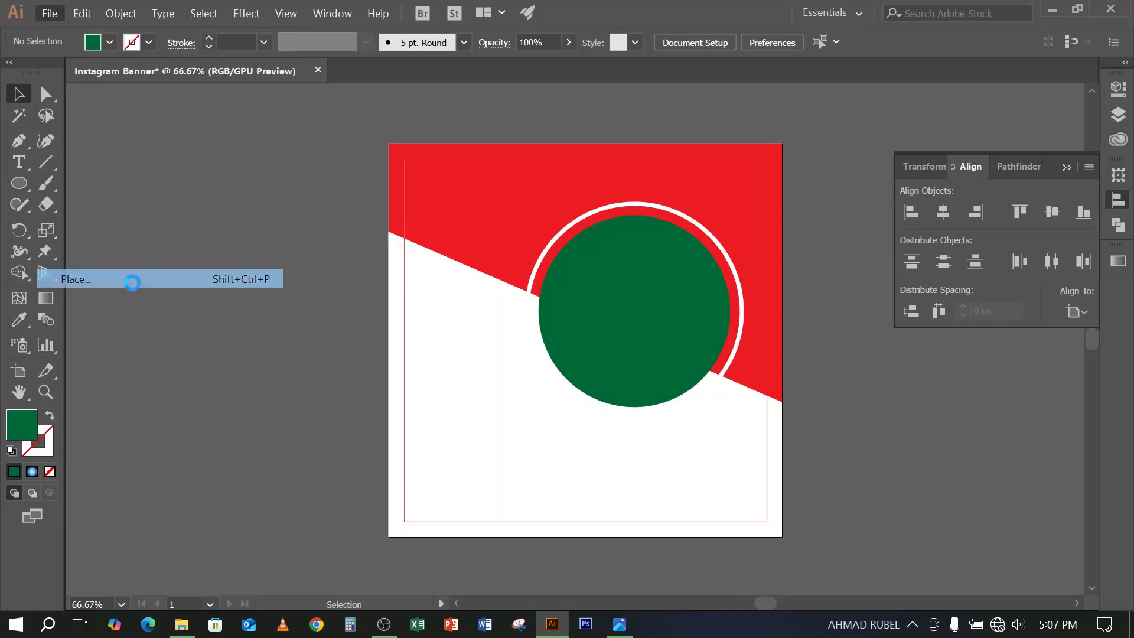
pyautogui.scroll(-5, 454, 210)
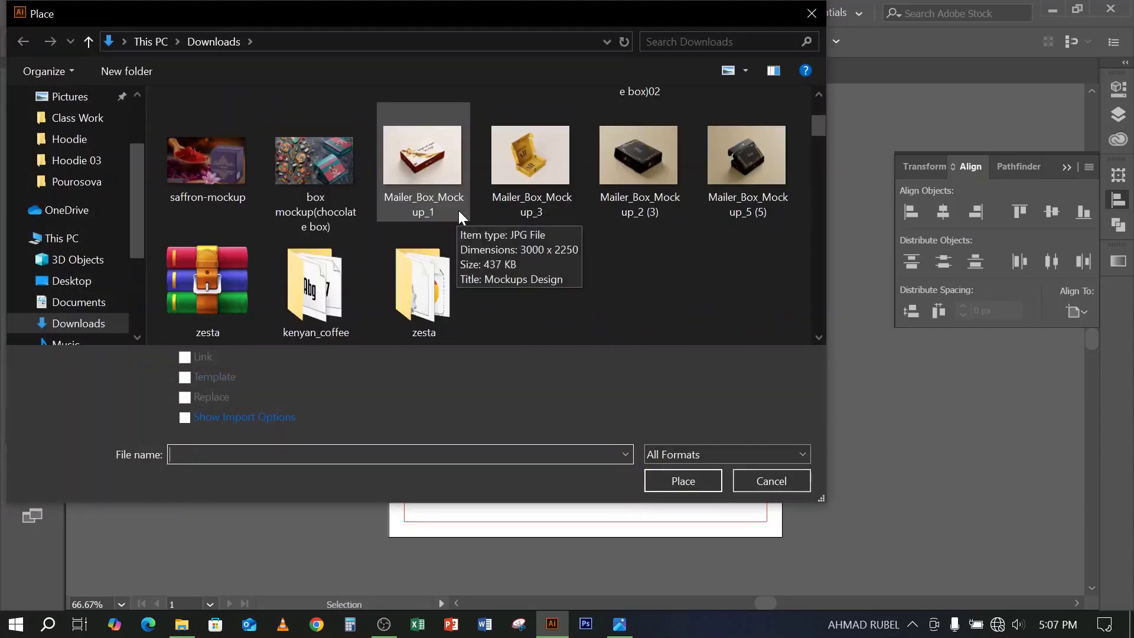
pyautogui.scroll(-5, 459, 210)
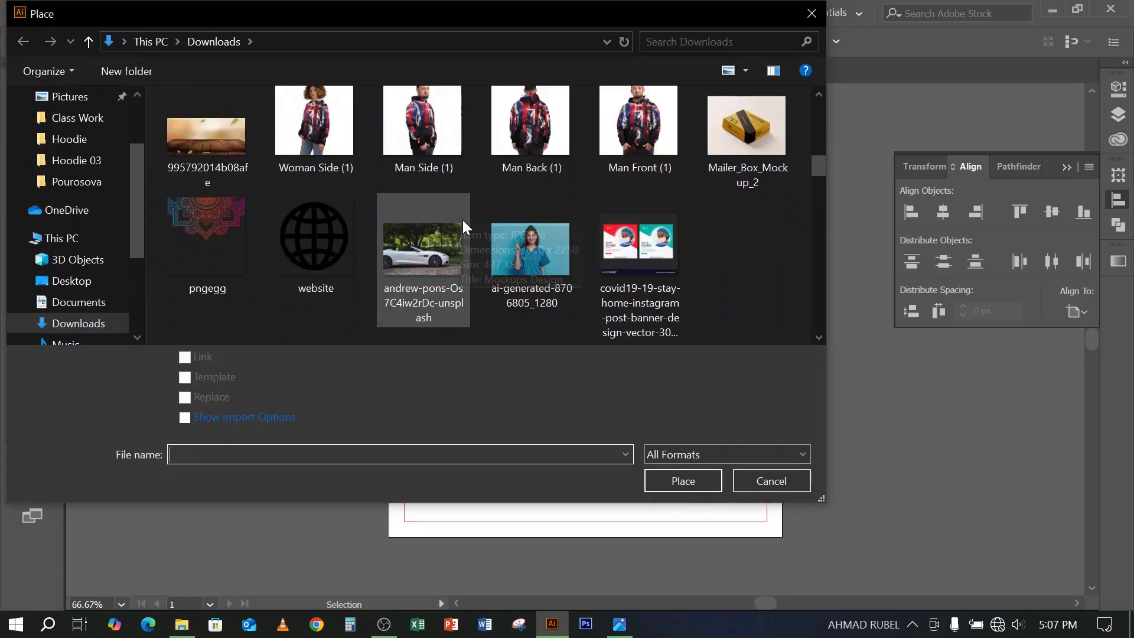
pyautogui.click(534, 252)
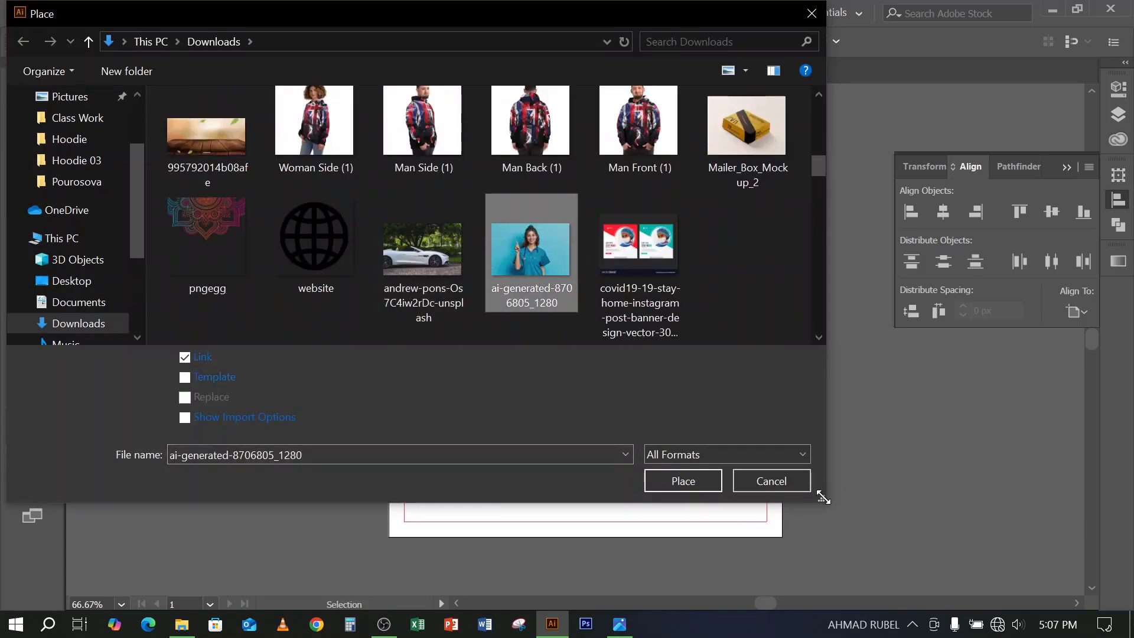
pyautogui.click(694, 489)
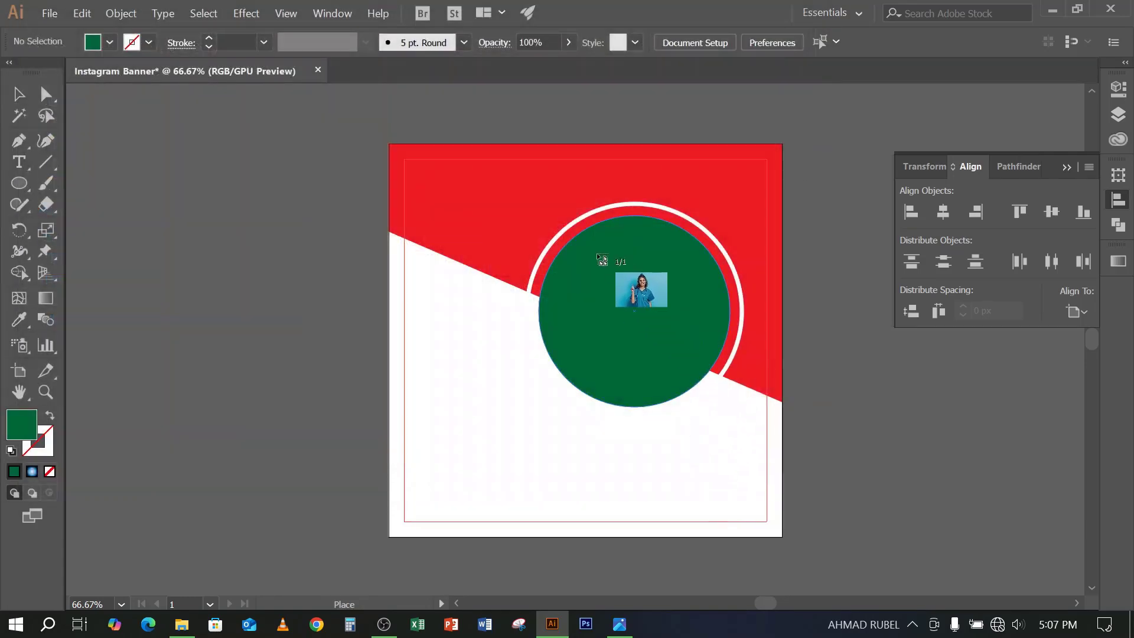
pyautogui.moveTo(771, 450); pyautogui.dragTo(906, 520)
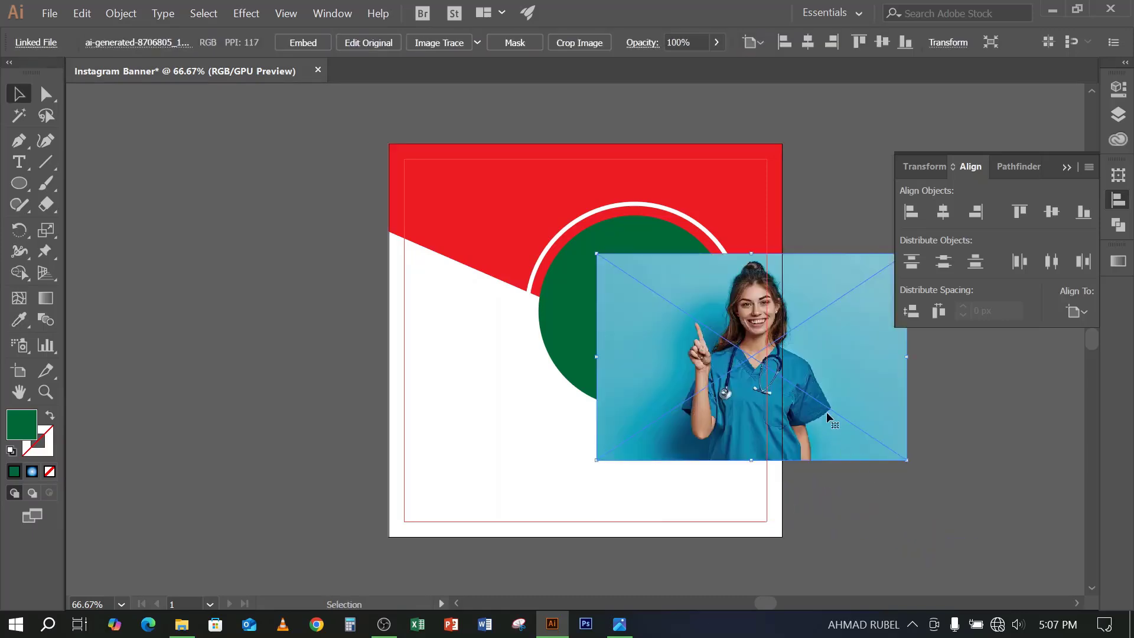
pyautogui.moveTo(823, 410); pyautogui.dragTo(707, 369)
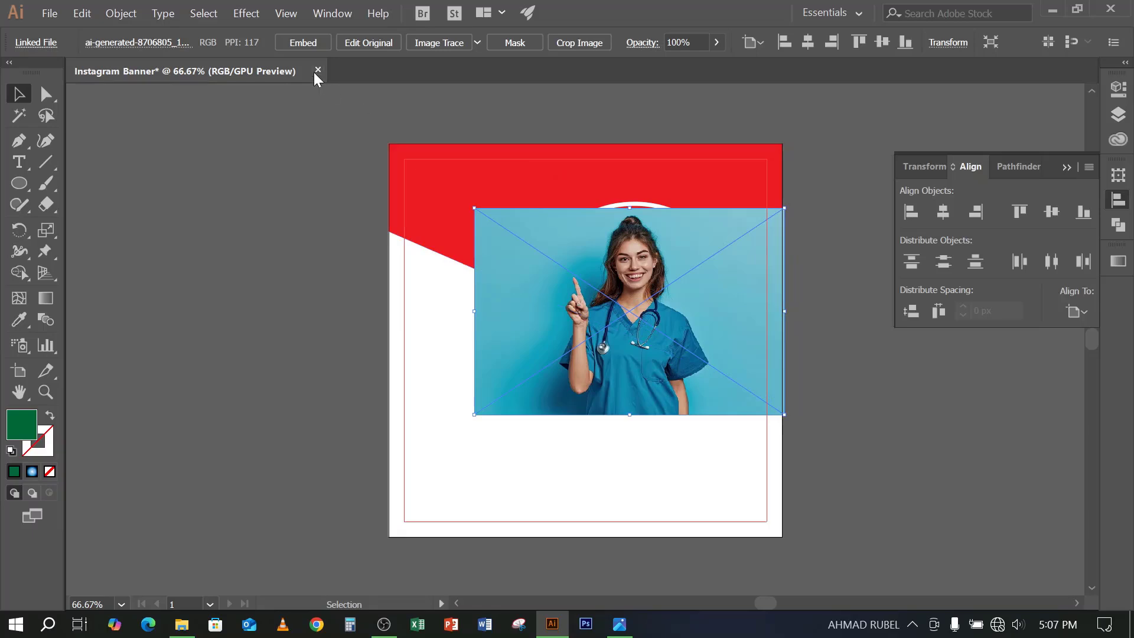
pyautogui.click(869, 459)
pyautogui.click(713, 356)
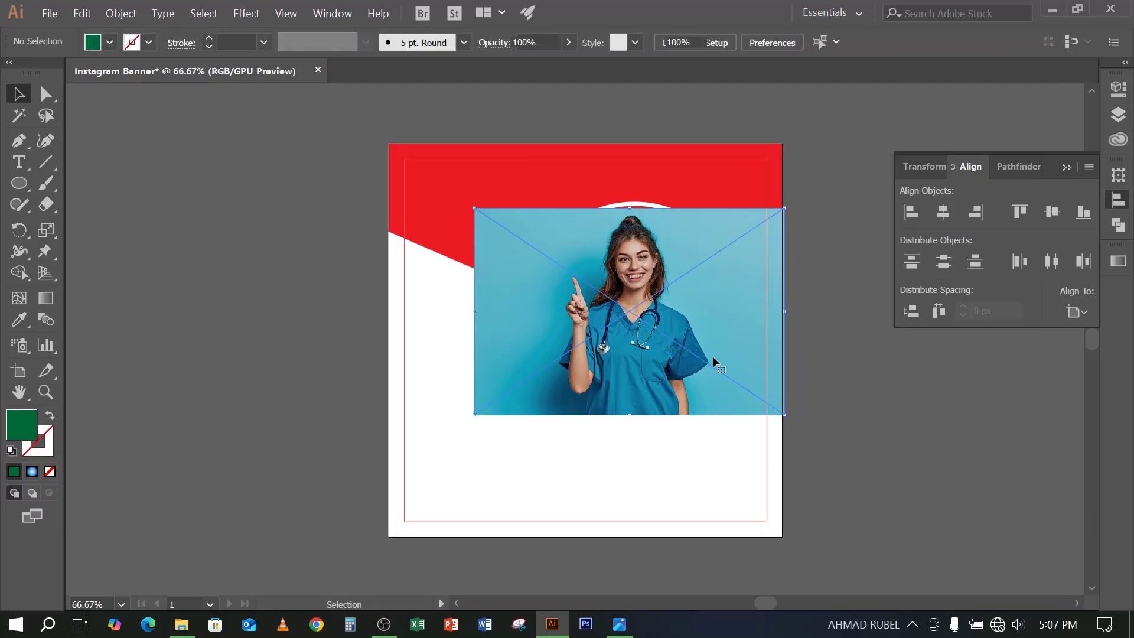
pyautogui.hotkey('ctrl', 'x')
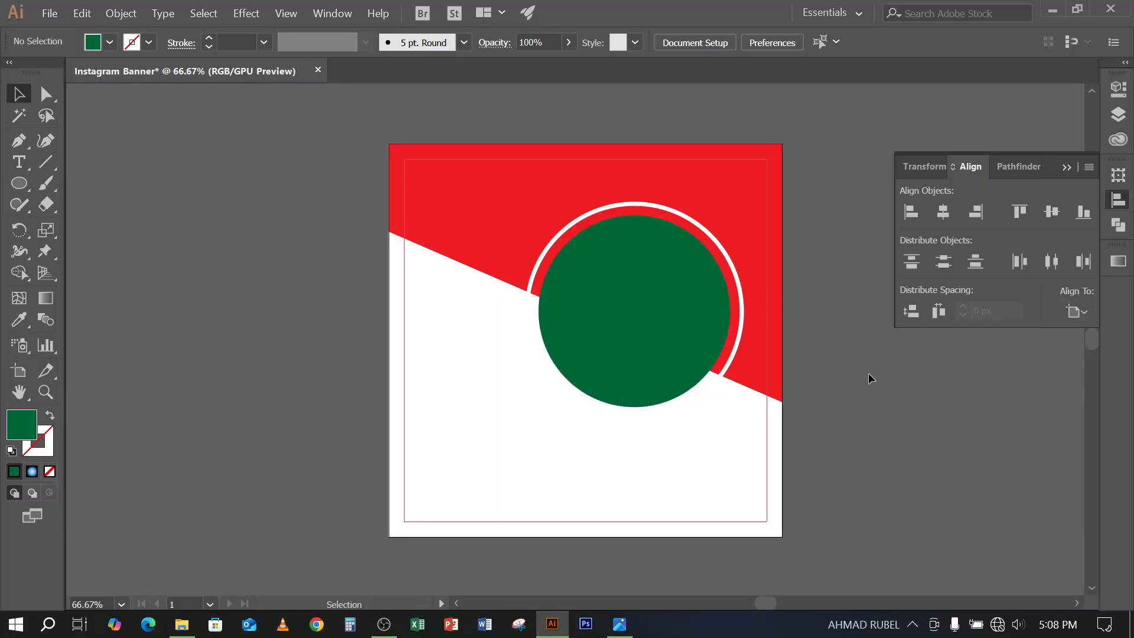
pyautogui.click(677, 310)
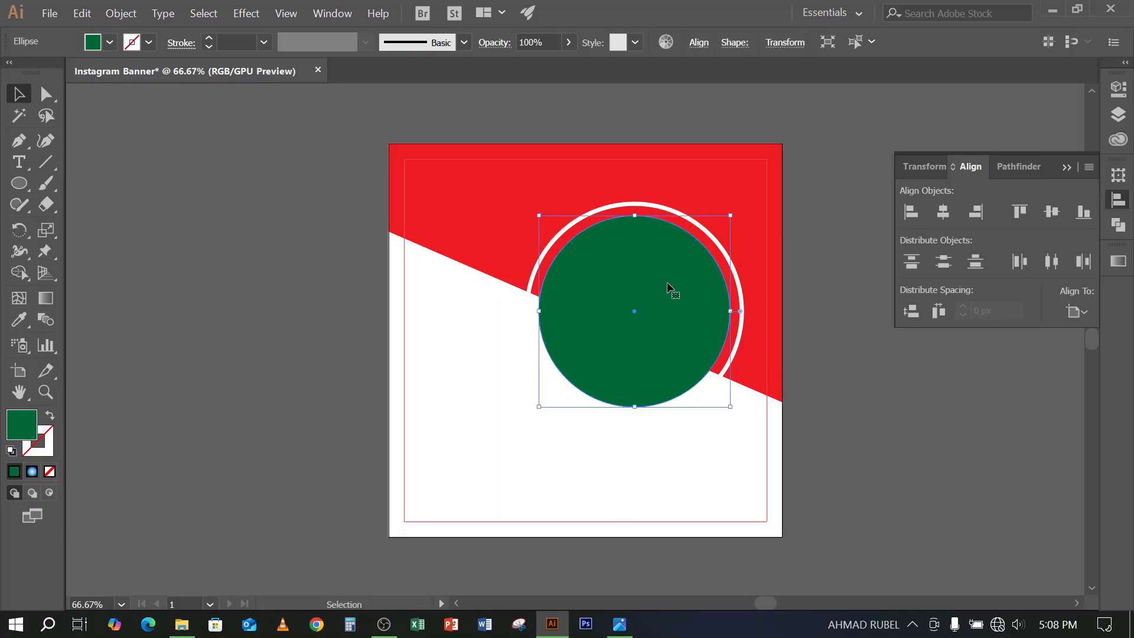
pyautogui.click(863, 395)
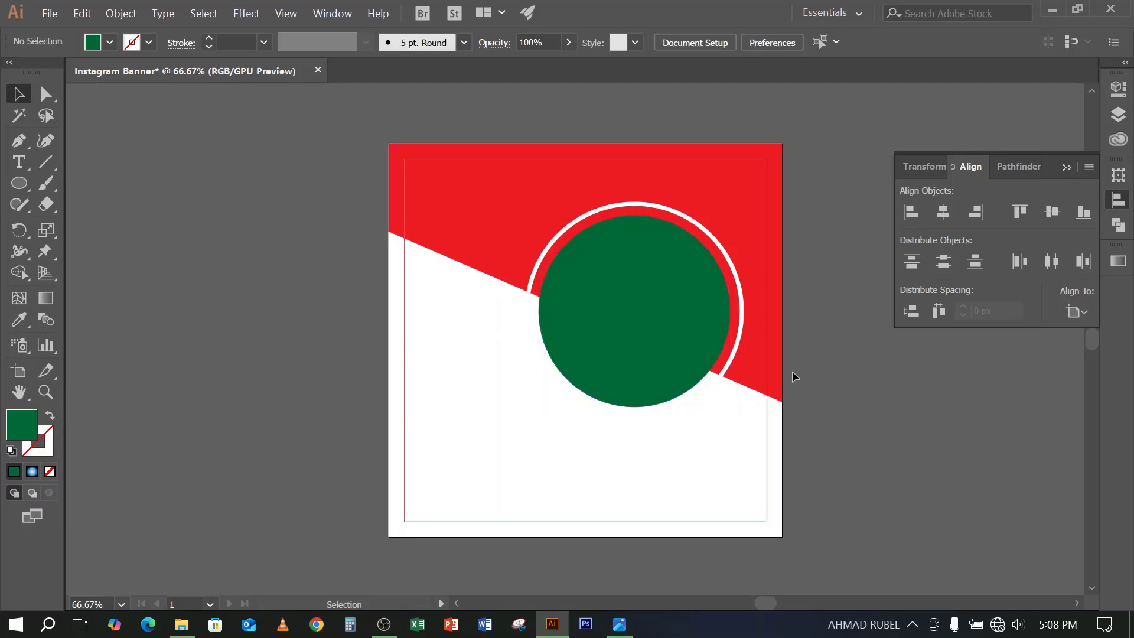
# Place the image ai-generated-8706805_1280 over the green circle and ring, sized about 775 × 517 px
pyautogui.click(59, 15)
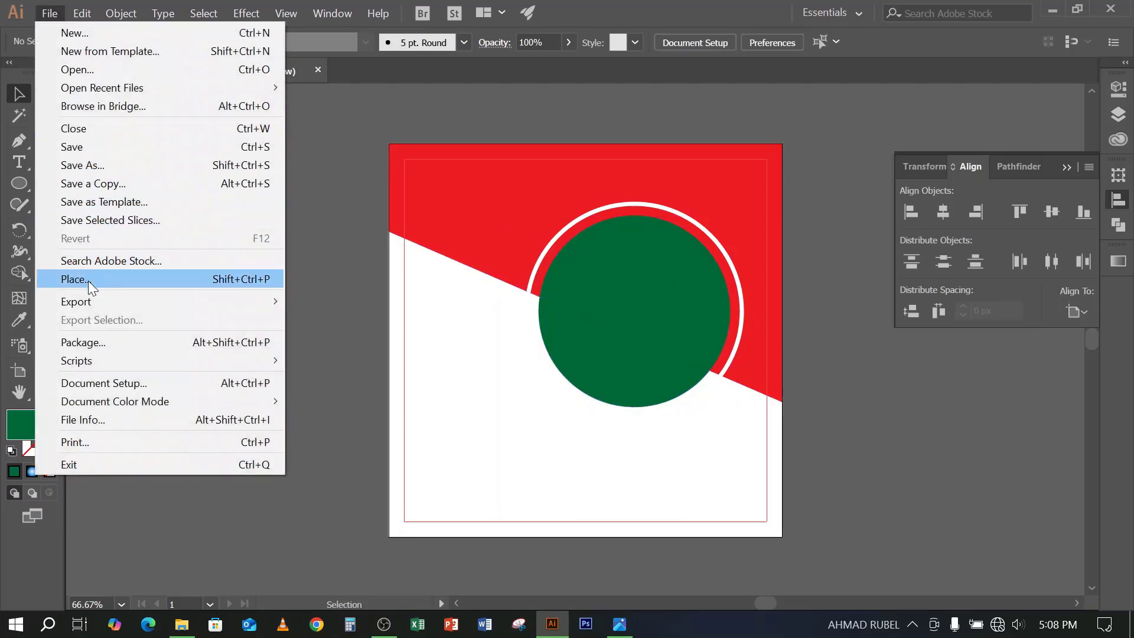
pyautogui.click(89, 281)
pyautogui.scroll(-5, 508, 228)
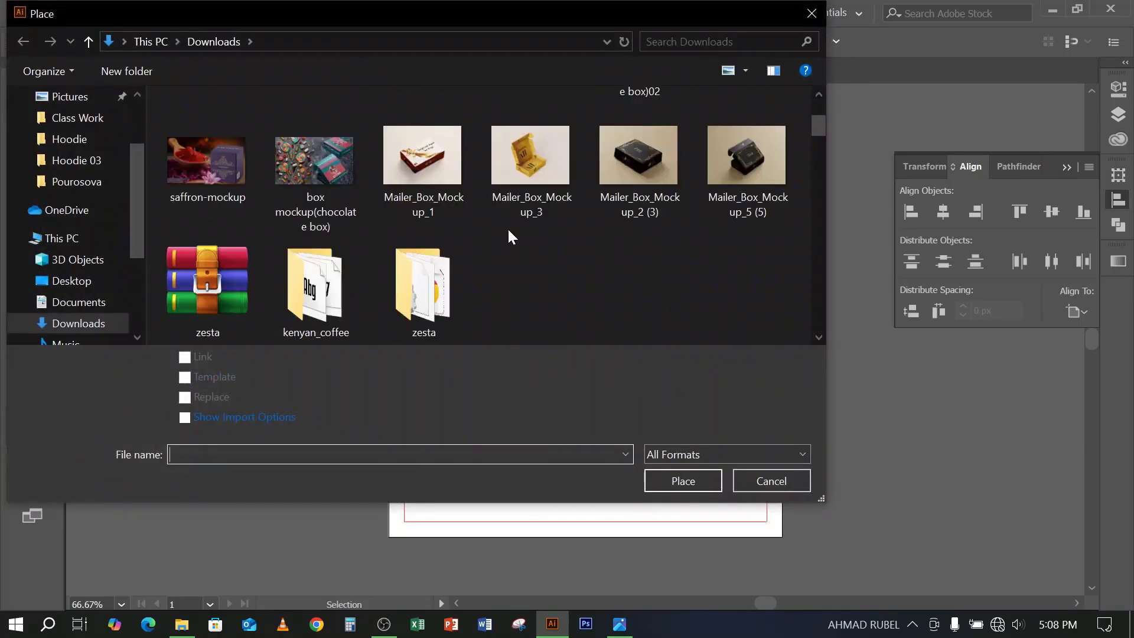
pyautogui.scroll(-6, 507, 229)
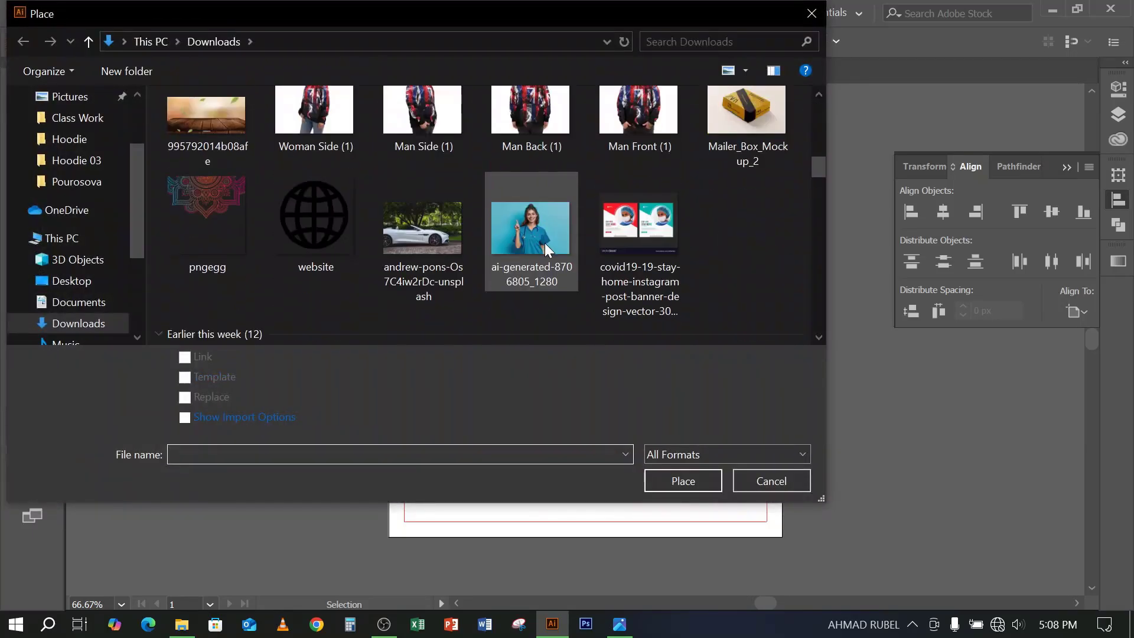
pyautogui.click(515, 221)
pyautogui.click(682, 481)
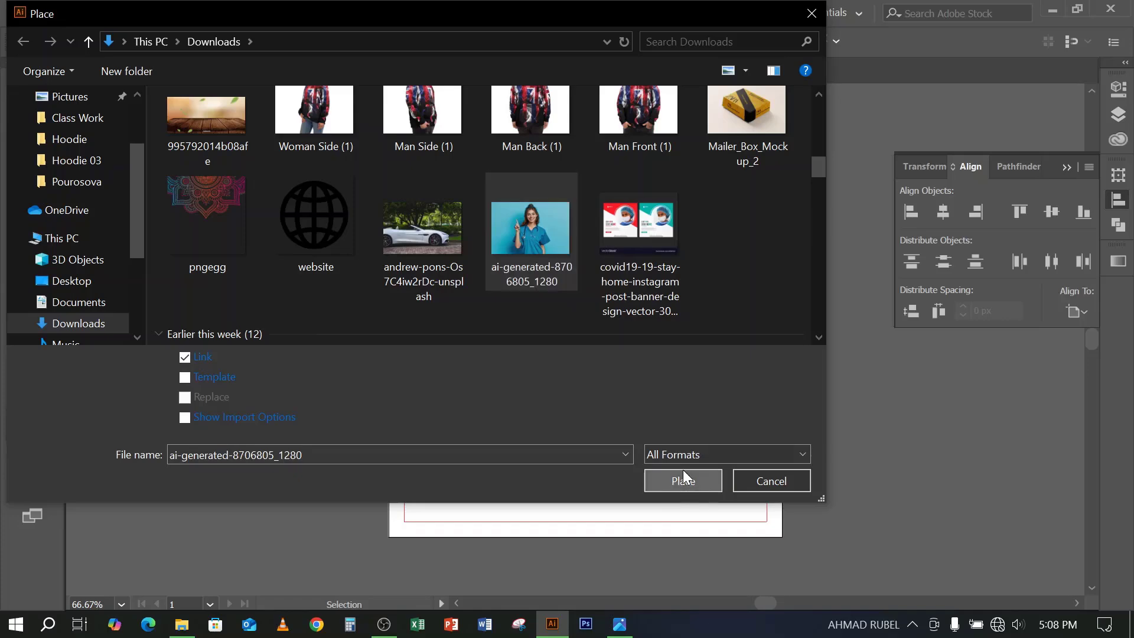
pyautogui.moveTo(520, 205); pyautogui.dragTo(828, 448)
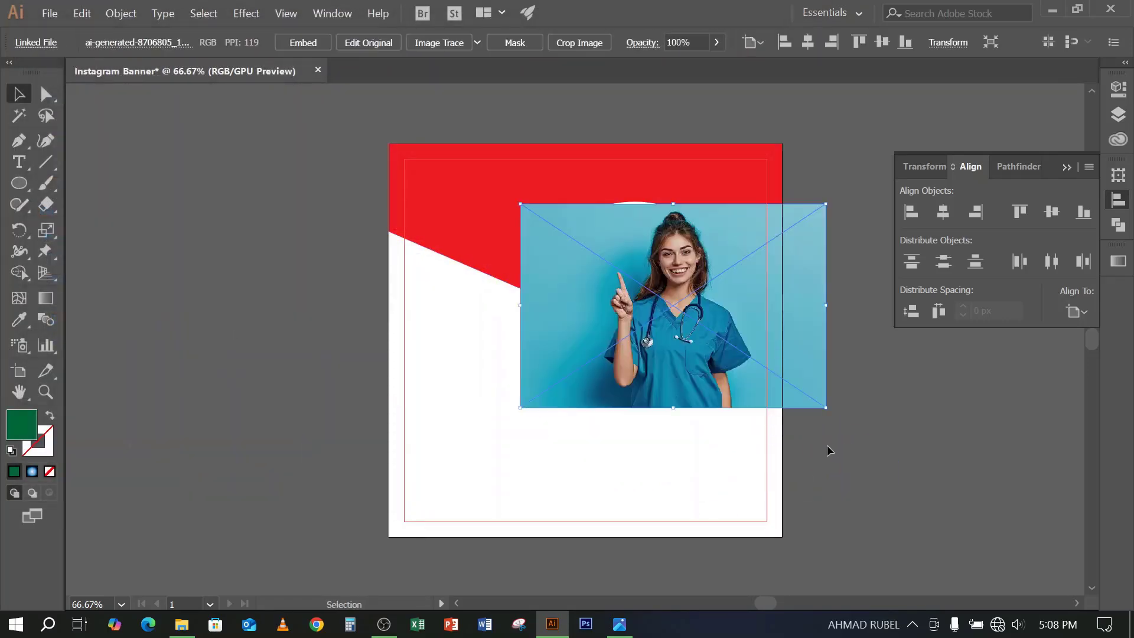
# Embed the placed photo in the document and shift it slightly left so the woman is centred over the green circle
pyautogui.moveTo(775, 354); pyautogui.dragTo(752, 344)
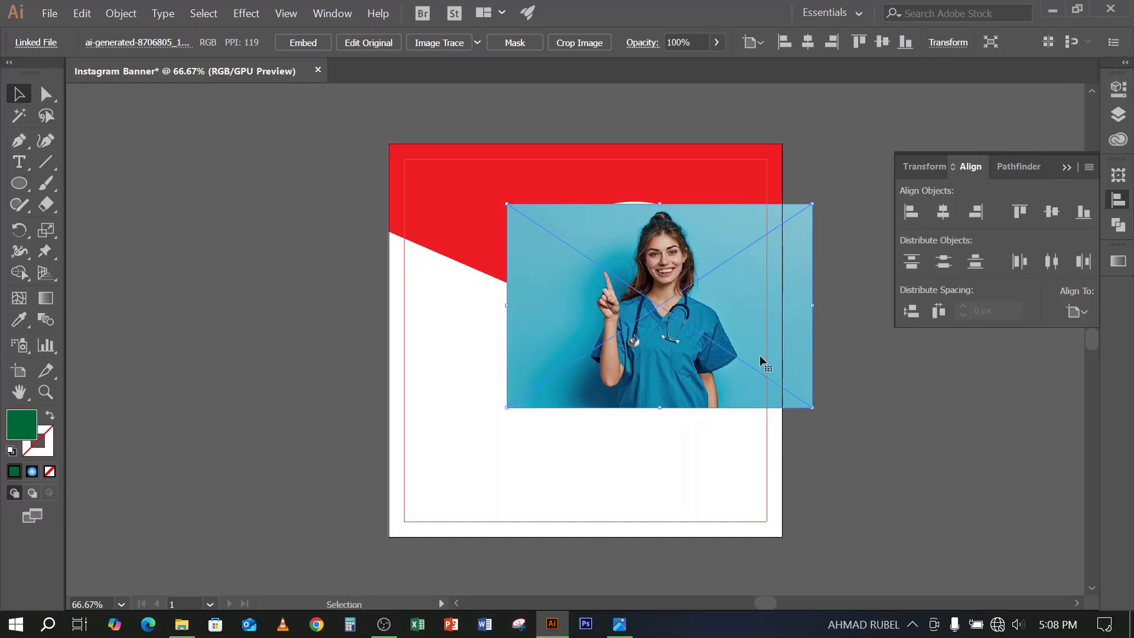
pyautogui.click(290, 42)
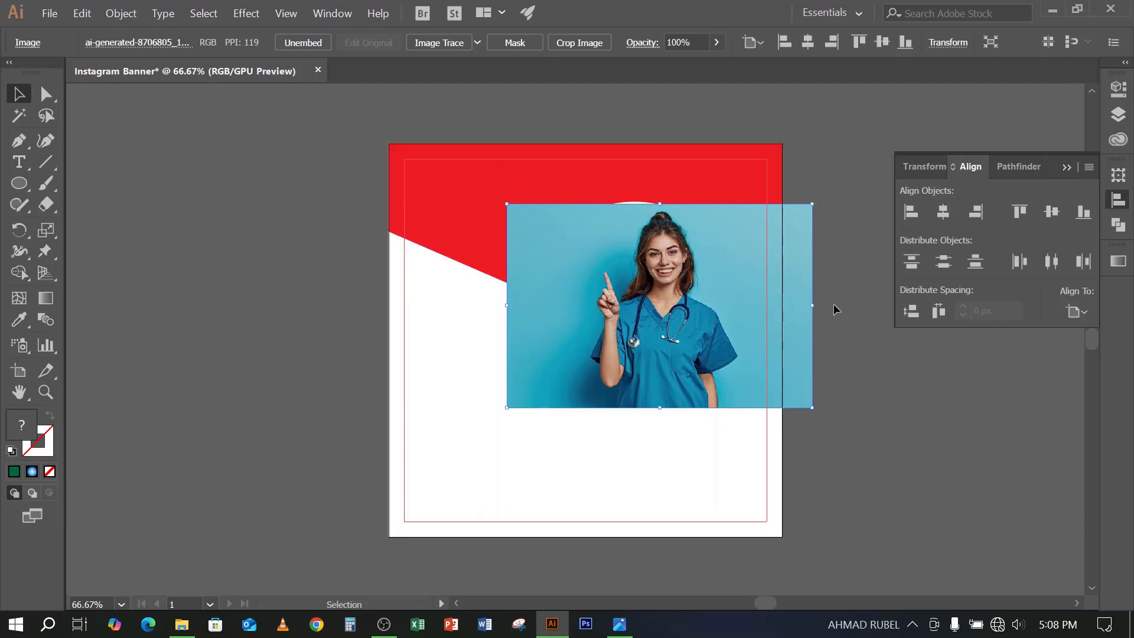
pyautogui.moveTo(795, 332); pyautogui.dragTo(781, 332)
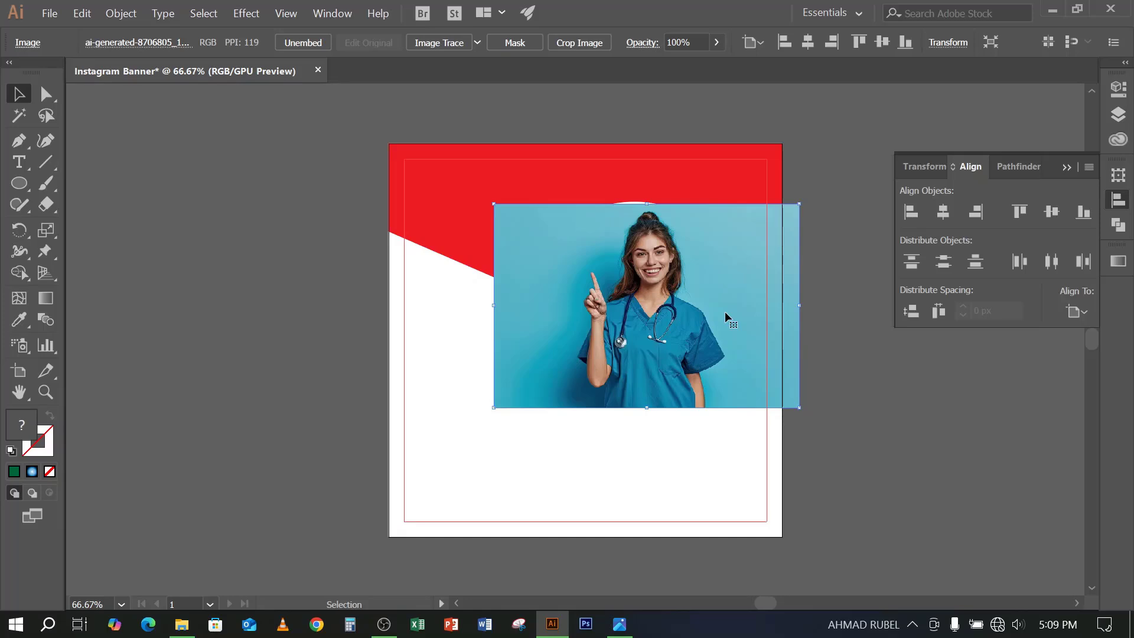
pyautogui.click(848, 315)
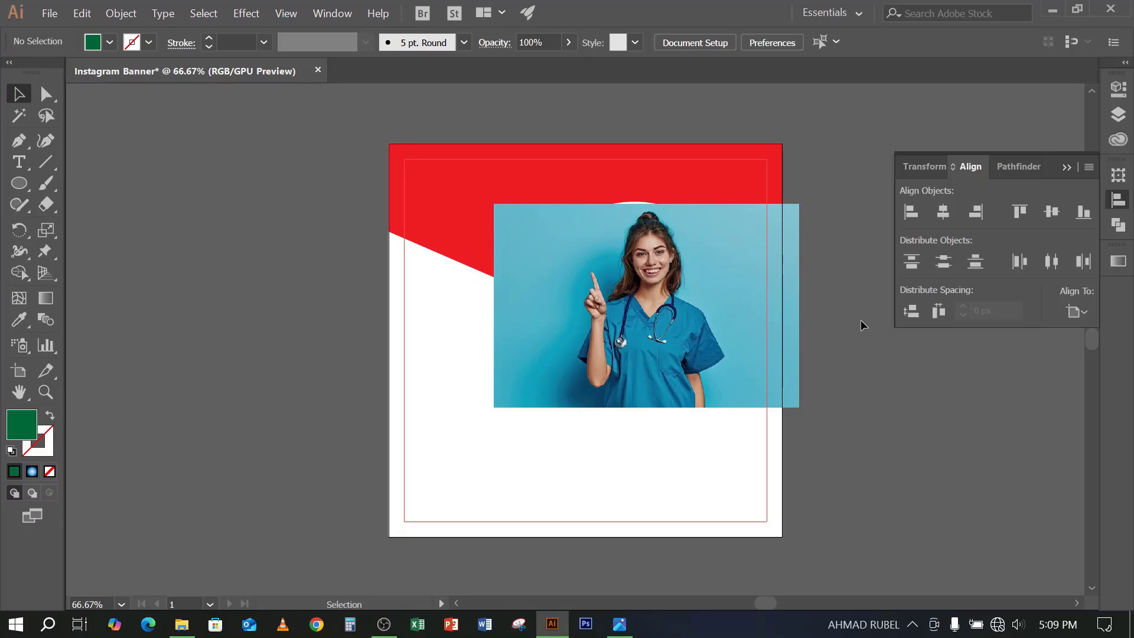
pyautogui.click(714, 257)
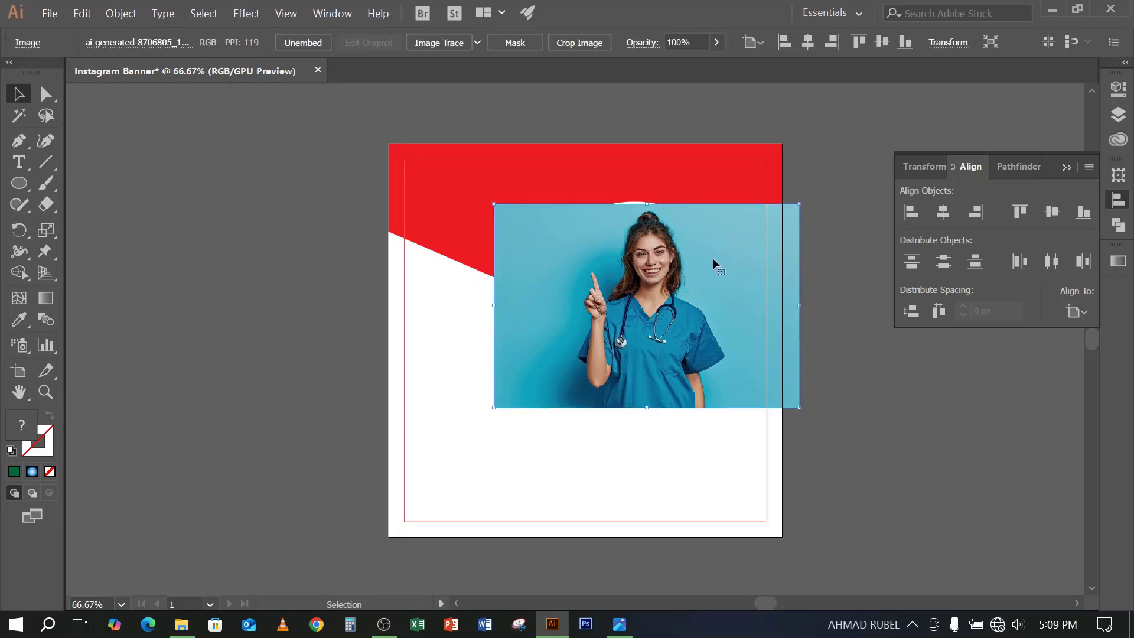
pyautogui.press('a')
pyautogui.press('v')
pyautogui.press('a')
pyautogui.press('v')
pyautogui.click(817, 246)
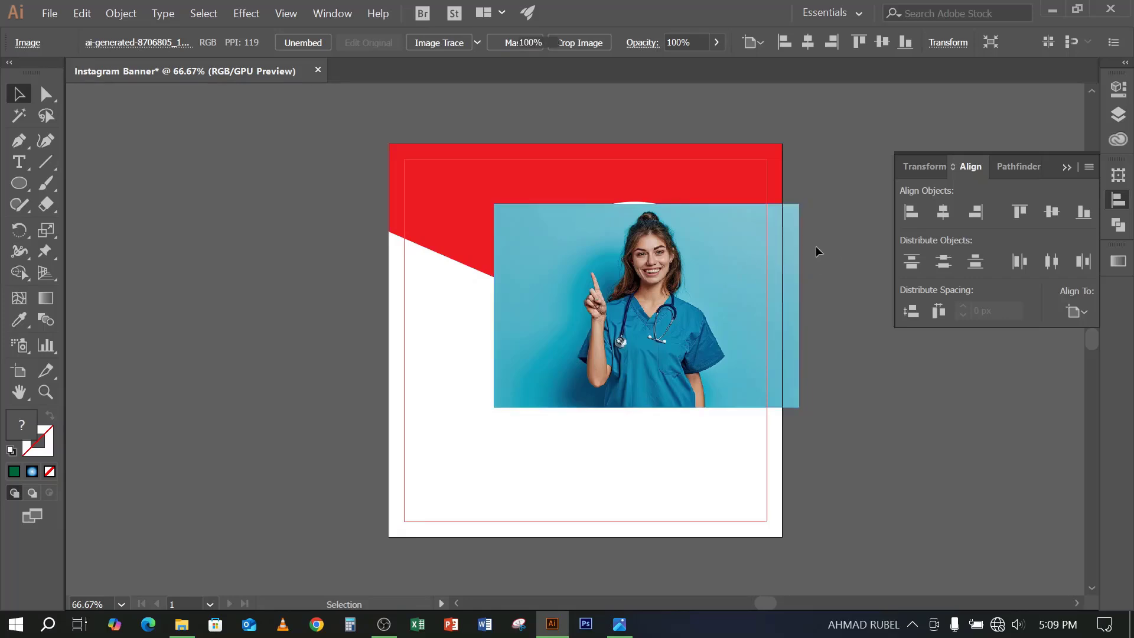
# Send the photo backward in the stacking order, behind the white ring and the green circle
pyautogui.click(793, 248)
pyautogui.press('a')
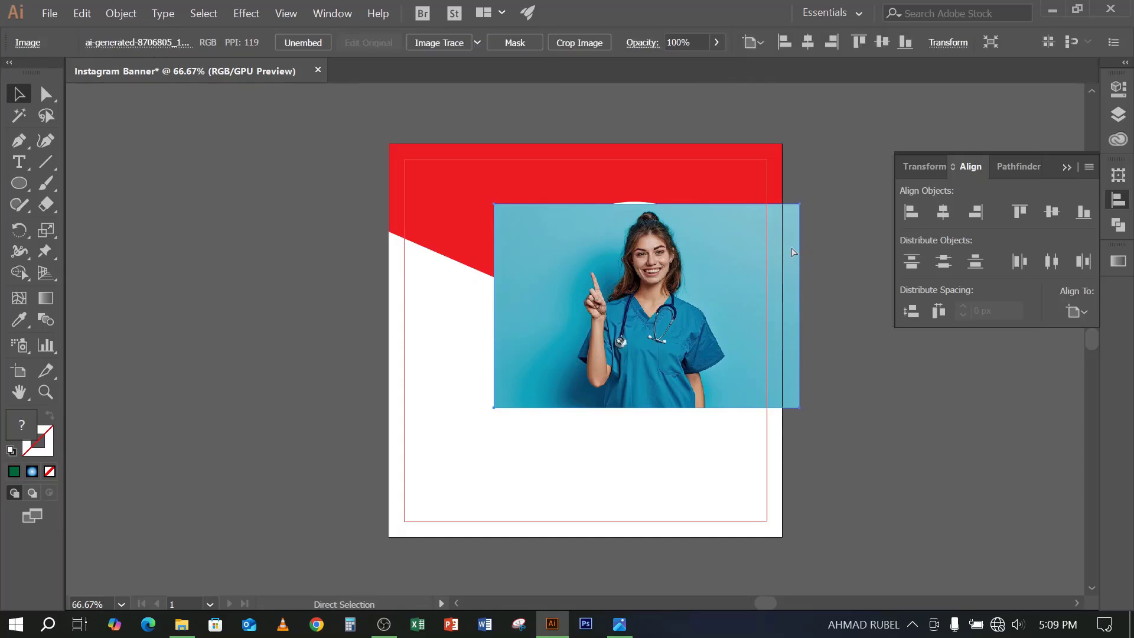
pyautogui.hotkey('ctrl', '[')
pyautogui.hotkey('ctrl', '[')
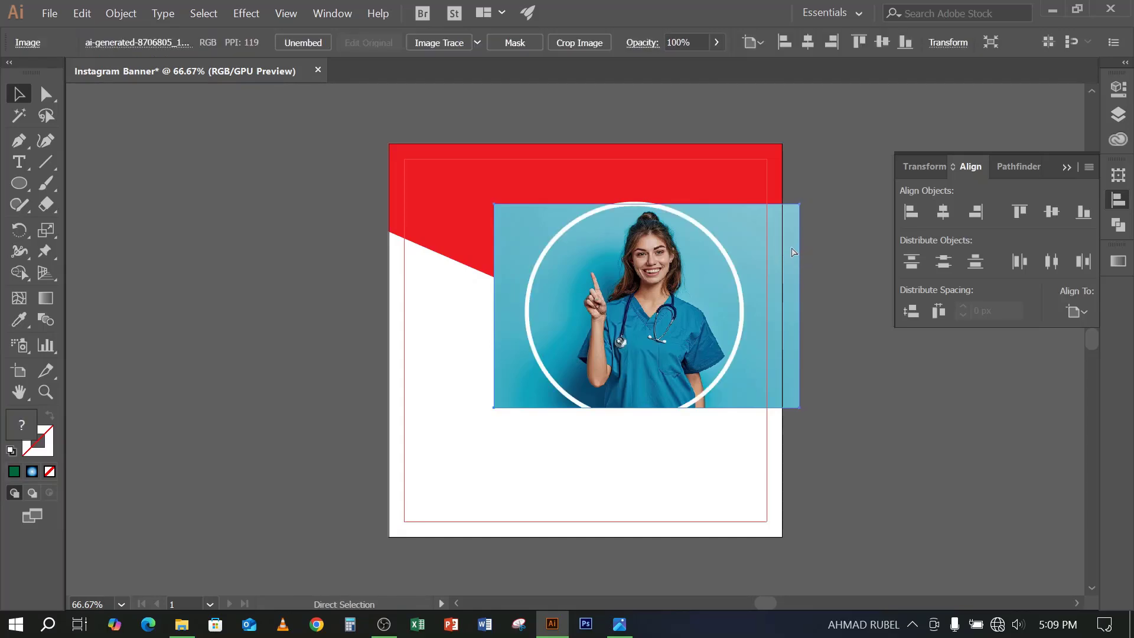
pyautogui.press('v')
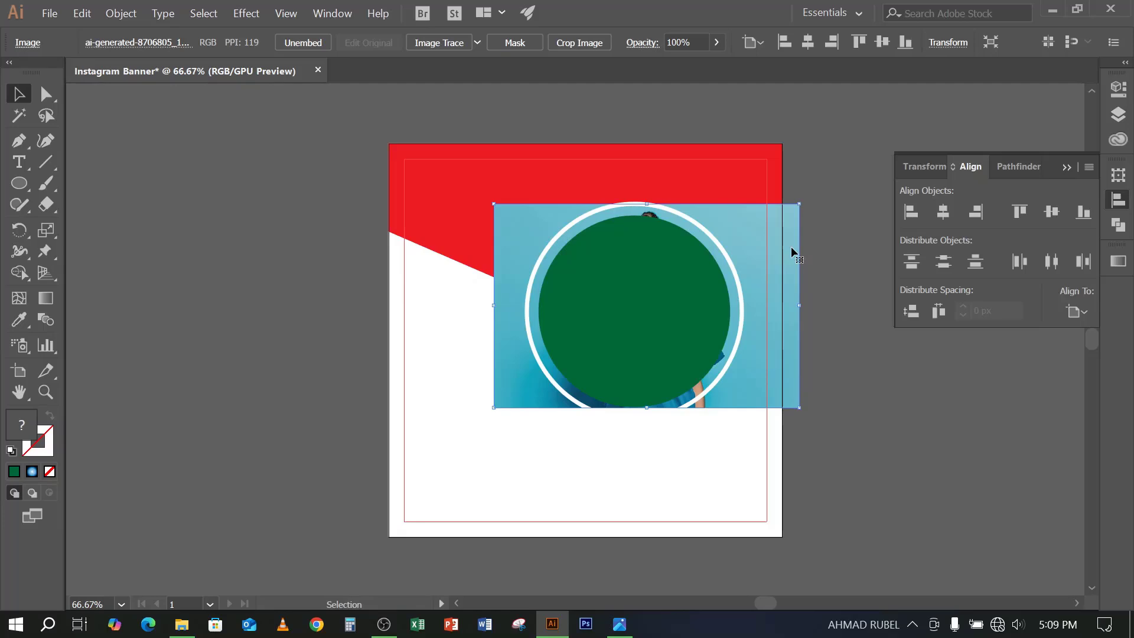
pyautogui.press('a')
pyautogui.hotkey('ctrl', ']')
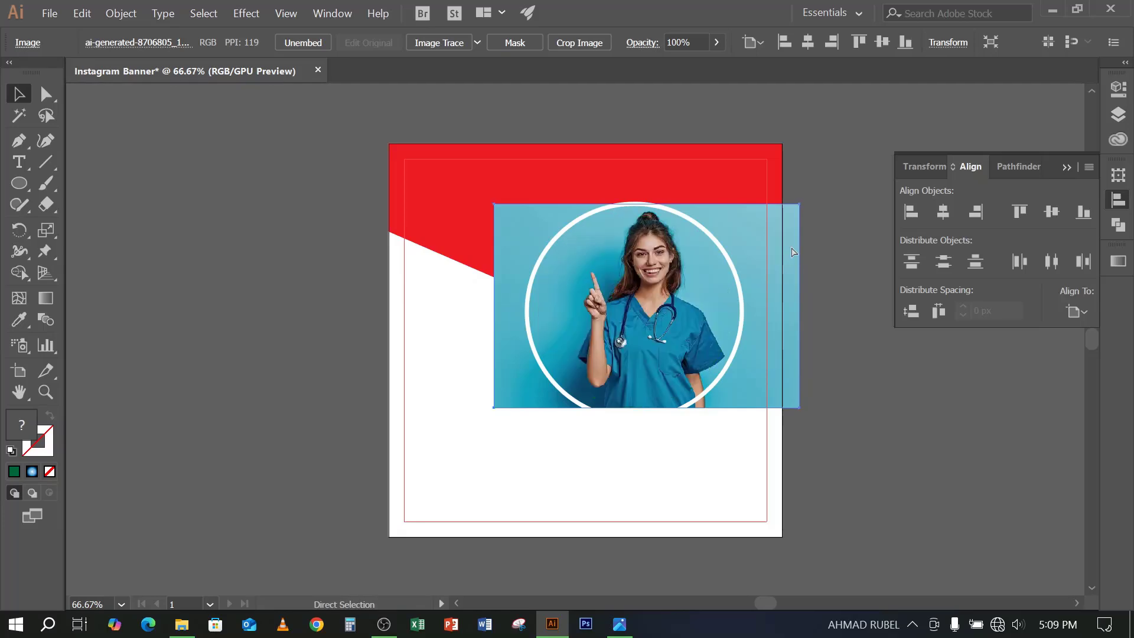
pyautogui.hotkey('ctrl', '[')
pyautogui.press('v')
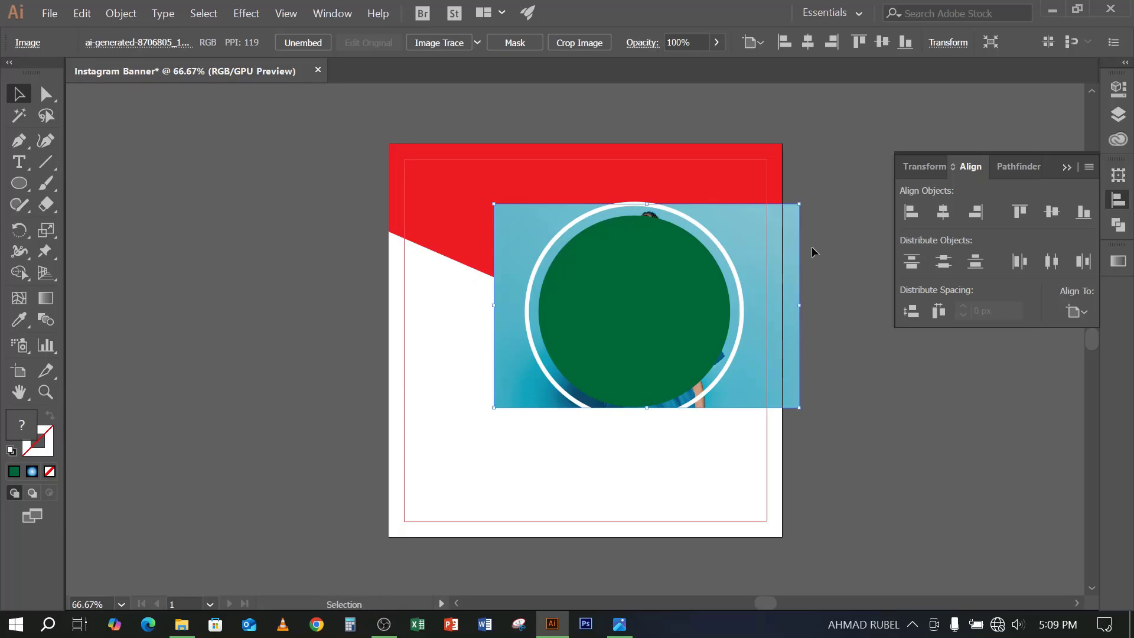
# Clip the photo to the green circle with a clipping mask, leaving the white ring out of the mask
pyautogui.click(812, 247)
pyautogui.click(791, 239)
pyautogui.keyDown('shift'); pyautogui.click(640, 284); pyautogui.keyUp('shift')
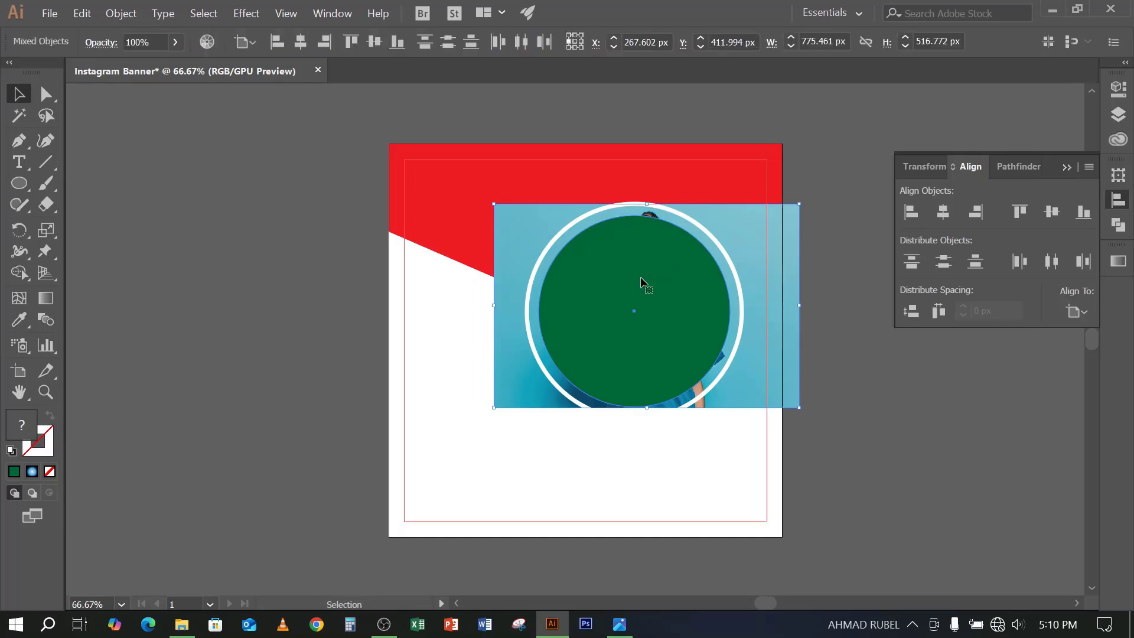
pyautogui.rightClick(641, 279)
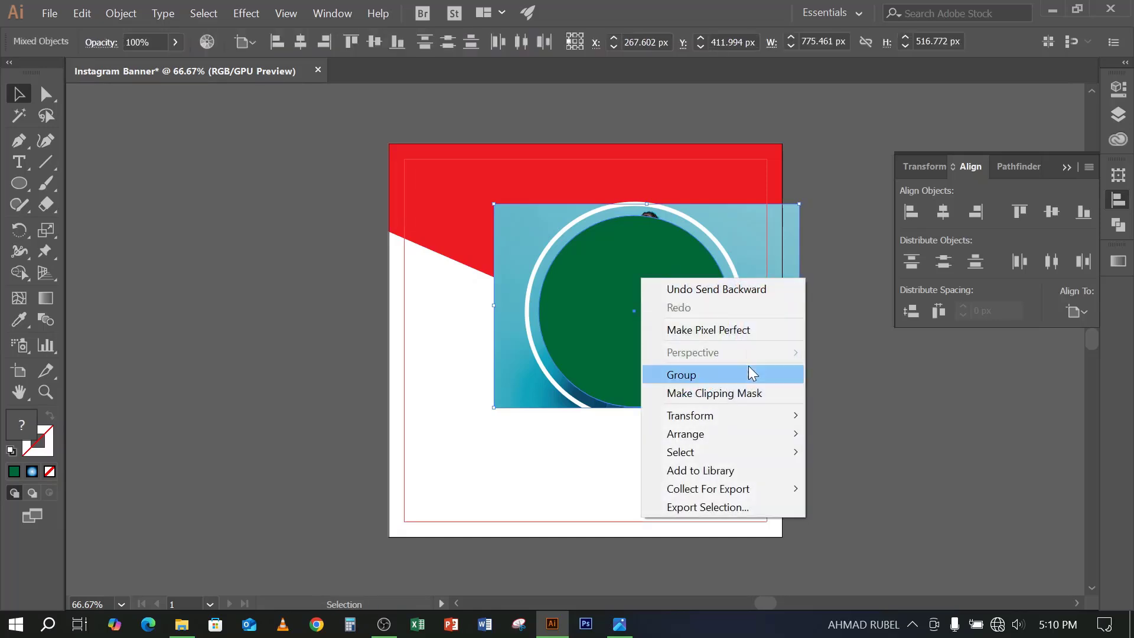
pyautogui.click(728, 394)
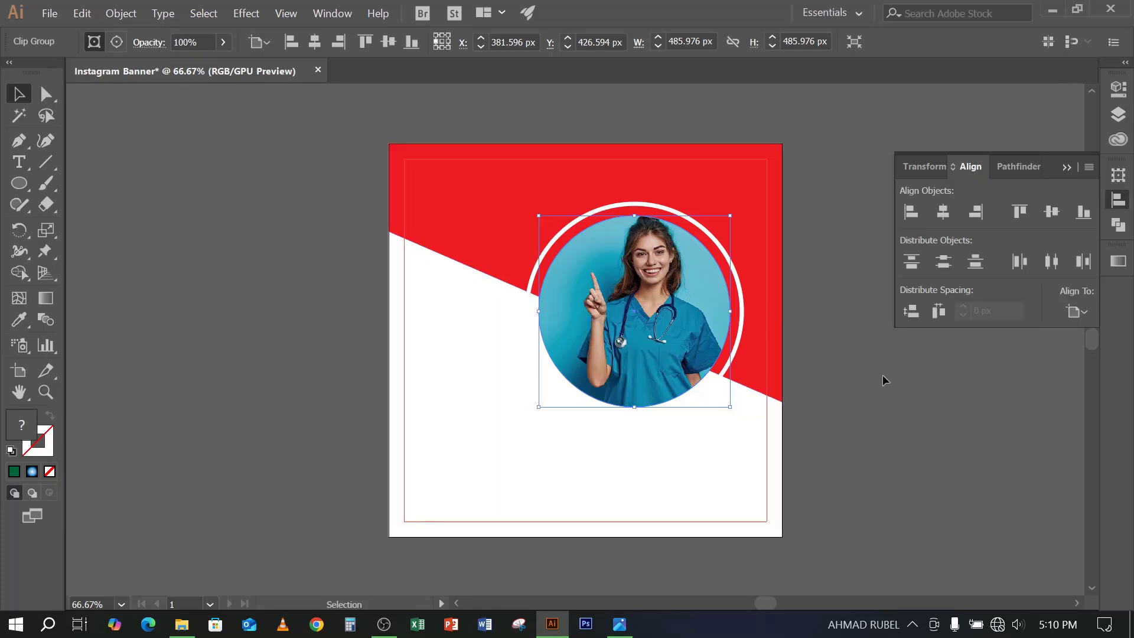
pyautogui.click(866, 387)
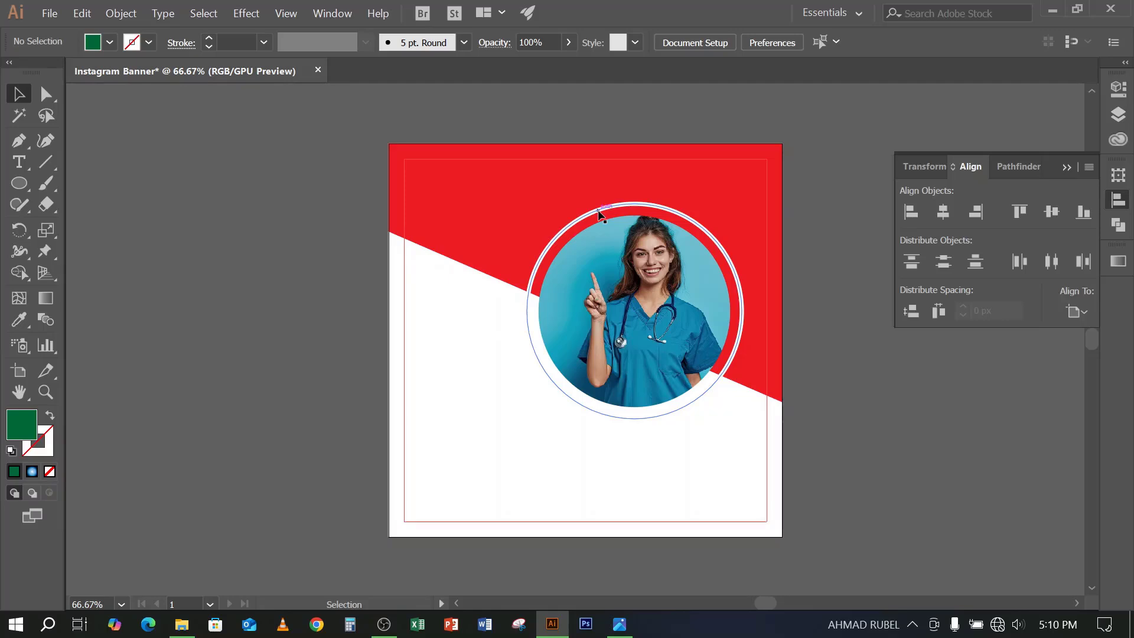
# Draw a green circle about 525 px in diameter on the empty canvas to the left of the artboard
pyautogui.moveTo(374, 383); pyautogui.dragTo(562, 435)
pyautogui.click(19, 183)
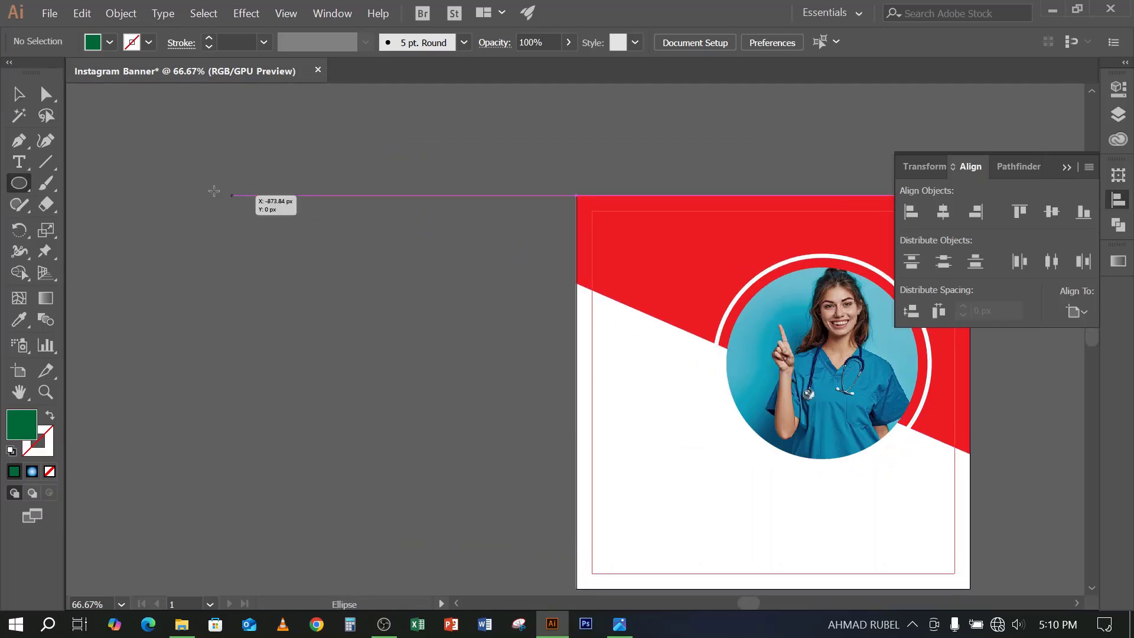
pyautogui.moveTo(190, 211); pyautogui.dragTo(385, 385)
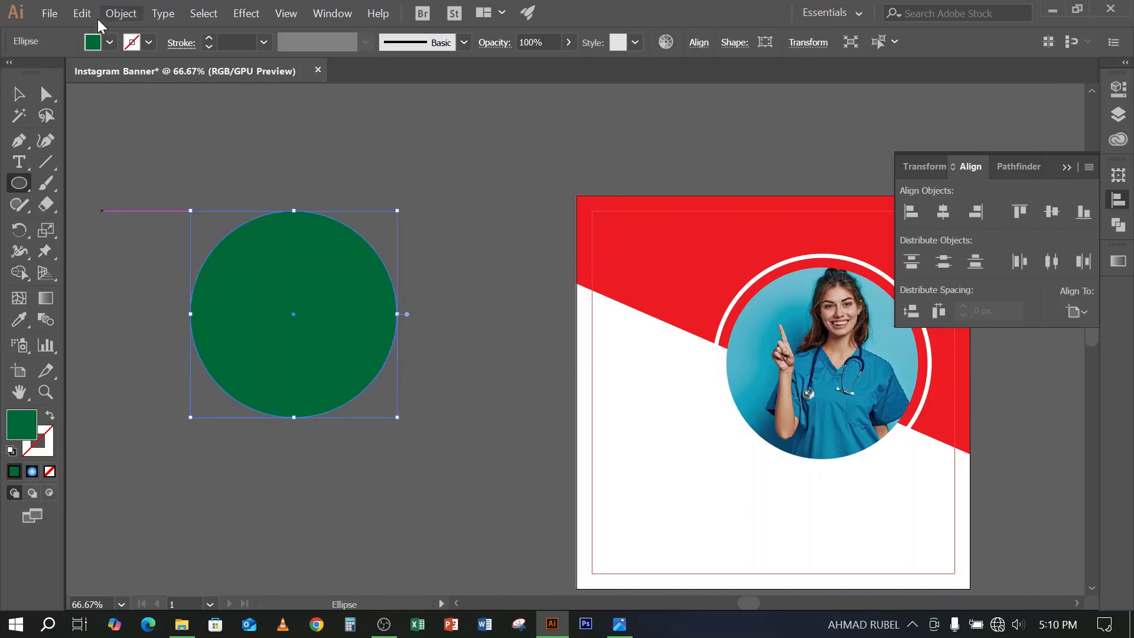
pyautogui.click(52, 13)
pyautogui.click(329, 298)
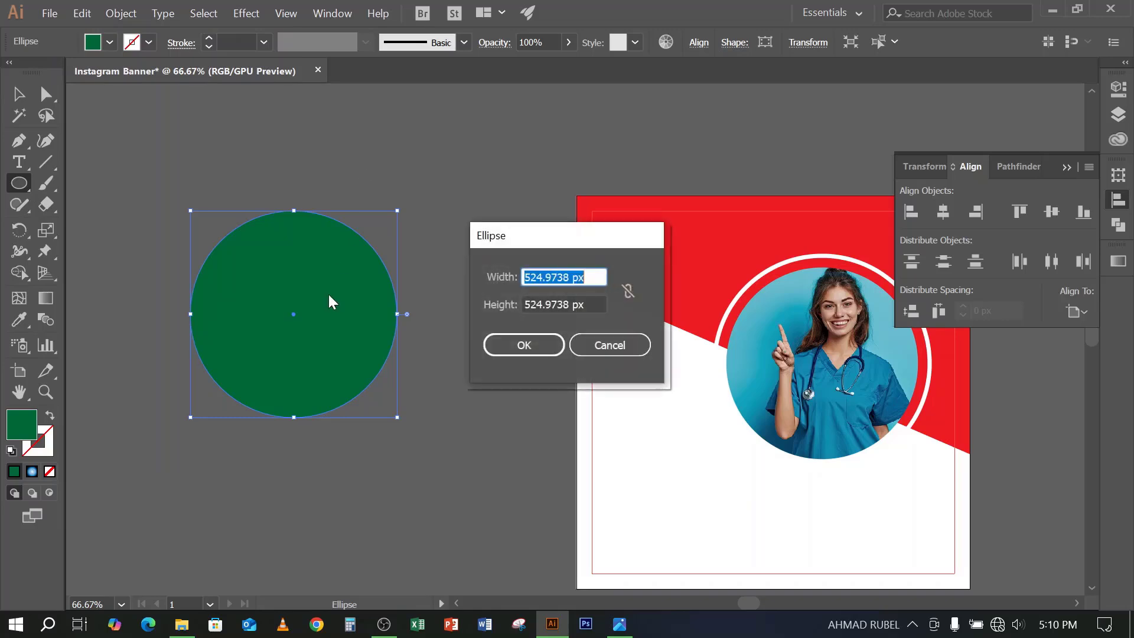
pyautogui.click(609, 345)
pyautogui.press('v')
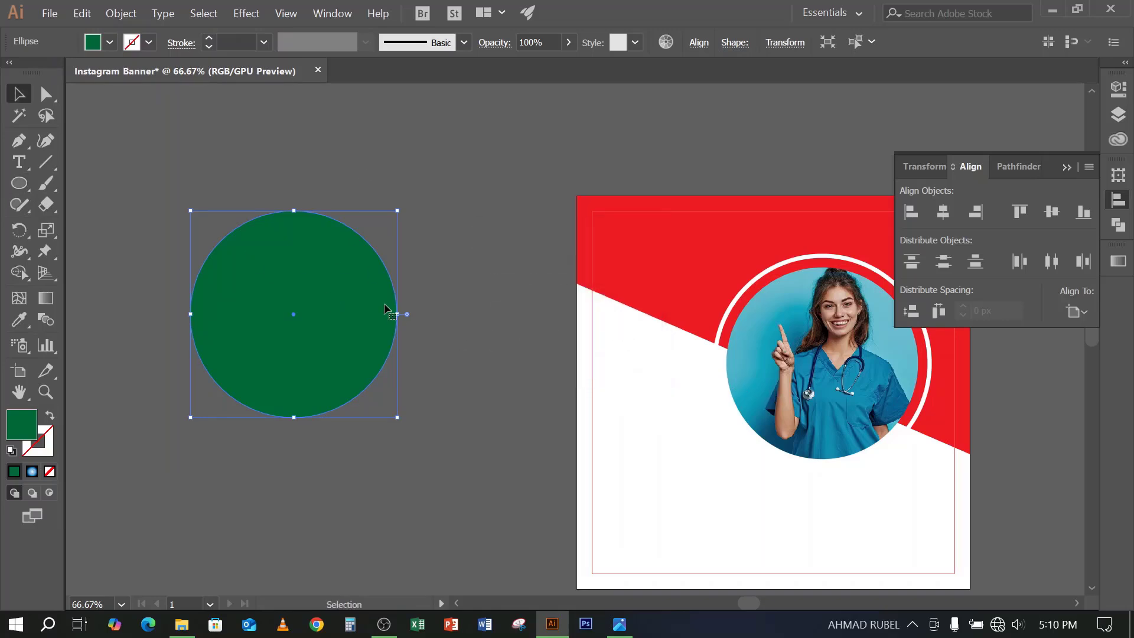
# Try enlarging the green circle evenly from its centre, and undo the resizing
pyautogui.press('a')
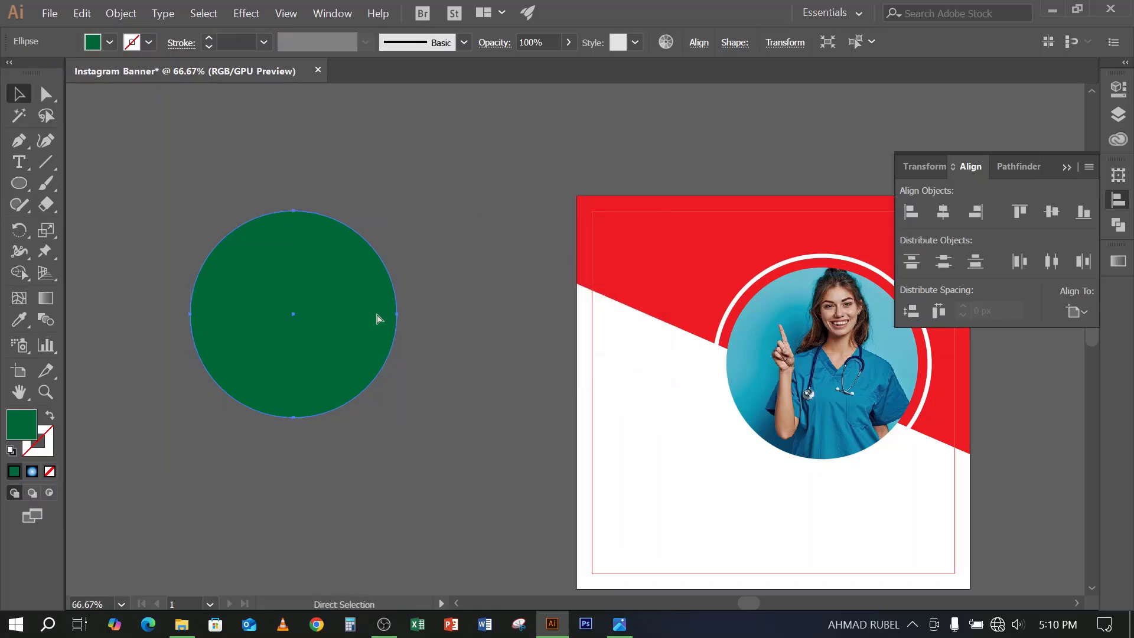
pyautogui.press('v')
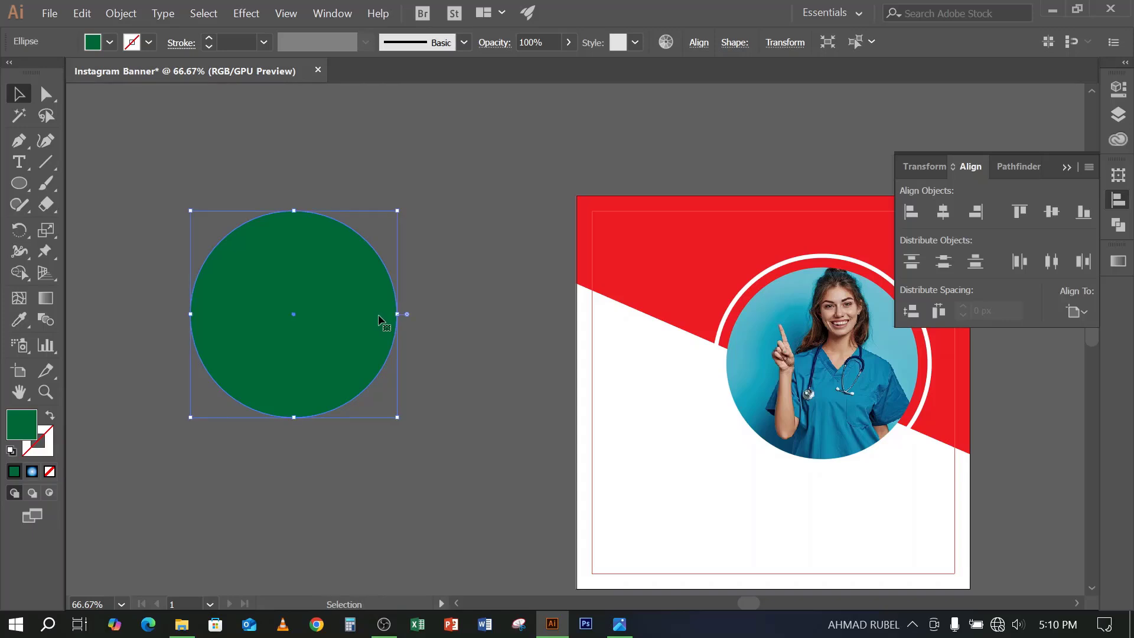
pyautogui.press('a')
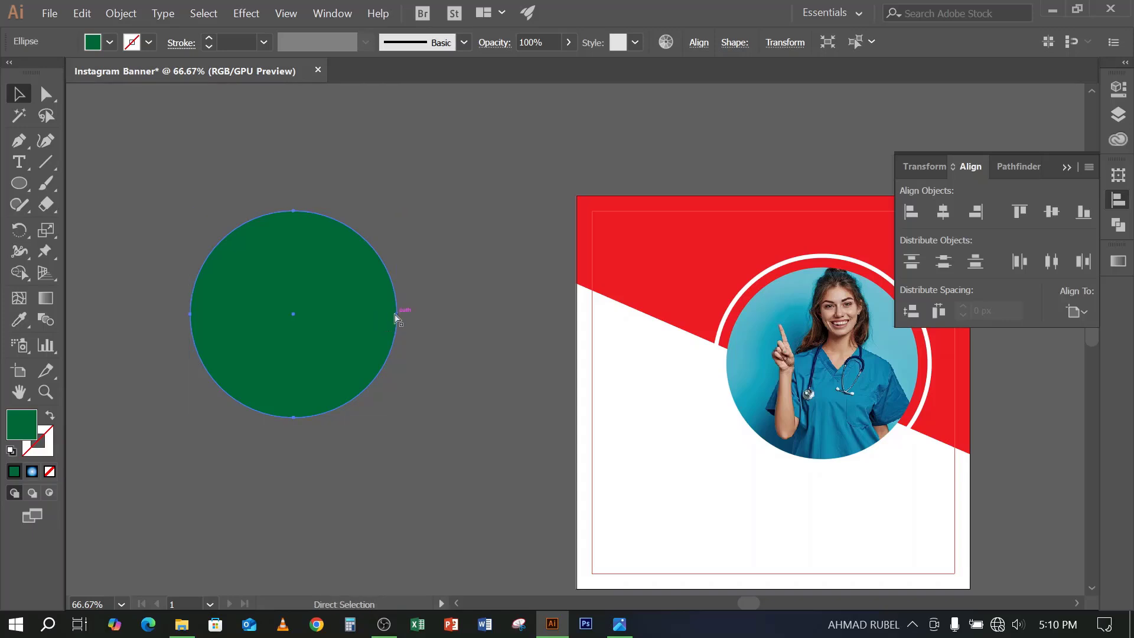
pyautogui.press('v')
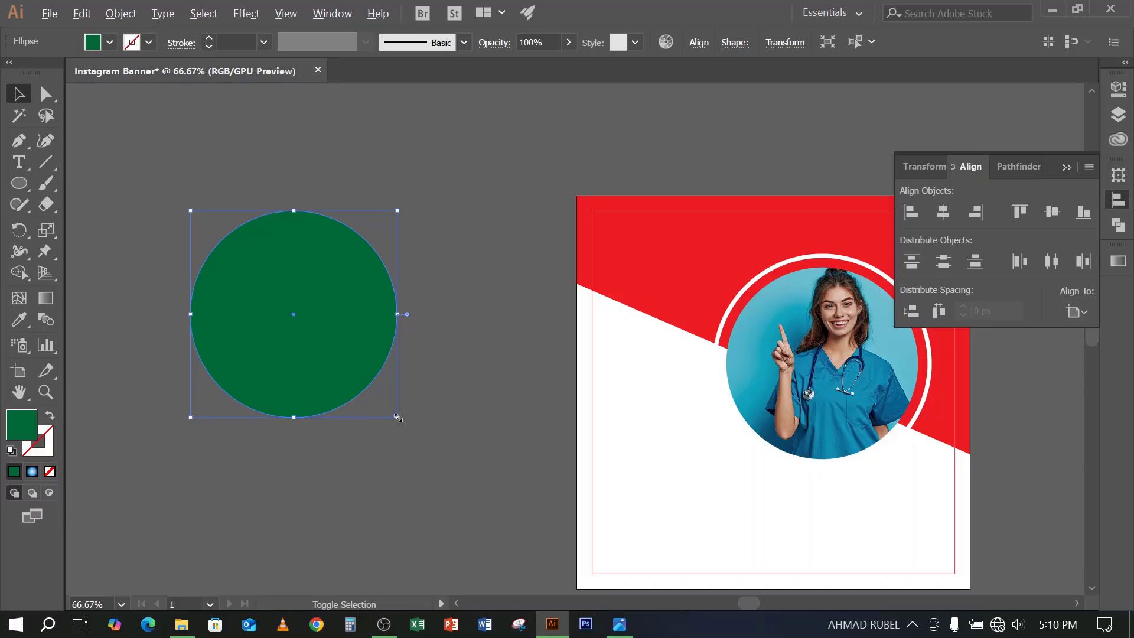
pyautogui.moveTo(398, 417); pyautogui.dragTo(411, 431)
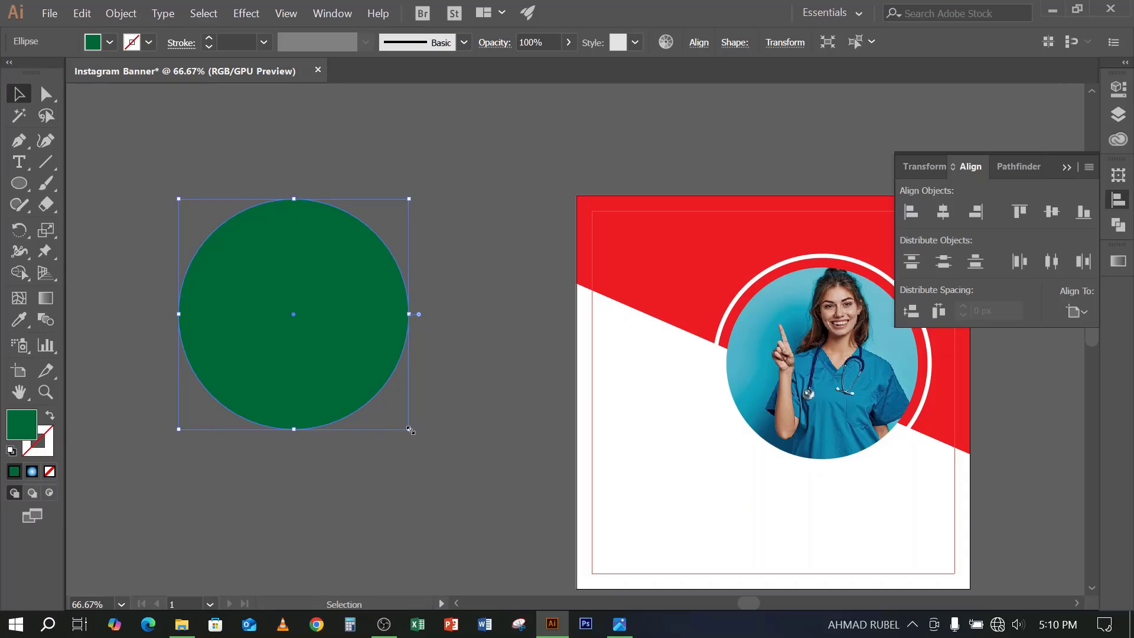
pyautogui.press('a')
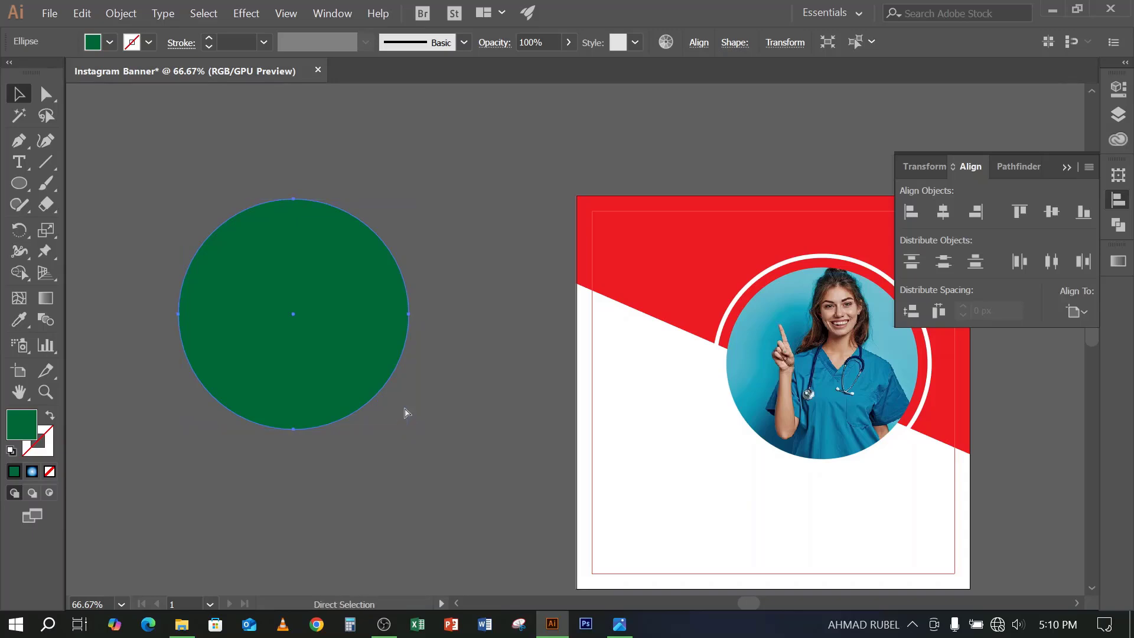
pyautogui.hotkey('ctrl', 'z')
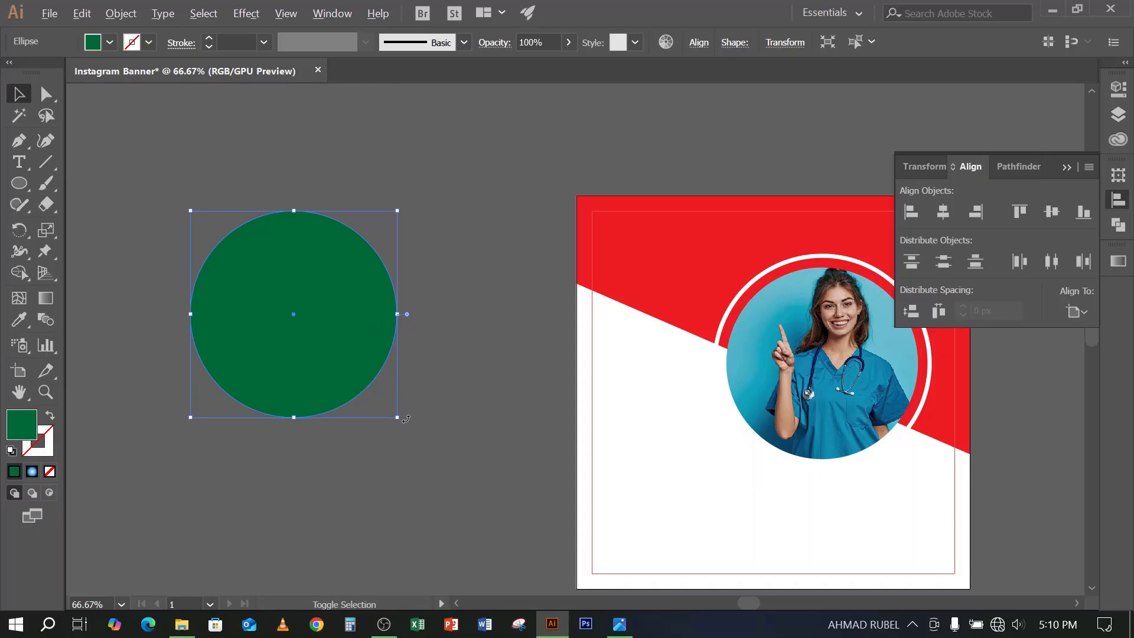
pyautogui.moveTo(398, 419); pyautogui.dragTo(409, 433)
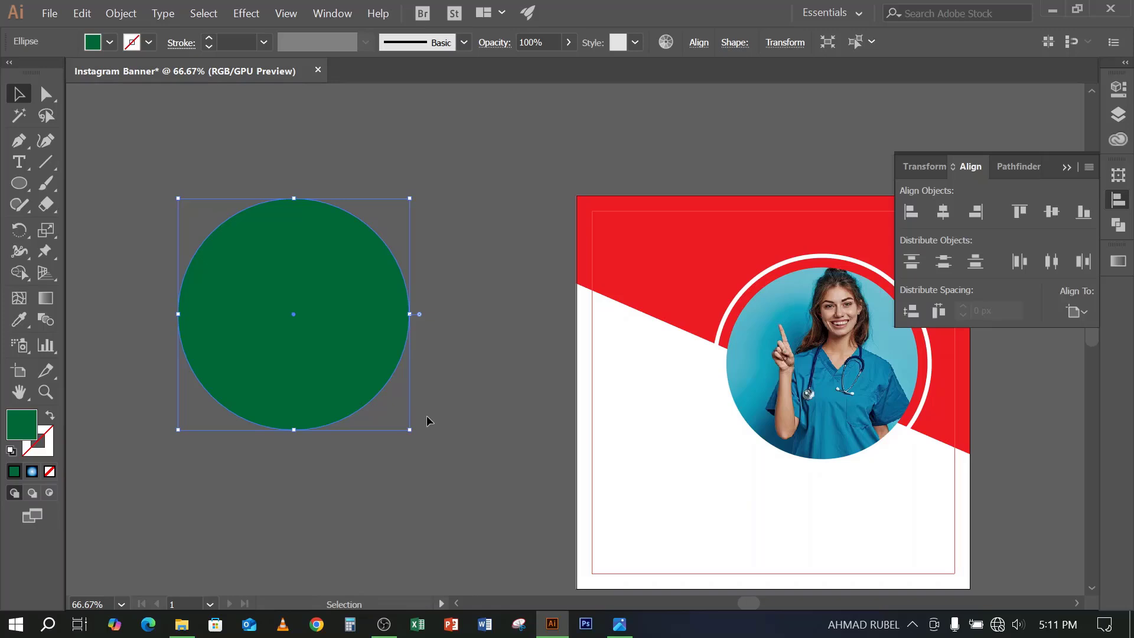
pyautogui.hotkey('ctrl', 'z')
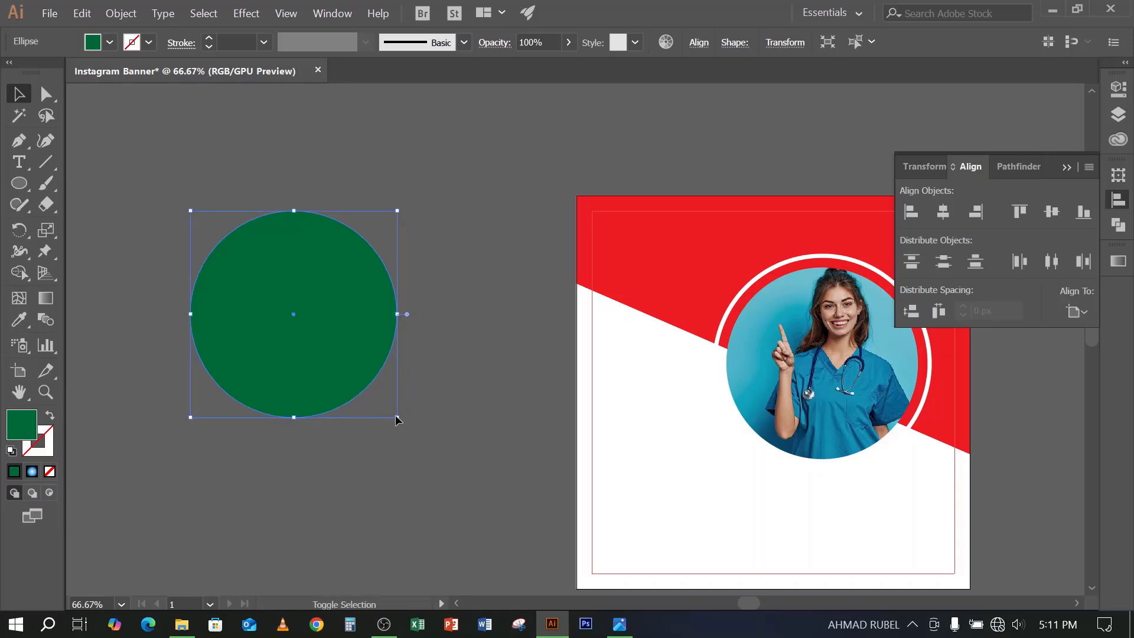
# Enlarge the front copy of the green circle off-centre with a yellow fill, and delete that copy
pyautogui.moveTo(397, 417); pyautogui.dragTo(415, 447)
pyautogui.click(109, 43)
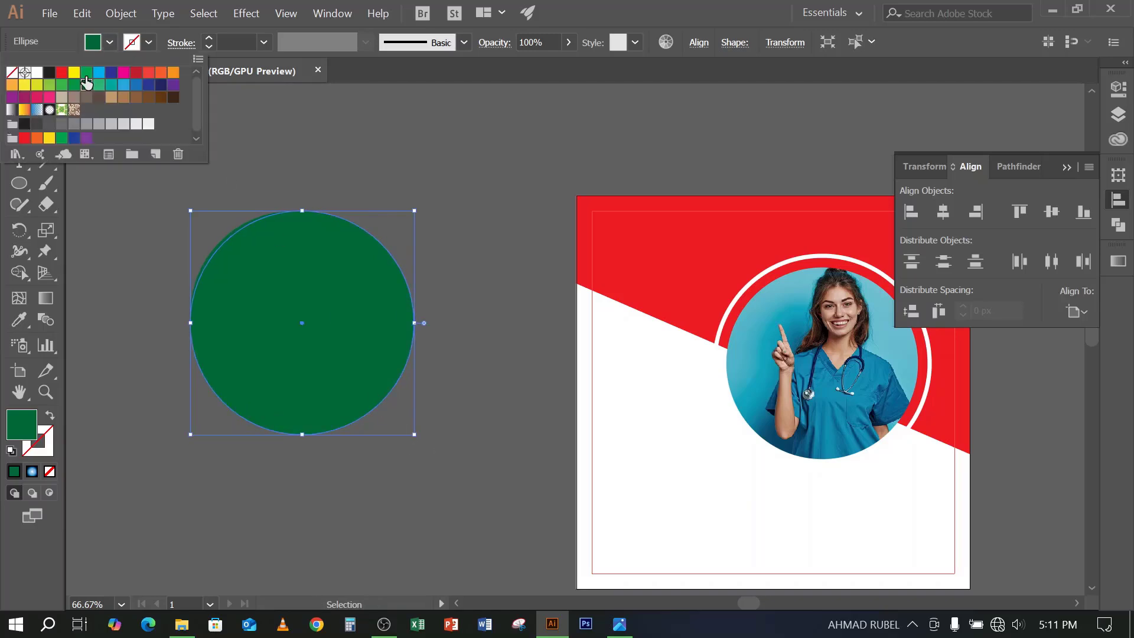
pyautogui.click(74, 74)
pyautogui.click(367, 174)
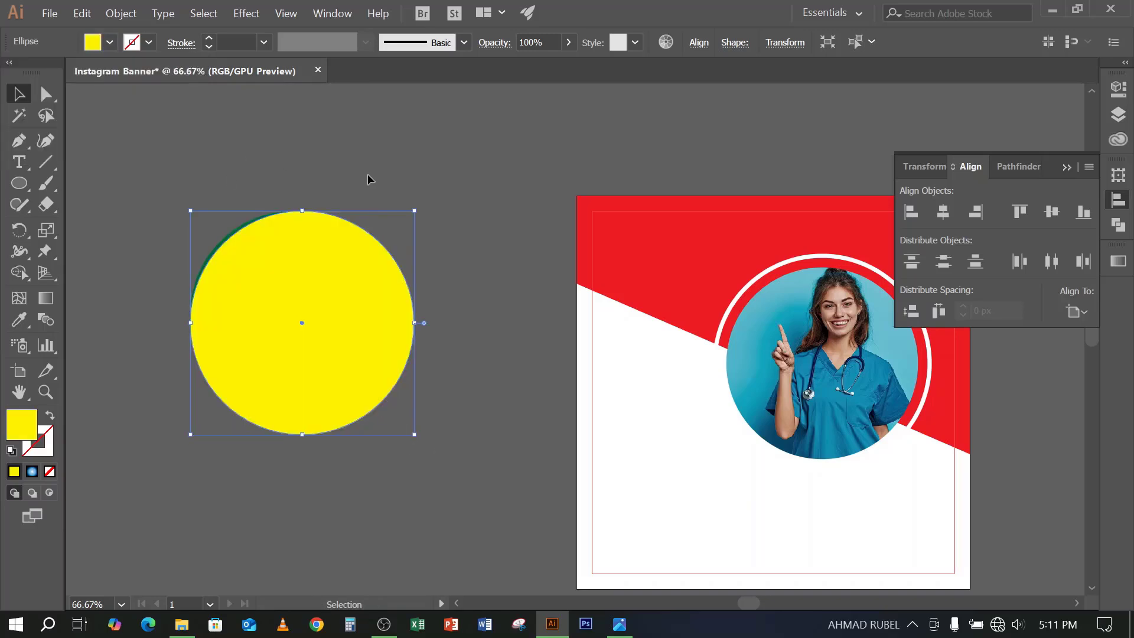
pyautogui.click(367, 174)
pyautogui.click(356, 267)
pyautogui.press('Delete')
# Duplicate the green circle in place and enlarge the copy evenly from its centre to leave a narrow concentric margin
pyautogui.click(304, 273)
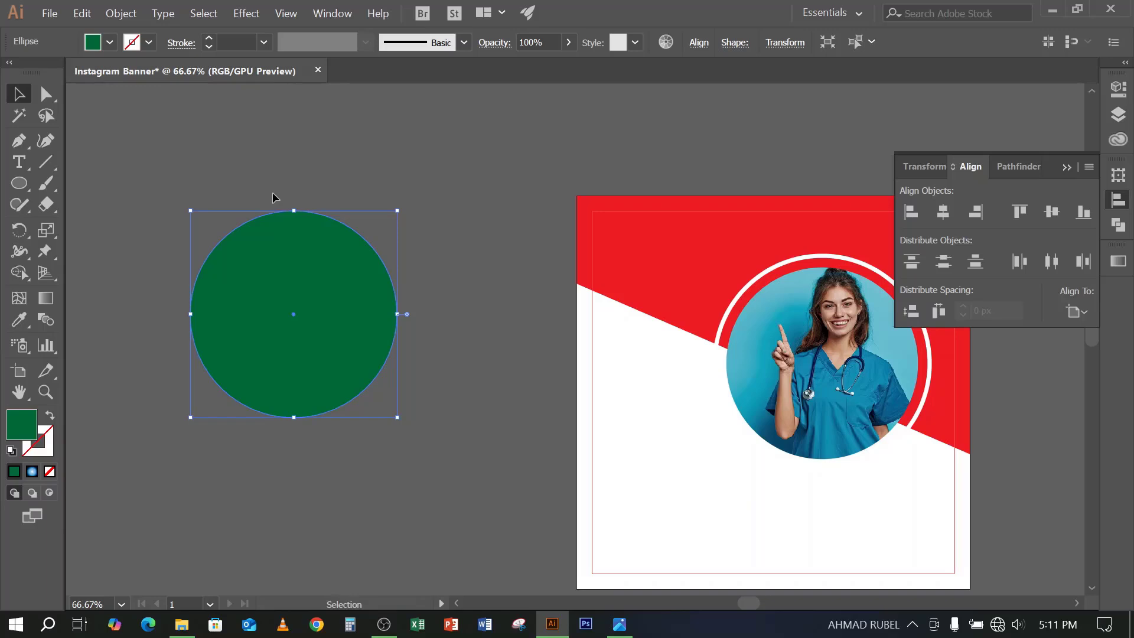
pyautogui.press('ctrl')
pyautogui.moveTo(399, 420); pyautogui.dragTo(411, 432)
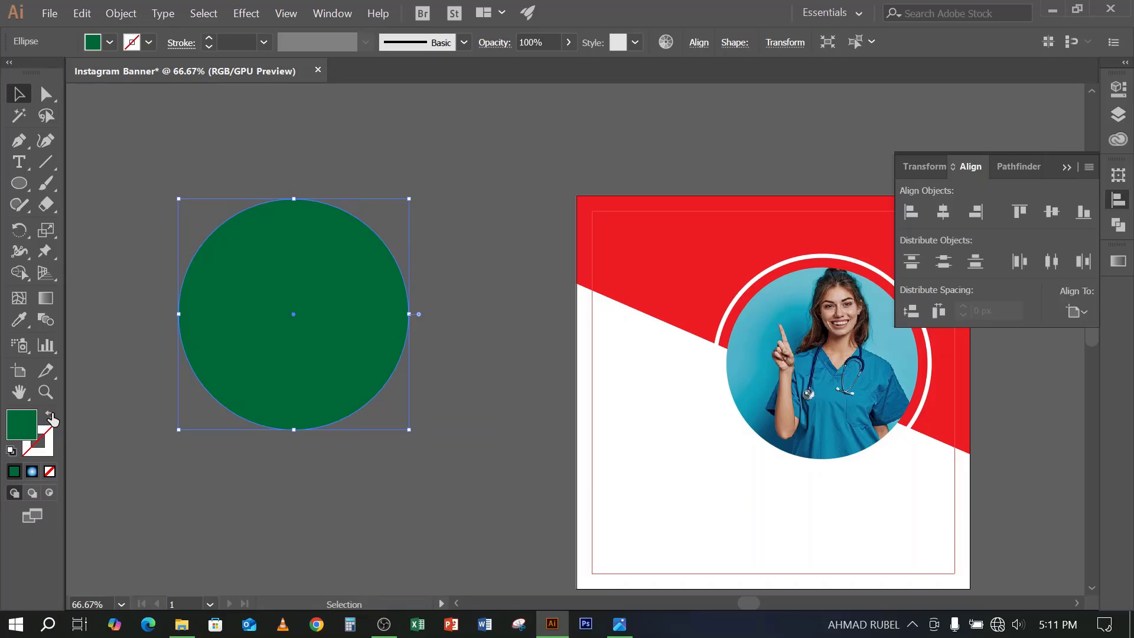
# Turn the larger circle into an unfilled ring with an 8 pt white stroke around the green circle
pyautogui.click(50, 418)
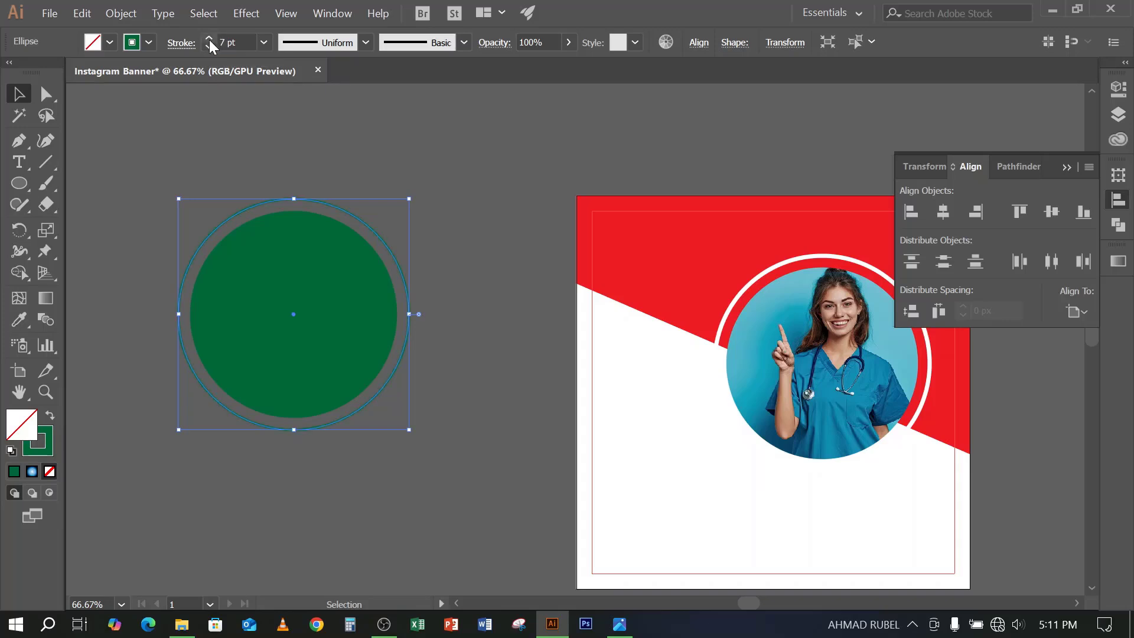
pyautogui.click(209, 38)
pyautogui.click(337, 179)
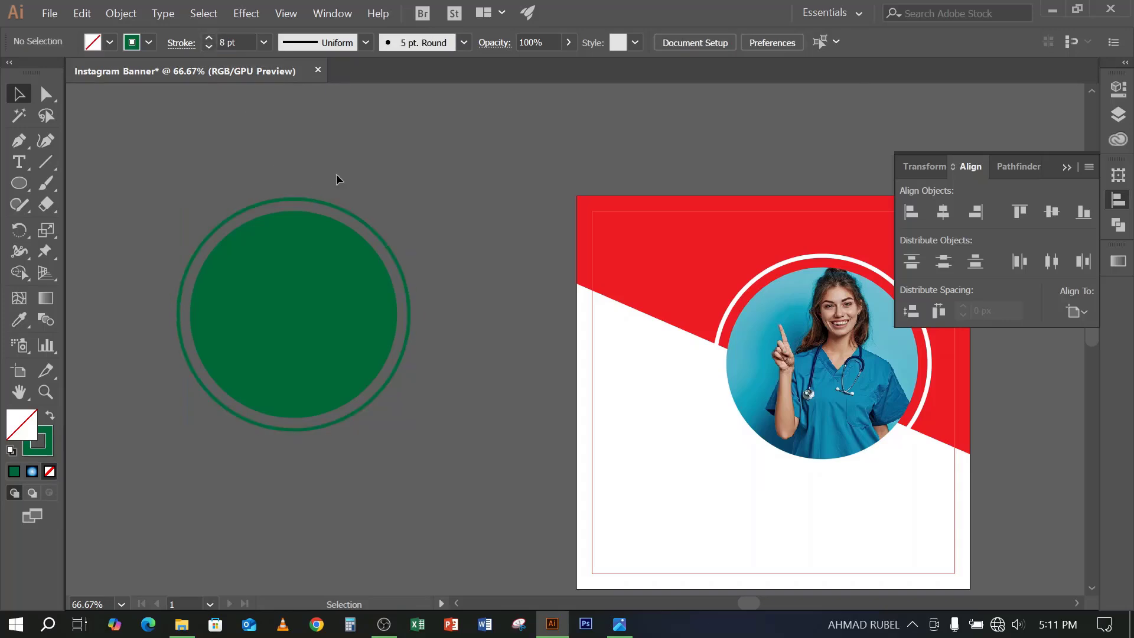
pyautogui.click(329, 210)
pyautogui.click(149, 42)
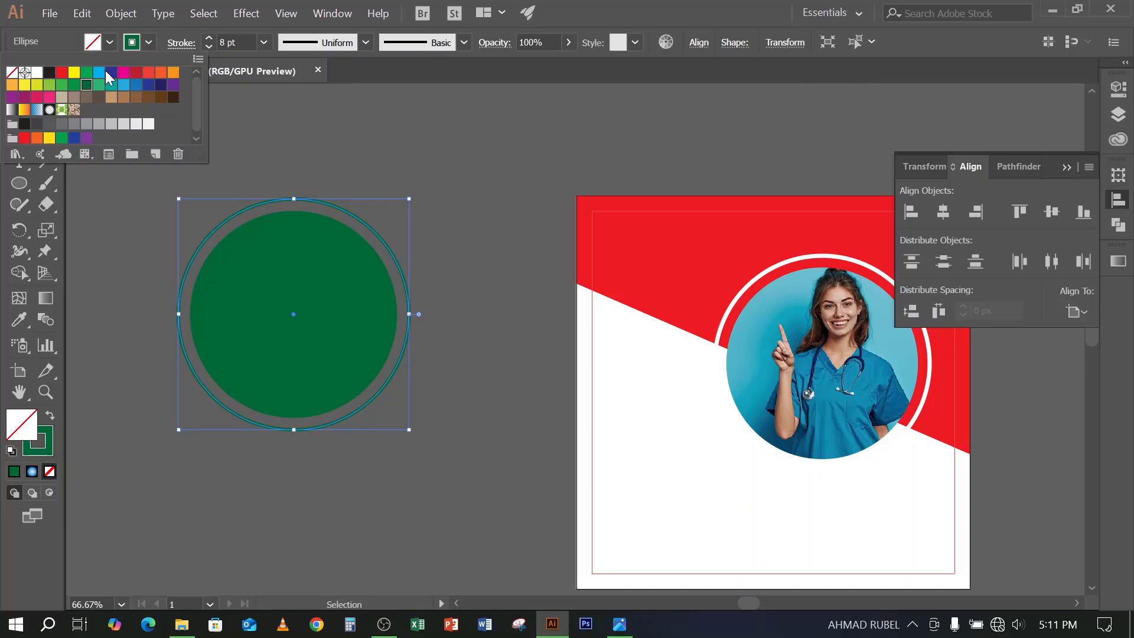
pyautogui.click(37, 72)
pyautogui.click(318, 133)
pyautogui.click(319, 134)
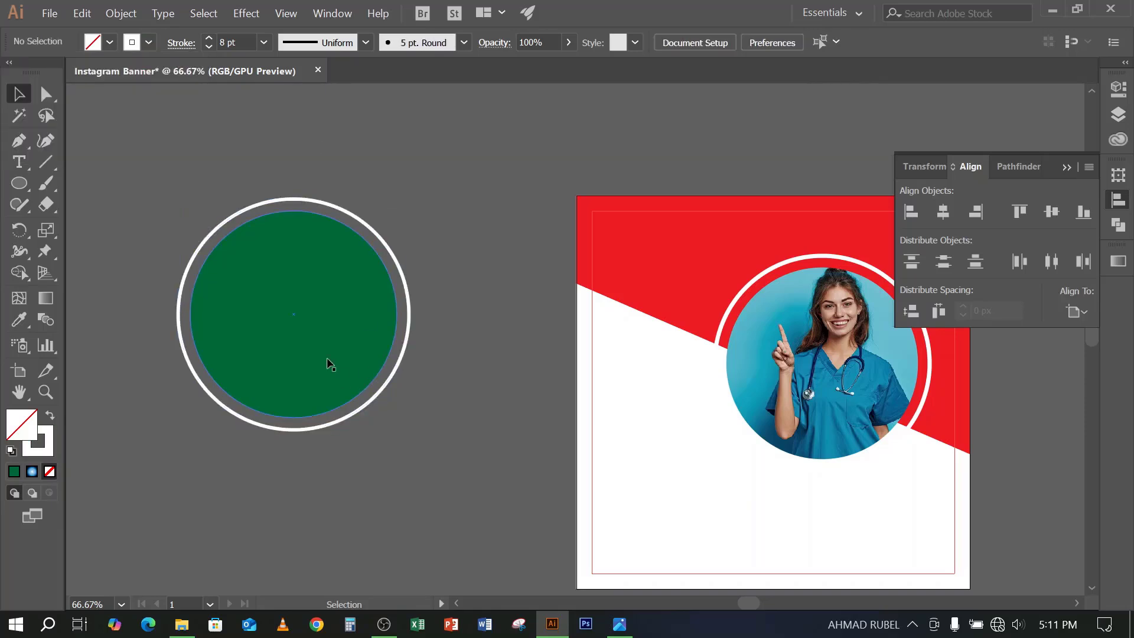
pyautogui.click(319, 316)
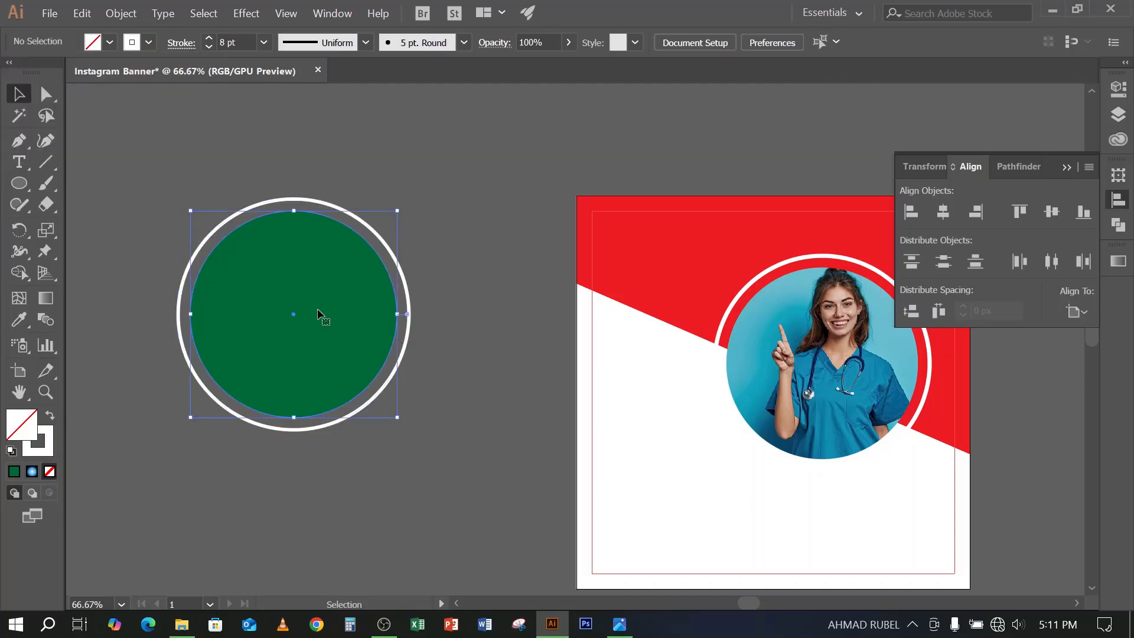
pyautogui.click(491, 242)
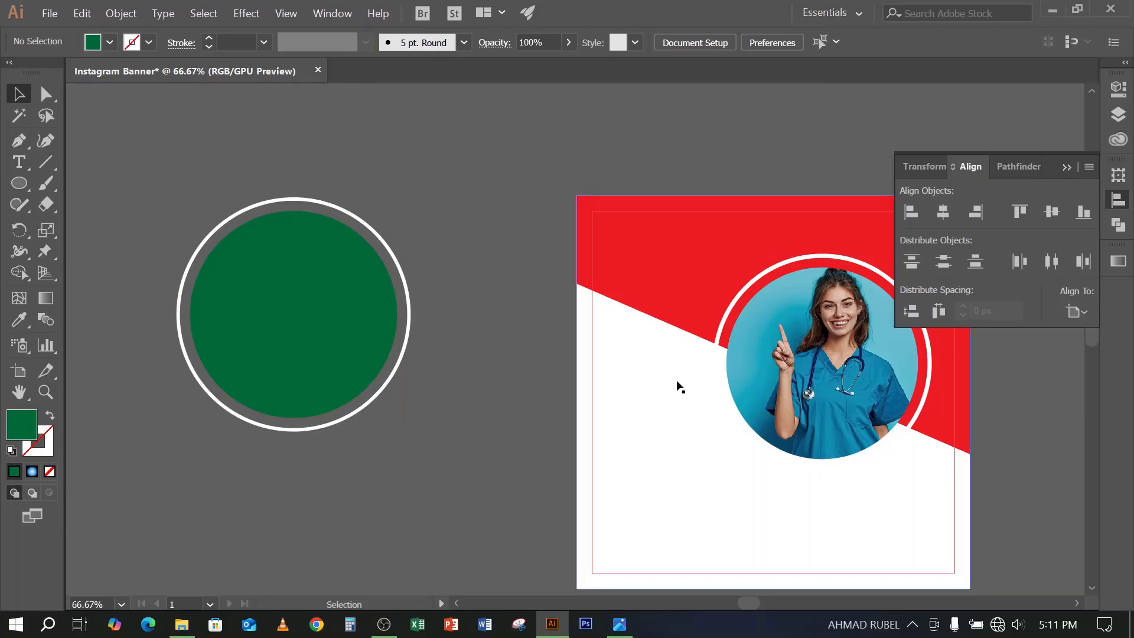
pyautogui.click(387, 630)
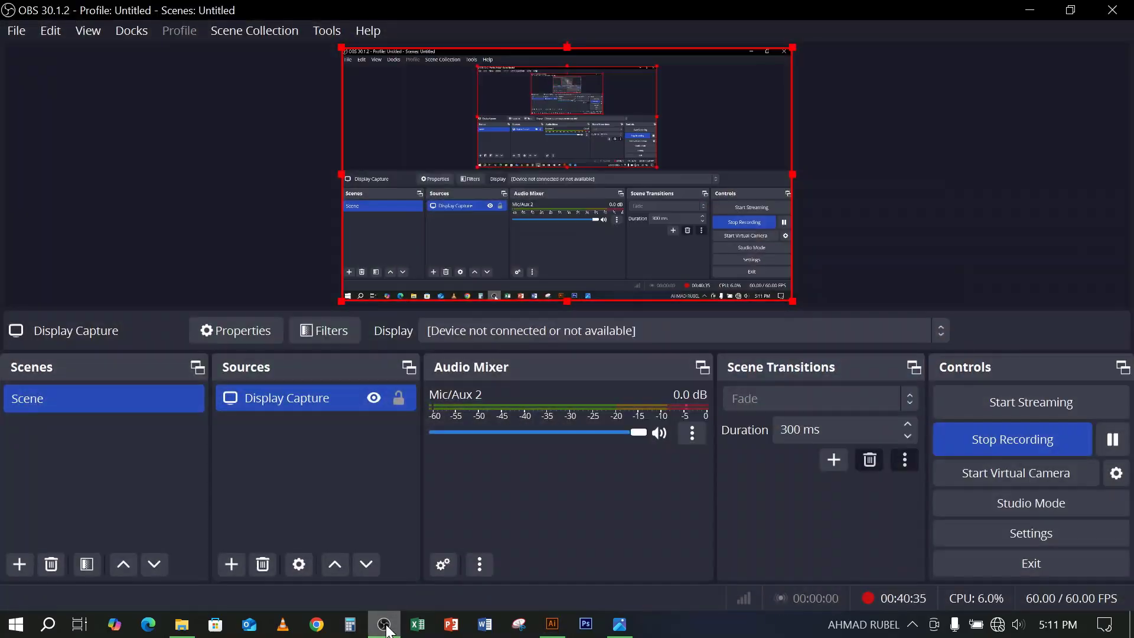
pyautogui.click(386, 630)
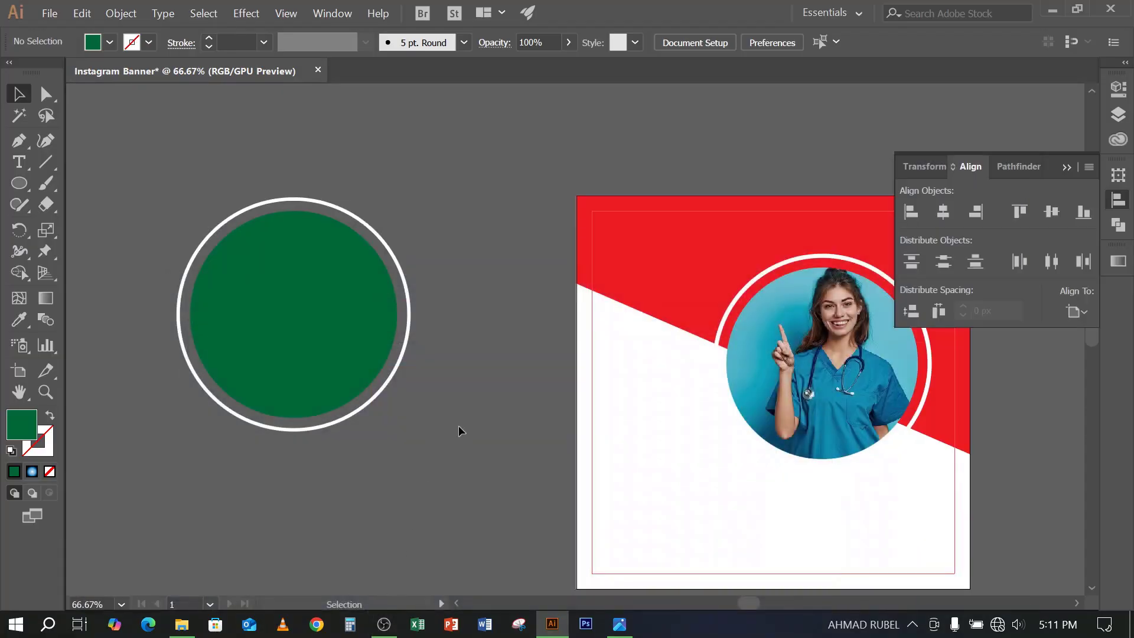
# Delete the green circle and its white ring beside the artboard, and collapse the Align panel covering the banner
pyautogui.moveTo(656, 400); pyautogui.dragTo(527, 377)
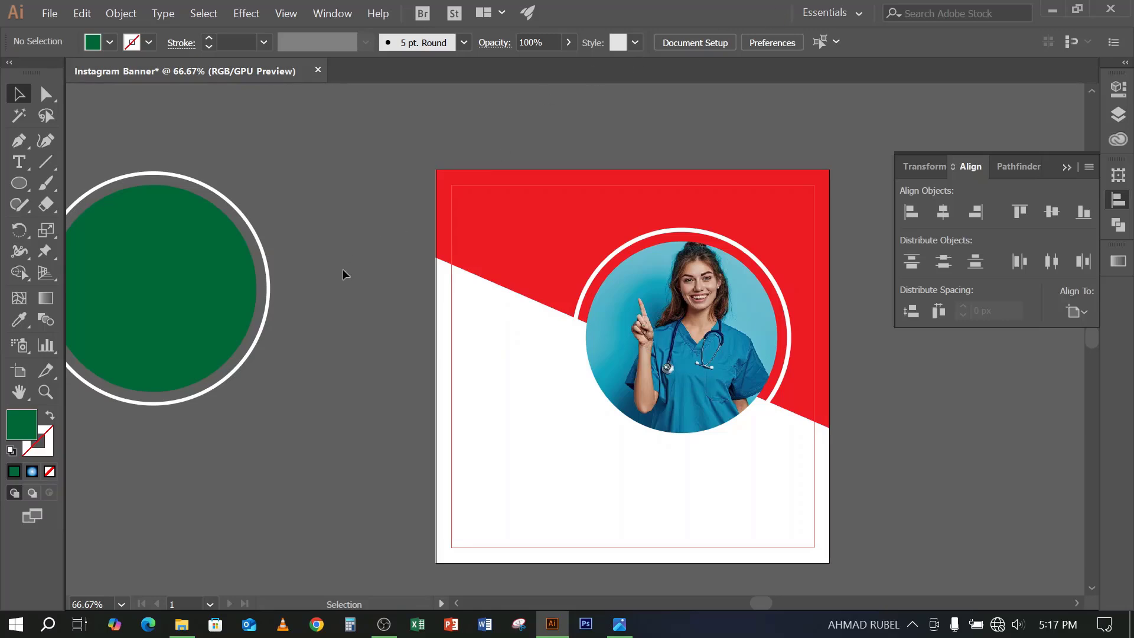
pyautogui.scroll(3, 342, 268)
pyautogui.moveTo(381, 264); pyautogui.dragTo(633, 322)
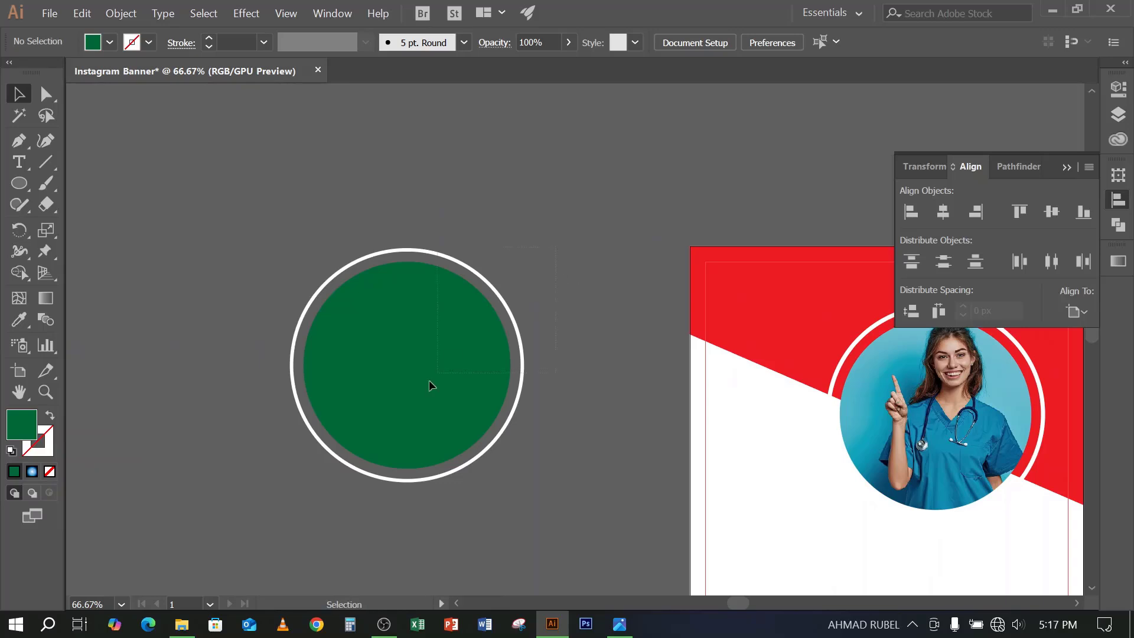
pyautogui.click(397, 374)
pyautogui.press('Delete')
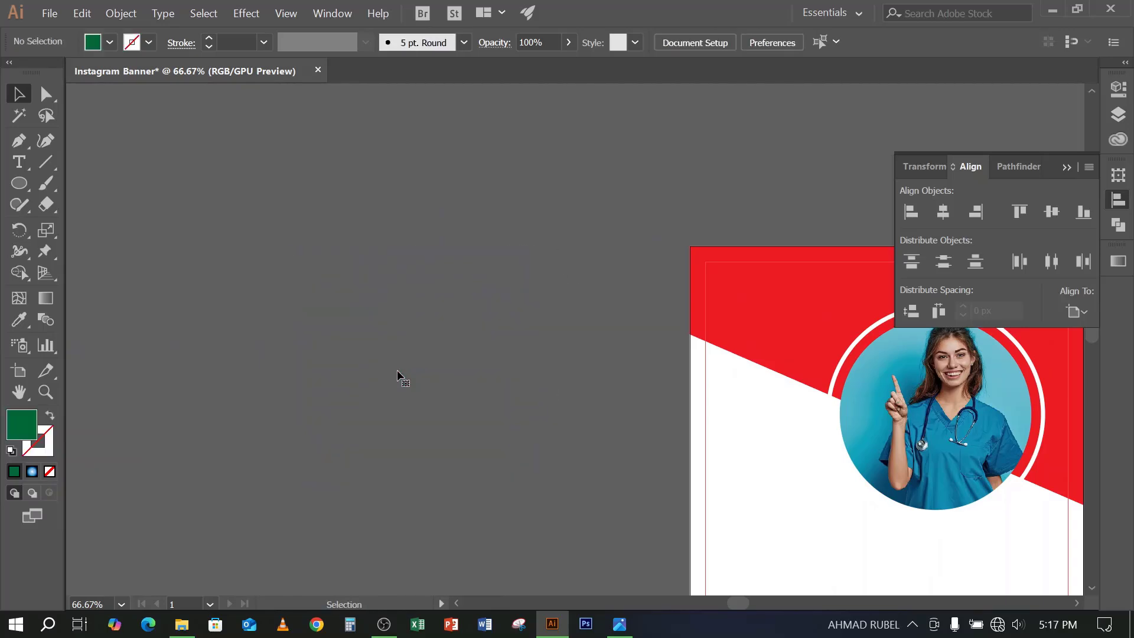
pyautogui.moveTo(393, 436); pyautogui.dragTo(440, 341)
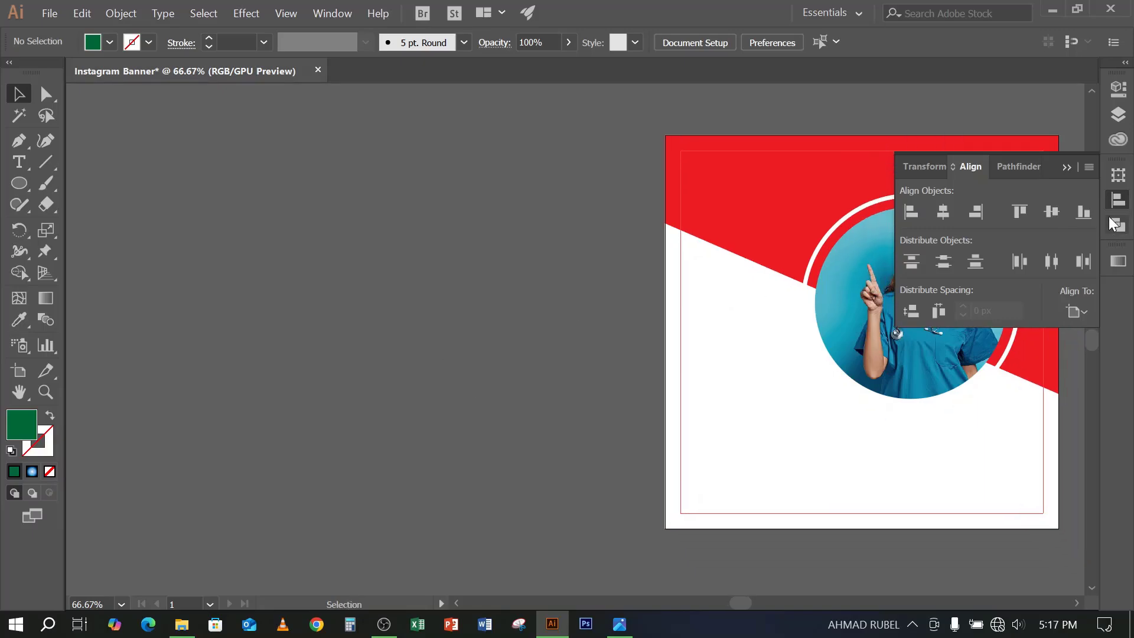
pyautogui.click(1067, 167)
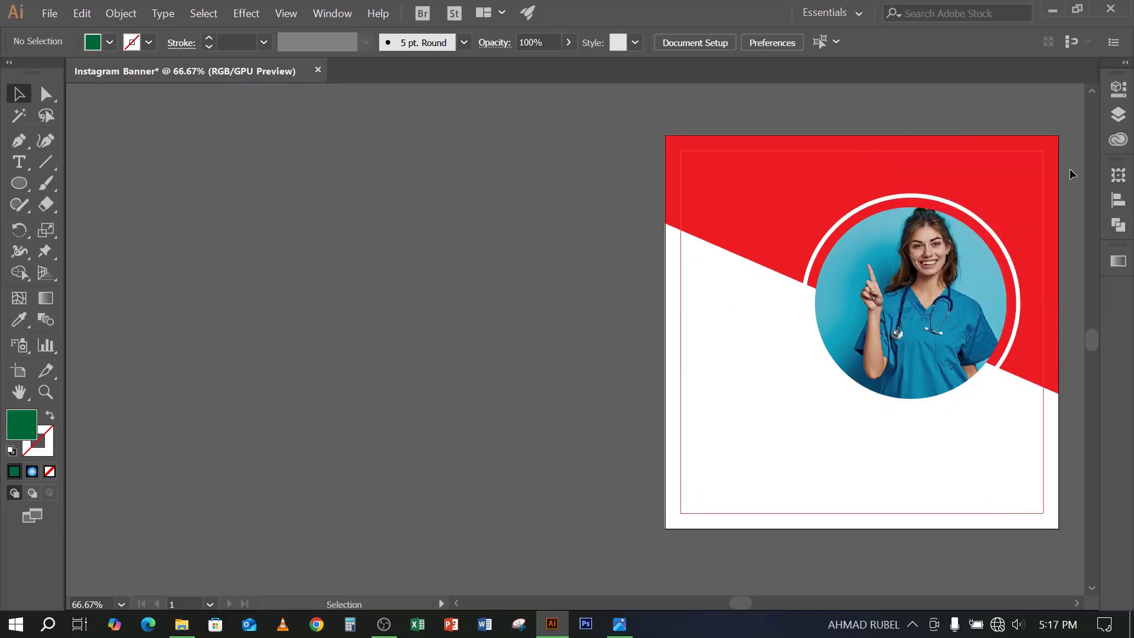
pyautogui.click(384, 625)
pyautogui.click(382, 634)
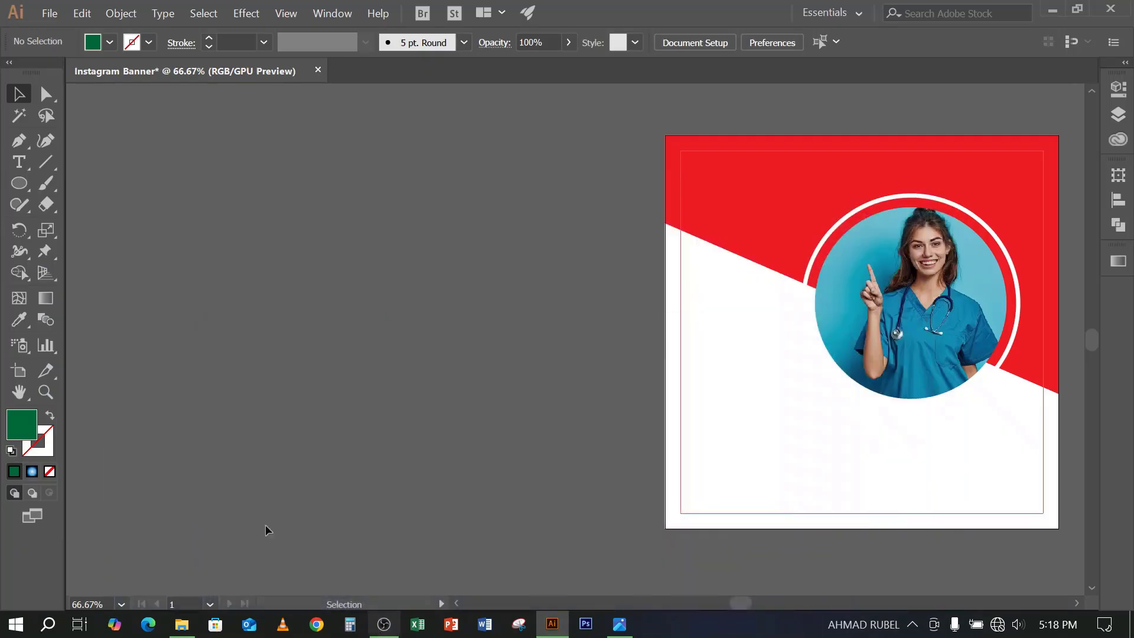
# Draw a green circle about half the artboard's width on the empty canvas beside it, and shift it slightly up and left
pyautogui.click(19, 185)
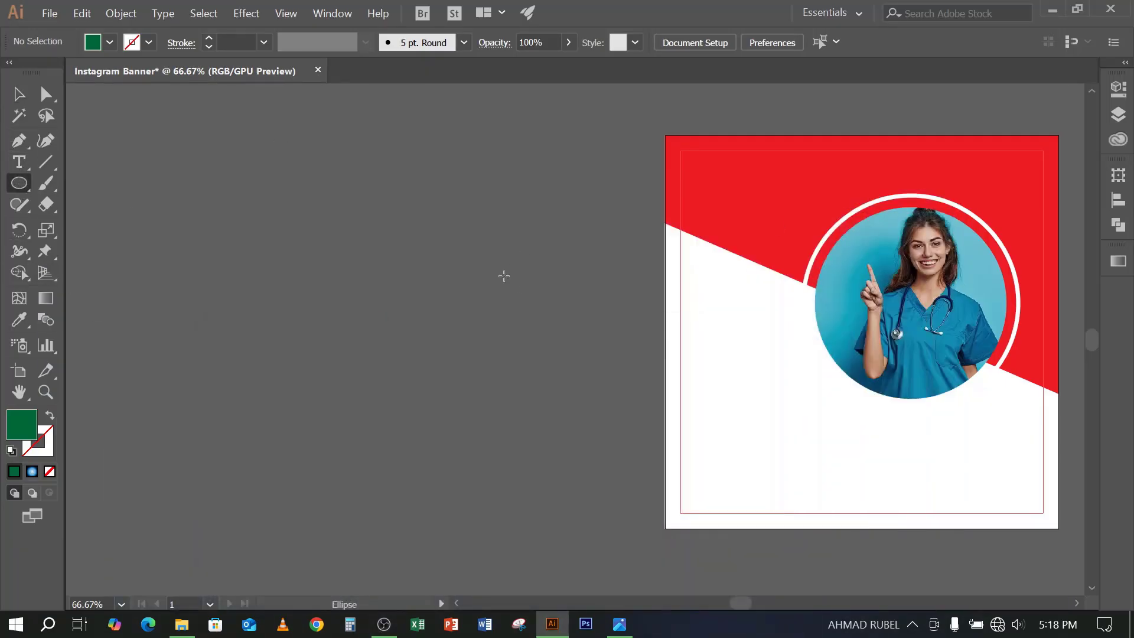
pyautogui.moveTo(303, 181); pyautogui.dragTo(510, 388)
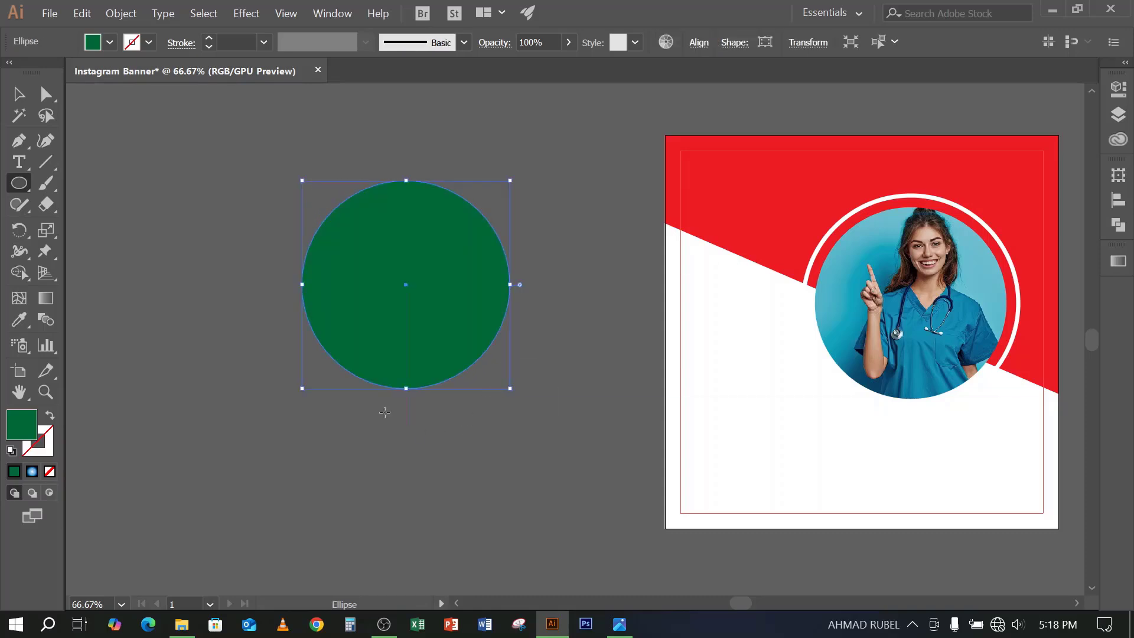
pyautogui.click(18, 93)
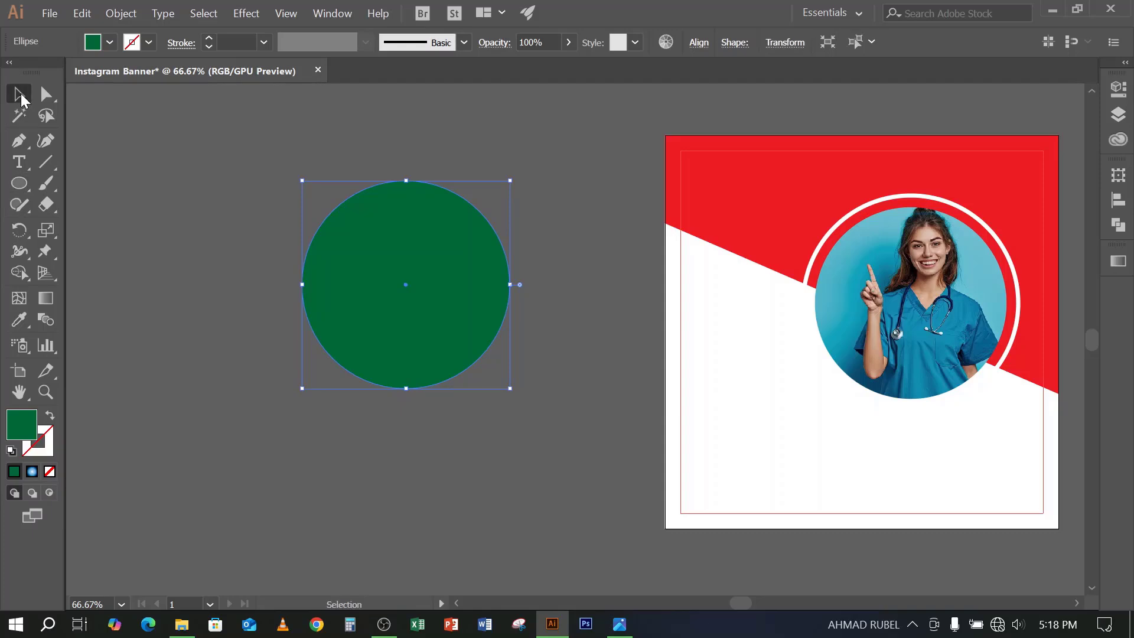
pyautogui.click(231, 303)
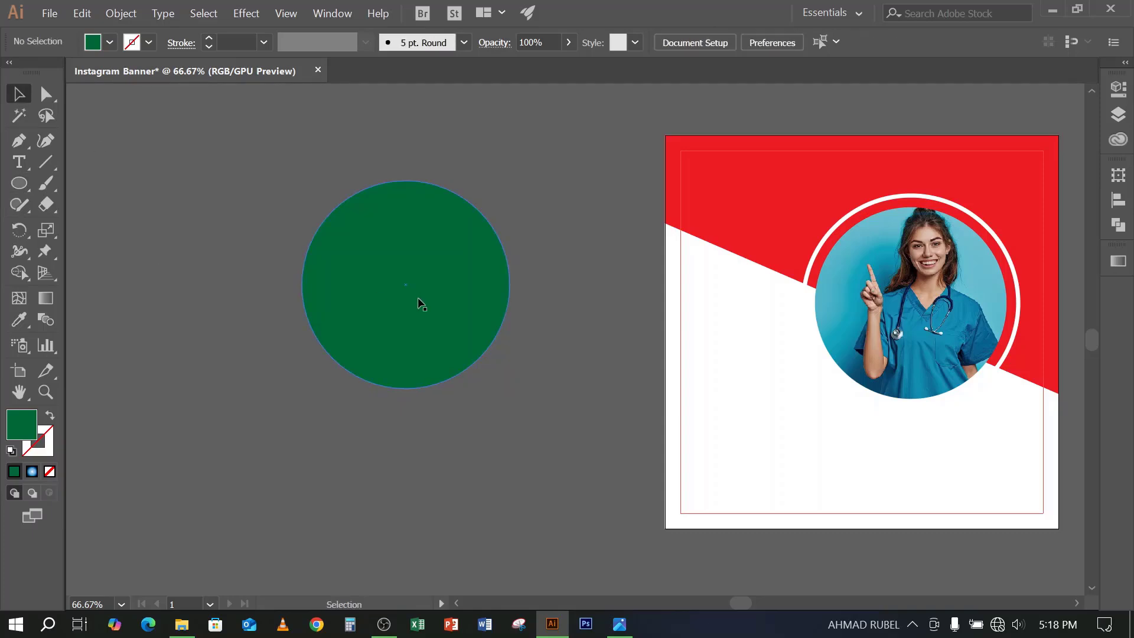
pyautogui.moveTo(420, 303); pyautogui.dragTo(387, 285)
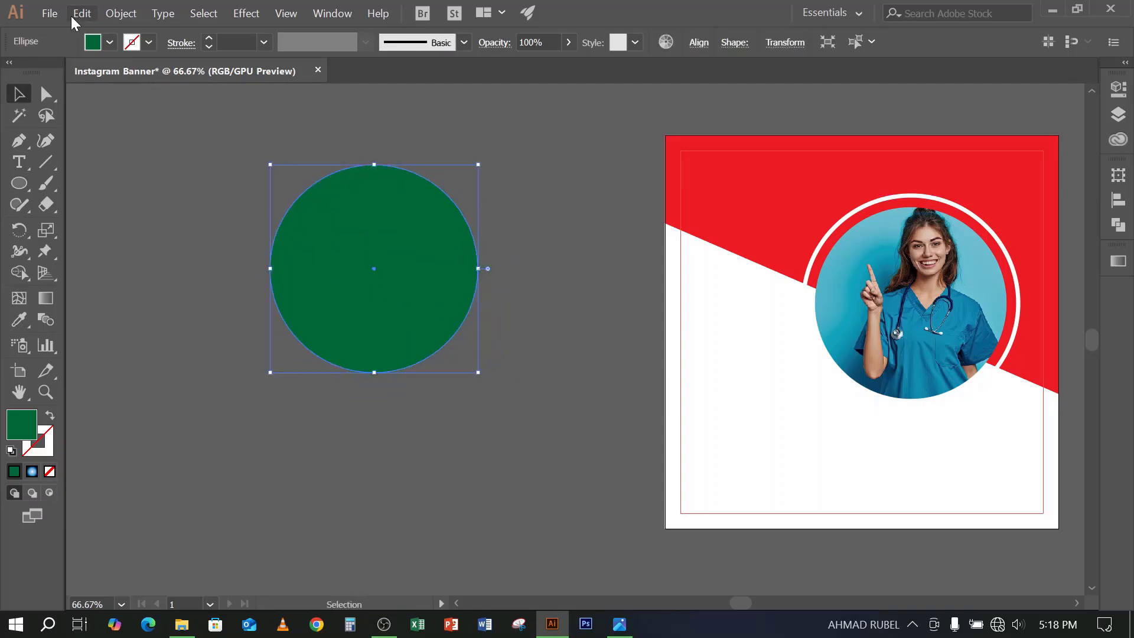
# Place the andrew-pons-Os7C4iw2rDc-unsplash car photo over the green circle beside the artboard and embed it
pyautogui.click(50, 13)
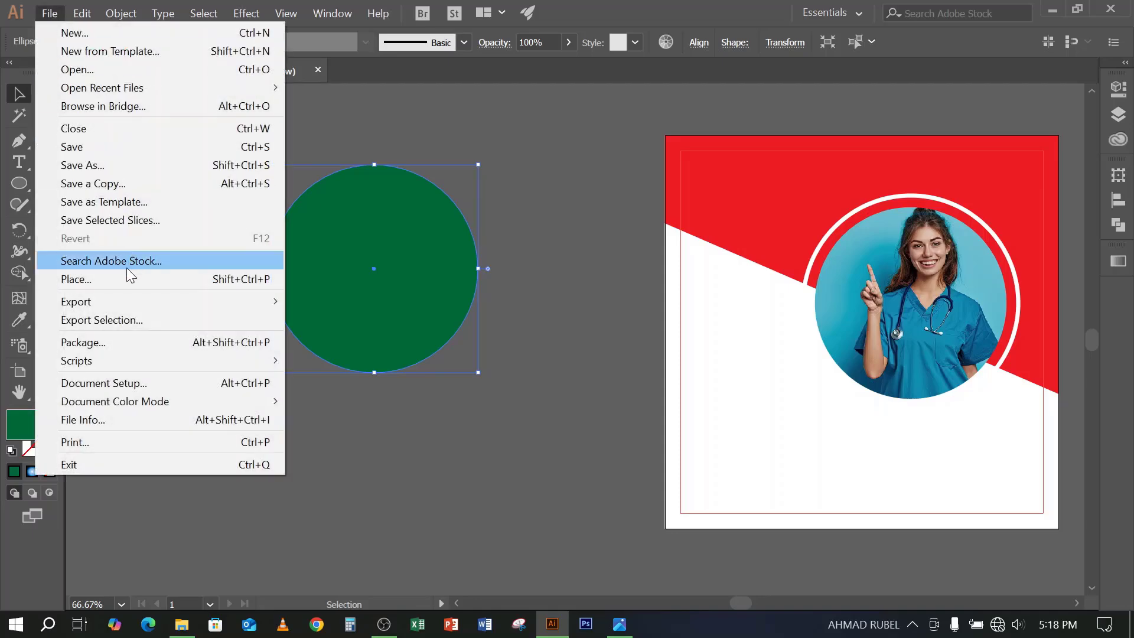
pyautogui.click(121, 283)
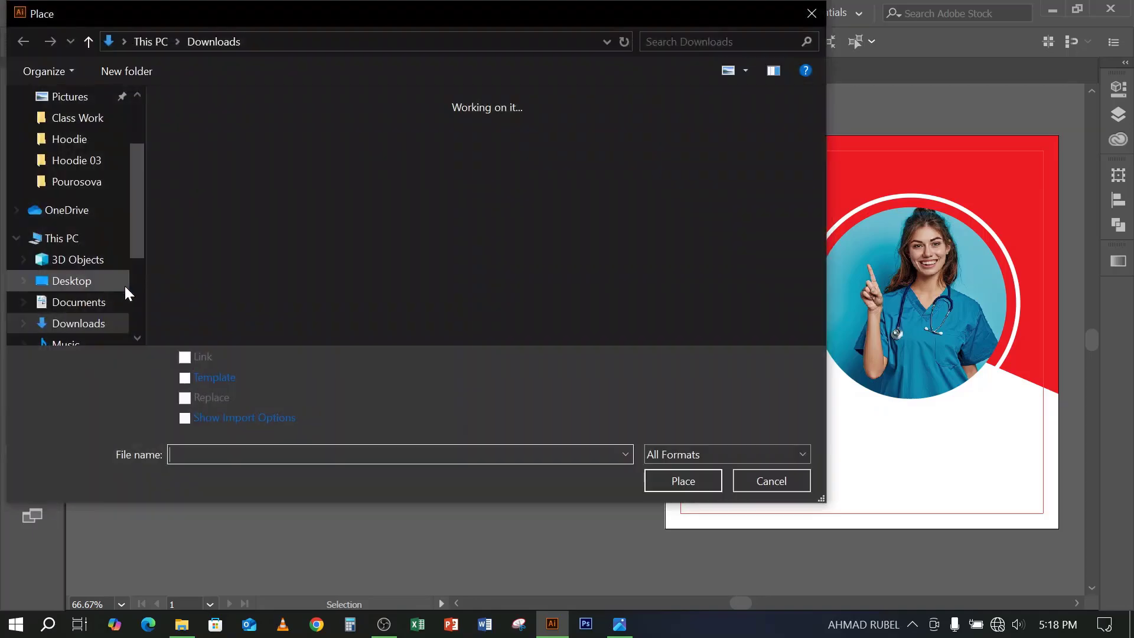
pyautogui.scroll(-10, 488, 197)
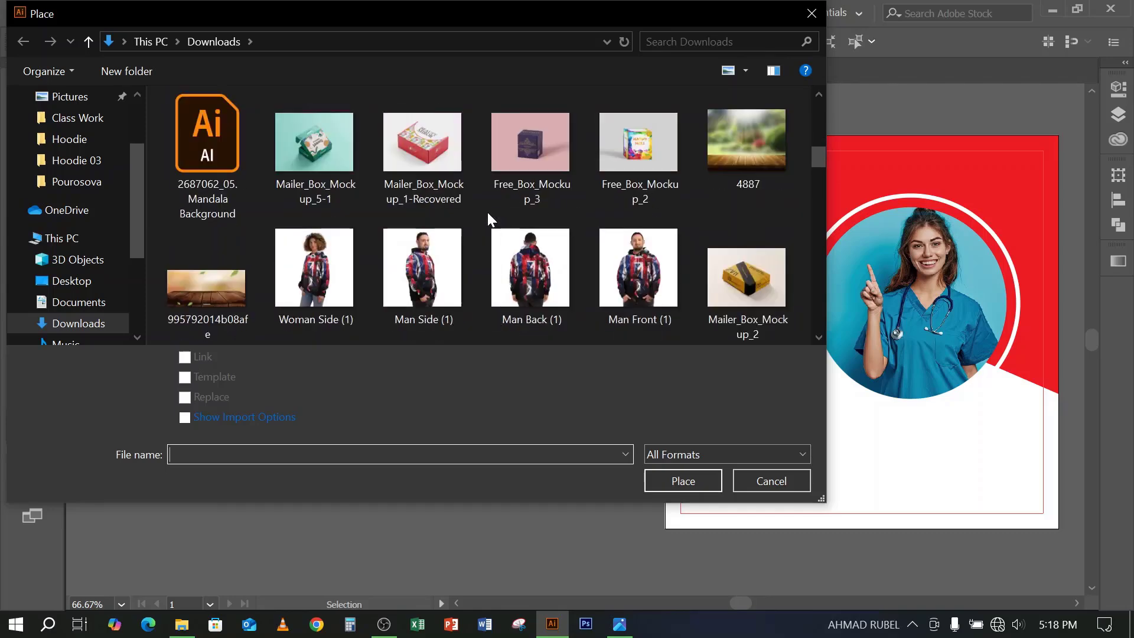
pyautogui.scroll(-3, 530, 288)
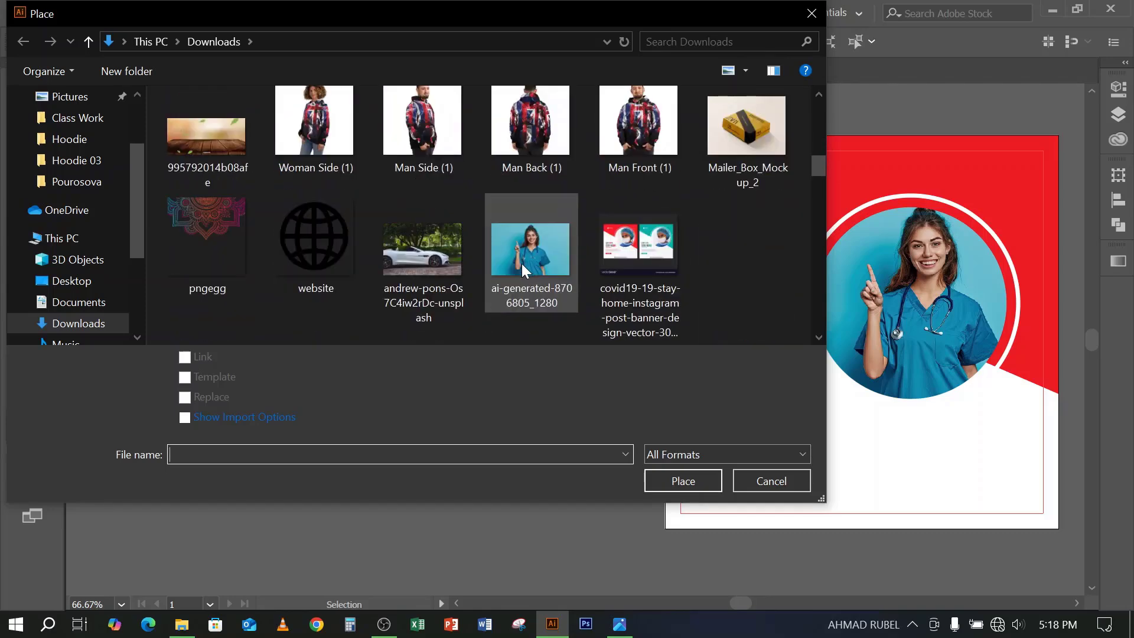
pyautogui.click(413, 243)
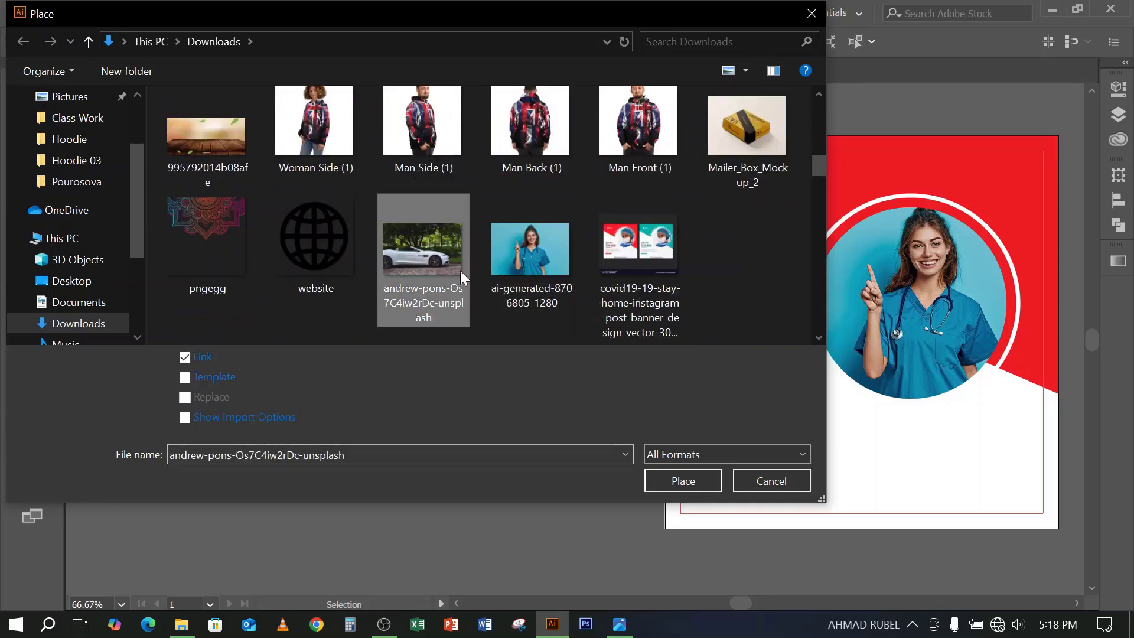
pyautogui.click(691, 479)
pyautogui.moveTo(240, 155); pyautogui.dragTo(570, 445)
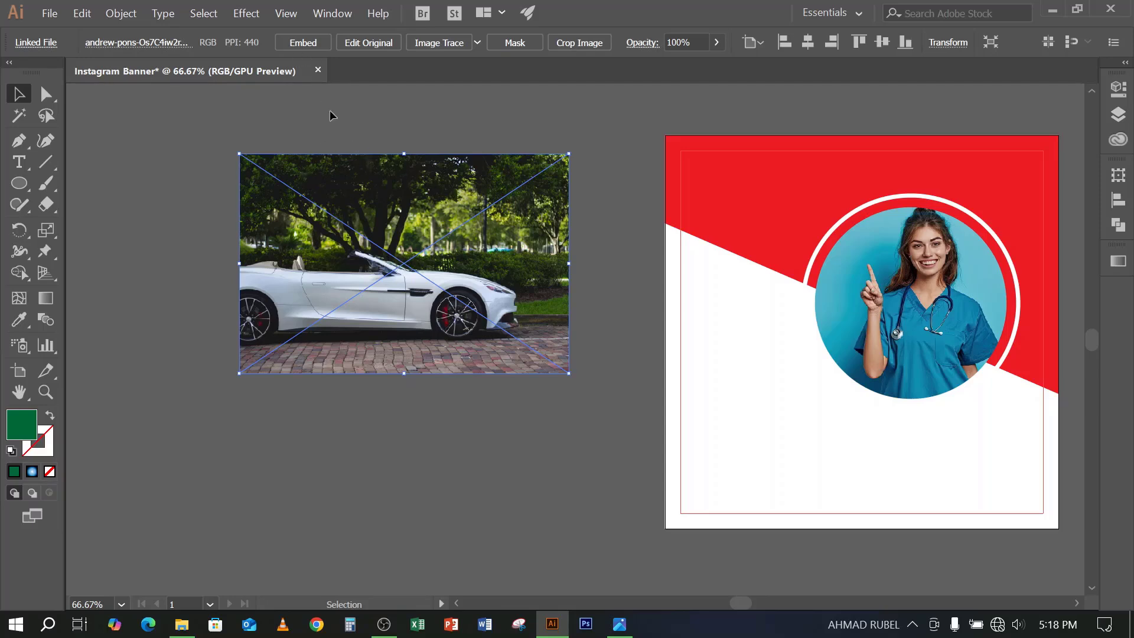
pyautogui.click(302, 43)
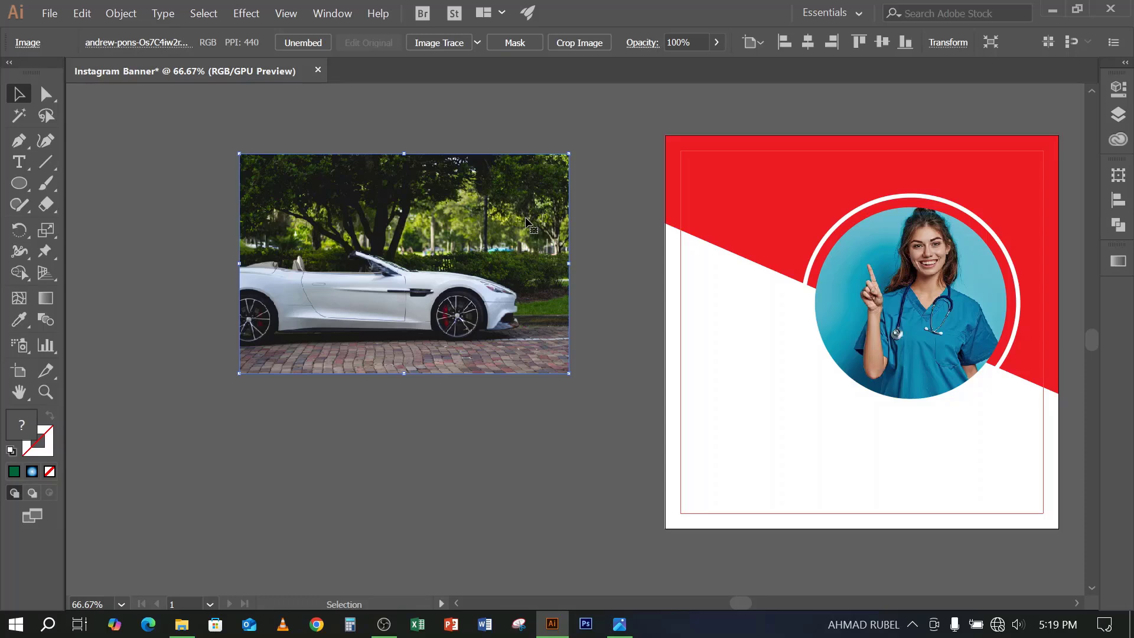
# Position the car photo over the green circle, send it to the back, and centre the circle on it
pyautogui.moveTo(529, 230); pyautogui.dragTo(496, 345)
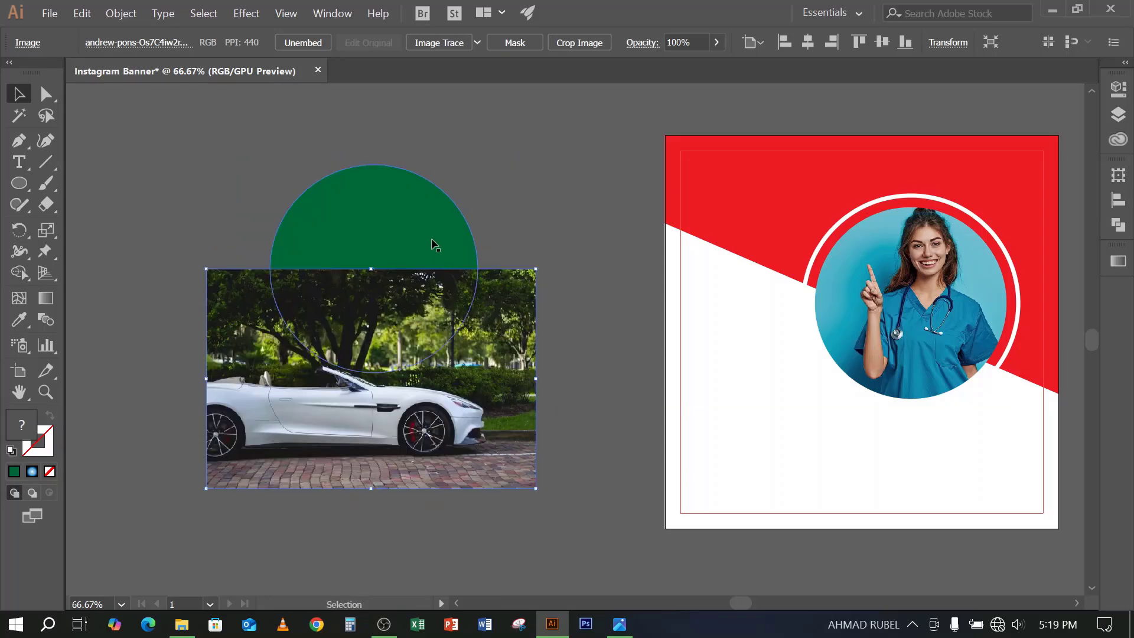
pyautogui.moveTo(434, 244)
pyautogui.mouseDown()
pyautogui.moveTo(439, 177)
pyautogui.moveTo(457, 223)
pyautogui.moveTo(455, 242)
pyautogui.moveTo(435, 252)
pyautogui.mouseUp()
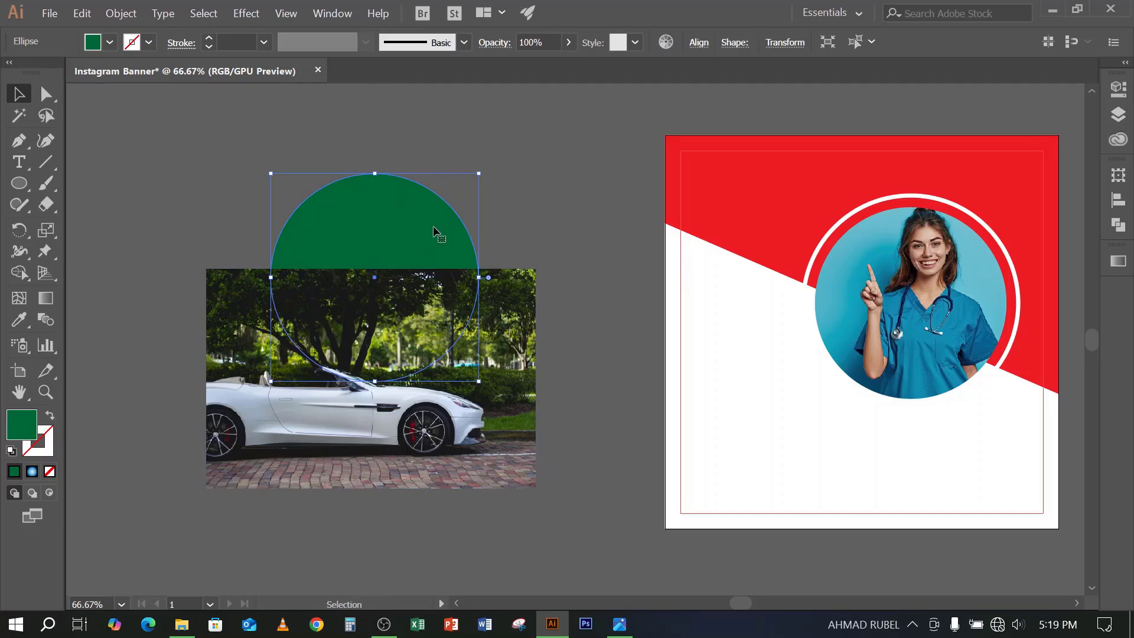
pyautogui.moveTo(289, 380); pyautogui.dragTo(277, 292)
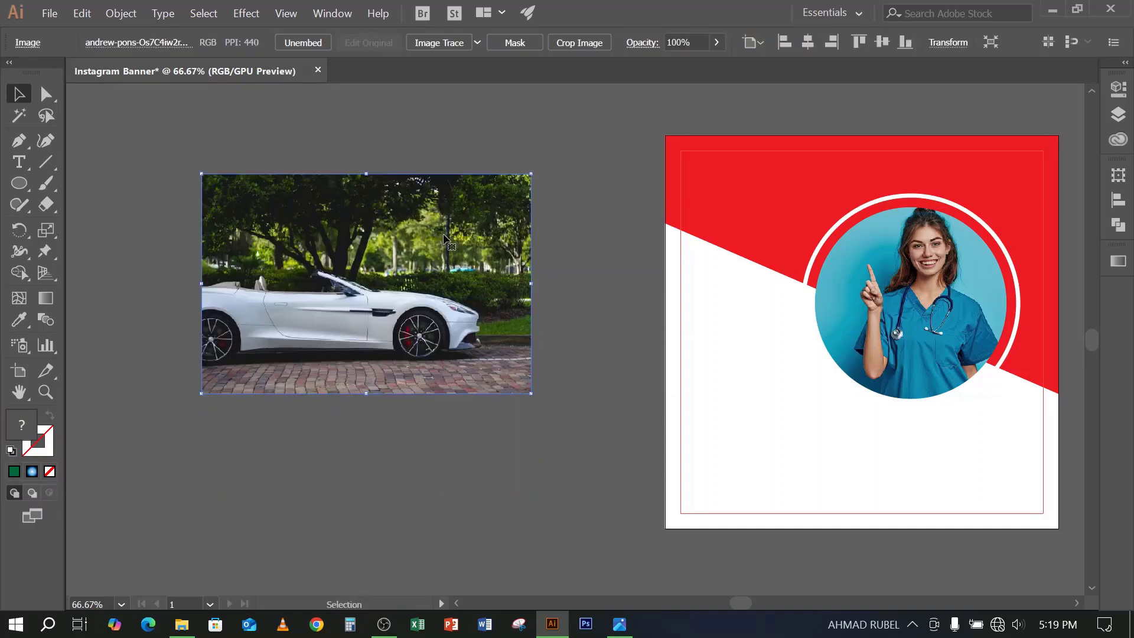
pyautogui.hotkey('ctrl', 'shift', '[')
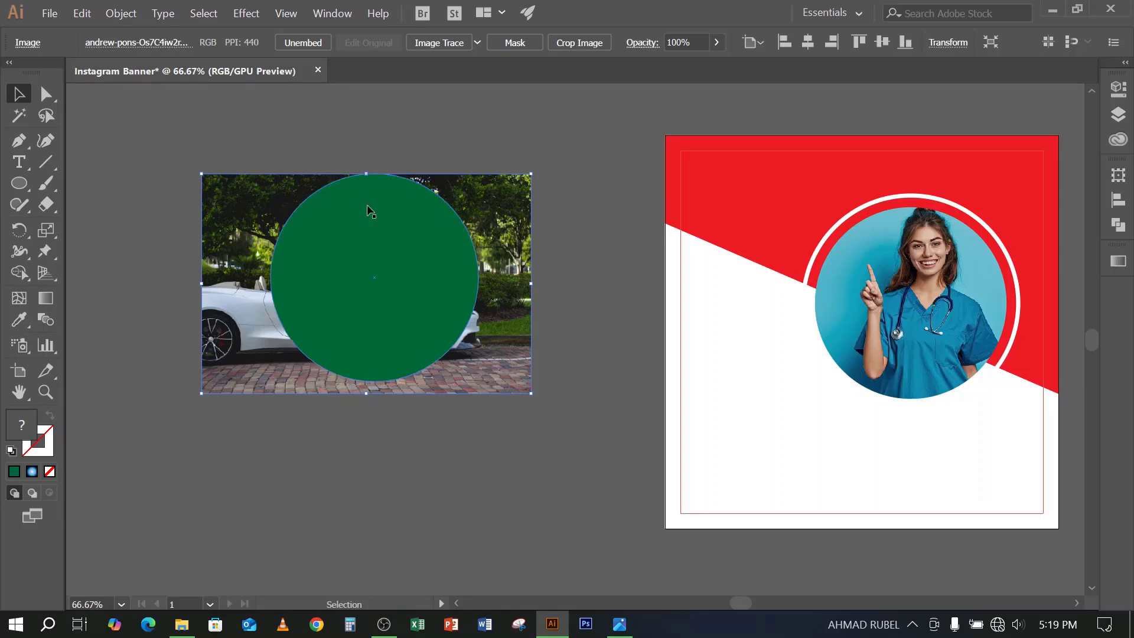
pyautogui.moveTo(322, 248); pyautogui.dragTo(313, 278)
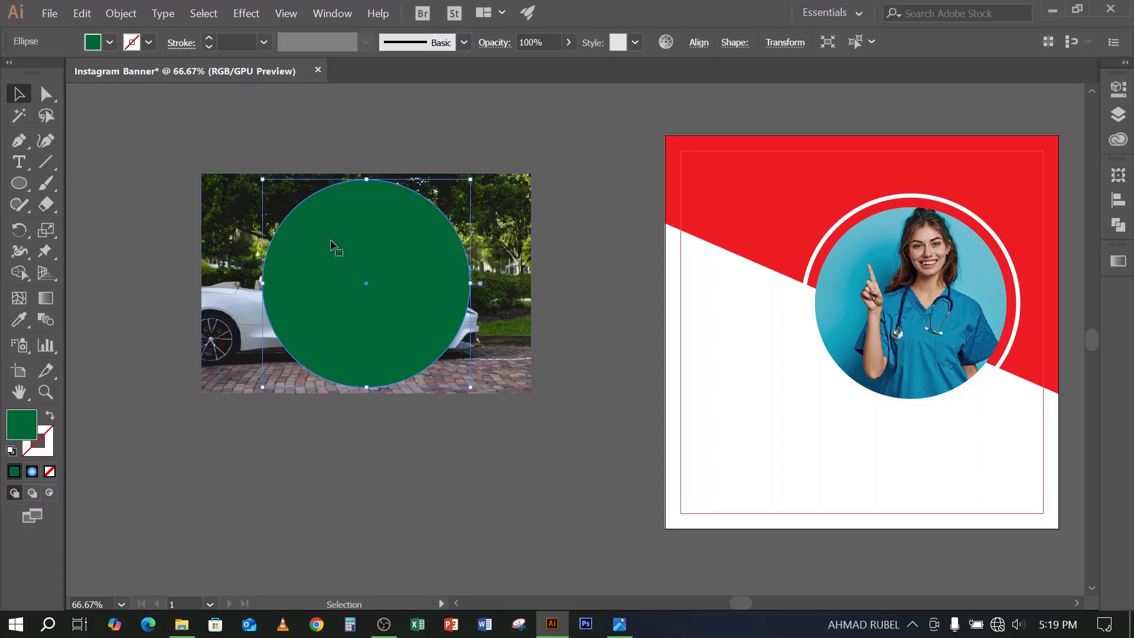
# Clip the car photo to the green circle with a clipping mask
pyautogui.click(242, 212)
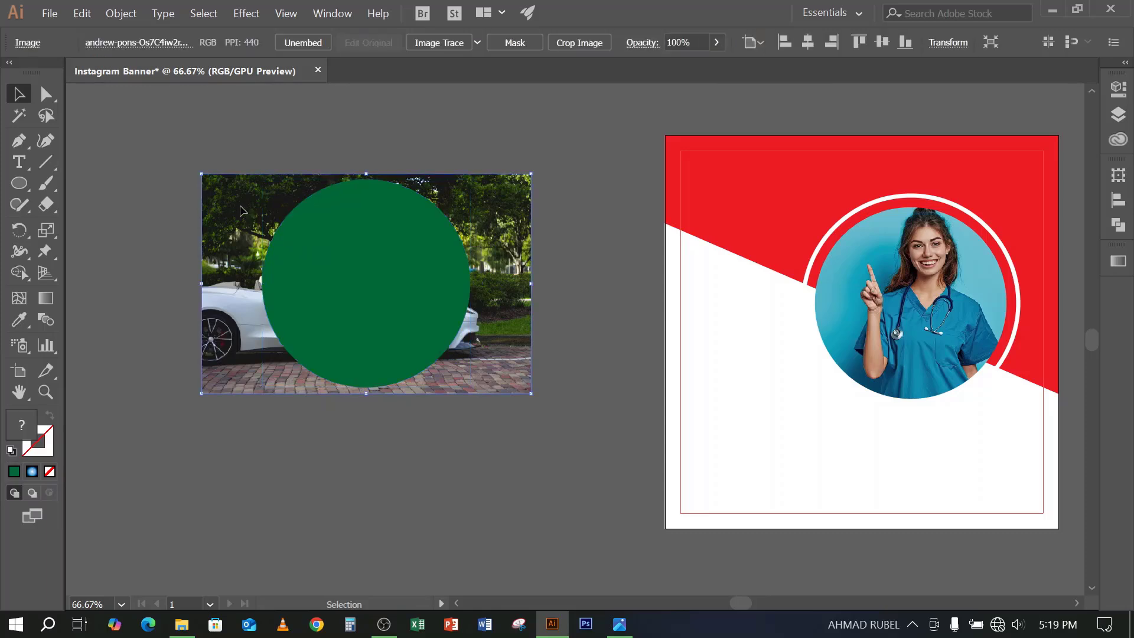
pyautogui.click(368, 260)
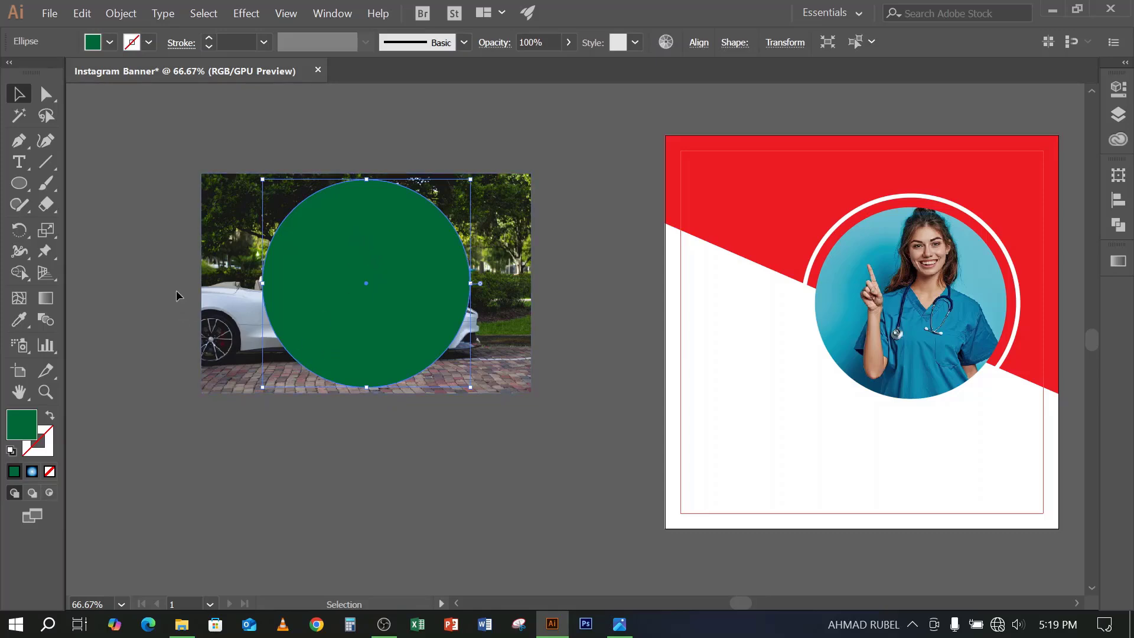
pyautogui.moveTo(294, 324); pyautogui.dragTo(329, 340)
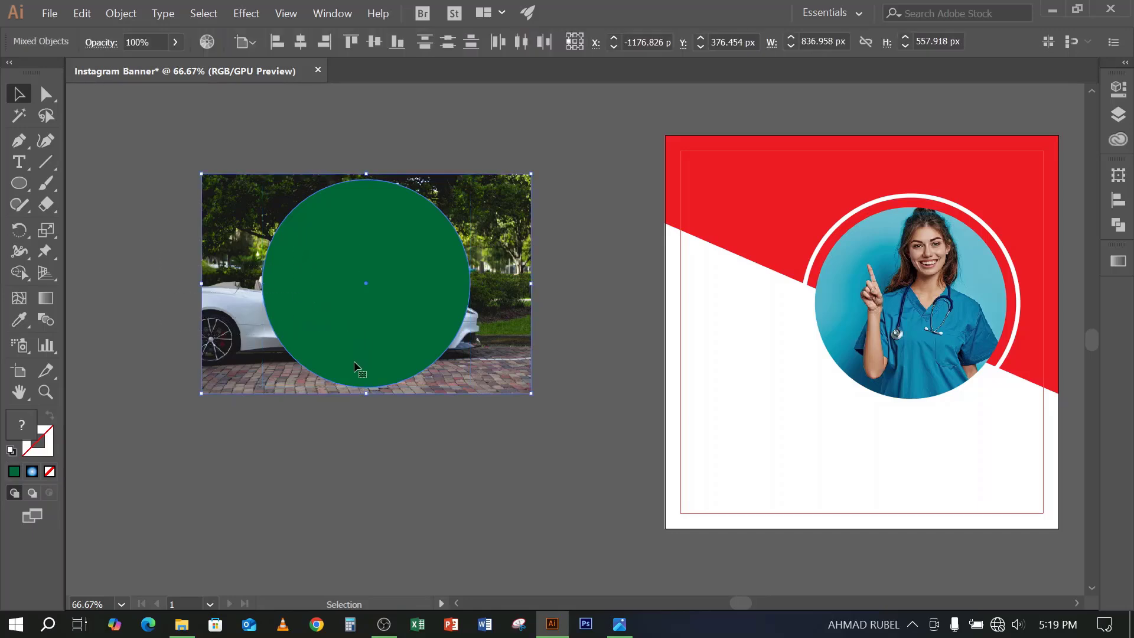
pyautogui.click(282, 128)
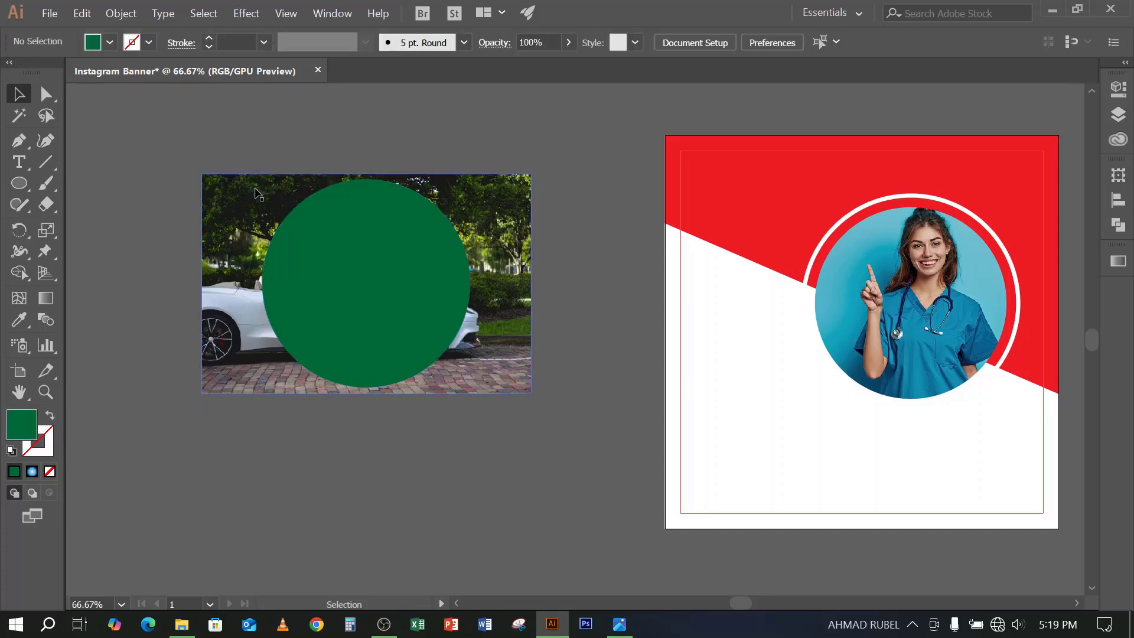
pyautogui.click(254, 198)
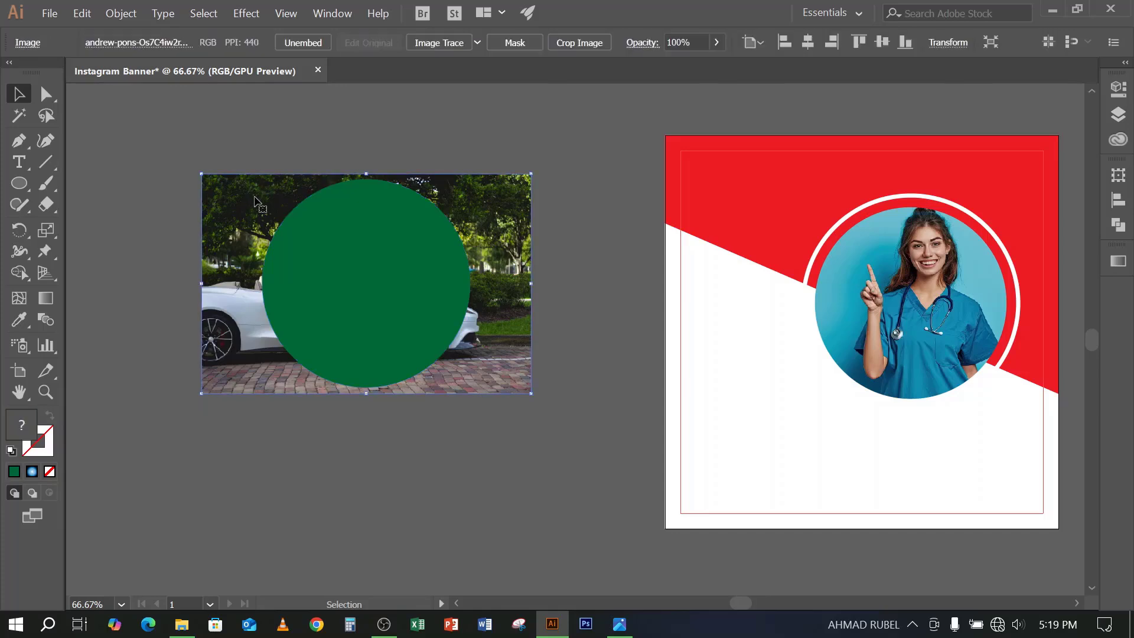
pyautogui.keyDown('shift'); pyautogui.click(361, 279); pyautogui.keyUp('shift')
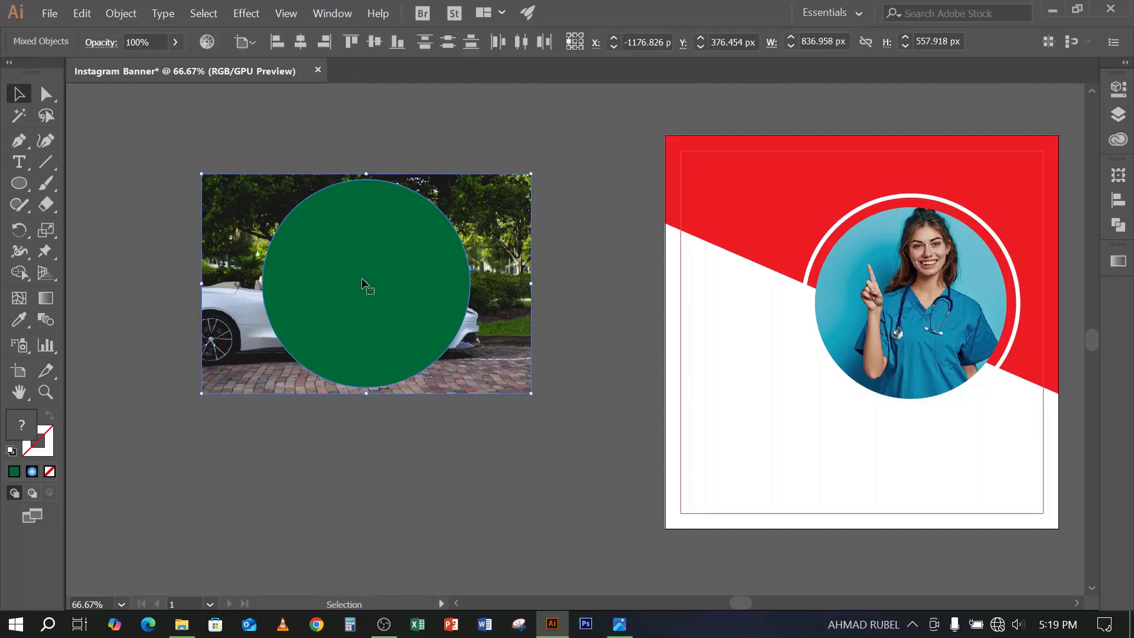
pyautogui.rightClick(356, 227)
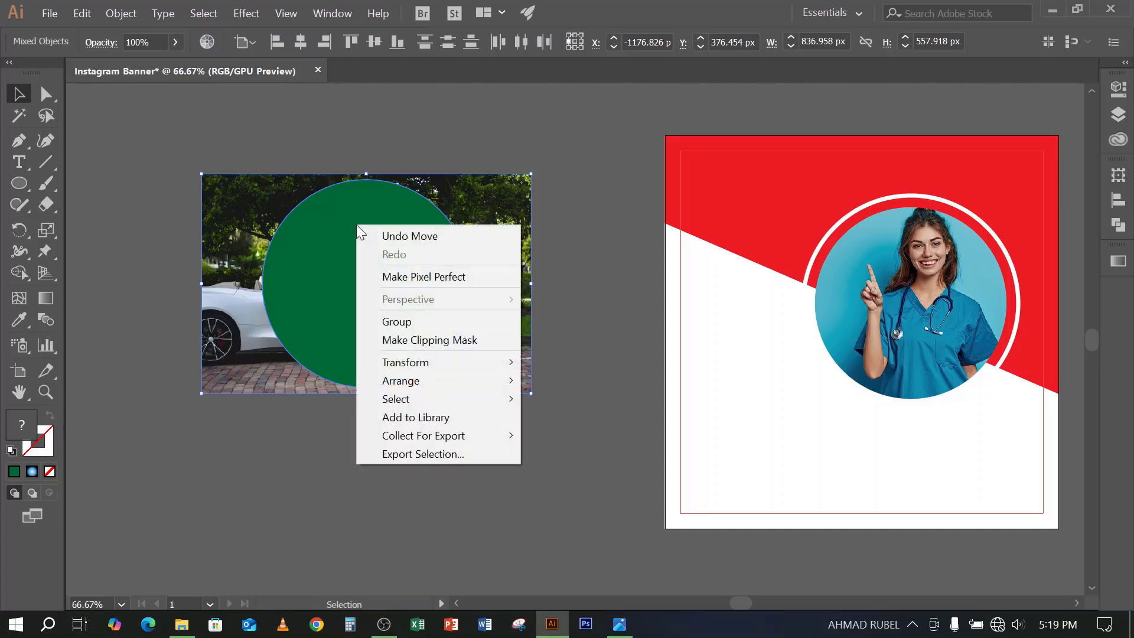
pyautogui.click(447, 339)
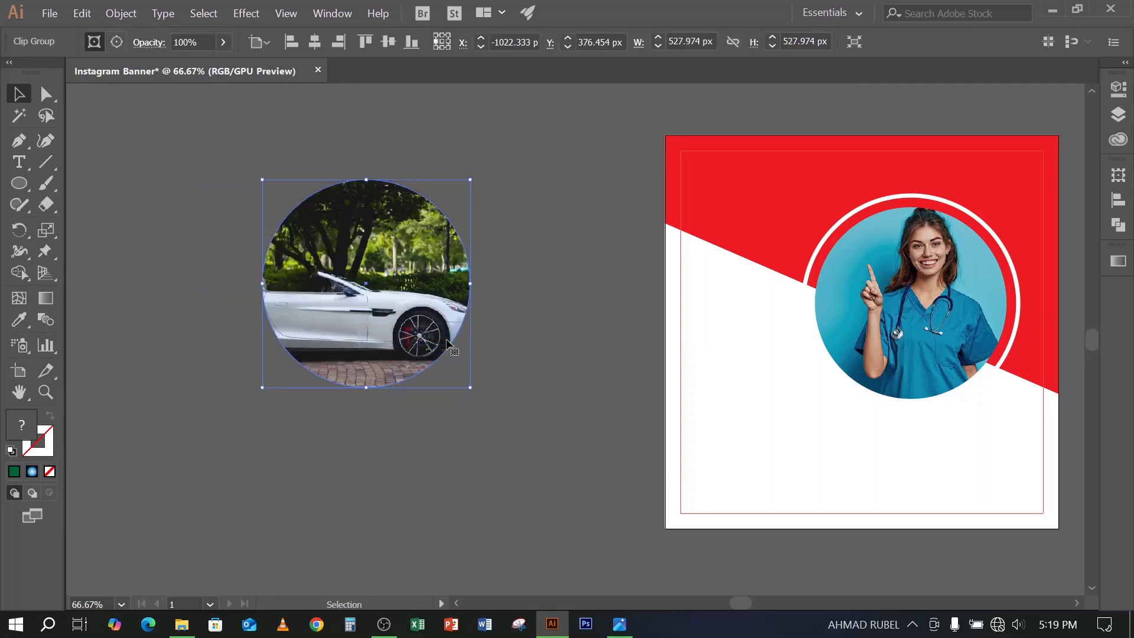
# Undo the car photo's clipping mask and deselect everything
pyautogui.click(554, 326)
pyautogui.hotkey('ctrl', 'z')
pyautogui.click(569, 291)
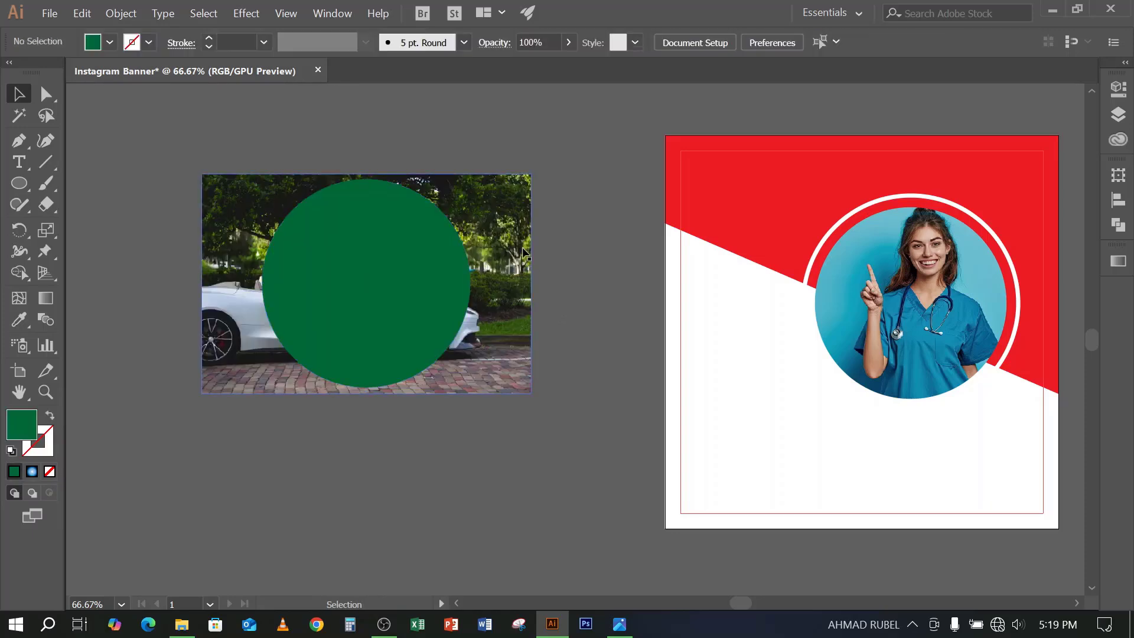
# Bring the car photo in front of the green circle and try to make a clipping mask from both
pyautogui.click(524, 243)
pyautogui.hotkey('ctrl', 'shift', ']')
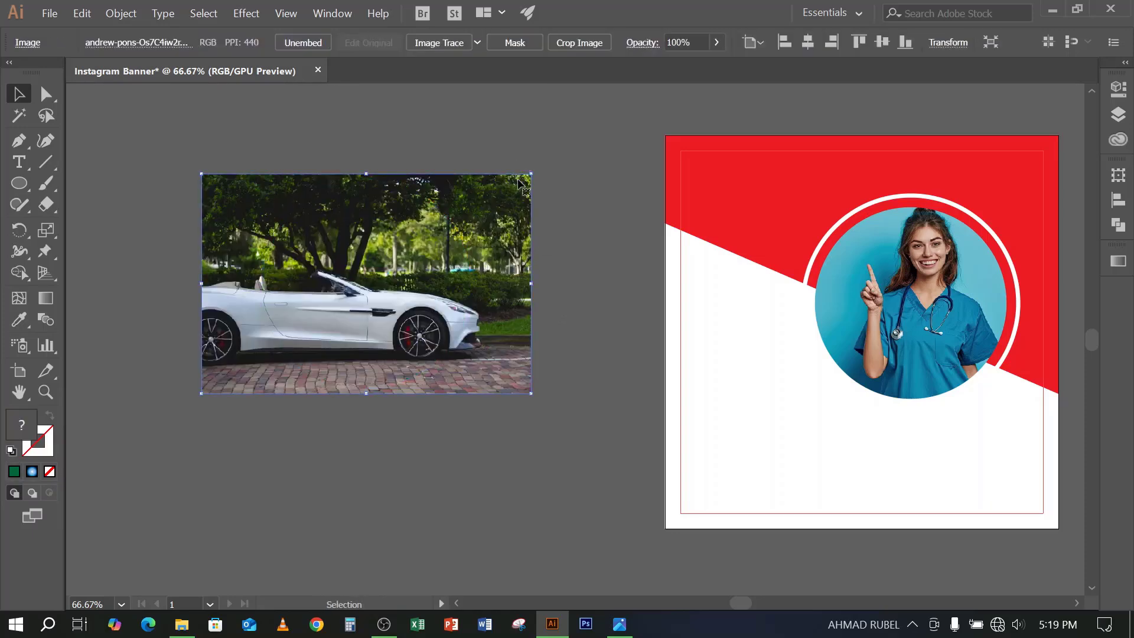
pyautogui.moveTo(183, 220); pyautogui.dragTo(349, 339)
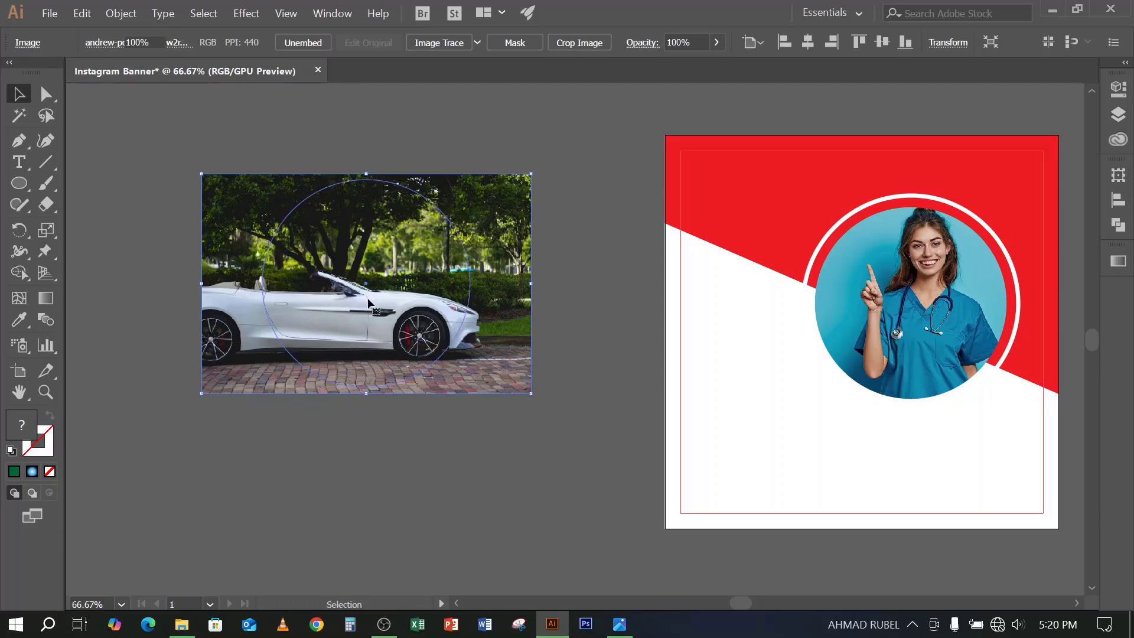
pyautogui.rightClick(374, 240)
pyautogui.click(471, 357)
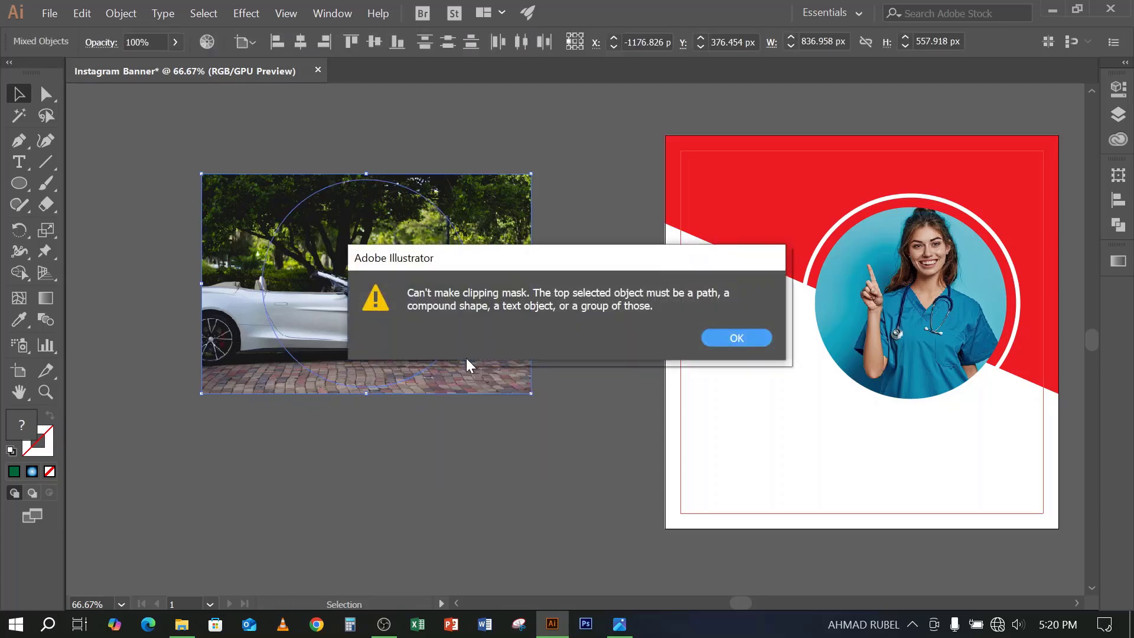
pyautogui.moveTo(572, 263); pyautogui.dragTo(555, 279)
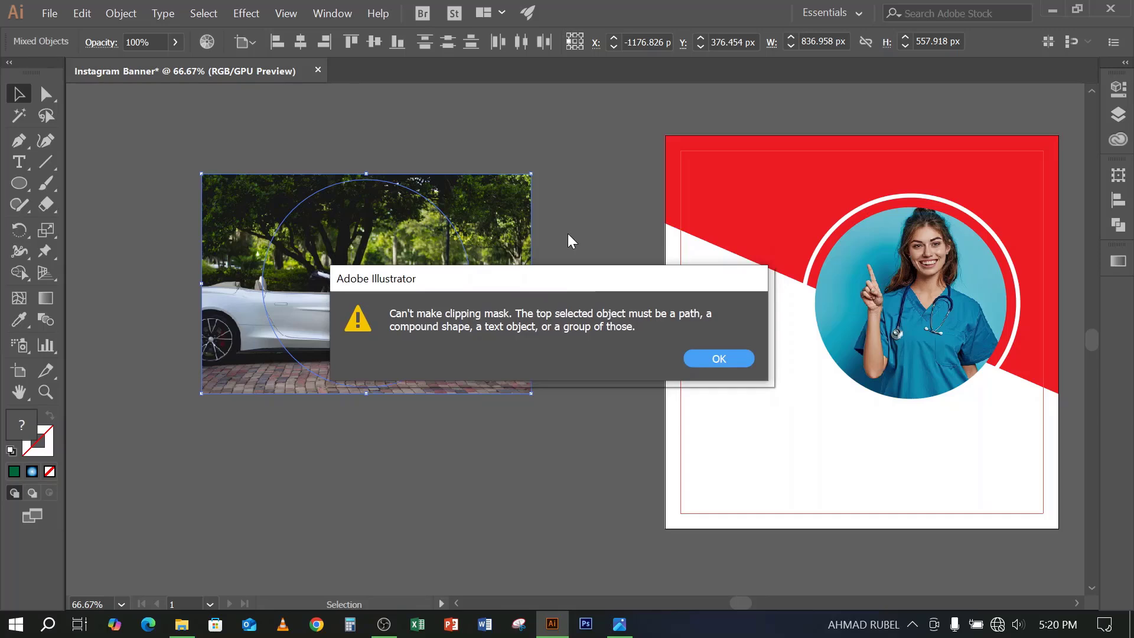
pyautogui.click(720, 358)
pyautogui.click(577, 400)
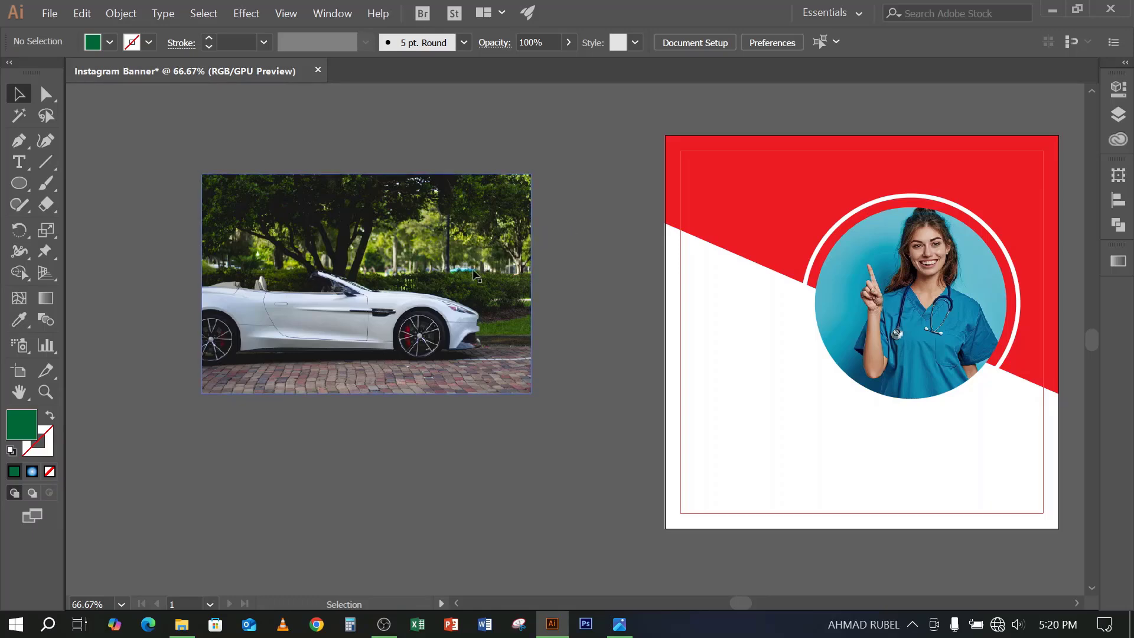
# Send the car photo back behind the green circle
pyautogui.click(528, 252)
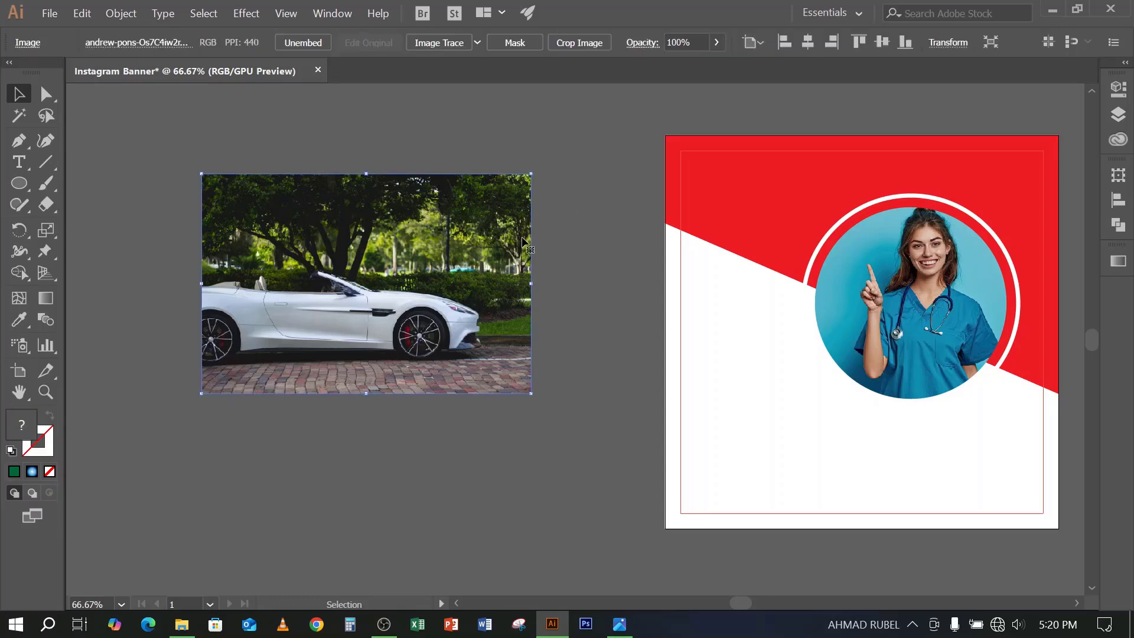
pyautogui.hotkey('ctrl', '[')
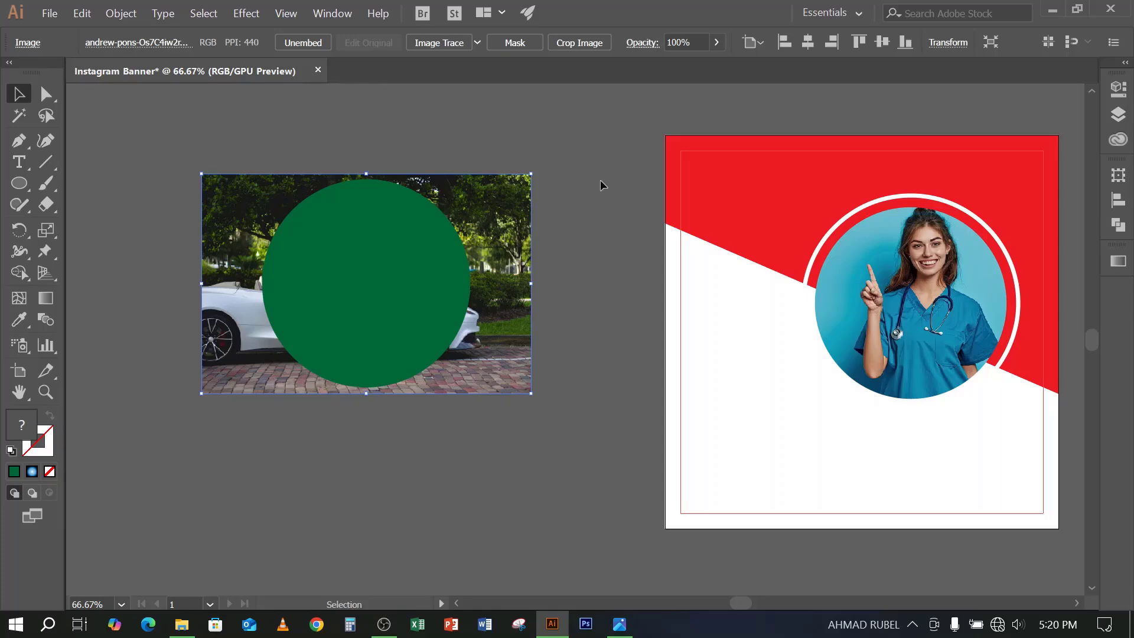
pyautogui.moveTo(592, 236); pyautogui.dragTo(488, 240)
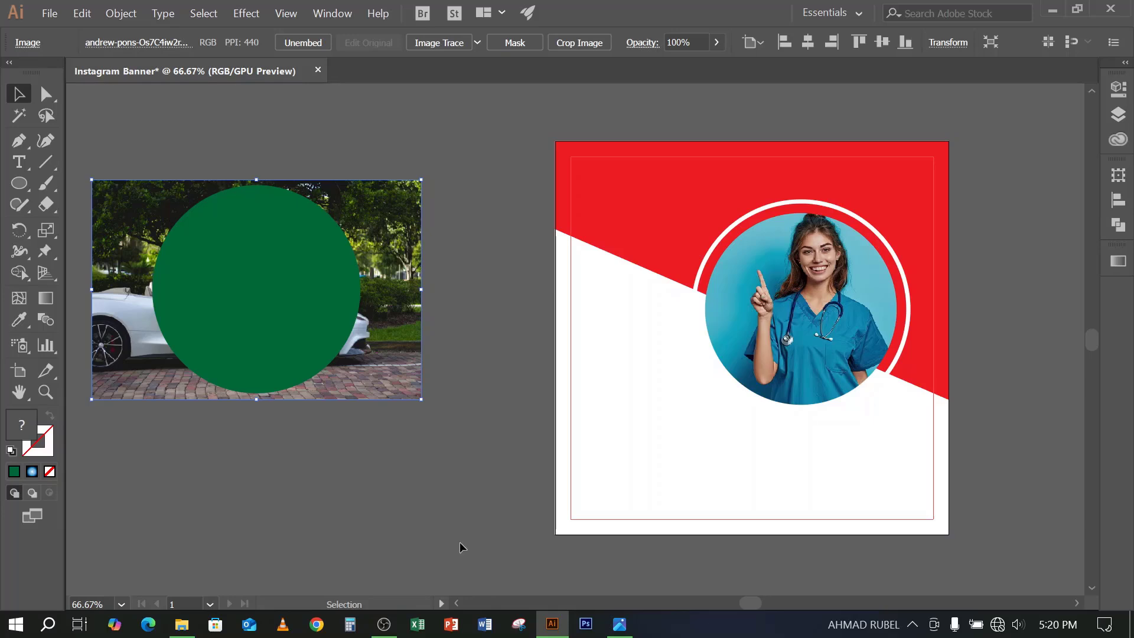
pyautogui.click(385, 624)
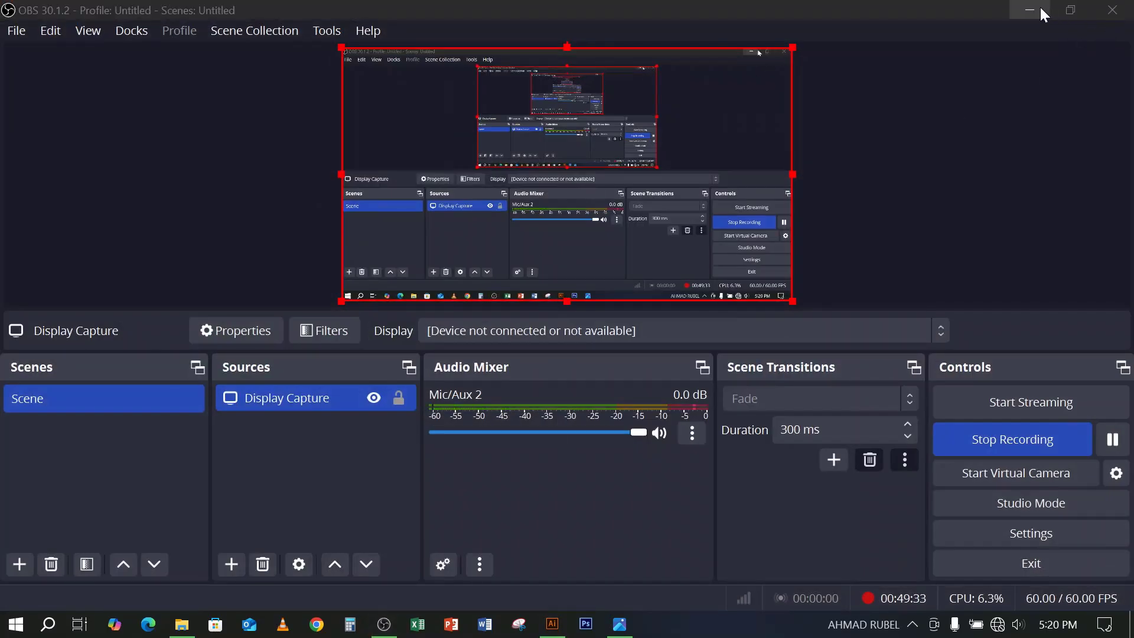
pyautogui.click(1030, 10)
pyautogui.click(497, 288)
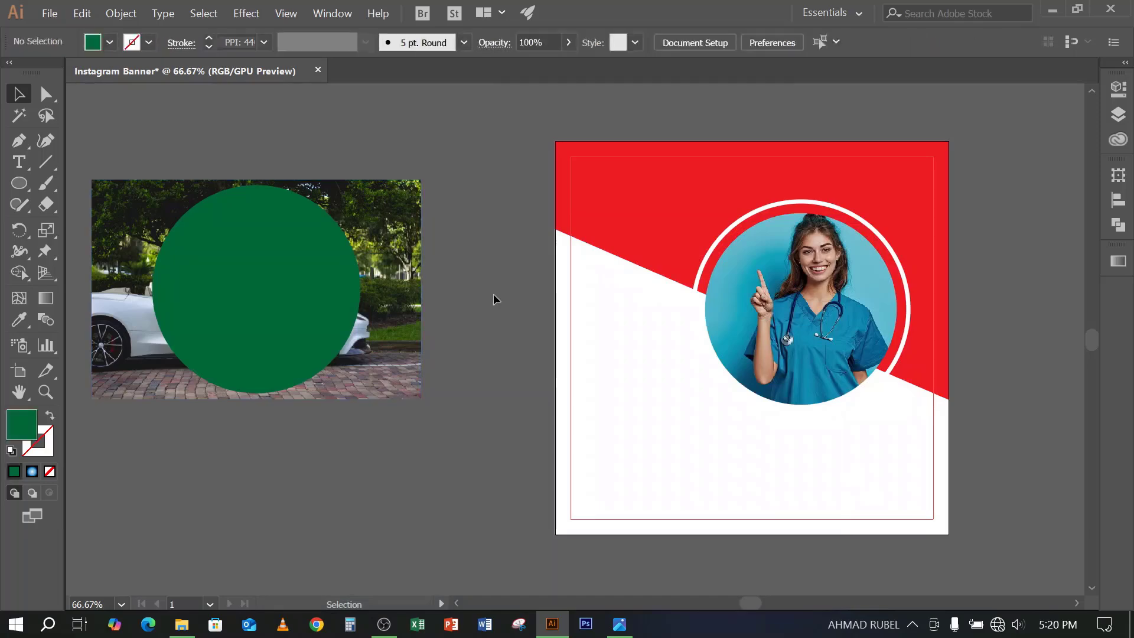
# Check the headline in the reference banner image and return to the Illustrator document
pyautogui.click(620, 624)
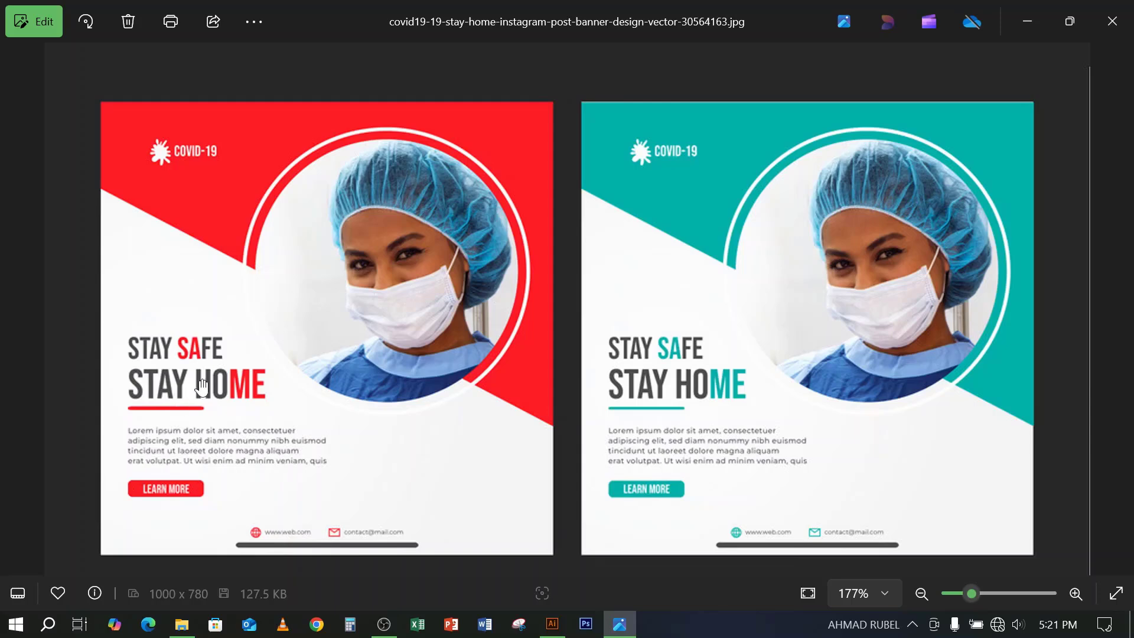
pyautogui.click(549, 632)
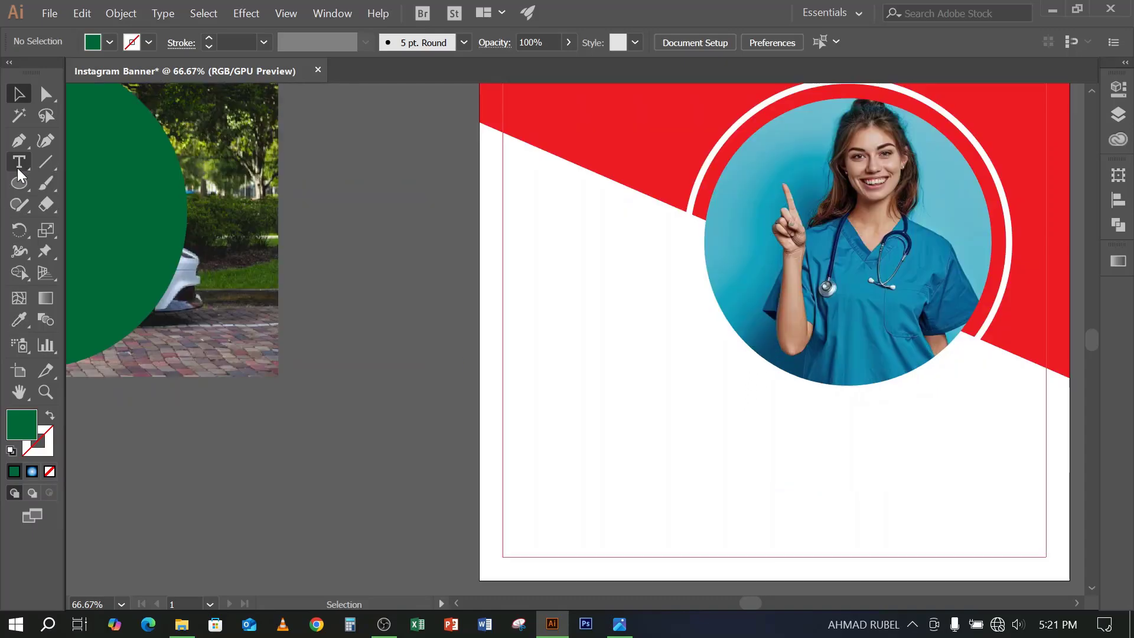
pyautogui.click(20, 165)
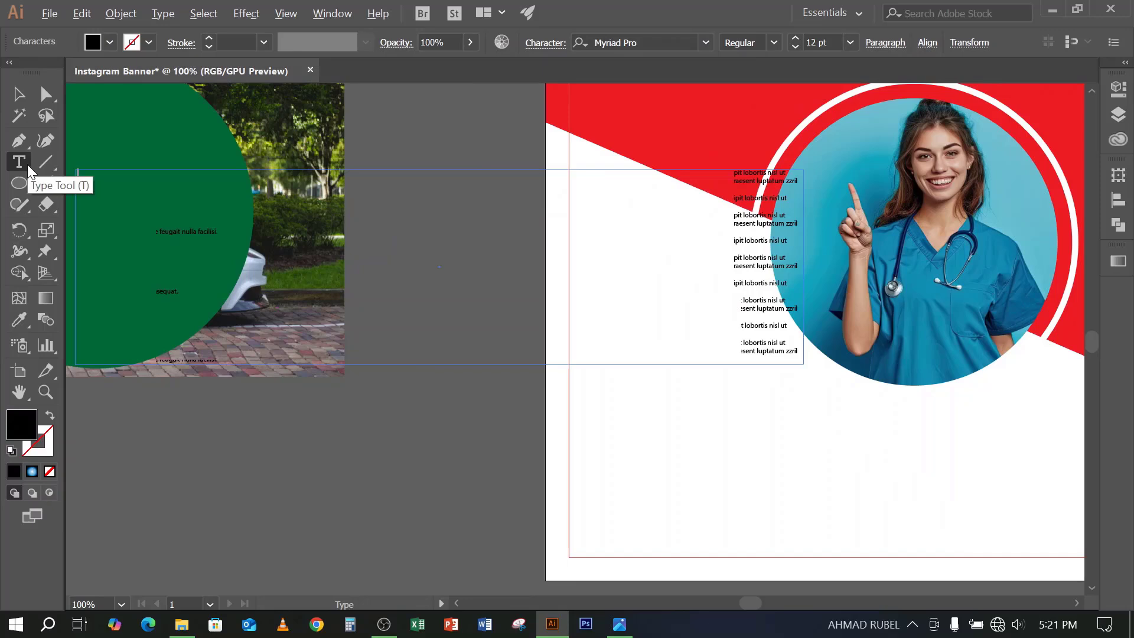
pyautogui.press('alt')
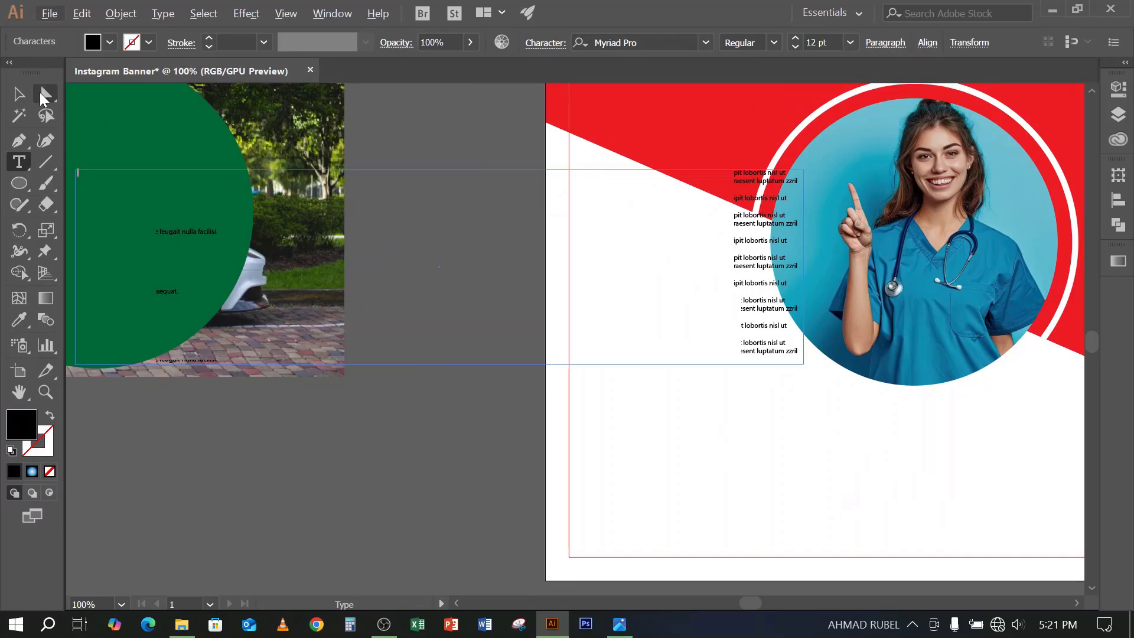
pyautogui.click(19, 93)
pyautogui.click(458, 191)
pyautogui.click(470, 246)
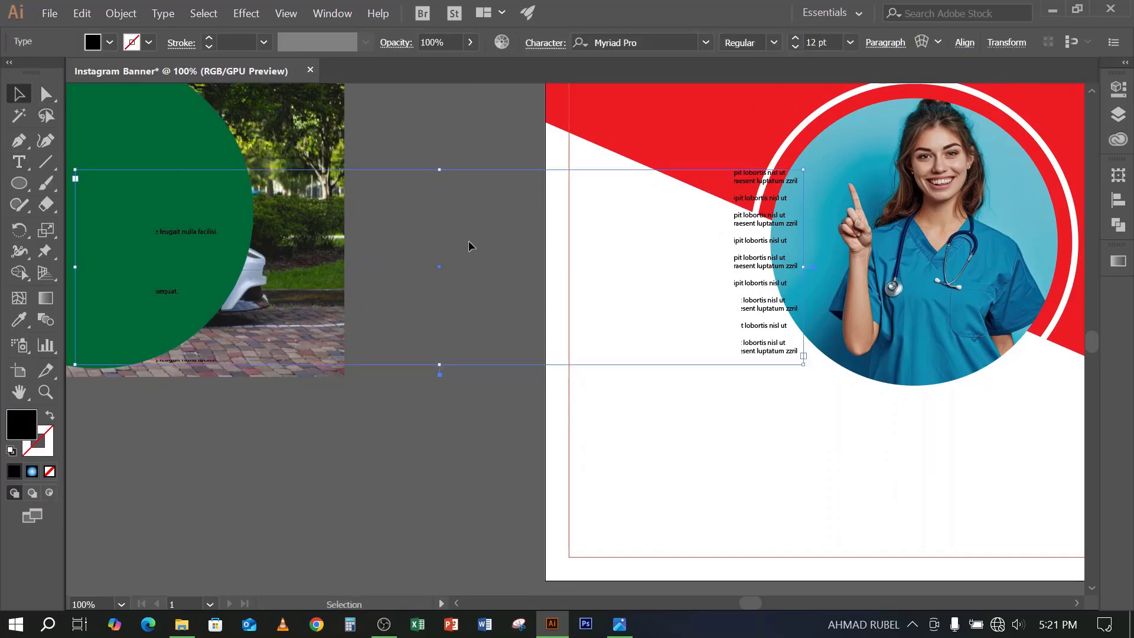
pyautogui.press('Delete')
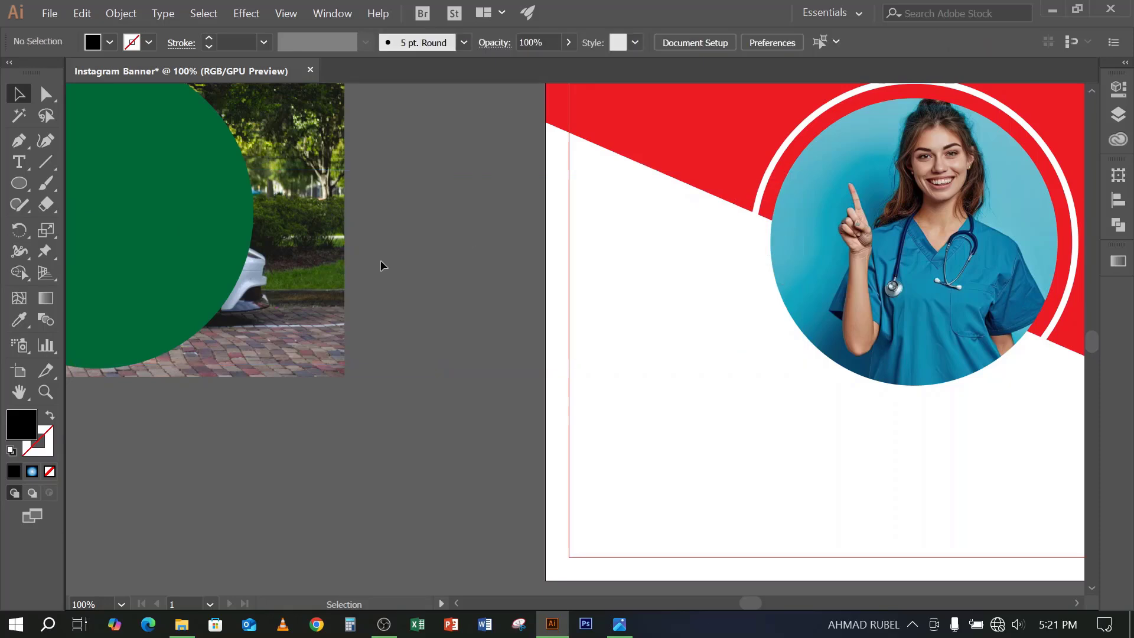
# Add a two-line headline reading "STAY SAFE" and "STAY HOME" on the banner's white area, matching the reference, and deselect it
pyautogui.click(19, 163)
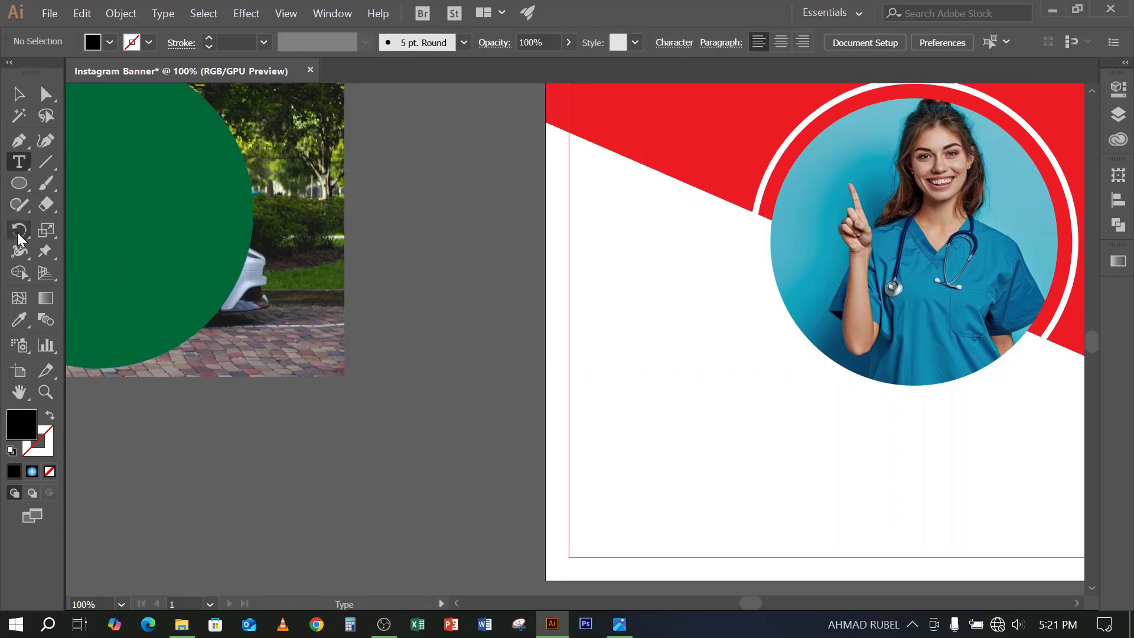
pyautogui.click(600, 361)
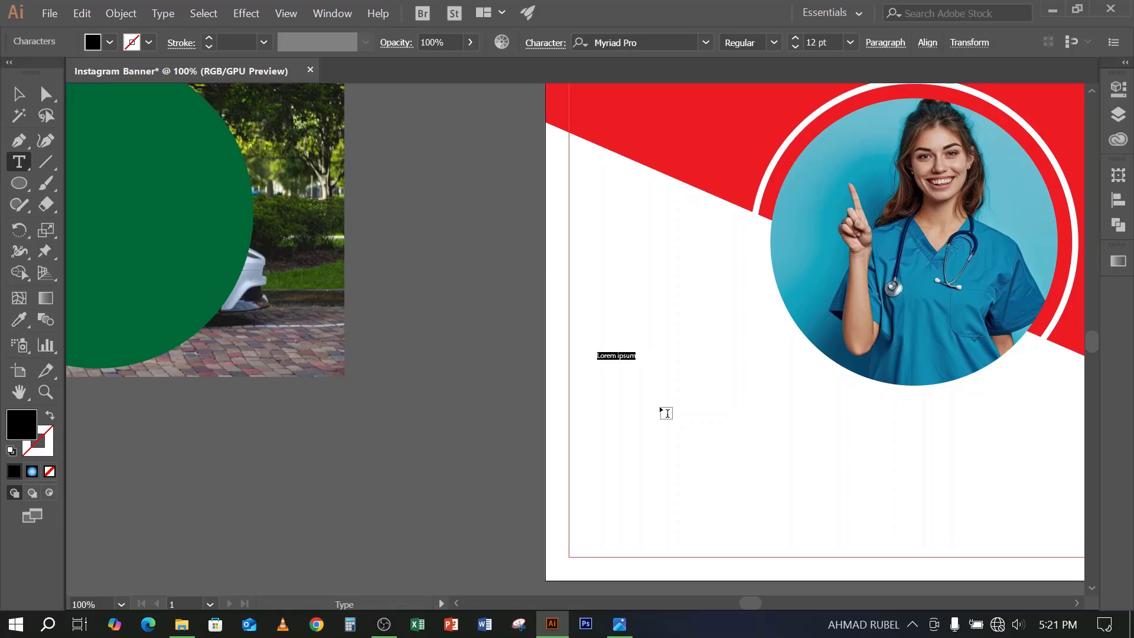
pyautogui.click(620, 624)
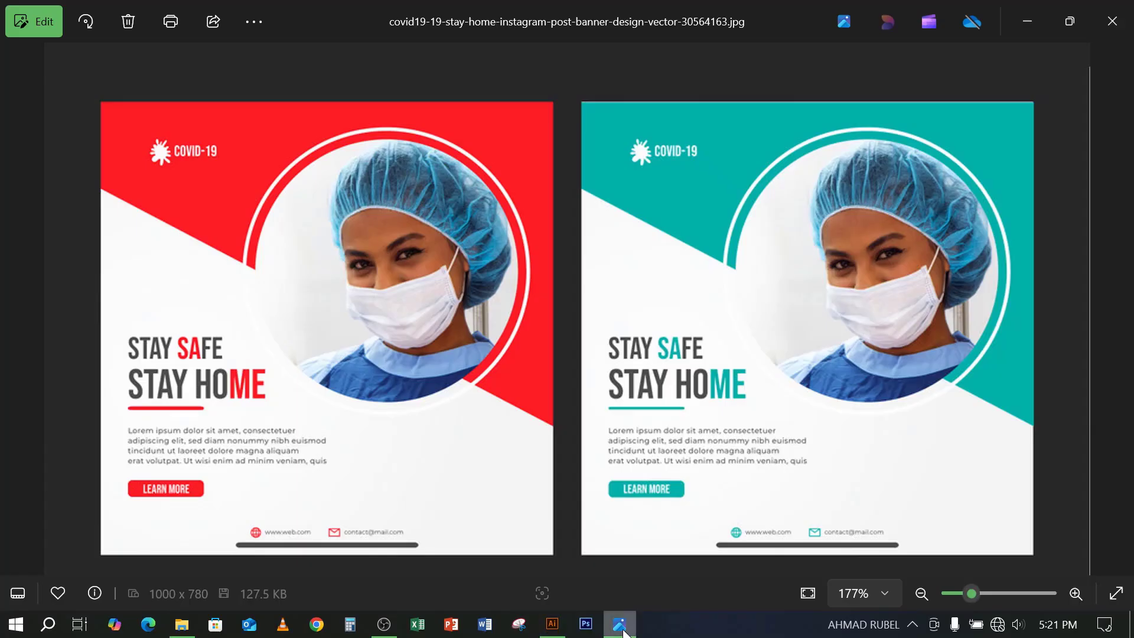
pyautogui.click(623, 632)
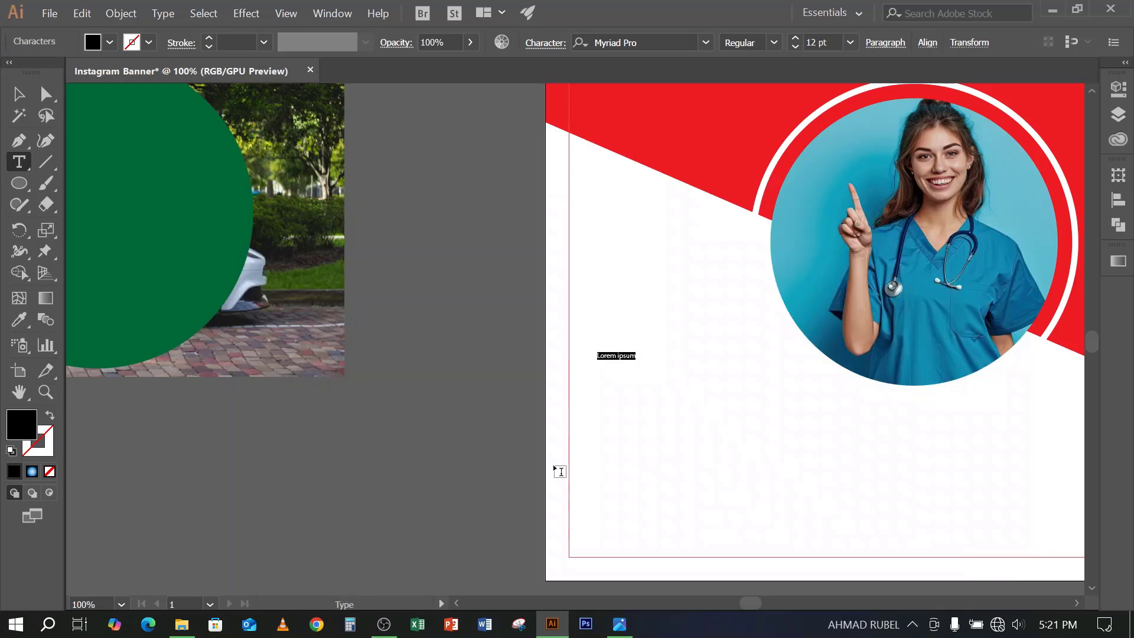
pyautogui.write('STAY SAFE')
pyautogui.press('Return')
pyautogui.write('STAY HOME')
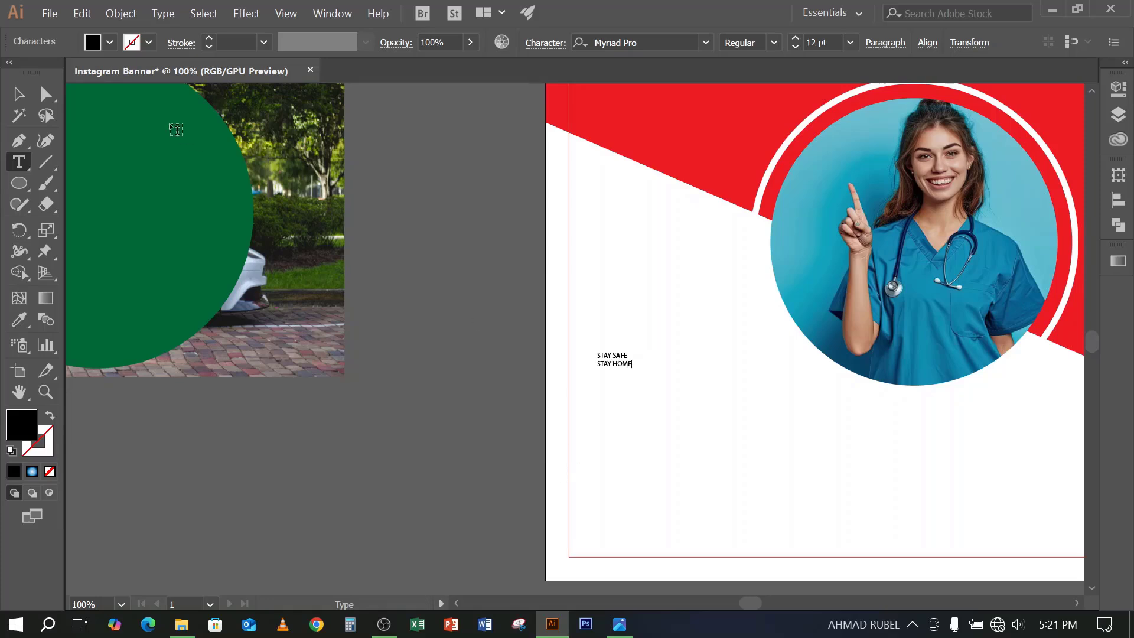
pyautogui.click(19, 95)
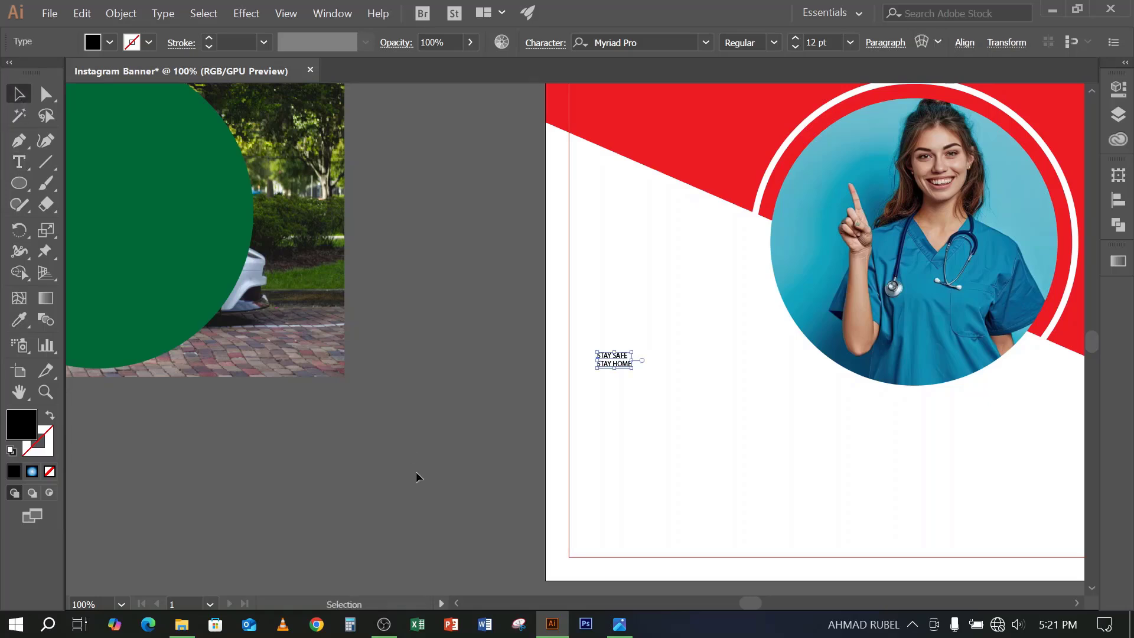
pyautogui.click(473, 494)
pyautogui.hotkey('ctrl', '0')
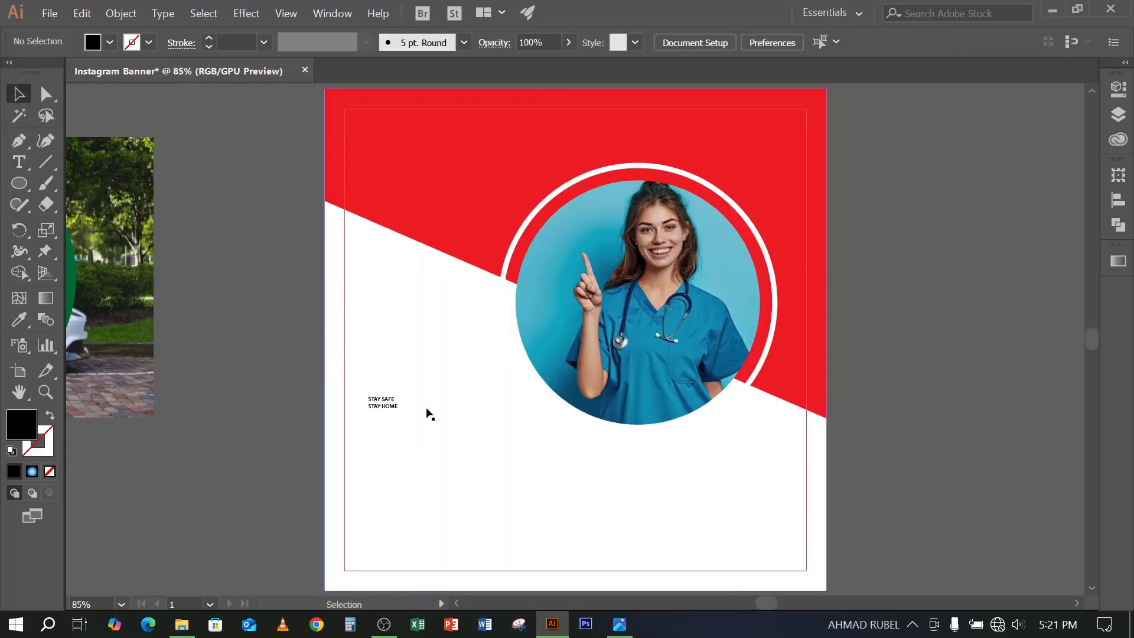
# Enlarge the headline to 69 pt and nudge it left and down, just inside the margin guide
pyautogui.click(387, 407)
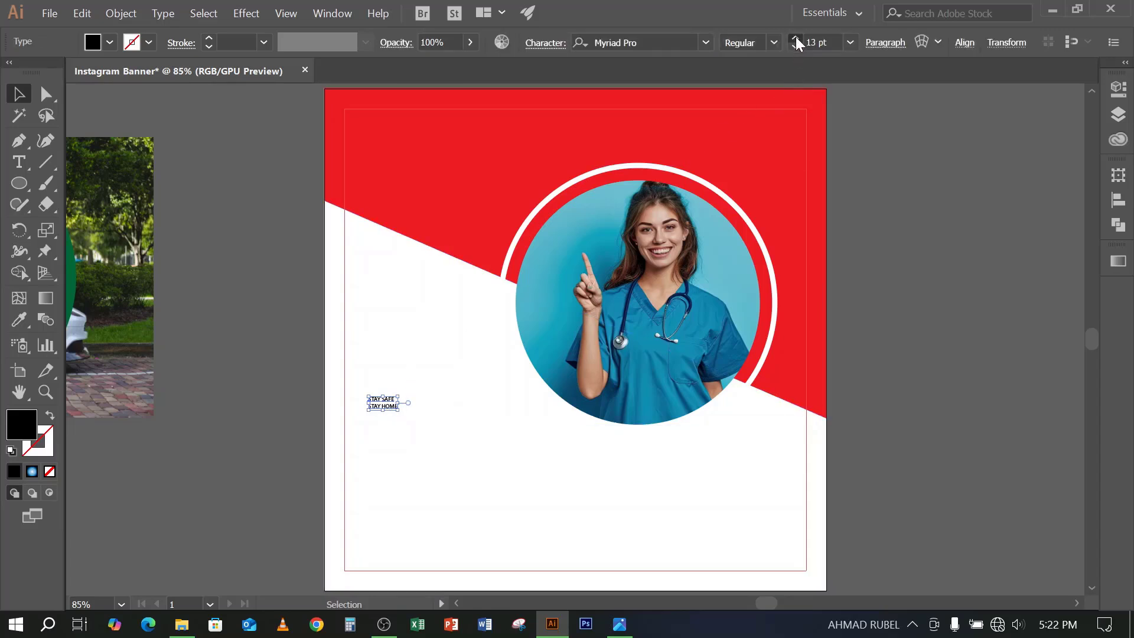
pyautogui.moveTo(796, 37); pyautogui.dragTo(796, 37)
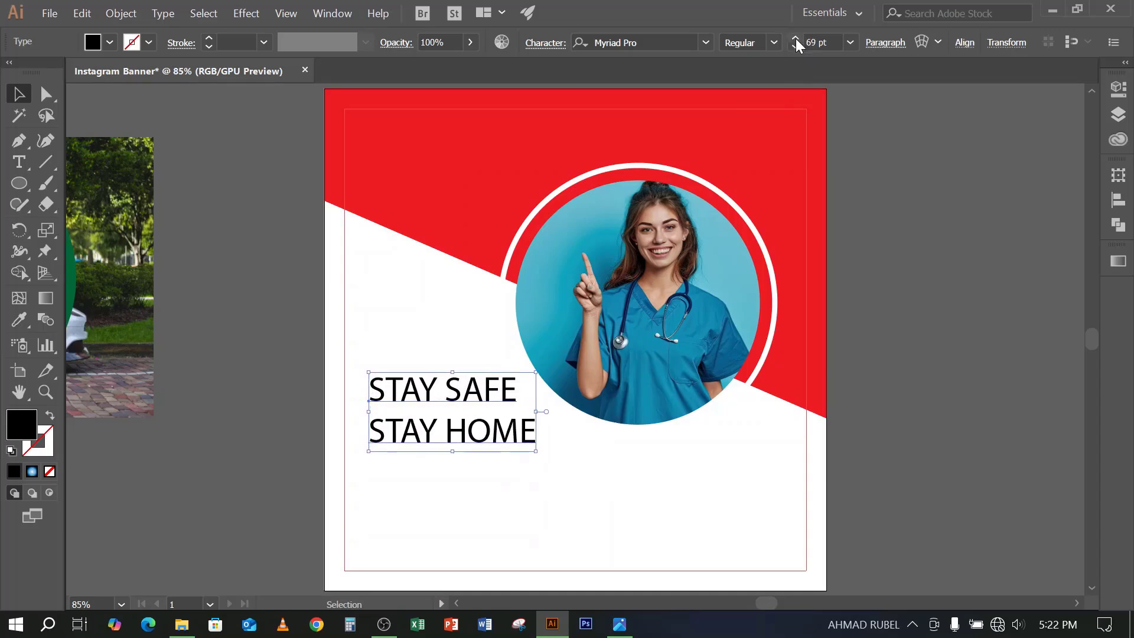
pyautogui.press('Left')
pyautogui.press('Left')
pyautogui.press('Left')
pyautogui.press('Left')
pyautogui.press('Left')
pyautogui.press('Left')
pyautogui.press('Left')
pyautogui.press('Left')
pyautogui.press('Left')
pyautogui.press('Left')
pyautogui.press('Left')
pyautogui.press('Left')
pyautogui.press('Left')
pyautogui.press('Left')
pyautogui.press('Left')
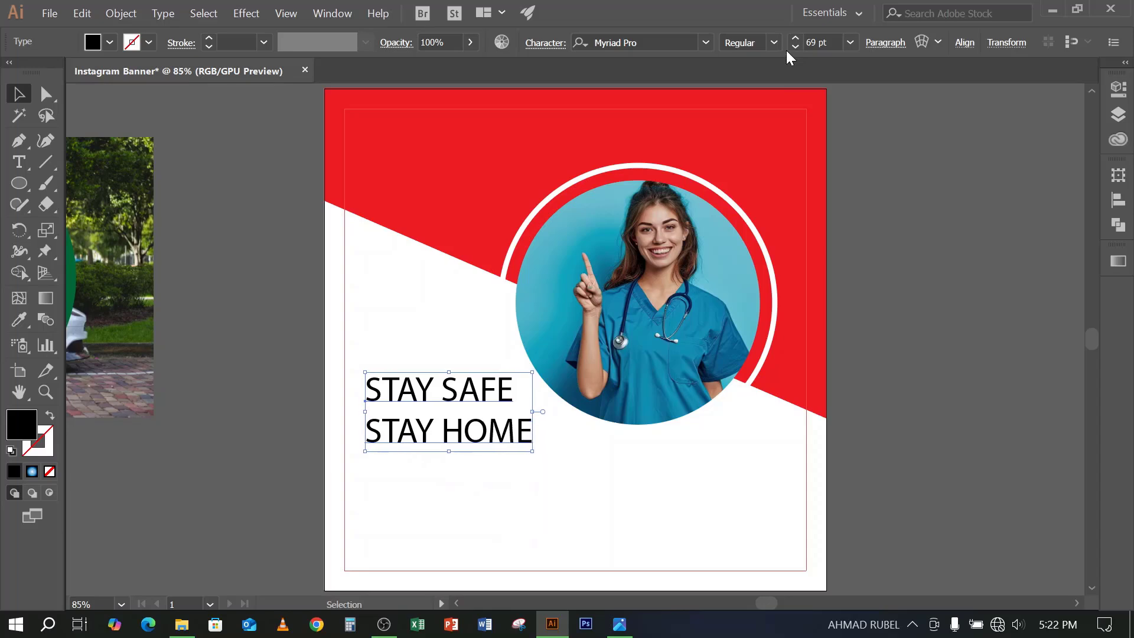
pyautogui.press('Down')
pyautogui.press('Down')
pyautogui.press('Down')
pyautogui.press('Down')
pyautogui.press('Down')
pyautogui.press('Down')
pyautogui.press('Down')
pyautogui.press('Down')
pyautogui.press('Down')
pyautogui.press('Down')
pyautogui.press('Down')
pyautogui.press('Down')
pyautogui.press('Down')
pyautogui.press('Down')
pyautogui.press('Down')
pyautogui.press('Down')
pyautogui.press('Down')
pyautogui.press('Down')
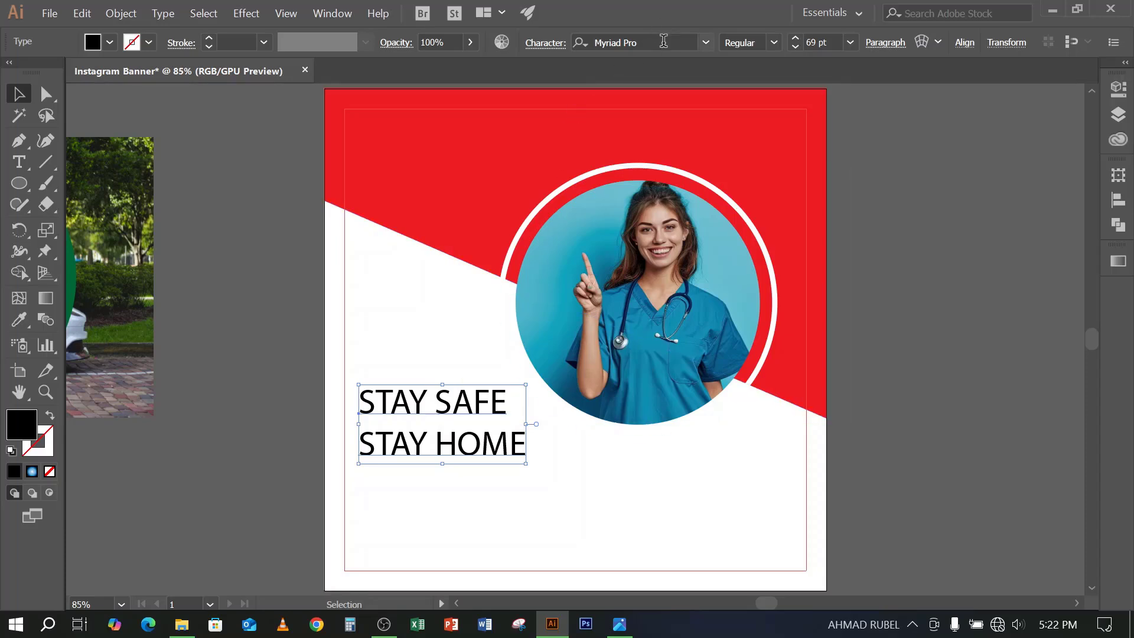
# Change the headline's font to Roboto Bold
pyautogui.click(664, 41)
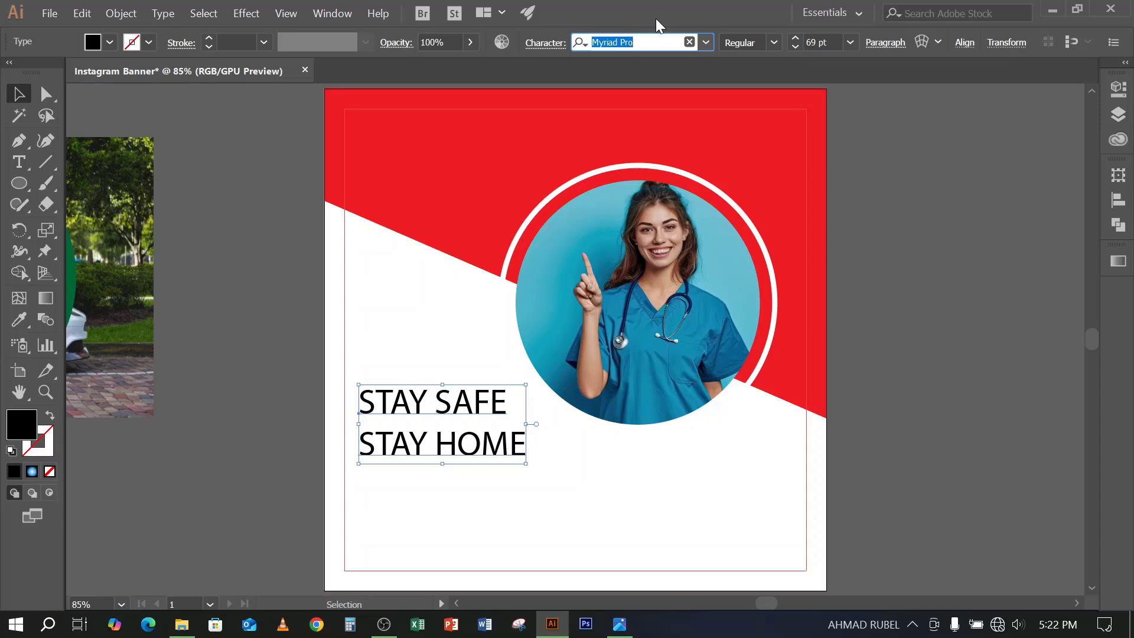
pyautogui.write('ROBO')
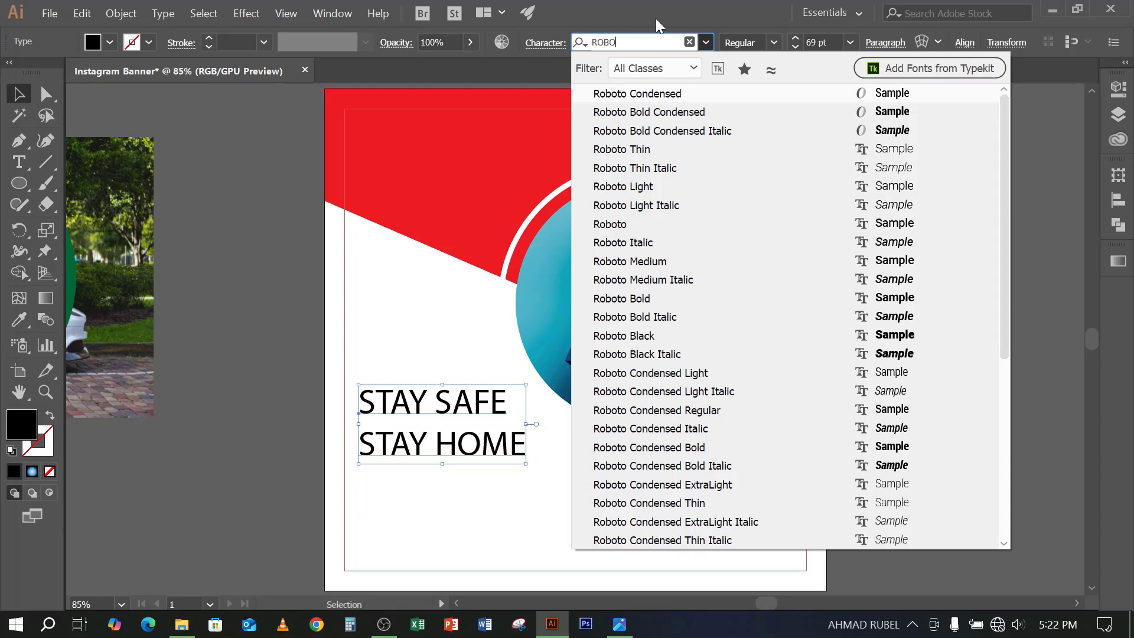
pyautogui.click(638, 300)
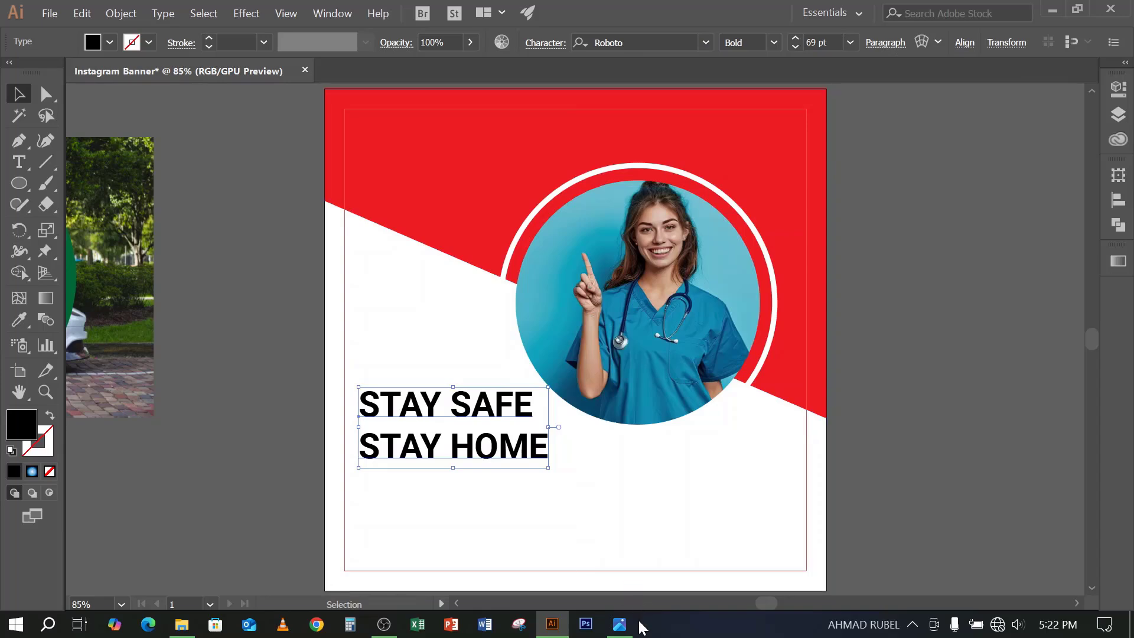
# Check the reference banner's headline colours and fill the letters "SA" of "SAFE" with red
pyautogui.click(618, 624)
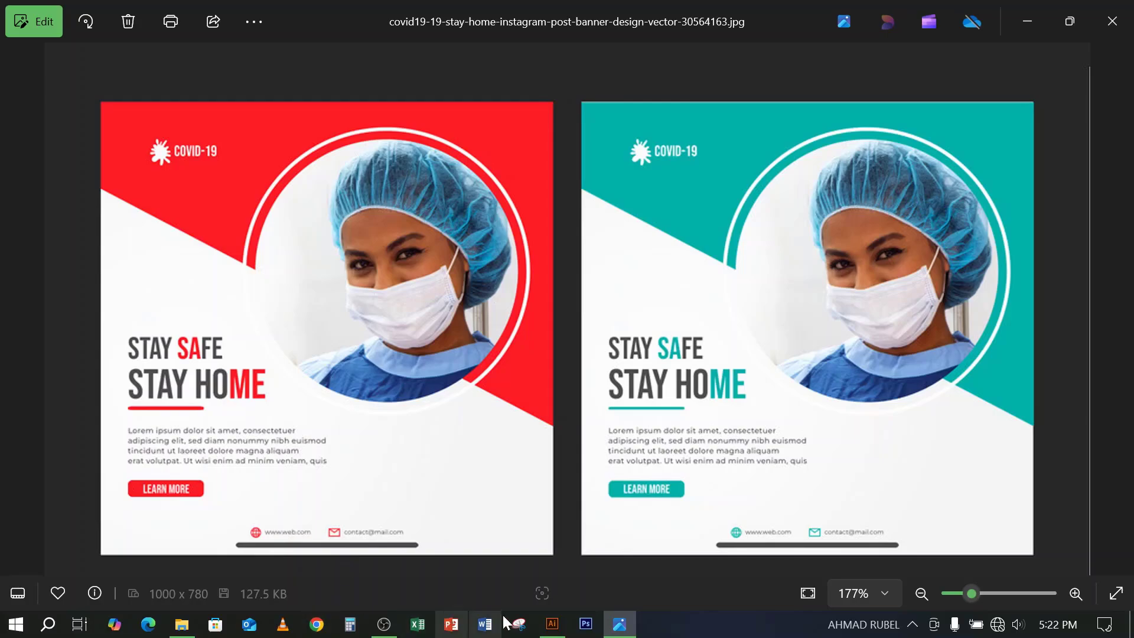
pyautogui.click(551, 625)
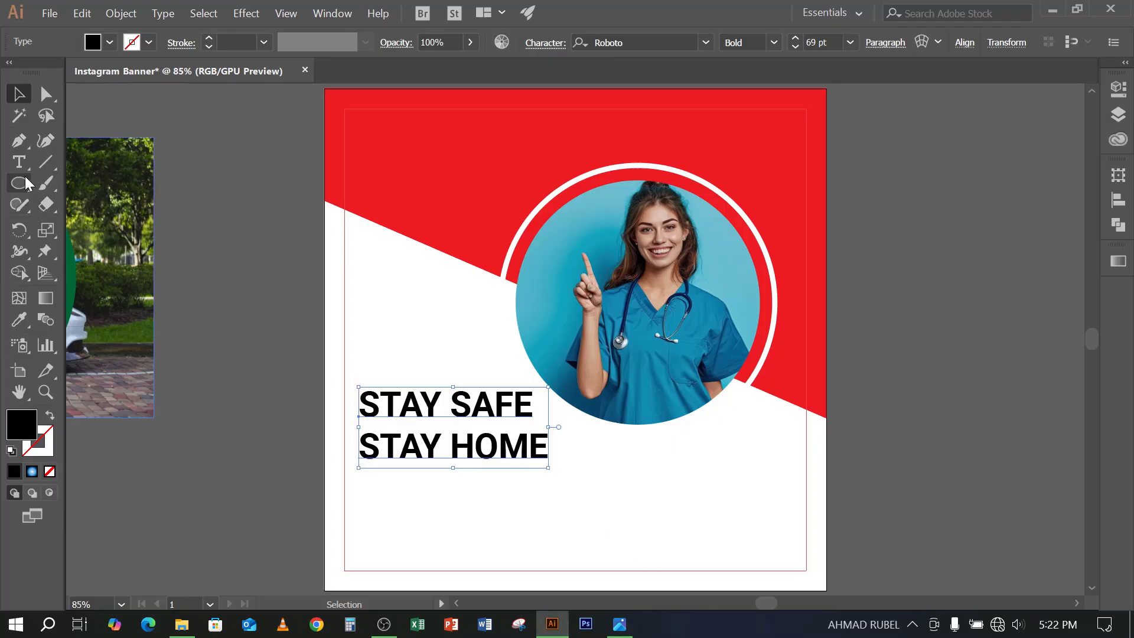
pyautogui.moveTo(493, 404); pyautogui.dragTo(472, 405)
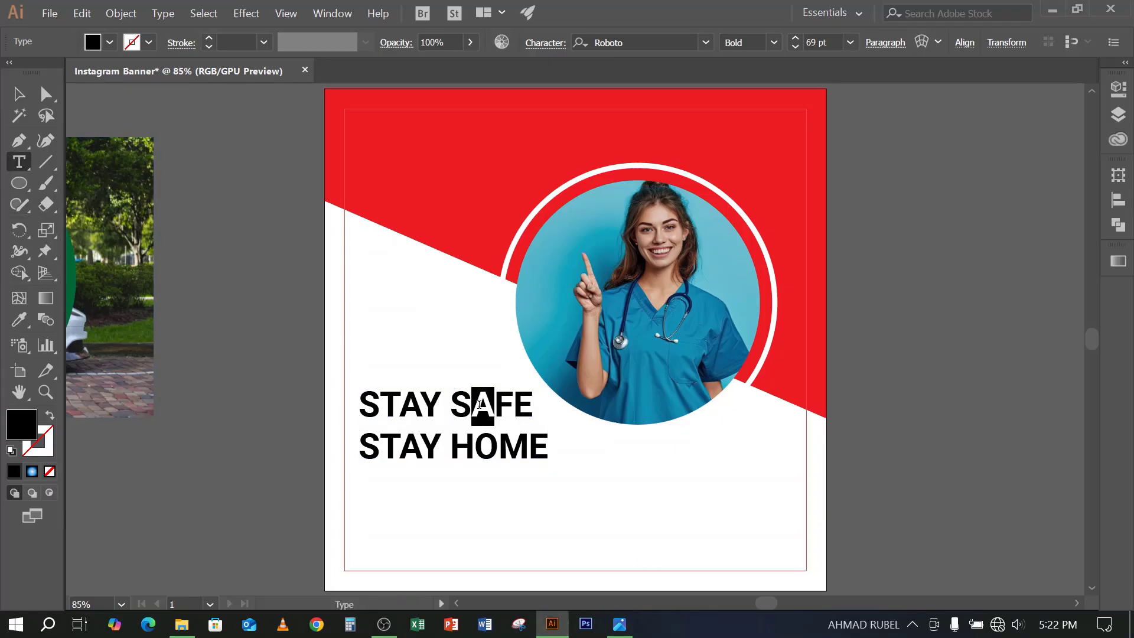
pyautogui.click(19, 141)
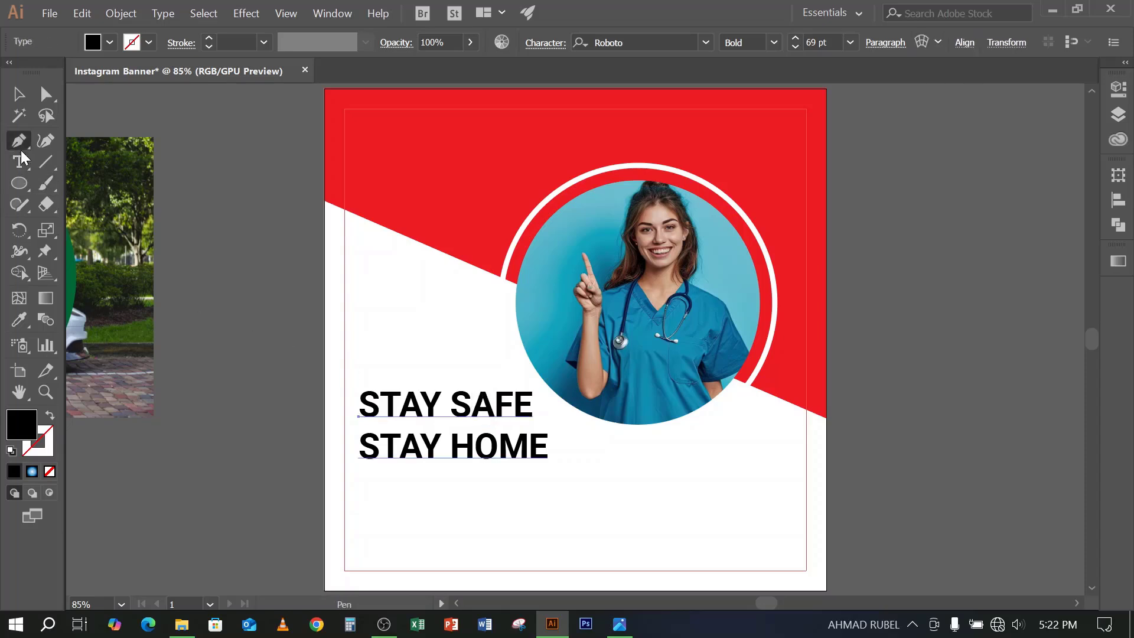
pyautogui.click(17, 161)
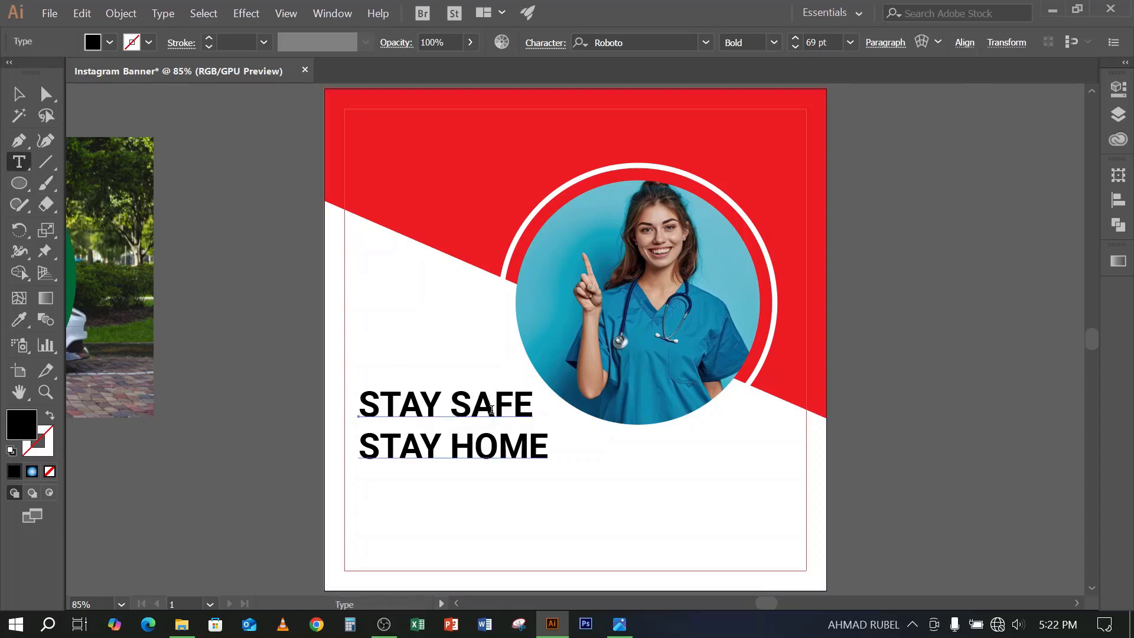
pyautogui.moveTo(493, 399); pyautogui.dragTo(458, 402)
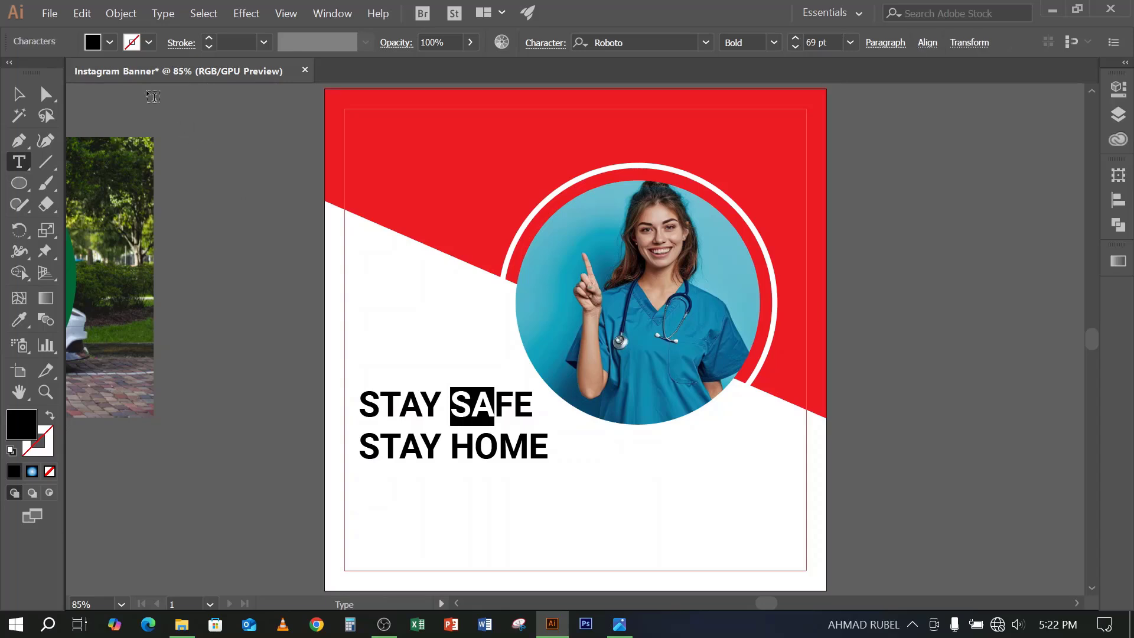
pyautogui.click(108, 43)
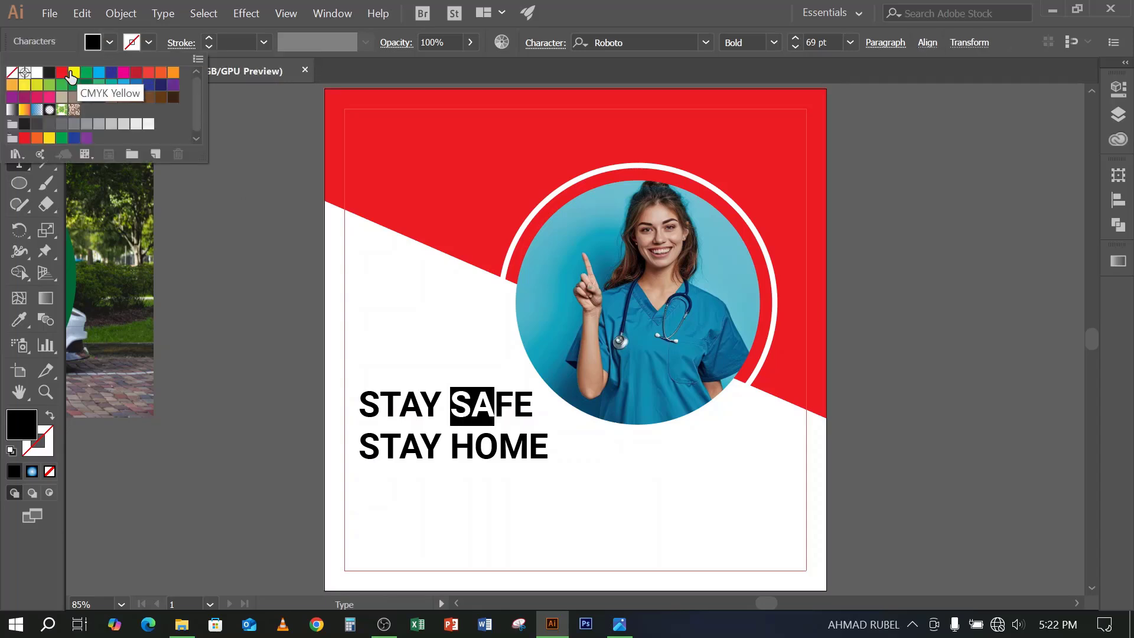
pyautogui.click(60, 76)
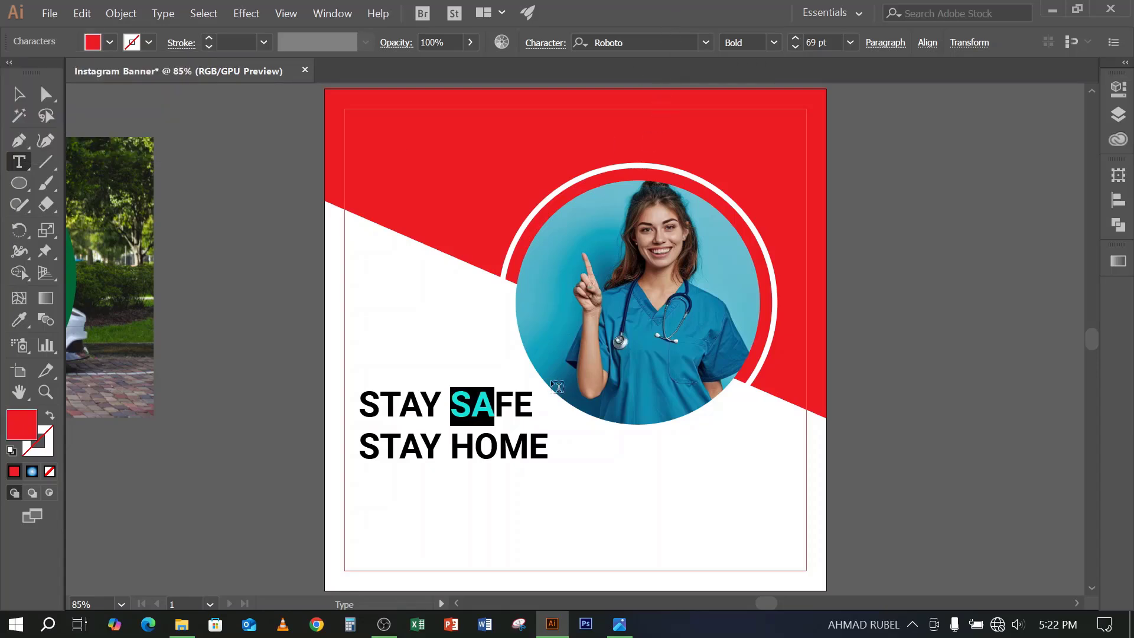
# Fill the letters "ME" of "HOME" with the same red and deselect the text
pyautogui.moveTo(501, 446); pyautogui.dragTo(546, 449)
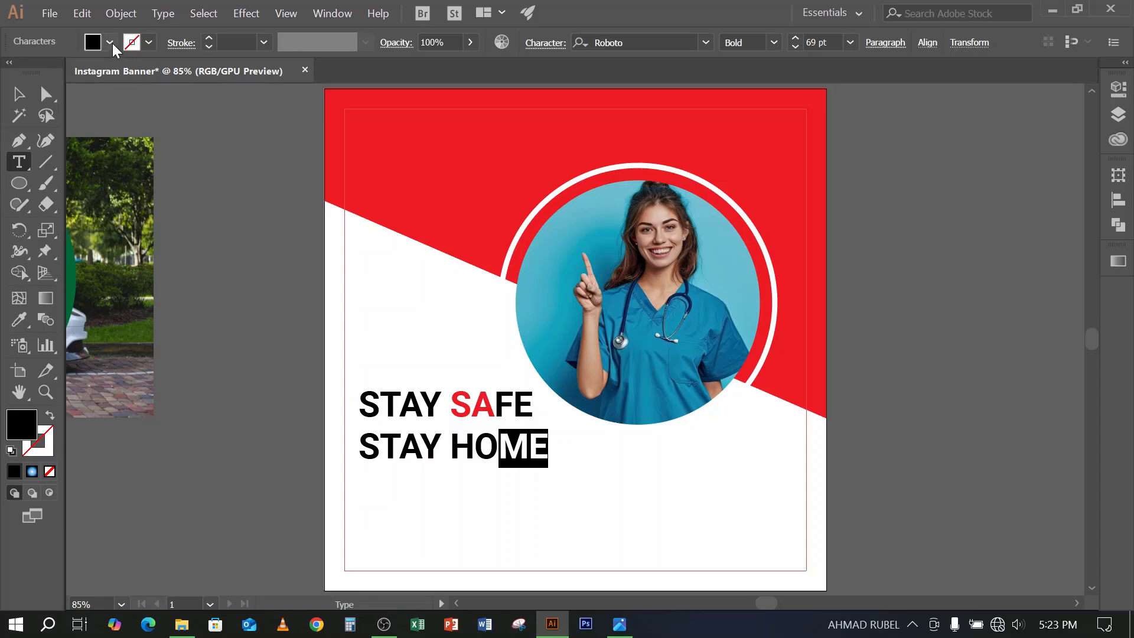
pyautogui.click(109, 42)
pyautogui.click(62, 72)
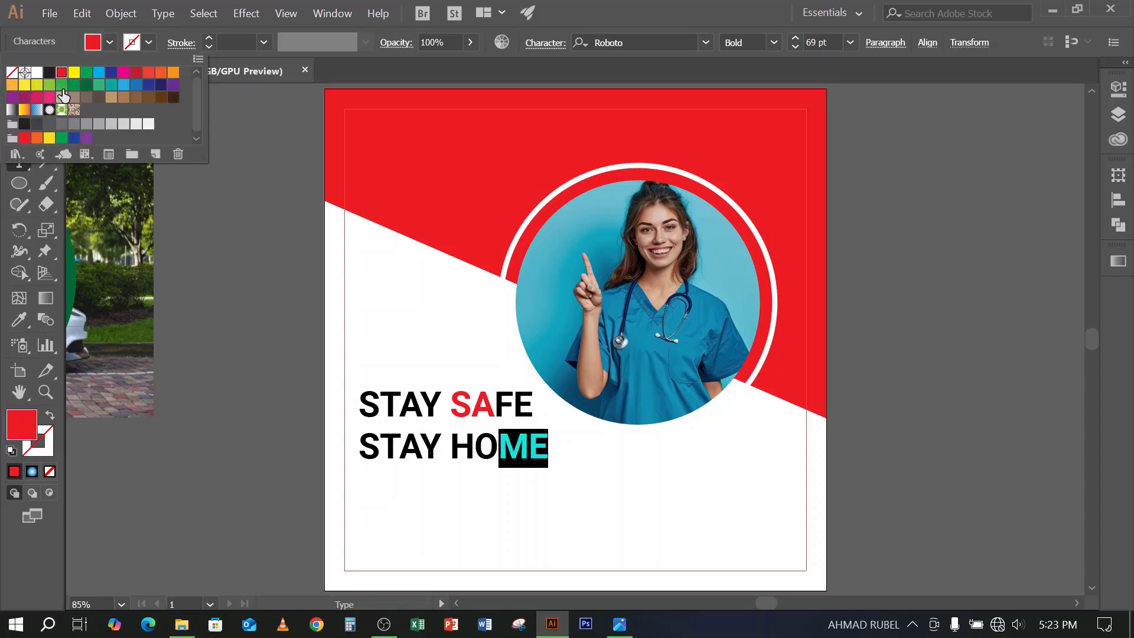
pyautogui.press('Escape')
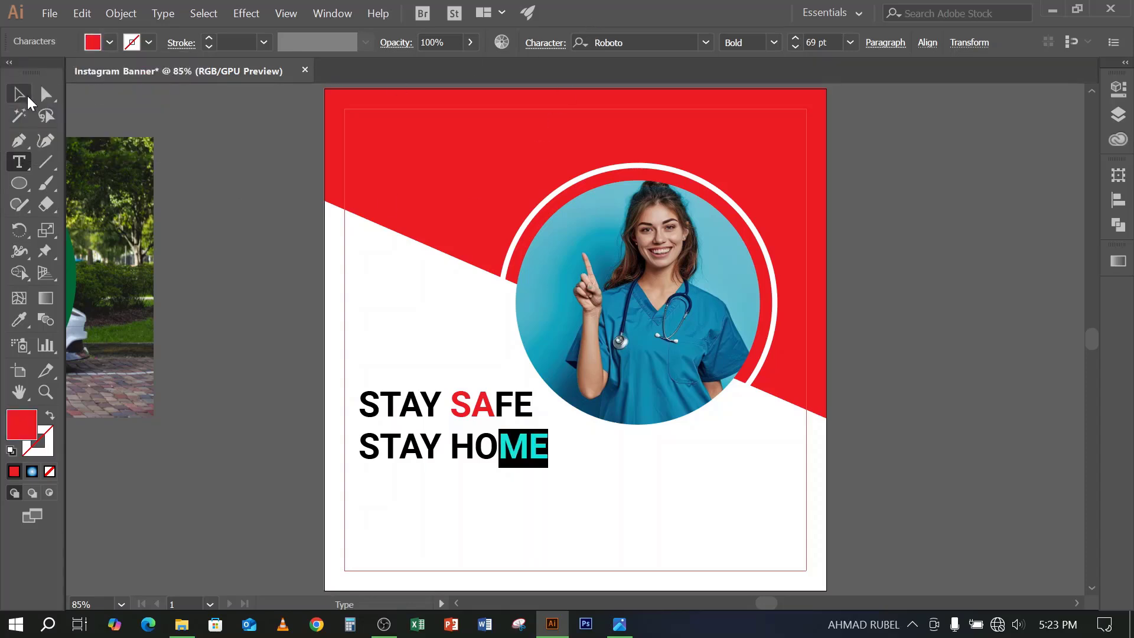
pyautogui.press('Escape')
pyautogui.click(229, 270)
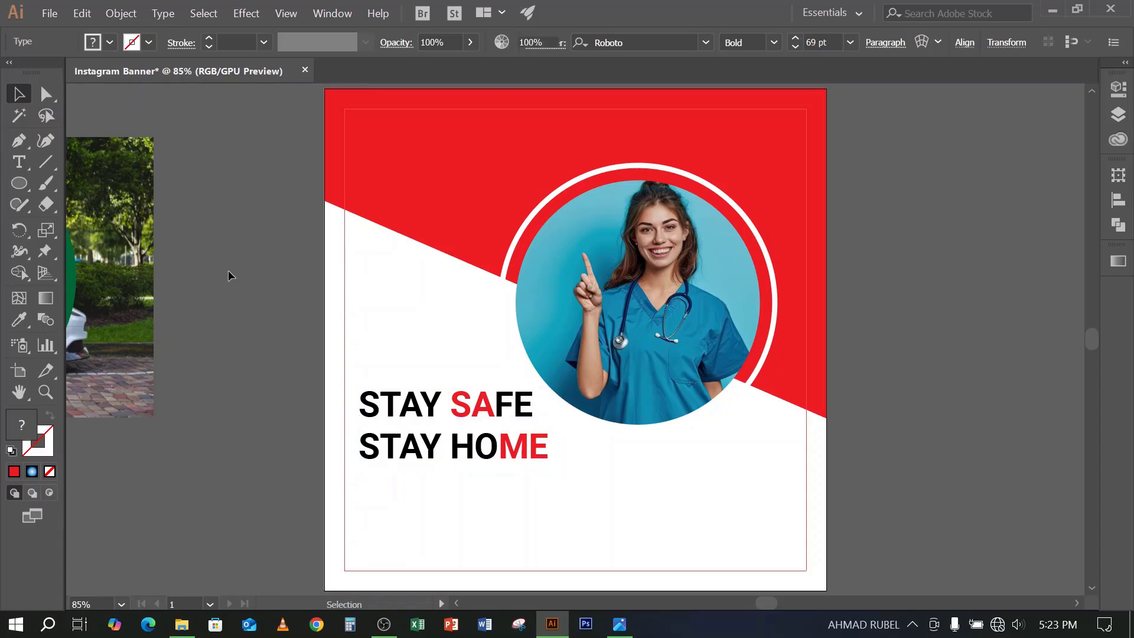
# Nudge the two-line headline further down the white area below the diagonal and deselect it
pyautogui.click(416, 402)
pyautogui.press('Down')
pyautogui.press('Down')
pyautogui.press('Down')
pyautogui.press('Down')
pyautogui.press('Down')
pyautogui.press('Down')
pyautogui.press('Down')
pyautogui.press('Down')
pyautogui.press('Down')
pyautogui.press('Down')
pyautogui.press('Down')
pyautogui.press('Down')
pyautogui.press('Down')
pyautogui.press('Down')
pyautogui.press('Down')
pyautogui.press('Down')
pyautogui.press('Down')
pyautogui.press('Down')
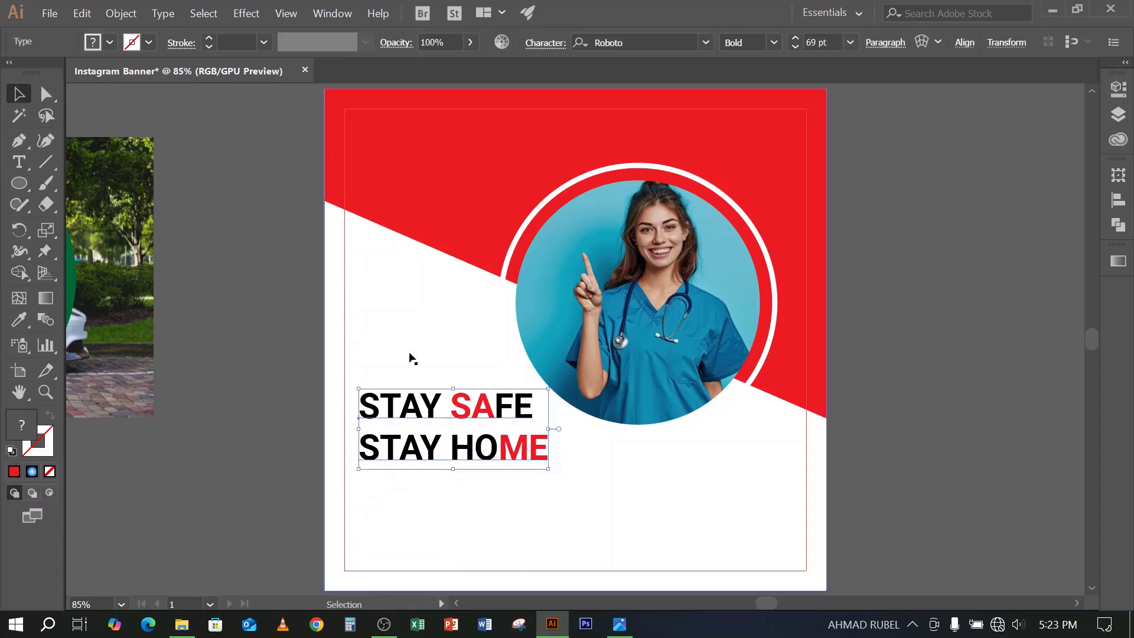
pyautogui.press('Down')
pyautogui.press('Down')
pyautogui.press('Down')
pyautogui.press('Down')
pyautogui.press('Down')
pyautogui.press('Down')
pyautogui.click(269, 375)
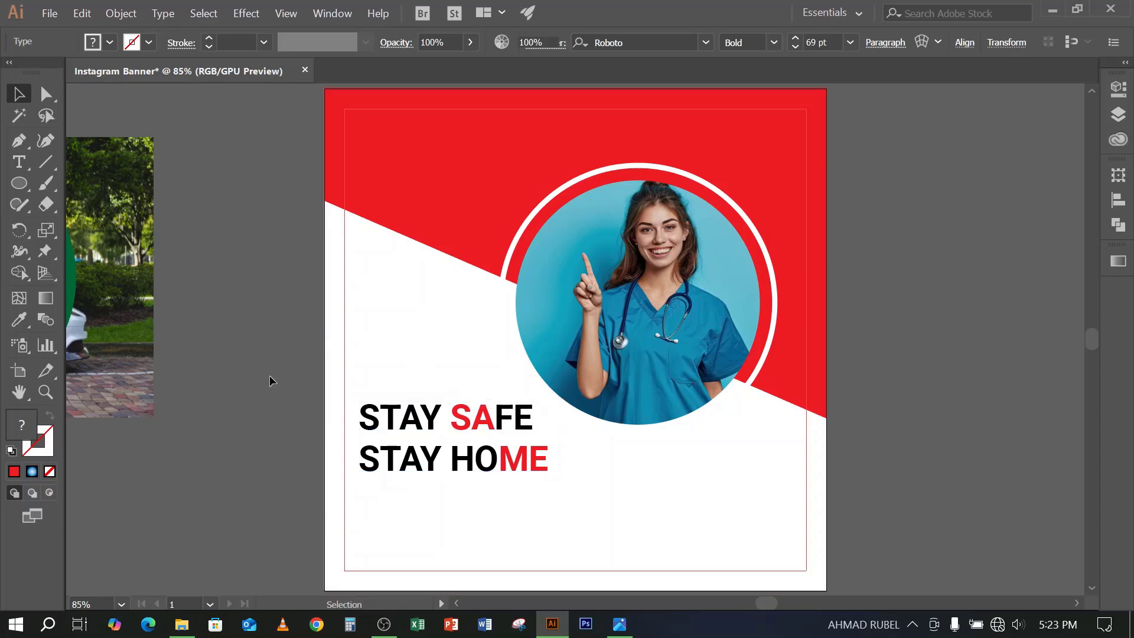
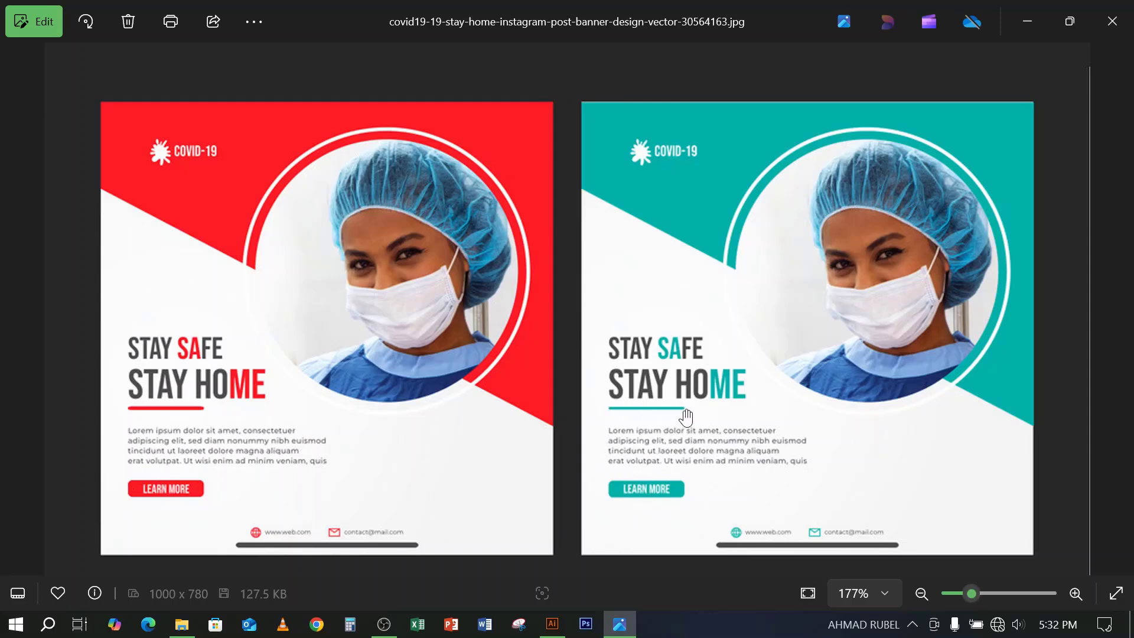
# Switch to Illustrator and draw a short, nearly flat arc with the Arc tool as an underline beneath "STAY HOME"
pyautogui.click(552, 624)
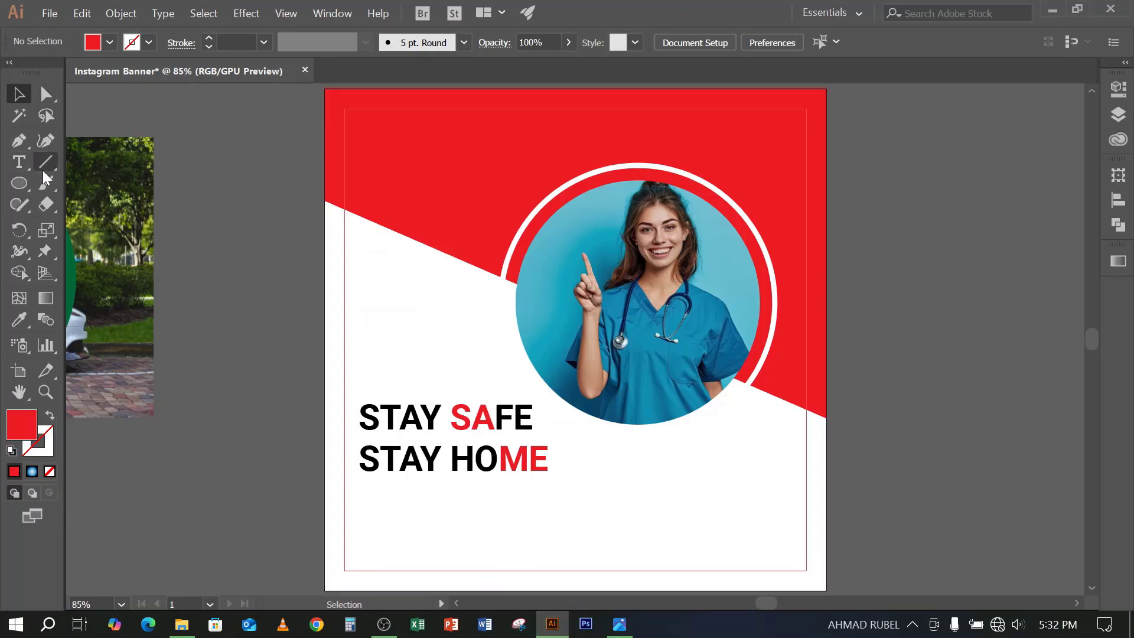
pyautogui.moveTo(43, 170); pyautogui.dragTo(88, 182)
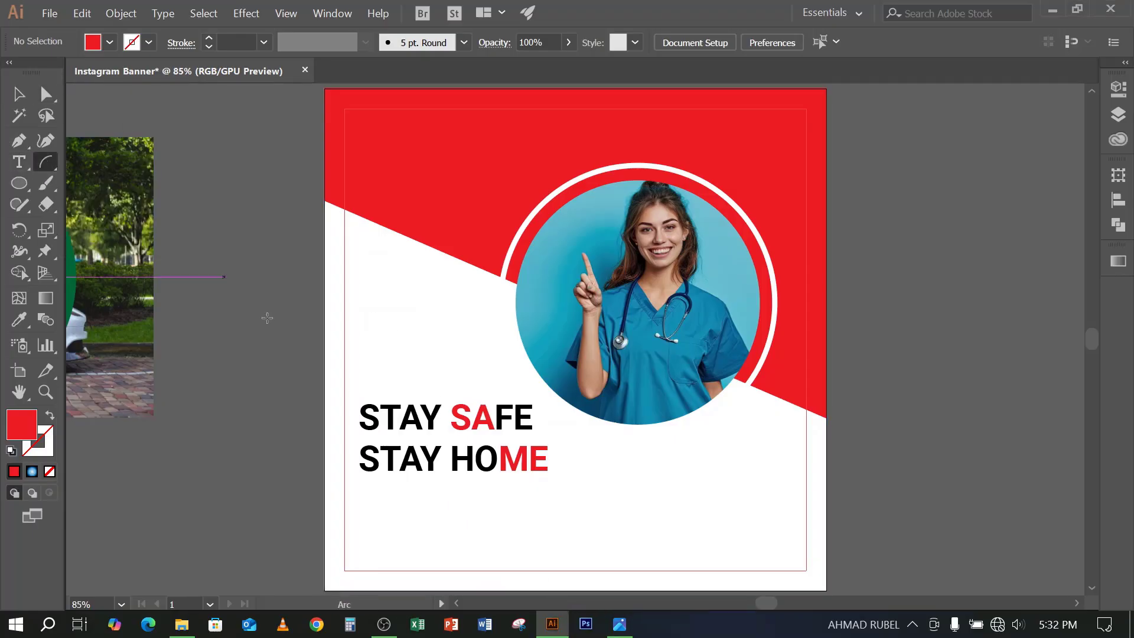
pyautogui.moveTo(364, 485); pyautogui.dragTo(459, 483)
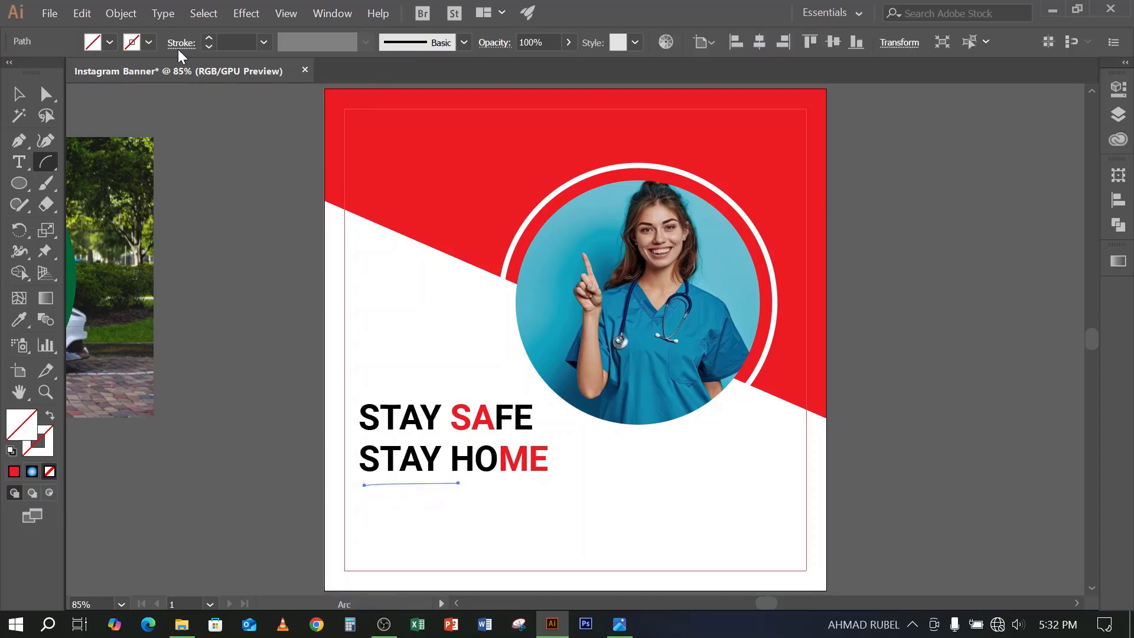
# Give the underline a light blue stroke with a weight of 6 pt
pyautogui.click(209, 39)
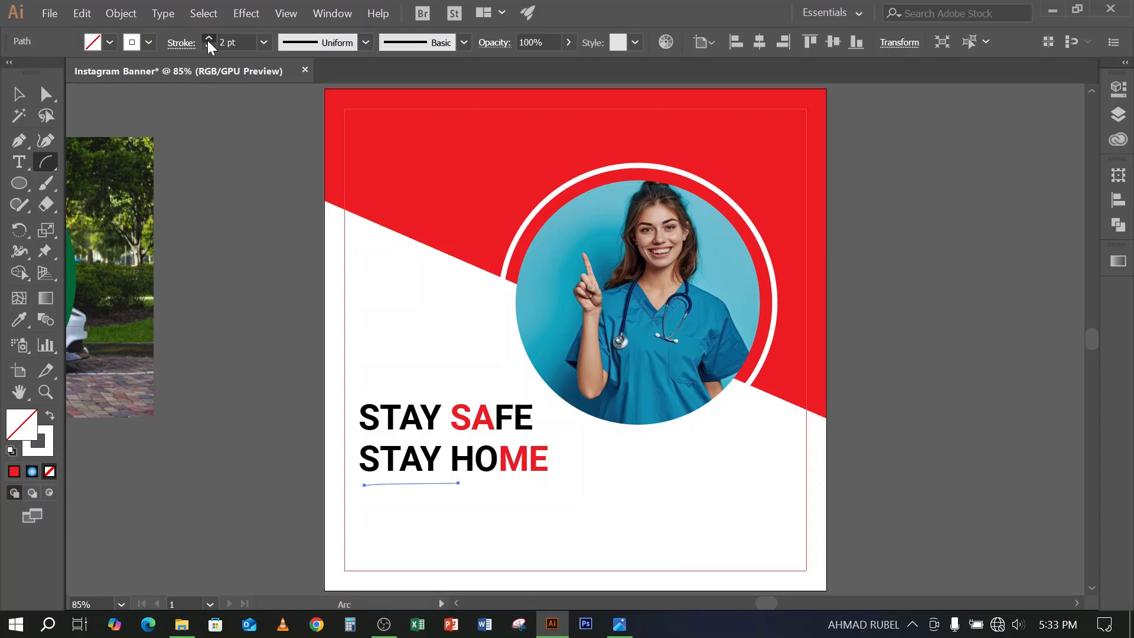
pyautogui.click(149, 42)
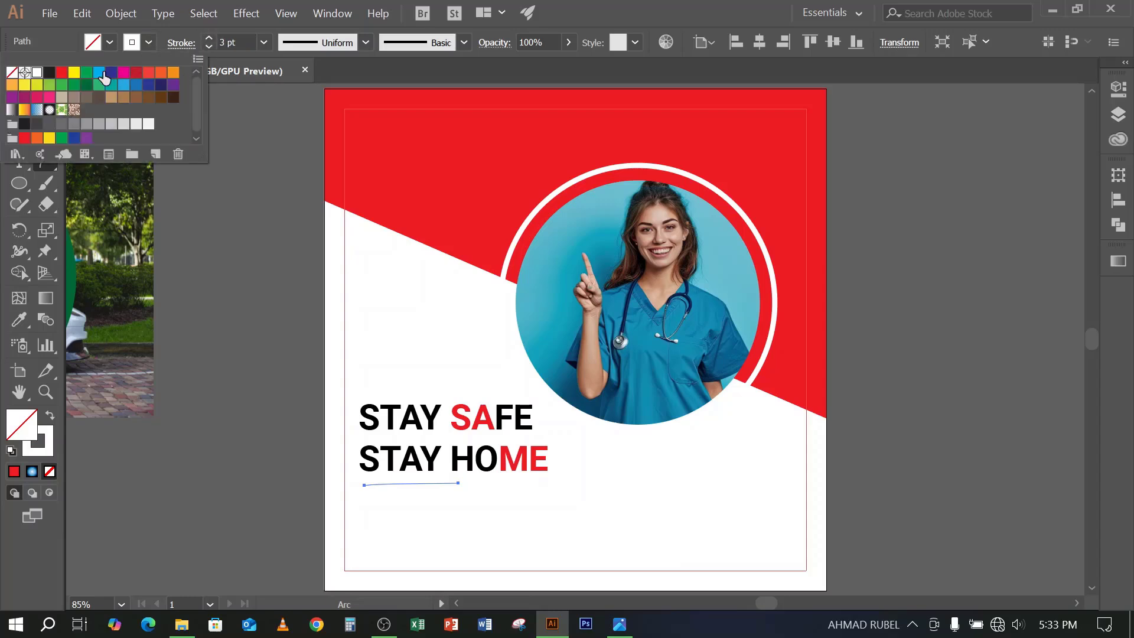
pyautogui.click(98, 72)
pyautogui.click(573, 16)
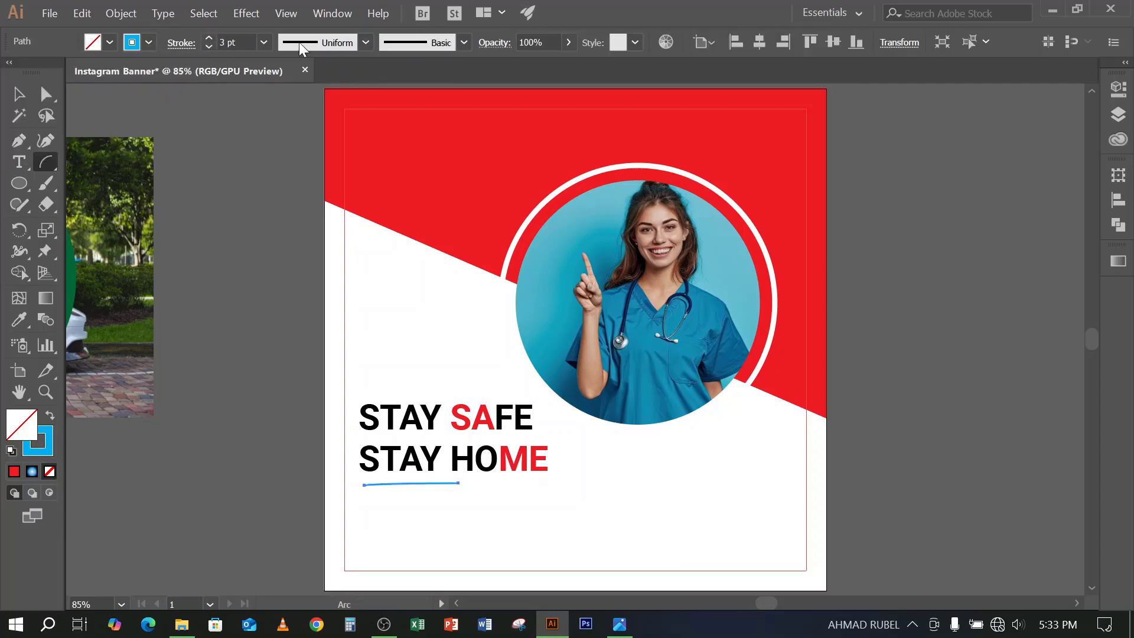
pyautogui.click(210, 38)
pyautogui.click(210, 39)
pyautogui.click(211, 38)
# Add a placeholder "Lorem ipsum dolor" text box beneath the underline in Roboto Regular at 27 pt and deselect it
pyautogui.scroll(-1, 151, 262)
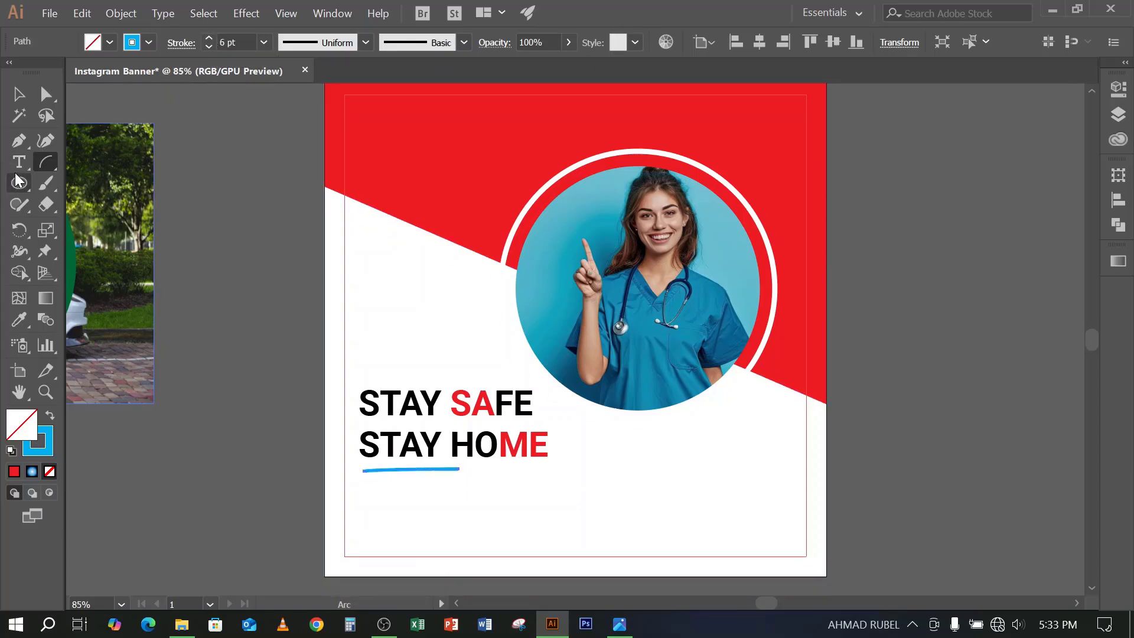
pyautogui.click(19, 162)
pyautogui.scroll(-4, 544, 360)
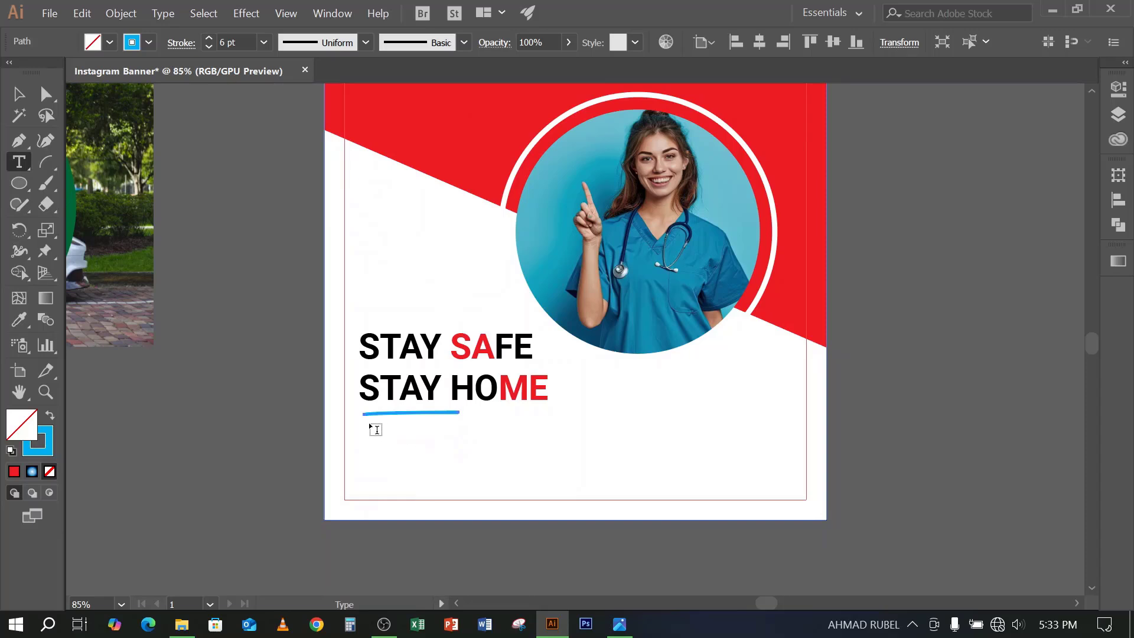
pyautogui.moveTo(365, 424); pyautogui.dragTo(688, 466)
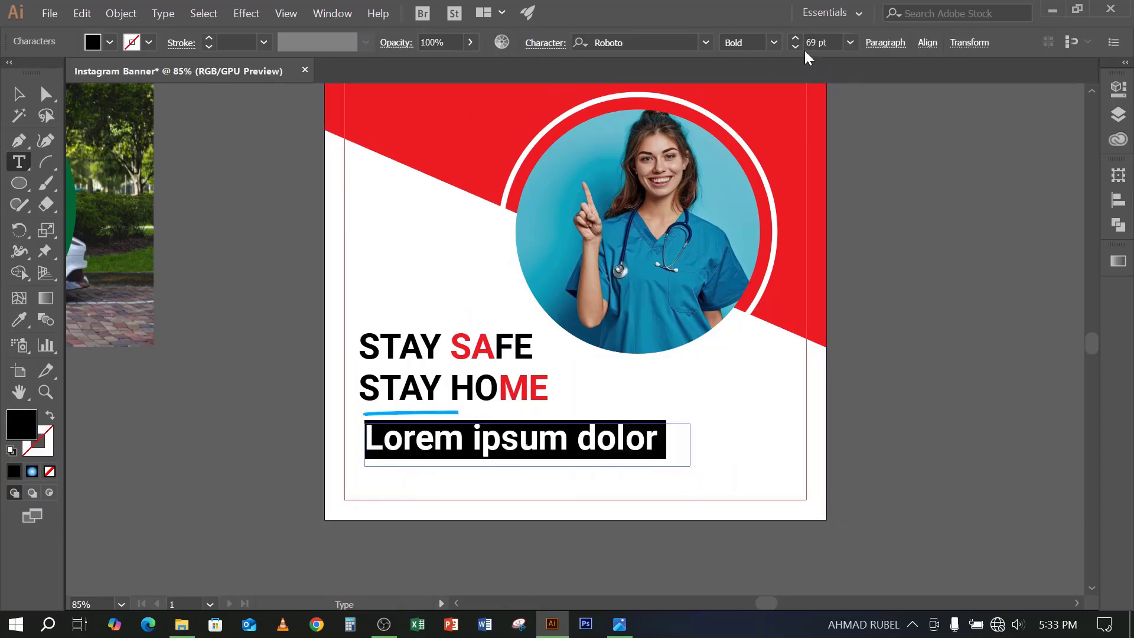
pyautogui.moveTo(795, 47); pyautogui.dragTo(794, 47)
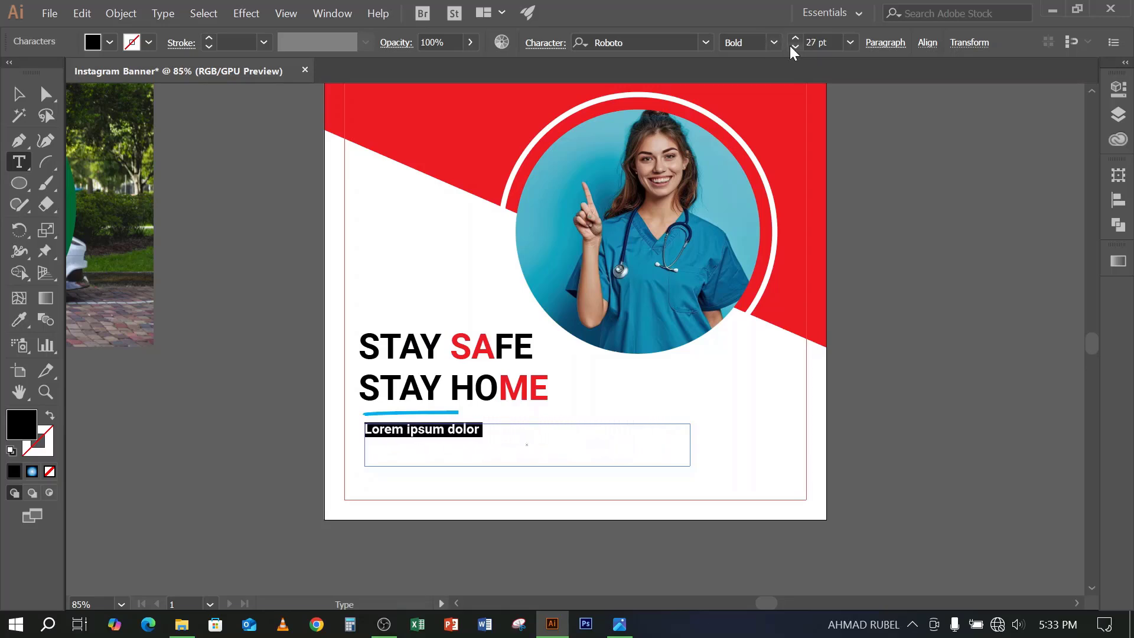
pyautogui.click(774, 45)
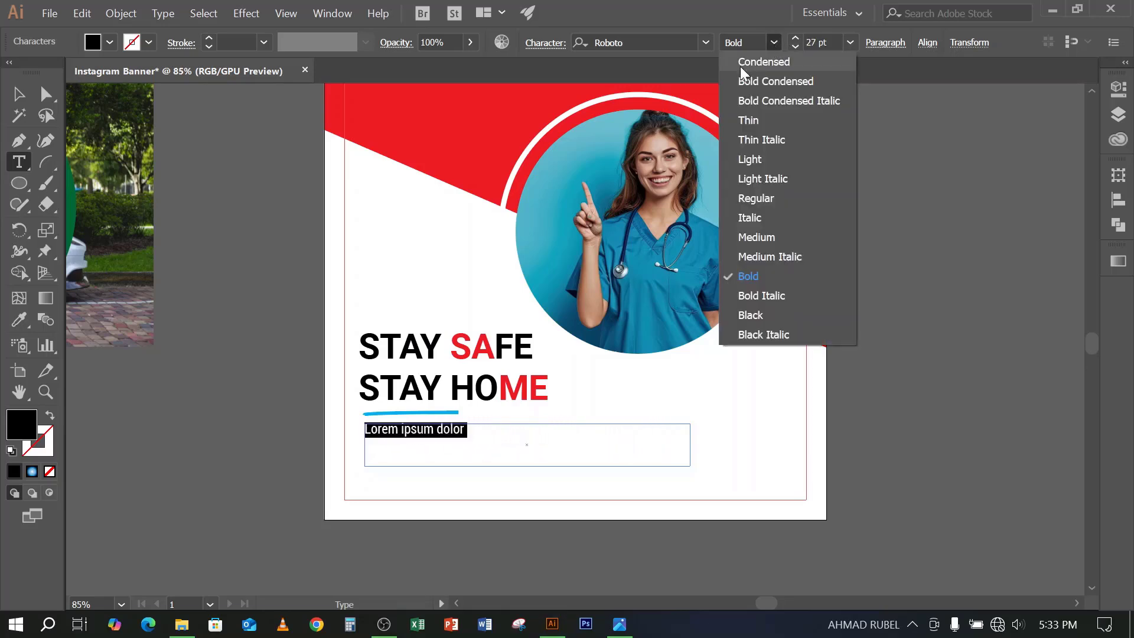
pyautogui.click(749, 196)
pyautogui.click(18, 94)
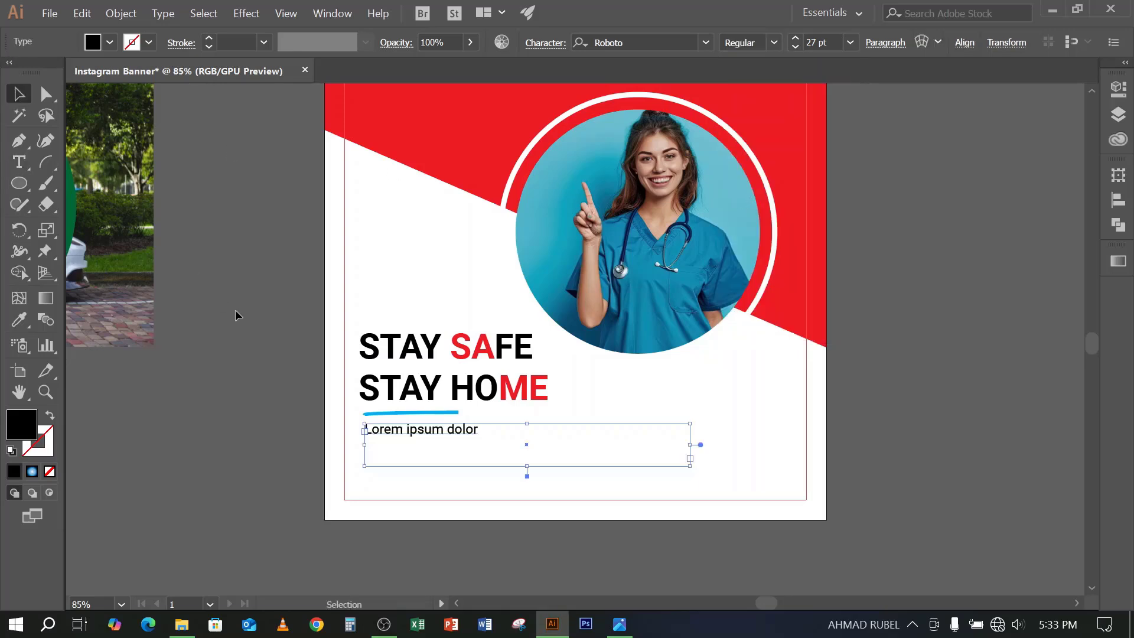
pyautogui.click(265, 332)
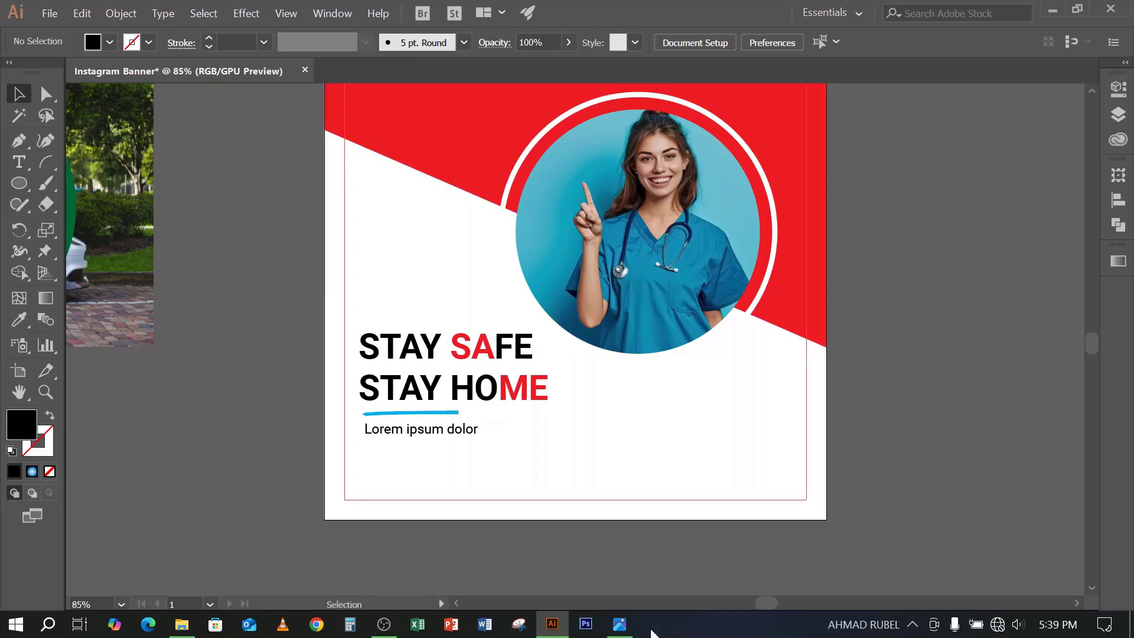
# Check the reference banner in the image viewer and return to the Illustrator document
pyautogui.click(620, 624)
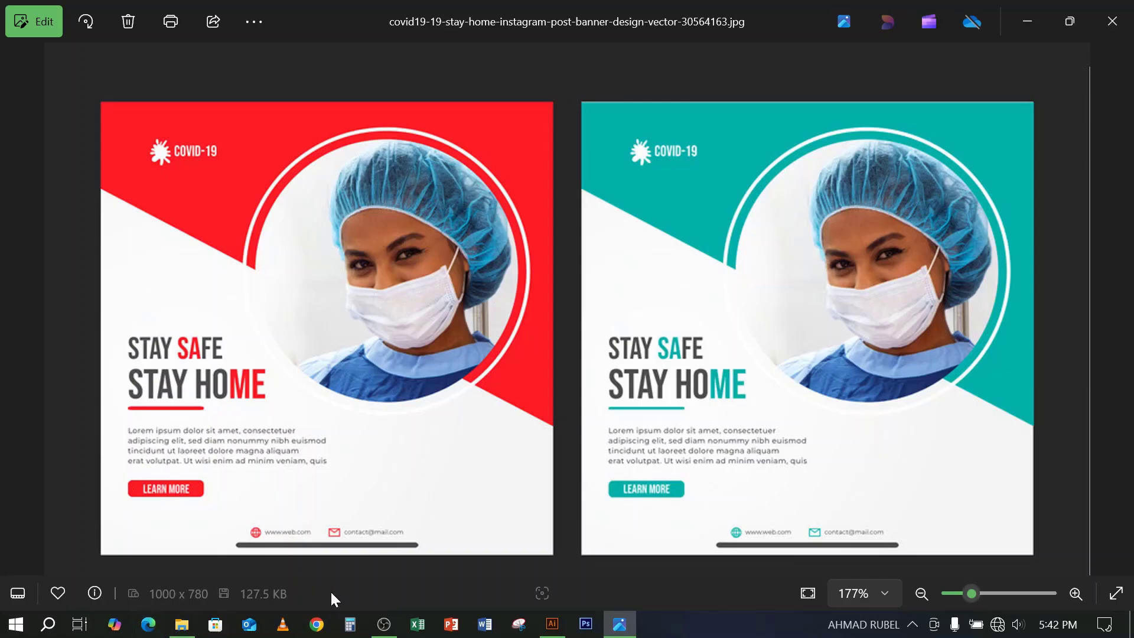
pyautogui.click(384, 625)
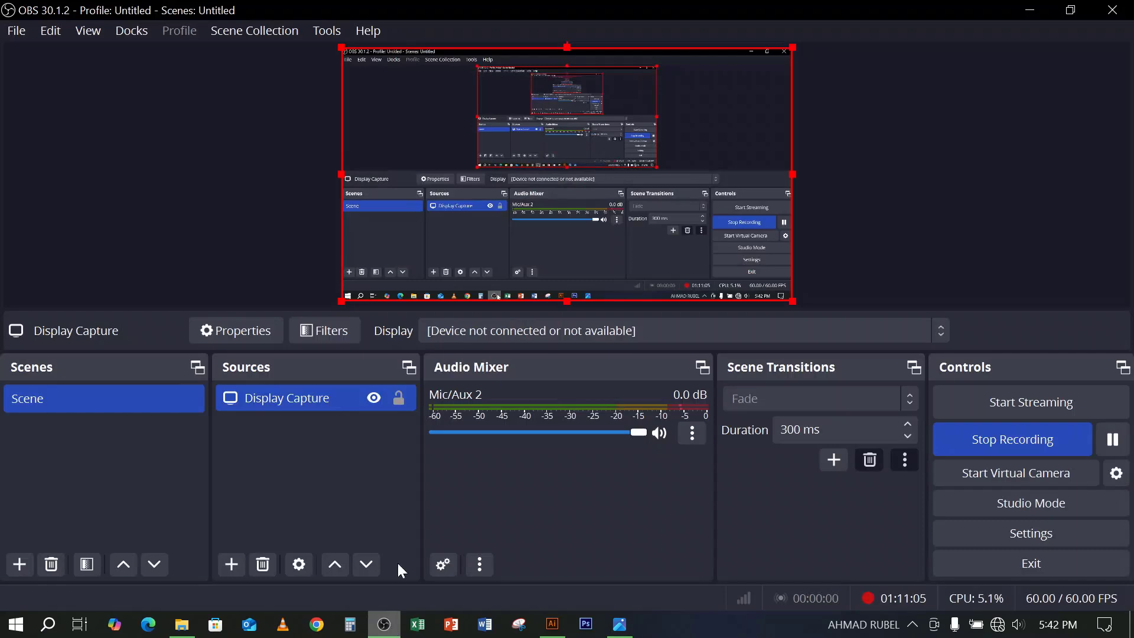
pyautogui.click(1029, 9)
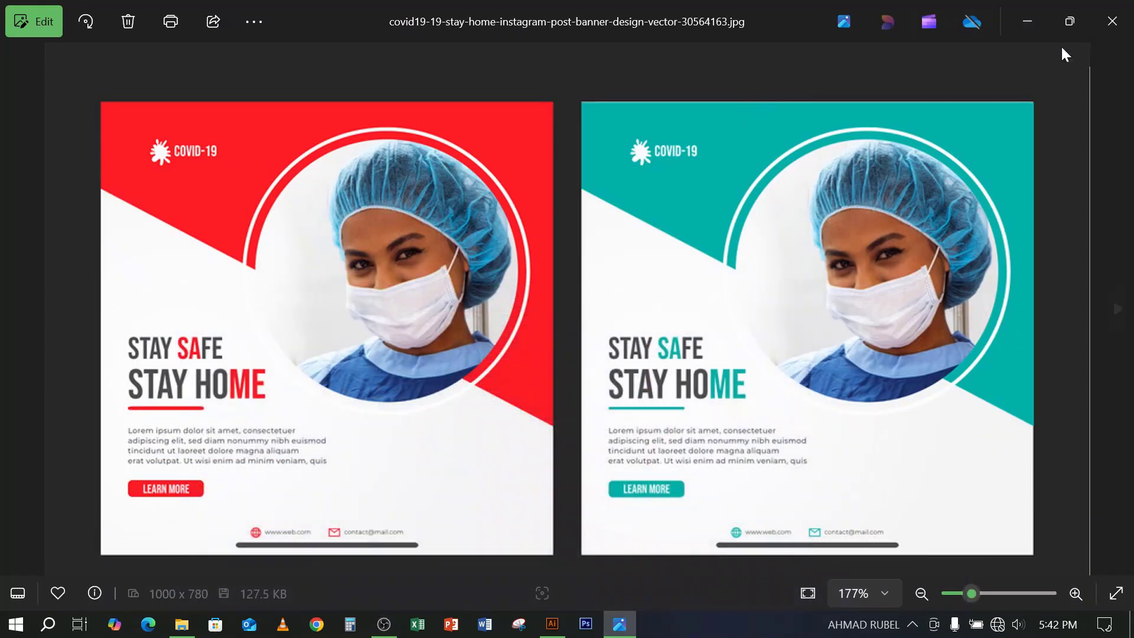
pyautogui.click(1029, 21)
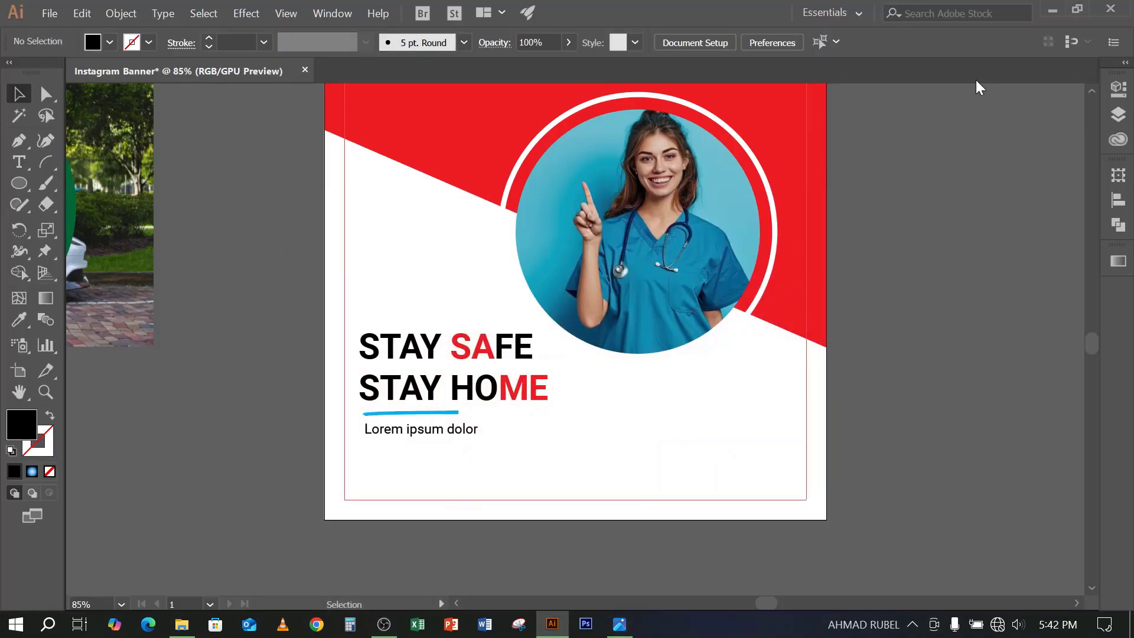
pyautogui.scroll(-1, 511, 380)
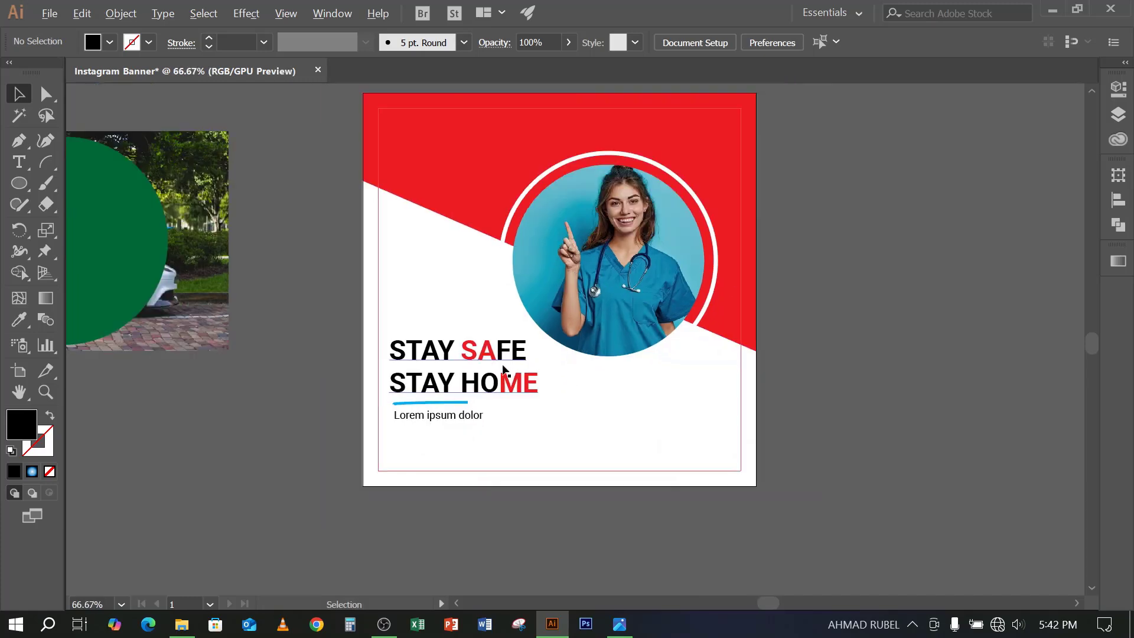
pyautogui.moveTo(326, 277); pyautogui.dragTo(423, 303)
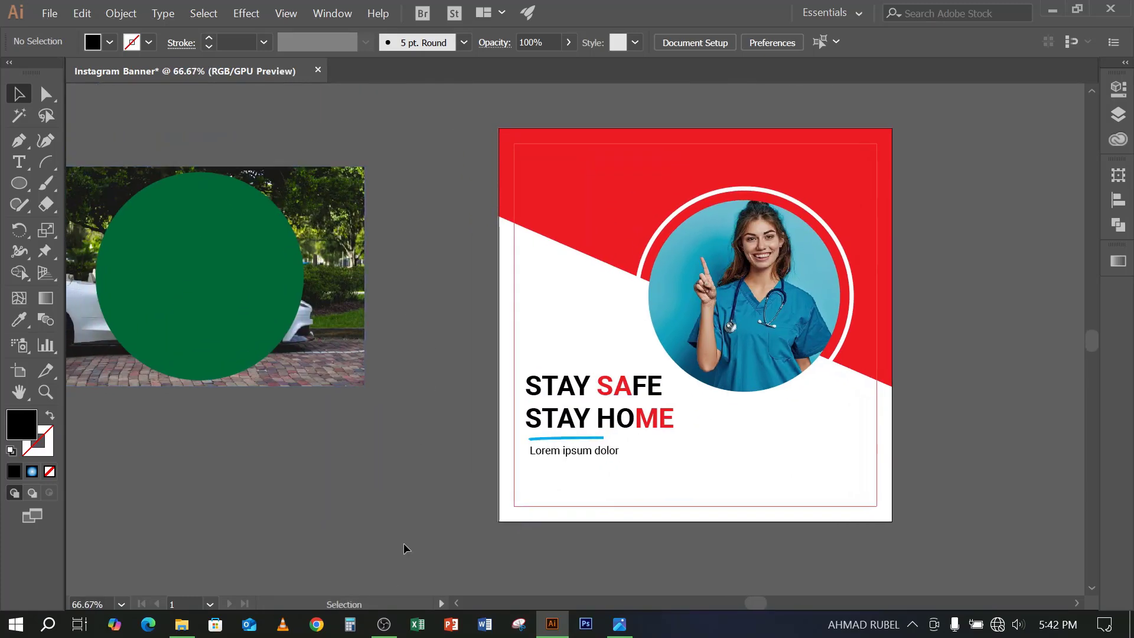
pyautogui.click(554, 458)
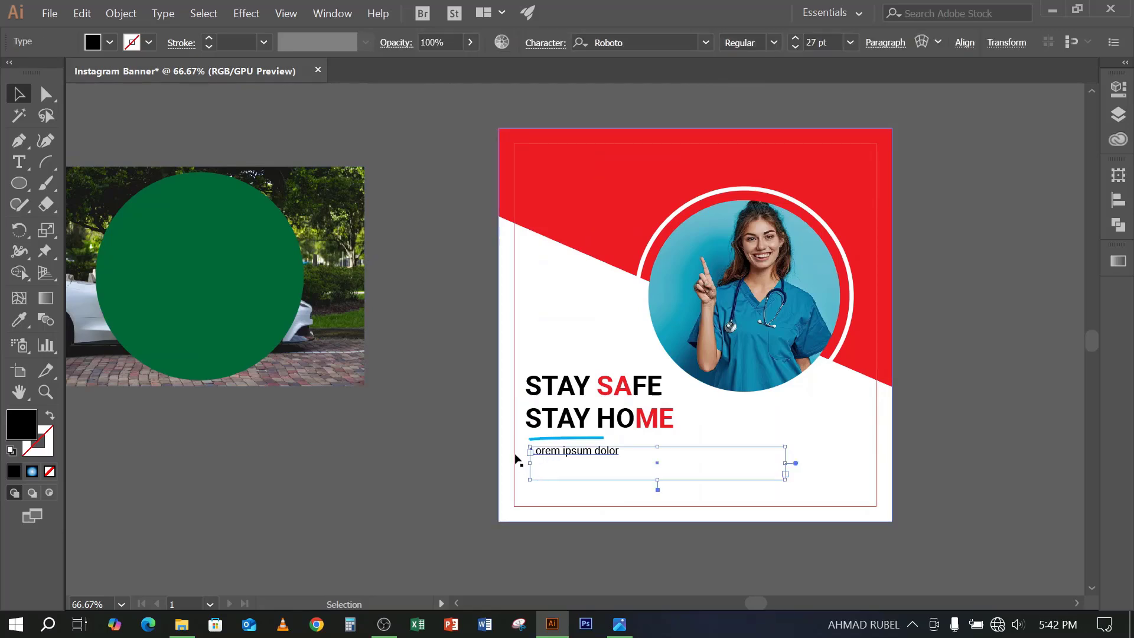
pyautogui.click(450, 310)
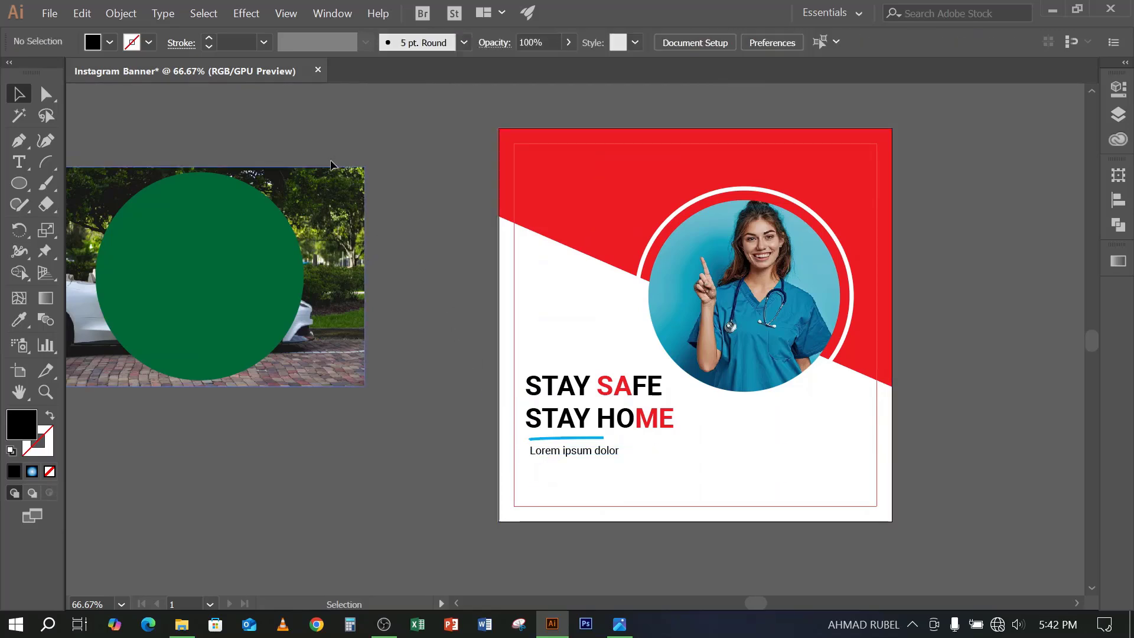
# Delete the car photo and the green circle lying on the pasteboard beside the artboard
pyautogui.moveTo(195, 145); pyautogui.dragTo(215, 229)
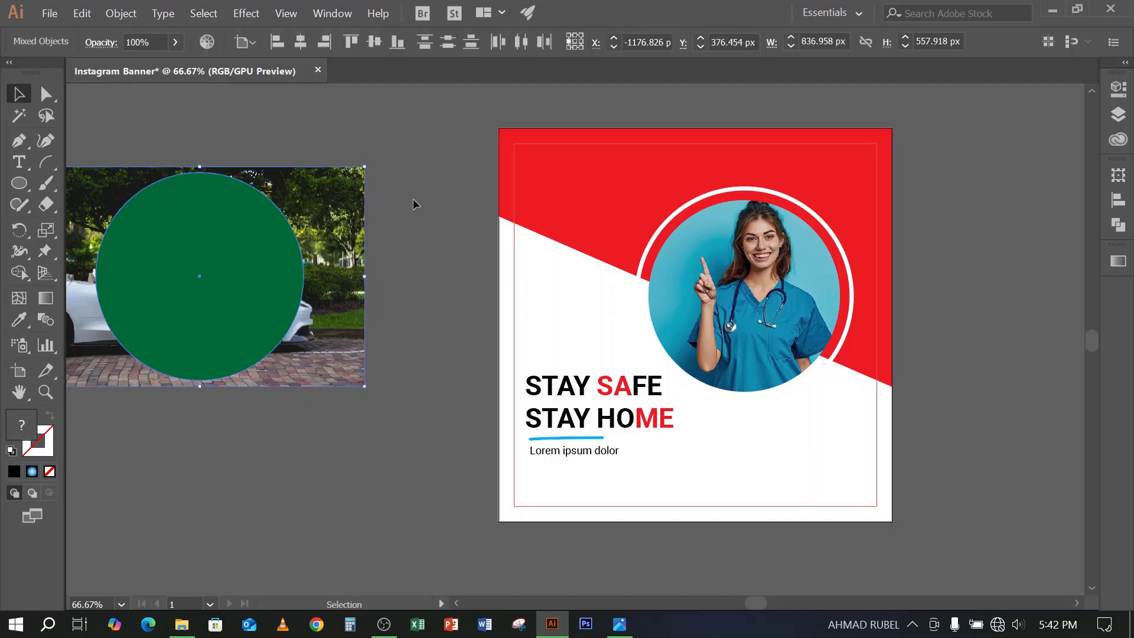
pyautogui.click(446, 309)
pyautogui.moveTo(446, 309); pyautogui.dragTo(757, 381)
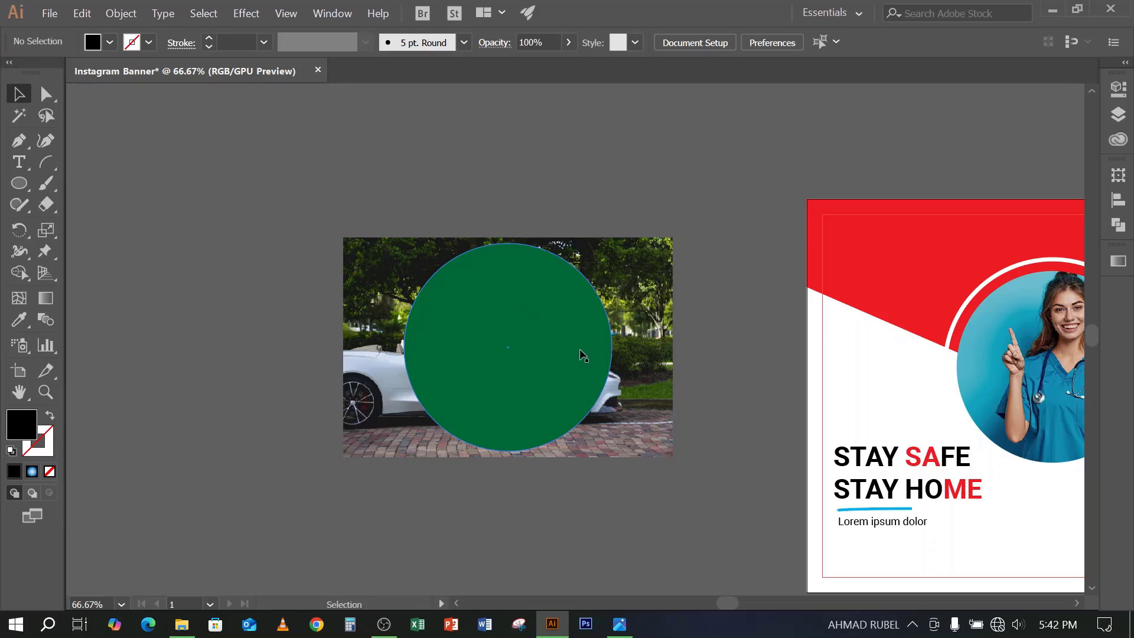
pyautogui.press('space')
pyautogui.moveTo(548, 376); pyautogui.dragTo(661, 374)
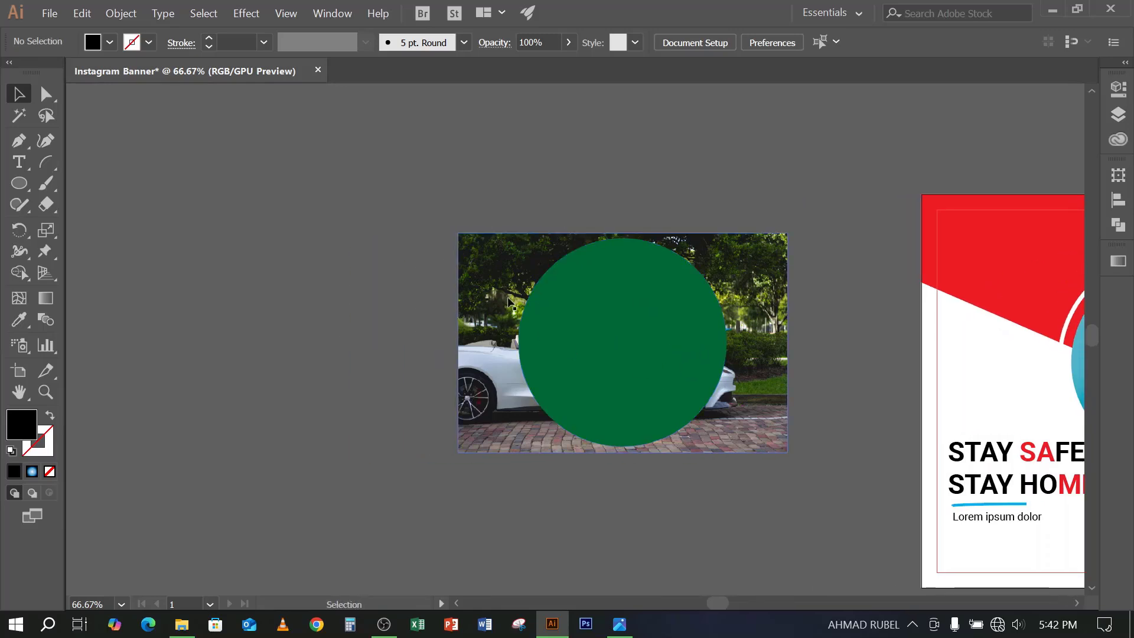
pyautogui.click(665, 379)
pyautogui.press('Delete')
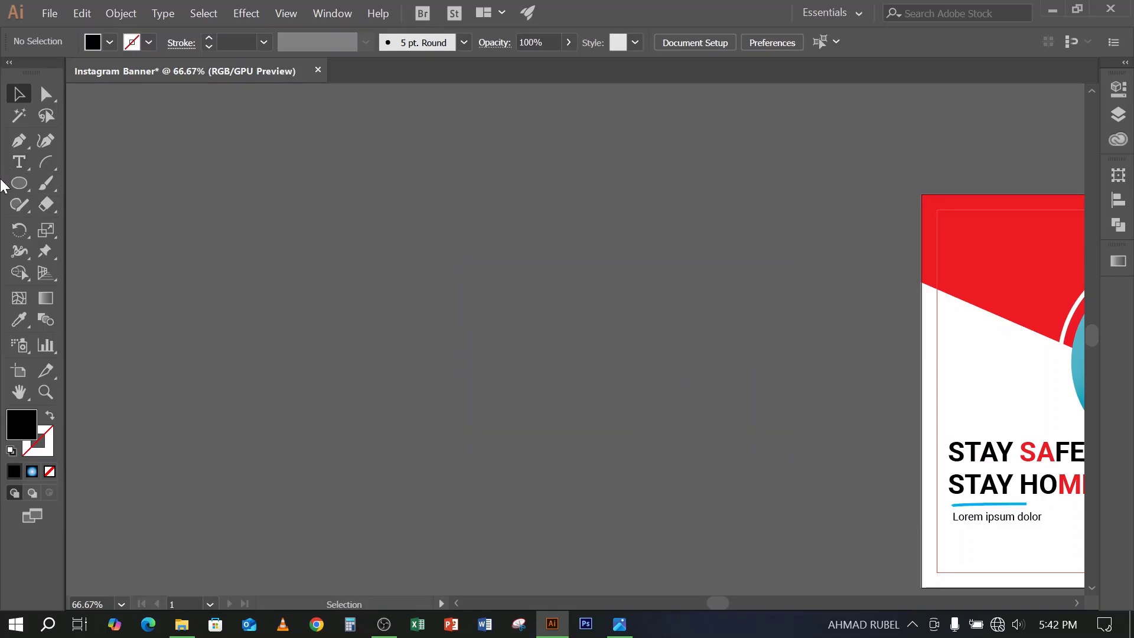
# Draw a black hexagon about 590 by 511 px with the Polygon tool on the empty pasteboard beside the banner
pyautogui.click(19, 186)
pyautogui.moveTo(21, 187); pyautogui.dragTo(88, 248)
pyautogui.moveTo(424, 170); pyautogui.dragTo(514, 242)
pyautogui.press('v')
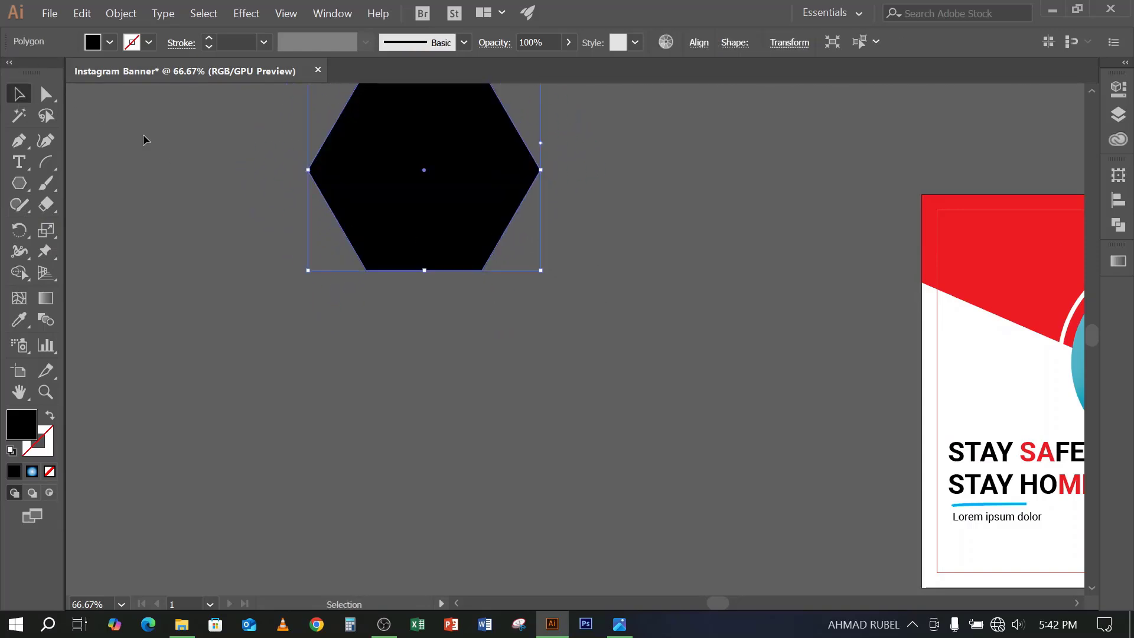
pyautogui.moveTo(437, 190); pyautogui.dragTo(568, 274)
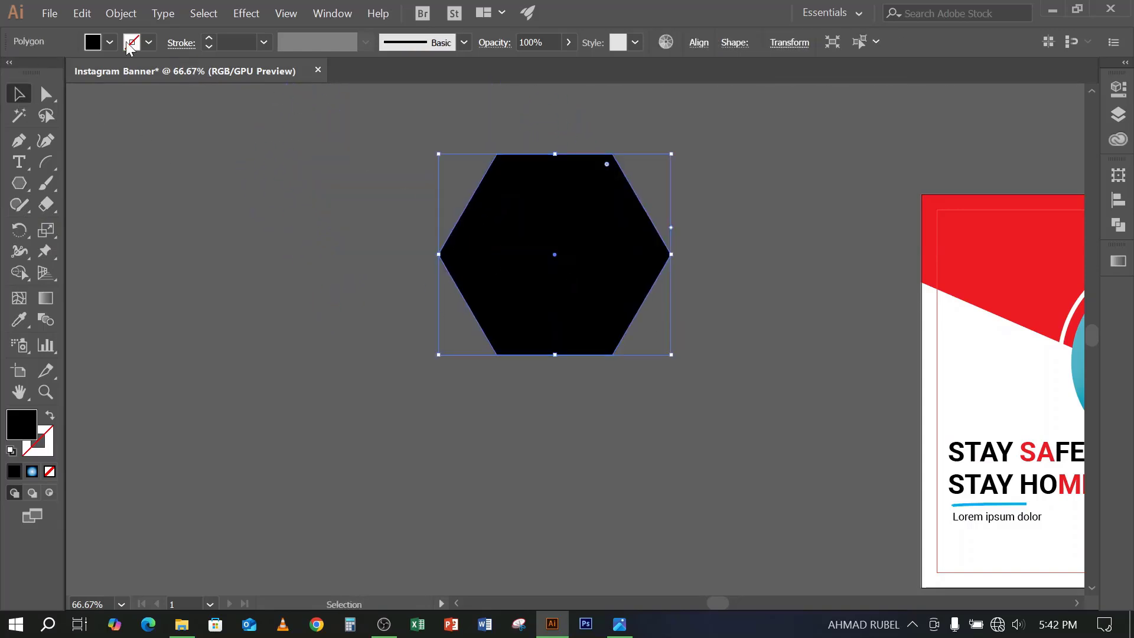
# Place the image "box mockup(chocolate box)" from Downloads over the hexagon, embed it and deselect it
pyautogui.click(49, 14)
pyautogui.click(140, 275)
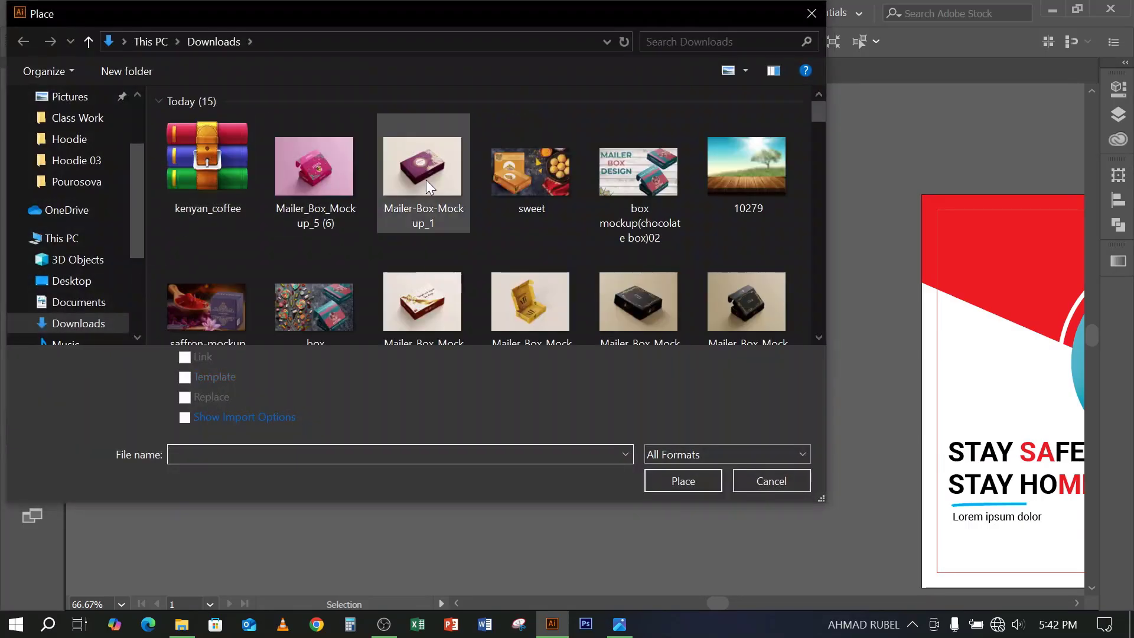
pyautogui.click(214, 300)
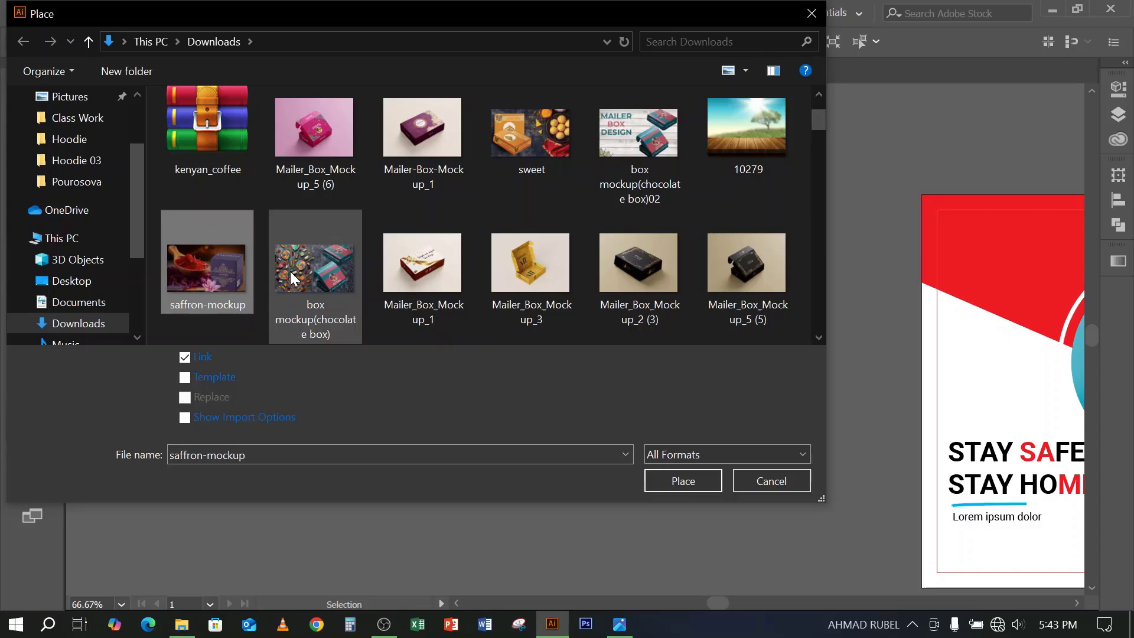
pyautogui.click(333, 269)
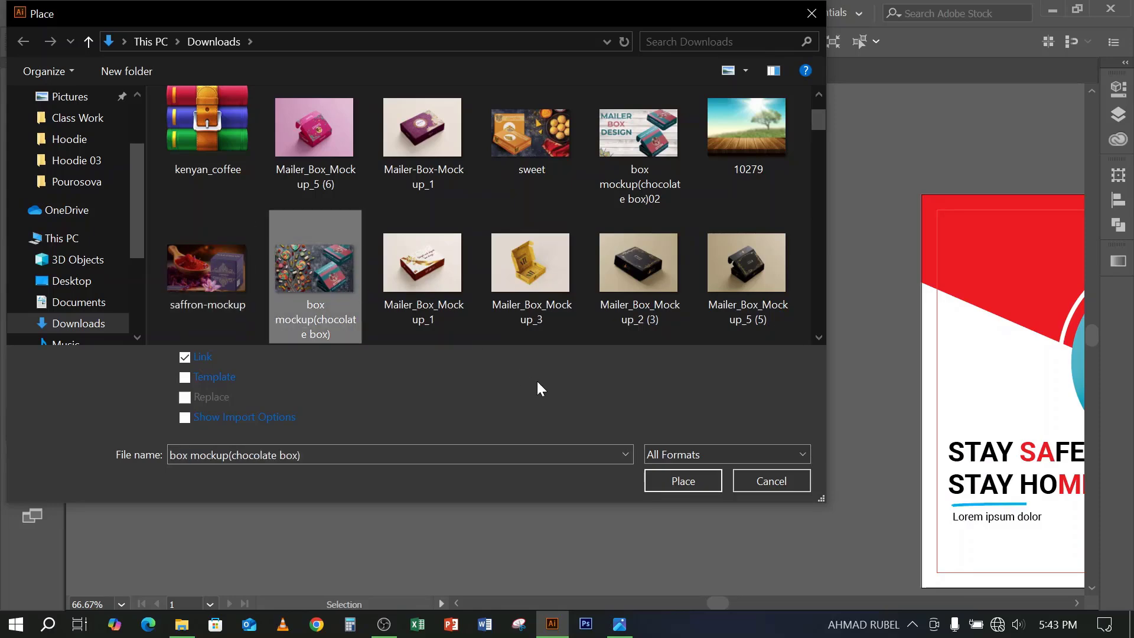
pyautogui.click(669, 482)
pyautogui.moveTo(766, 402); pyautogui.dragTo(803, 436)
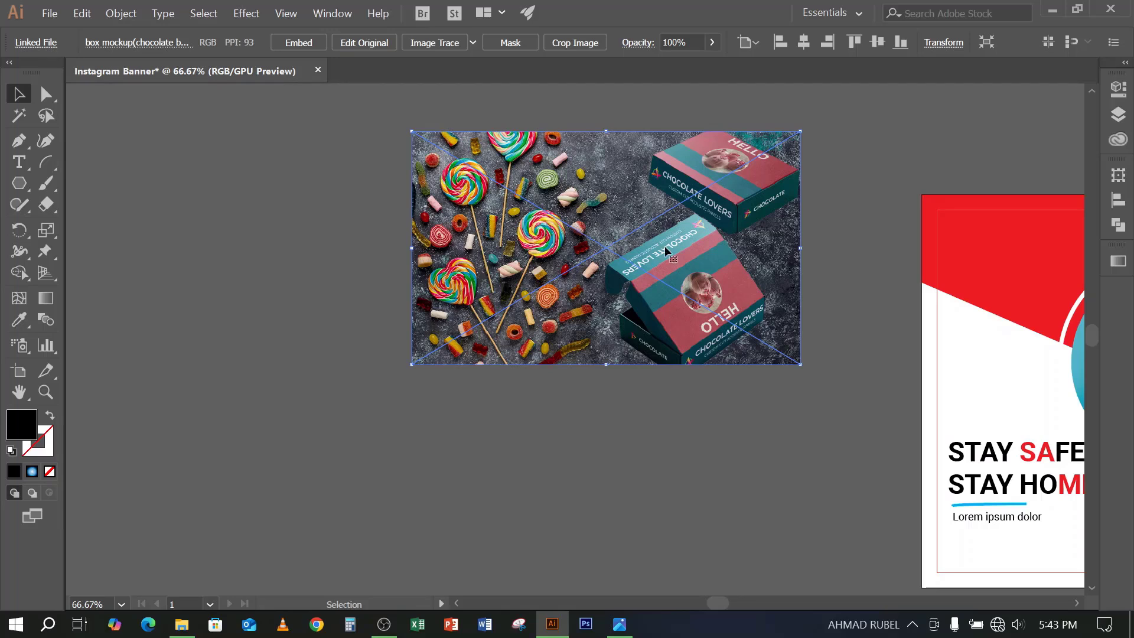
pyautogui.click(299, 43)
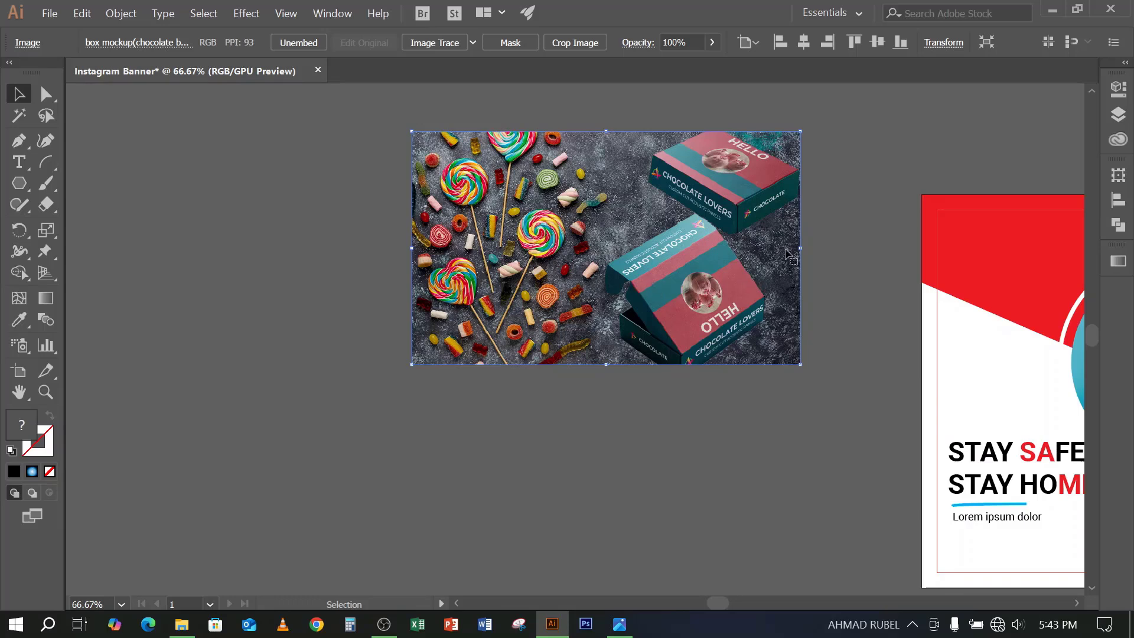
pyautogui.click(815, 132)
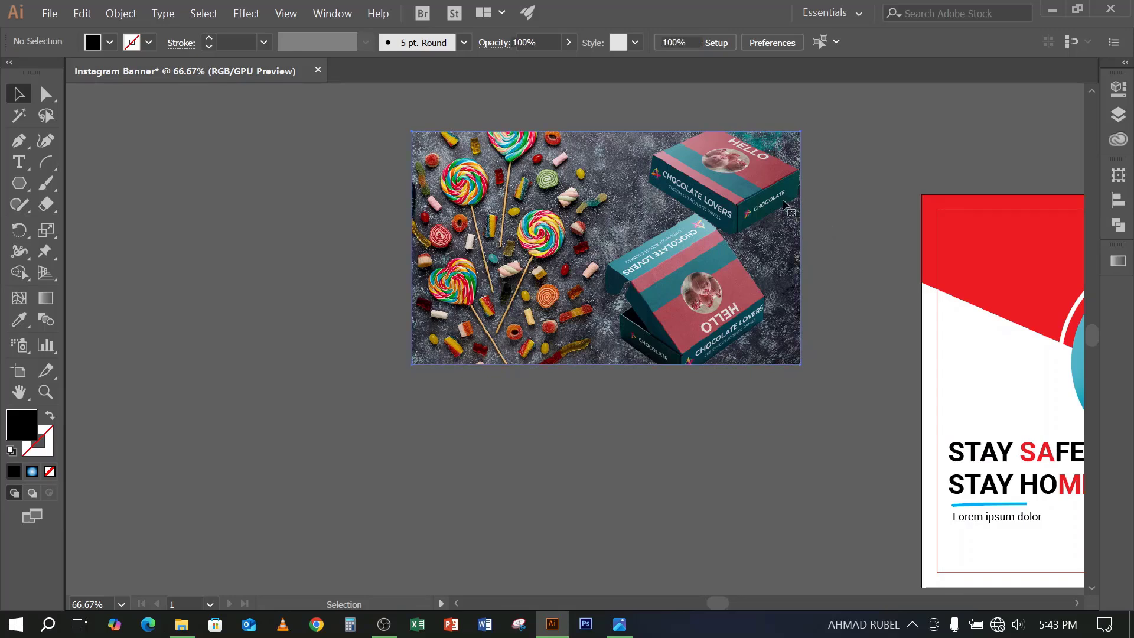
# Send the chocolate box photo behind the hexagon and clip it to the hexagon with a clipping mask
pyautogui.click(781, 199)
pyautogui.hotkey('ctrl', 'shift', '[')
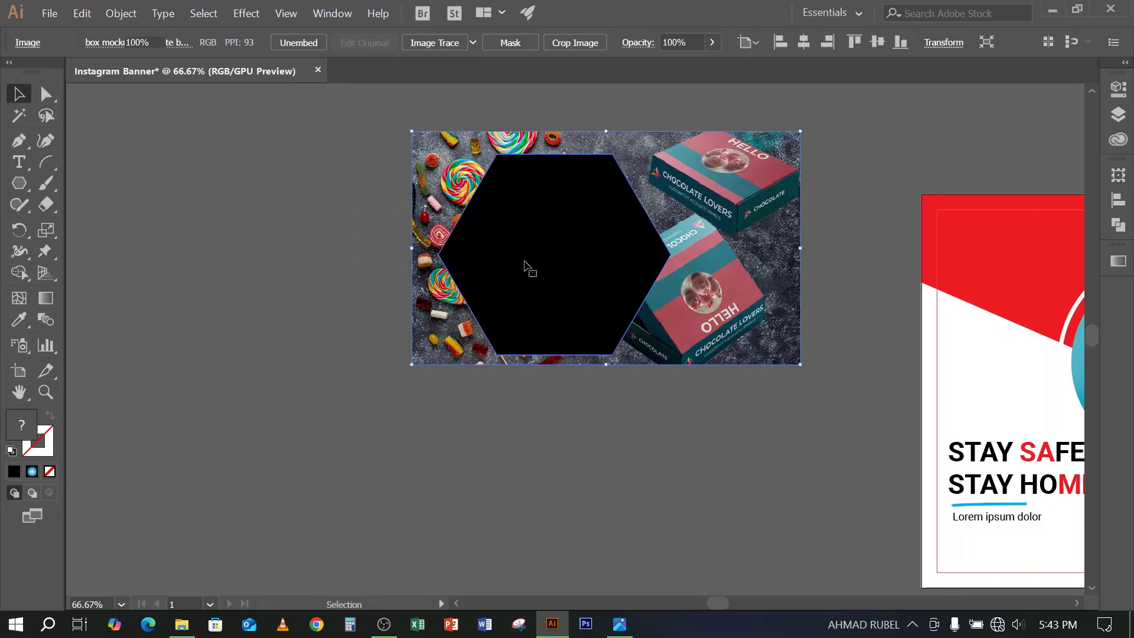
pyautogui.keyDown('shift'); pyautogui.click(527, 264); pyautogui.keyUp('shift')
pyautogui.rightClick(544, 239)
pyautogui.click(599, 350)
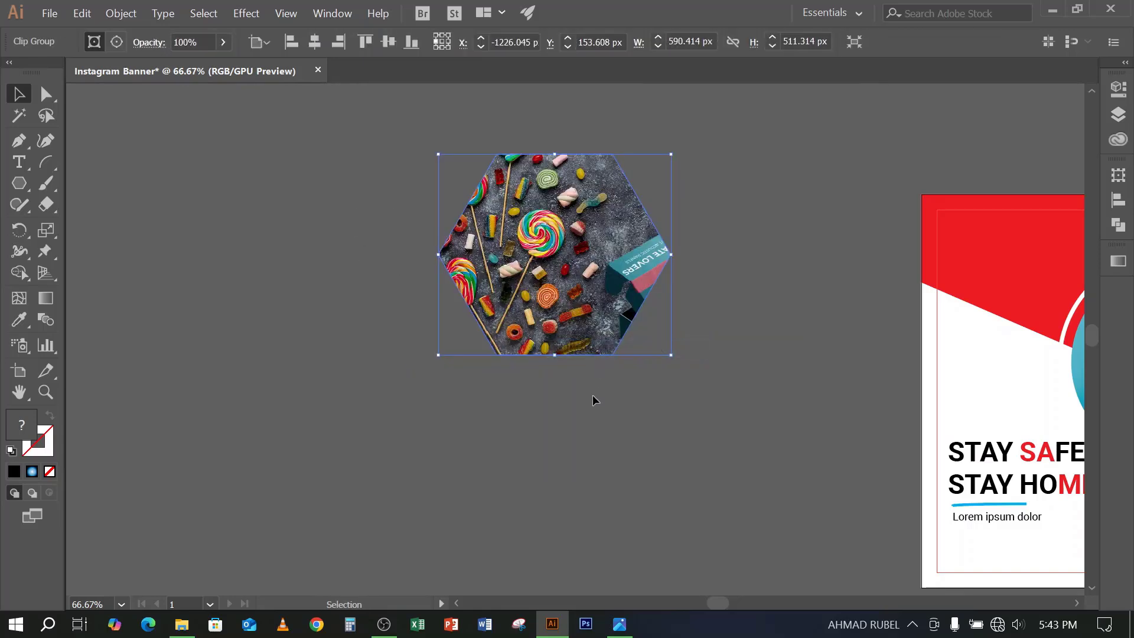
# Move the photo-filled hexagon across the pasteboard closer to the banner, to about X -828 px, Y 546 px
pyautogui.moveTo(601, 333); pyautogui.dragTo(553, 401)
pyautogui.click(681, 329)
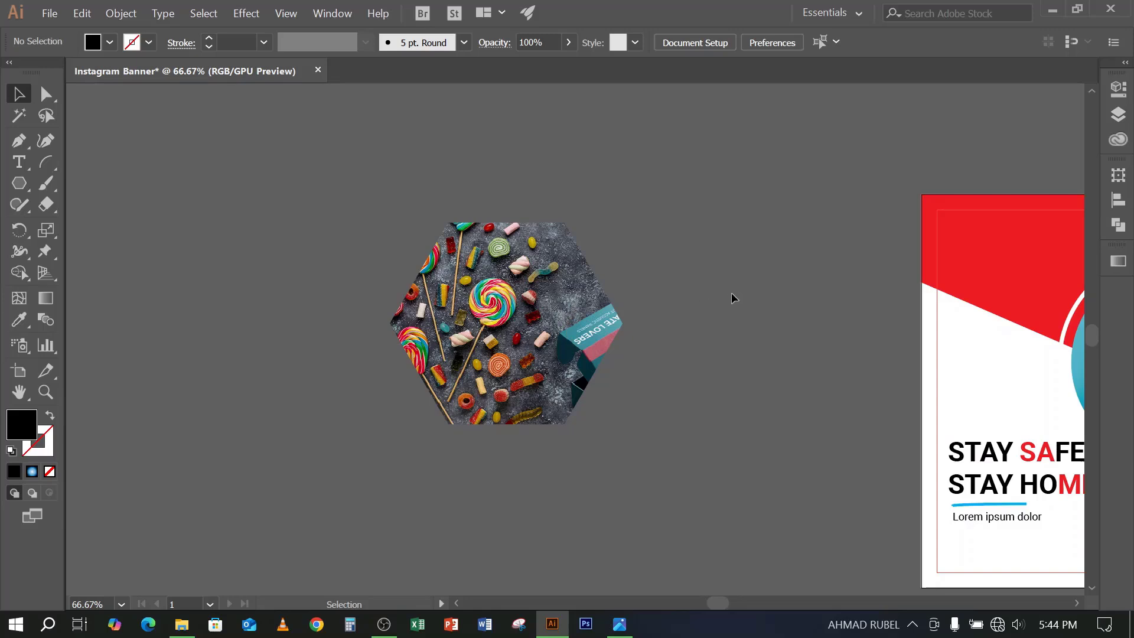
pyautogui.press('space')
pyautogui.moveTo(774, 330); pyautogui.dragTo(526, 279)
pyautogui.moveTo(341, 309); pyautogui.dragTo(488, 326)
pyautogui.press('space')
pyautogui.moveTo(552, 371); pyautogui.dragTo(449, 309)
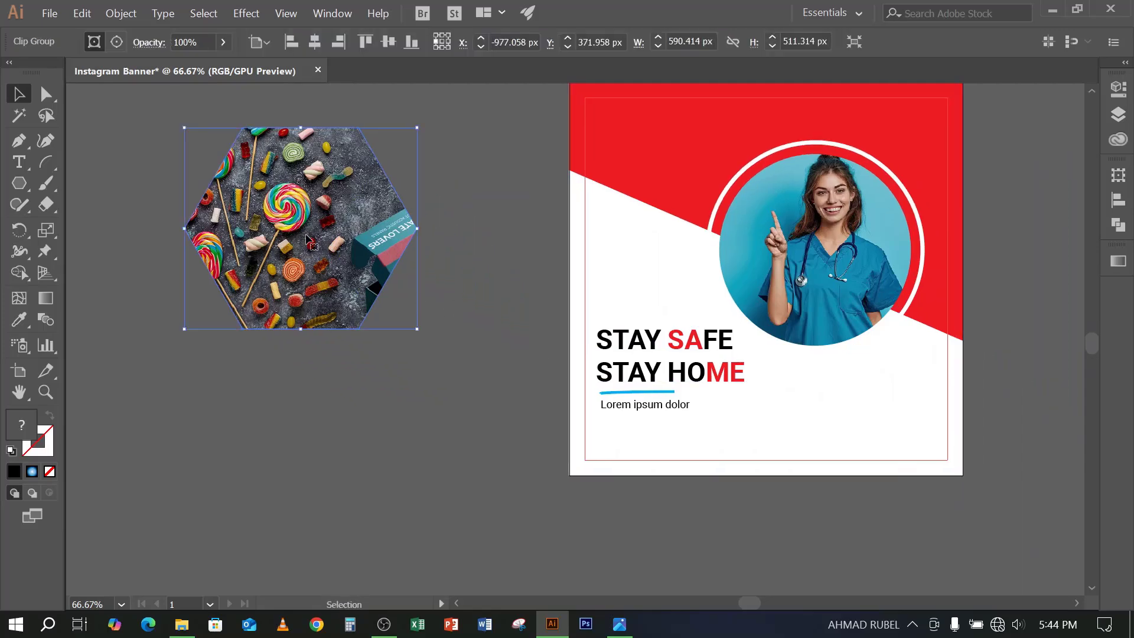
pyautogui.moveTo(311, 229); pyautogui.dragTo(375, 295)
pyautogui.press('space')
pyautogui.moveTo(539, 326); pyautogui.dragTo(442, 324)
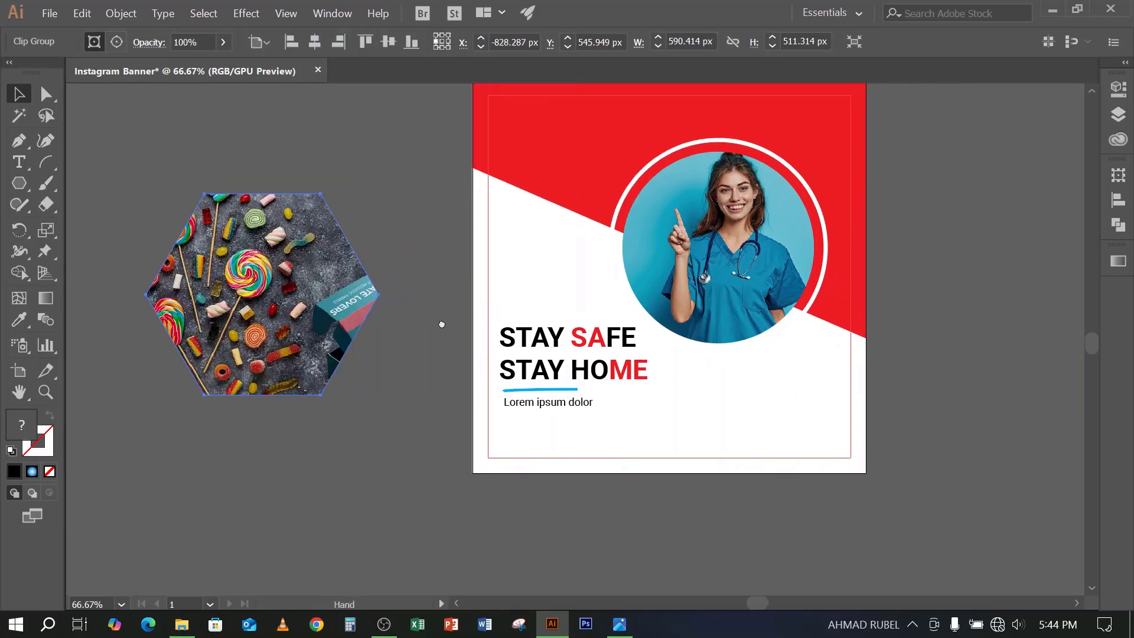
# Set the font of the "STAY SAFE STAY HOME" headline to Poppins Bold
pyautogui.hotkey('ctrl', '1')
pyautogui.click(511, 307)
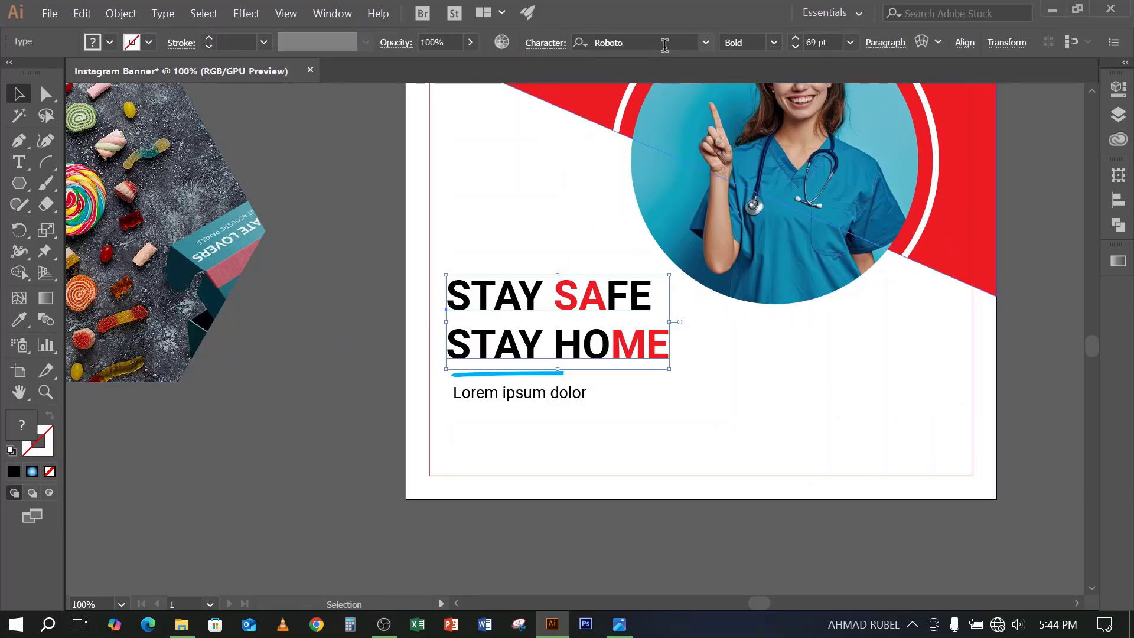
pyautogui.click(665, 46)
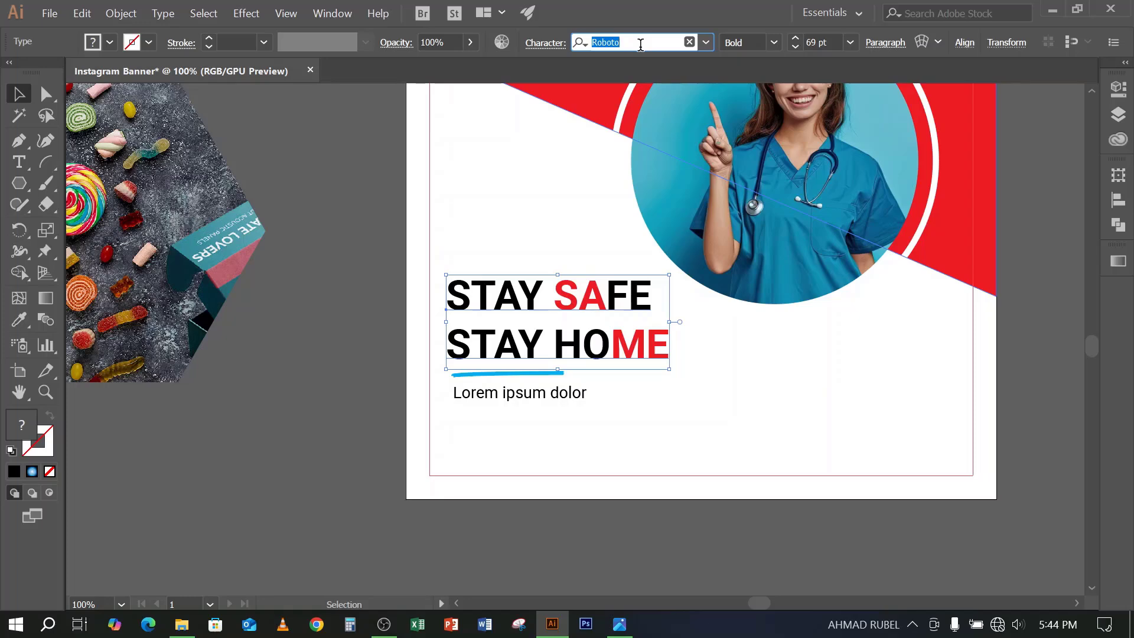
pyautogui.write('POPP')
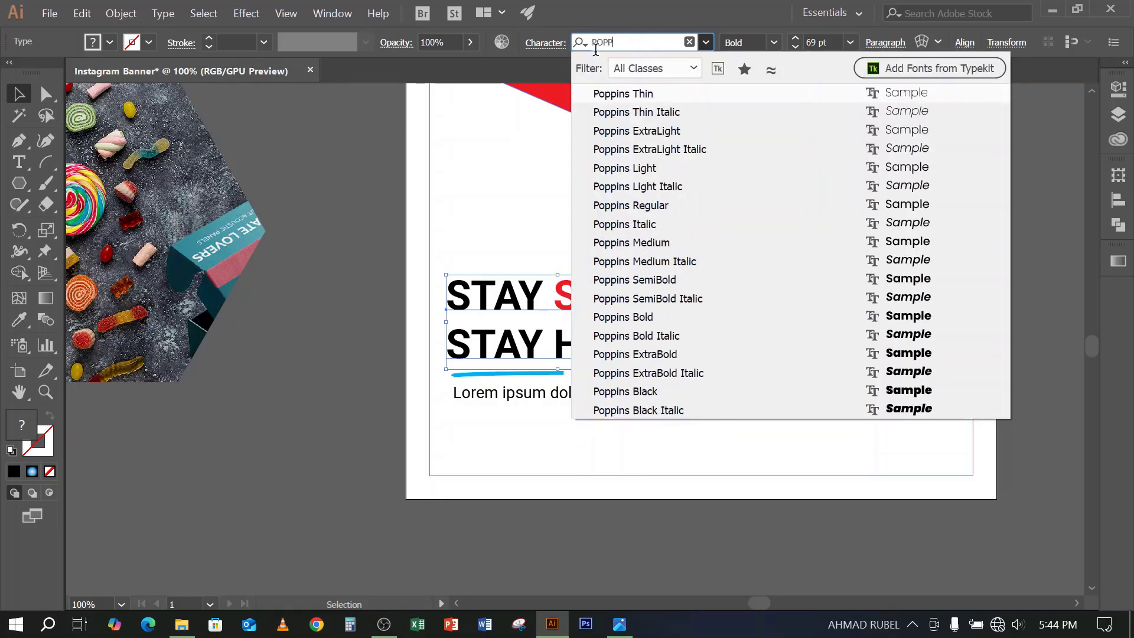
pyautogui.click(646, 317)
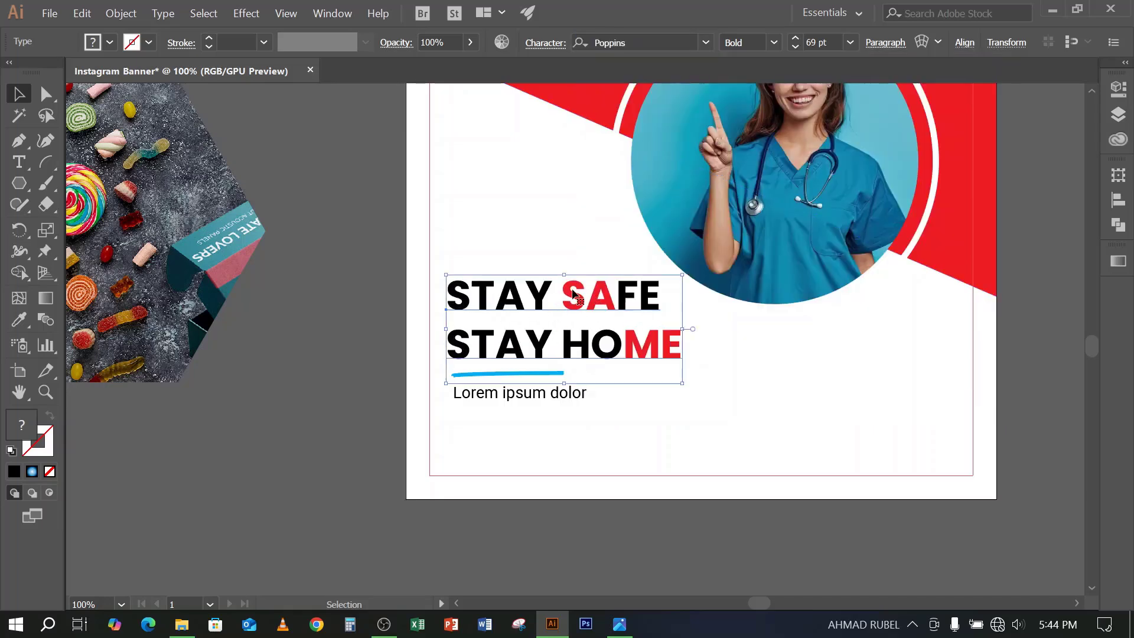
# Recolor the word "STAY" in the headline's second line to cyan blue and deselect the text
pyautogui.click(17, 160)
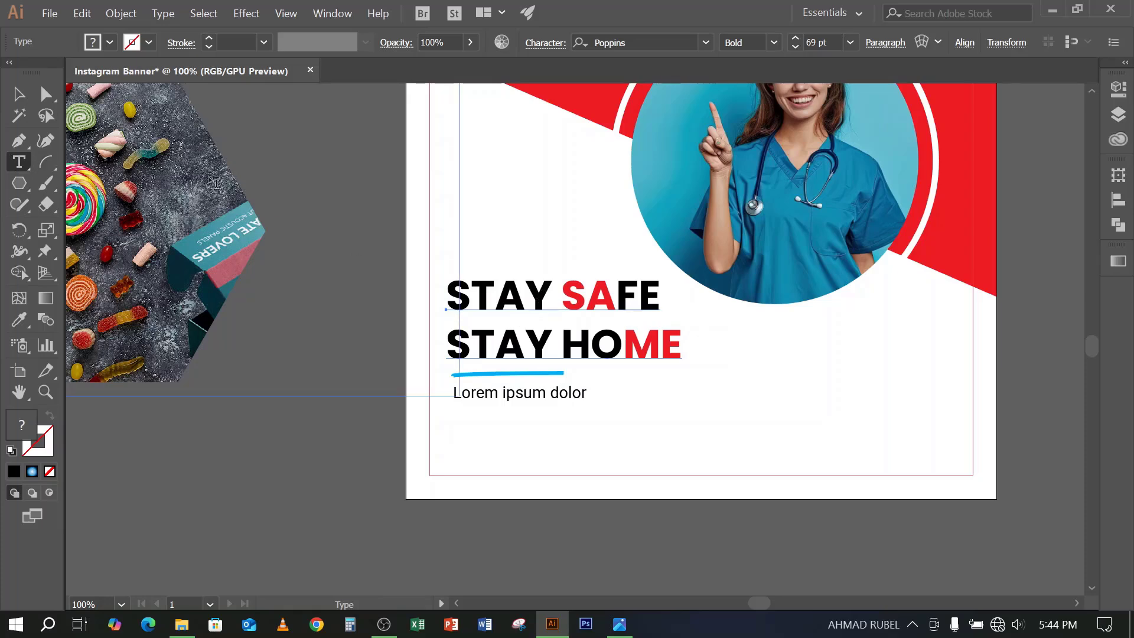
pyautogui.moveTo(544, 291); pyautogui.dragTo(441, 293)
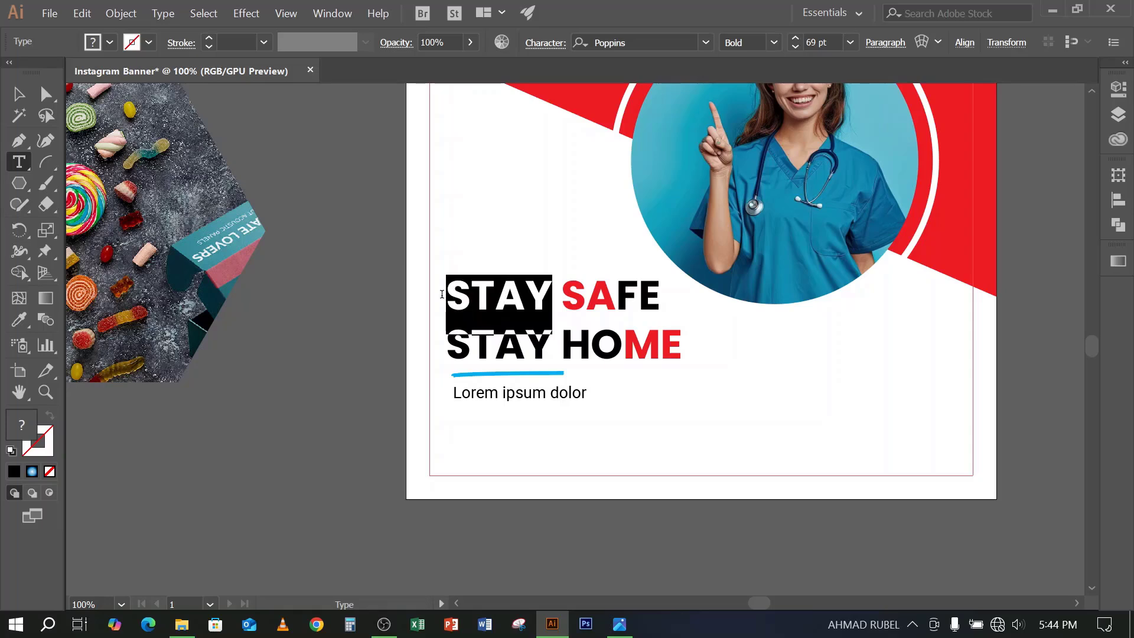
pyautogui.moveTo(543, 349); pyautogui.dragTo(454, 356)
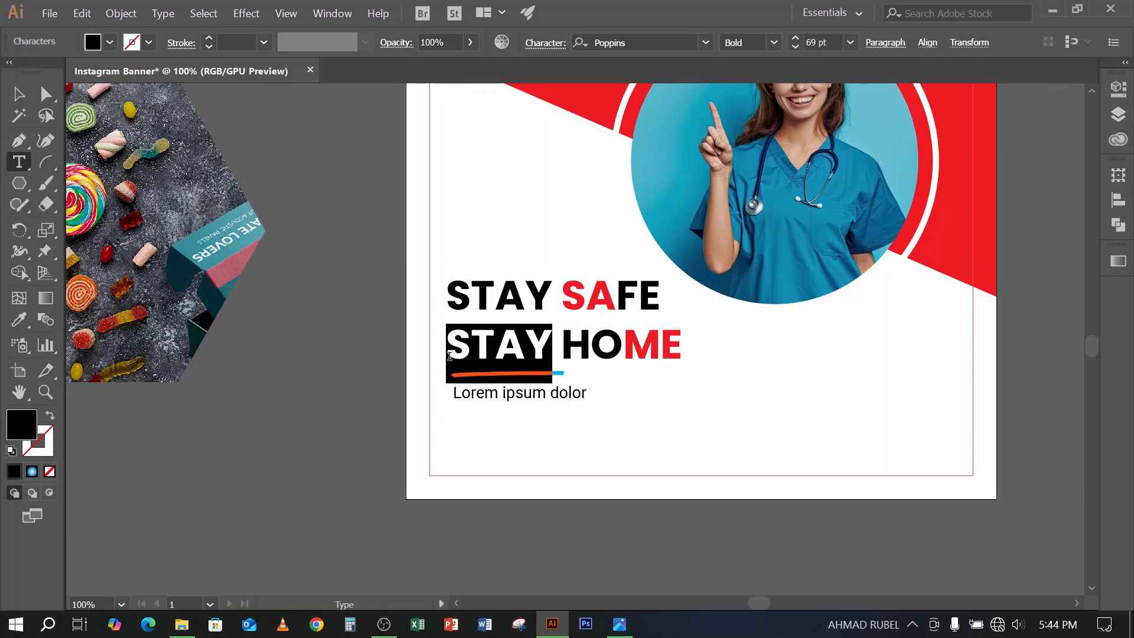
pyautogui.click(110, 43)
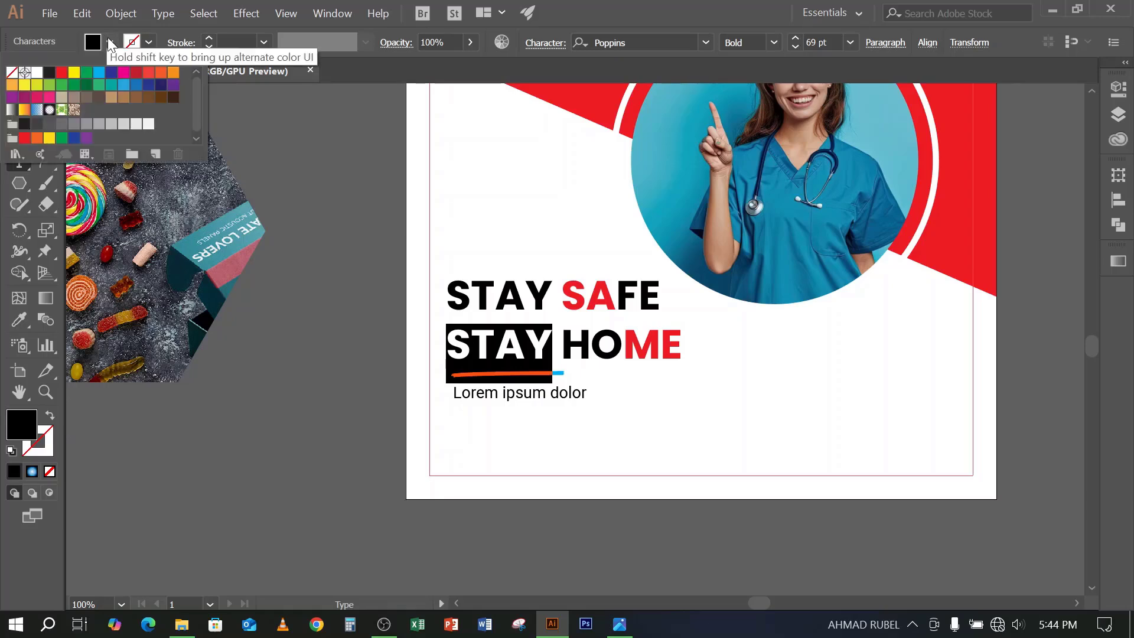
pyautogui.click(98, 72)
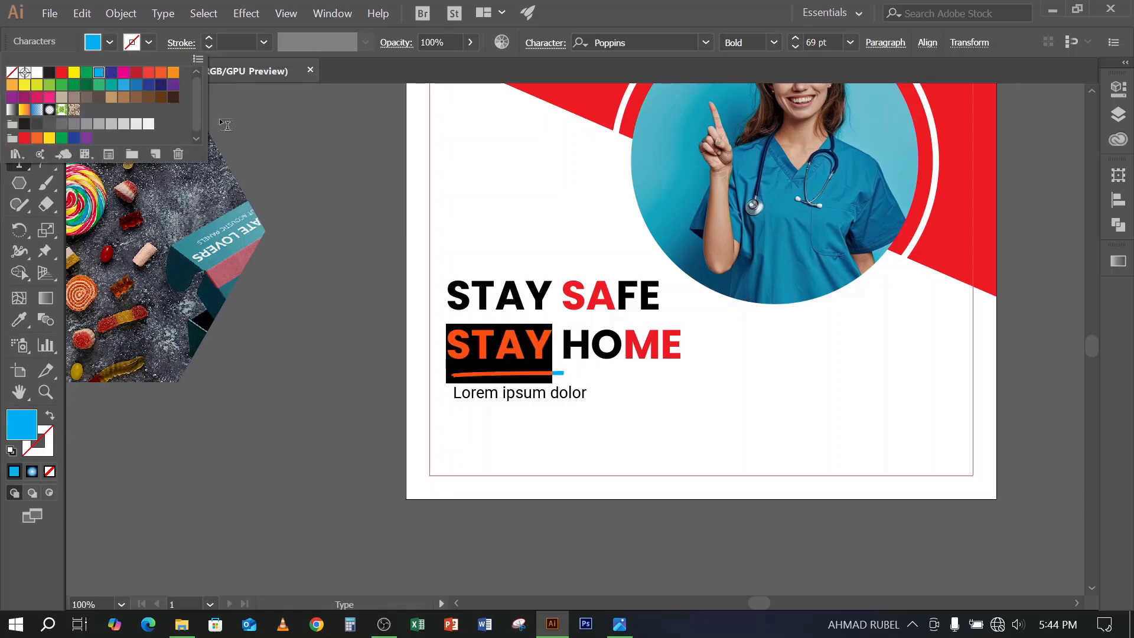
pyautogui.click(635, 9)
pyautogui.click(18, 94)
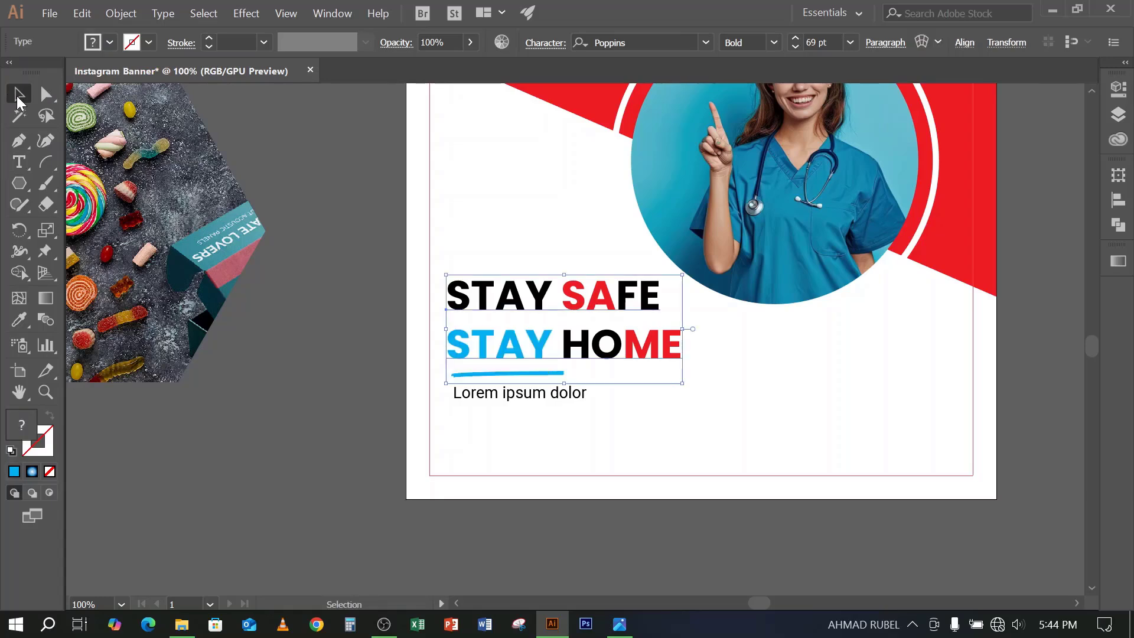
pyautogui.click(374, 245)
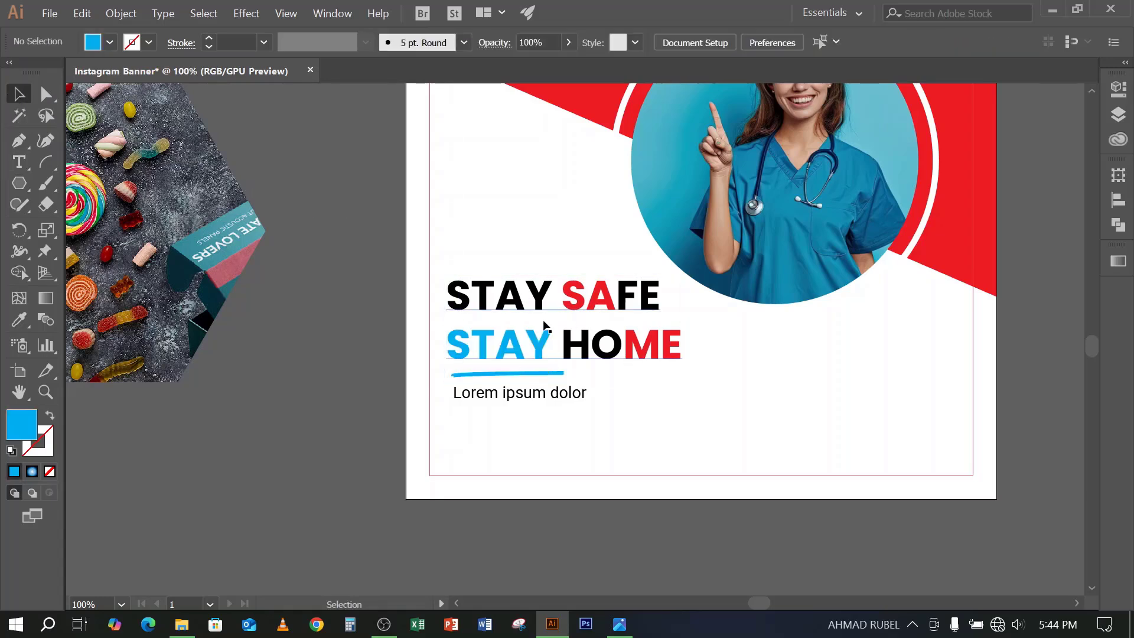
pyautogui.scroll(-1, 581, 414)
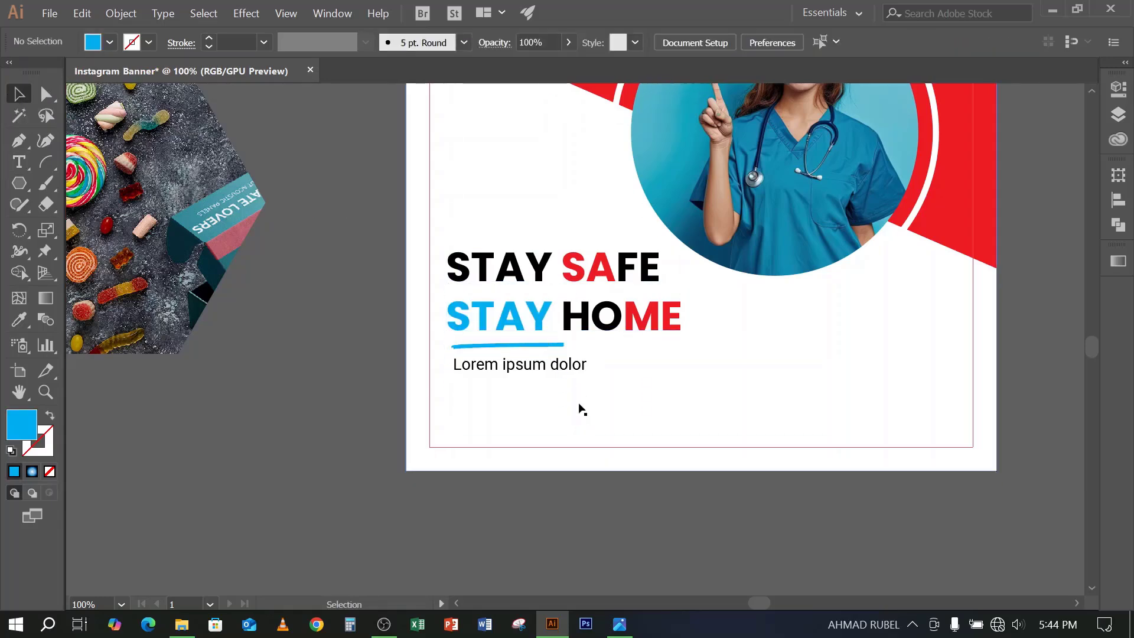
pyautogui.scroll(3, 590, 365)
pyautogui.scroll(3, 597, 366)
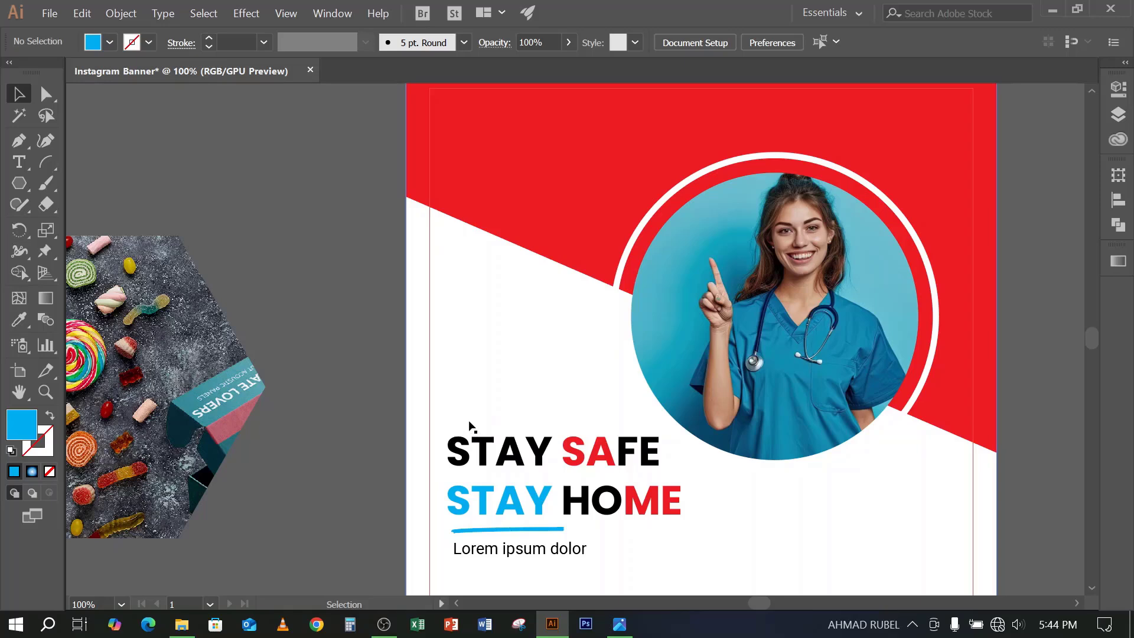
pyautogui.scroll(-1, 466, 411)
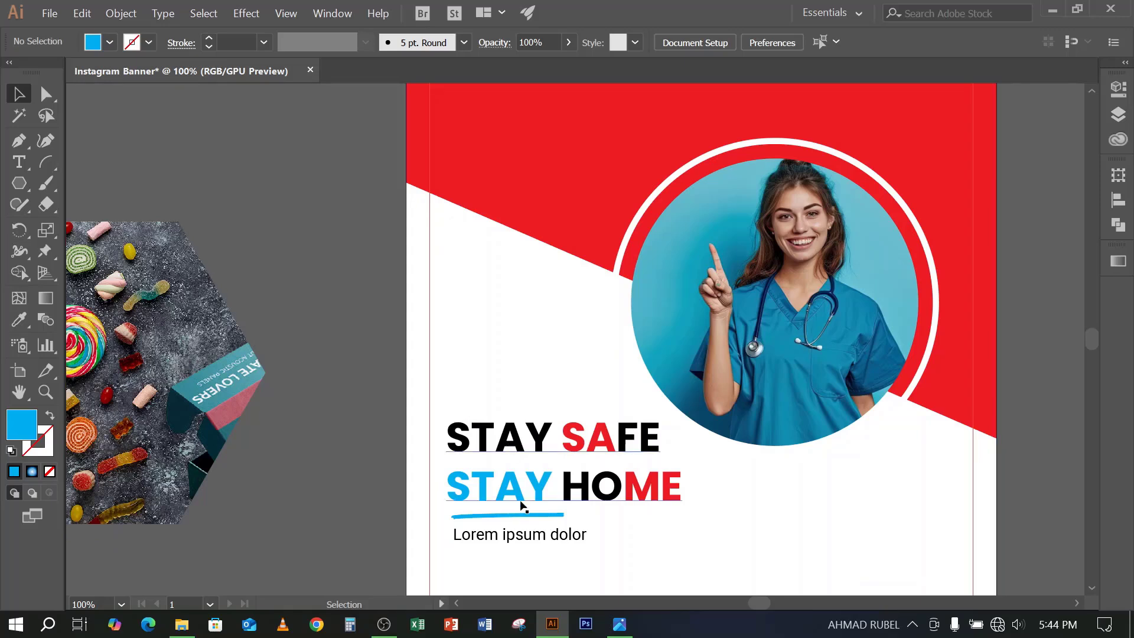
pyautogui.click(526, 491)
pyautogui.scroll(-1, 526, 490)
pyautogui.scroll(2, 527, 482)
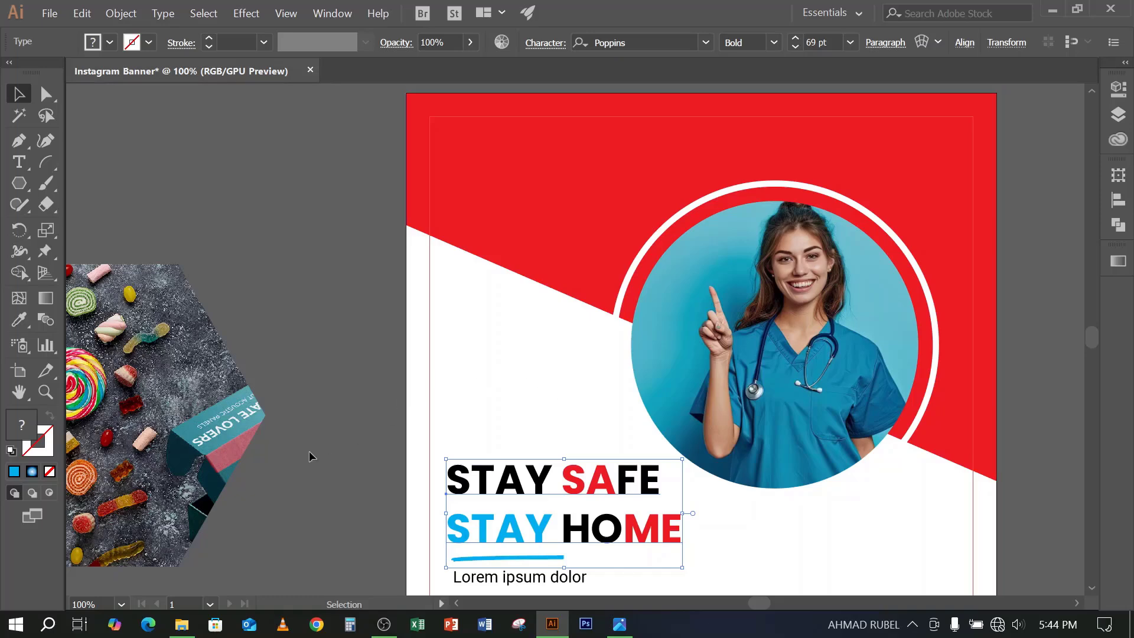
pyautogui.click(182, 626)
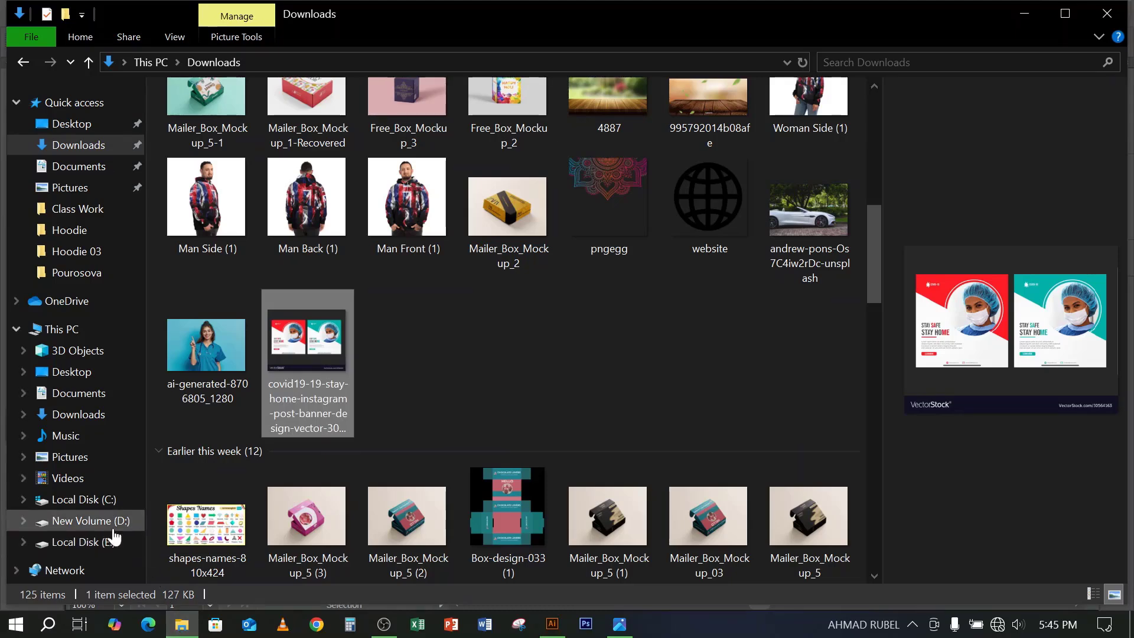
pyautogui.click(89, 520)
pyautogui.click(381, 626)
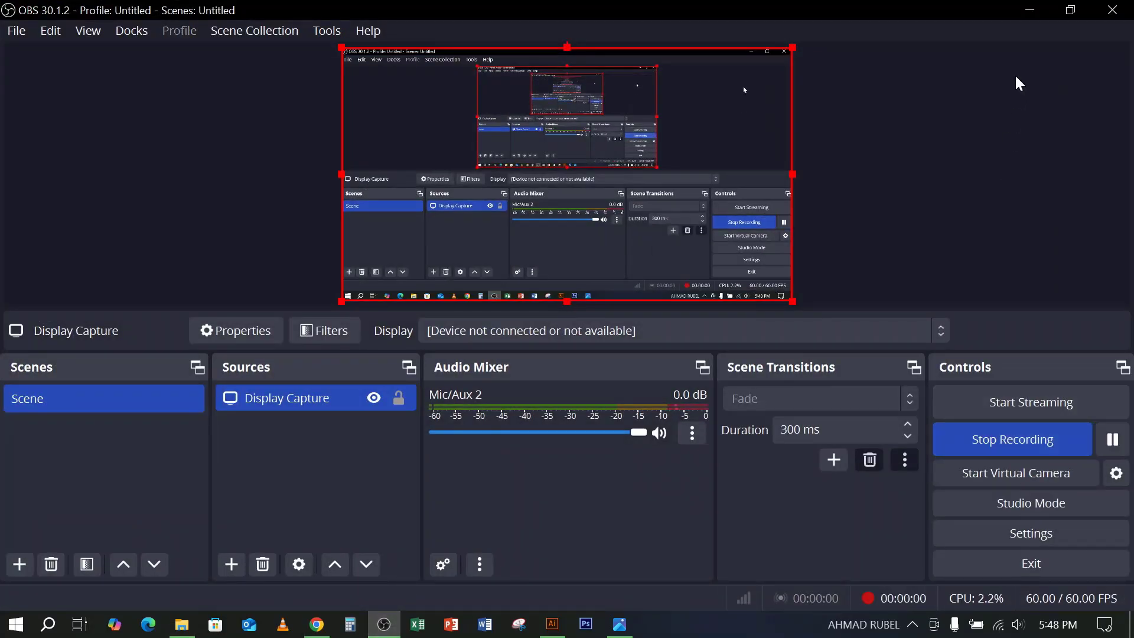
# Switch to Chrome, open the bookmarked WhatsApp Web in a new tab, and return to the Flaticon page
pyautogui.click(1028, 12)
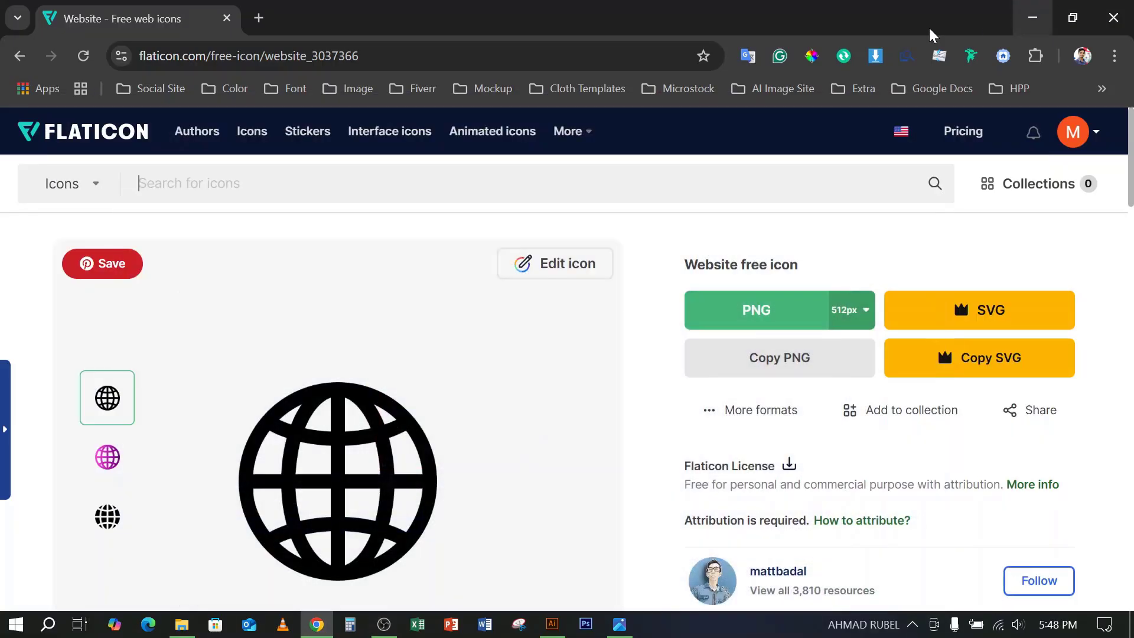
pyautogui.click(440, 56)
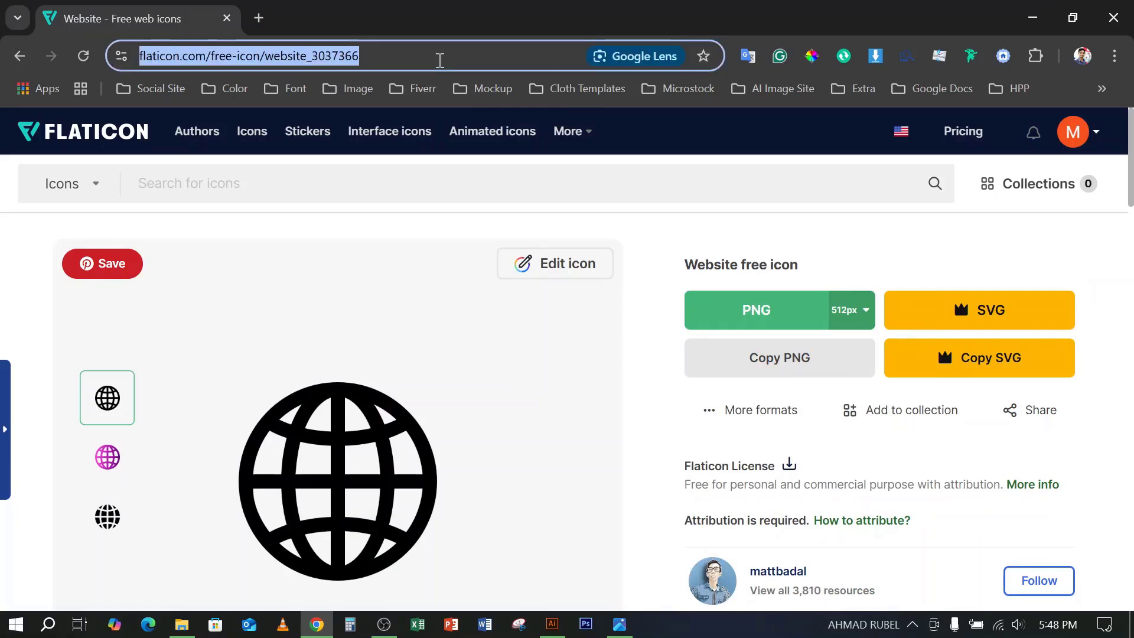
pyautogui.click(259, 18)
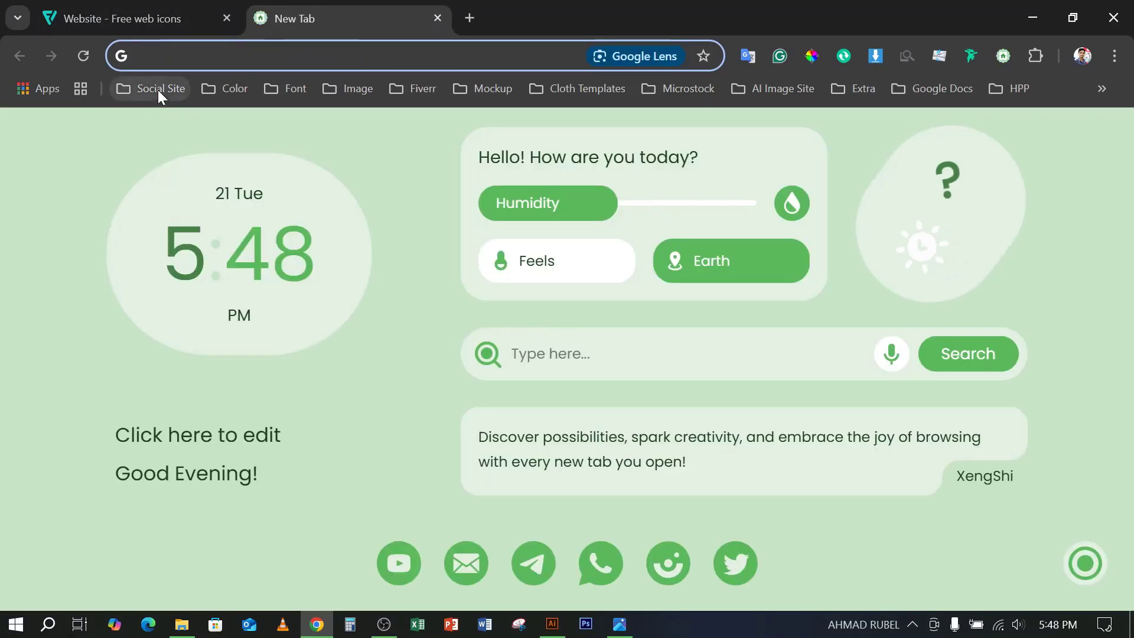
pyautogui.click(158, 90)
pyautogui.click(167, 224)
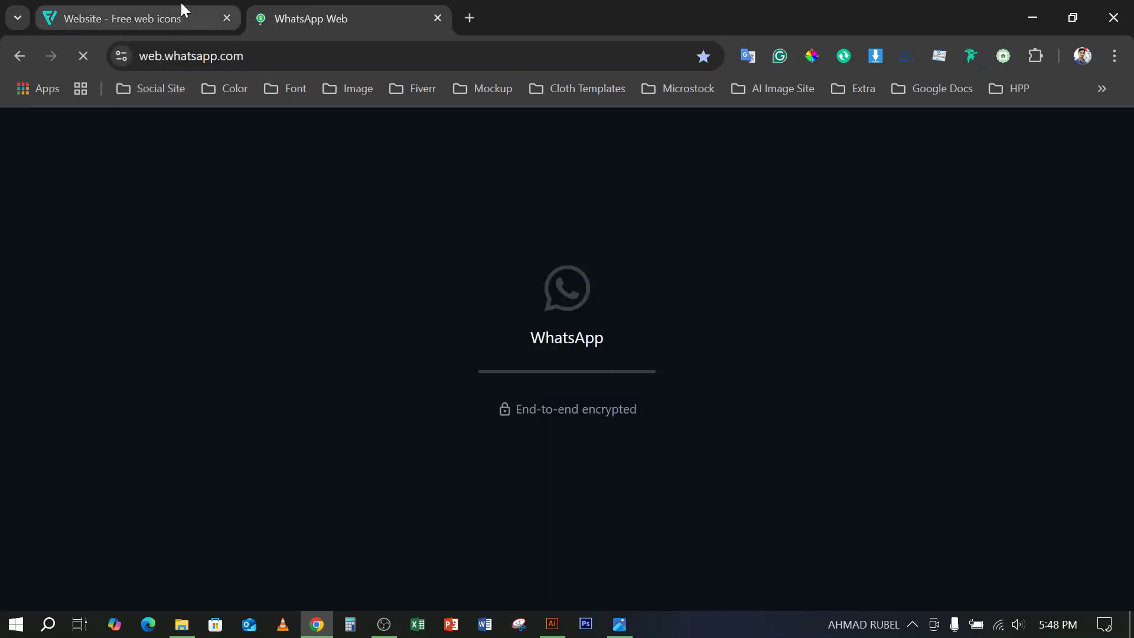
pyautogui.click(182, 10)
pyautogui.click(349, 16)
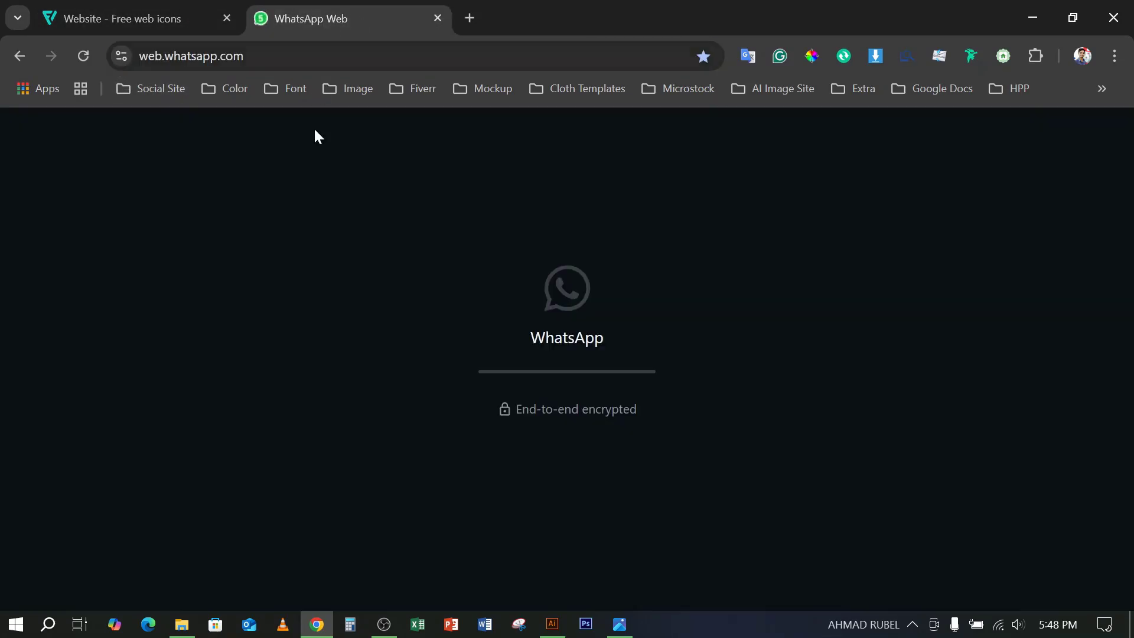
pyautogui.click(150, 26)
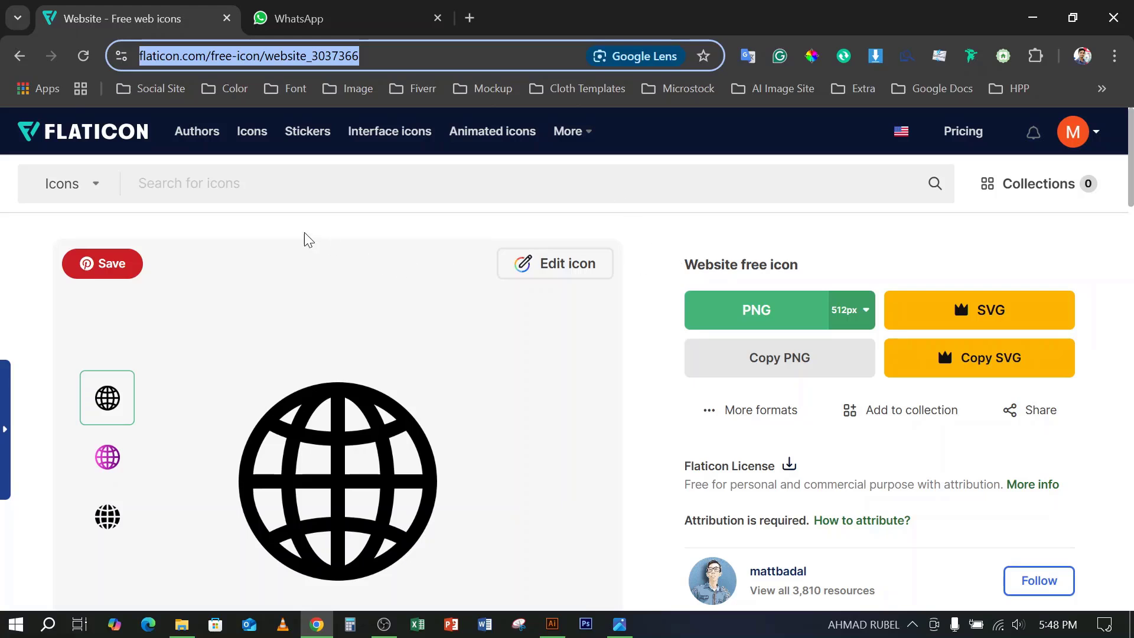
# Search Flaticon for "mail" icons and open the black outlined envelope icon with the rounded flap
pyautogui.click(233, 184)
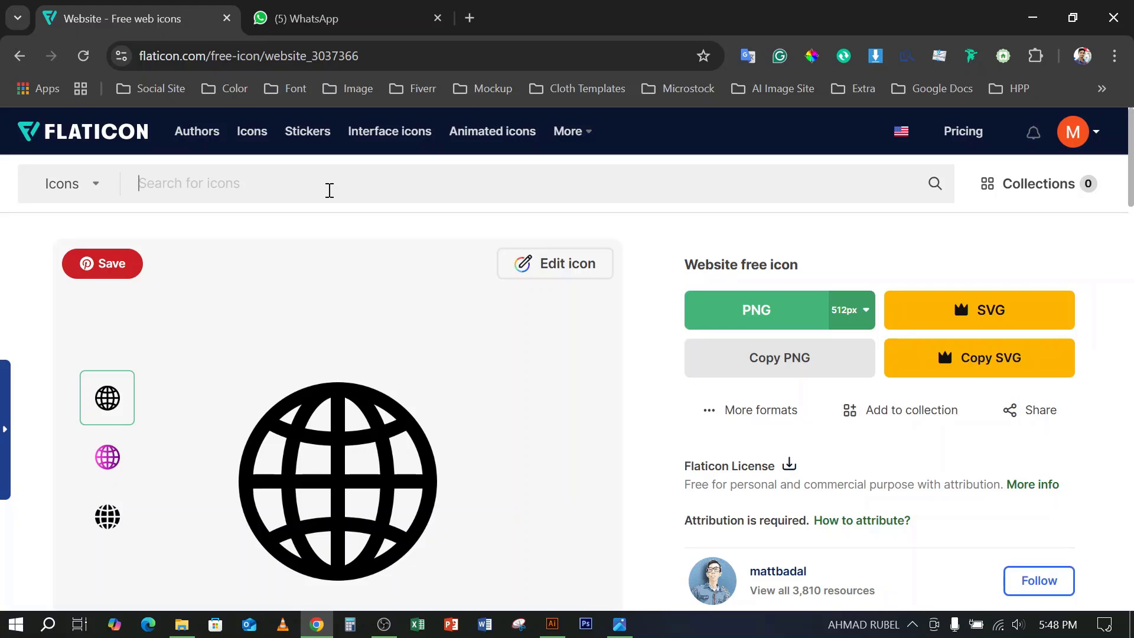
pyautogui.write('mail')
pyautogui.press('Return')
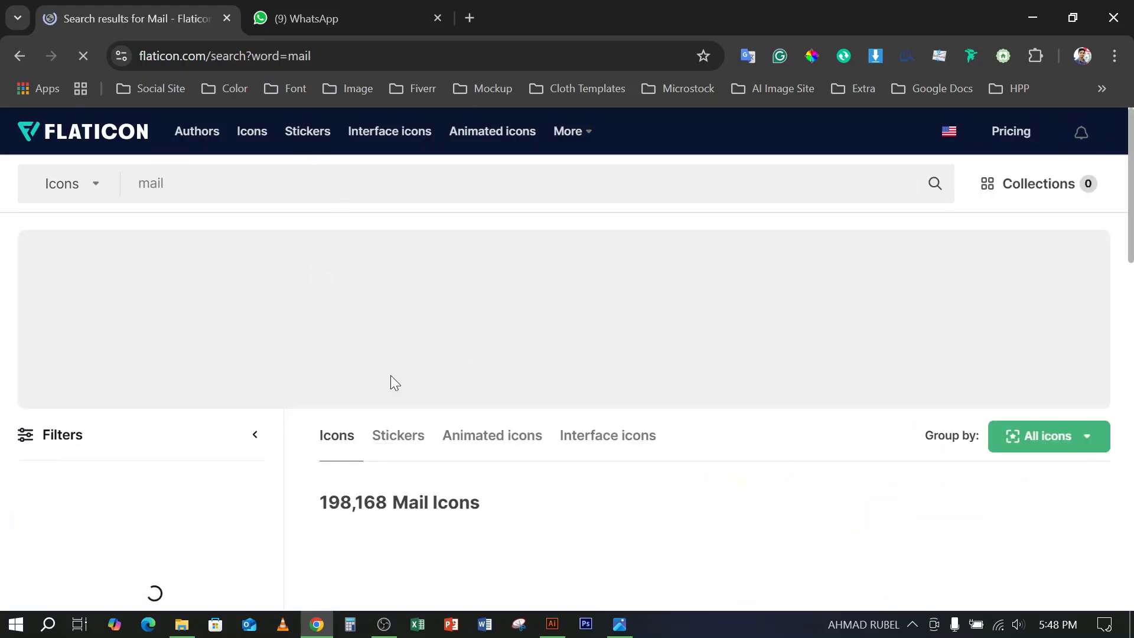
pyautogui.scroll(-3, 389, 358)
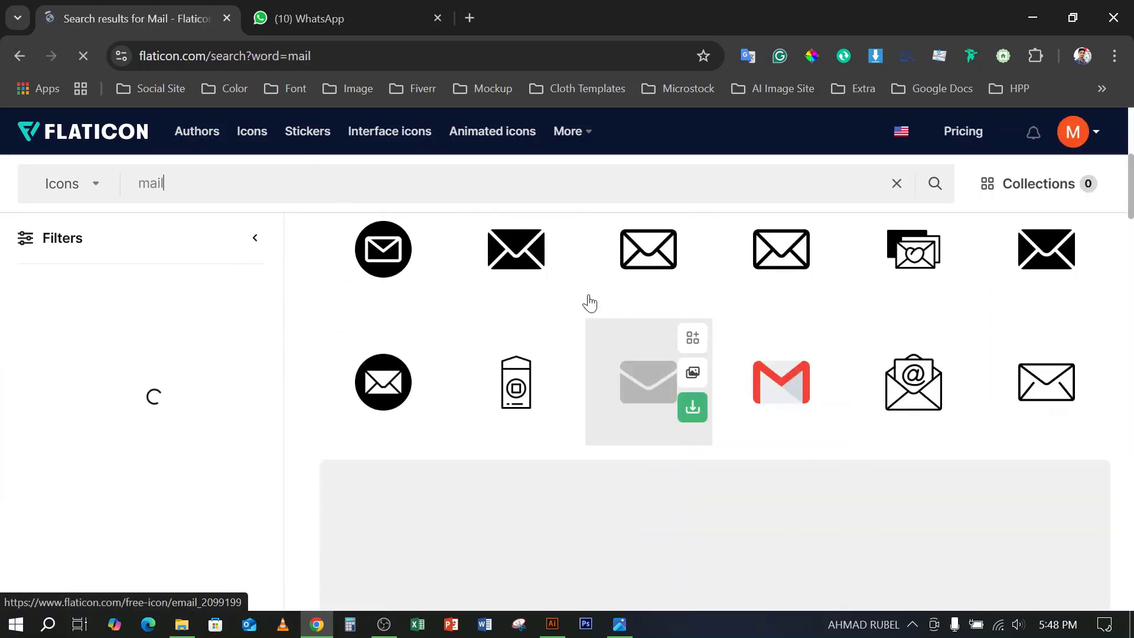
pyautogui.click(645, 260)
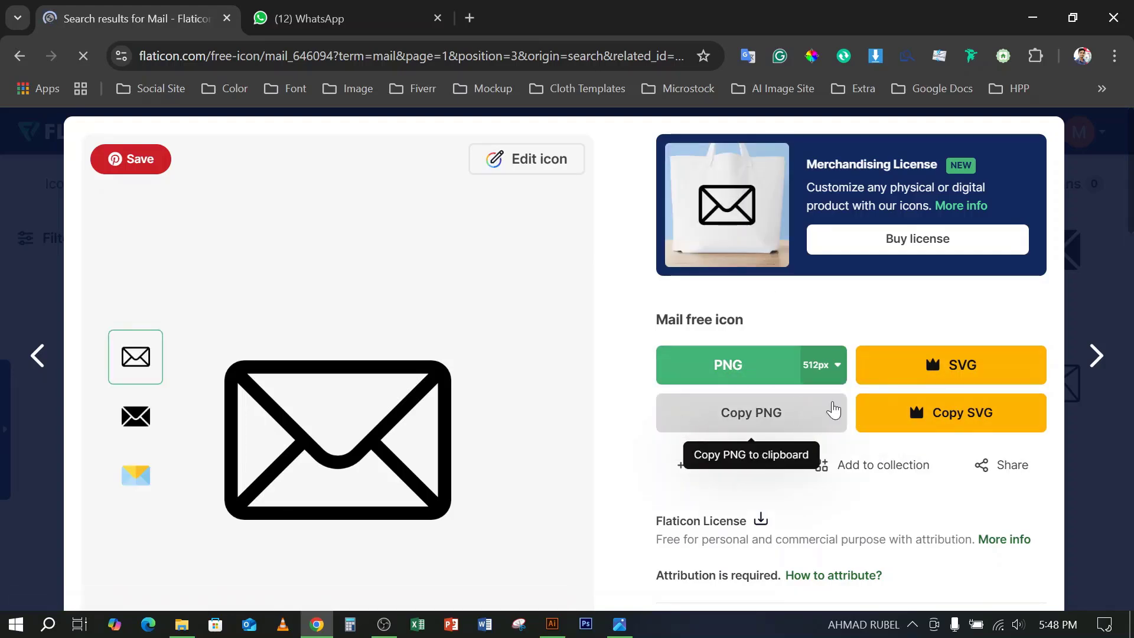
# Download the outlined mail icon as a free 512px PNG, preview the downloaded file and close the preview
pyautogui.click(734, 370)
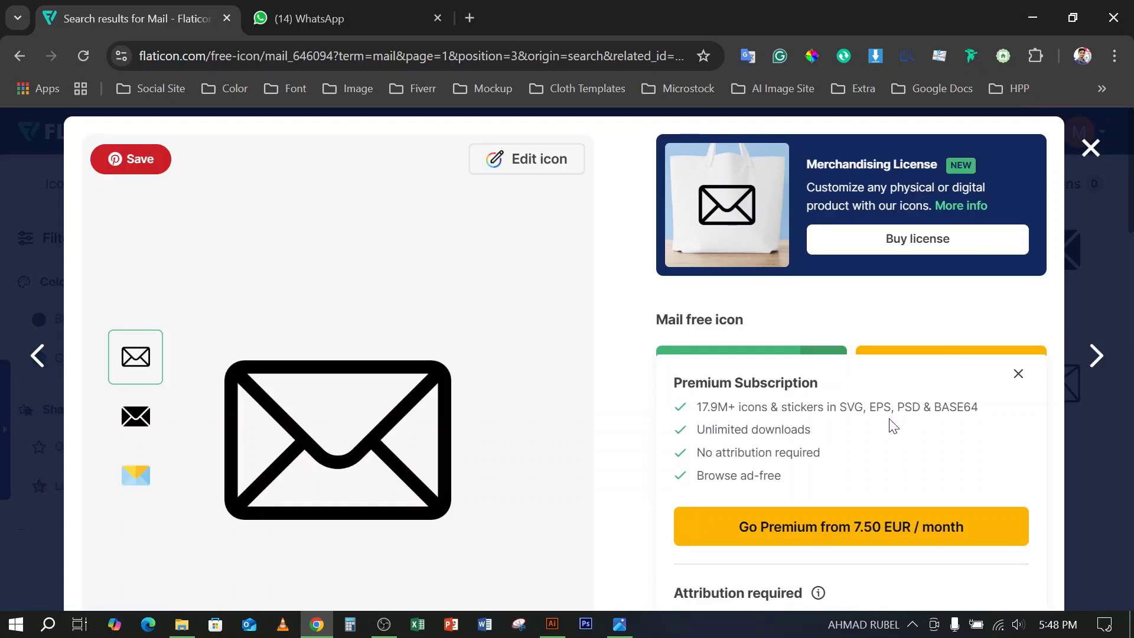
pyautogui.scroll(-5, 893, 425)
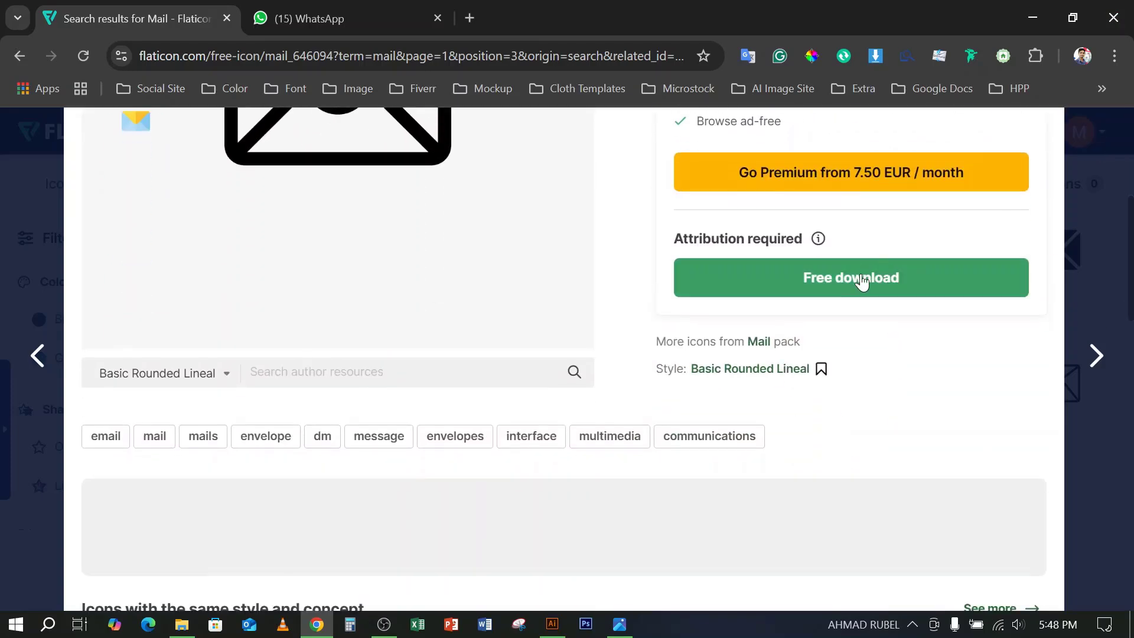
pyautogui.click(862, 281)
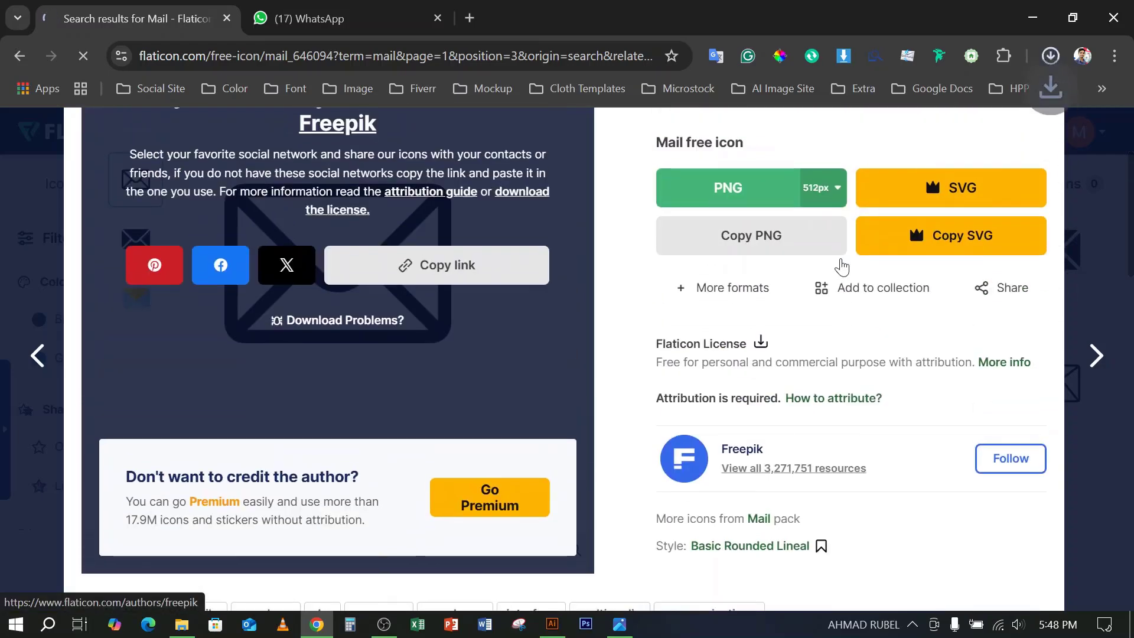
pyautogui.click(945, 92)
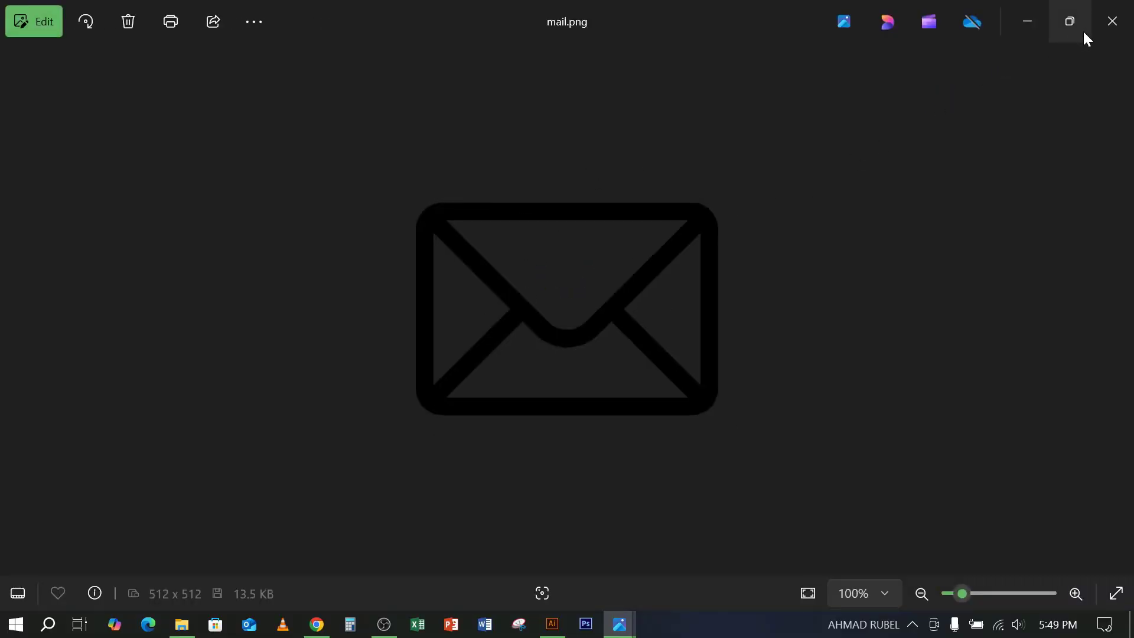
pyautogui.click(1113, 20)
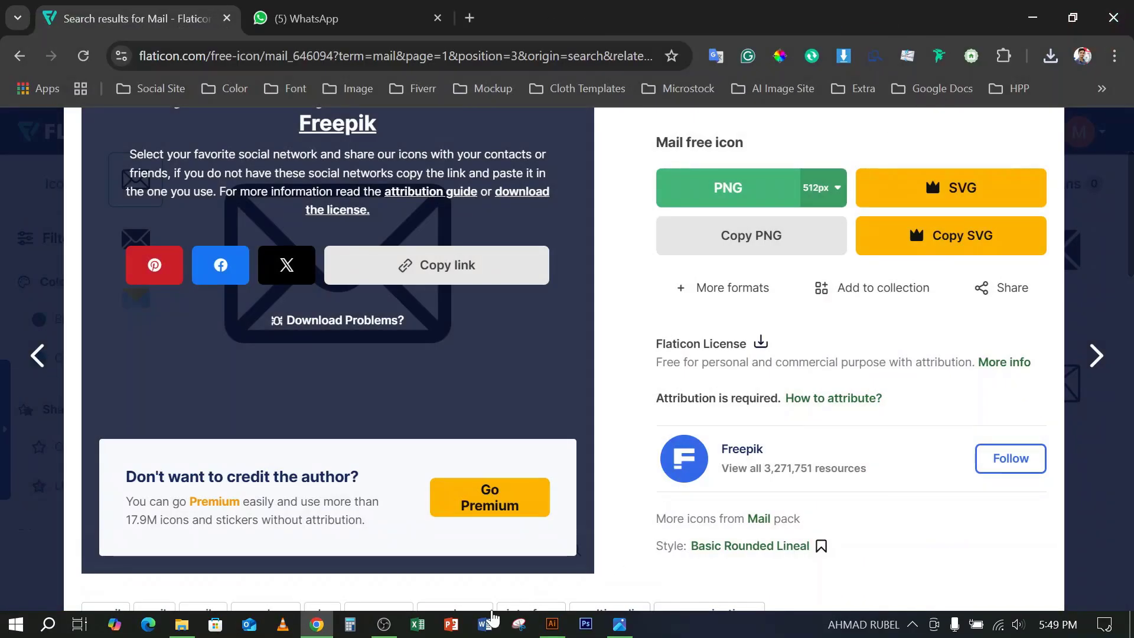
pyautogui.click(552, 624)
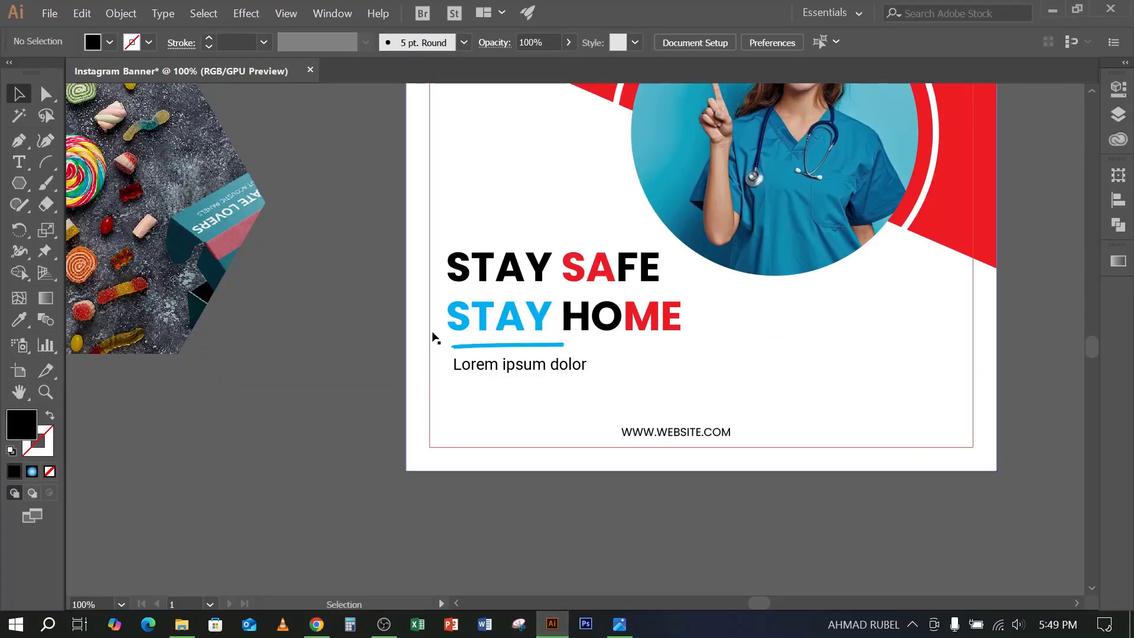
pyautogui.click(49, 13)
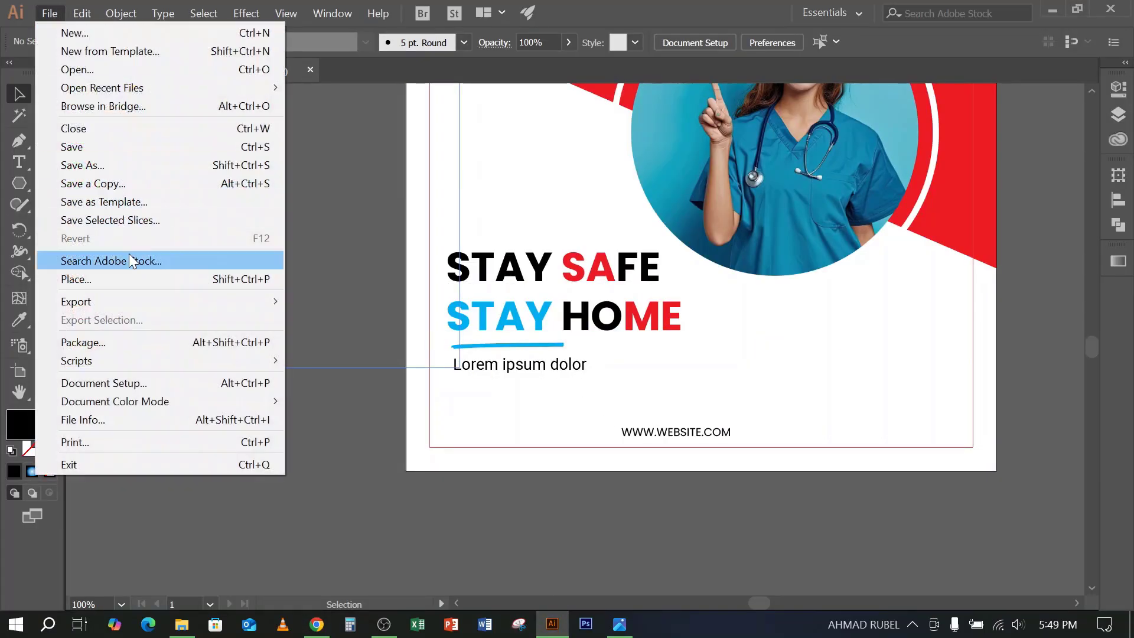
pyautogui.click(112, 279)
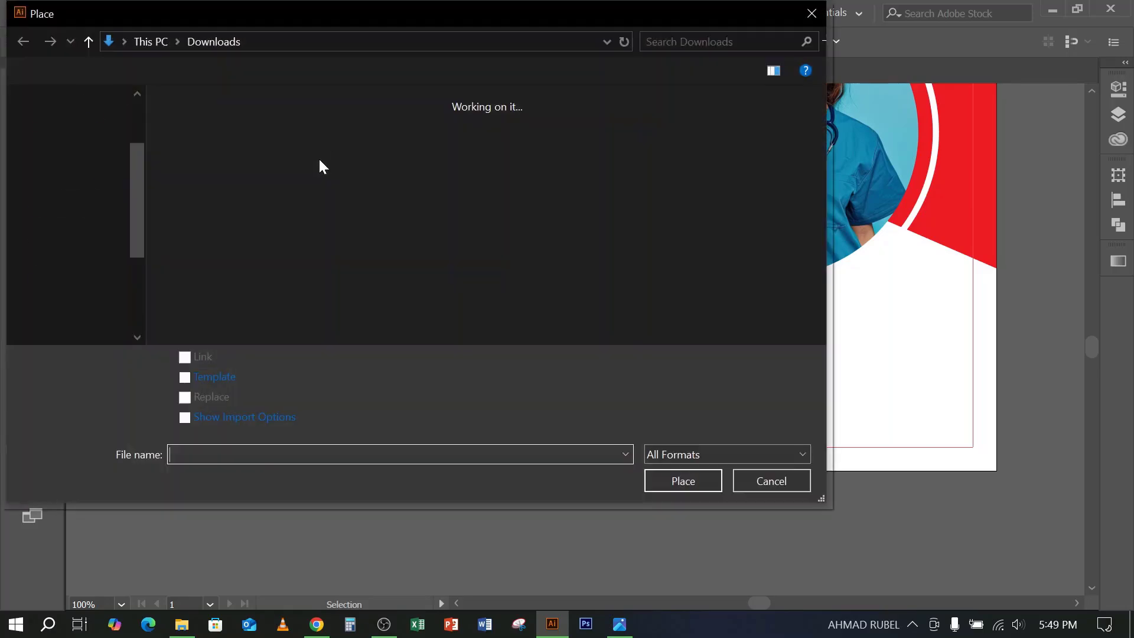
pyautogui.click(222, 166)
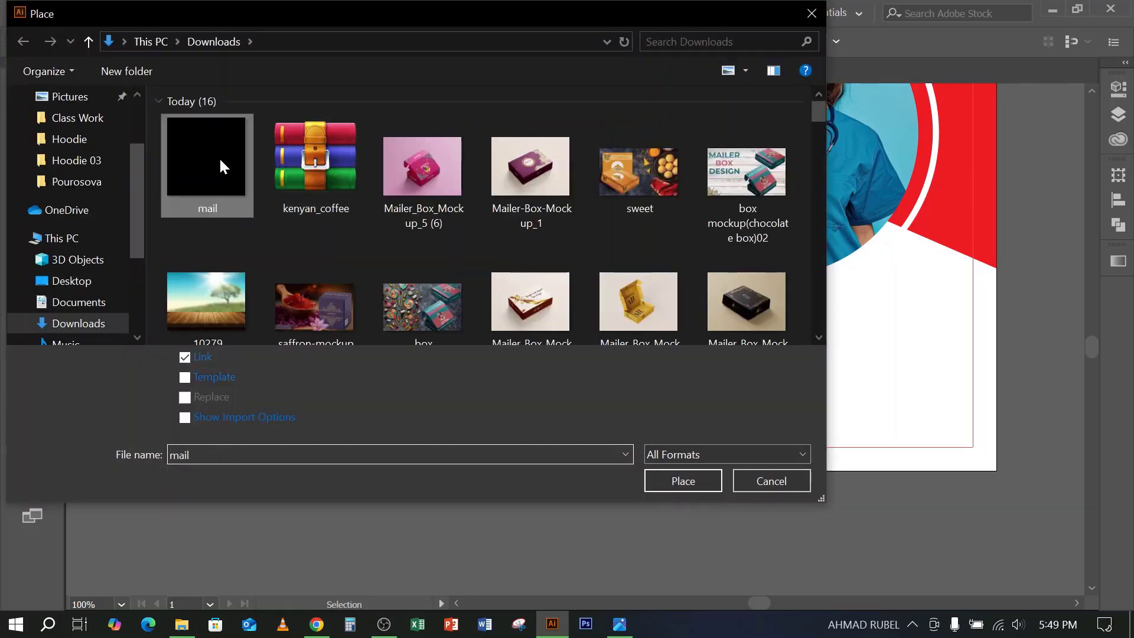
pyautogui.click(711, 480)
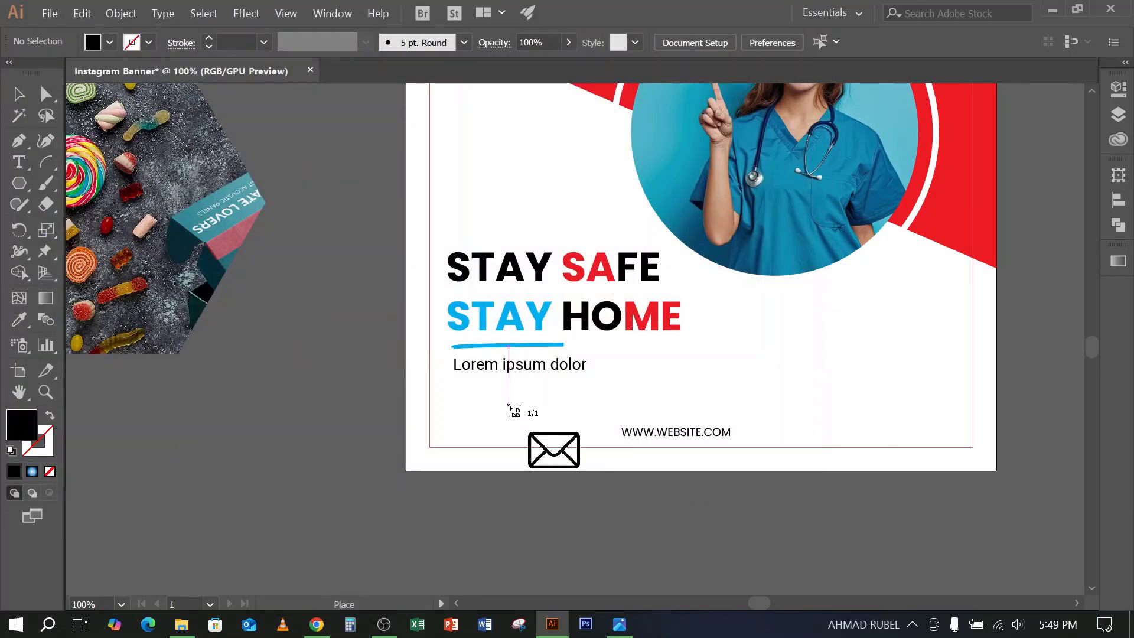
pyautogui.click(508, 406)
pyautogui.moveTo(533, 430); pyautogui.dragTo(599, 434)
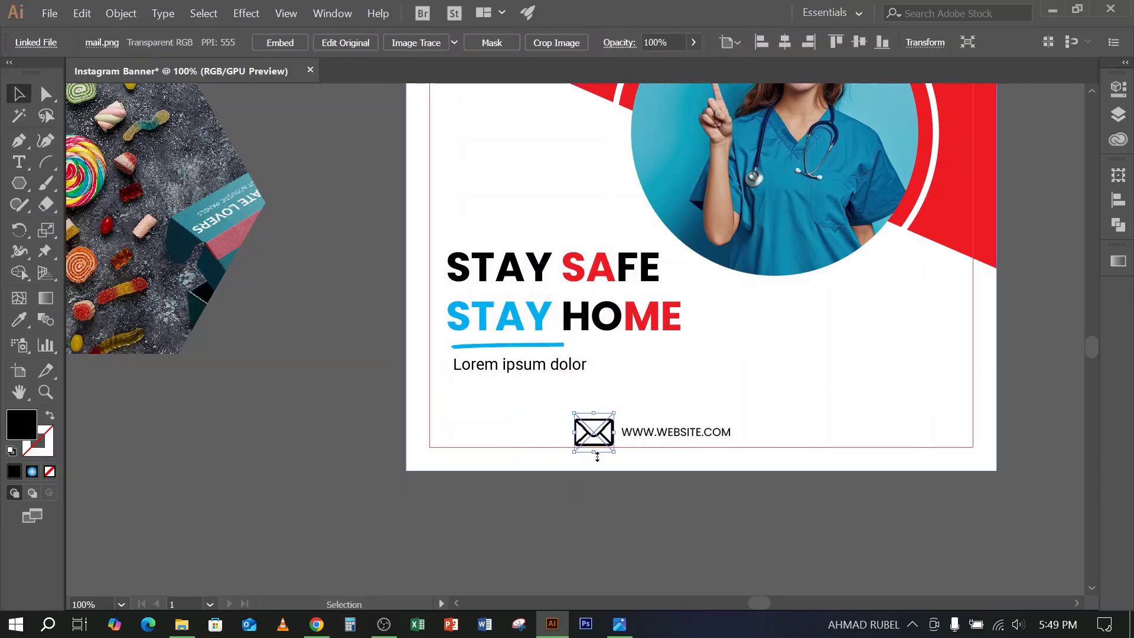
# Shrink the mail icon to roughly the height of the website text, keep it directly before the text, embed the image and deselect it
pyautogui.hotkey('ctrl', '+')
pyautogui.hotkey('ctrl', '+')
pyautogui.hotkey('ctrl', '+')
pyautogui.hotkey('ctrl', '+')
pyautogui.hotkey('ctrl', '+')
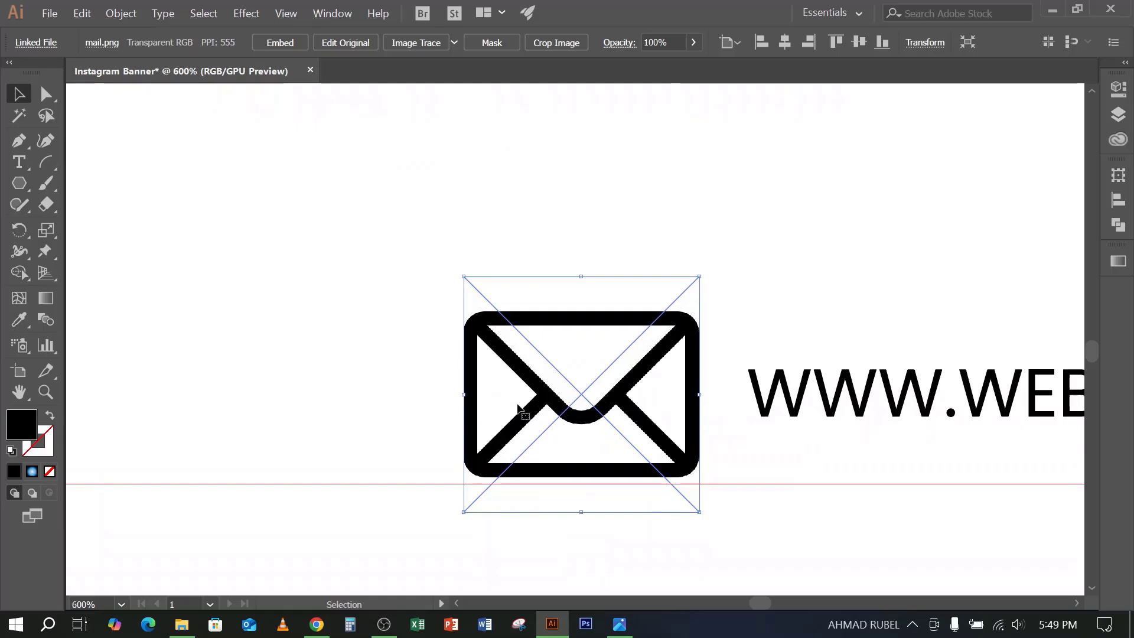
pyautogui.moveTo(465, 394); pyautogui.dragTo(707, 411)
pyautogui.click(285, 43)
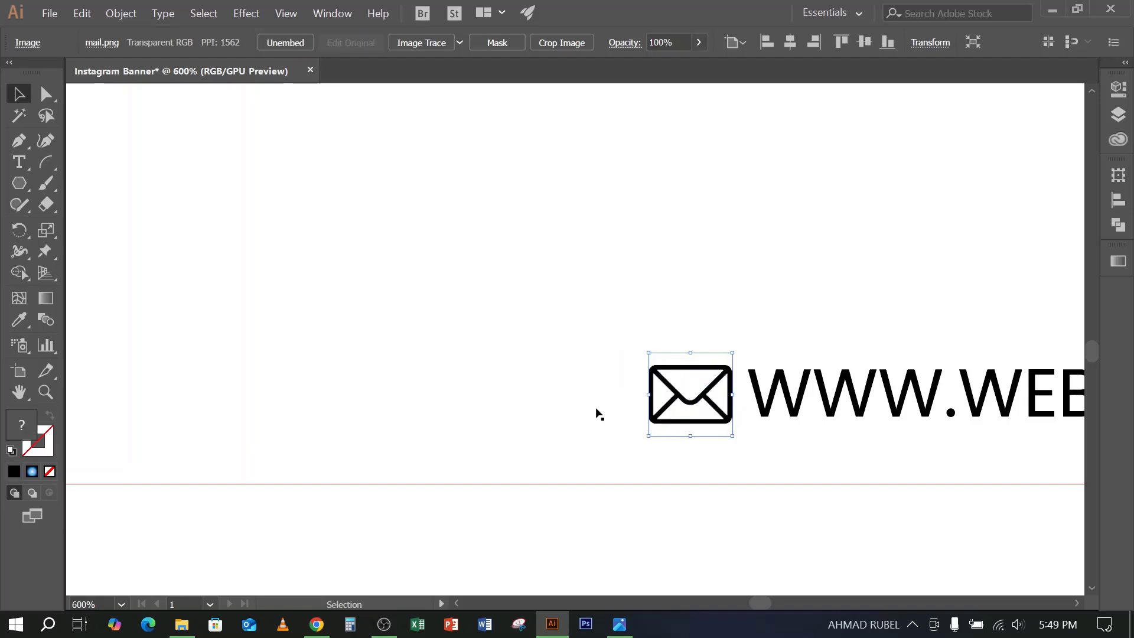
pyautogui.scroll(-4, 654, 431)
pyautogui.click(640, 499)
pyautogui.scroll(-1, 638, 493)
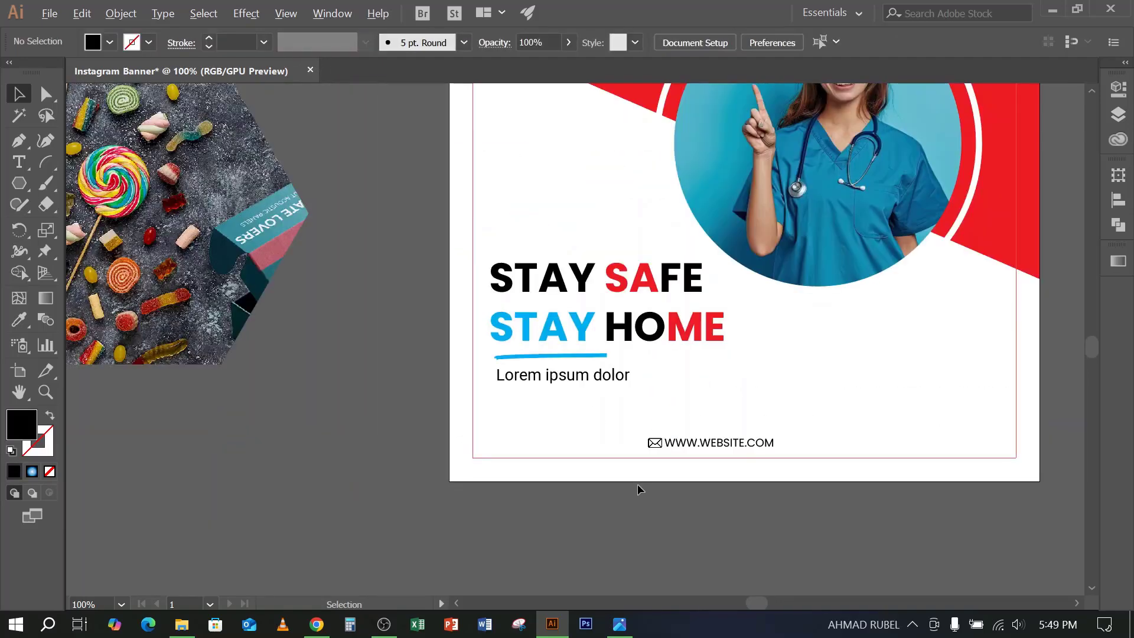
pyautogui.scroll(-1, 637, 487)
pyautogui.scroll(-1, 703, 499)
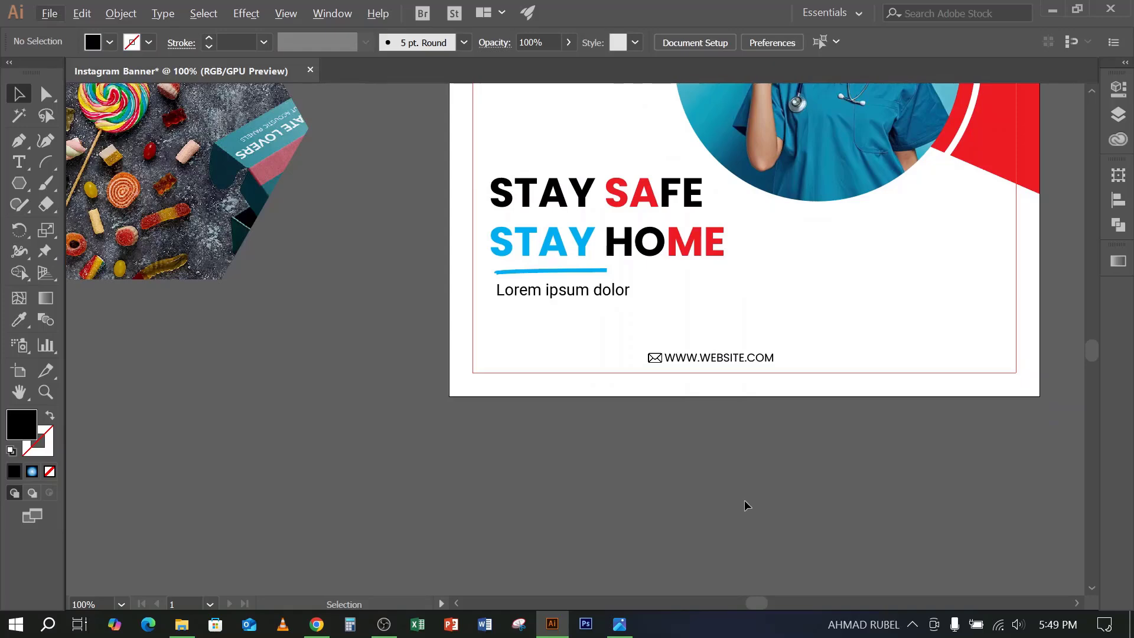
pyautogui.scroll(-1, 738, 456)
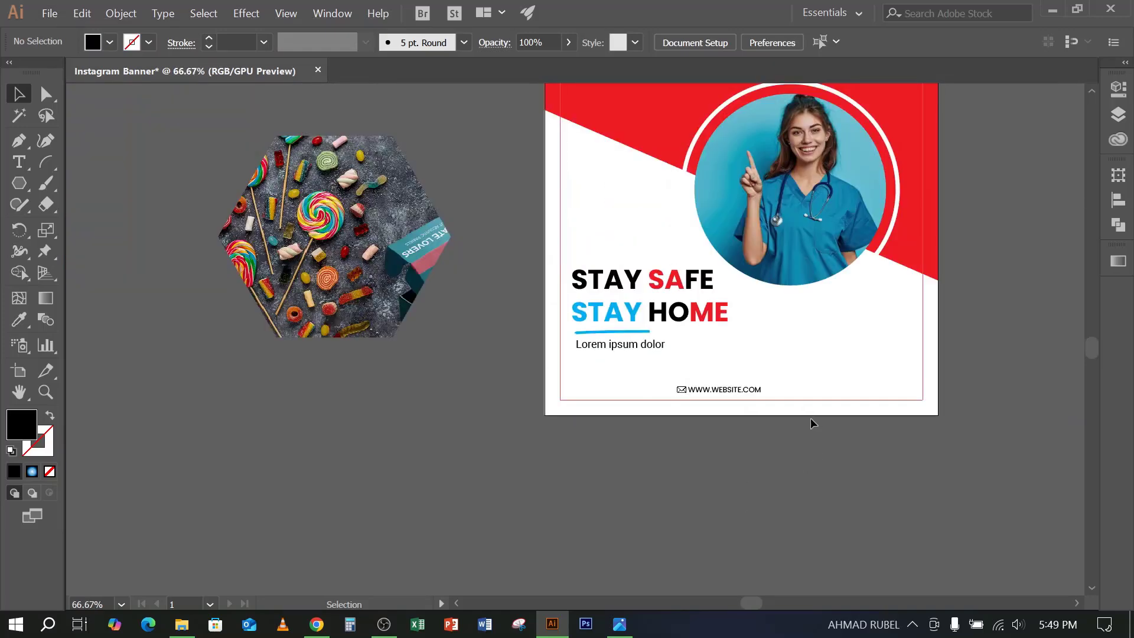
pyautogui.moveTo(918, 428); pyautogui.dragTo(916, 424)
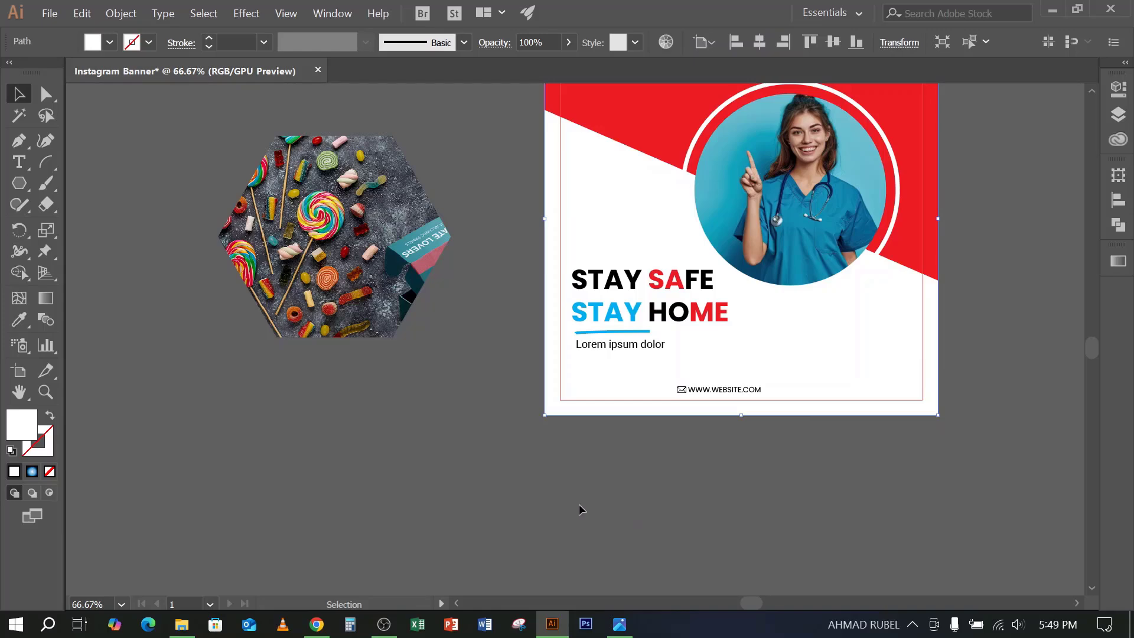
pyautogui.click(460, 558)
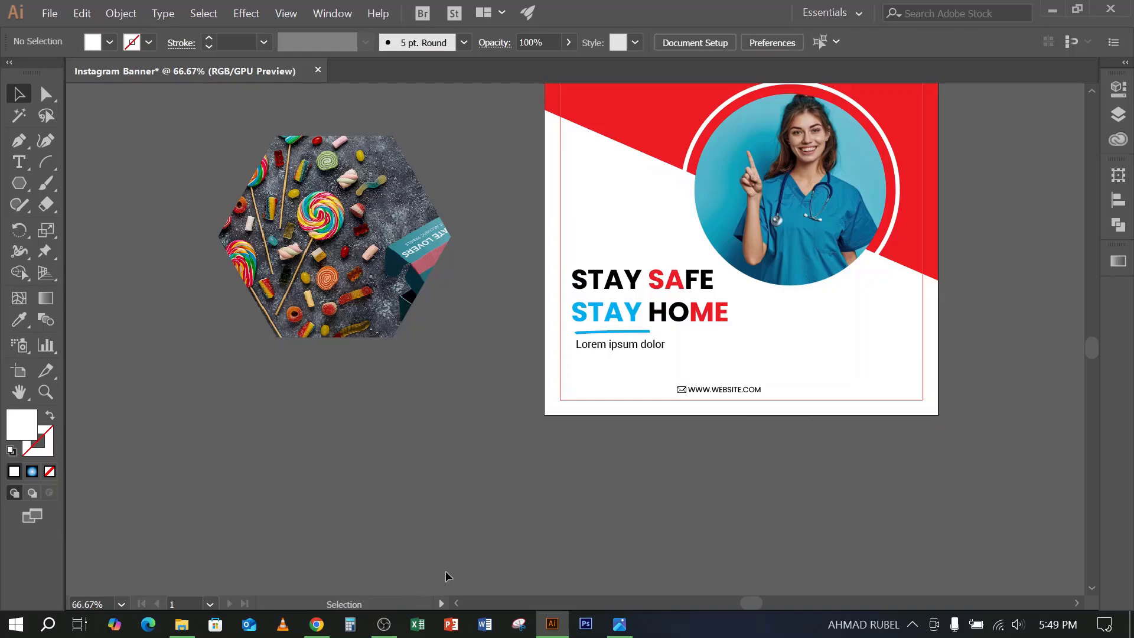